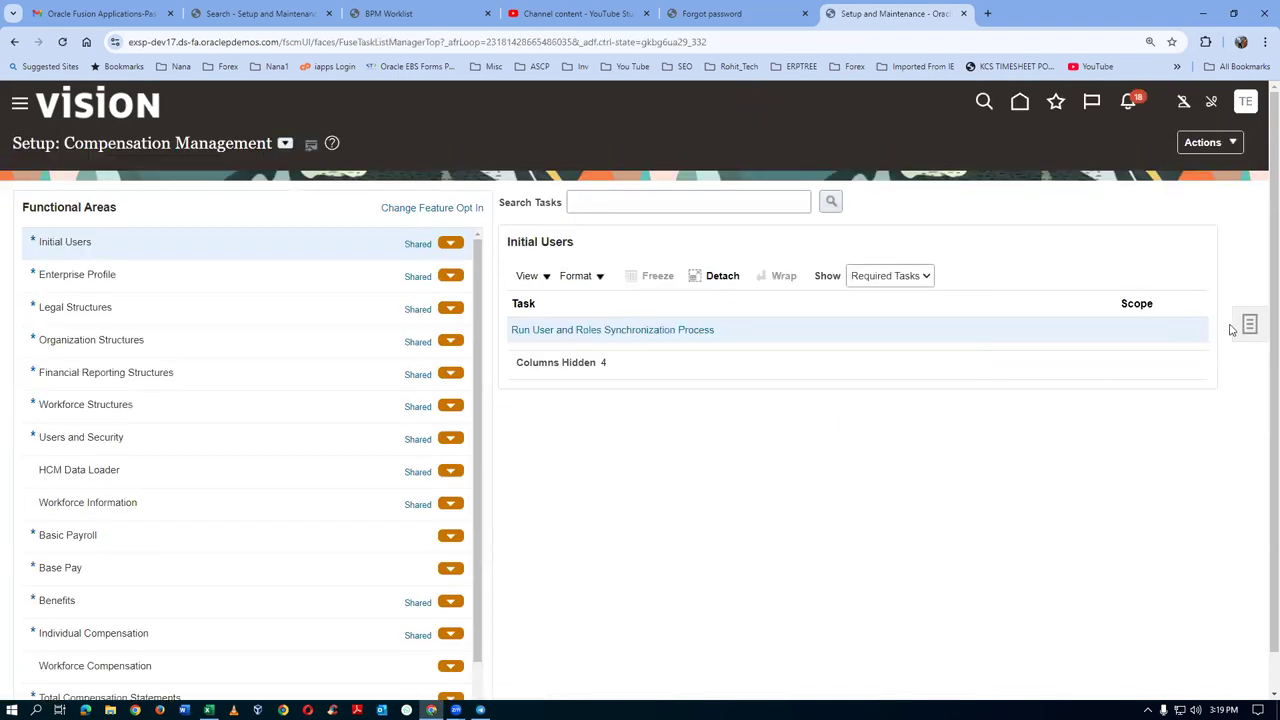
# Search the setup tasks for 'Manage Supplier Negotiation Approvals' and open that task
pyautogui.click(1250, 325)
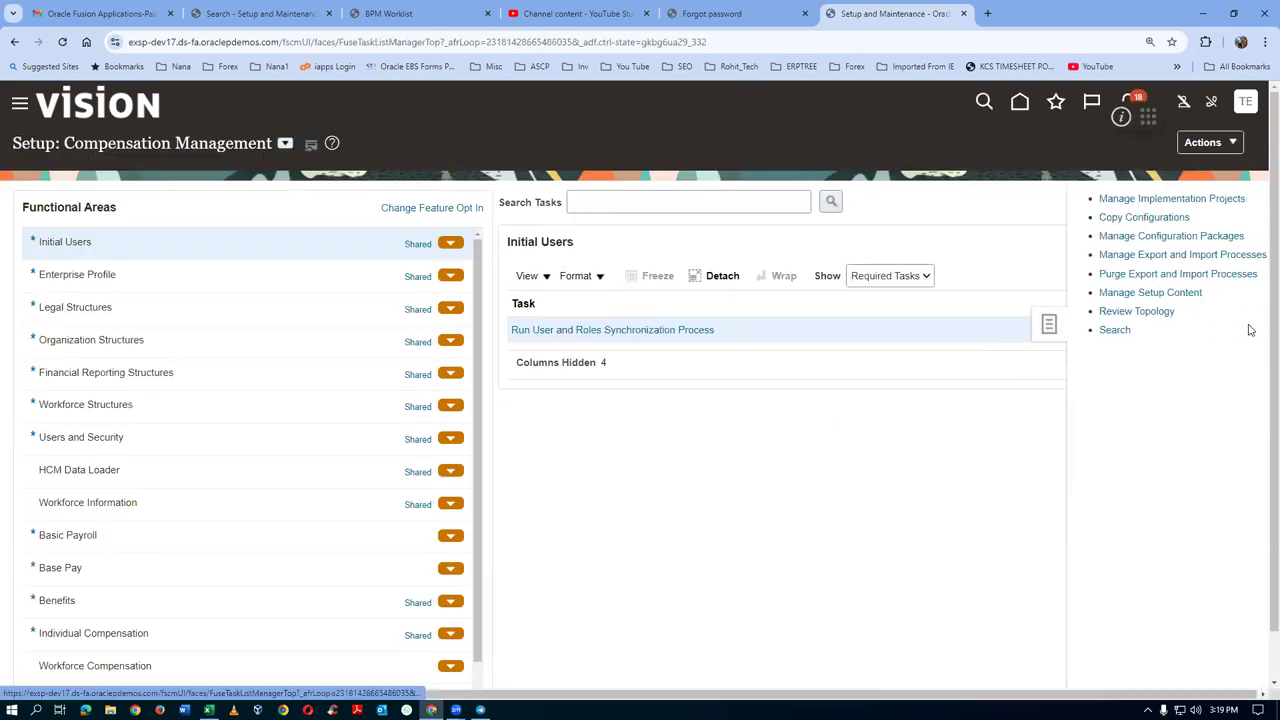
pyautogui.click(1100, 333)
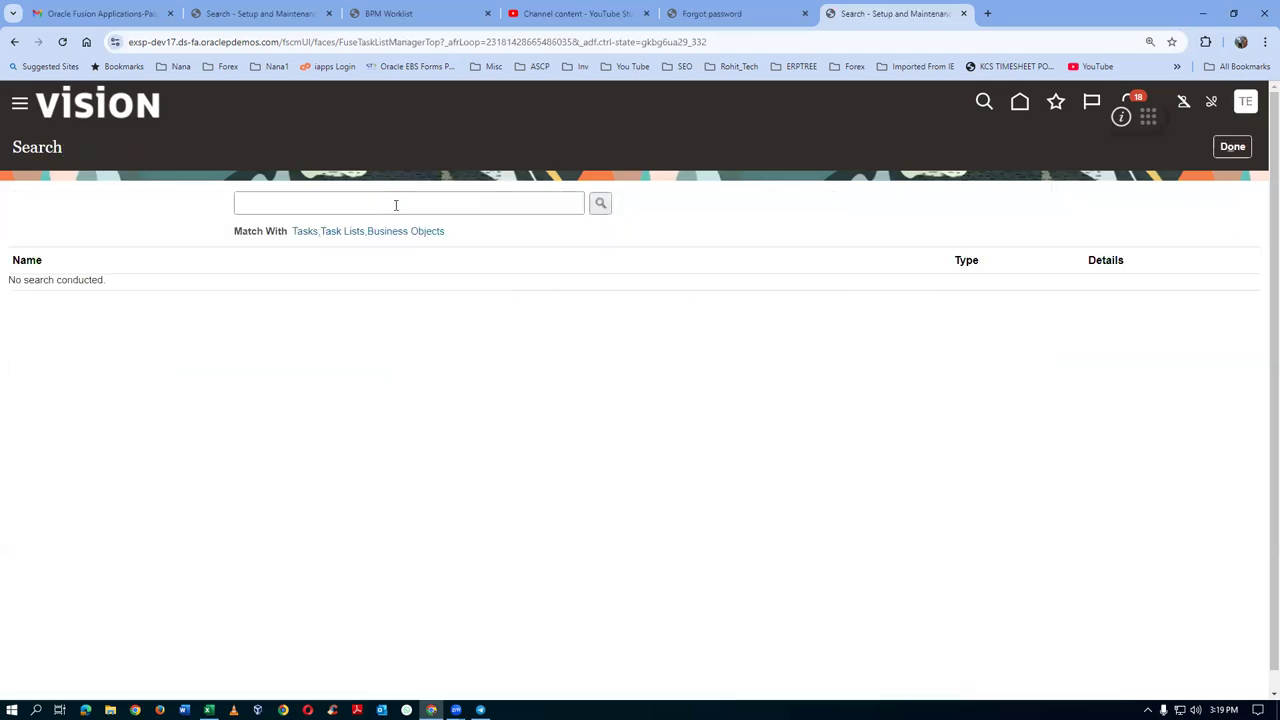
pyautogui.write('Manage Supplier Negotiation Approvals')
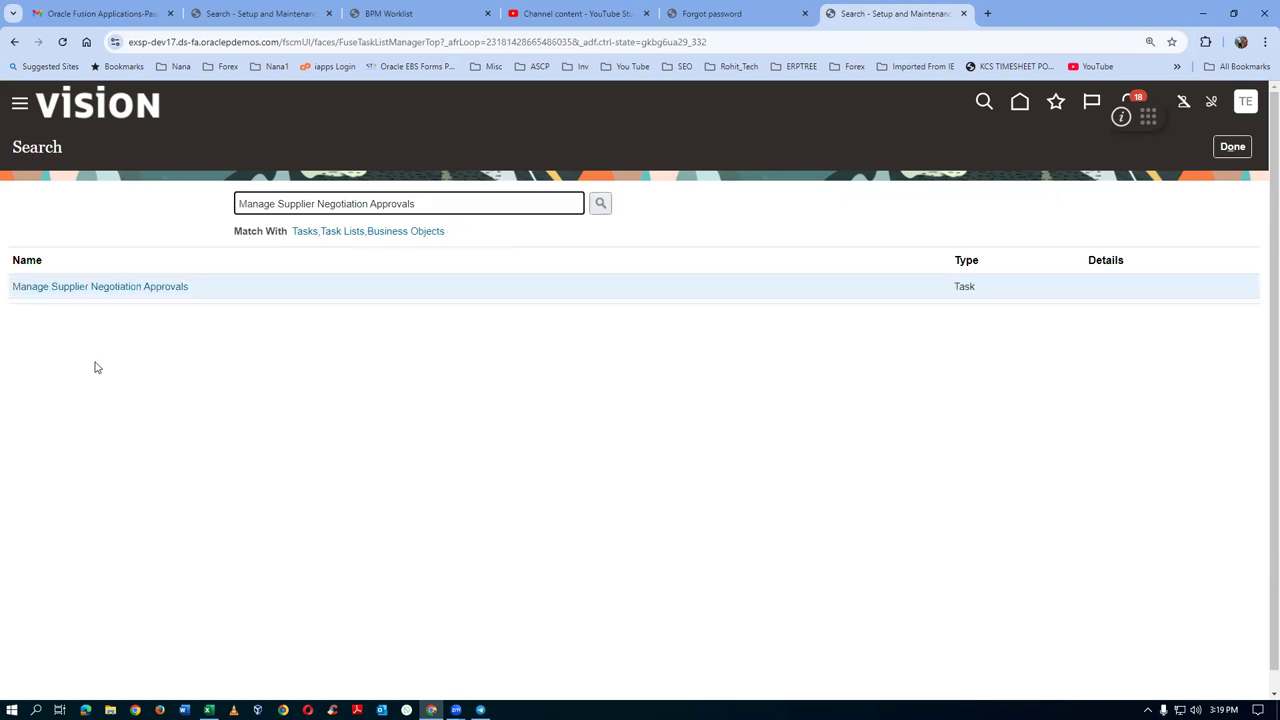
pyautogui.click(110, 294)
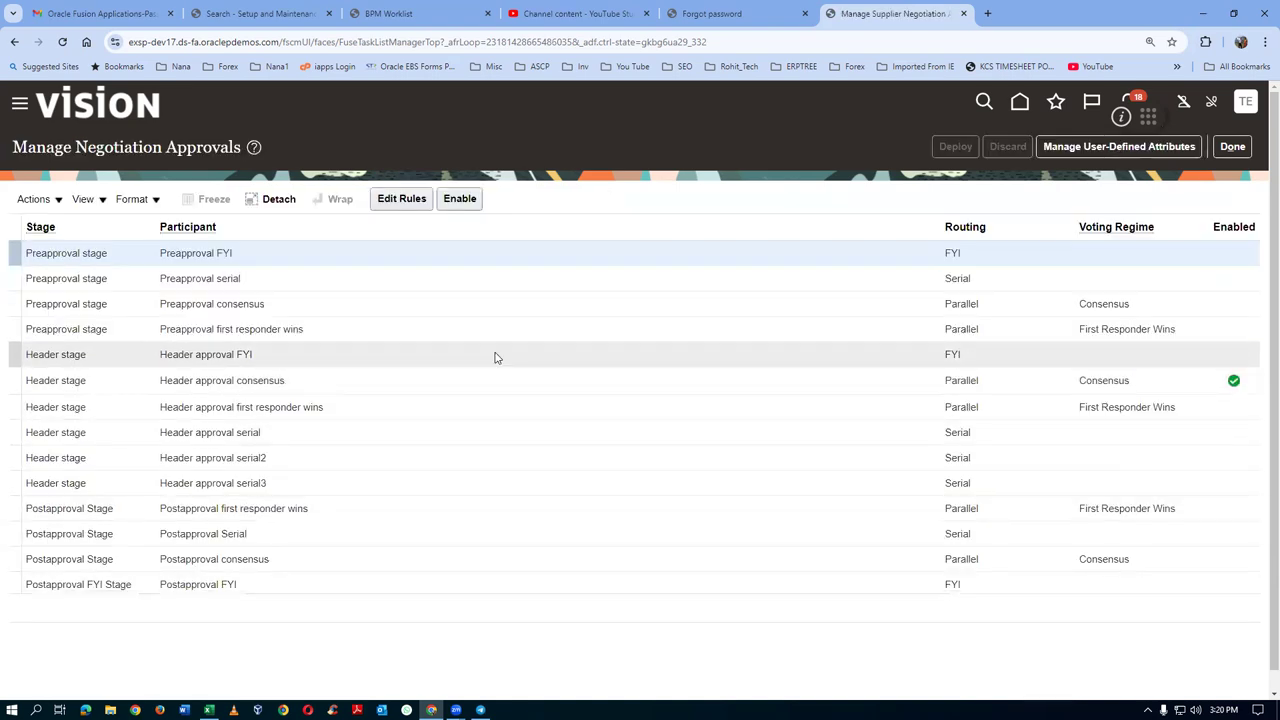
# Disable Header approval consensus, enable Header approval serial3, and open serial3's approval rules
pyautogui.click(424, 381)
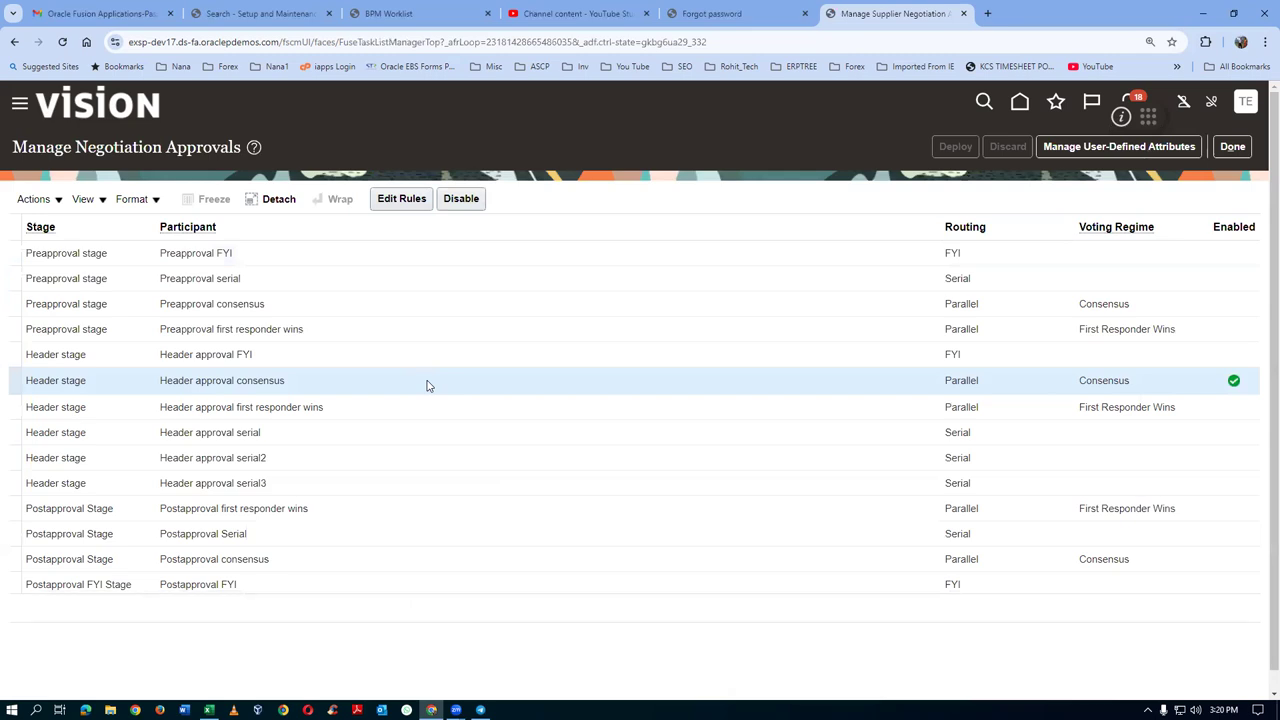
pyautogui.click(461, 199)
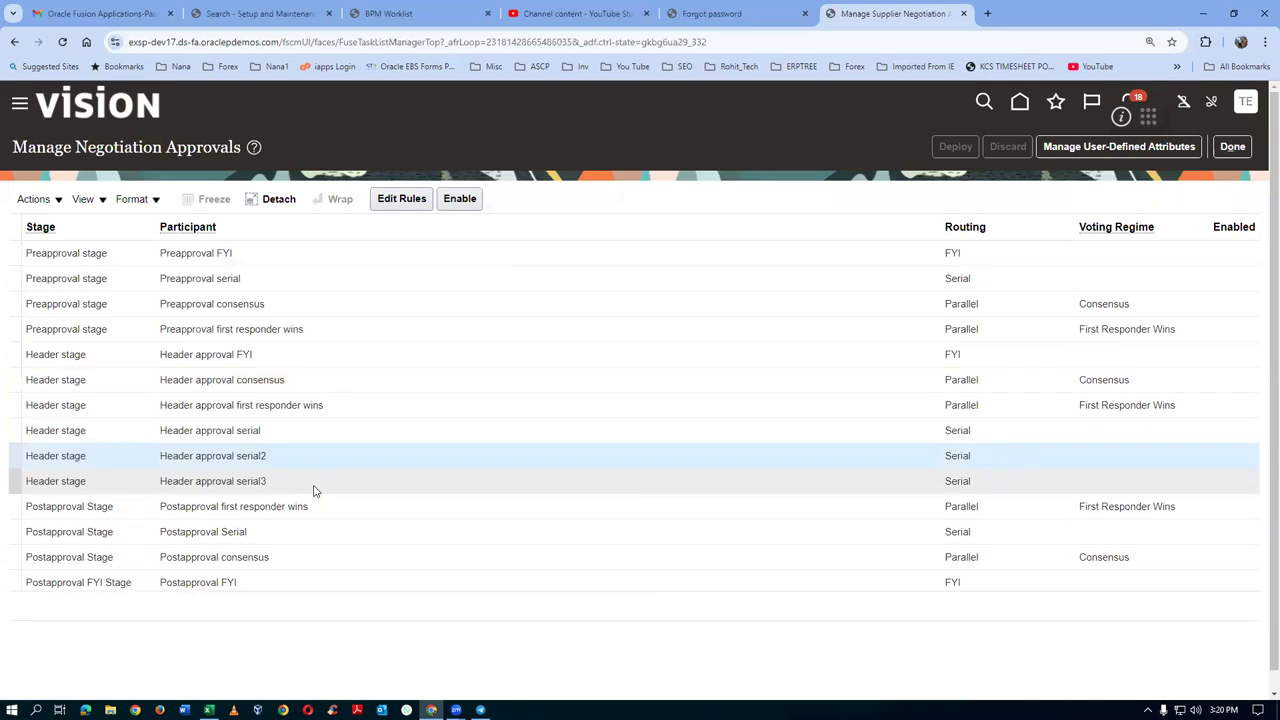
pyautogui.click(313, 490)
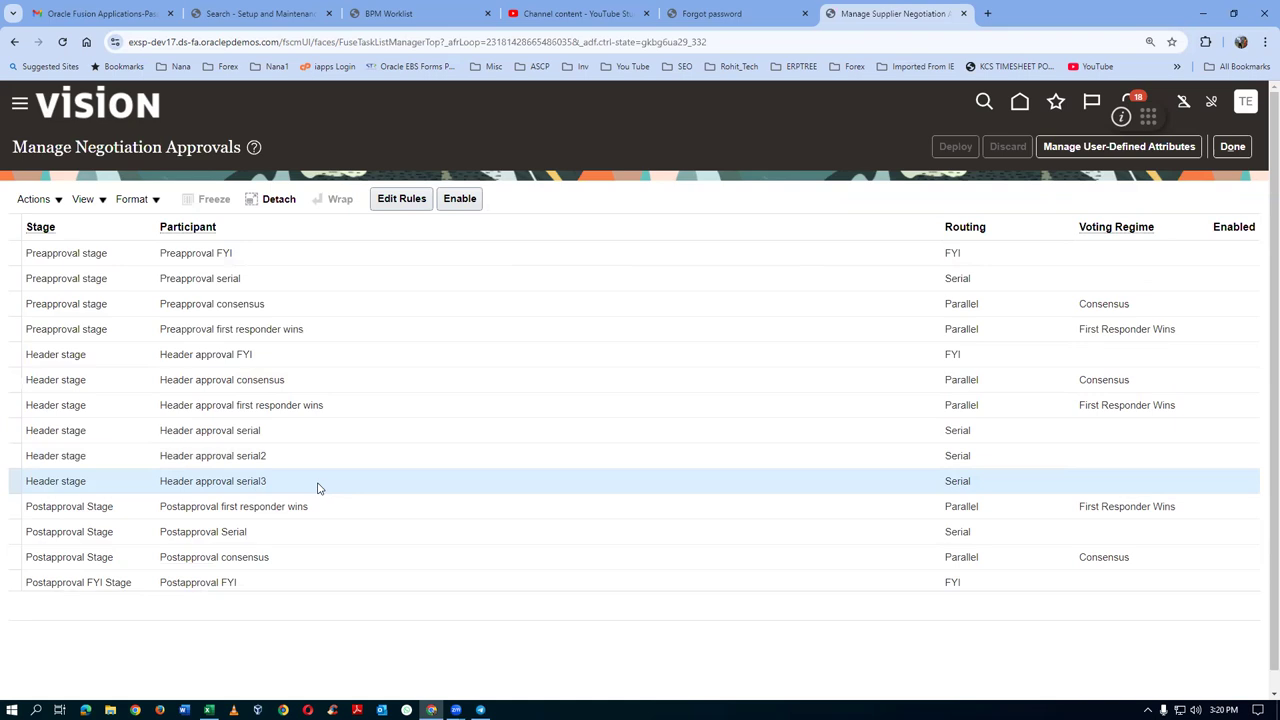
pyautogui.click(460, 200)
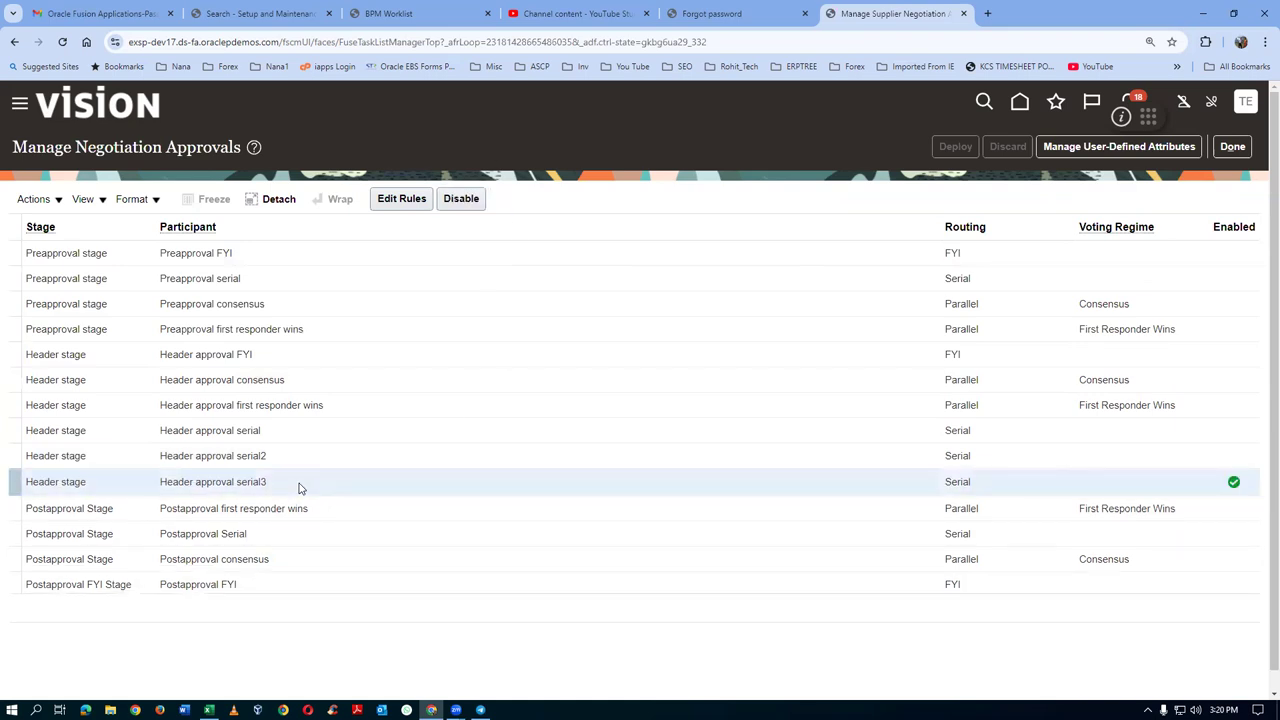
pyautogui.click(402, 199)
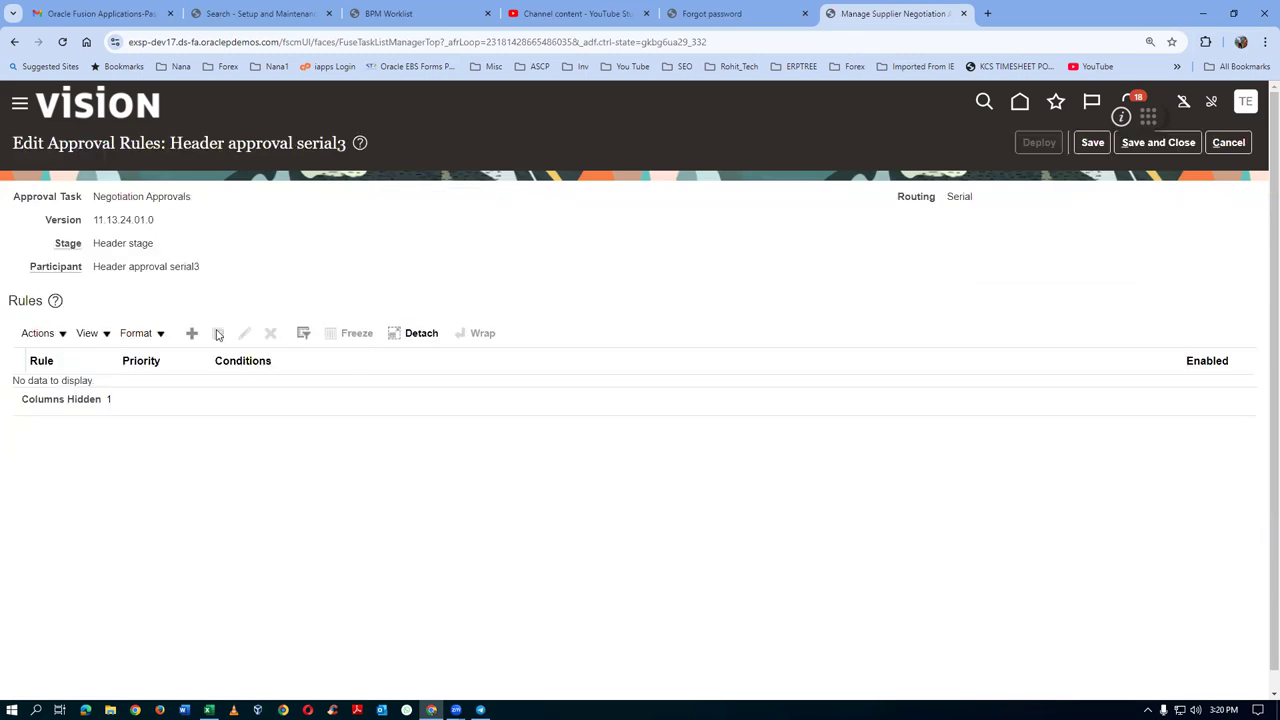
# Add an enabled Medium-priority rule named for the approver, with its name copied into Description
pyautogui.click(191, 333)
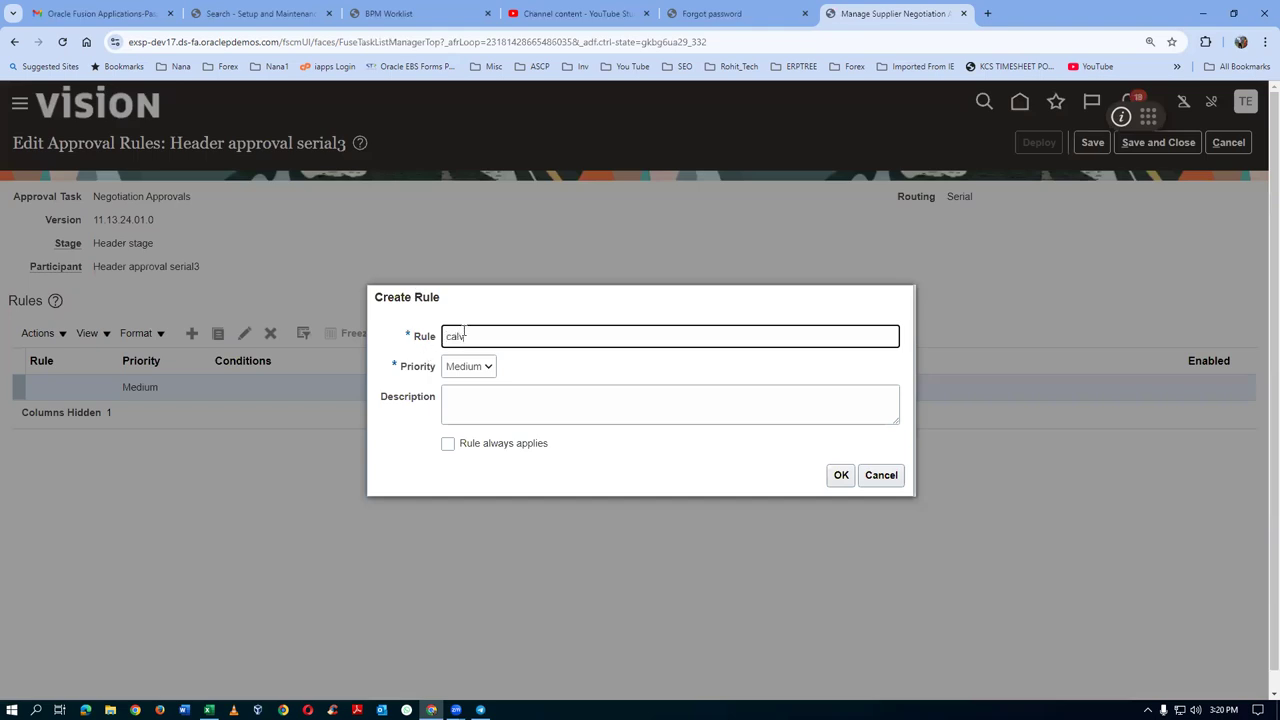
pyautogui.write('calvin roth to approve neg')
pyautogui.moveTo(566, 337); pyautogui.dragTo(336, 353)
pyautogui.hotkey('ctrl', 'c')
pyautogui.click(472, 406)
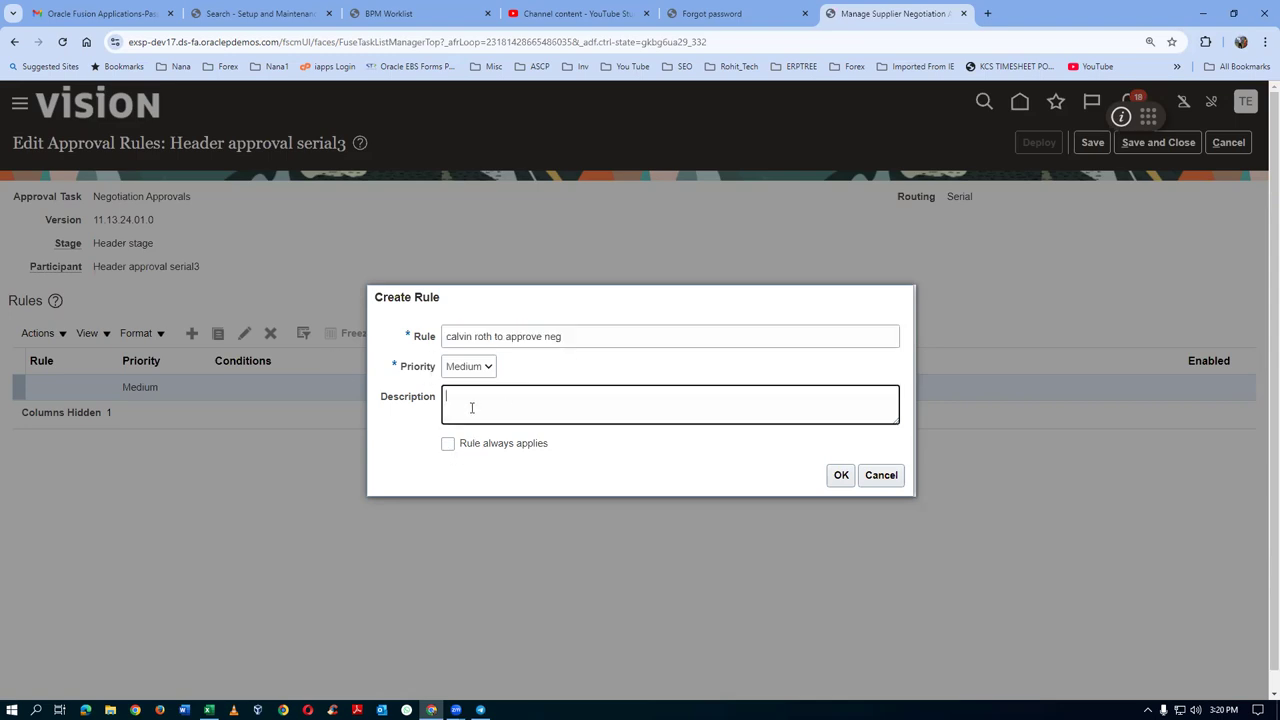
pyautogui.hotkey('ctrl', 'v')
pyautogui.click(842, 476)
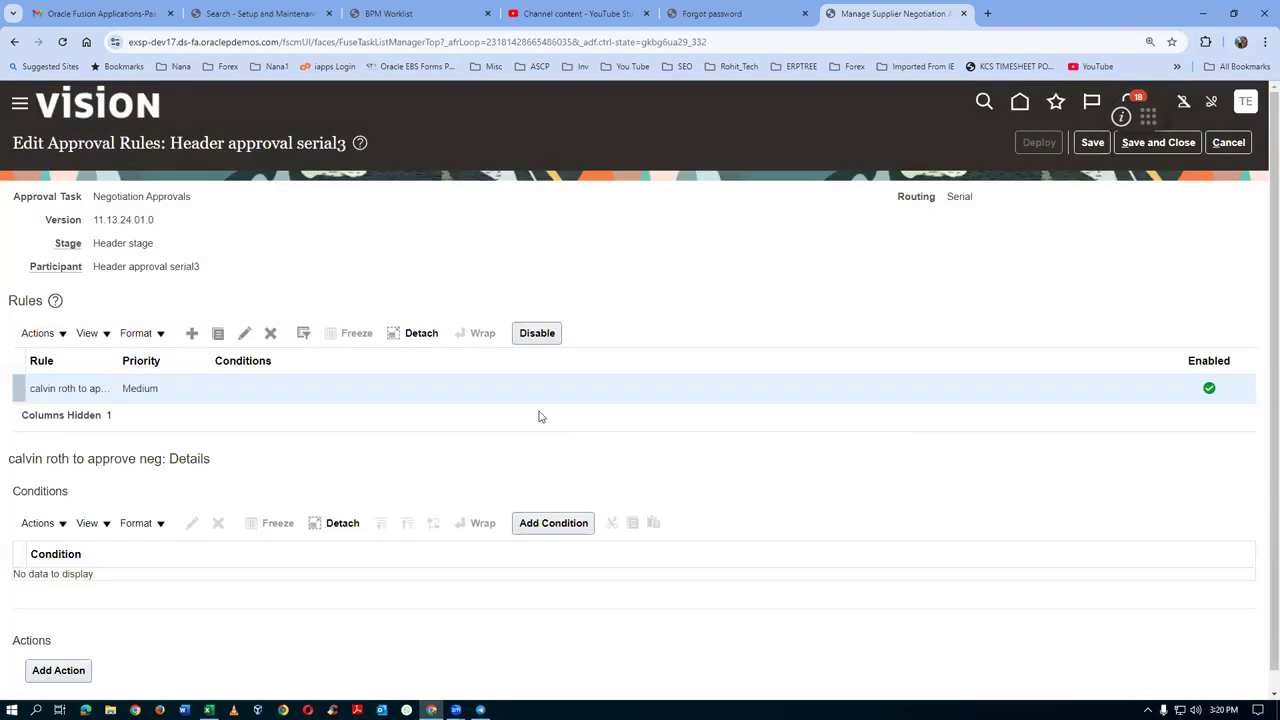
pyautogui.click(562, 528)
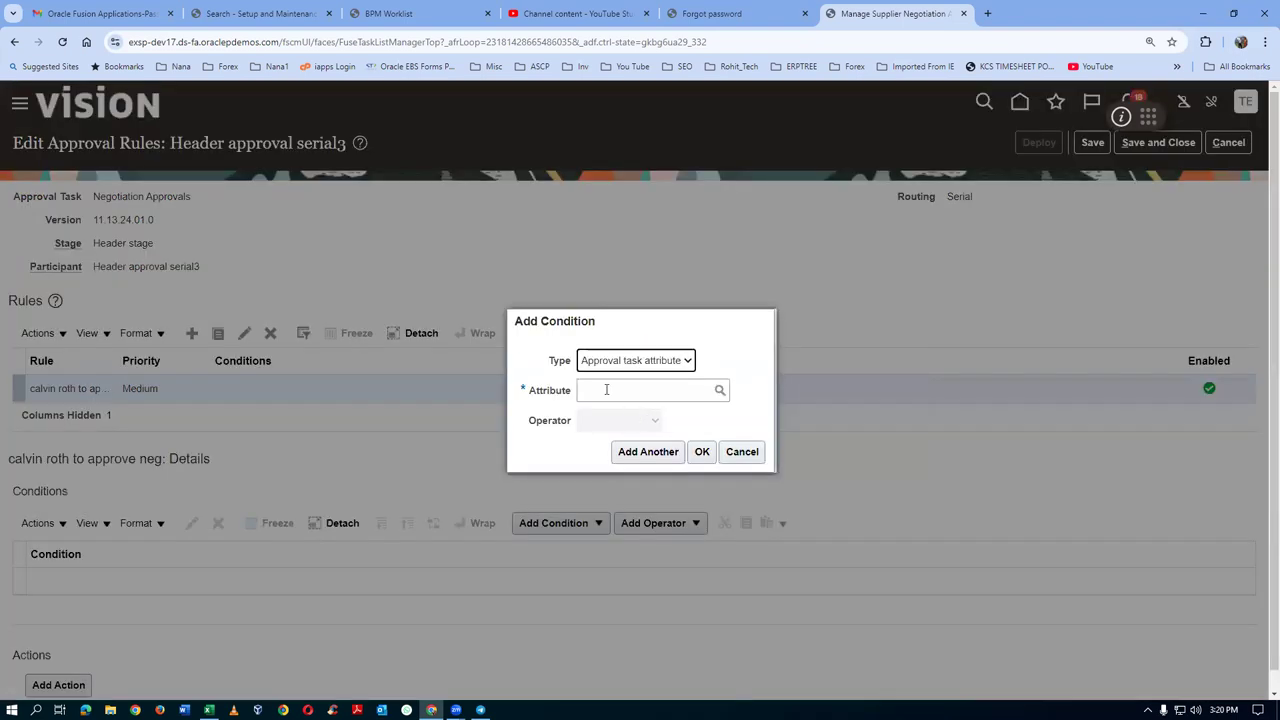
# Set the new condition's attribute to Negotiation owner
pyautogui.click(596, 397)
pyautogui.write('requi')
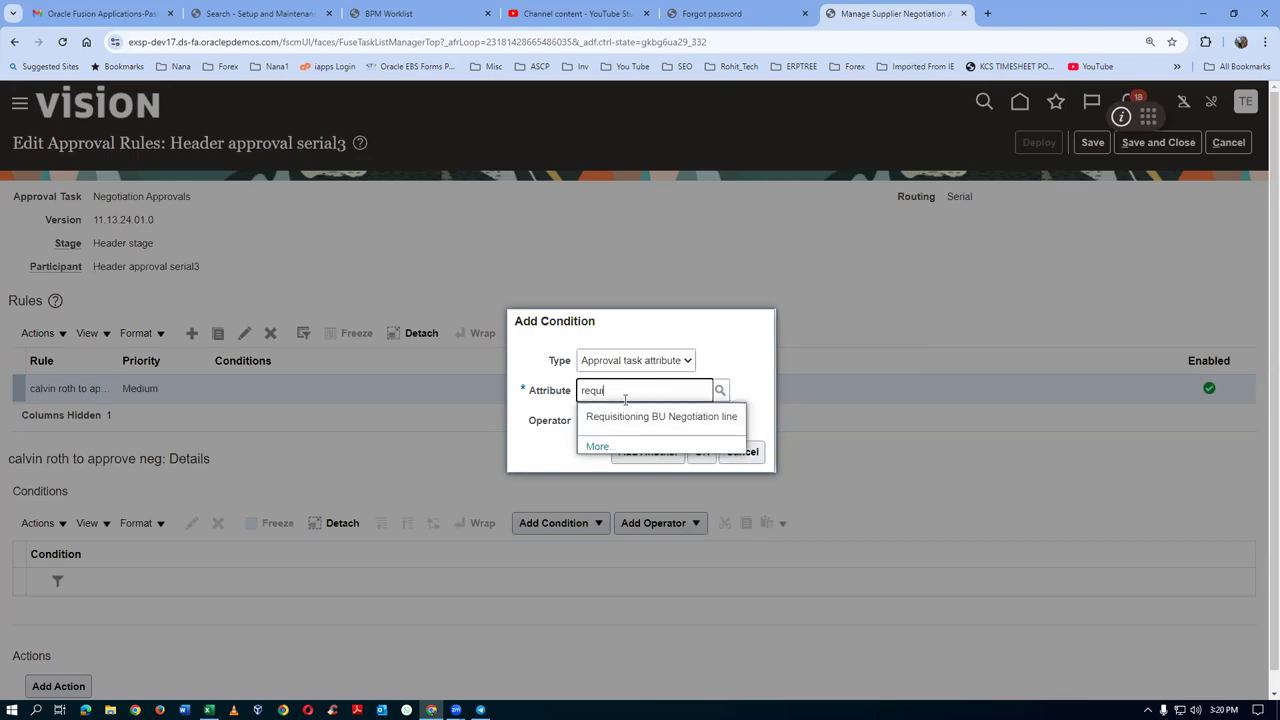
pyautogui.press('BackSpace')
pyautogui.press('BackSpace')
pyautogui.press('BackSpace')
pyautogui.press('BackSpace')
pyautogui.write('nego')
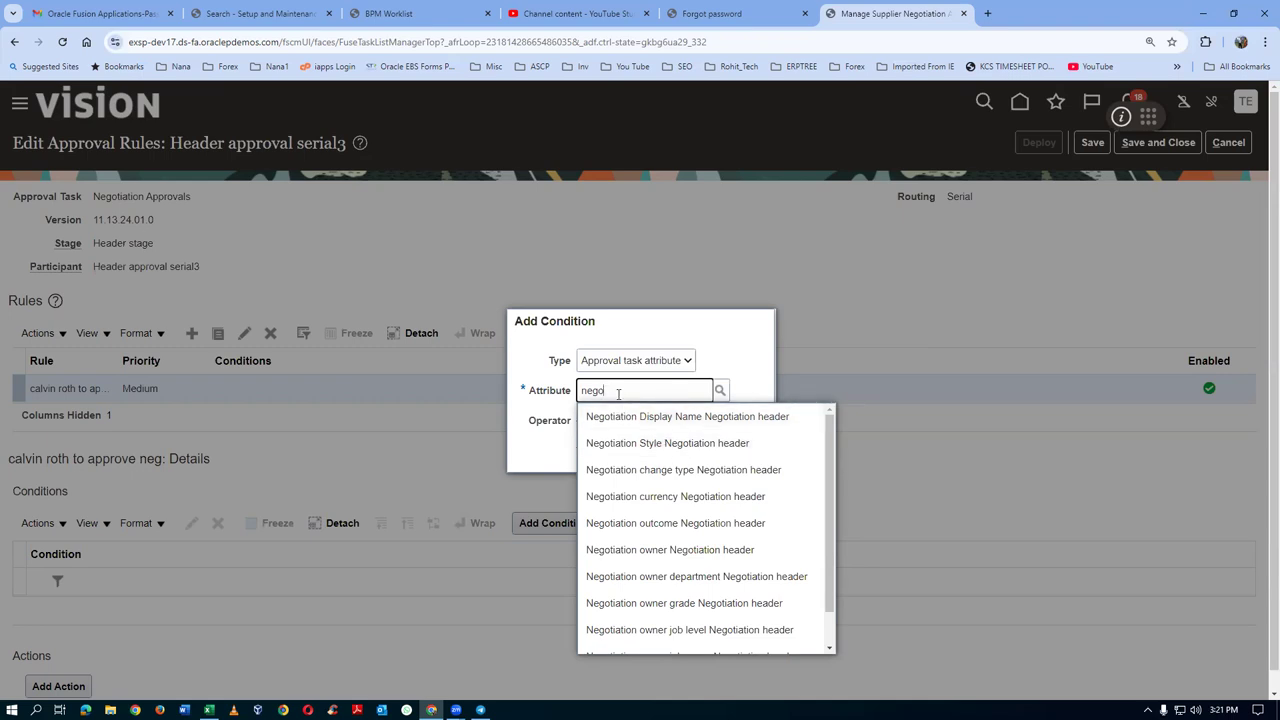
pyautogui.write('Busi')
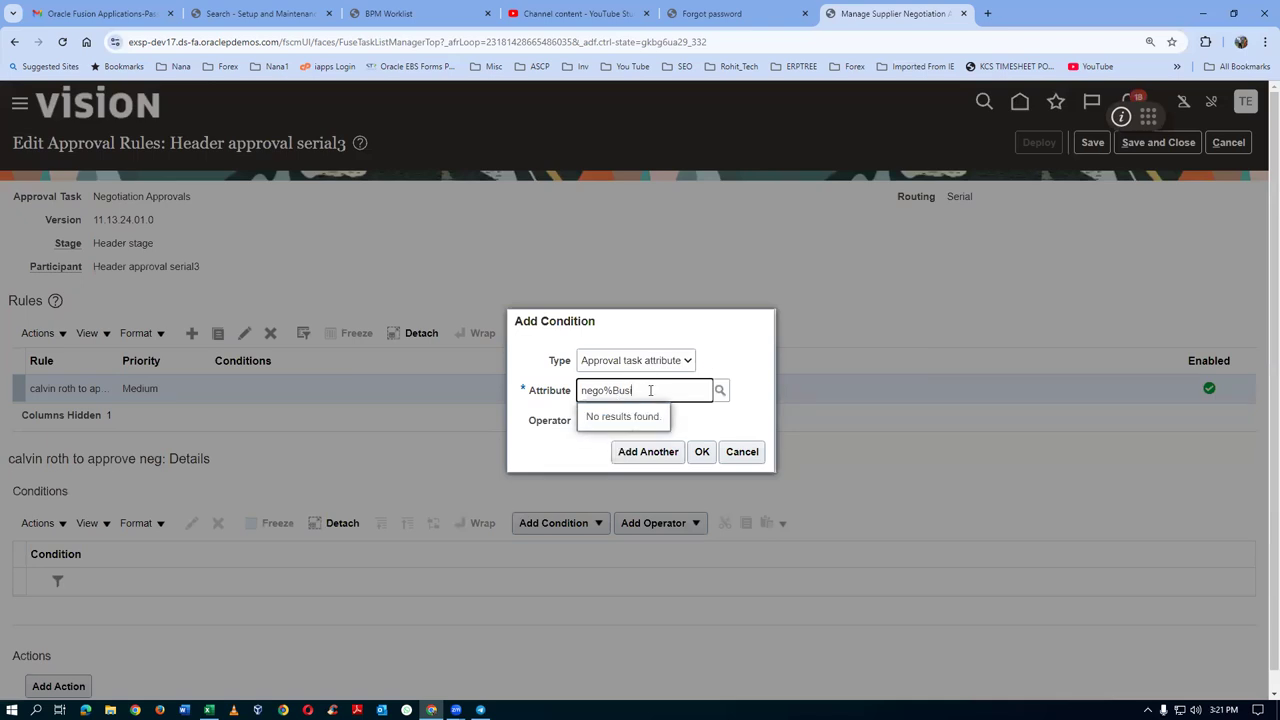
pyautogui.press('BackSpace')
pyautogui.press('BackSpace')
pyautogui.press('BackSpace')
pyautogui.press('BackSpace')
pyautogui.press('BackSpace')
pyautogui.press('BackSpace')
pyautogui.press('BackSpace')
pyautogui.press('BackSpace')
pyautogui.write('nego')
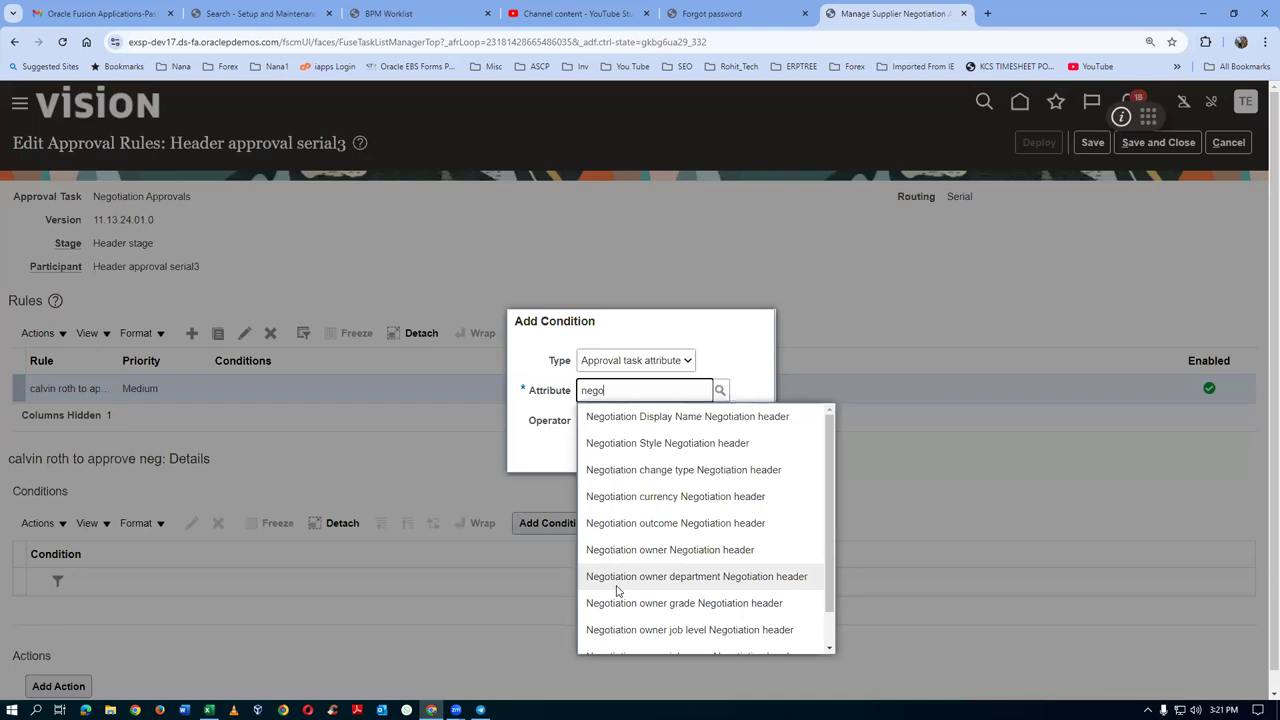
pyautogui.moveTo(829, 538); pyautogui.dragTo(836, 576)
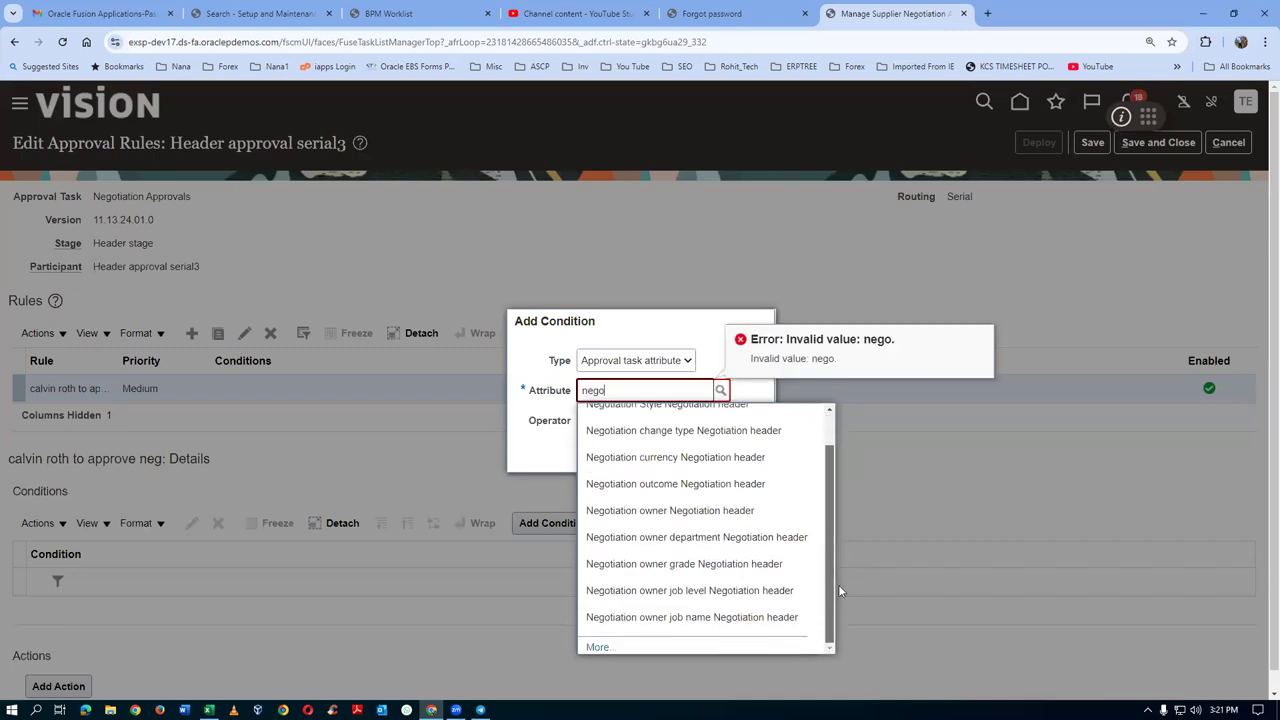
pyautogui.moveTo(838, 586); pyautogui.dragTo(841, 512)
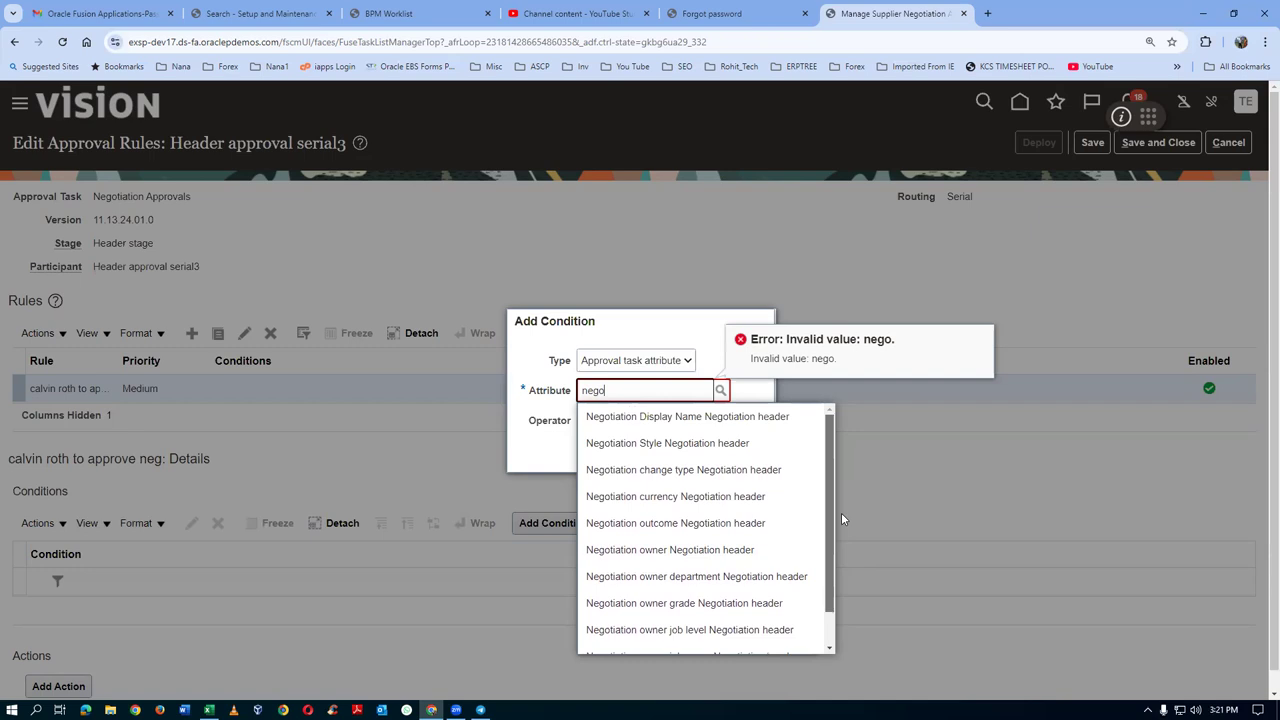
pyautogui.click(700, 549)
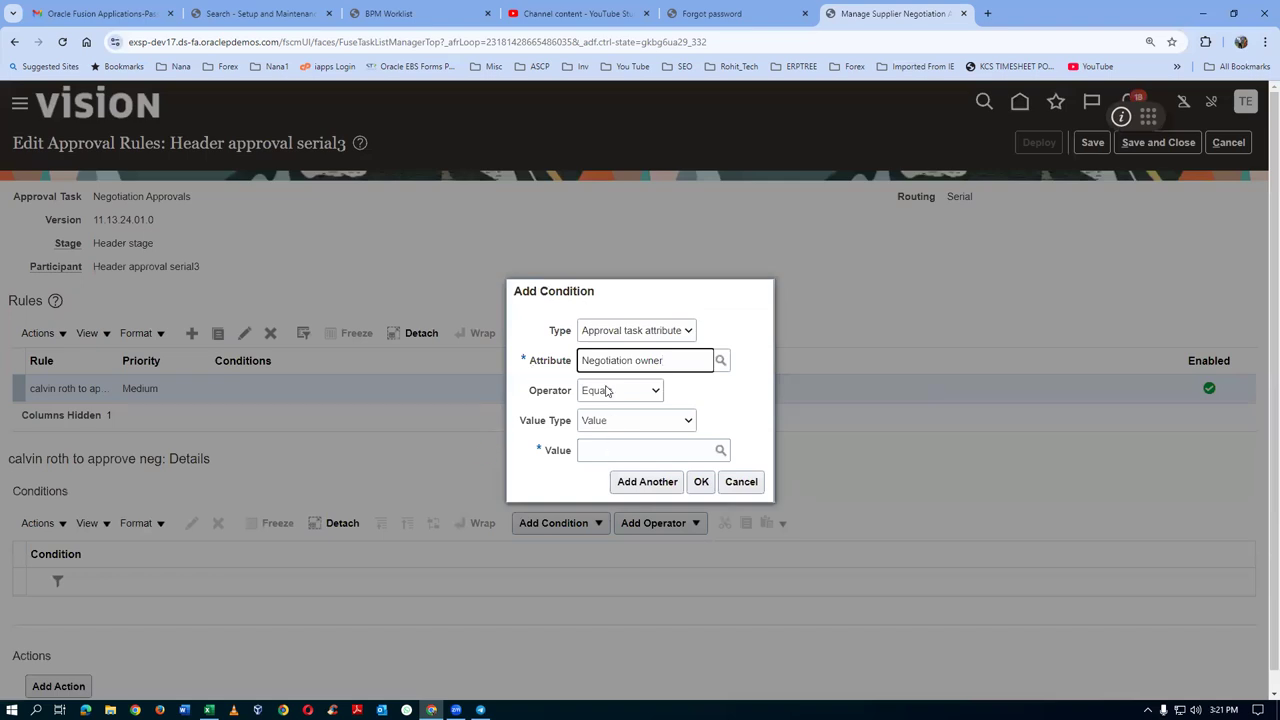
# Set the condition to Equals the chosen employee and confirm it
pyautogui.click(603, 451)
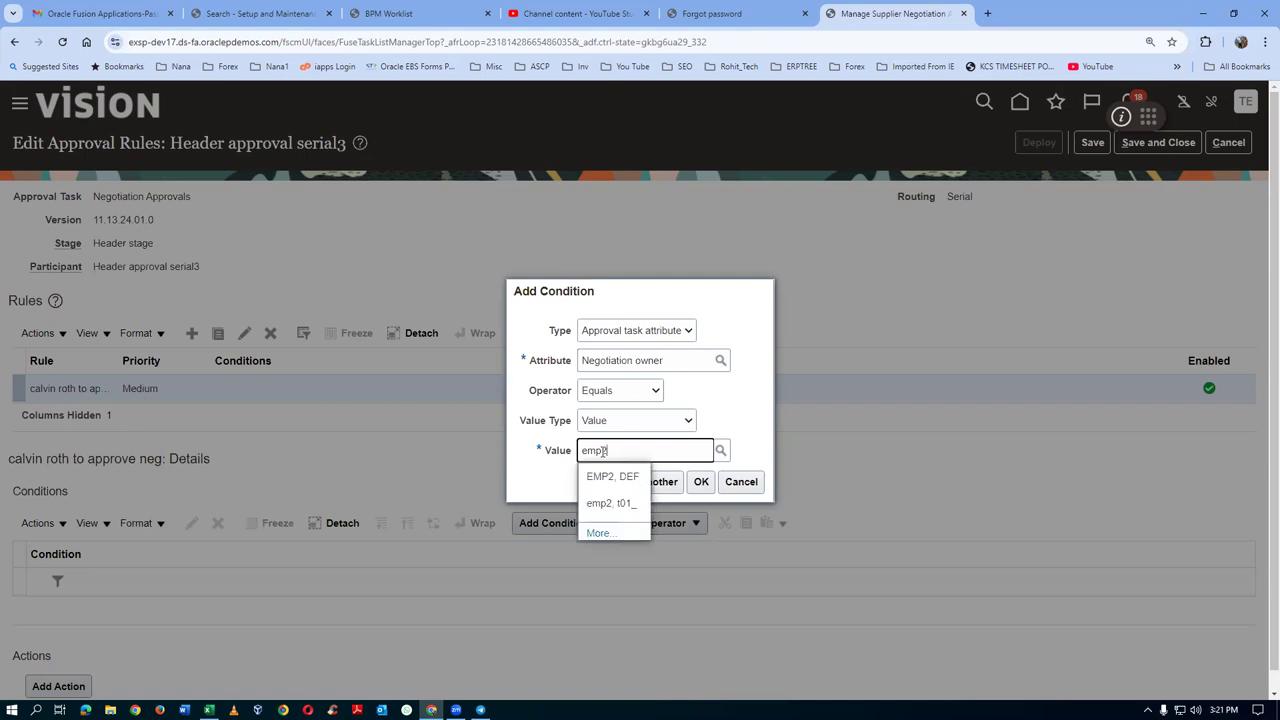
pyautogui.click(611, 503)
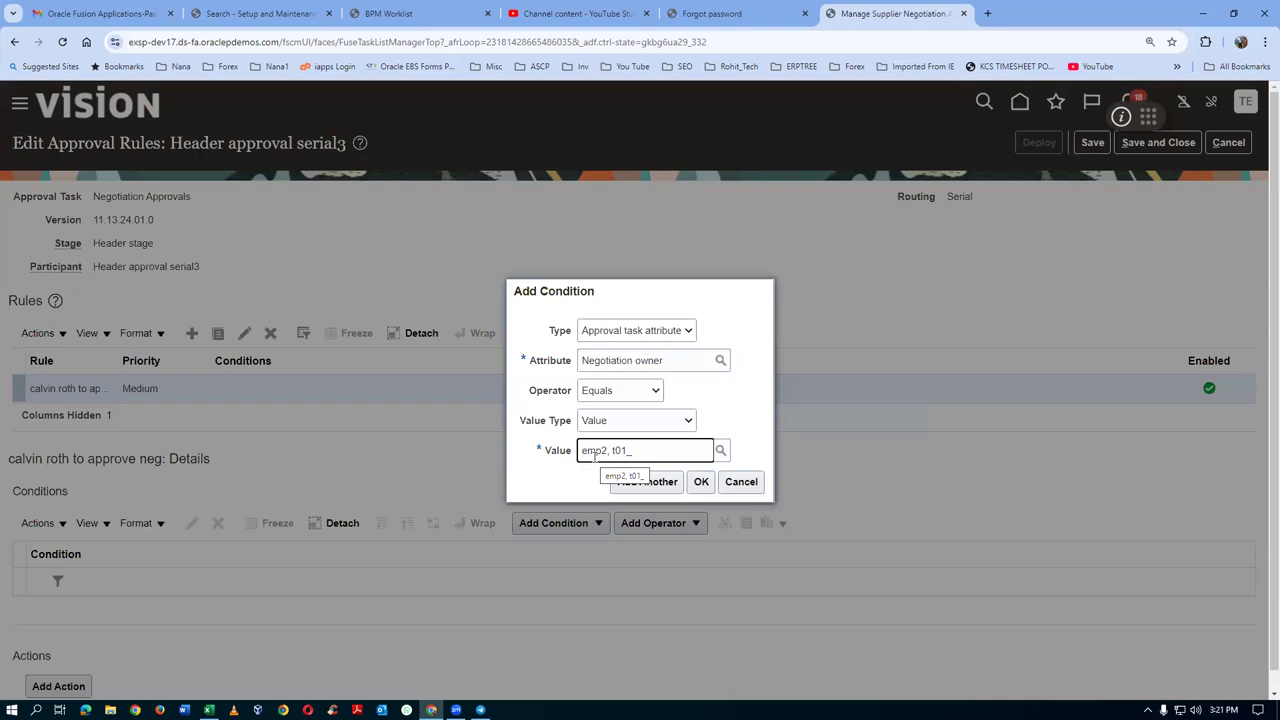
pyautogui.click(702, 482)
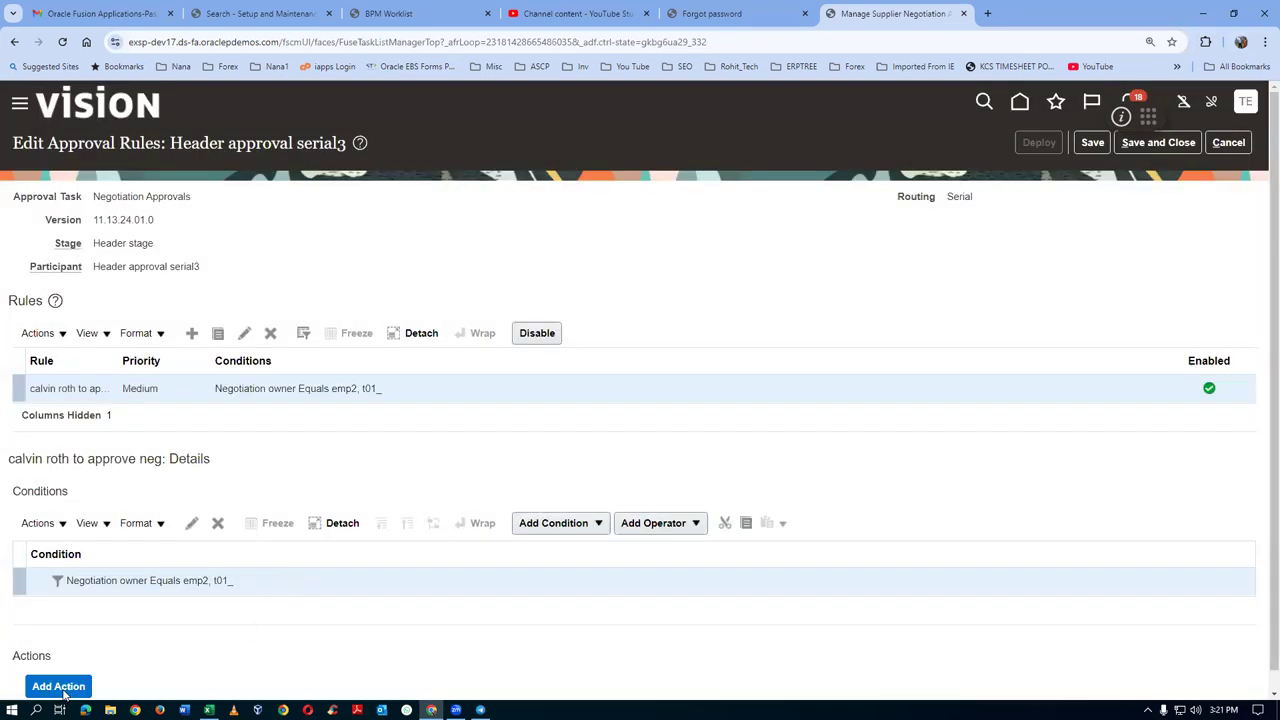
pyautogui.click(60, 687)
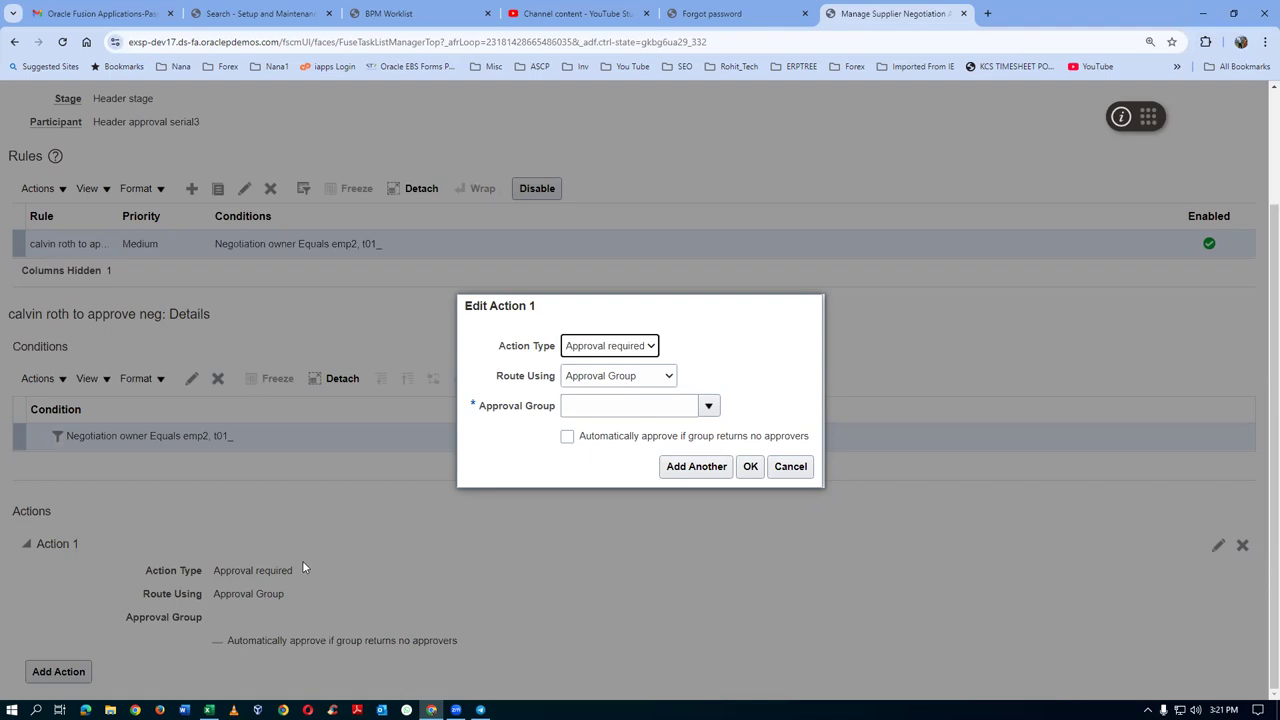
# Route Action 1 via Single approver, User Type Worker, with the specified worker as approver
pyautogui.click(628, 378)
pyautogui.click(605, 447)
pyautogui.click(650, 420)
pyautogui.click(642, 457)
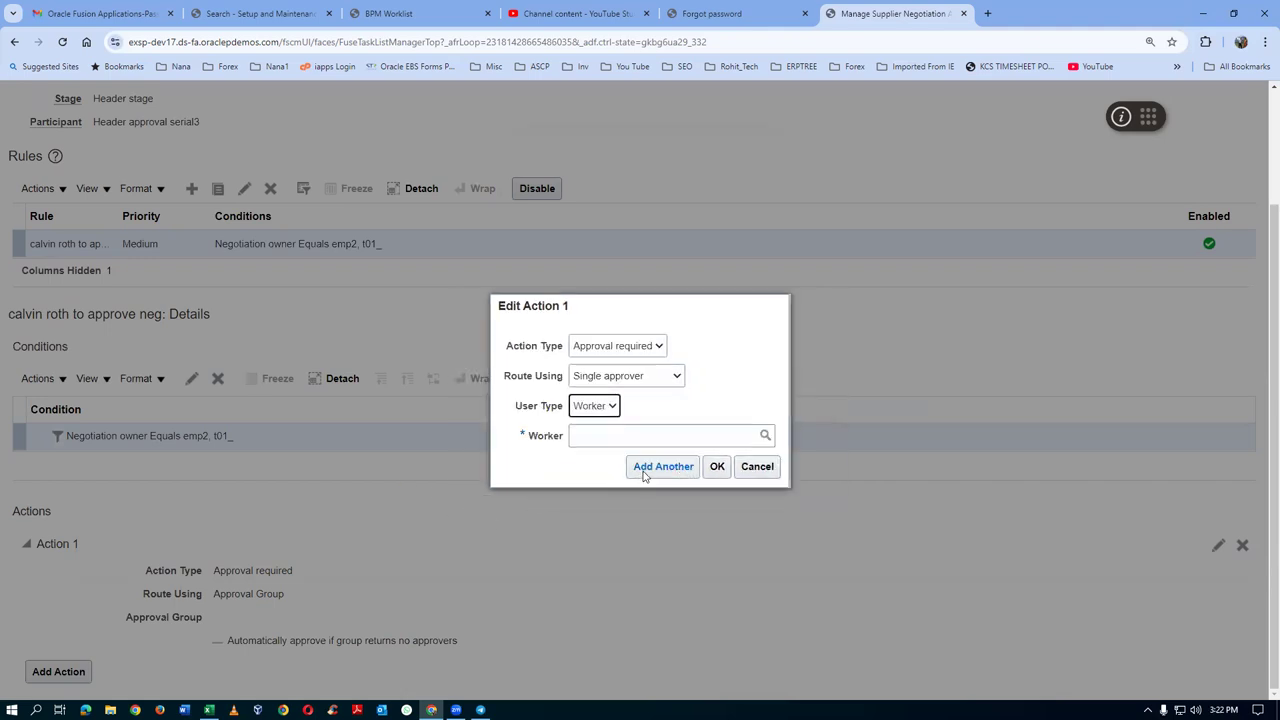
pyautogui.click(594, 445)
pyautogui.write('roth, cal')
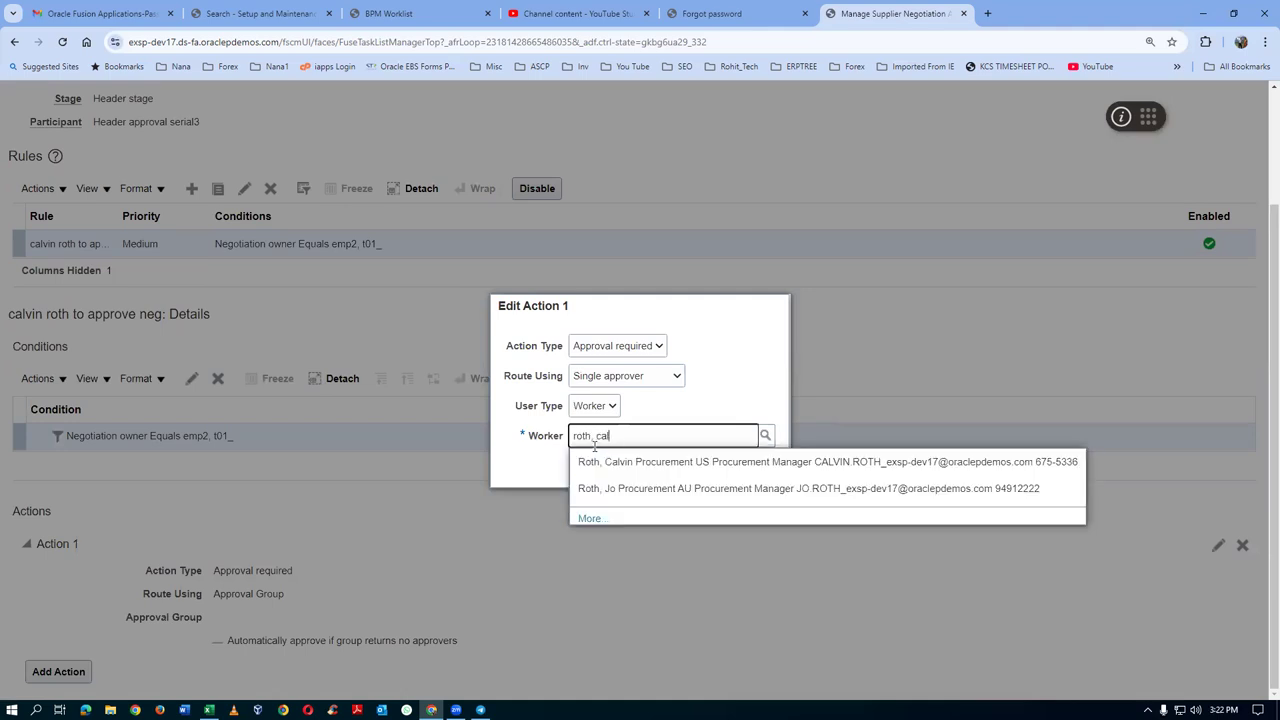
pyautogui.write('vin')
pyautogui.click(592, 461)
pyautogui.click(717, 466)
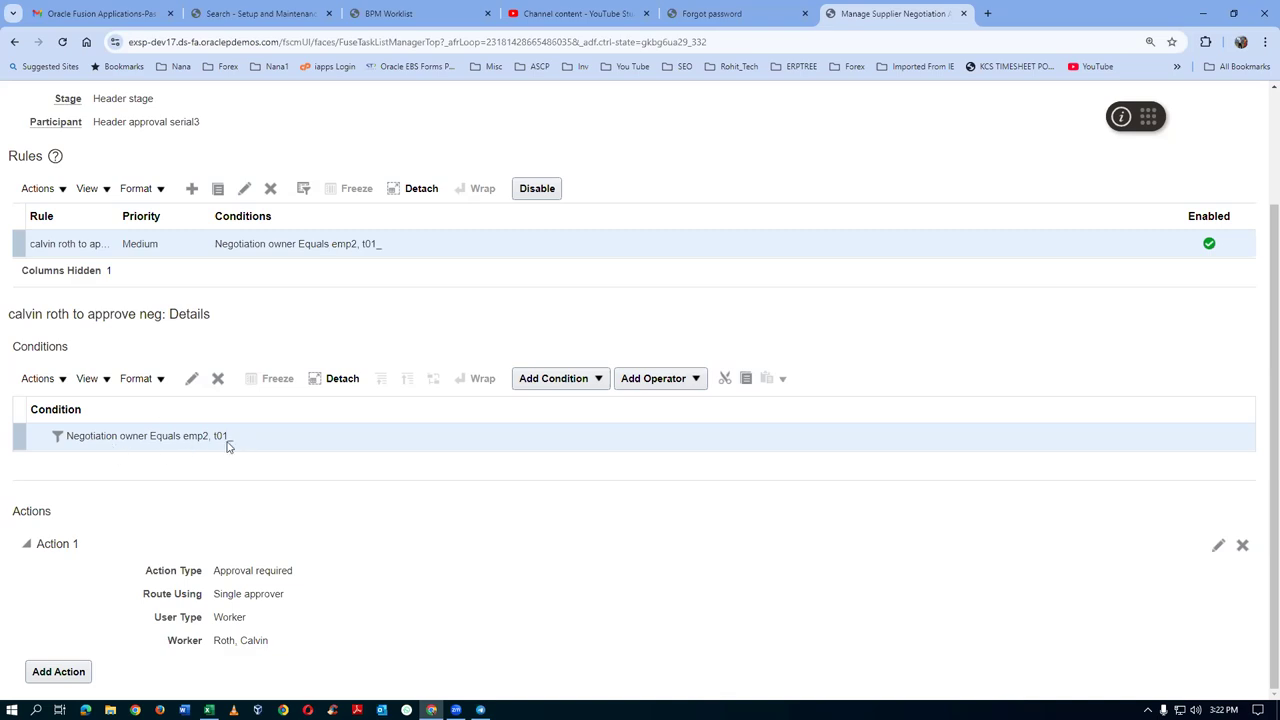
pyautogui.scroll(2, 688, 440)
# Save and deploy the approval rules, accept the warning, and return to the search results
pyautogui.click(1092, 142)
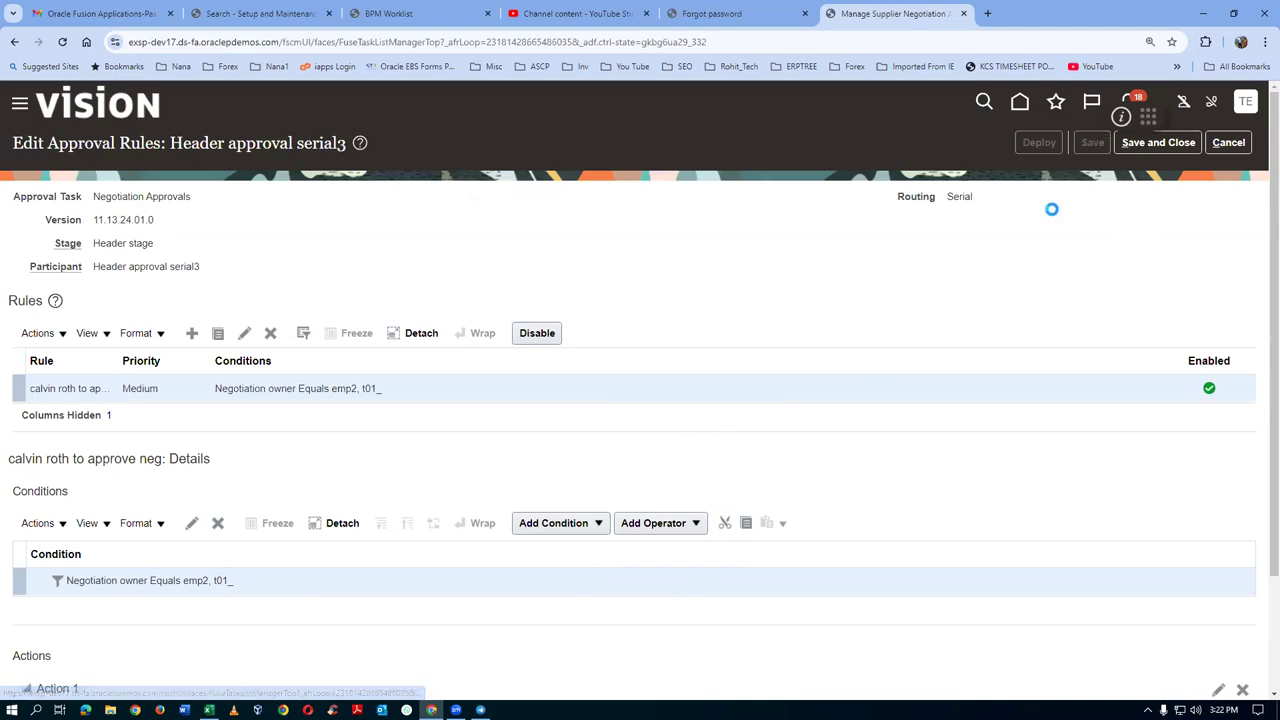
pyautogui.click(1038, 142)
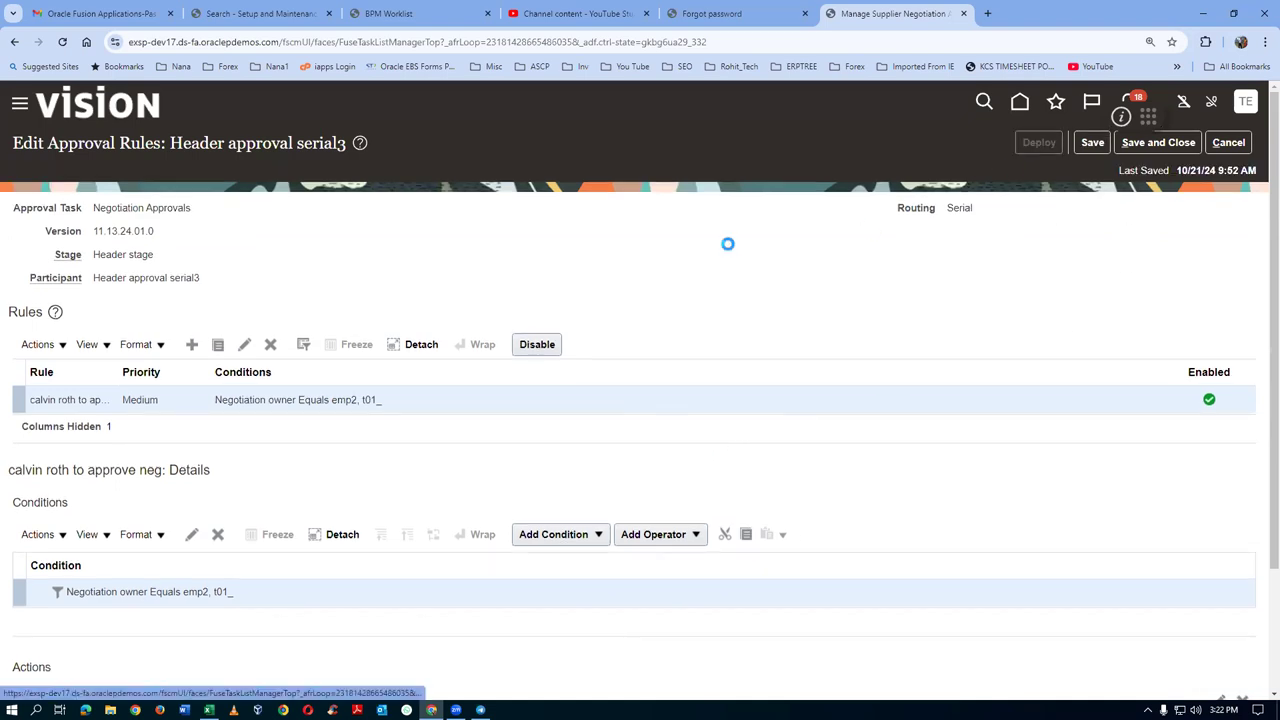
pyautogui.click(827, 412)
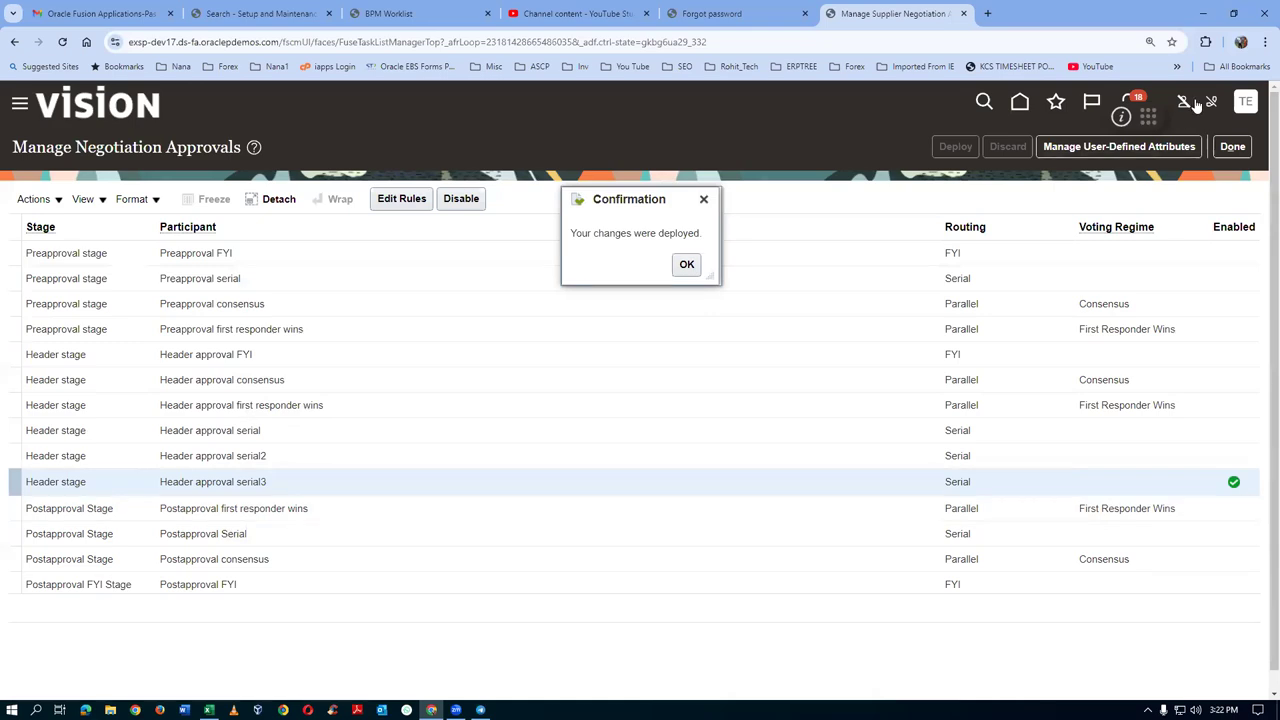
pyautogui.click(1232, 147)
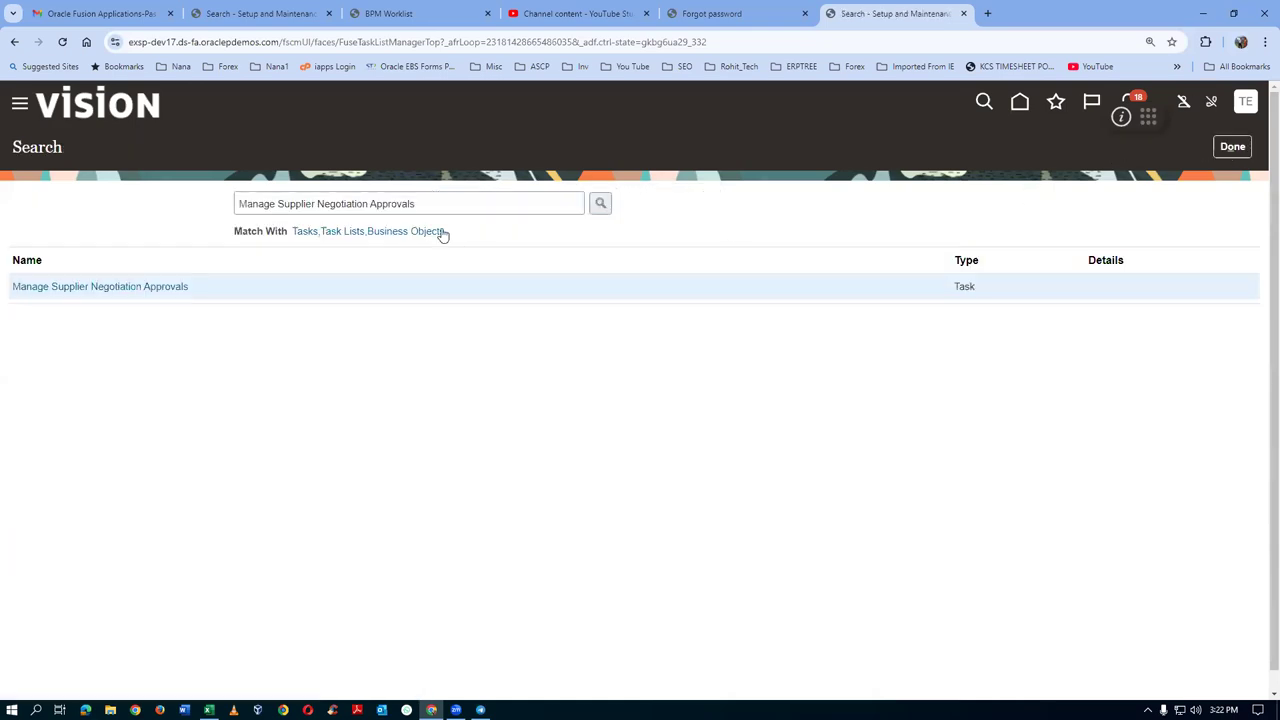
# Search conf%proc%busi% and open Configure Procurement Business Function for US1 Business Unit
pyautogui.write('co')
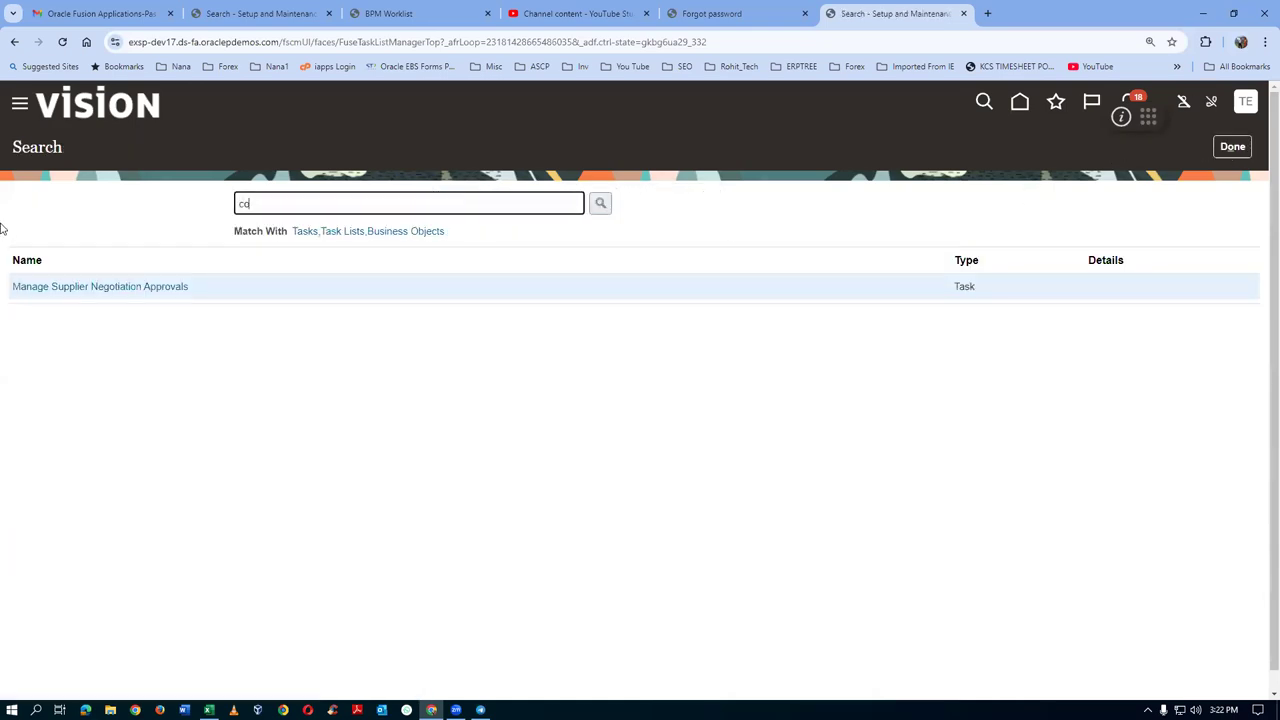
pyautogui.write('nf%proc%busi%')
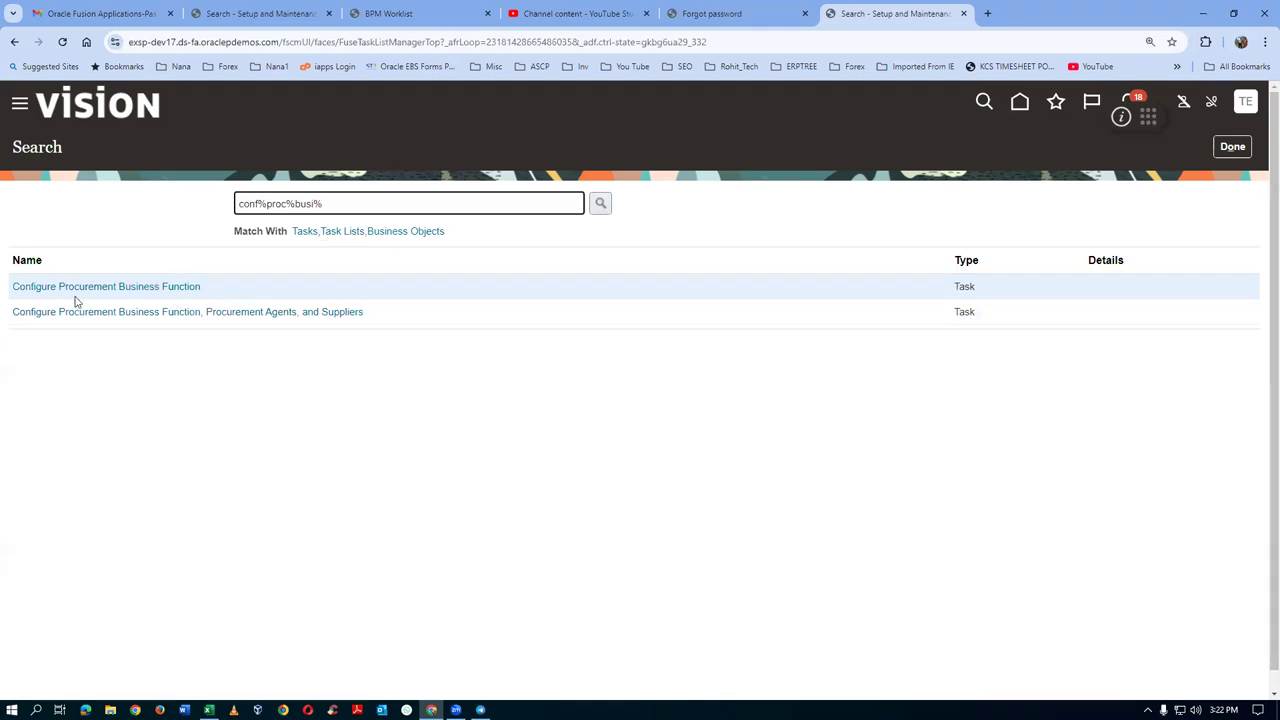
pyautogui.click(86, 288)
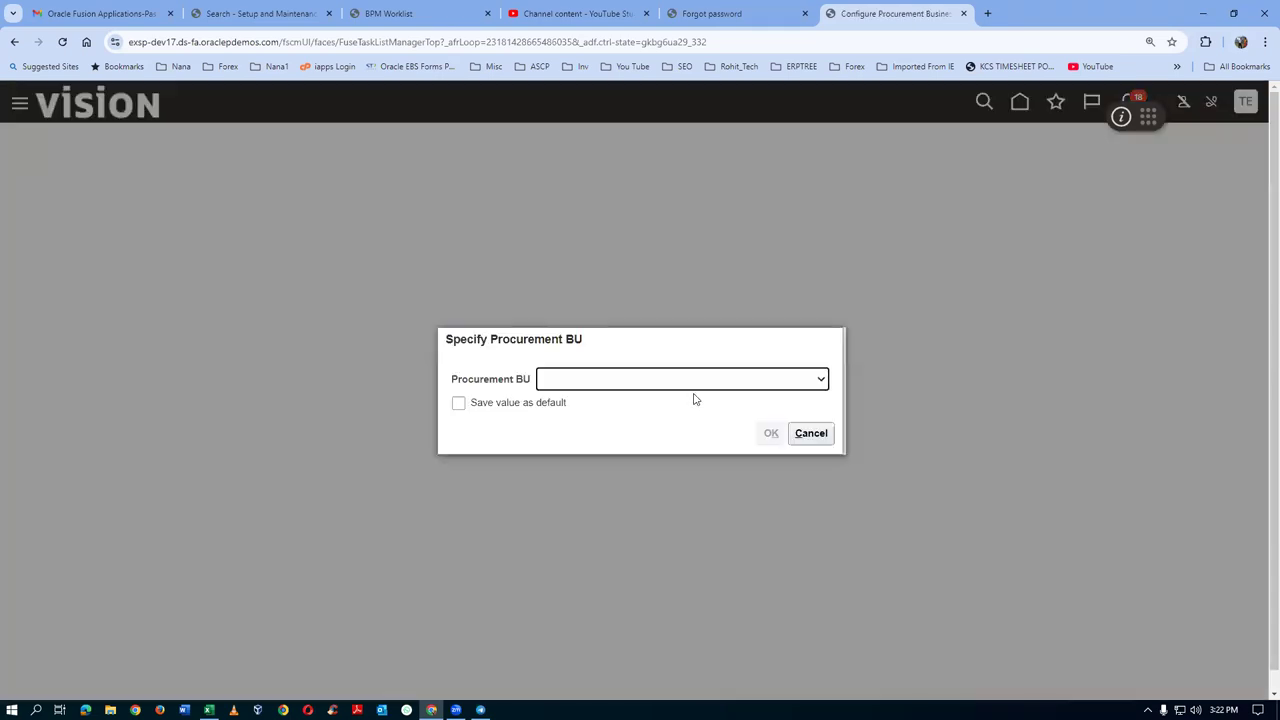
pyautogui.click(645, 383)
pyautogui.write('US INS Business Unit')
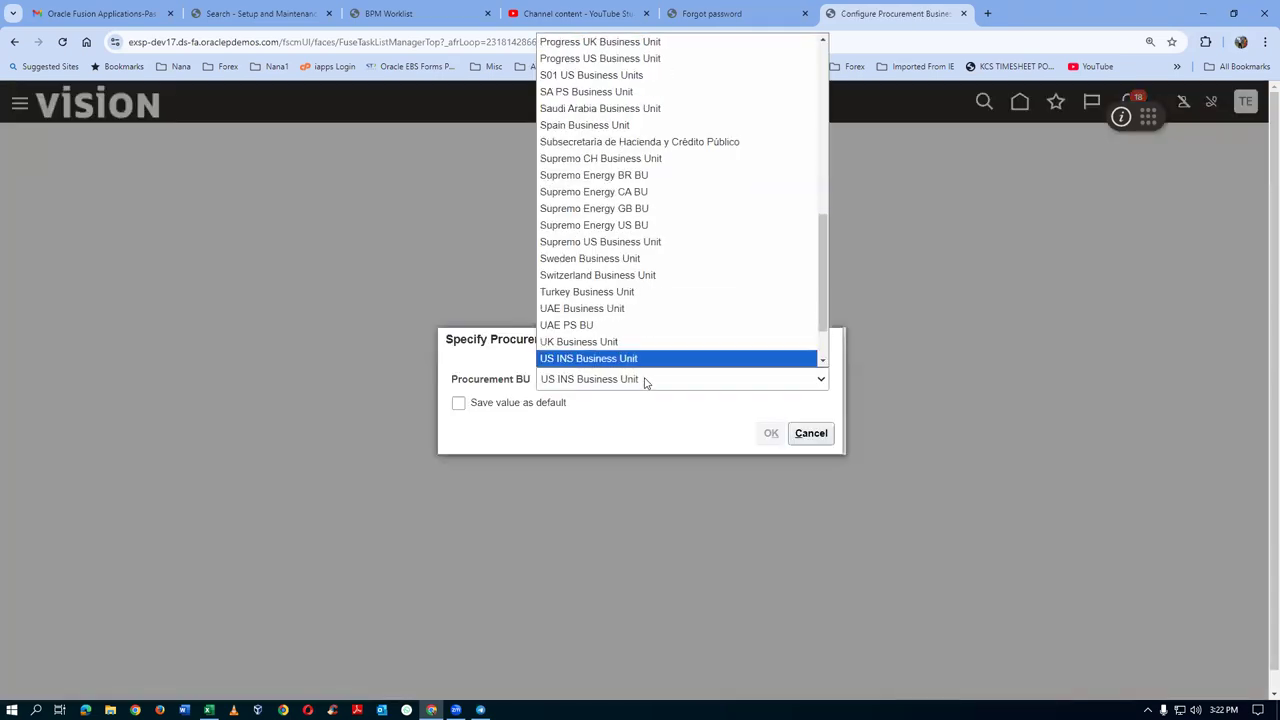
pyautogui.press('Down')
pyautogui.press('Down')
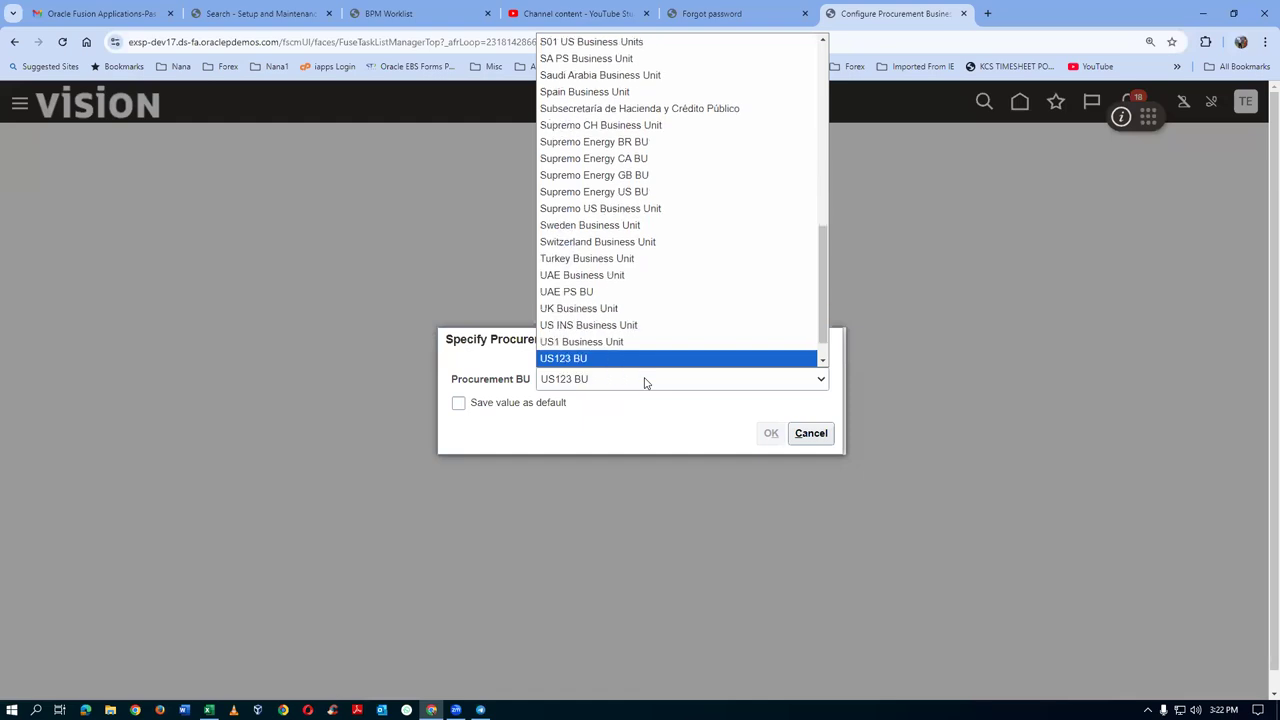
pyautogui.press('Up')
pyautogui.press('Return')
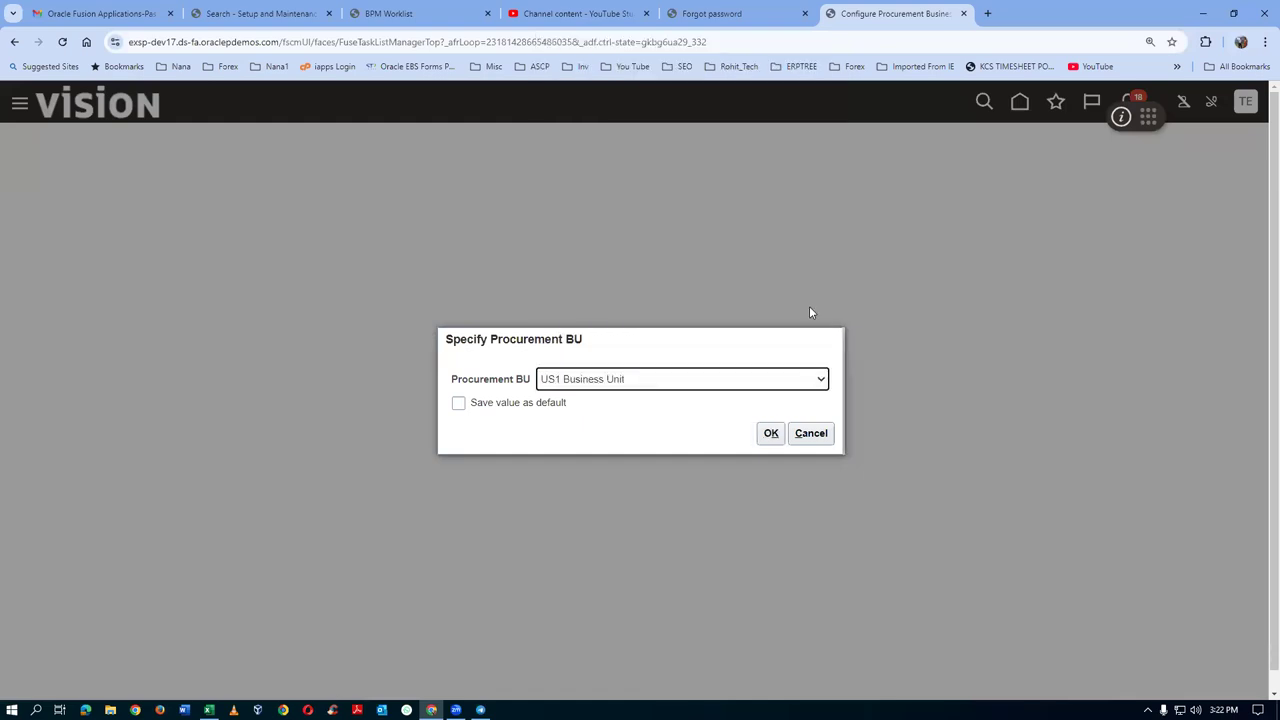
pyautogui.click(772, 442)
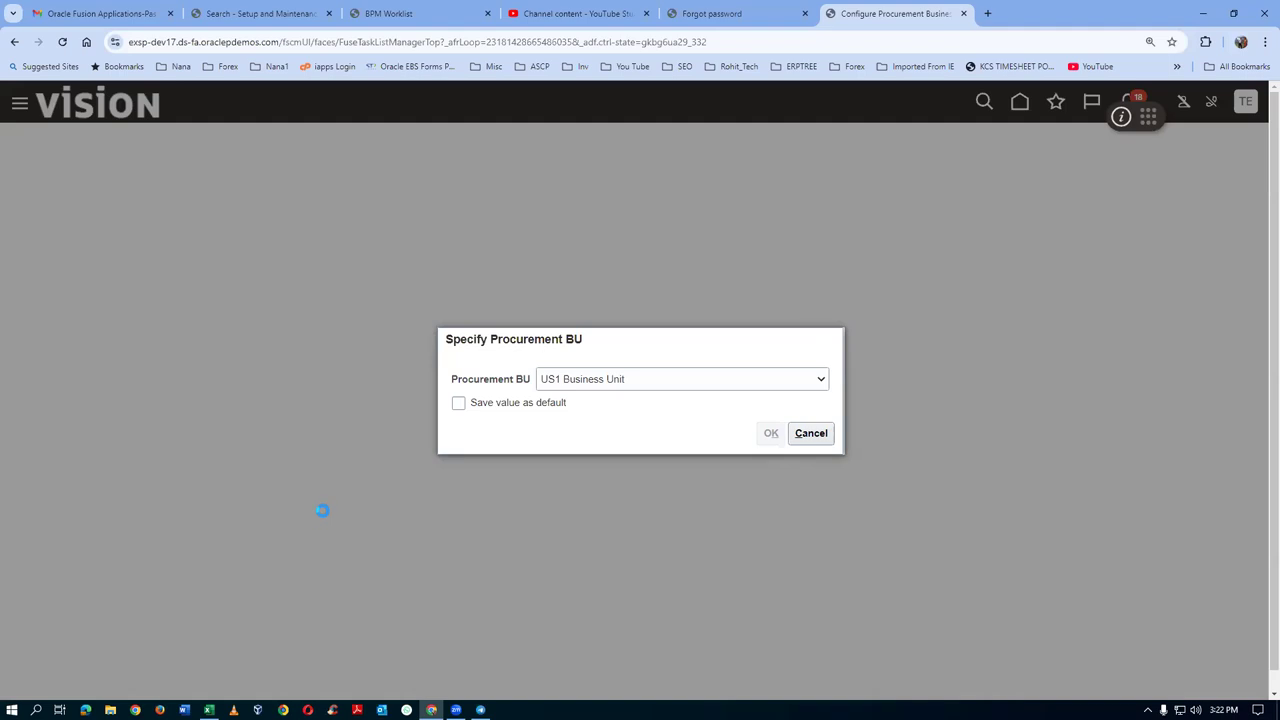
# Review US1 Business Unit's Purchasing and Sourcing settings, then cancel without saving and exit the search
pyautogui.scroll(-4, 323, 517)
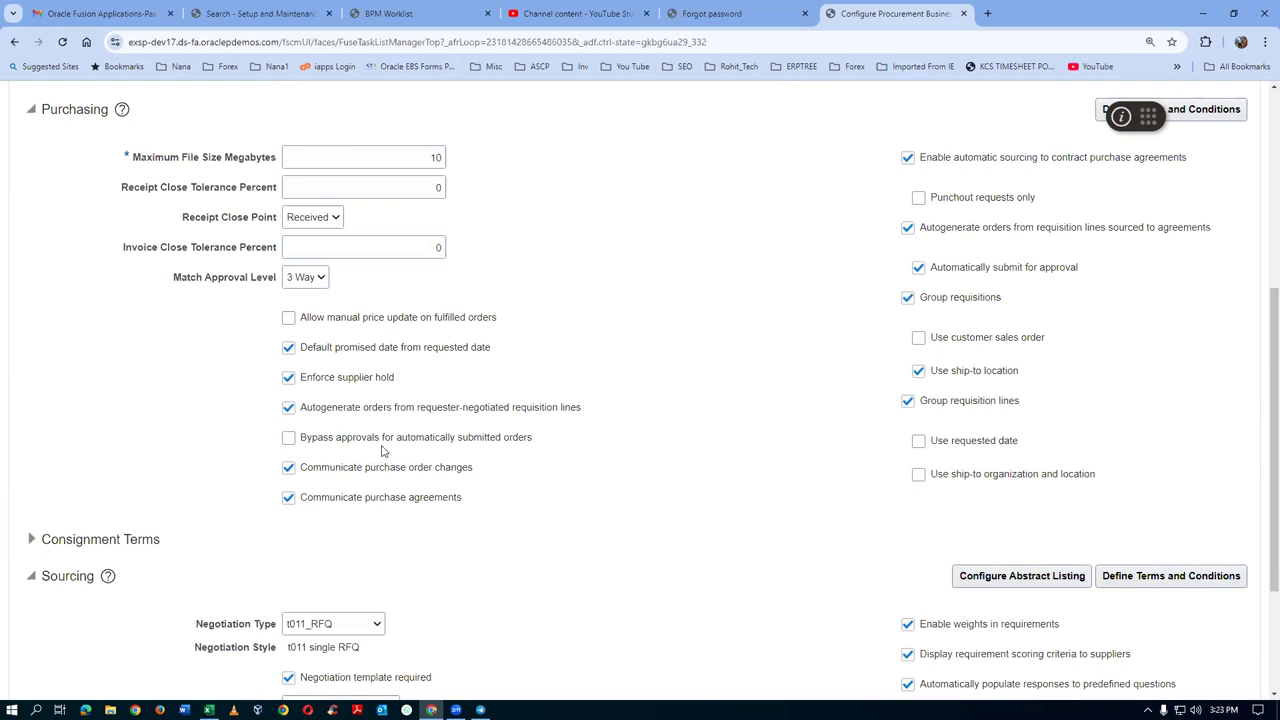
pyautogui.scroll(-2, 104, 525)
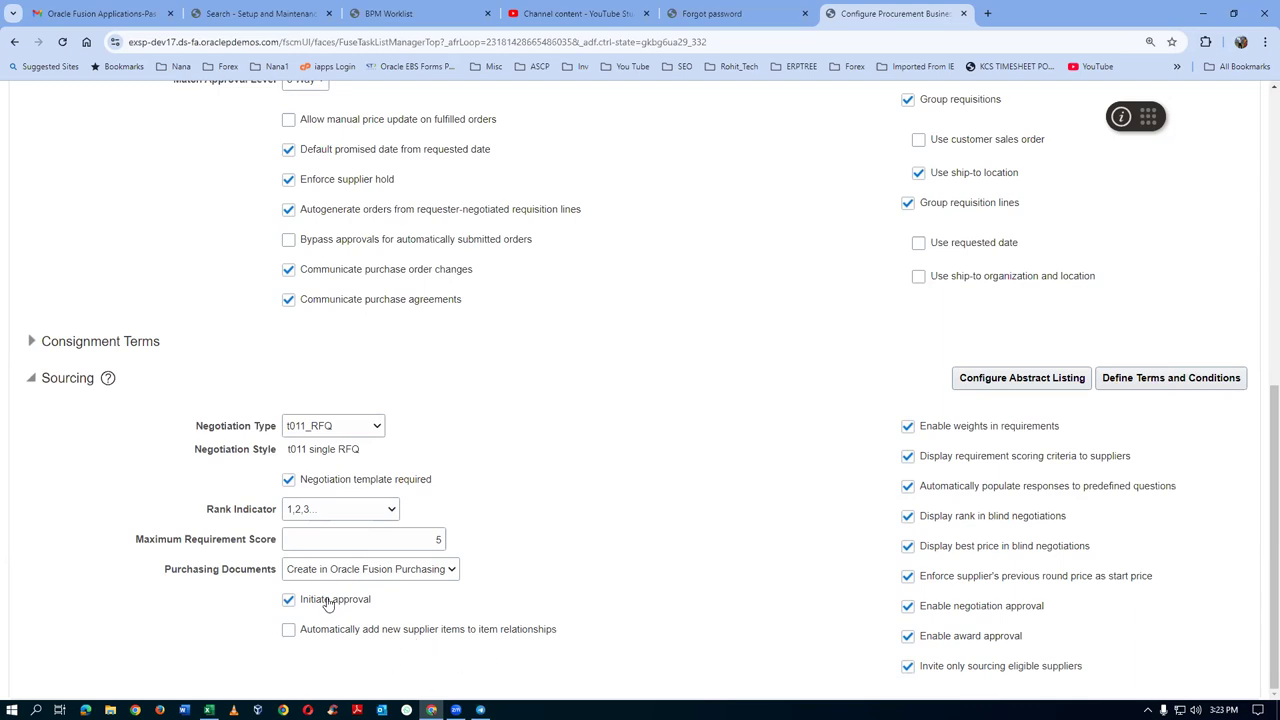
pyautogui.scroll(3, 710, 455)
pyautogui.scroll(-3, 710, 458)
pyautogui.scroll(10, 1236, 292)
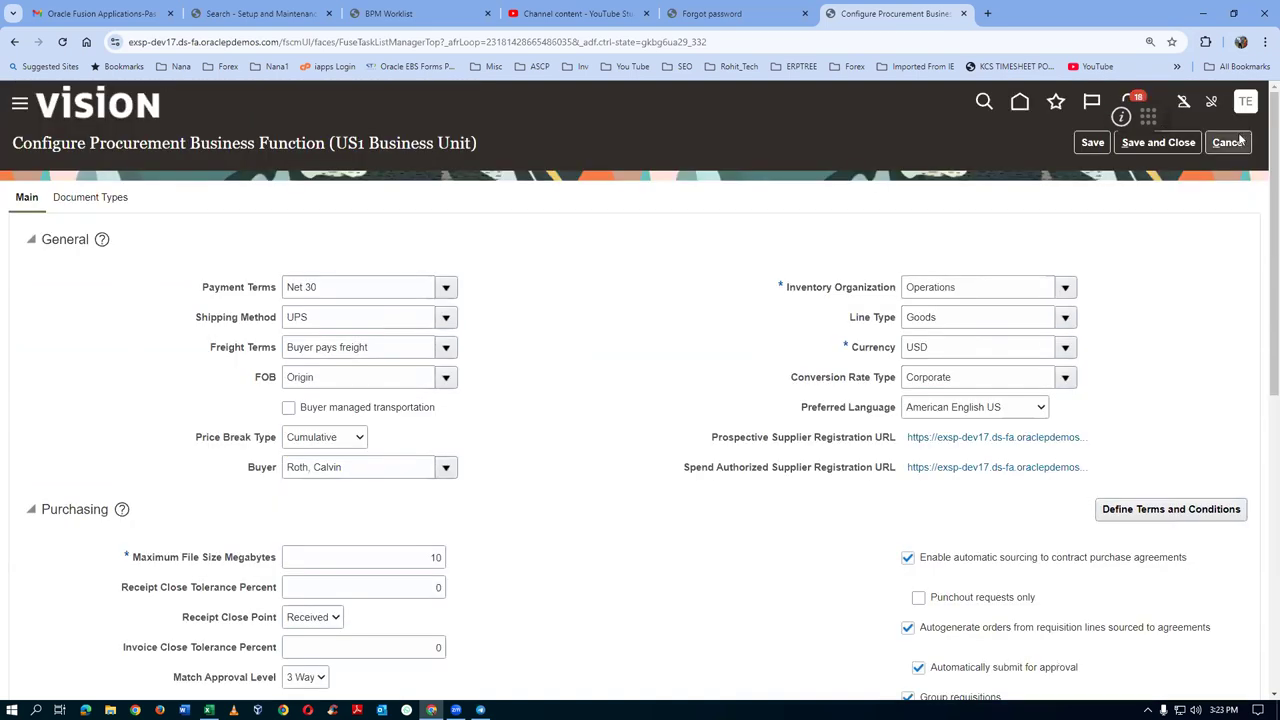
pyautogui.click(1230, 143)
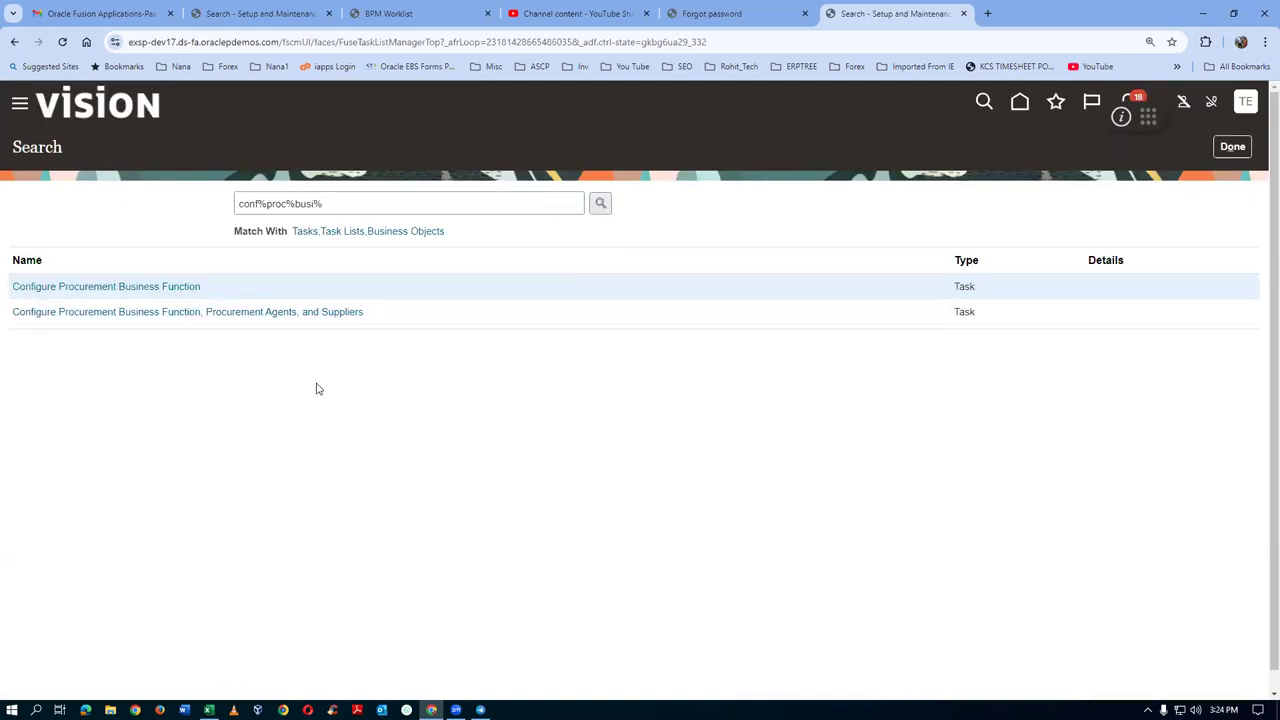
pyautogui.click(1228, 148)
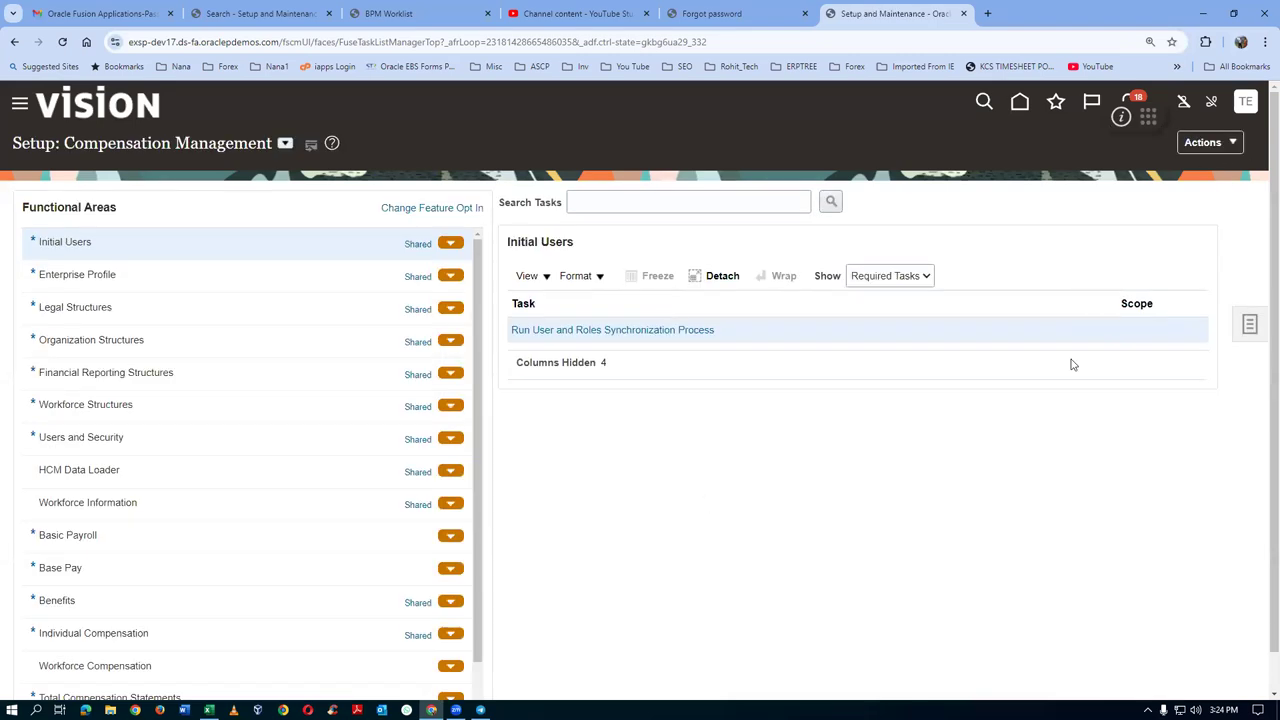
# Go to the Procurement home page and open the Negotiations work area
pyautogui.click(1020, 101)
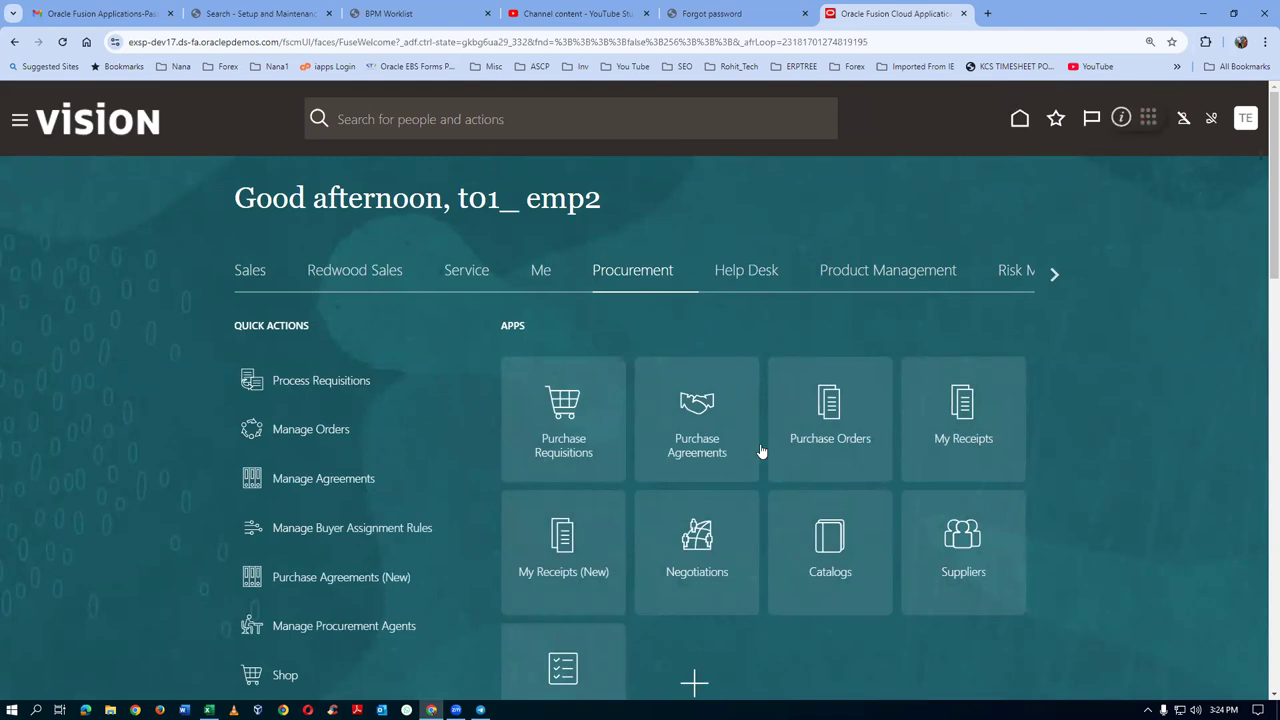
pyautogui.click(708, 583)
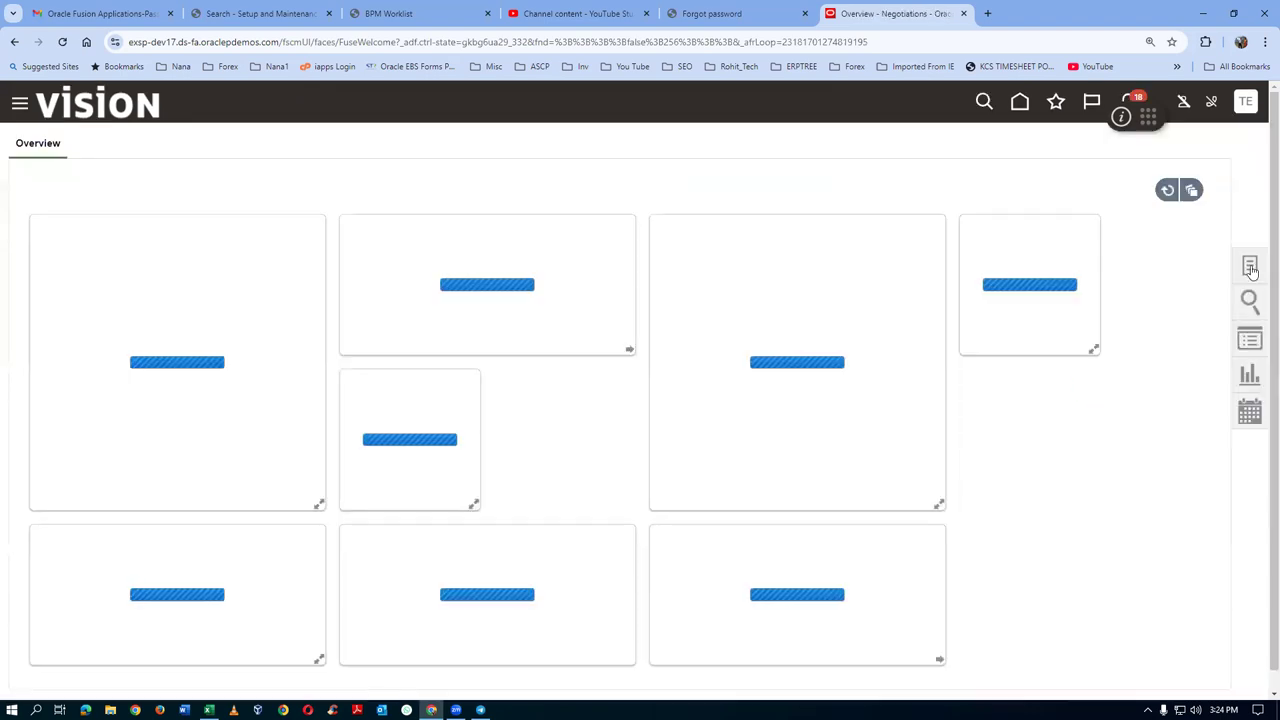
# Create a new negotiation from the t011 single rfq template
pyautogui.click(1250, 267)
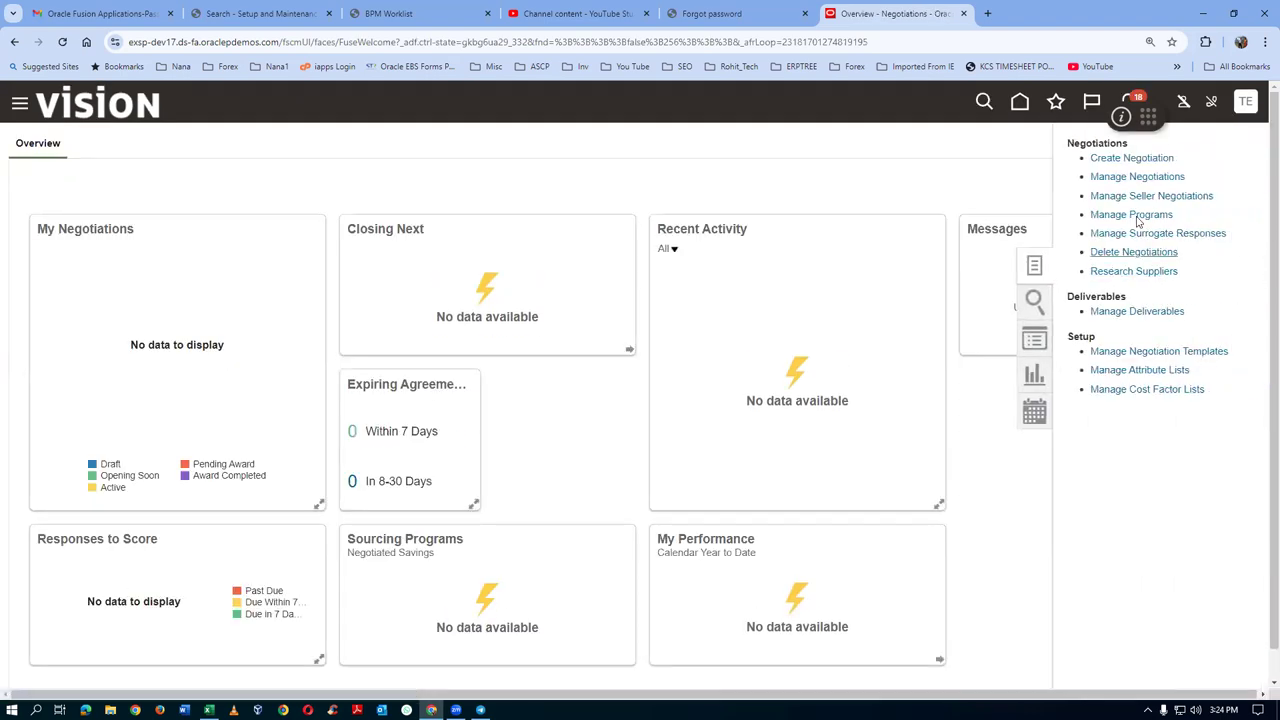
pyautogui.click(1143, 160)
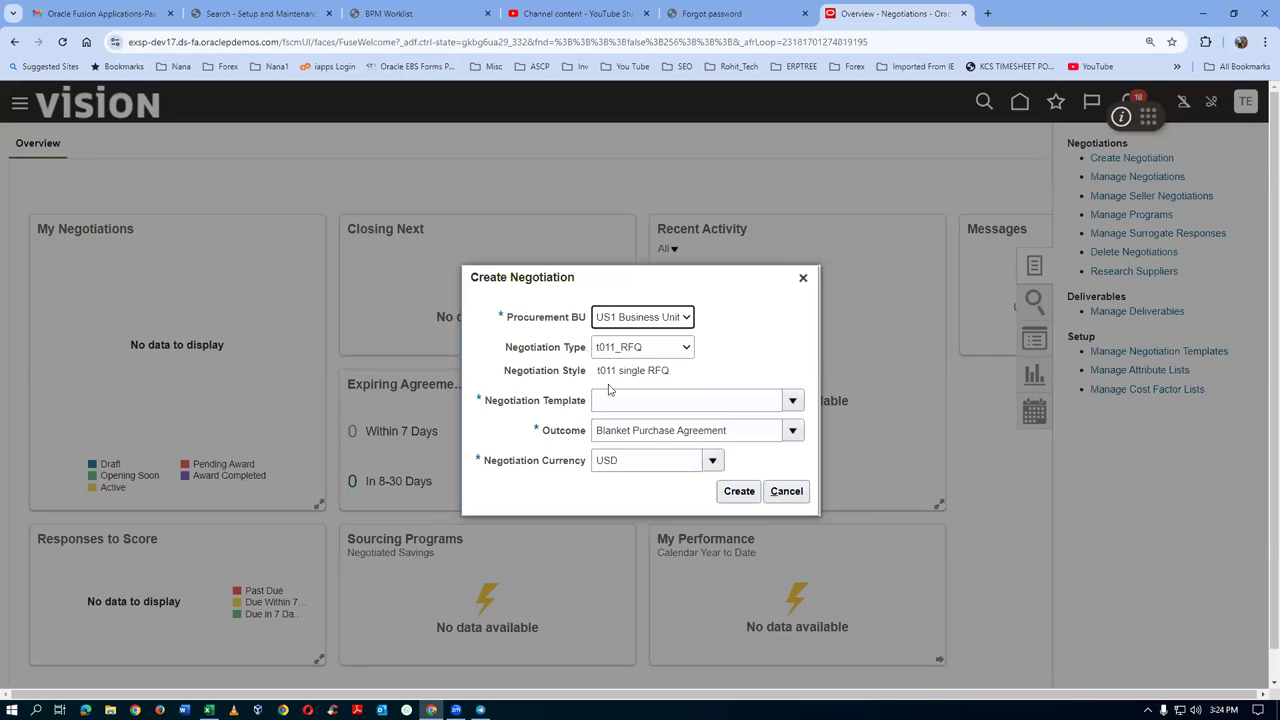
pyautogui.click(634, 404)
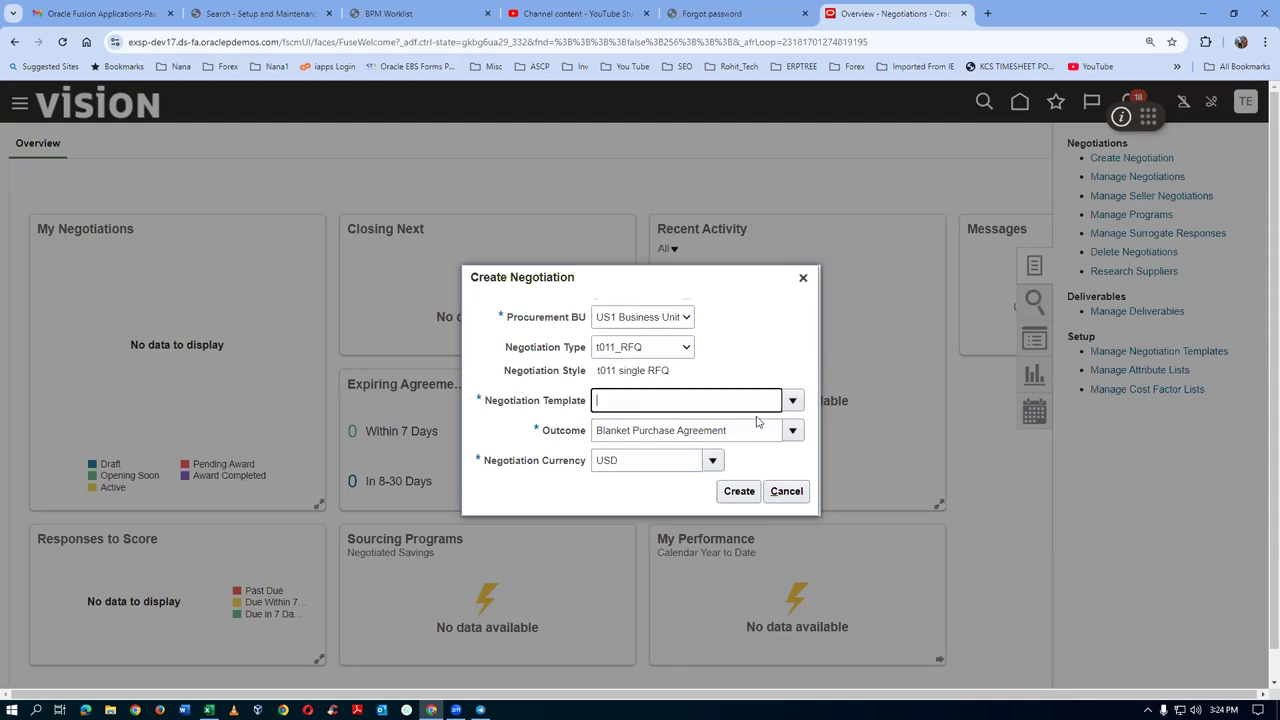
pyautogui.click(793, 402)
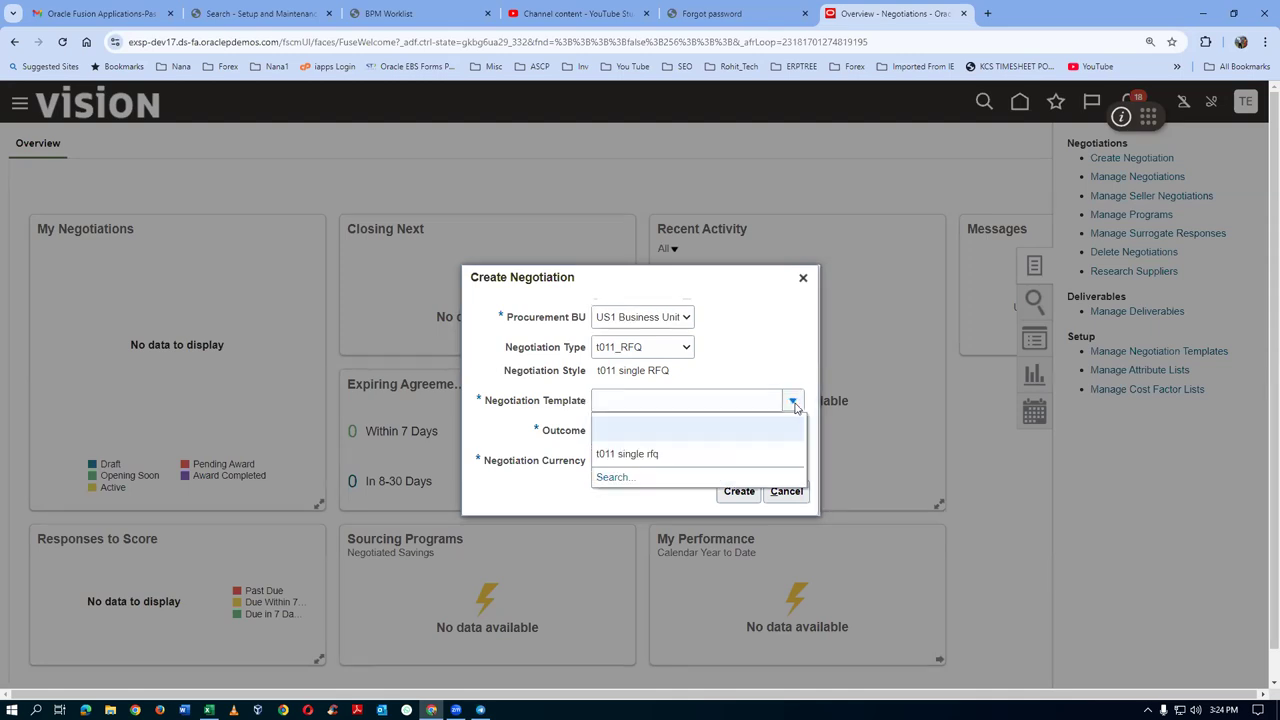
pyautogui.click(688, 459)
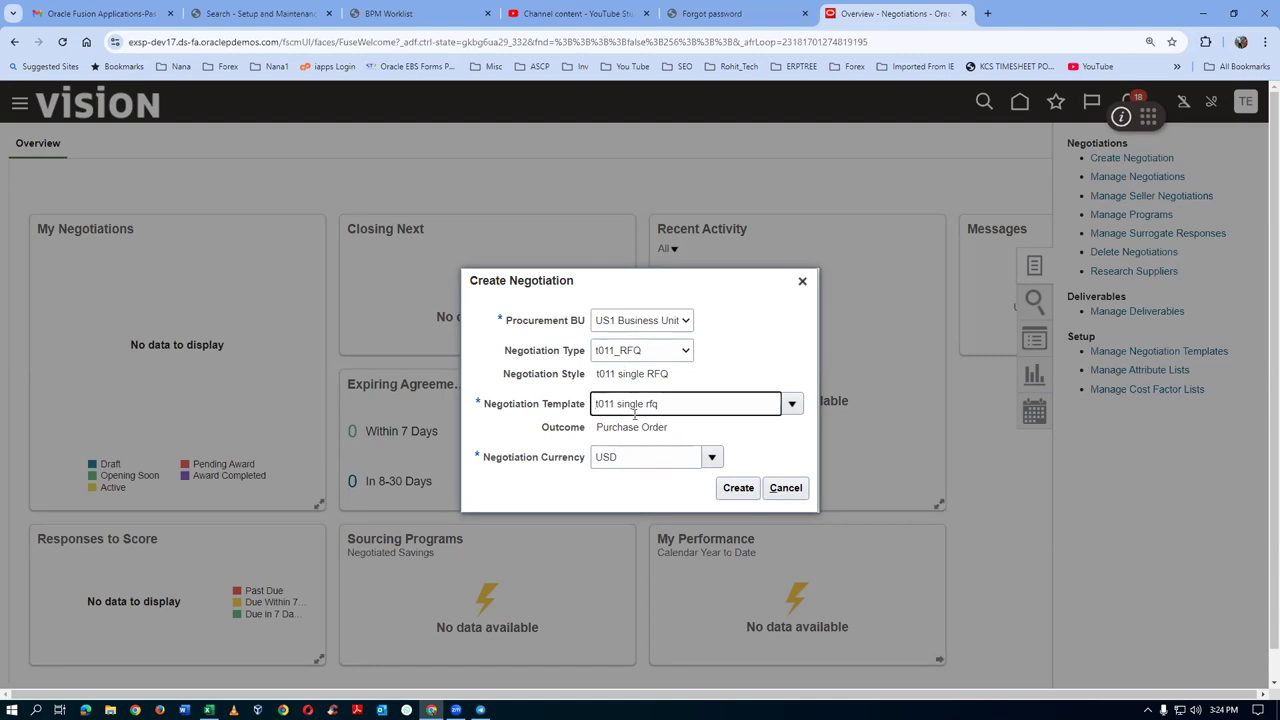
pyautogui.click(748, 492)
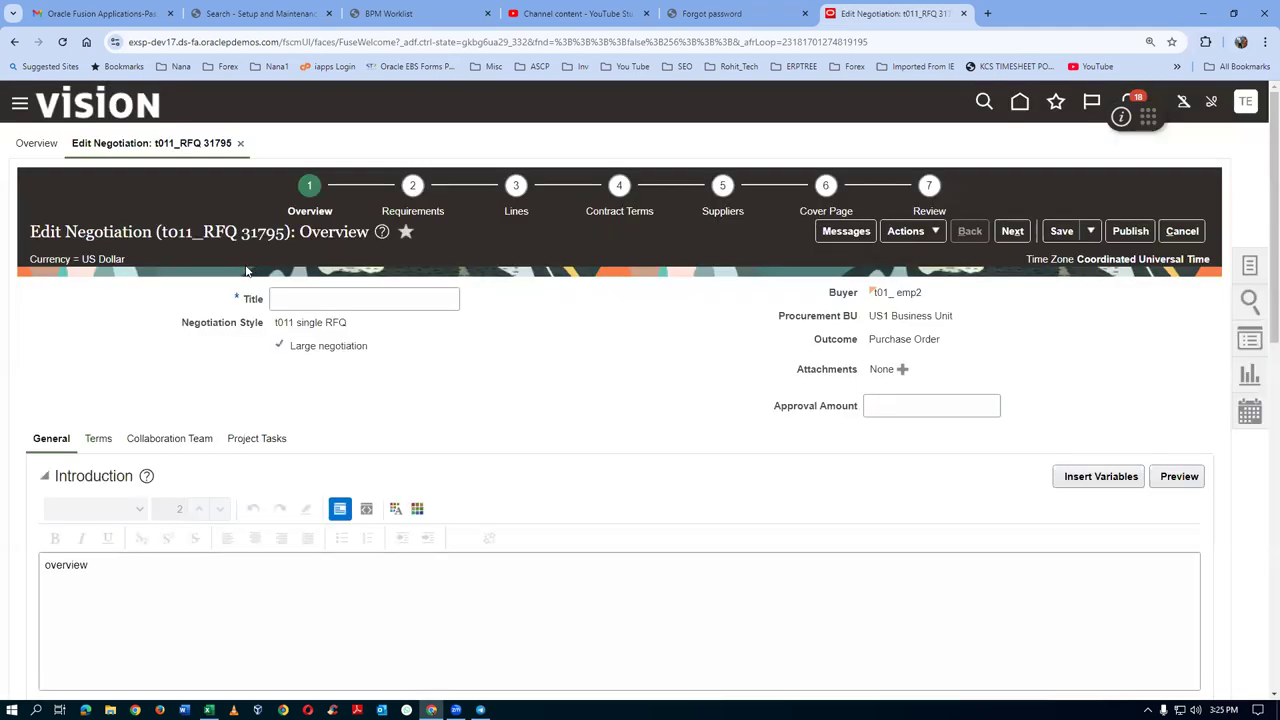
# Title the negotiation 't011 single stage RFQ' and set its approval amount to 1,000.00
pyautogui.click(281, 300)
pyautogui.write('t011 single stage RFQ')
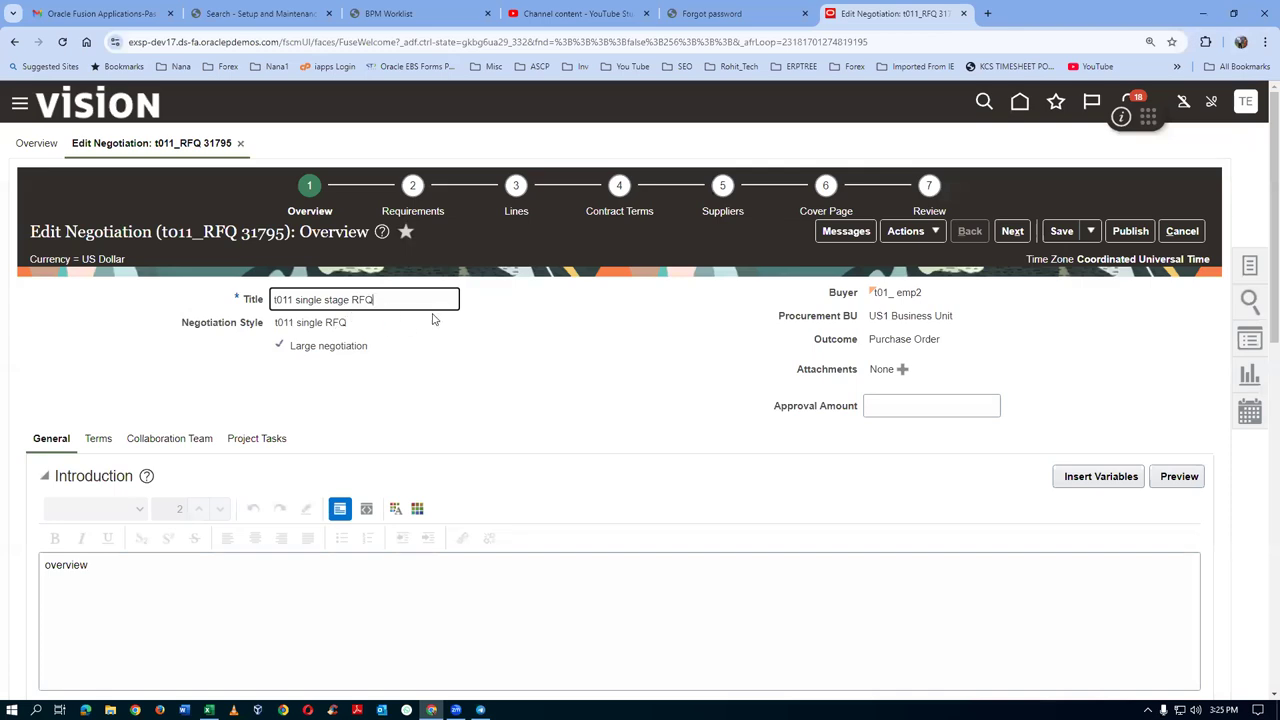
pyautogui.click(898, 409)
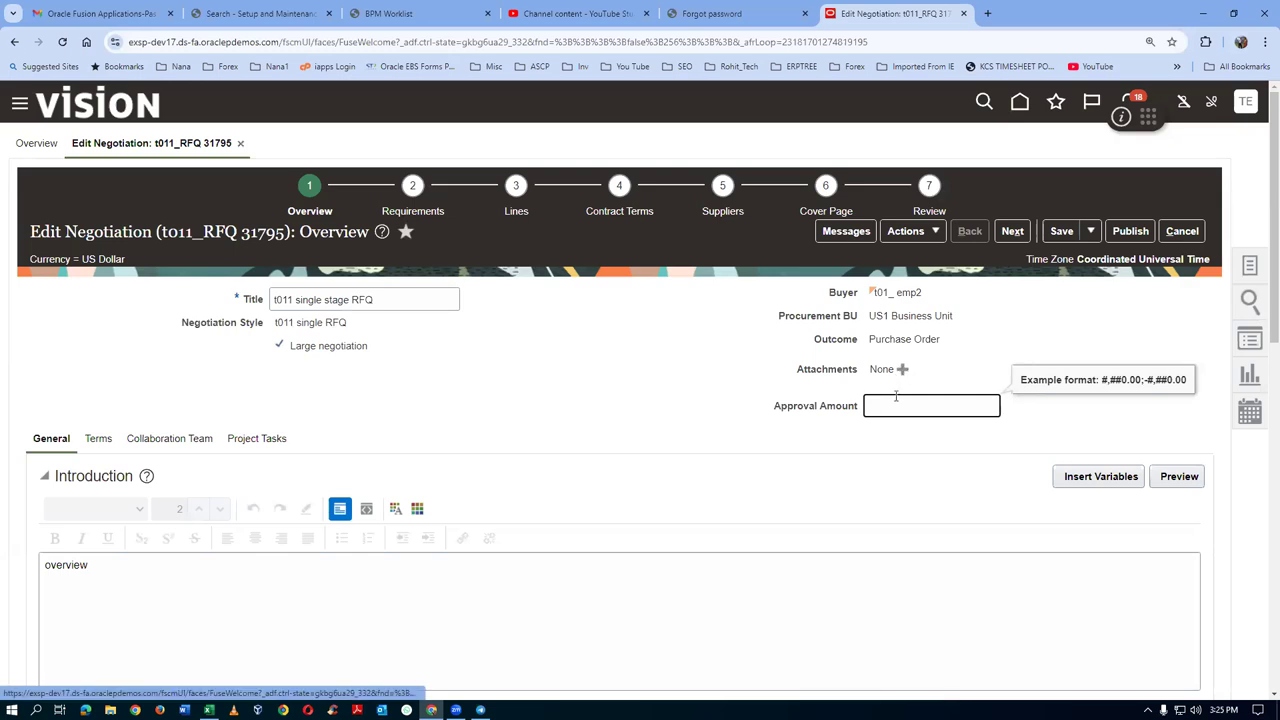
pyautogui.write('1000')
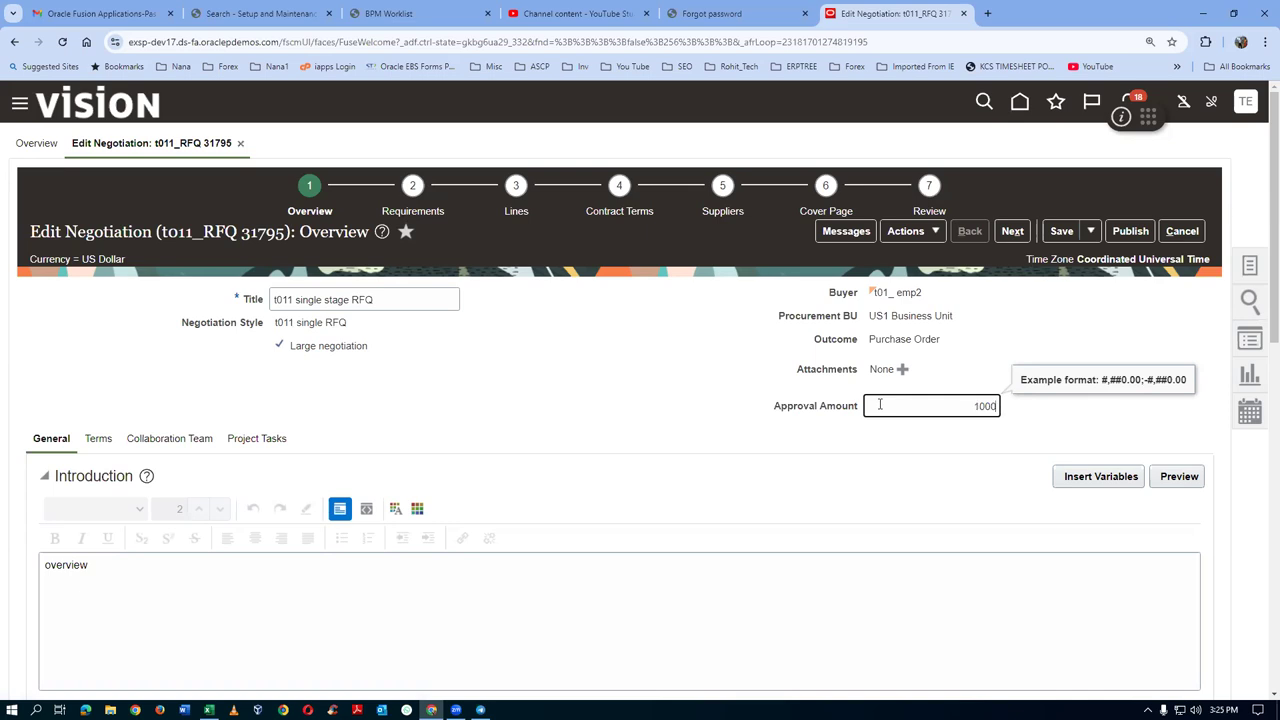
pyautogui.click(648, 410)
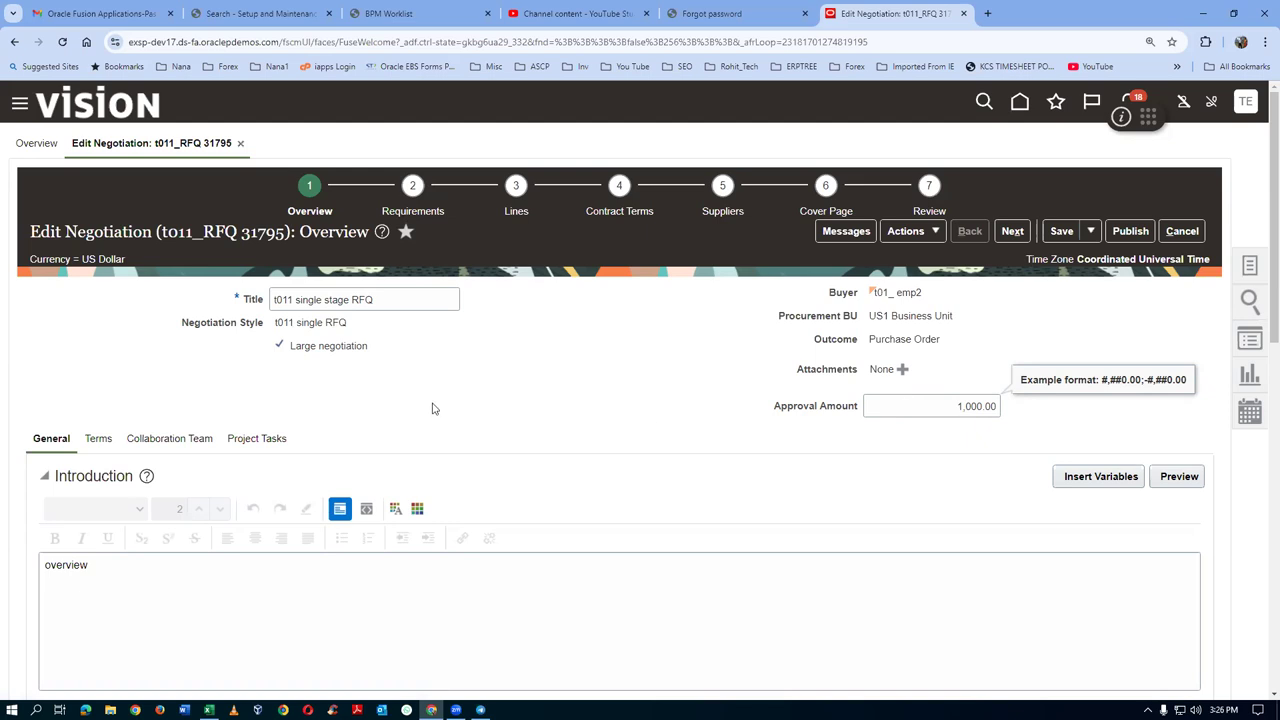
# Scroll down to Schedule and open the close date calendar
pyautogui.scroll(-2, 73, 440)
pyautogui.scroll(-3, 168, 428)
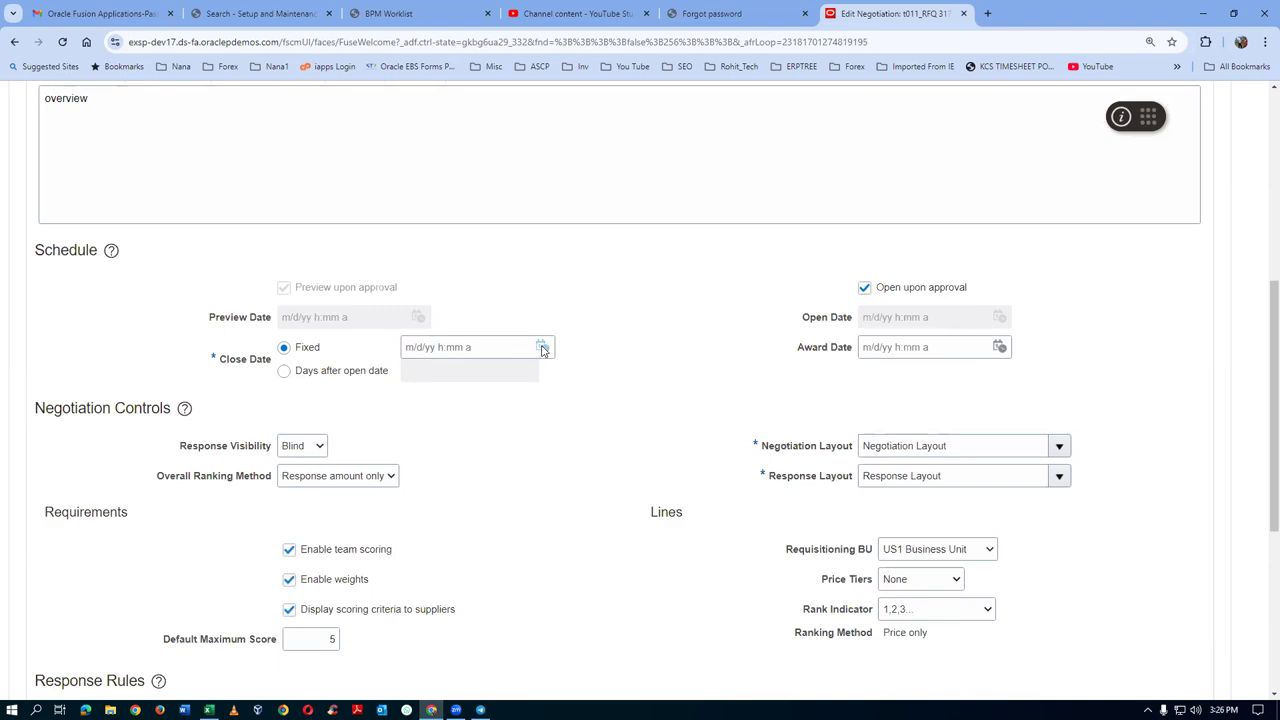
pyautogui.click(542, 347)
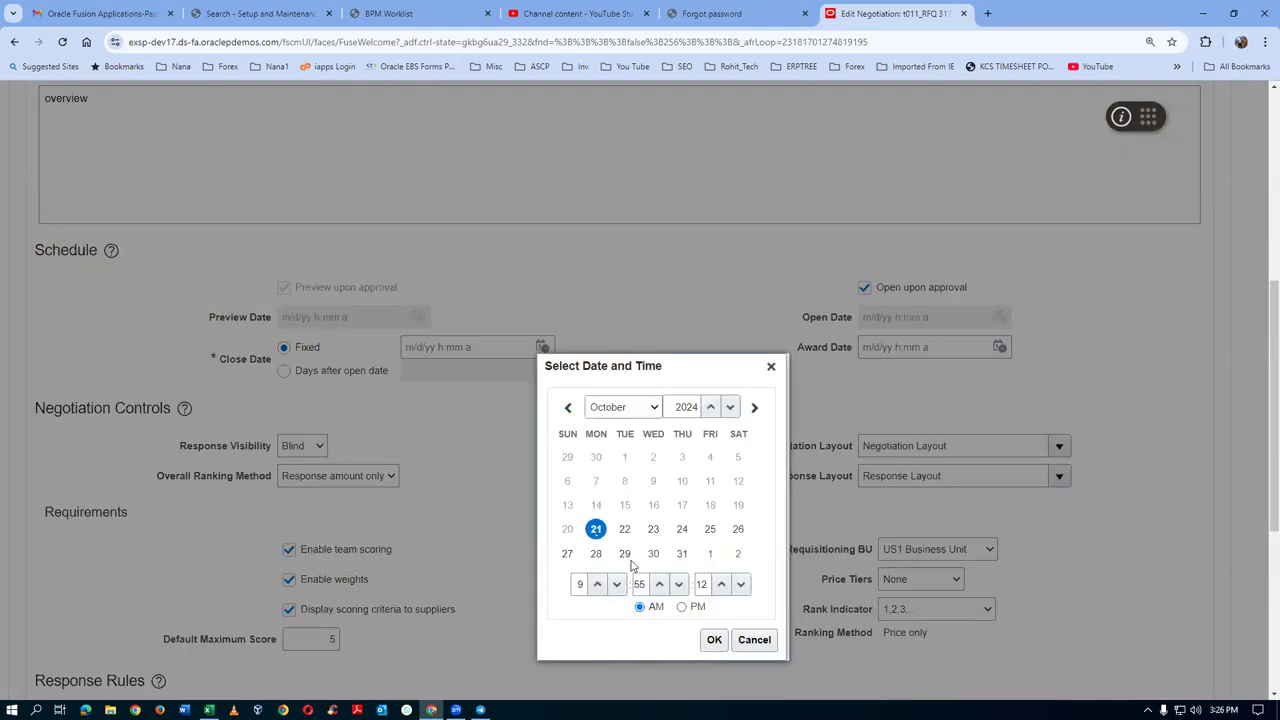
# Set the close date to 10/26/24 9:55 AM, then review Negotiation Controls and Response Rules
pyautogui.click(739, 532)
pyautogui.click(714, 640)
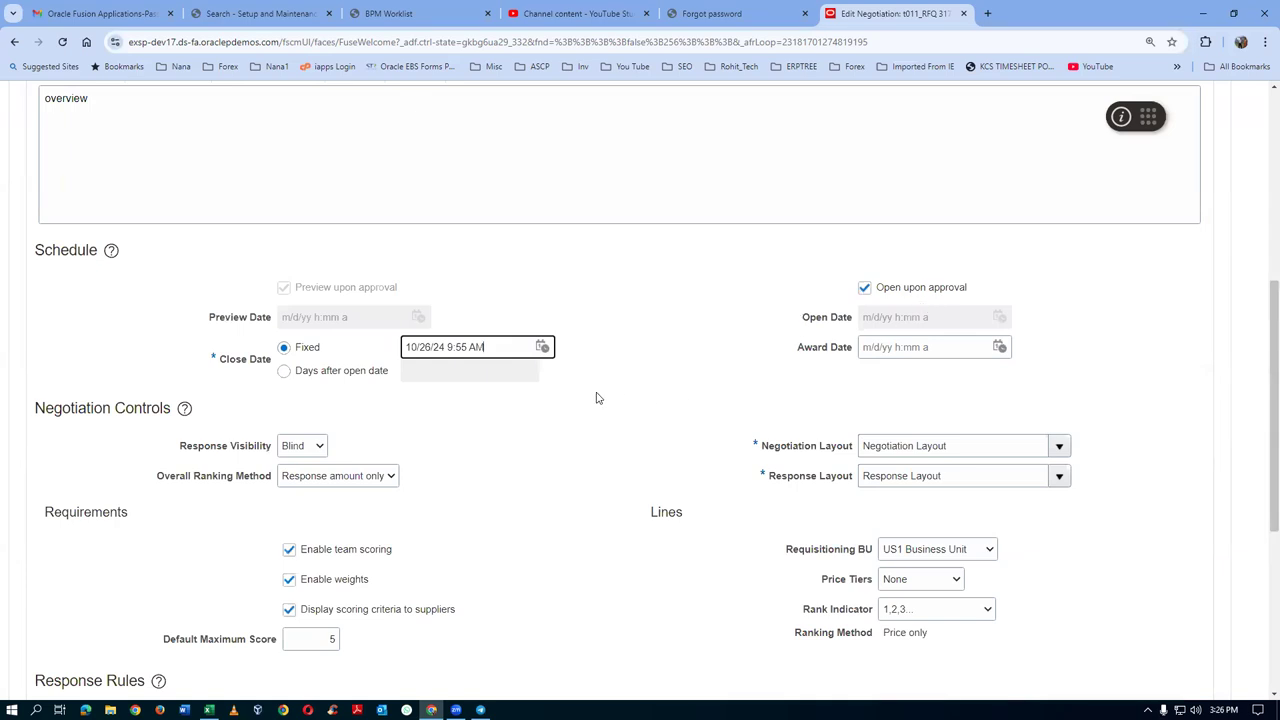
pyautogui.scroll(-1, 463, 437)
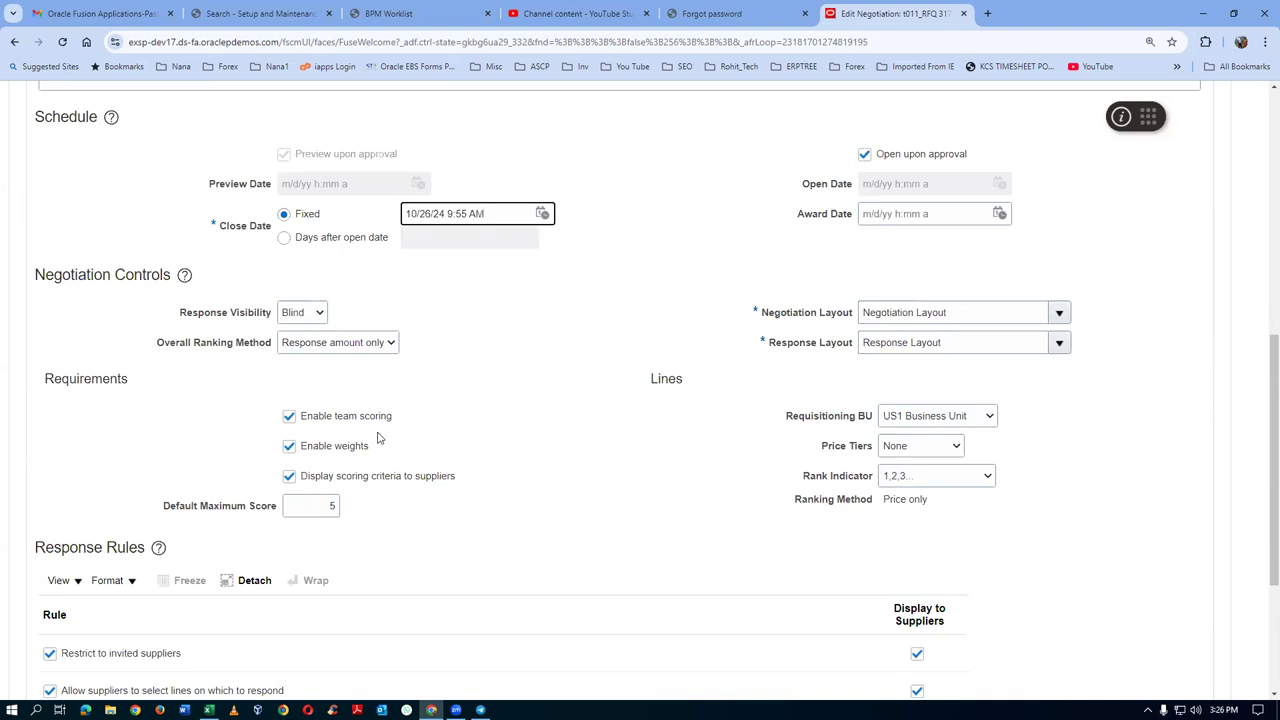
pyautogui.scroll(-2, 379, 440)
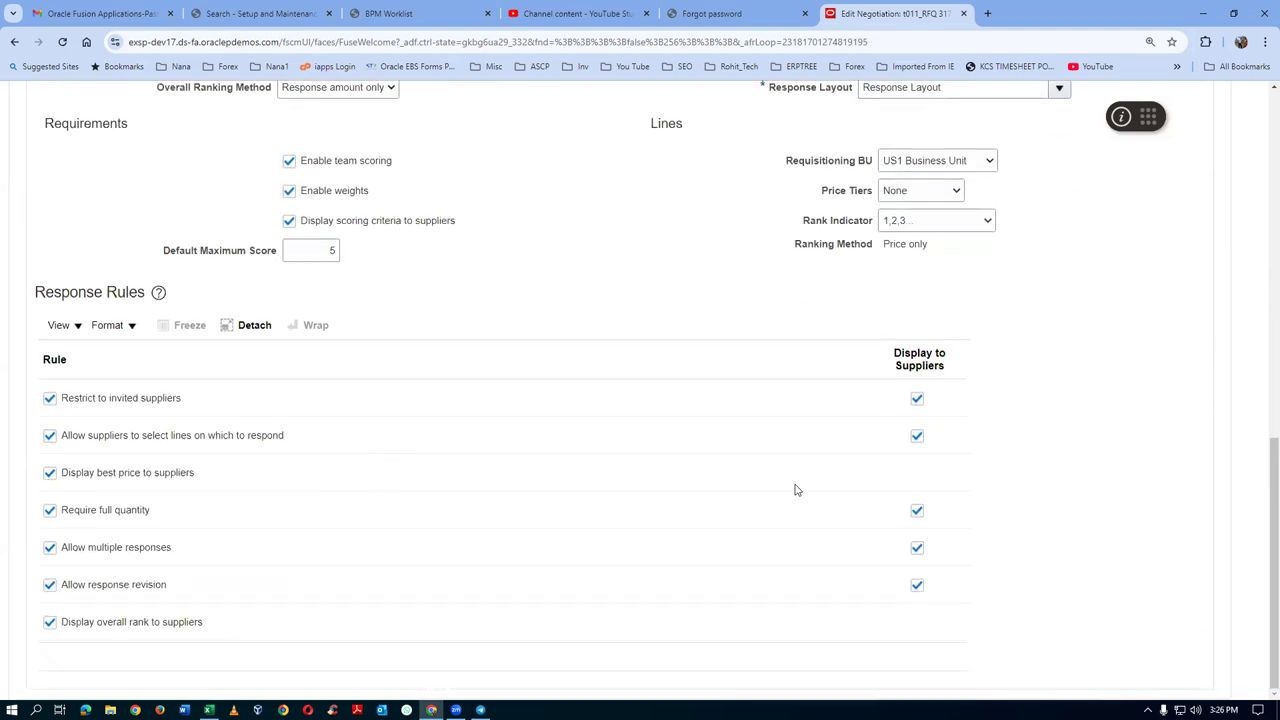
pyautogui.scroll(3, 734, 494)
pyautogui.scroll(1, 734, 494)
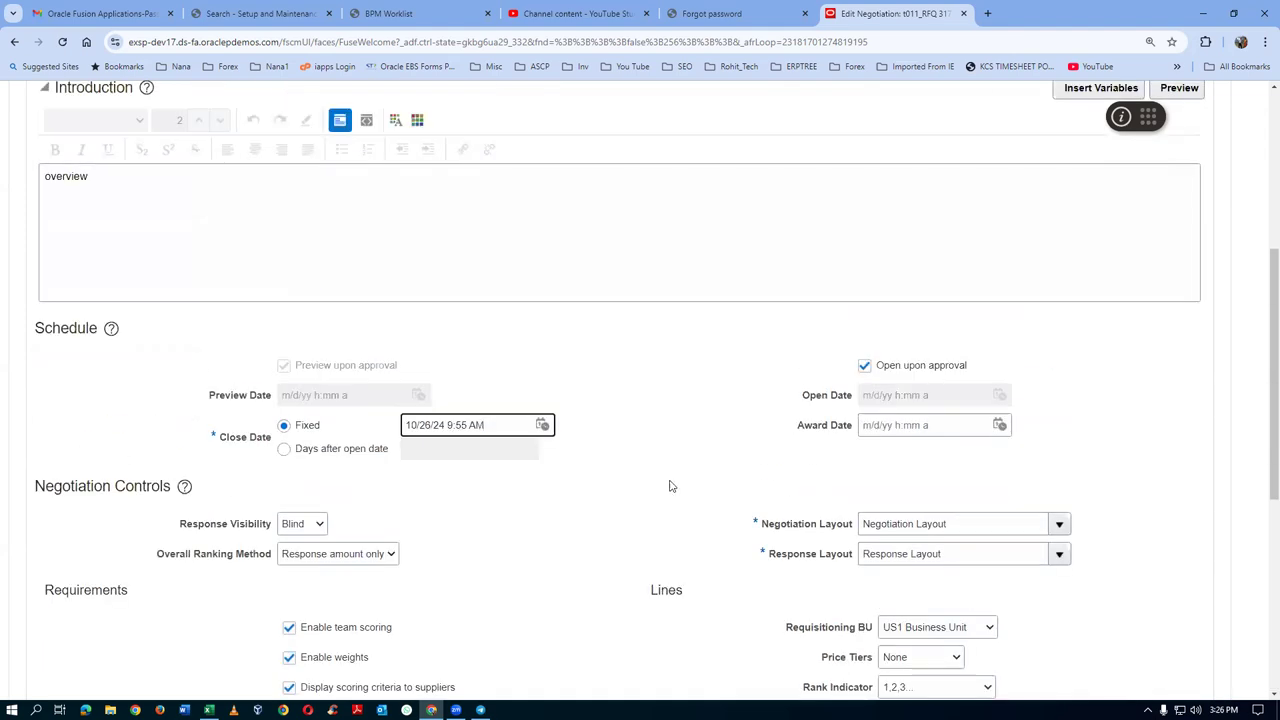
pyautogui.scroll(2, 341, 371)
pyautogui.scroll(1, 341, 371)
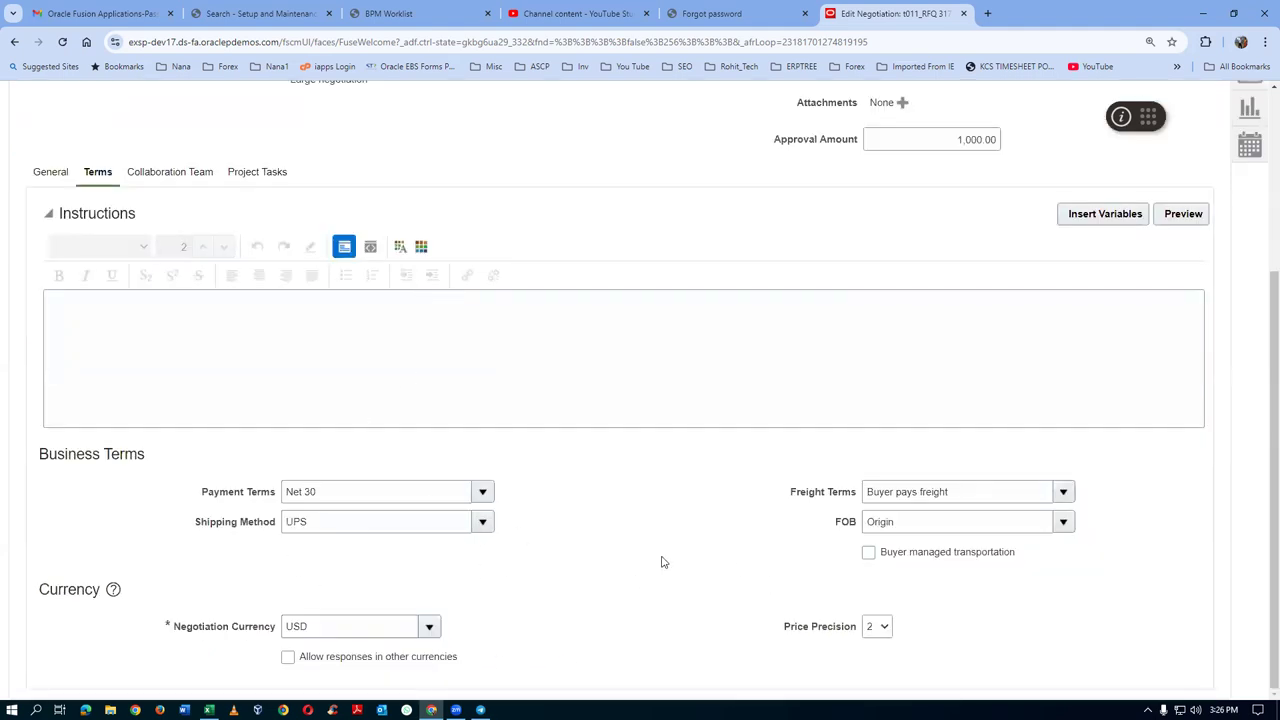
# Review the three collaboration team members and their t011 fin and tech scoring teams
pyautogui.click(157, 174)
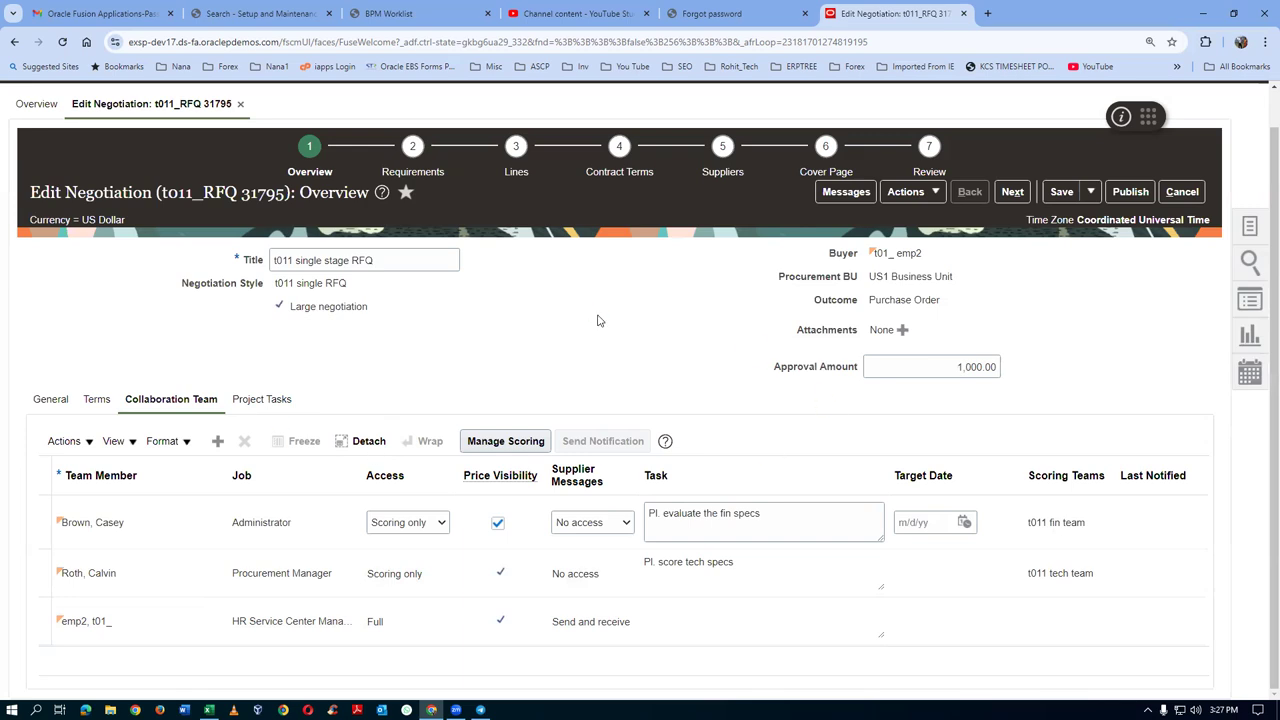
pyautogui.click(415, 177)
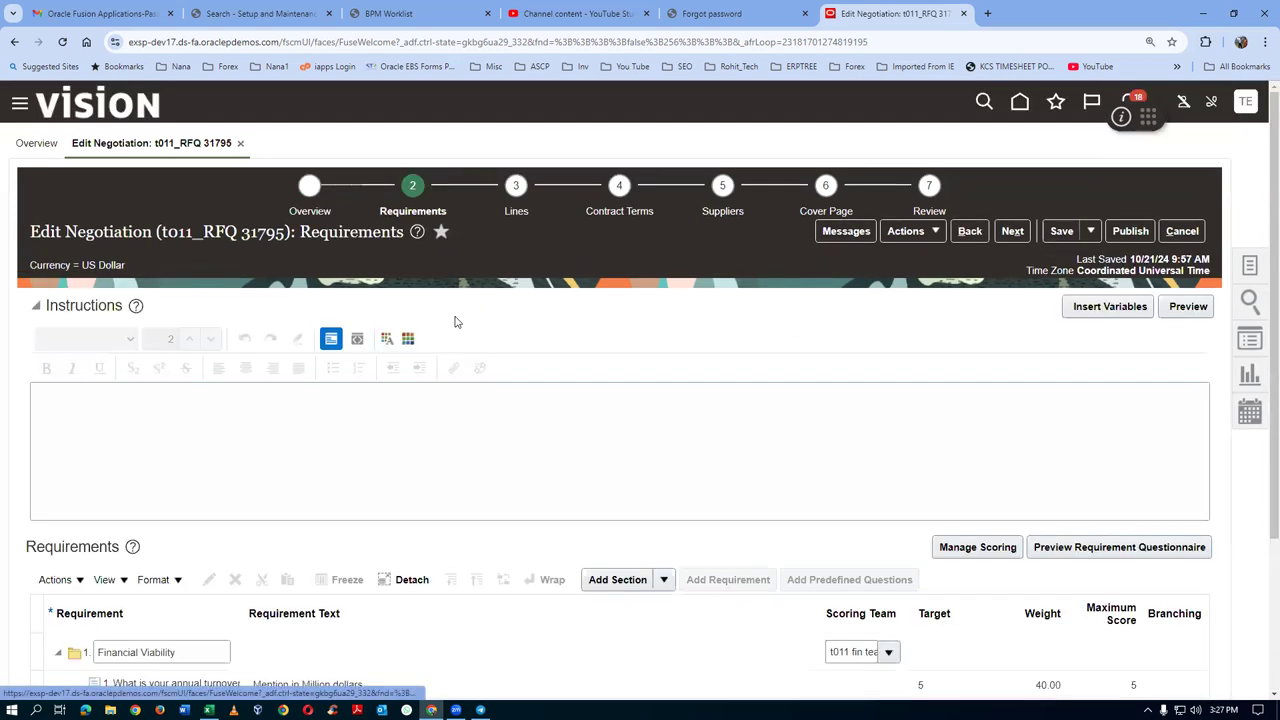
# Inspect the annual turnover requirement's automatic scoring, knockout score 3 and value scores 5 to 1
pyautogui.scroll(-3, 455, 320)
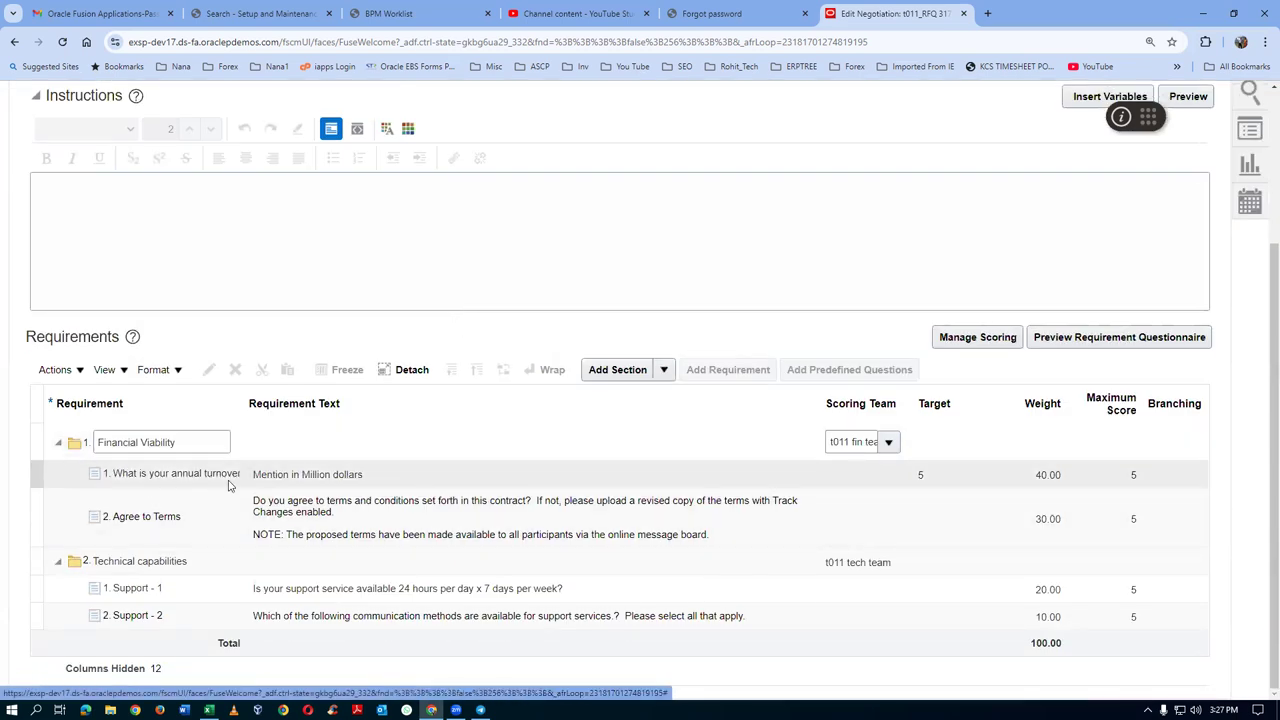
pyautogui.click(443, 474)
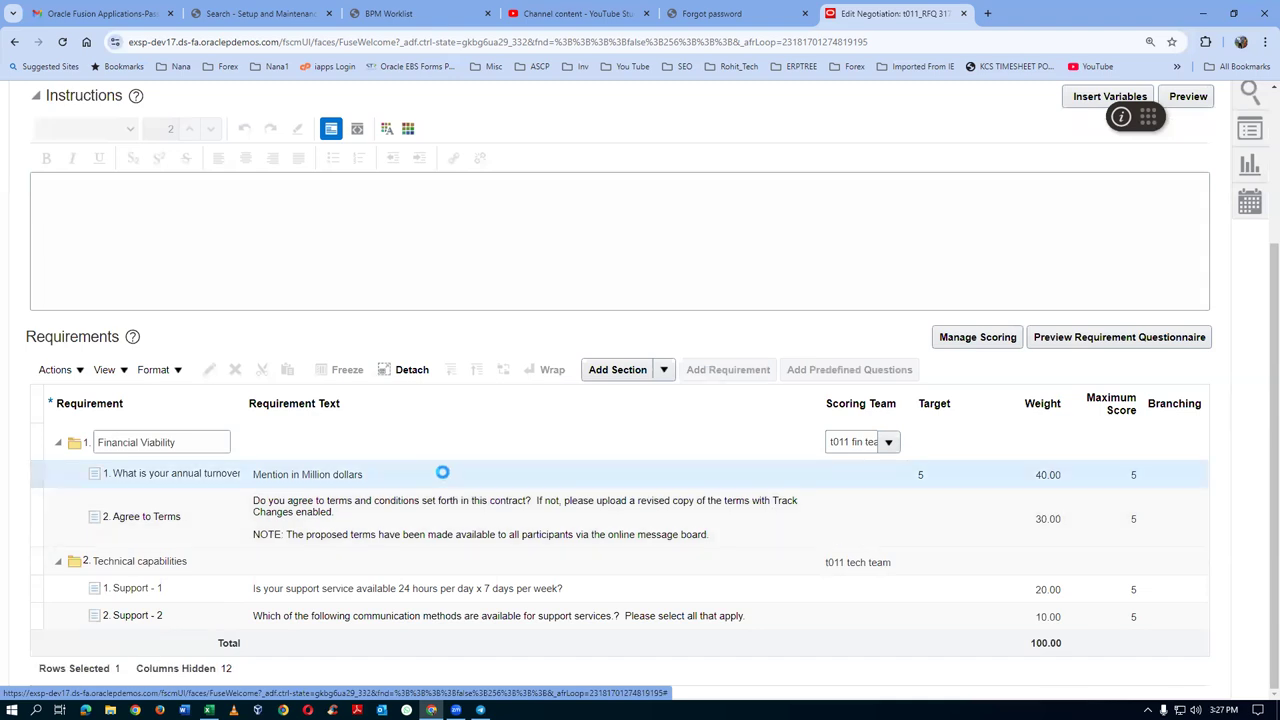
pyautogui.click(210, 371)
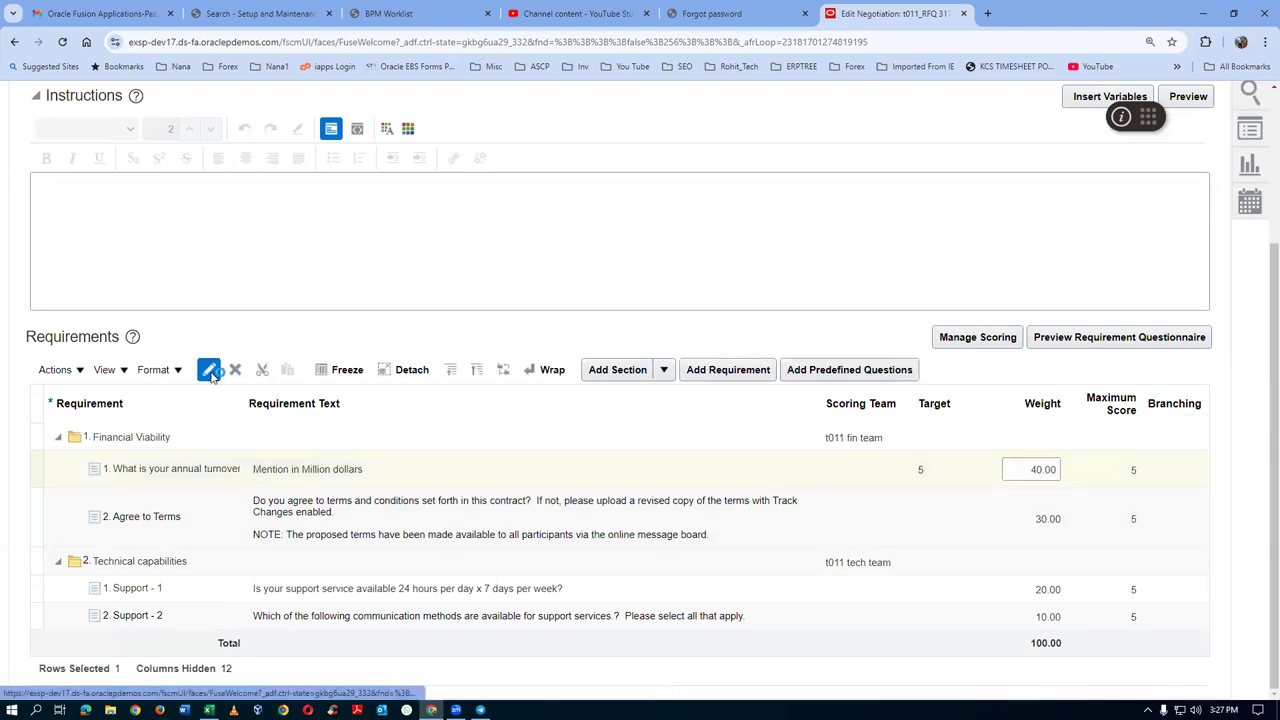
pyautogui.scroll(-6, 505, 385)
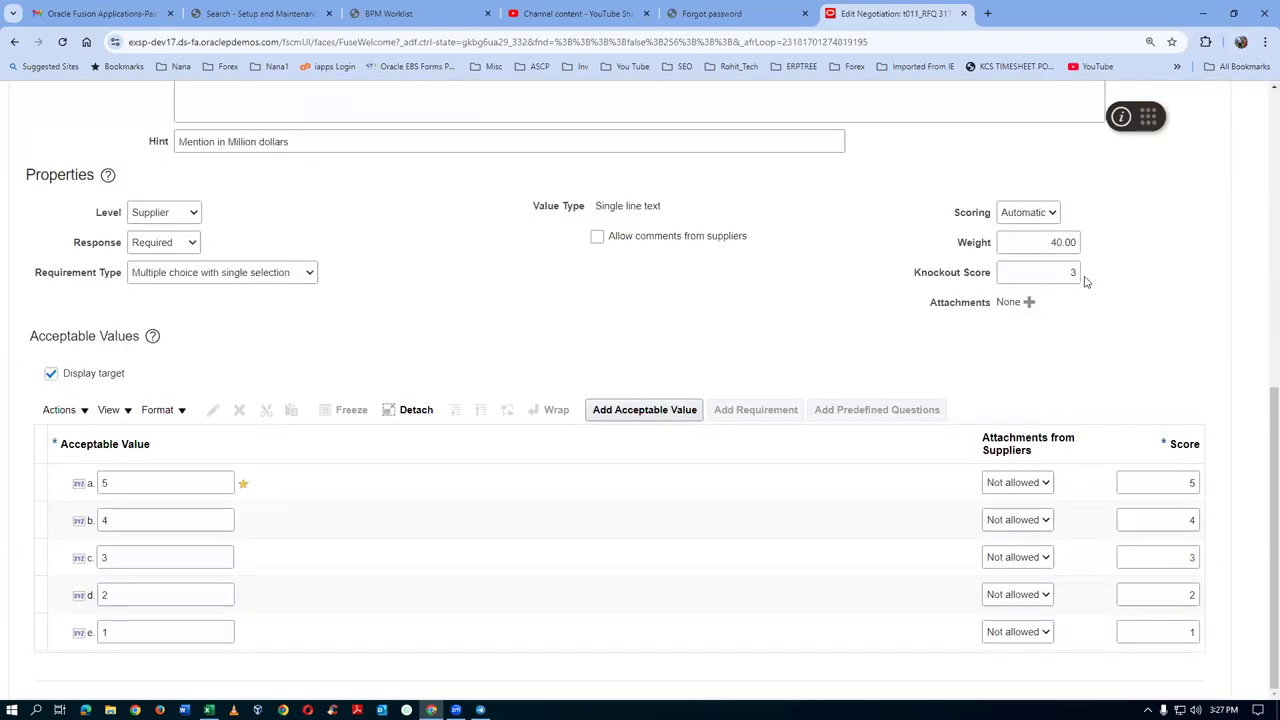
pyautogui.click(133, 485)
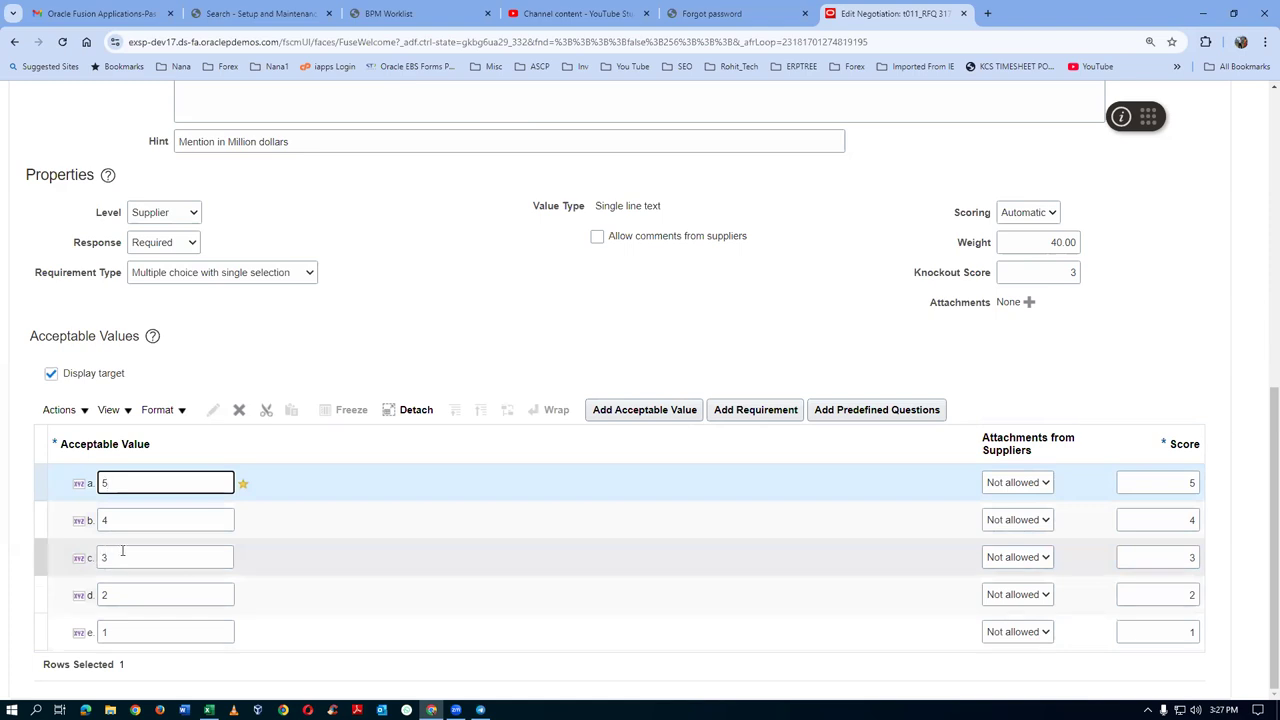
pyautogui.click(116, 595)
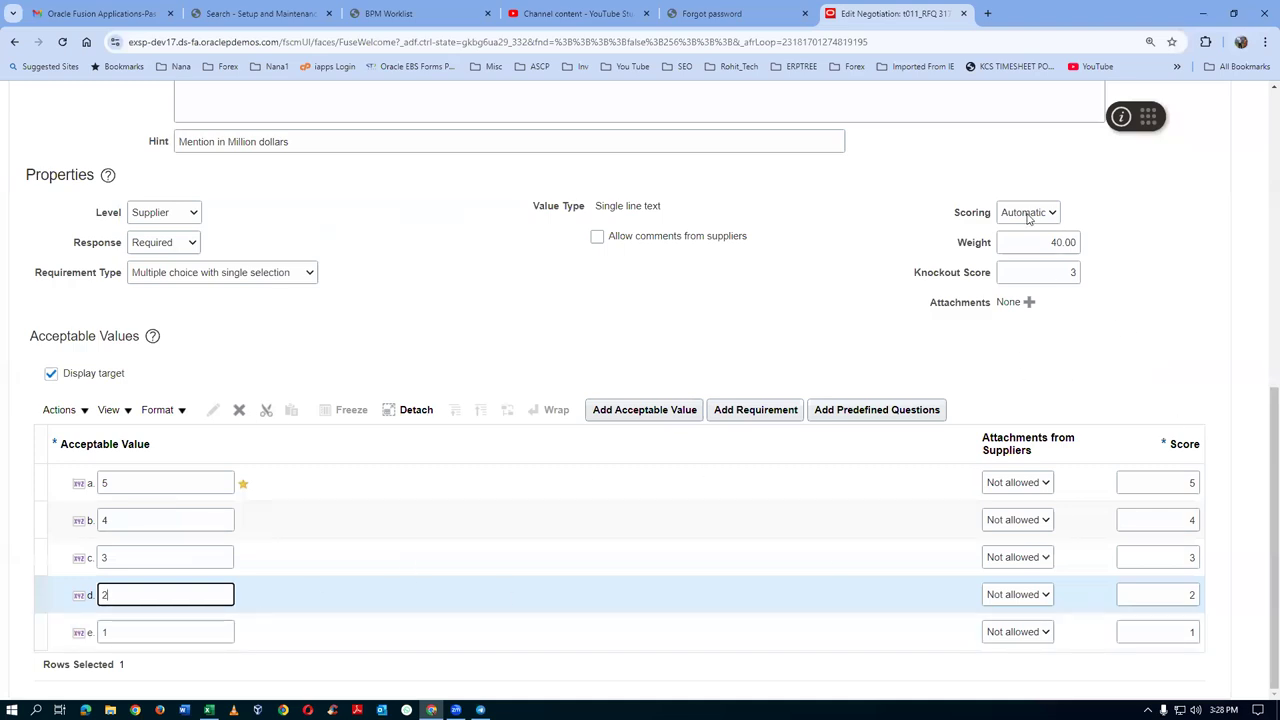
pyautogui.scroll(10, 1261, 410)
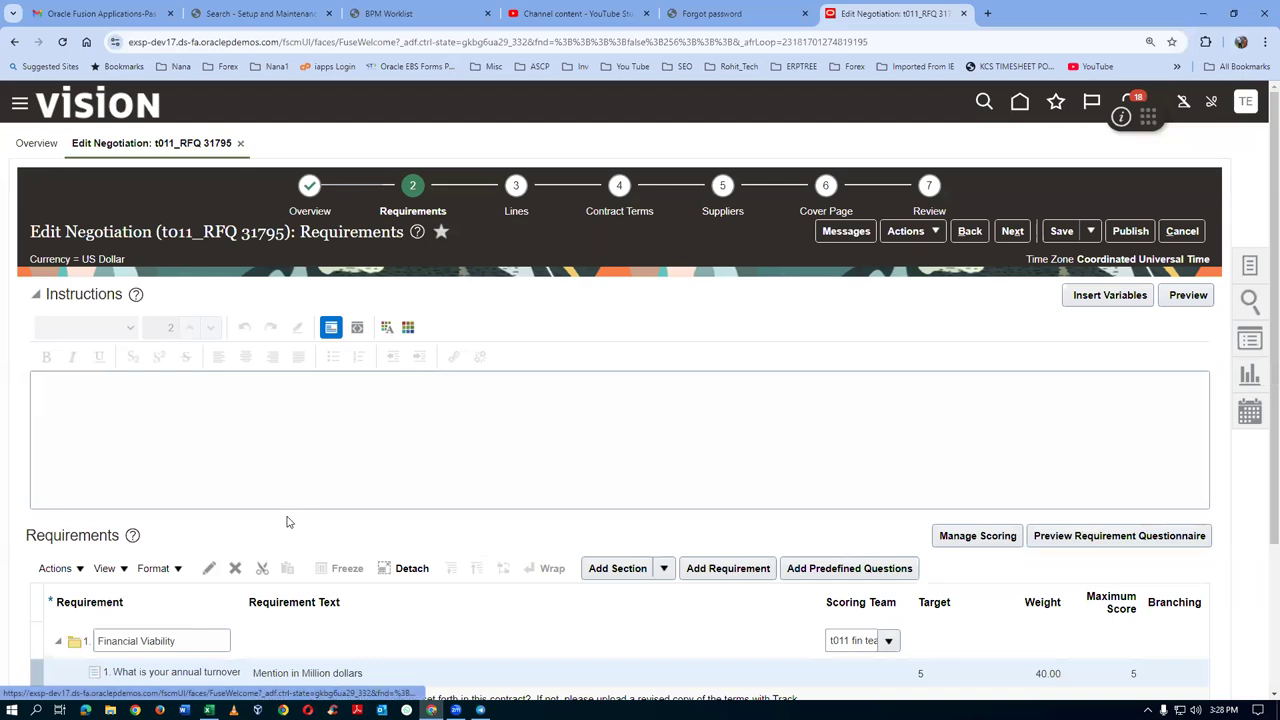
pyautogui.scroll(-2, 280, 510)
pyautogui.click(190, 523)
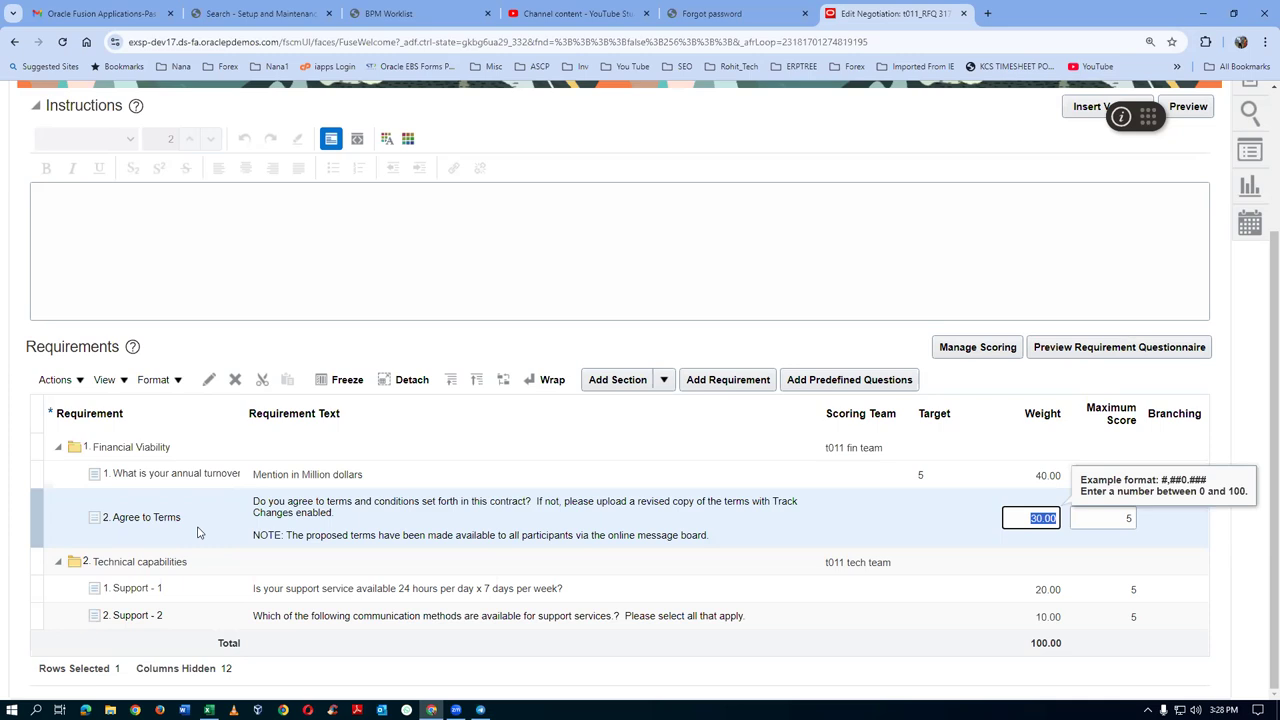
pyautogui.click(934, 525)
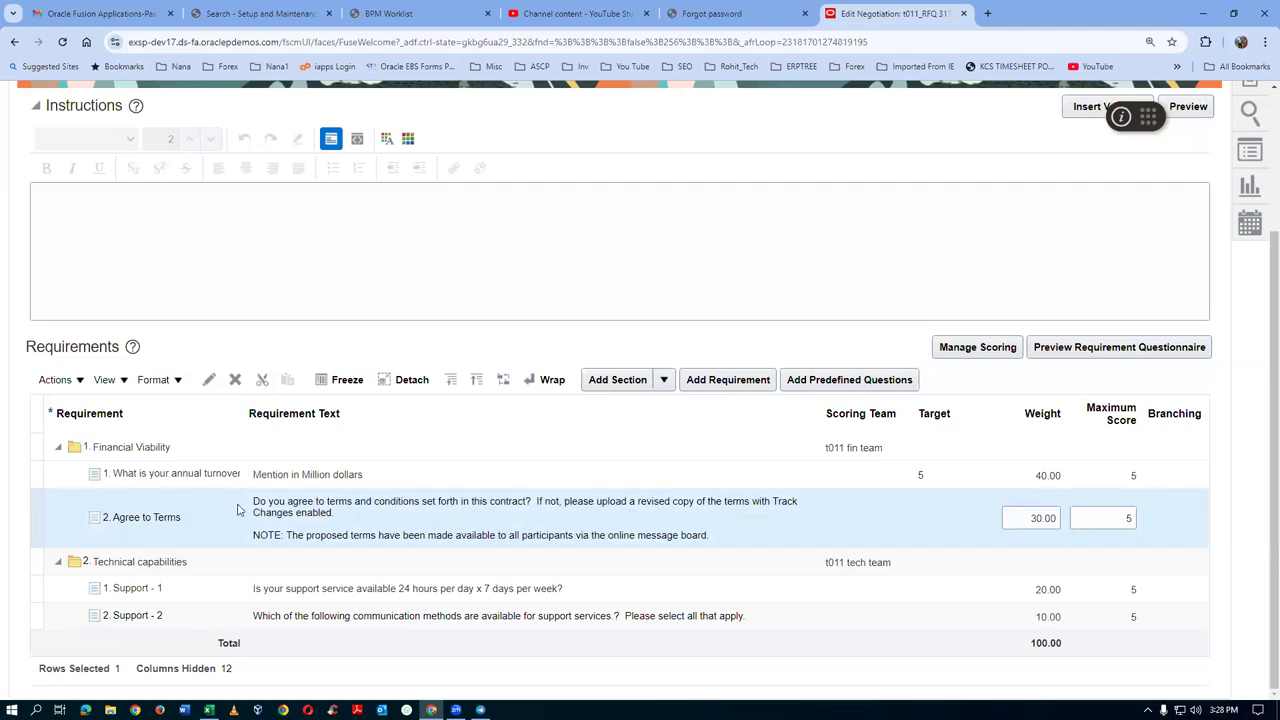
pyautogui.click(298, 592)
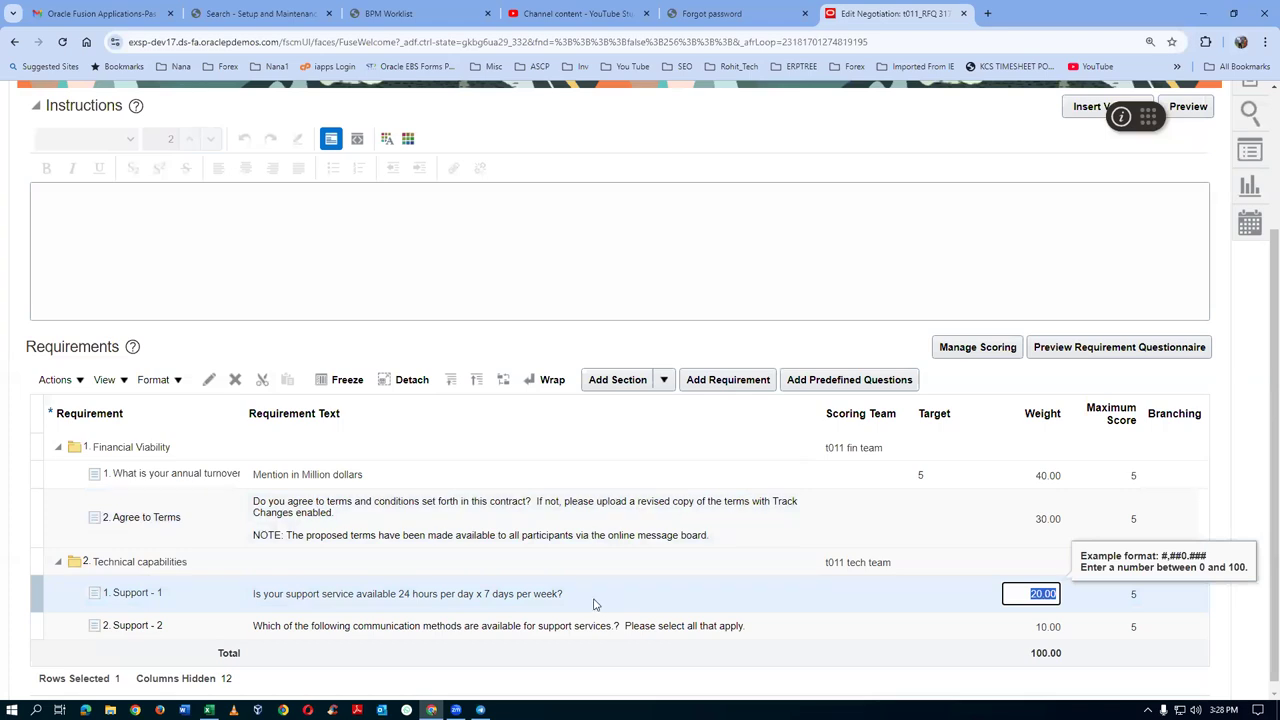
pyautogui.click(369, 636)
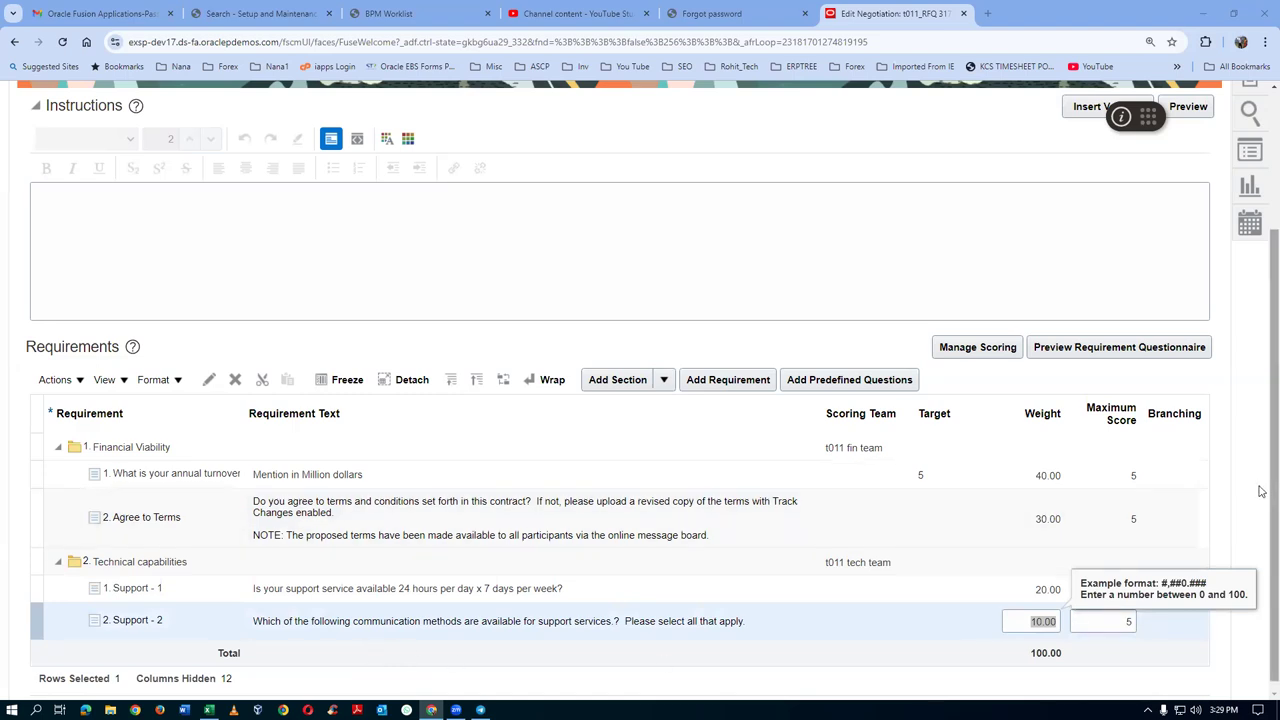
pyautogui.moveTo(1262, 491); pyautogui.dragTo(1262, 459)
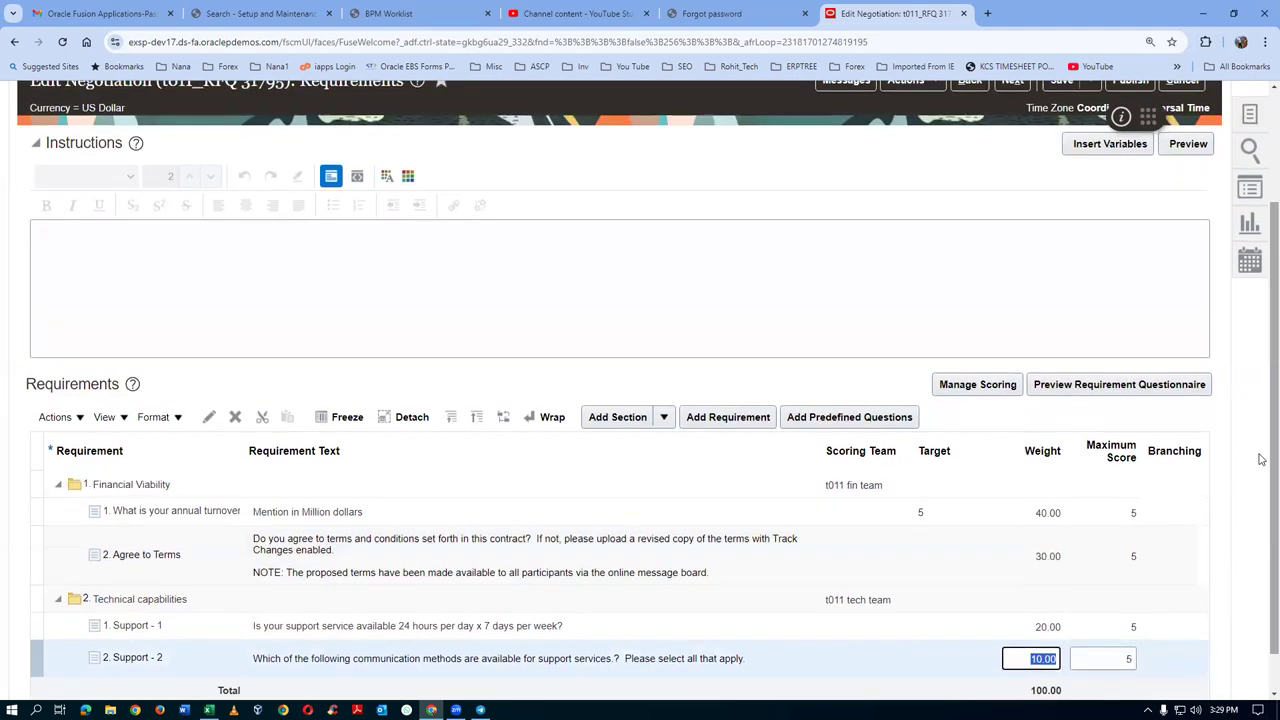
pyautogui.click(589, 309)
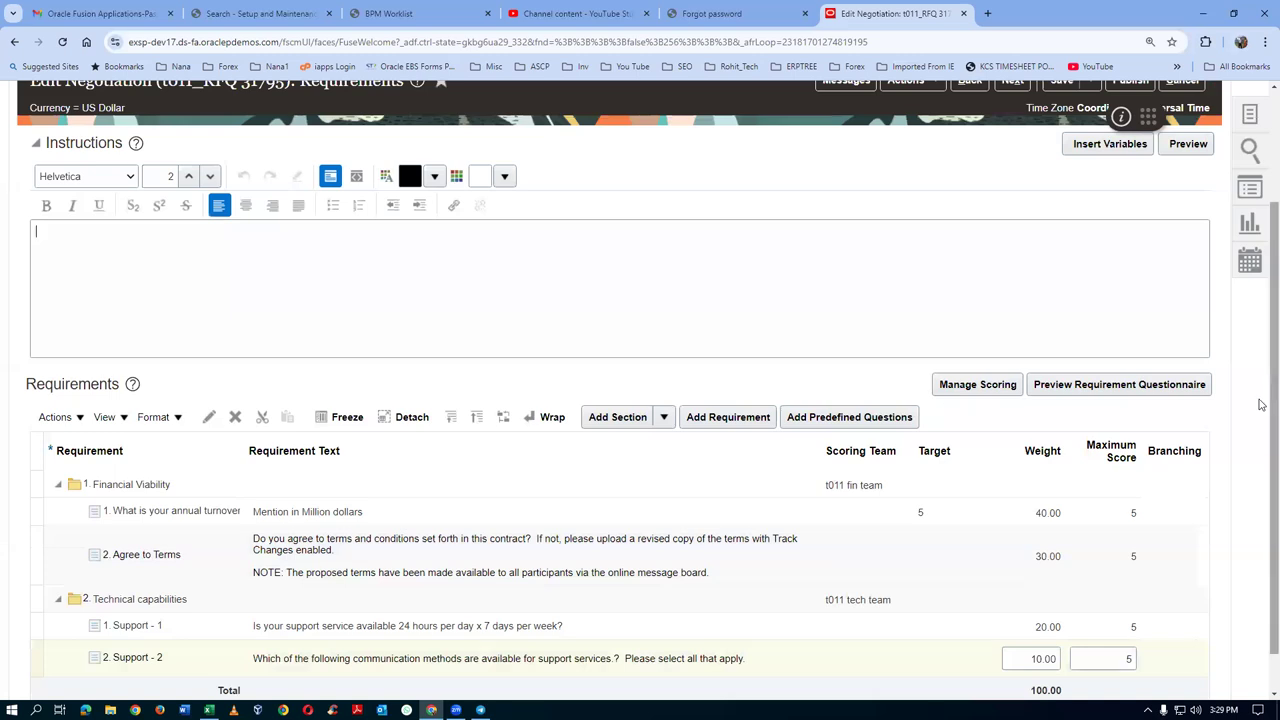
pyautogui.scroll(-1, 1262, 432)
pyautogui.scroll(-1, 1262, 432)
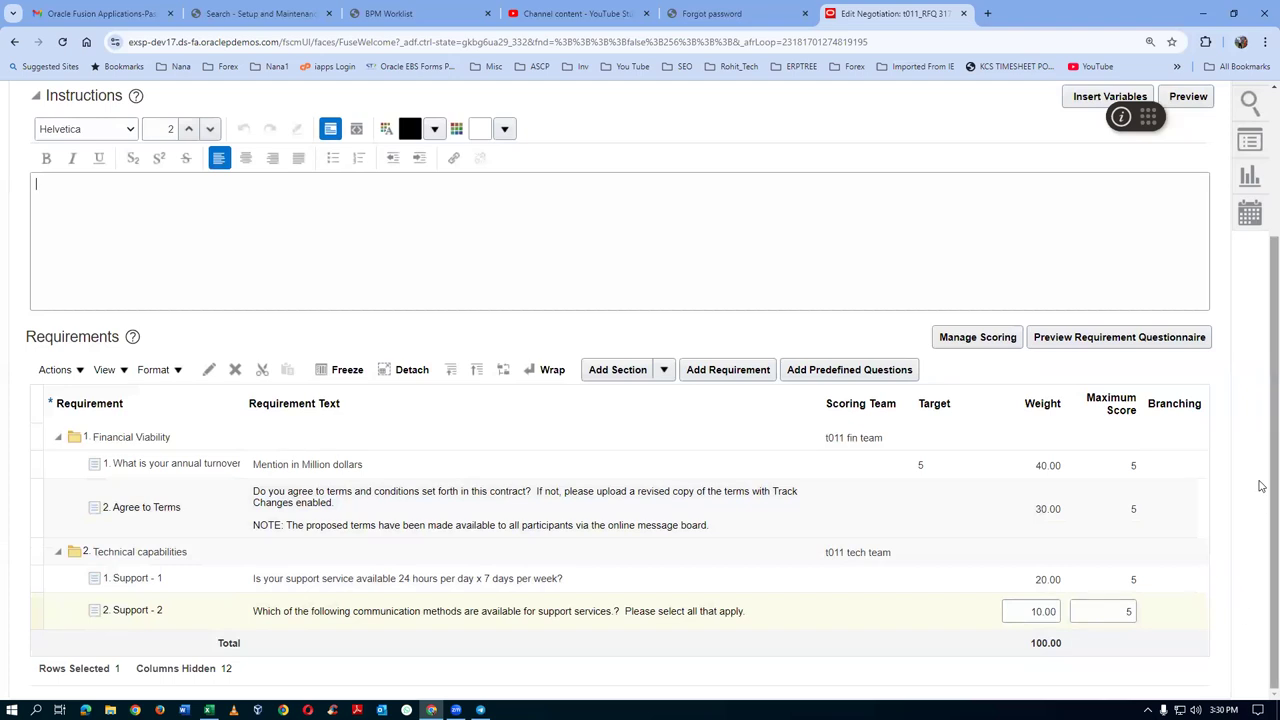
pyautogui.scroll(3, 1260, 307)
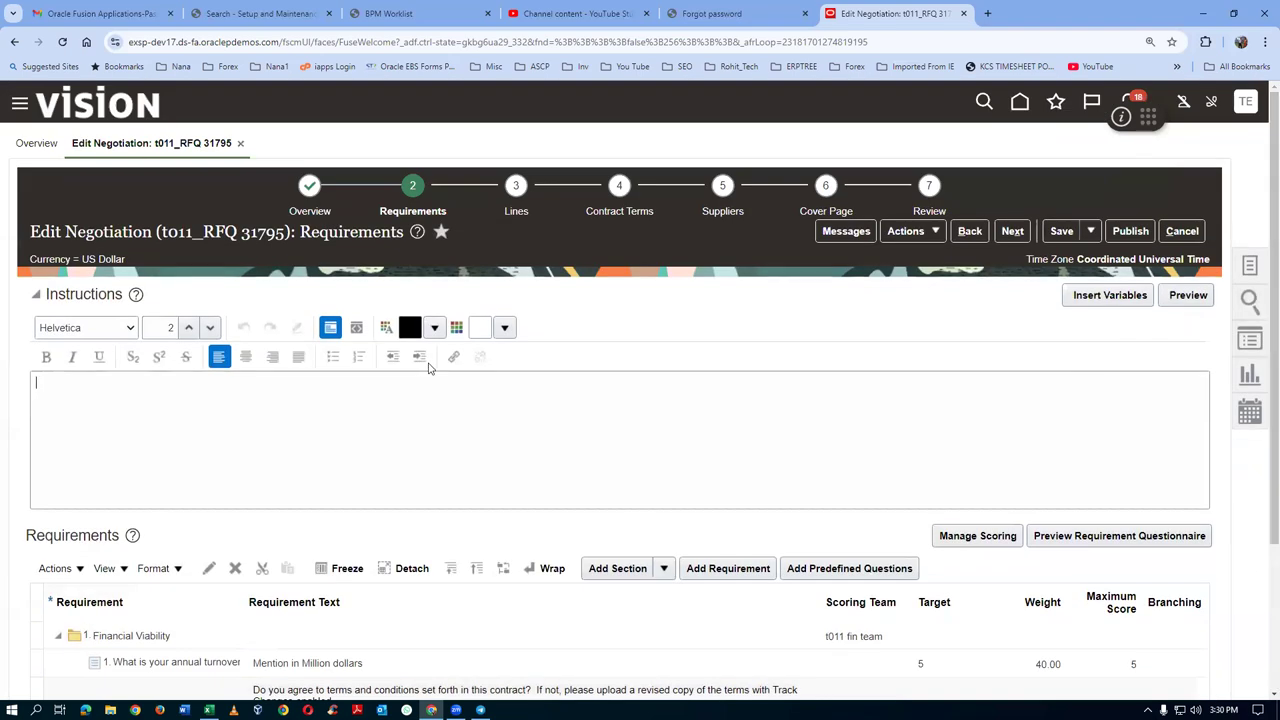
pyautogui.click(519, 213)
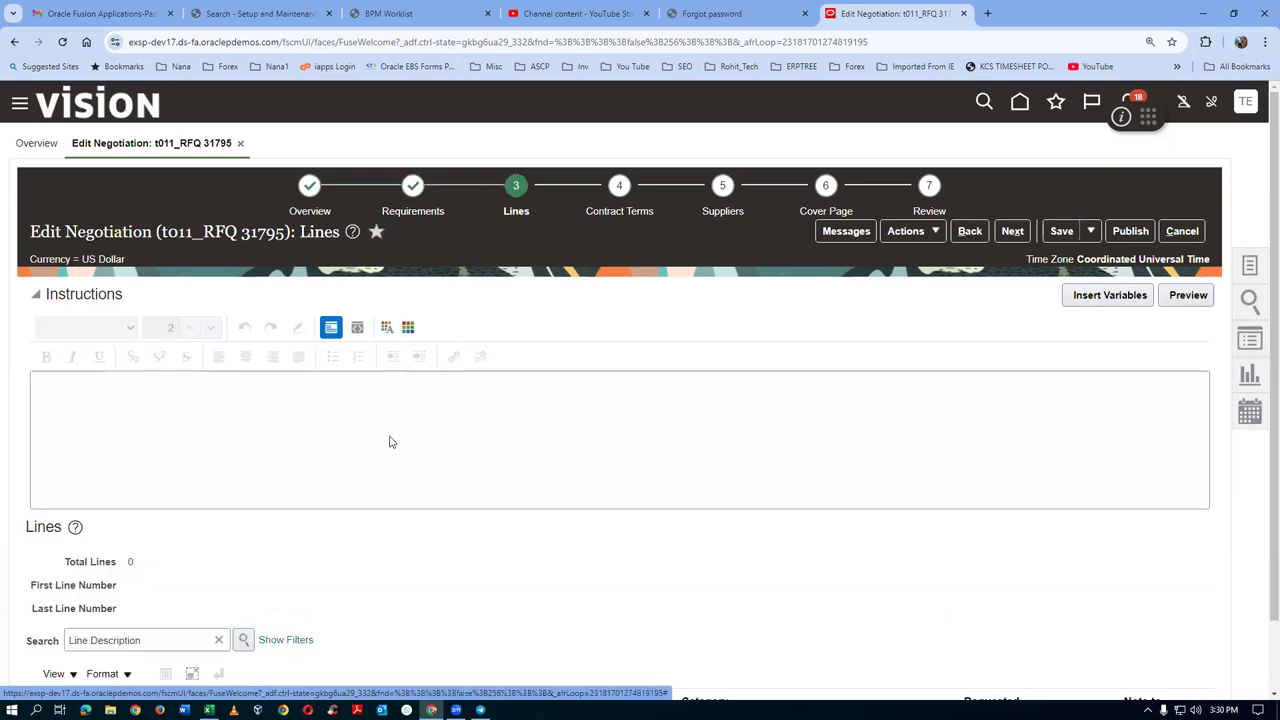
# Scroll down to the Lines table, which has no lines yet
pyautogui.scroll(-1, 399, 415)
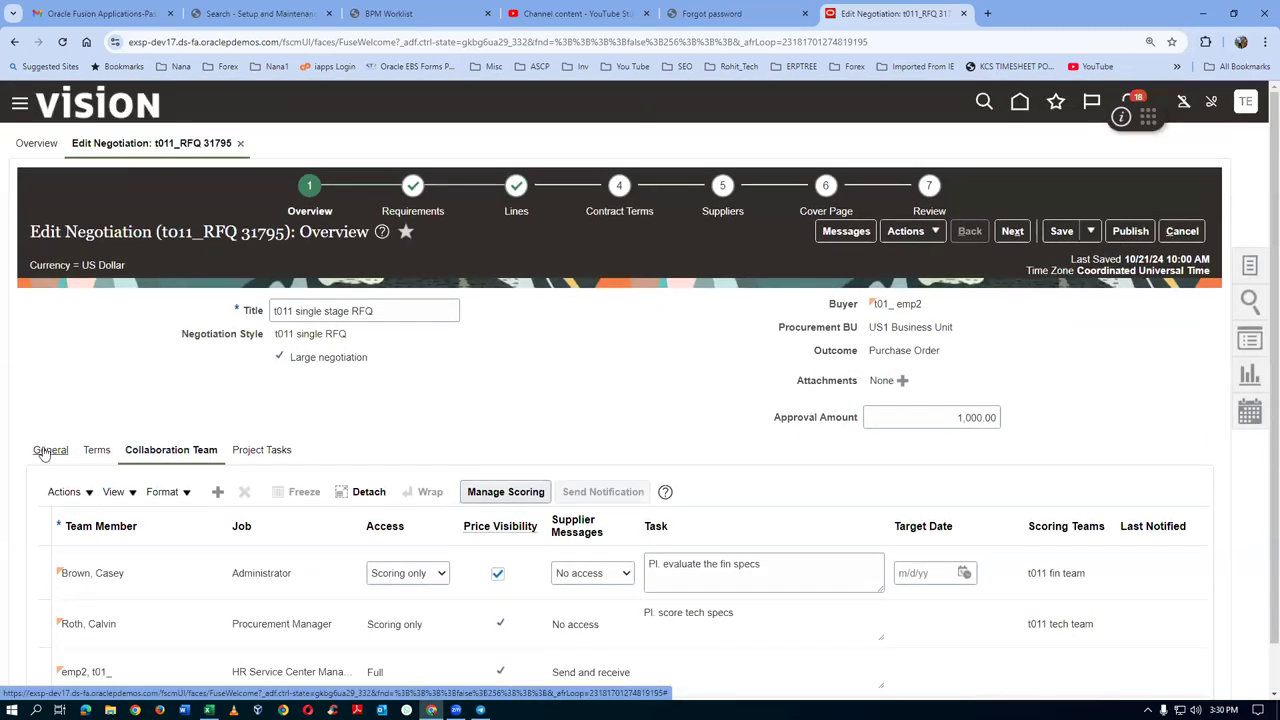
# Review the negotiation's General details and business terms, then cancel the edits
pyautogui.click(238, 436)
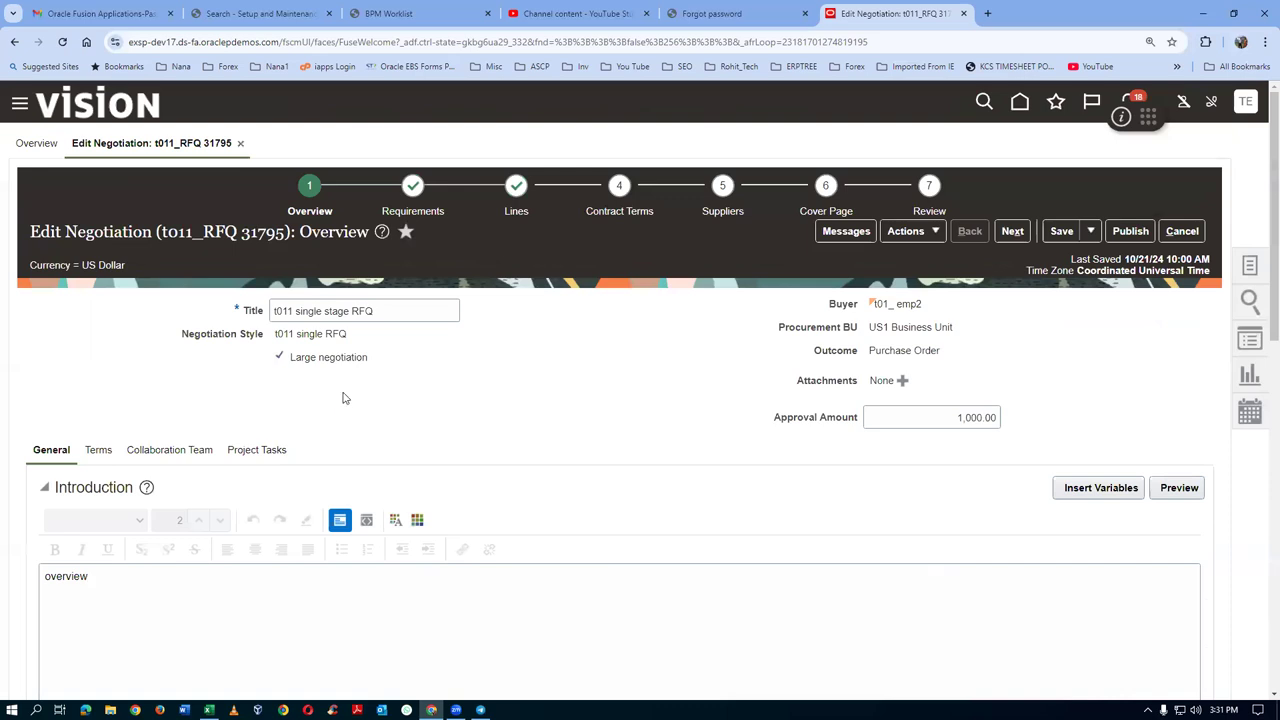
pyautogui.scroll(-1, 343, 405)
pyautogui.scroll(-3, 343, 406)
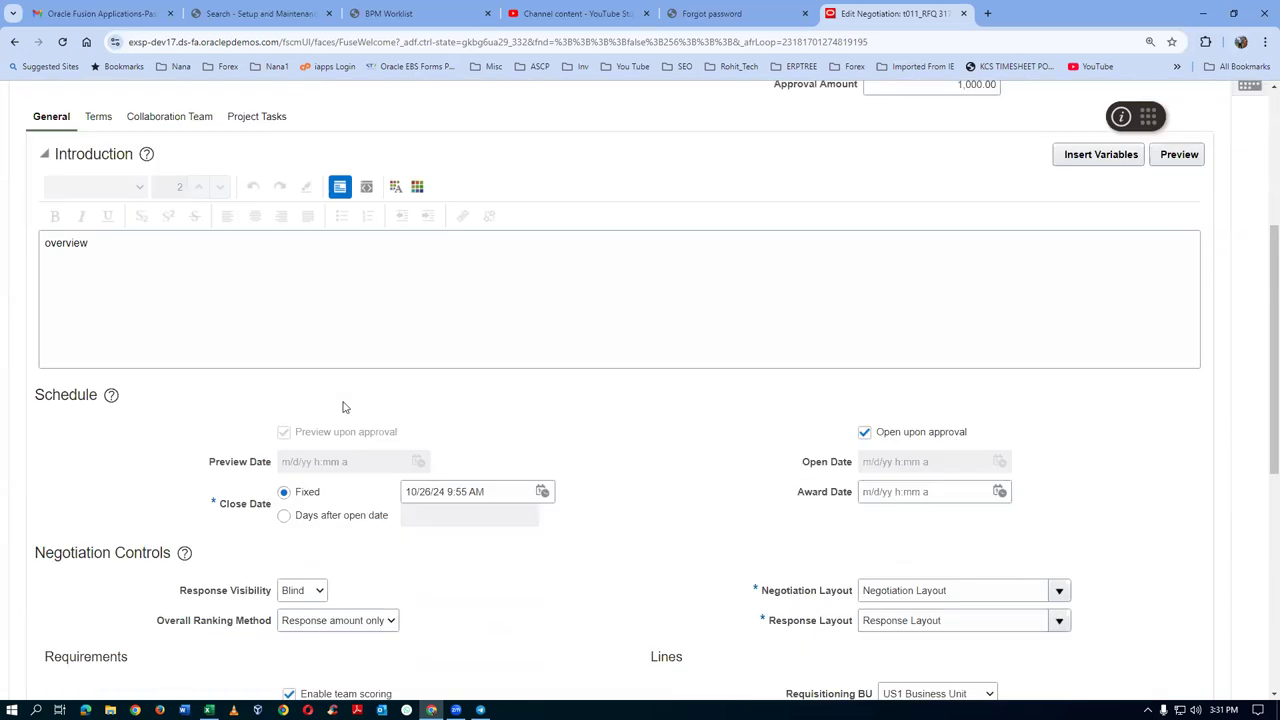
pyautogui.scroll(-2, 343, 406)
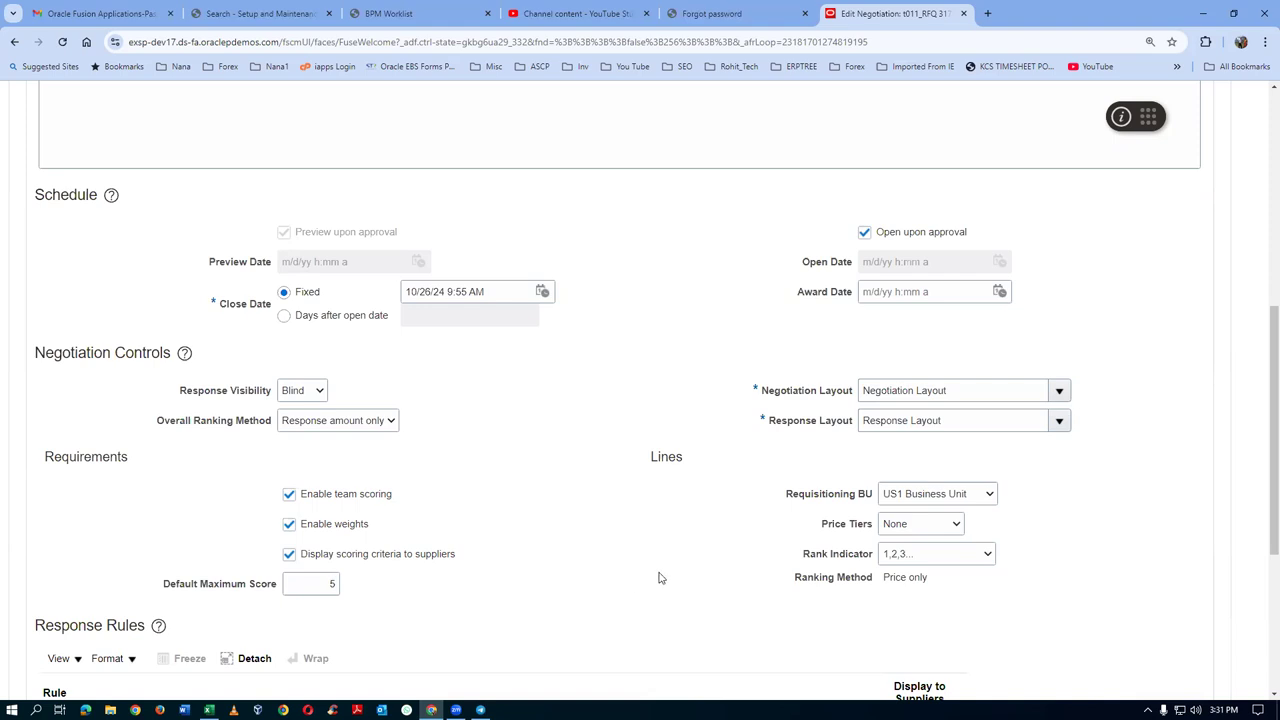
pyautogui.scroll(-2, 660, 577)
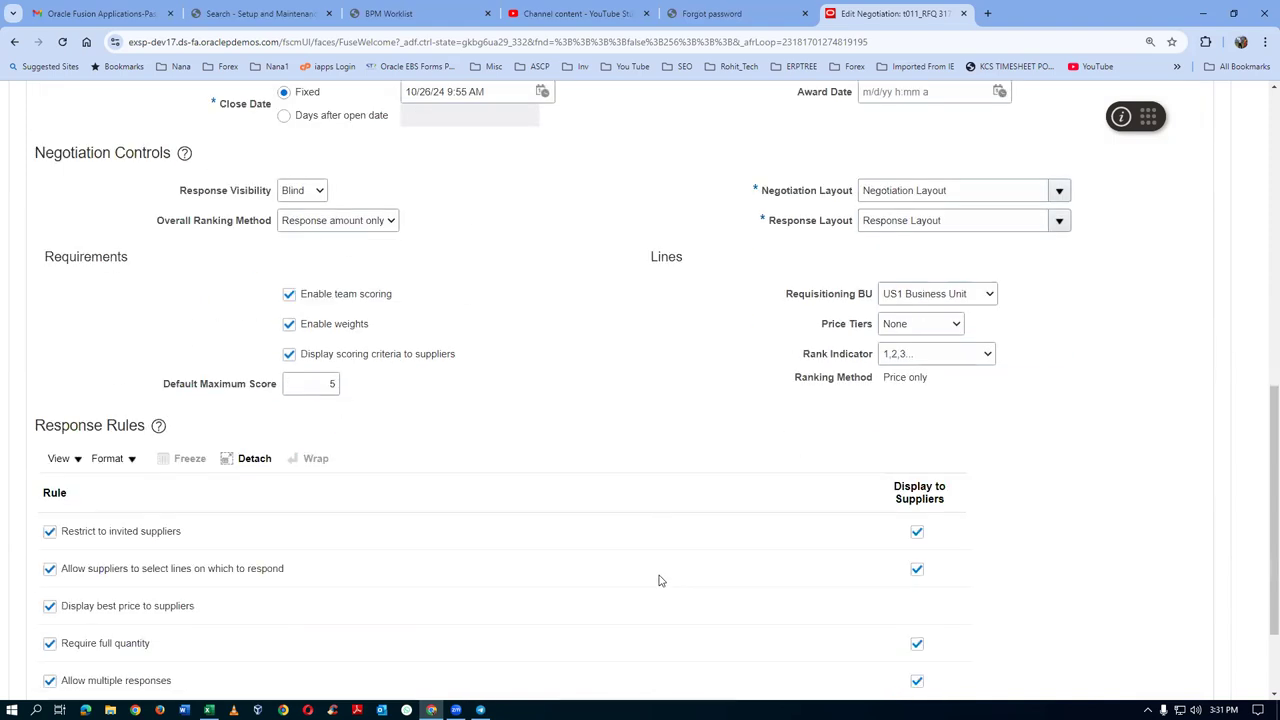
pyautogui.scroll(-2, 659, 580)
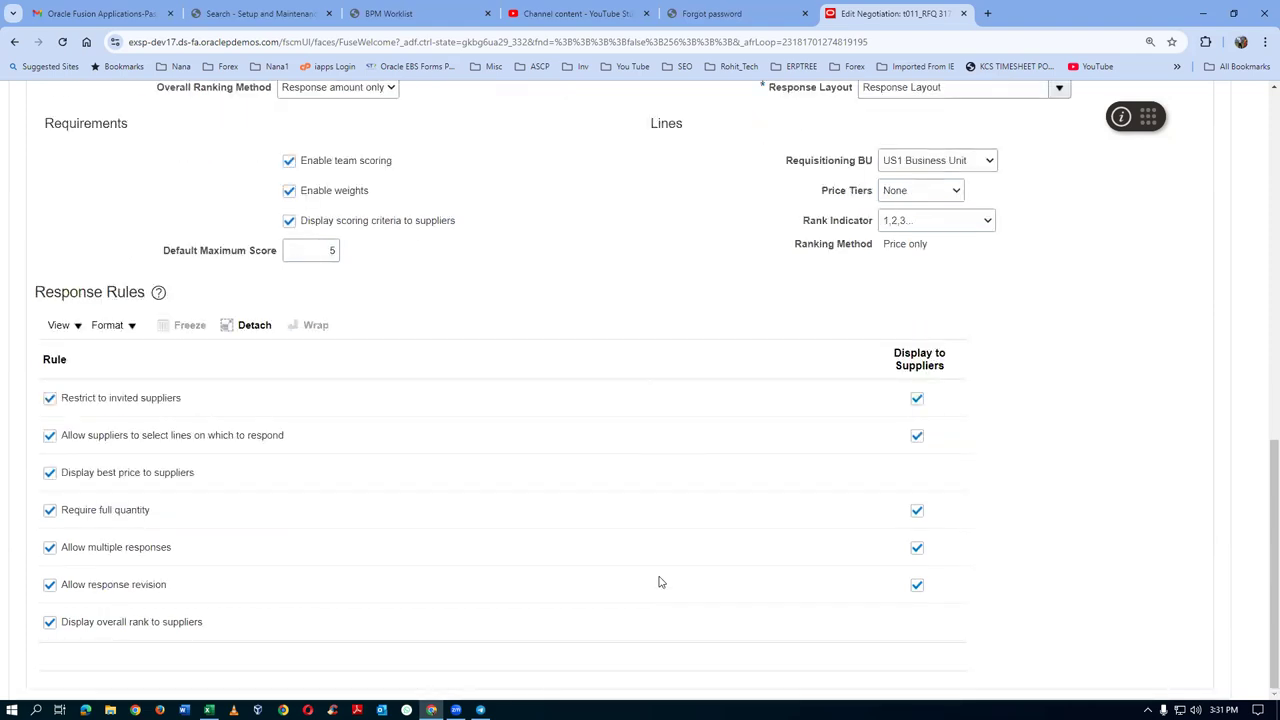
pyautogui.scroll(5, 659, 581)
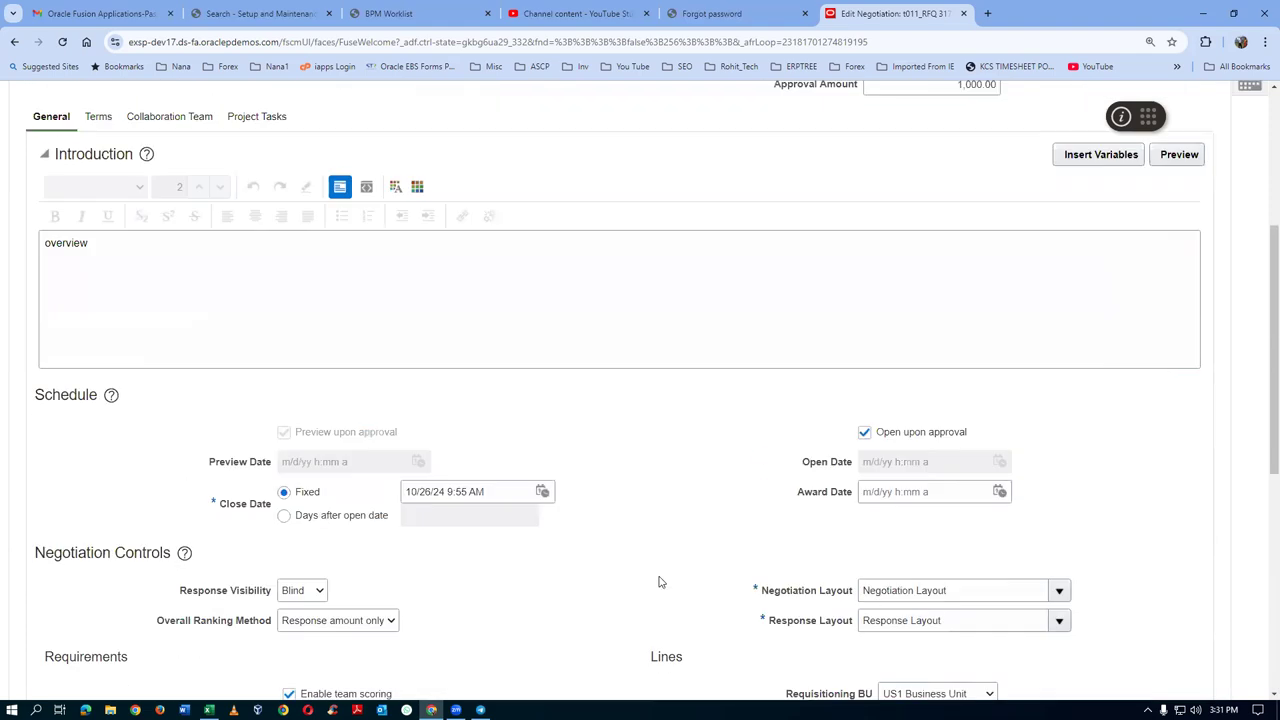
pyautogui.scroll(3, 659, 581)
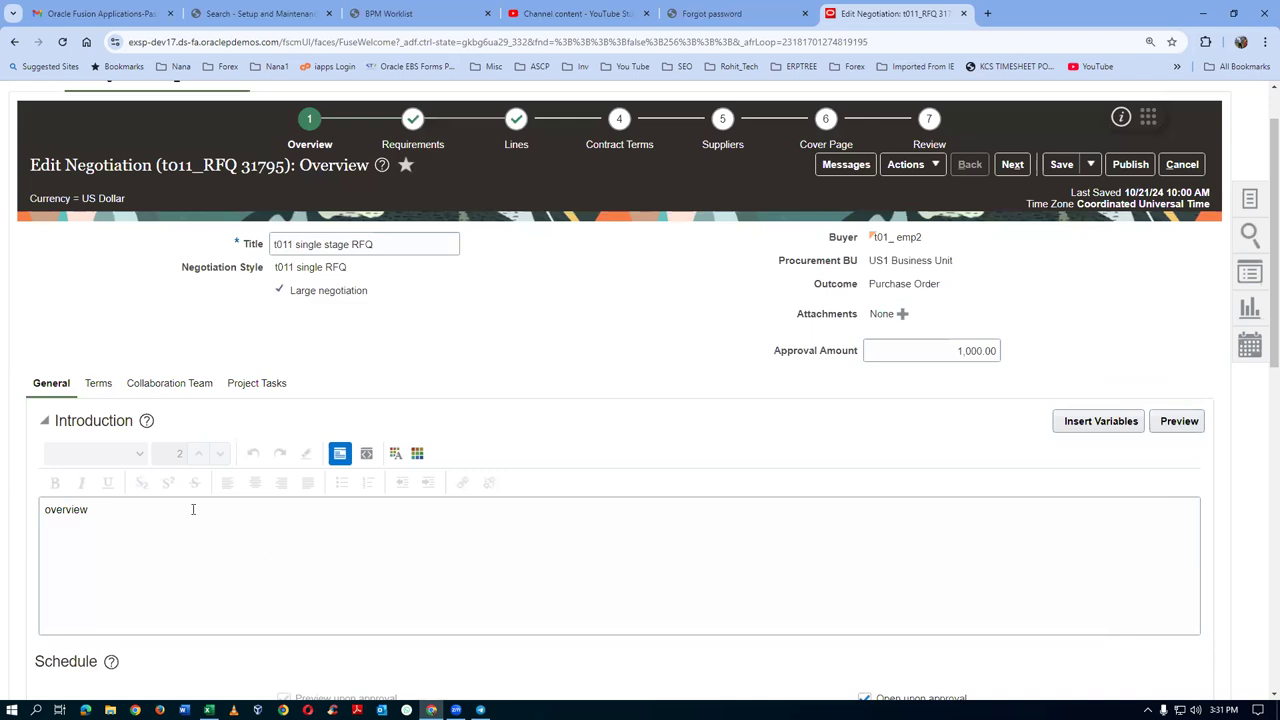
pyautogui.click(97, 385)
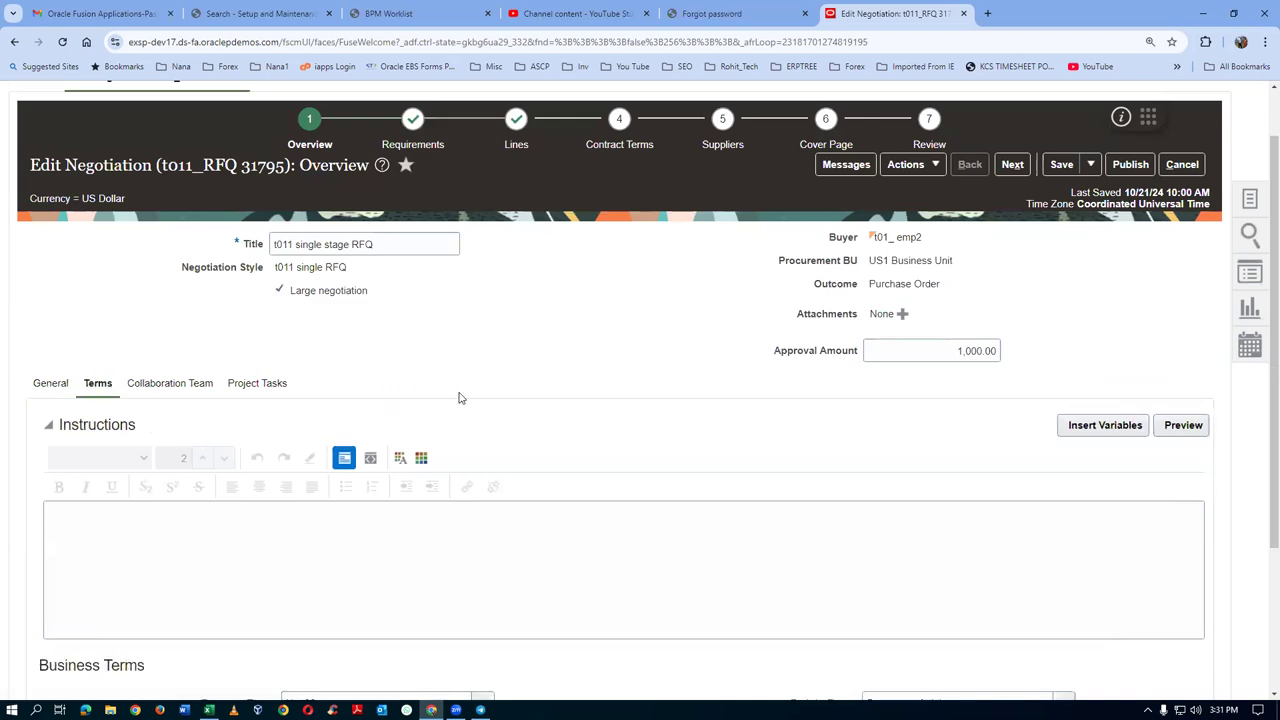
pyautogui.click(1169, 164)
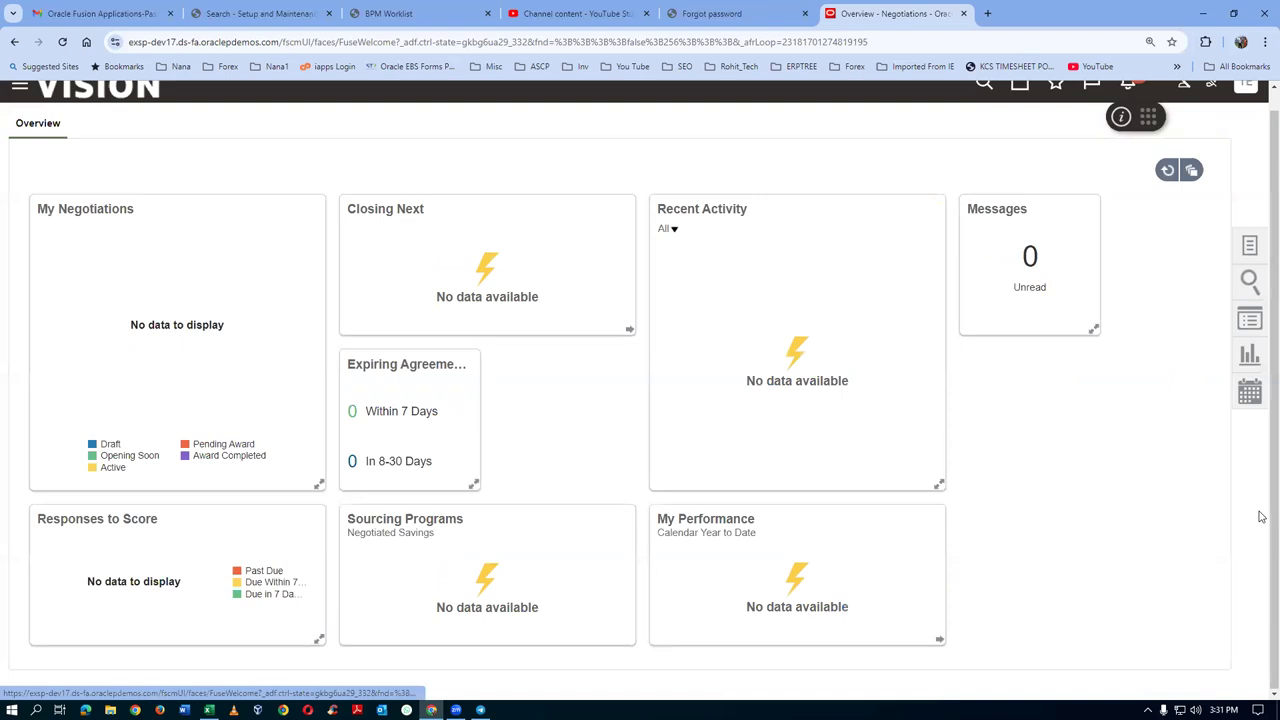
pyautogui.click(1250, 246)
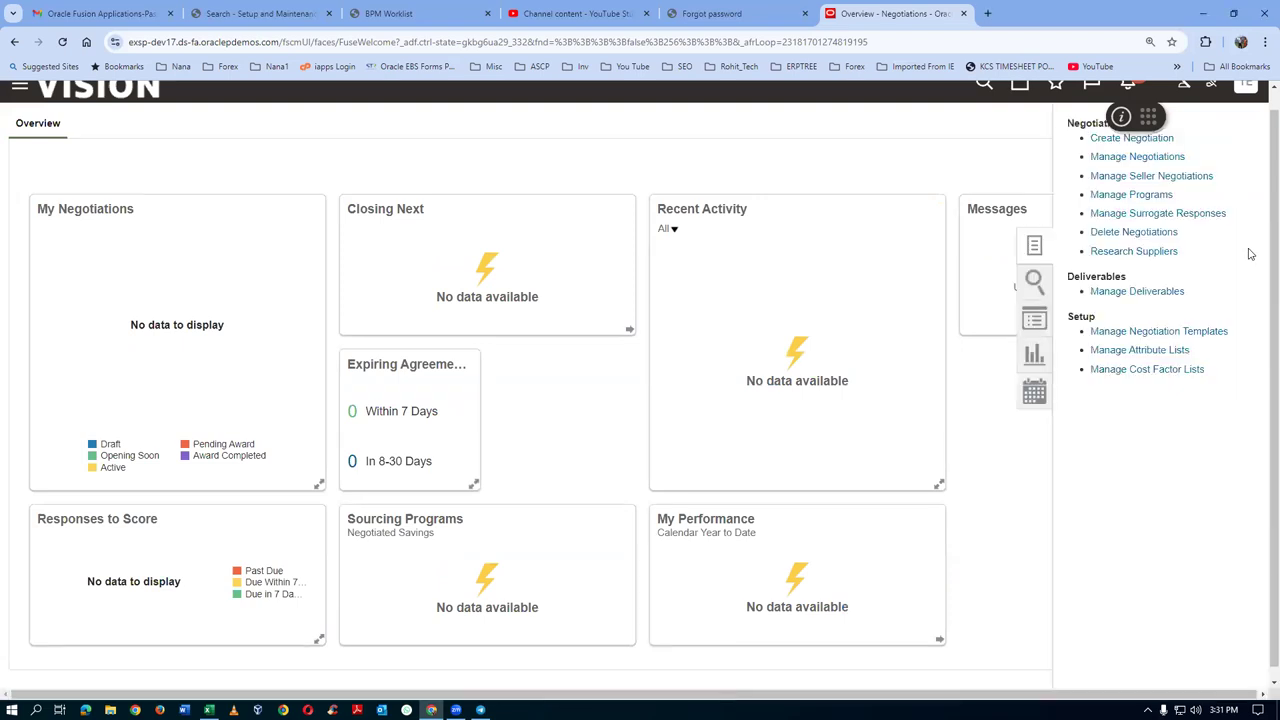
pyautogui.click(1130, 331)
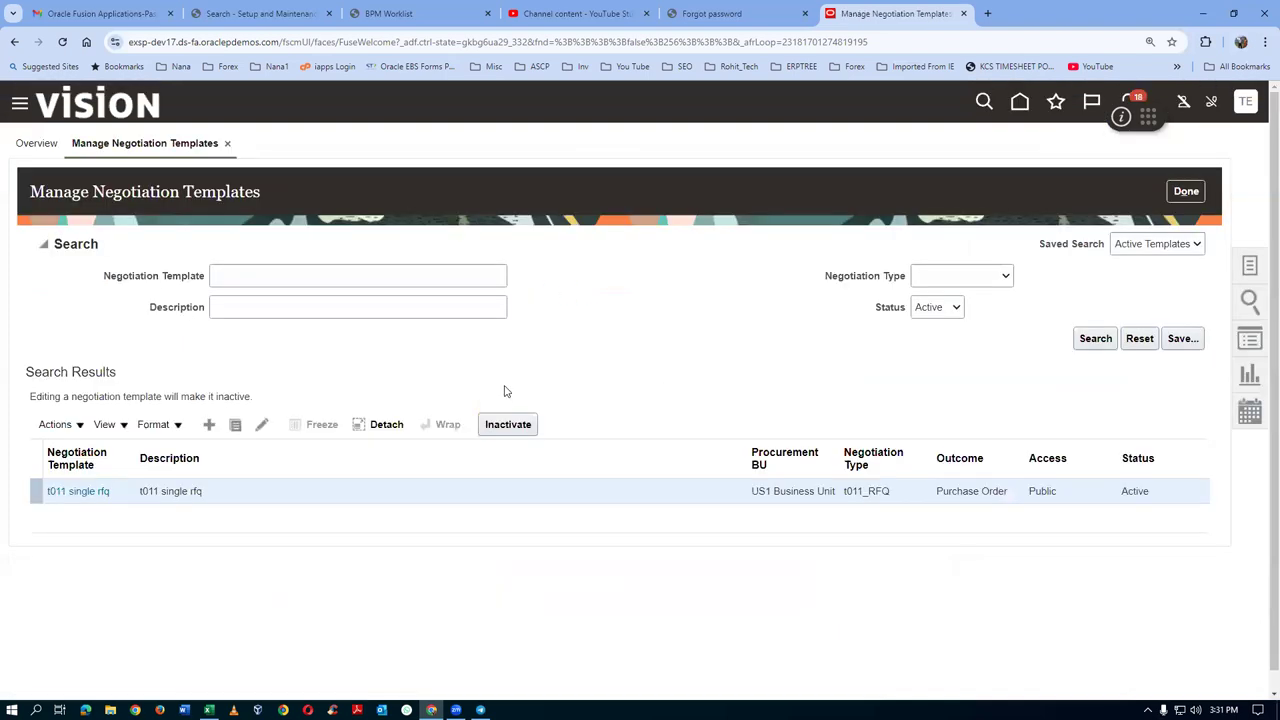
pyautogui.click(262, 424)
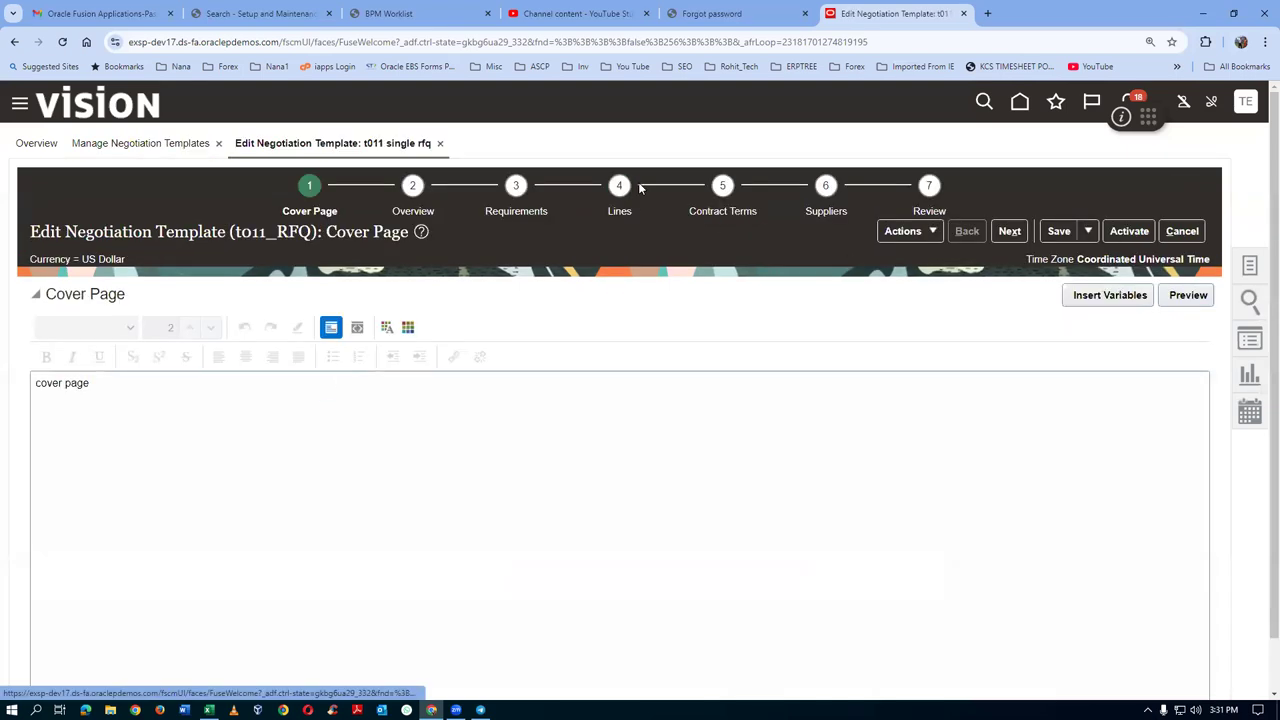
pyautogui.click(619, 186)
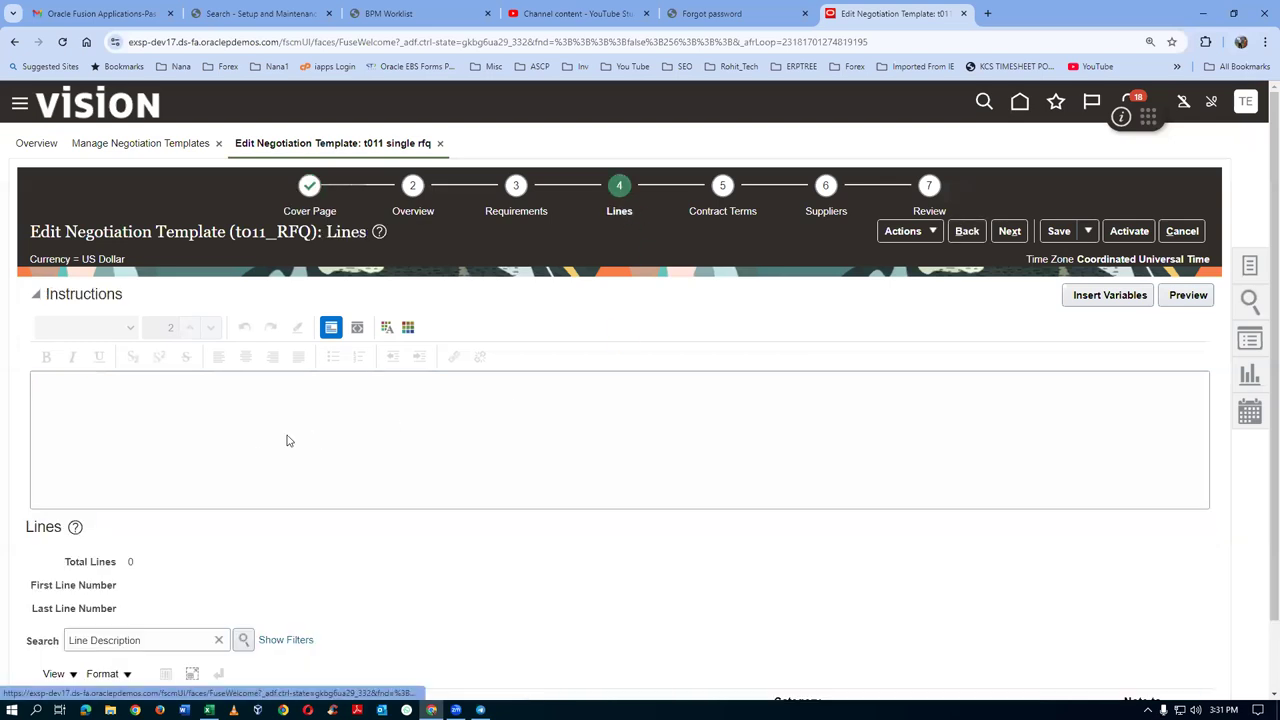
pyautogui.scroll(-2, 287, 441)
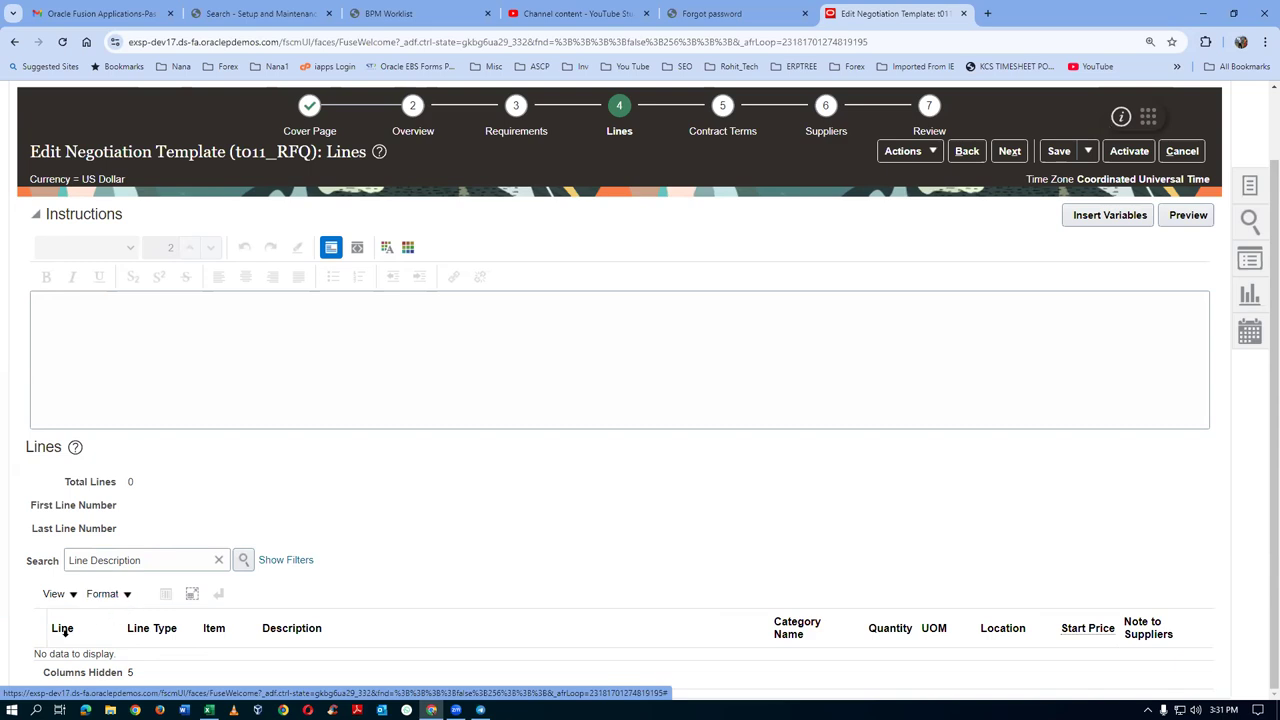
pyautogui.click(1182, 151)
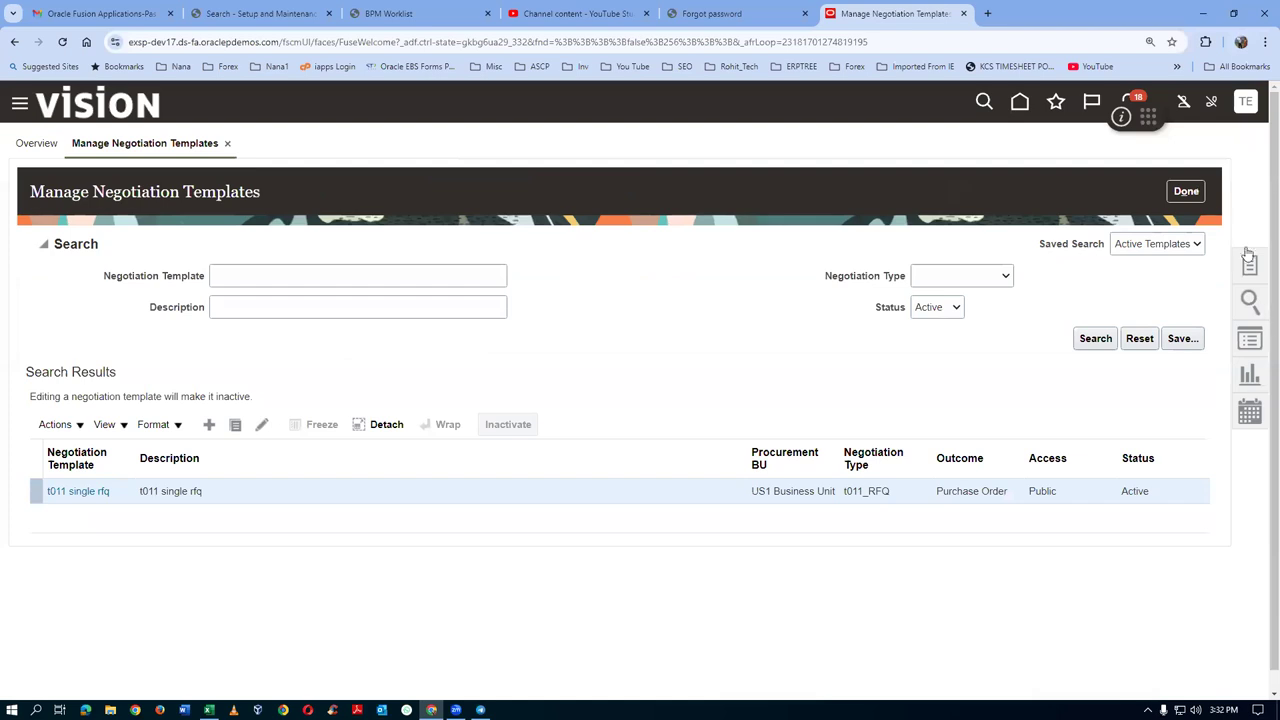
pyautogui.click(1246, 104)
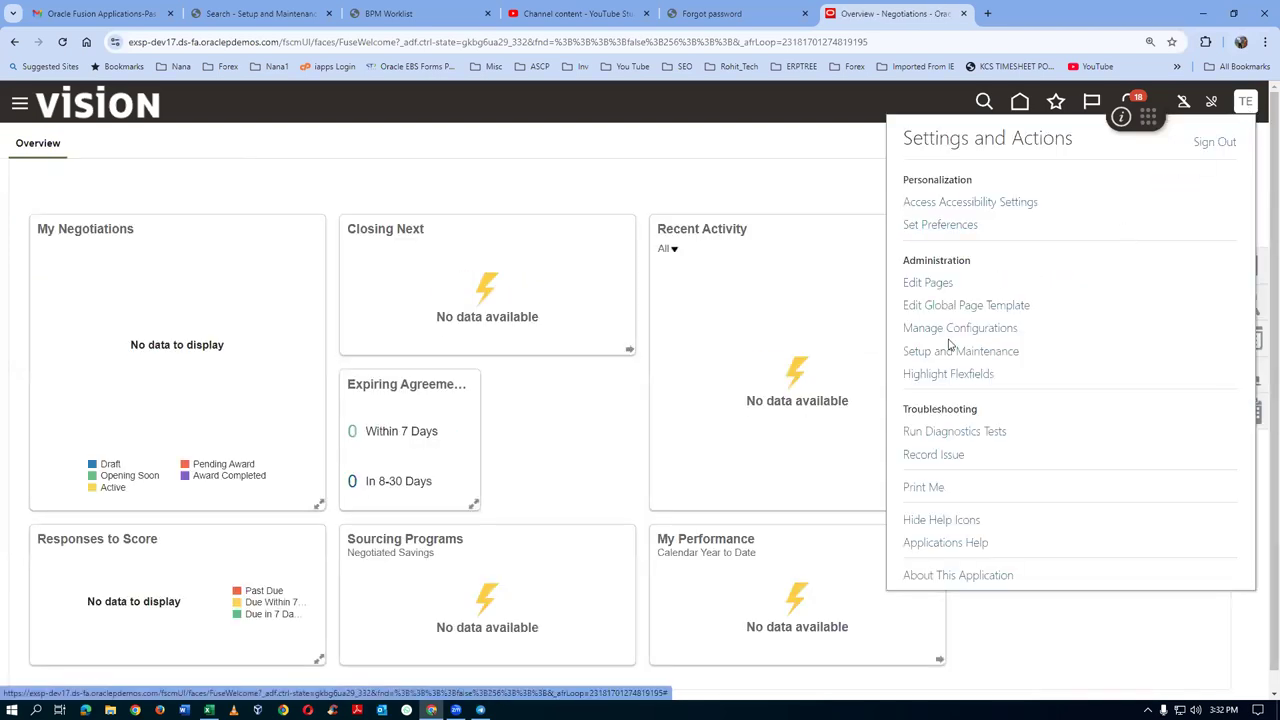
# In Setup and Maintenance, search tasks for 'man%neg%style%' and open Manage Negotiation Styles
pyautogui.click(974, 360)
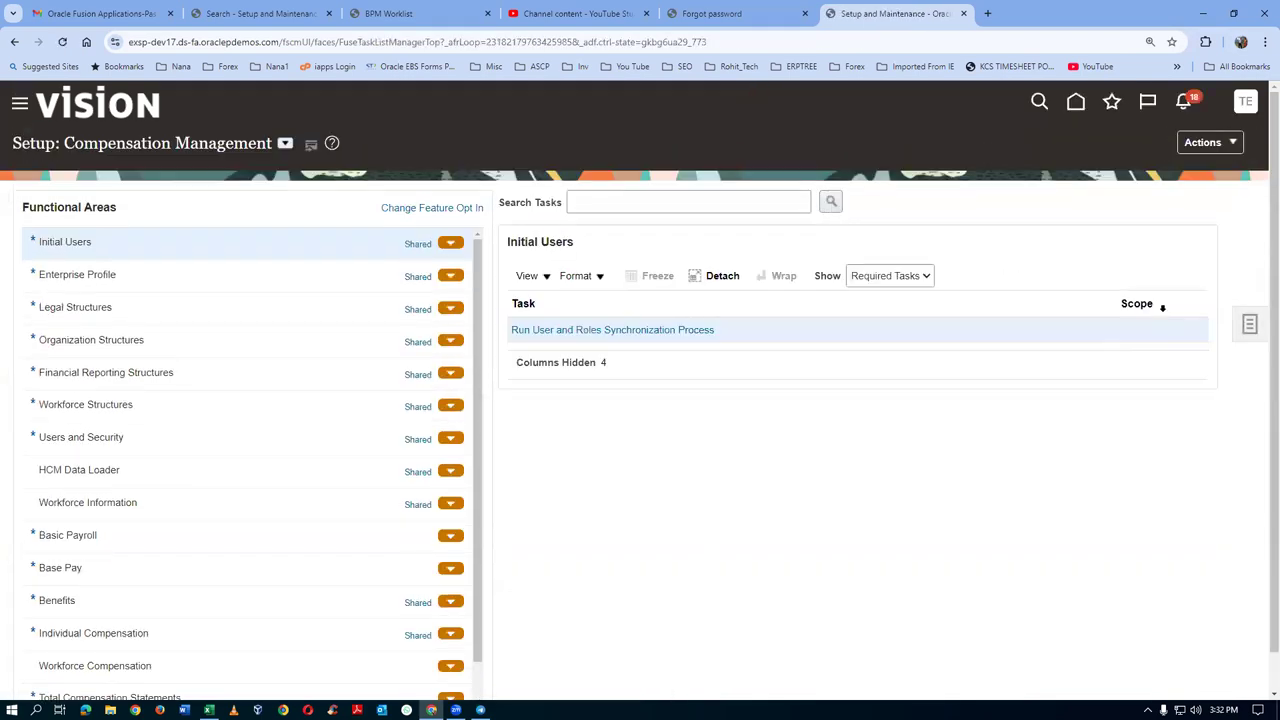
pyautogui.click(1252, 332)
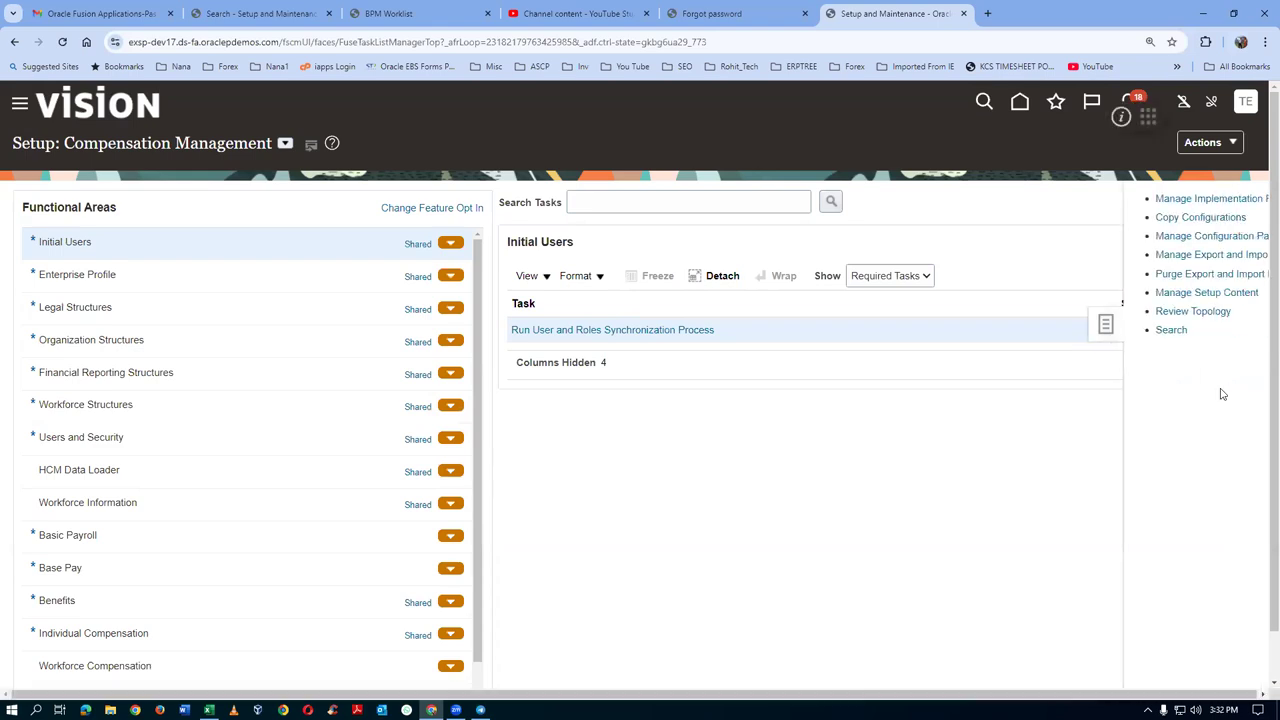
pyautogui.click(1097, 331)
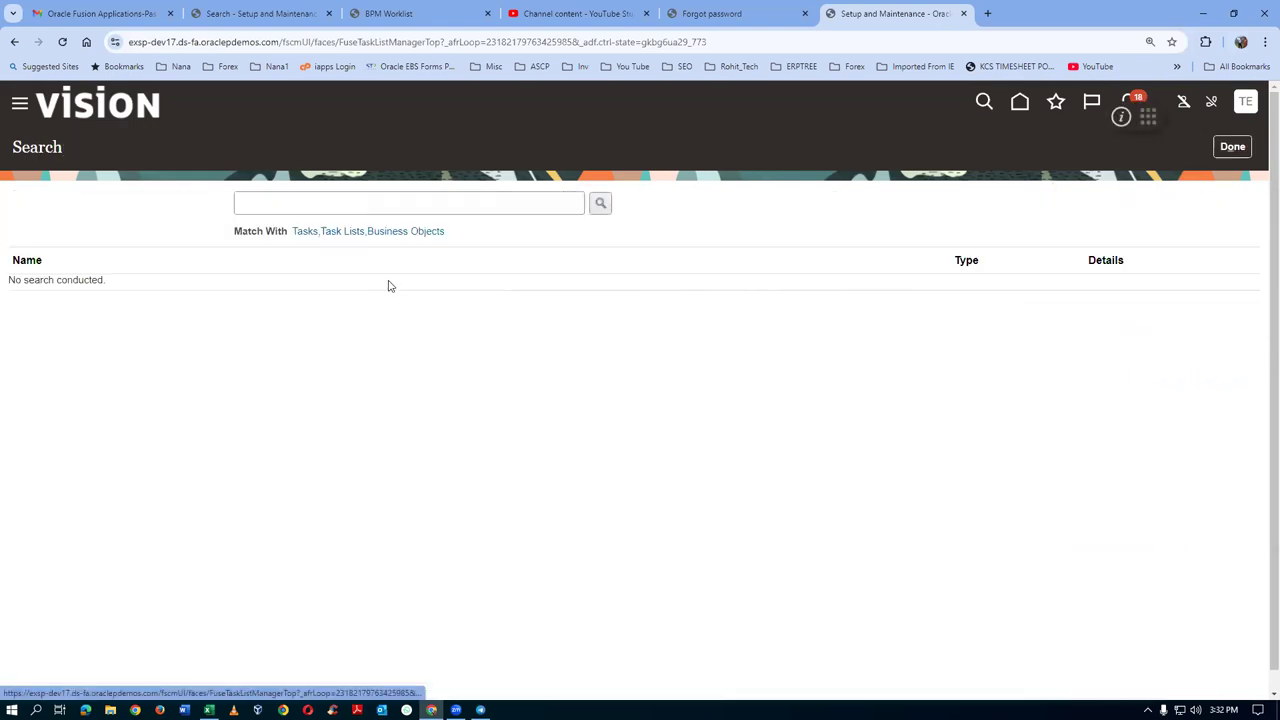
pyautogui.click(410, 206)
pyautogui.write('ma')
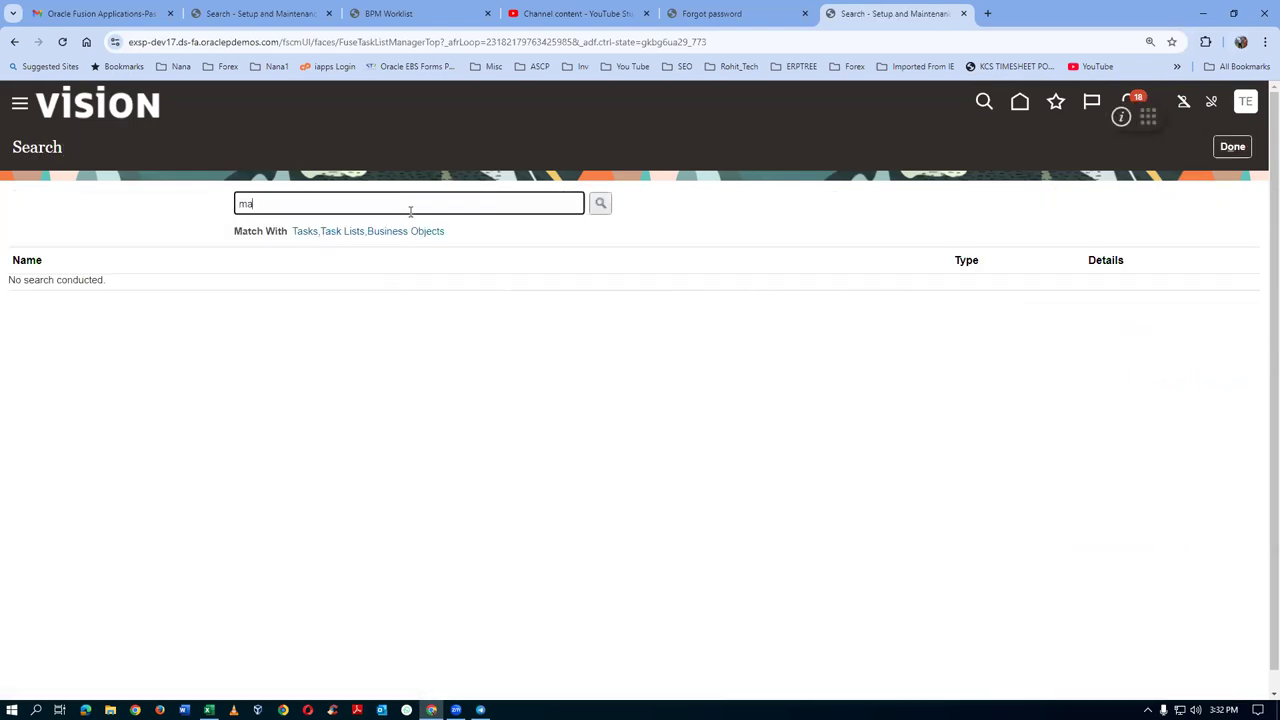
pyautogui.write('n%neg%style%')
pyautogui.press('Return')
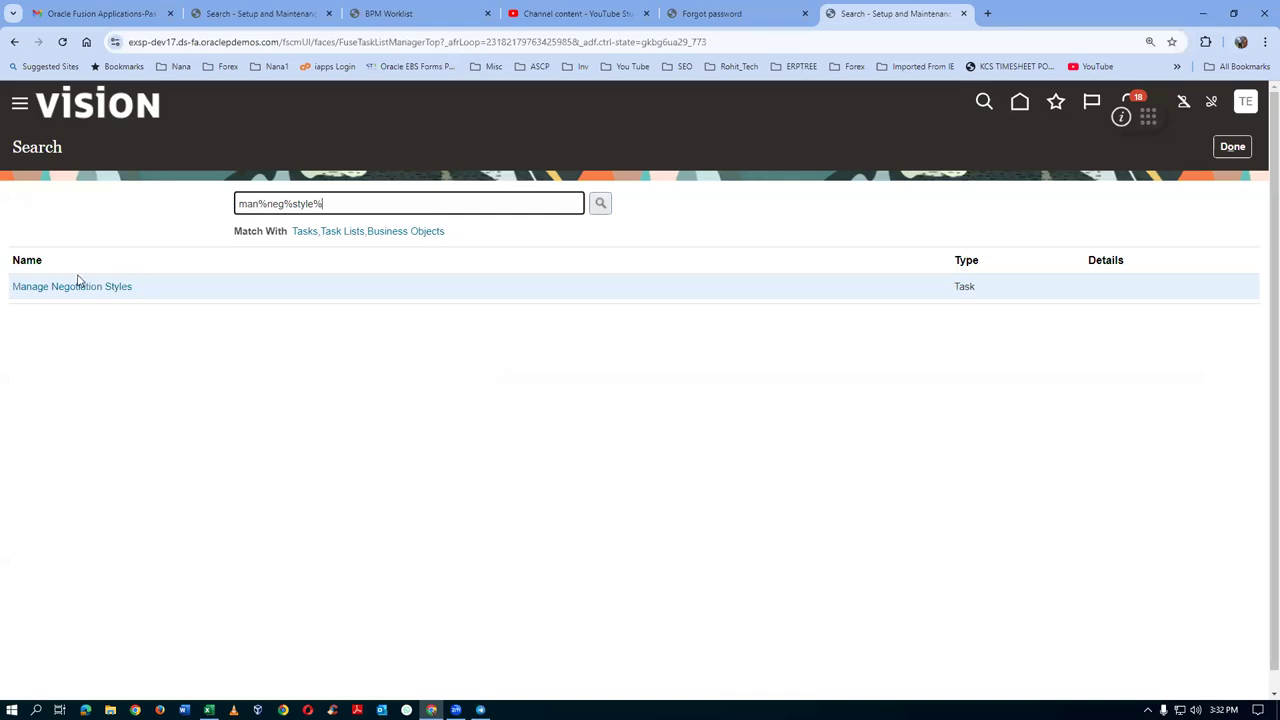
pyautogui.click(70, 289)
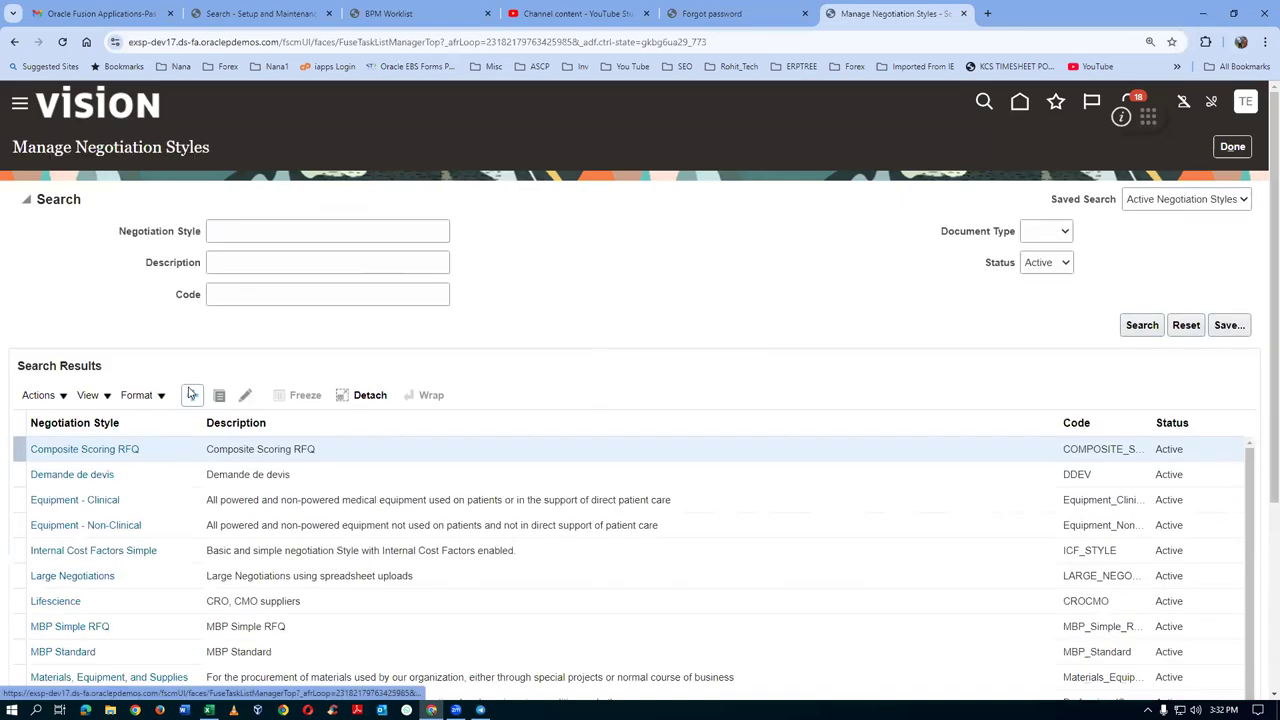
# Search negotiation styles for 't011' and open the t011 single RFQ style for editing
pyautogui.click(243, 231)
pyautogui.write('t011')
pyautogui.click(1130, 330)
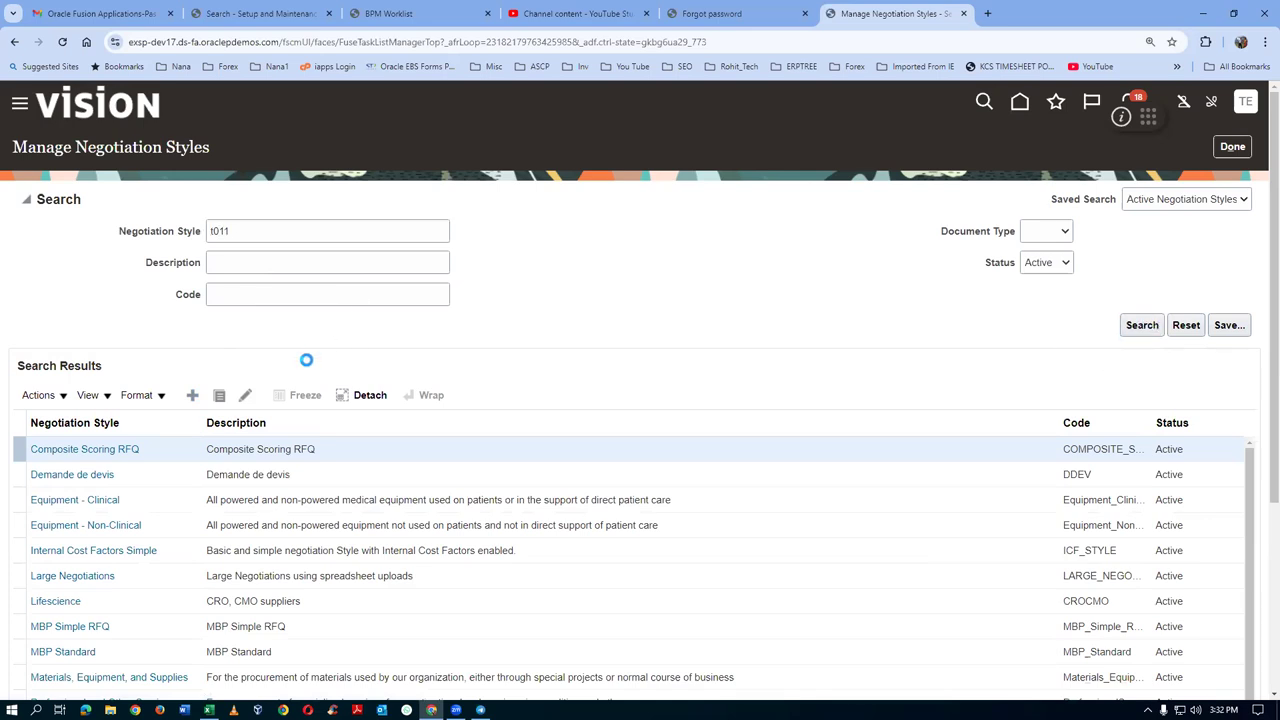
pyautogui.click(244, 271)
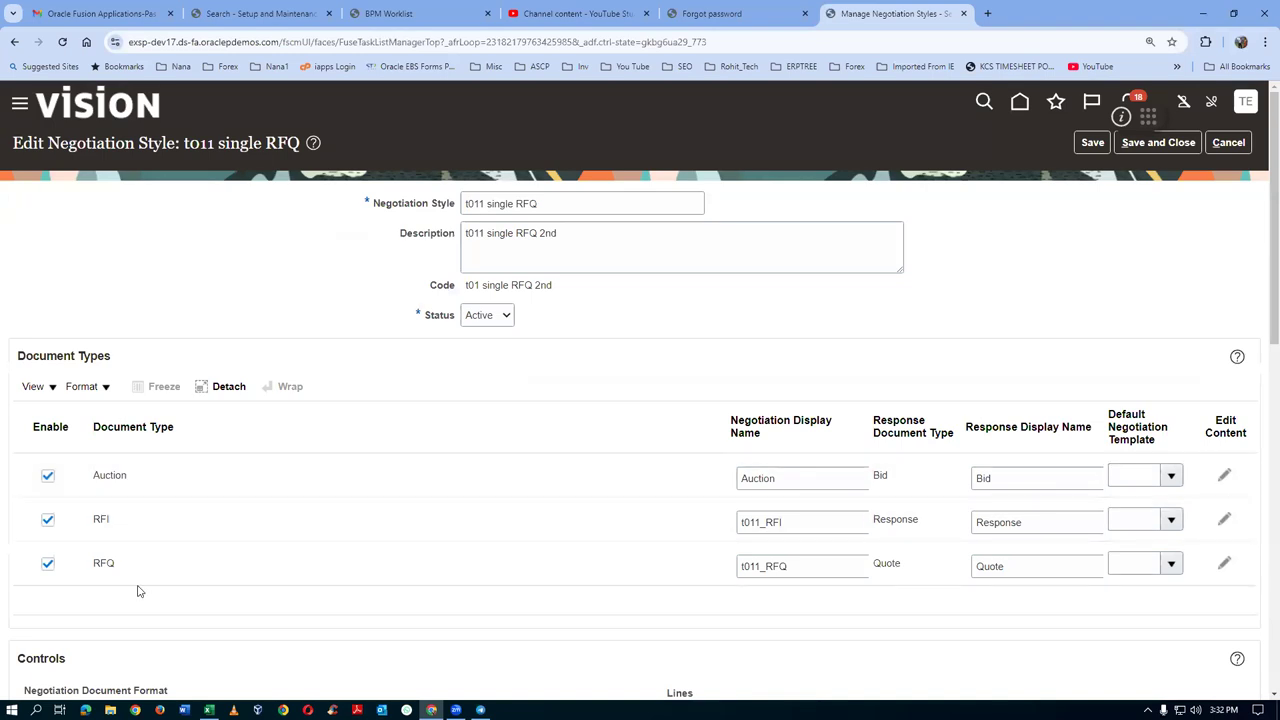
# Scroll through the style's Controls, toggling invitations to all contacts off and back on
pyautogui.scroll(-2, 141, 590)
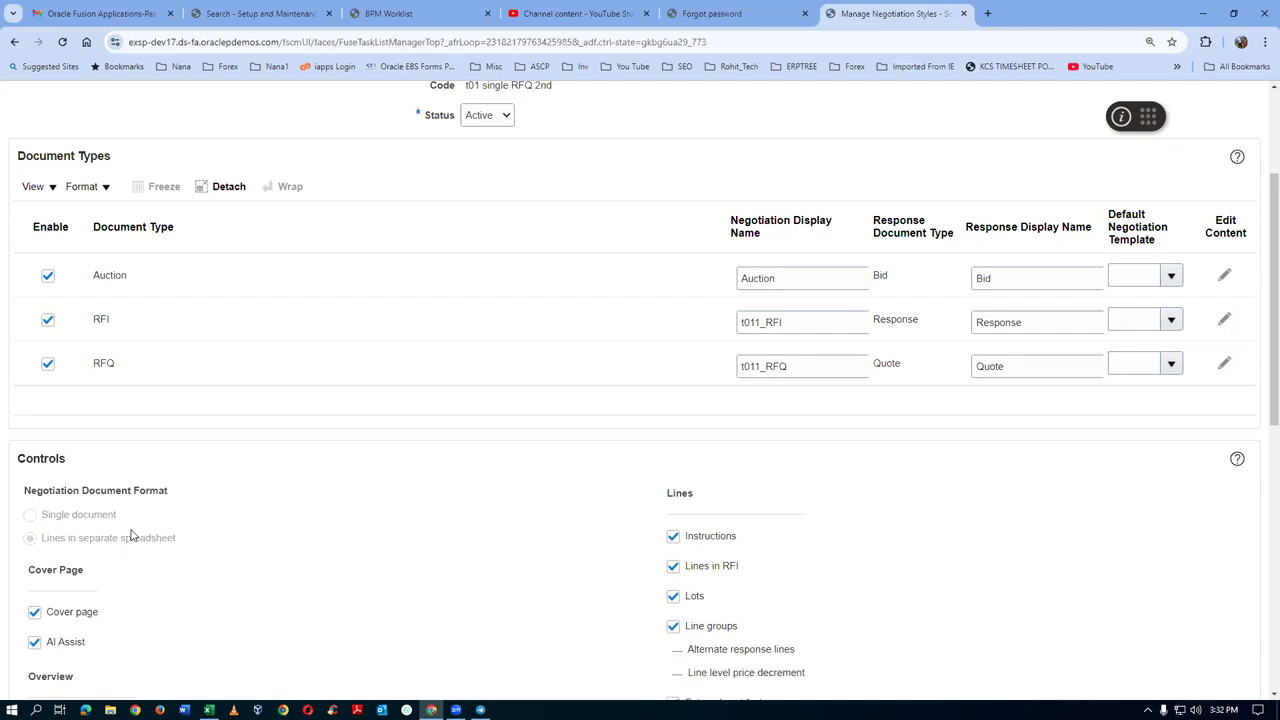
pyautogui.scroll(-2, 753, 574)
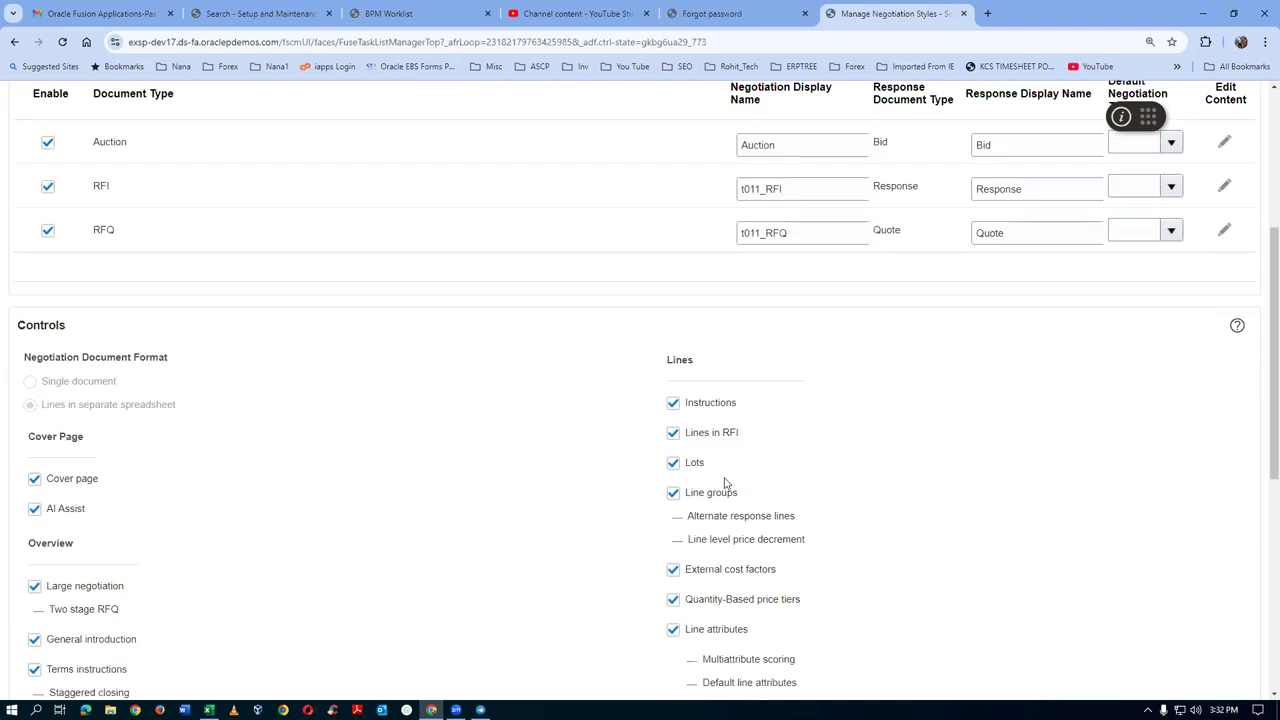
pyautogui.scroll(-2, 751, 577)
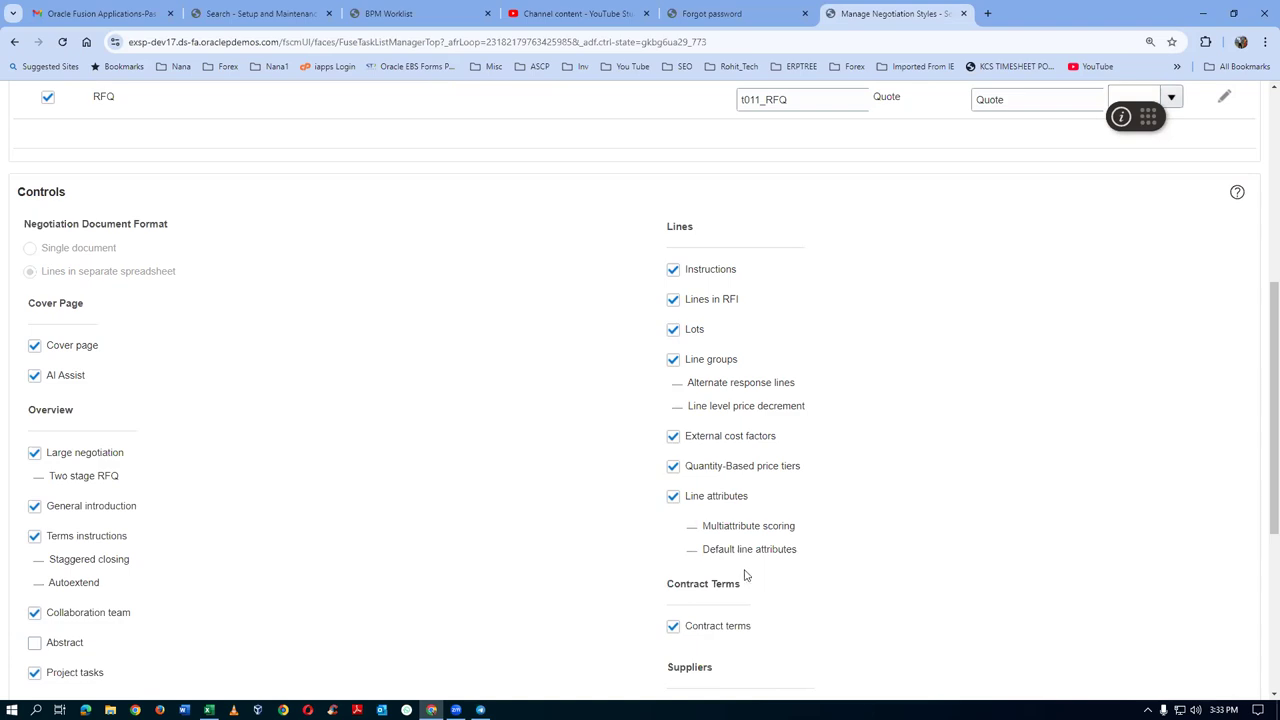
pyautogui.scroll(-3, 152, 578)
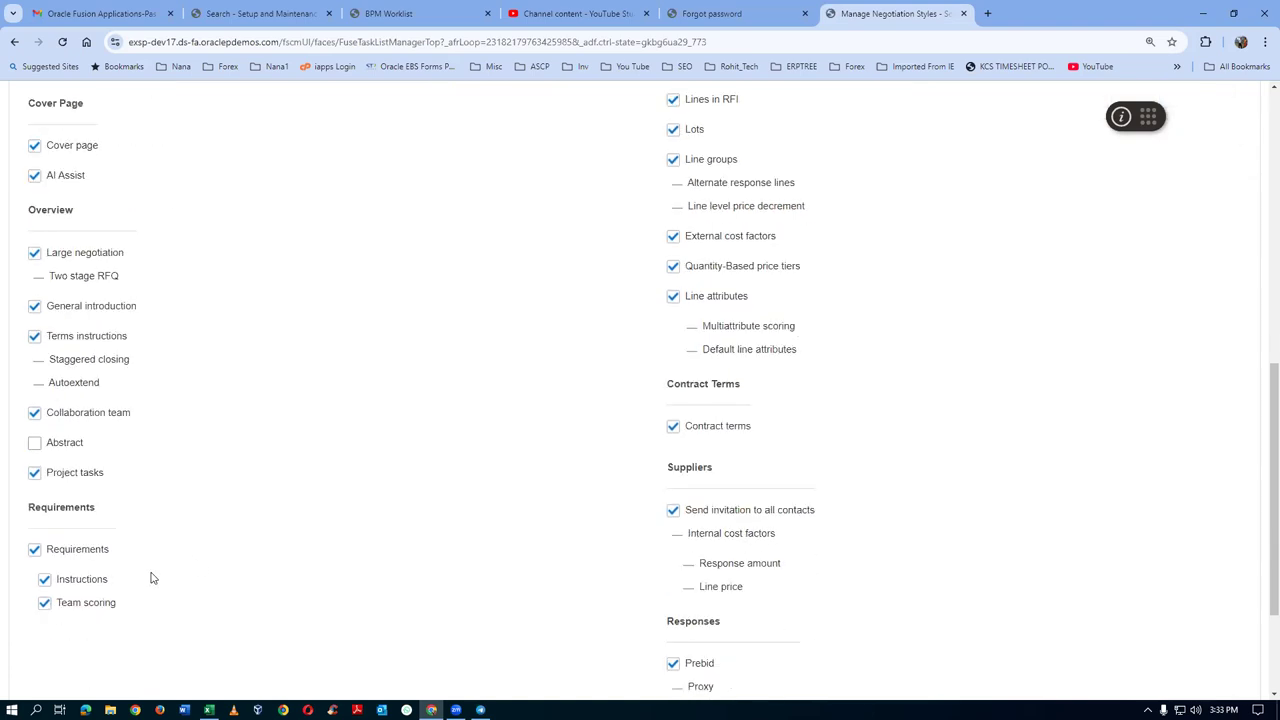
pyautogui.scroll(-2, 152, 578)
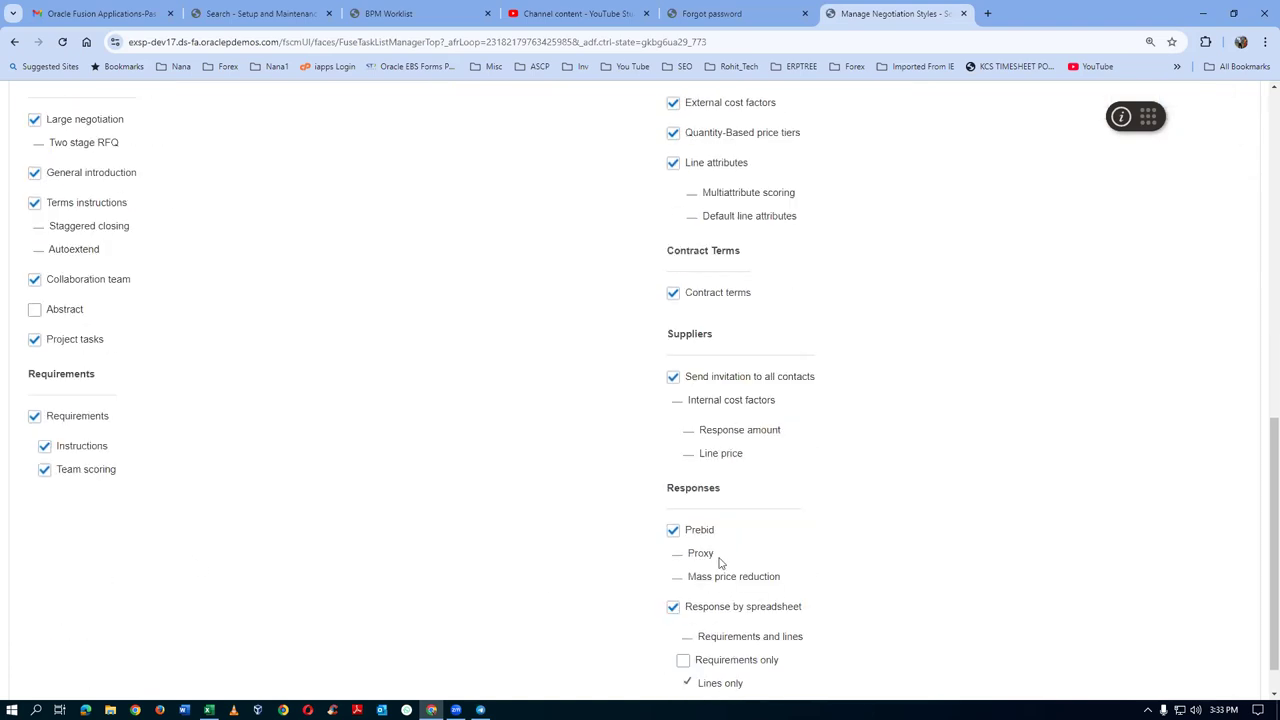
pyautogui.scroll(-1, 720, 560)
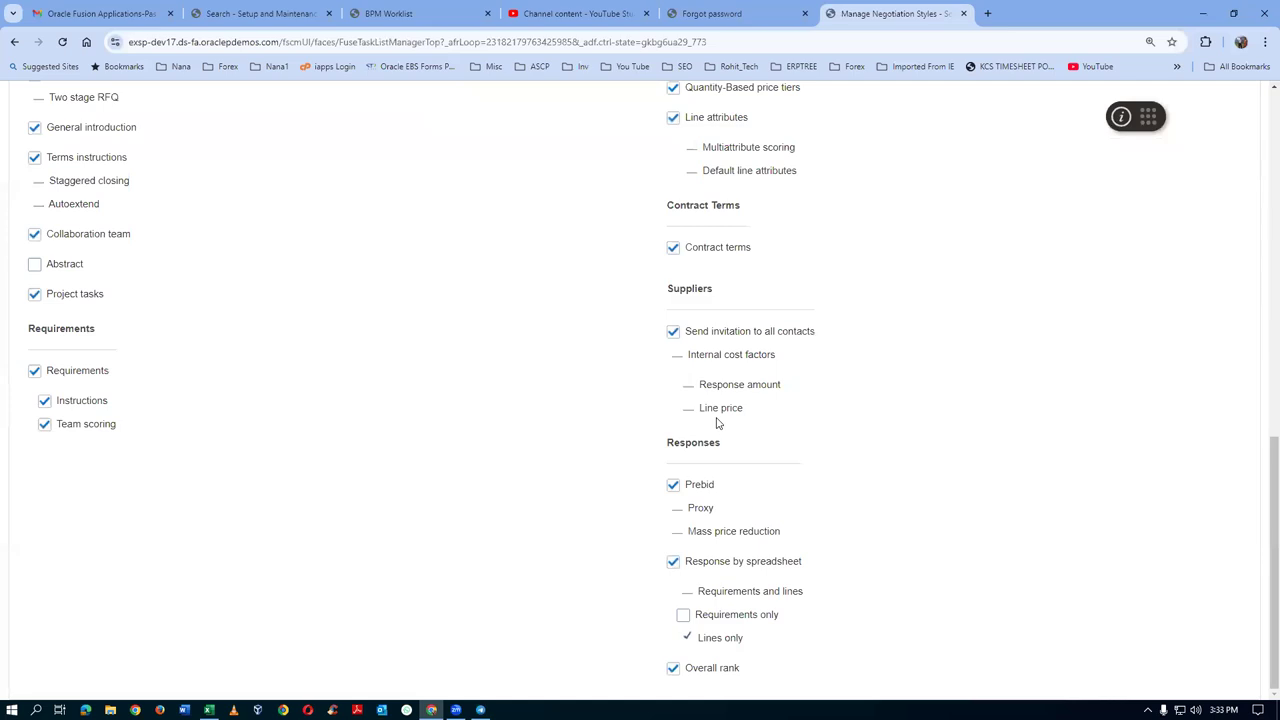
pyautogui.click(673, 332)
pyautogui.click(673, 332)
pyautogui.scroll(5, 176, 485)
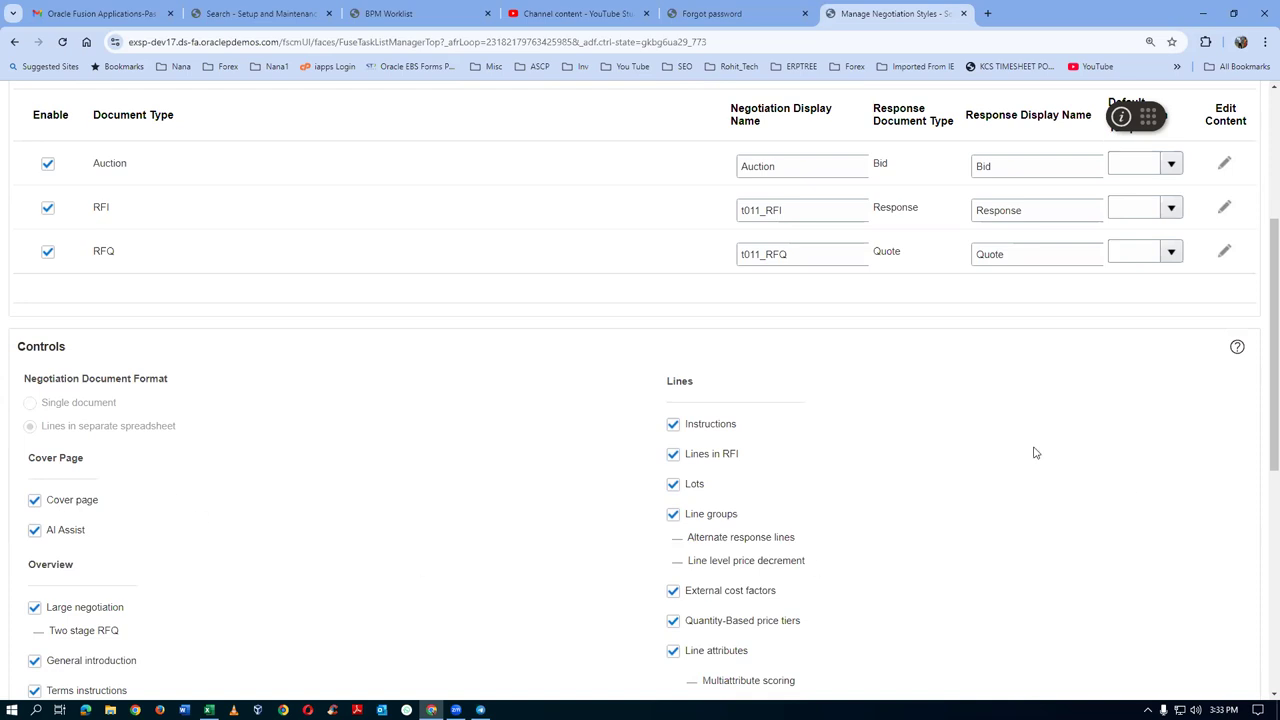
pyautogui.scroll(3, 922, 488)
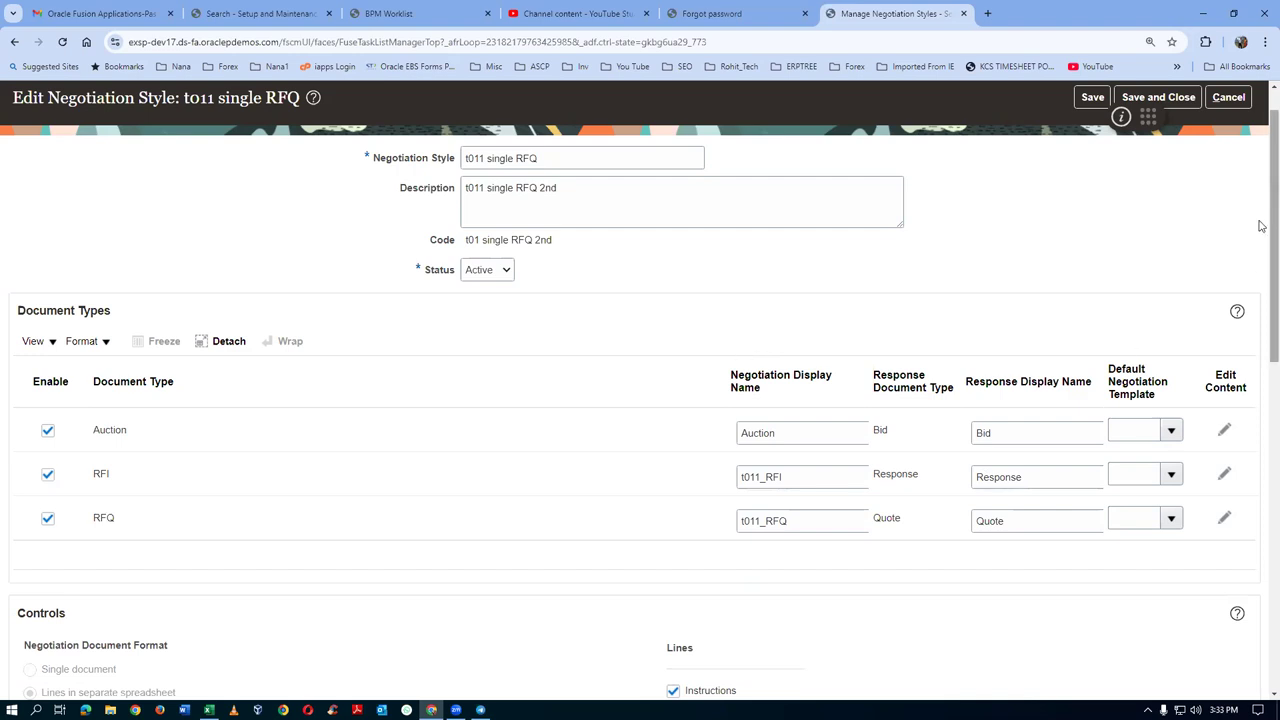
# Leave the t011 style unsaved and begin creating a new negotiation style
pyautogui.click(1228, 97)
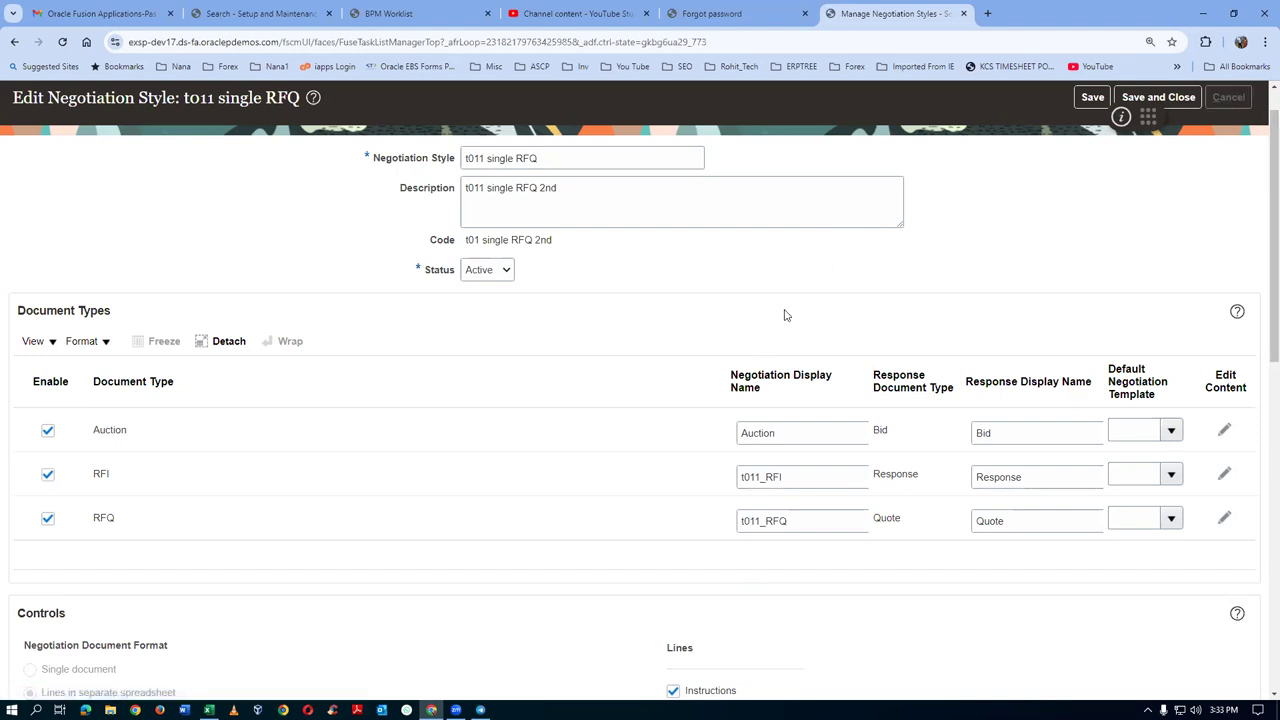
pyautogui.click(192, 395)
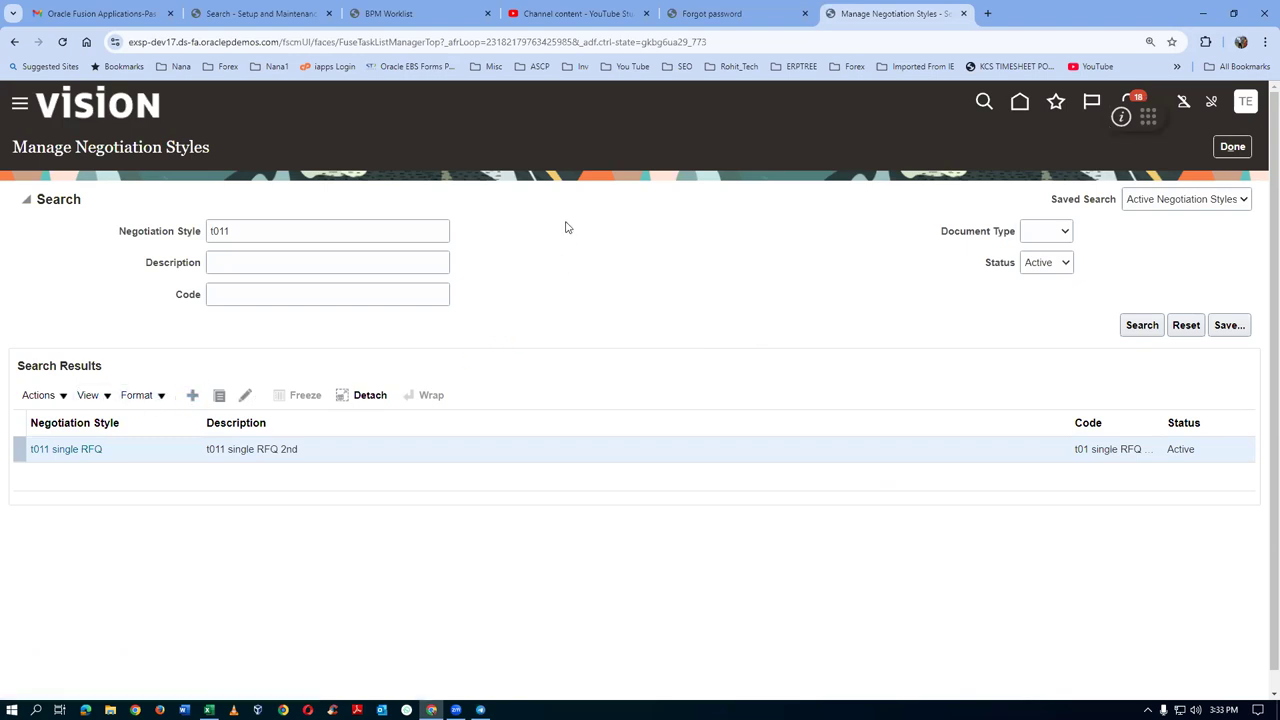
pyautogui.click(536, 210)
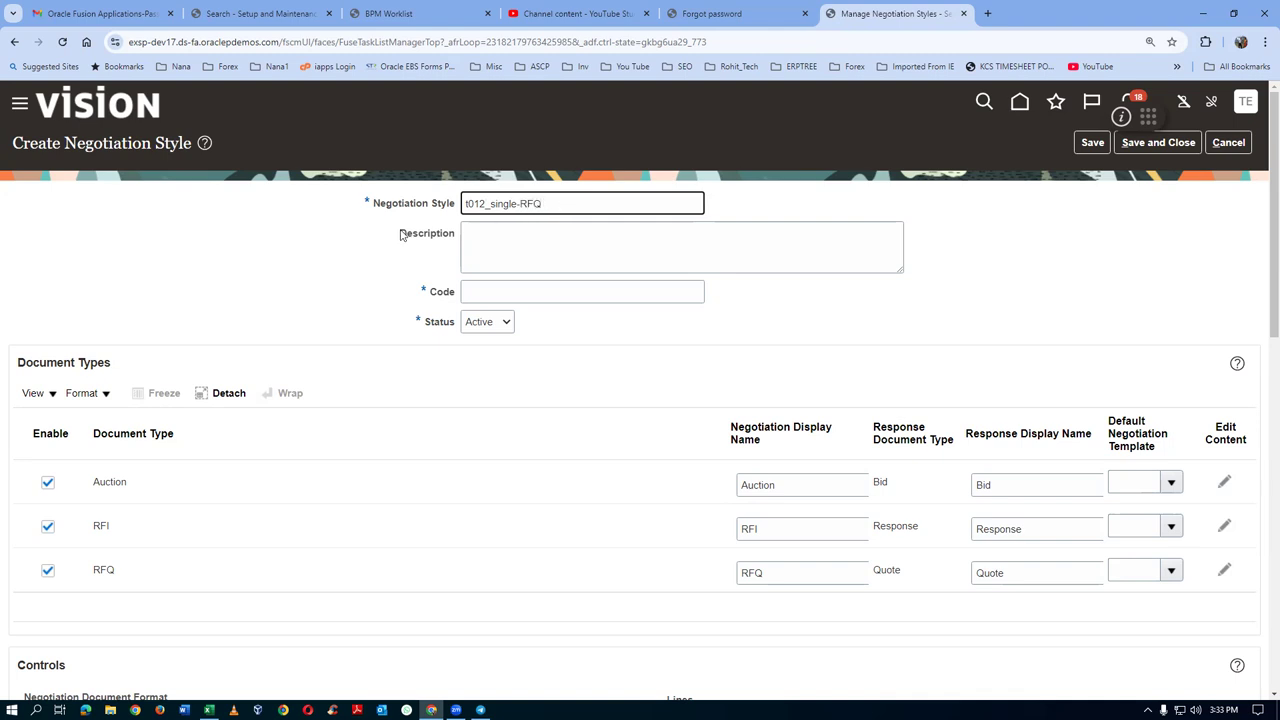
# Reuse the new style name as its description and code, keeping the single document format
pyautogui.hotkey('ctrl', 'a')
pyautogui.hotkey('ctrl', 'c')
pyautogui.click(528, 250)
pyautogui.hotkey('ctrl', 'v')
pyautogui.click(513, 291)
pyautogui.hotkey('ctrl', 'v')
pyautogui.scroll(-2, 163, 450)
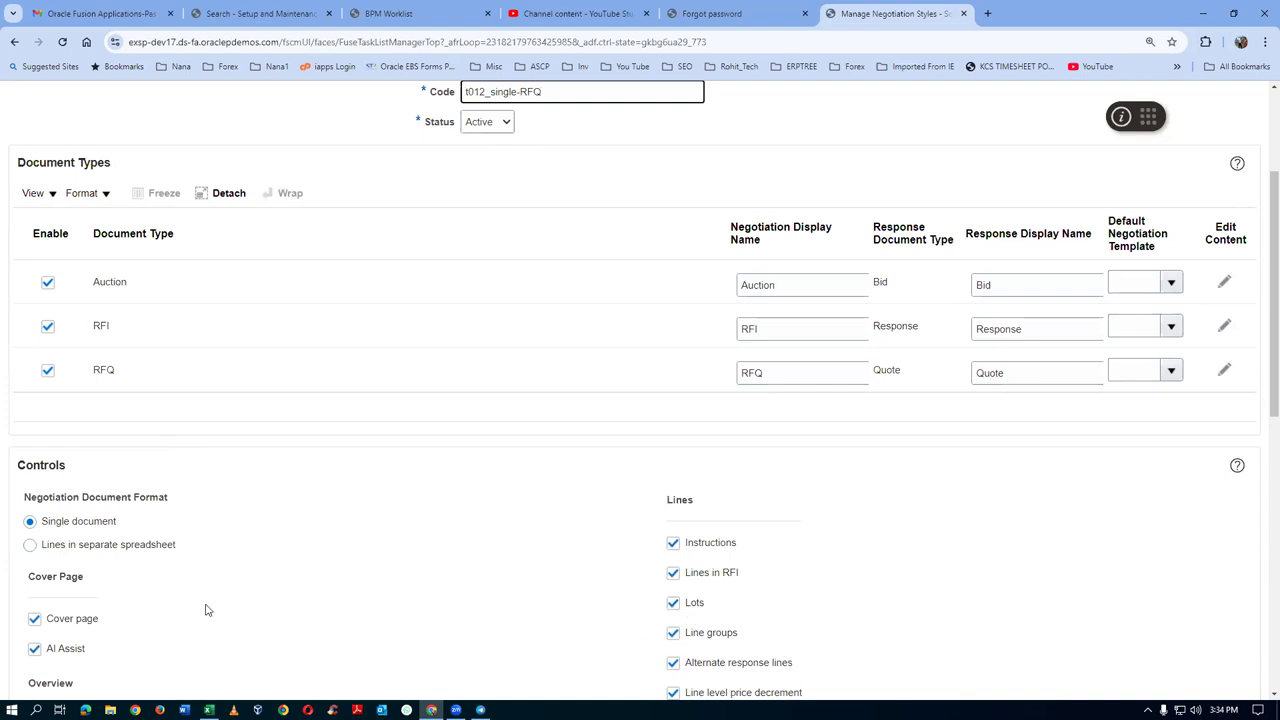
pyautogui.click(55, 548)
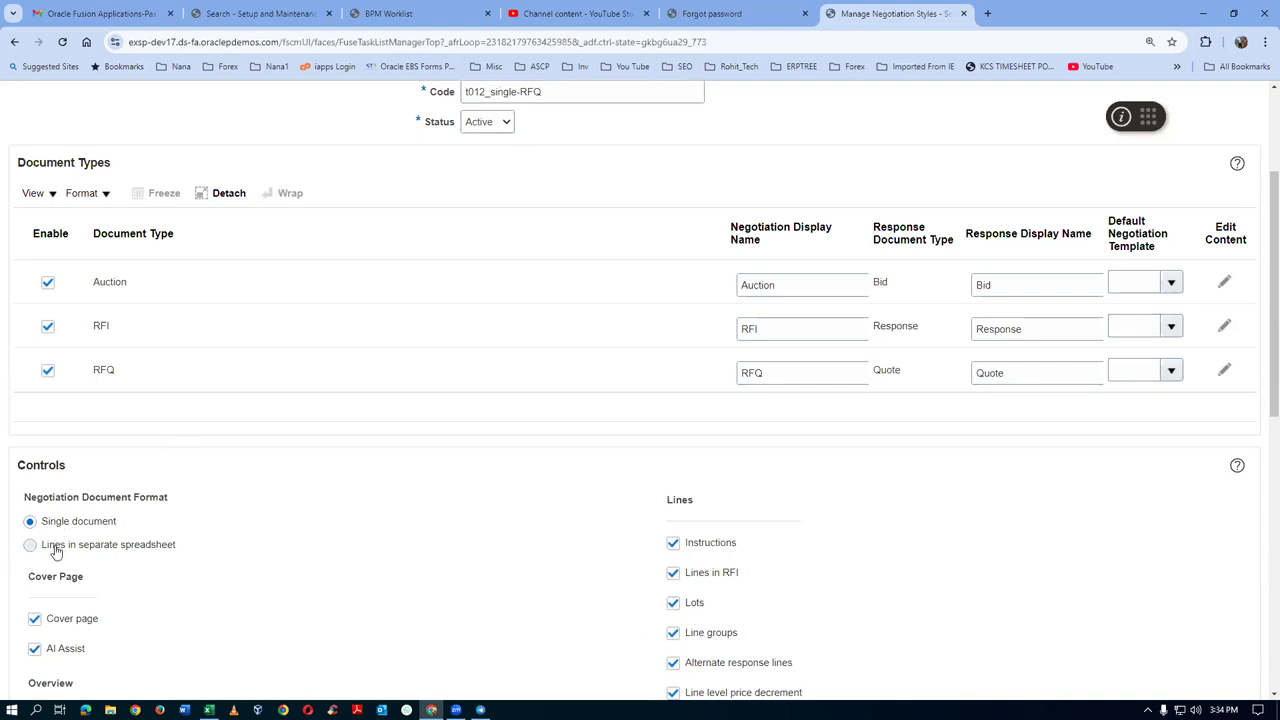
pyautogui.click(60, 528)
# Prefix the RFQ and RFI display names with 't012_' to read t012_RFQ and t012_RFI
pyautogui.click(744, 380)
pyautogui.write('t012_')
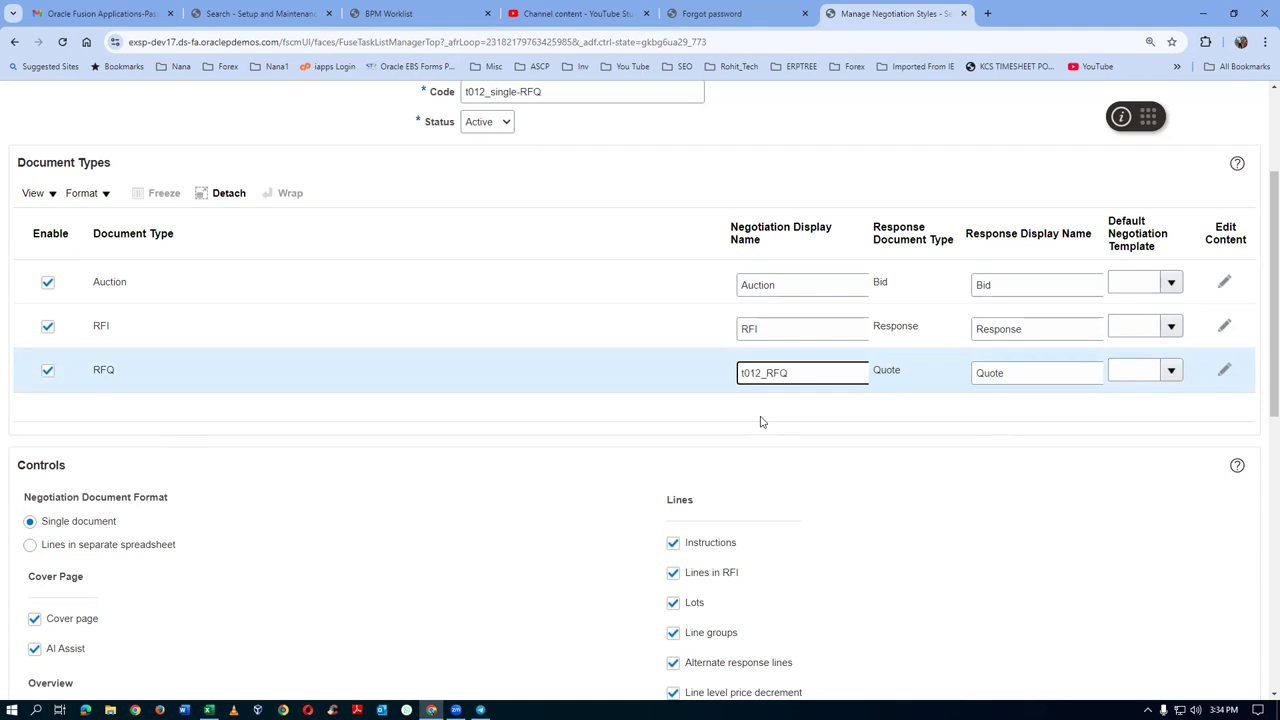
pyautogui.click(744, 328)
pyautogui.write('t012_')
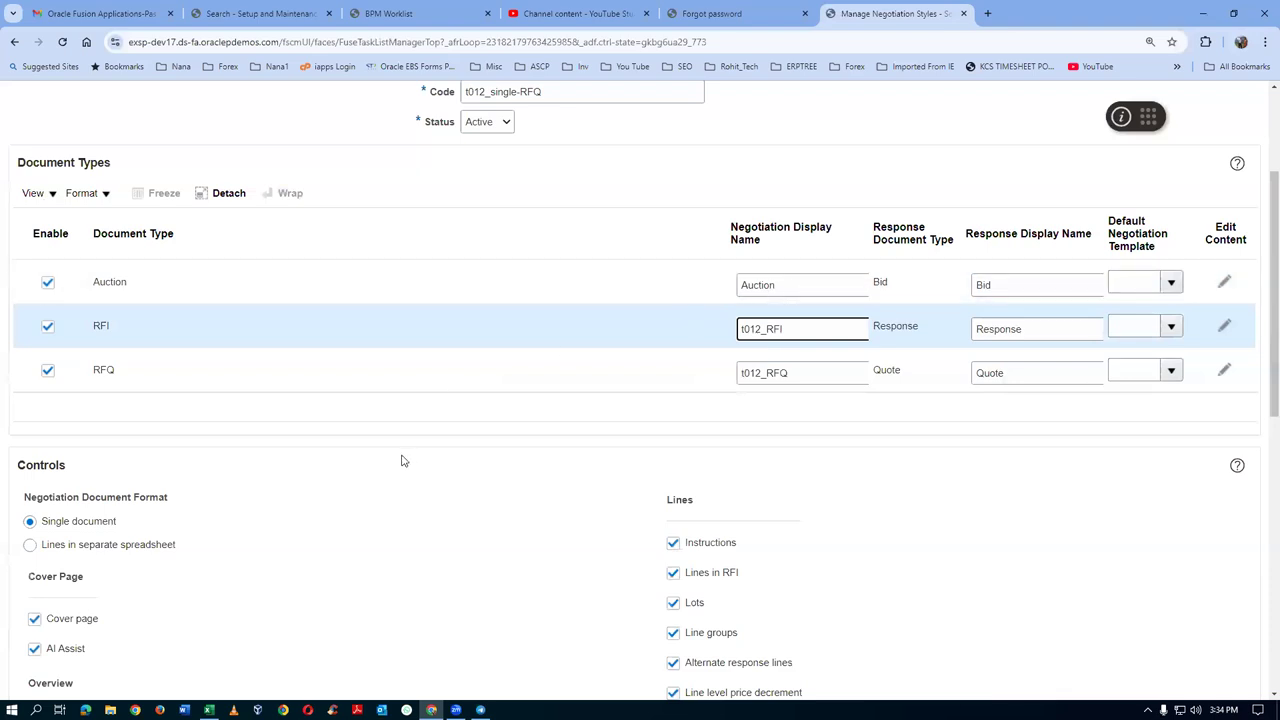
pyautogui.scroll(-2, 322, 532)
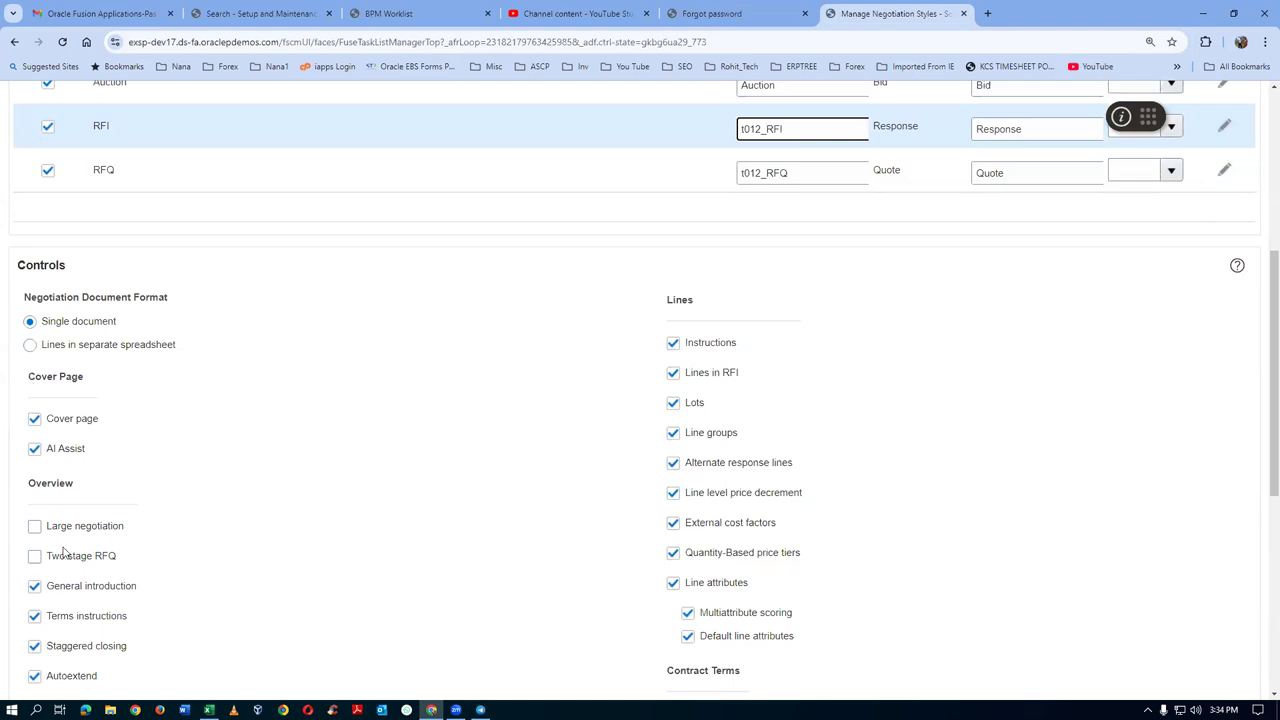
# Turn off Response by spreadsheet in the new style's controls
pyautogui.scroll(-3, 802, 496)
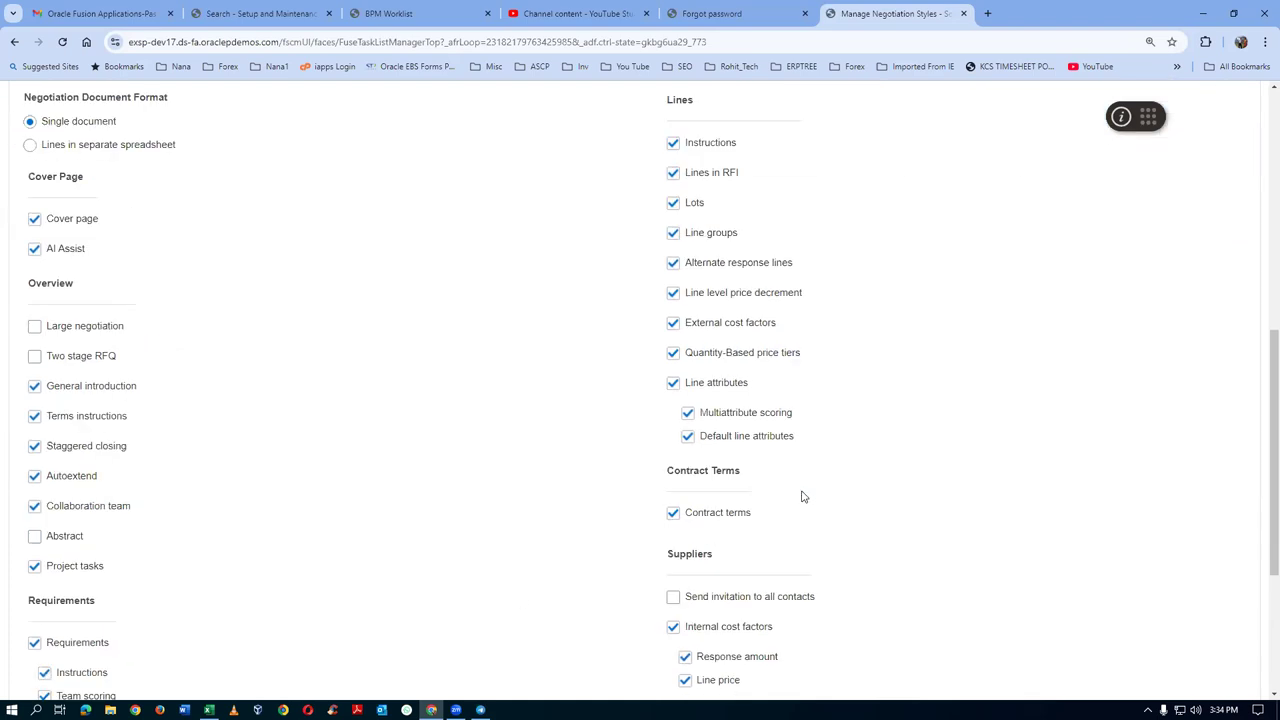
pyautogui.scroll(-1, 802, 496)
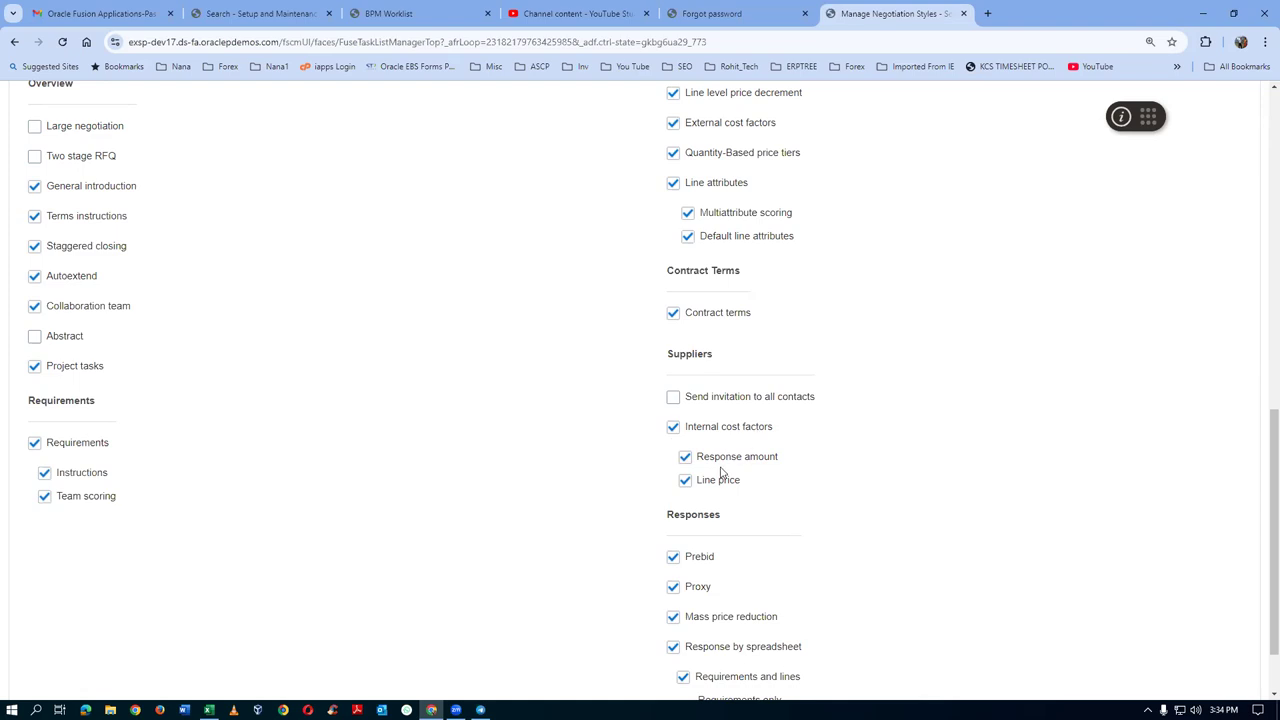
pyautogui.scroll(-1, 758, 497)
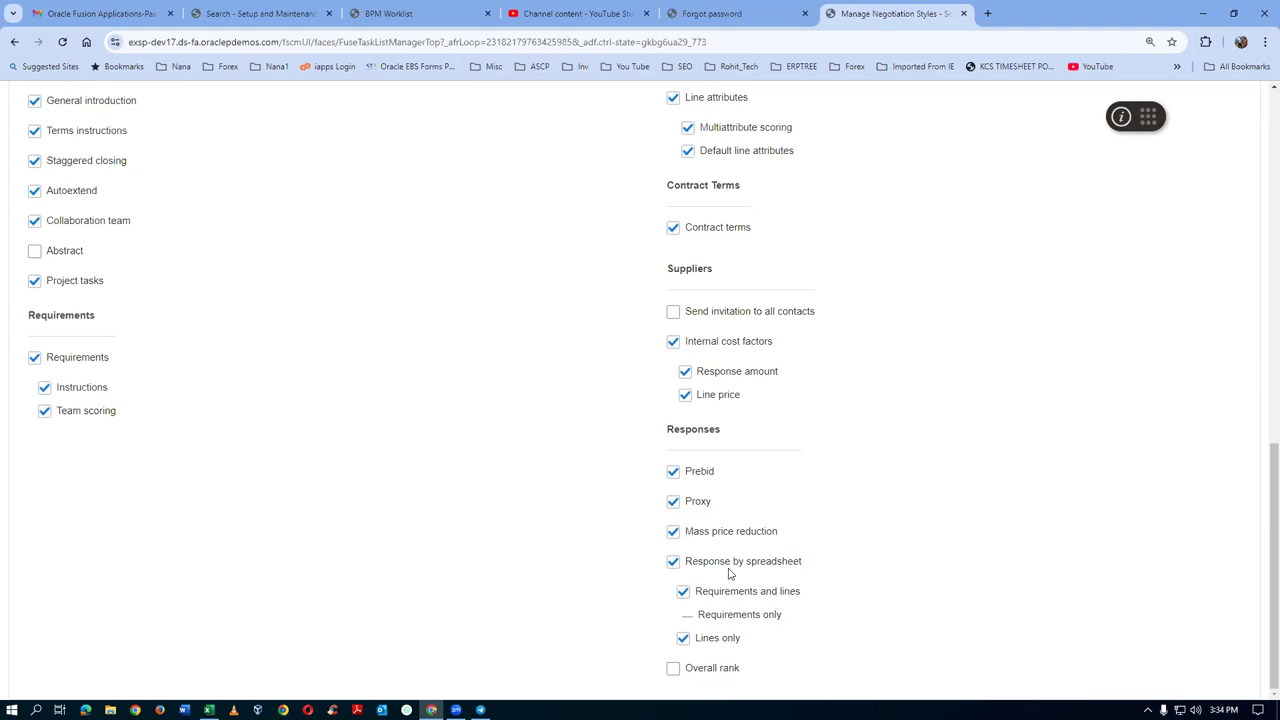
pyautogui.click(674, 562)
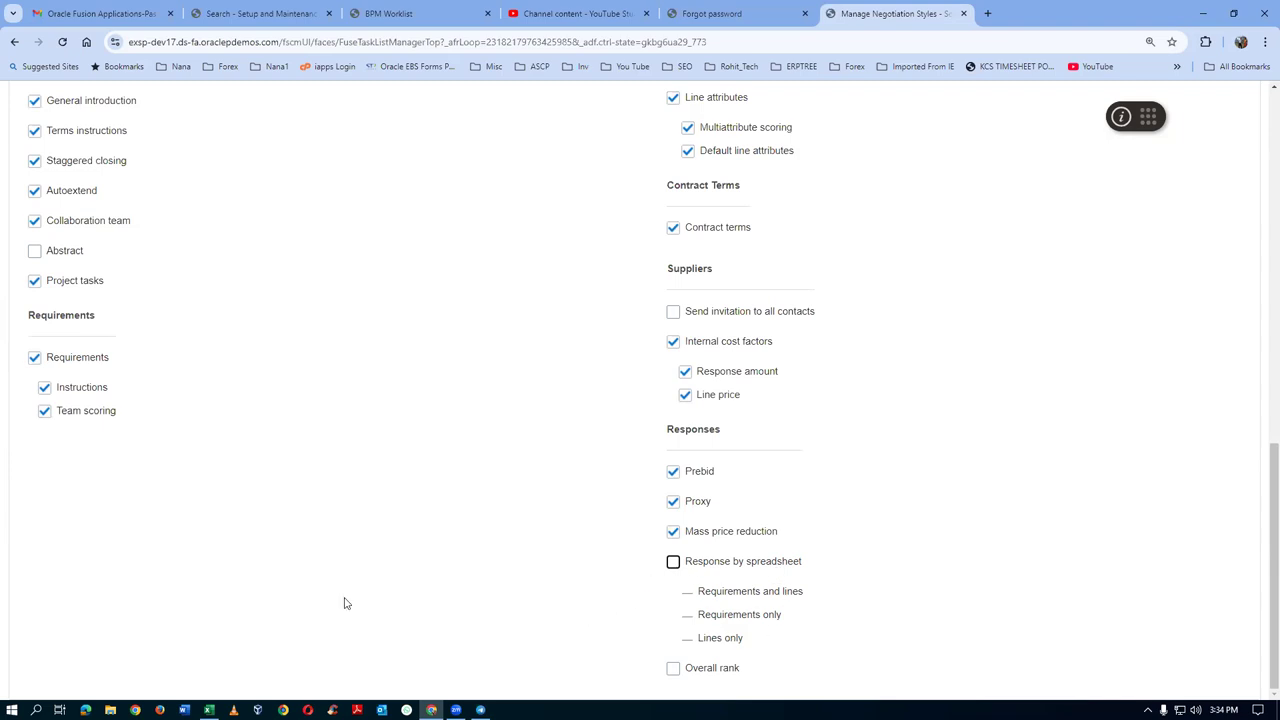
pyautogui.scroll(3, 330, 550)
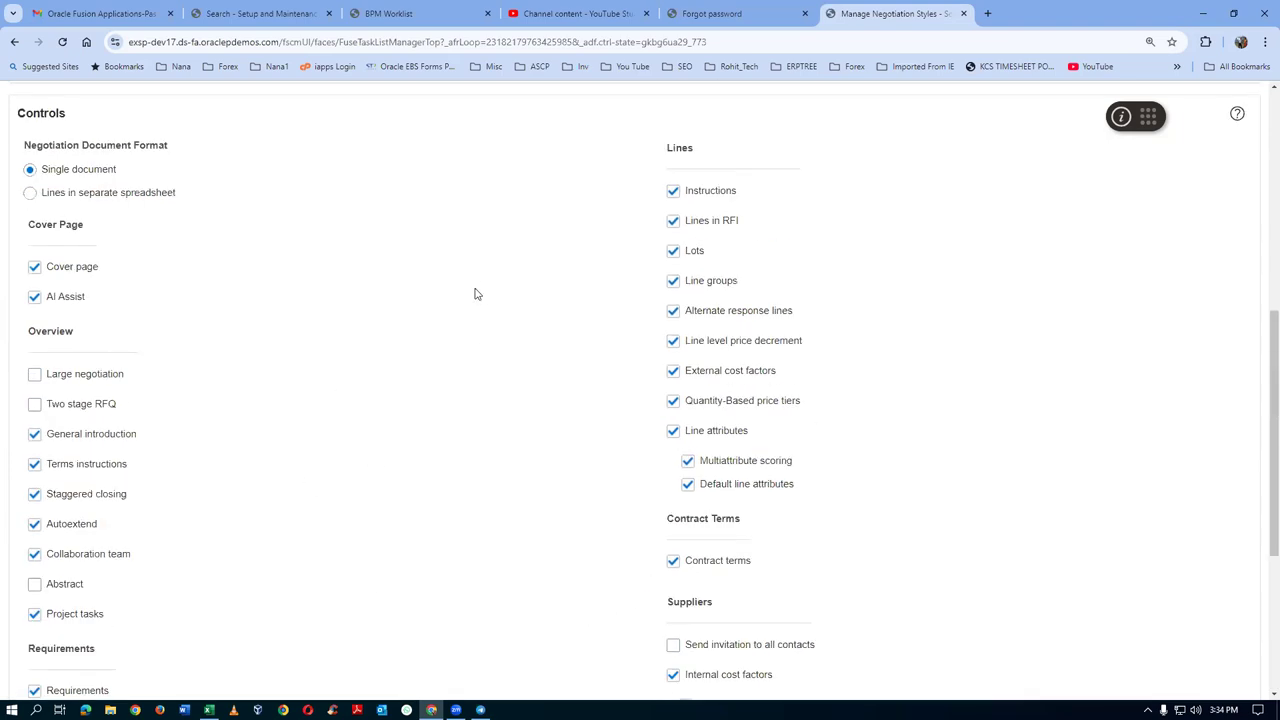
pyautogui.scroll(-2, 845, 652)
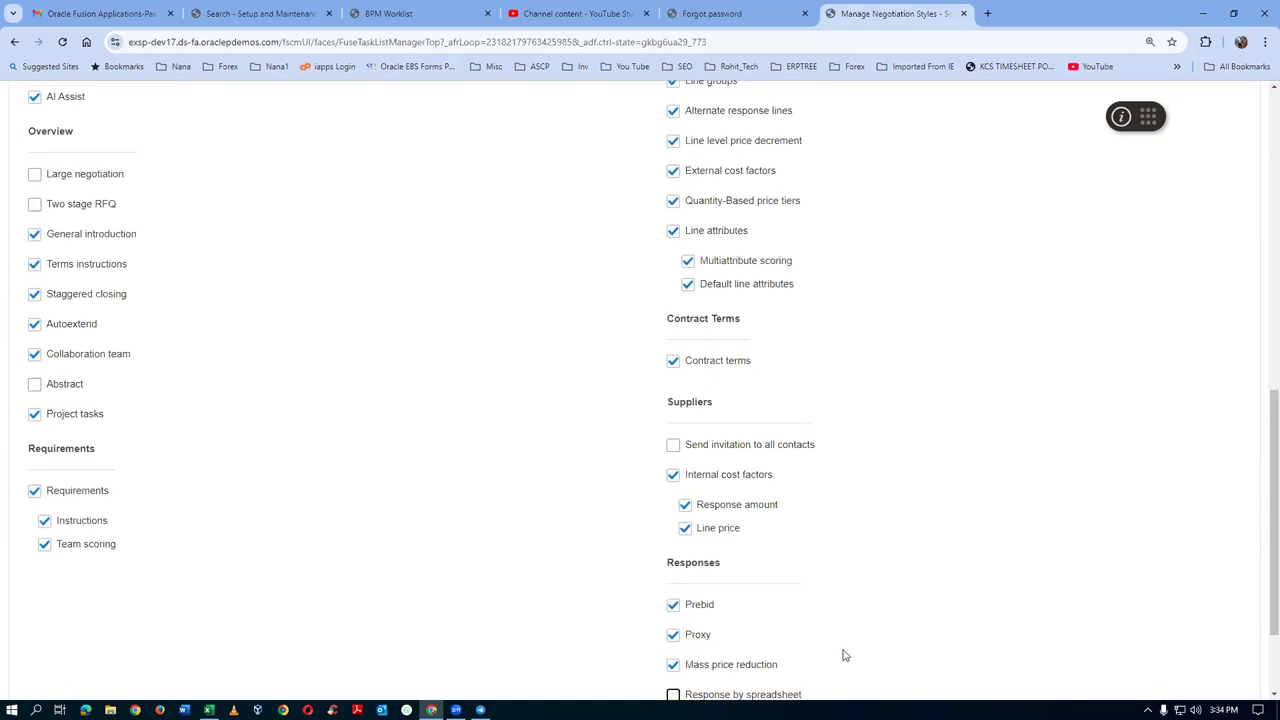
pyautogui.scroll(-1, 843, 655)
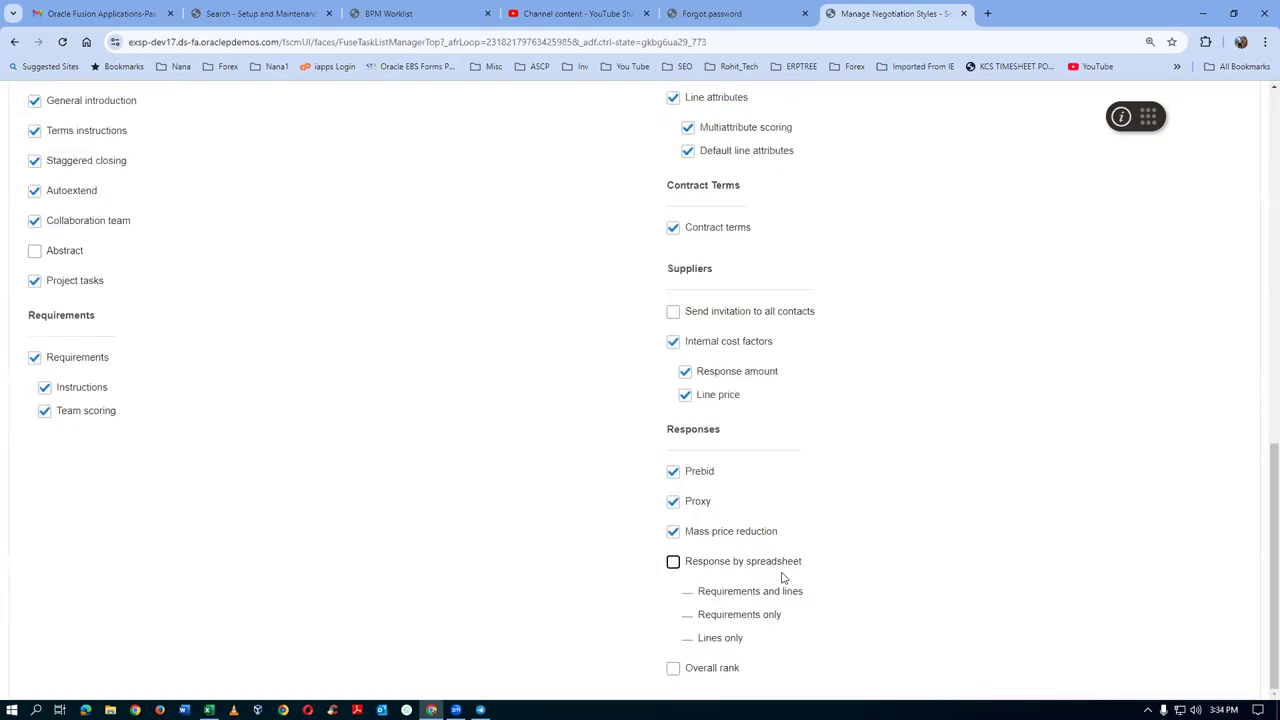
pyautogui.scroll(5, 10, 327)
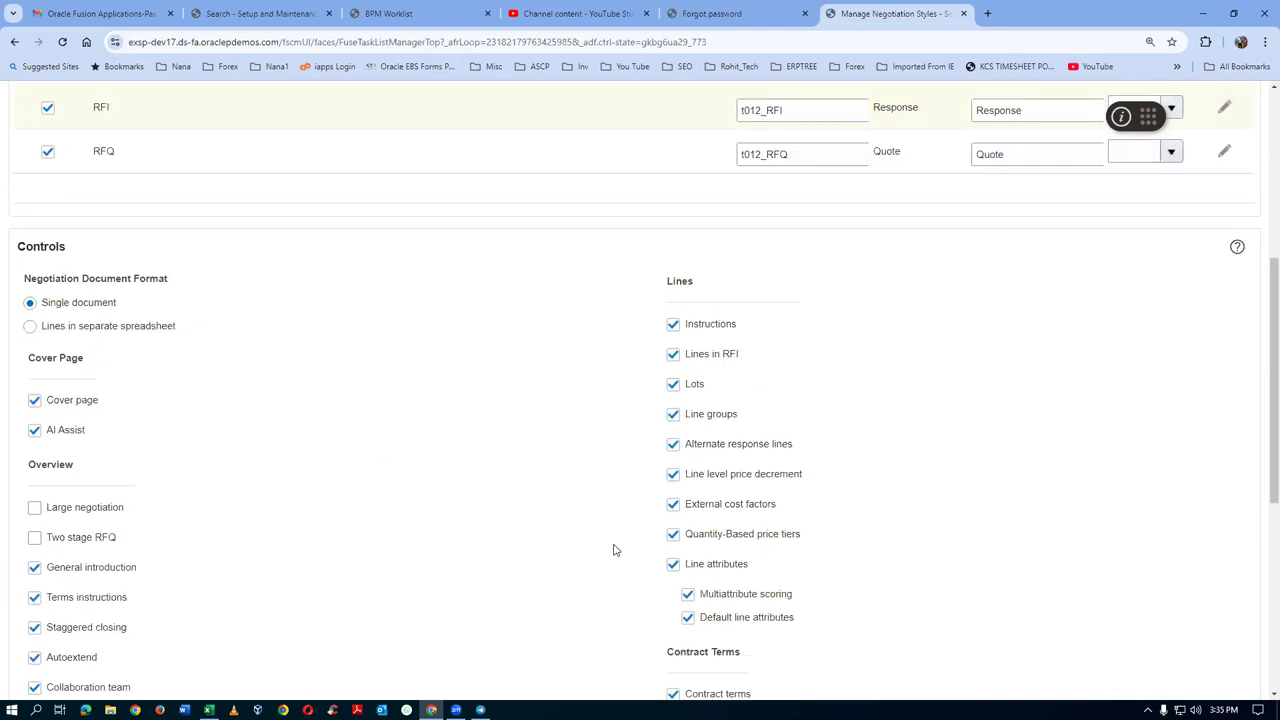
pyautogui.scroll(2, 601, 517)
pyautogui.scroll(2, 601, 517)
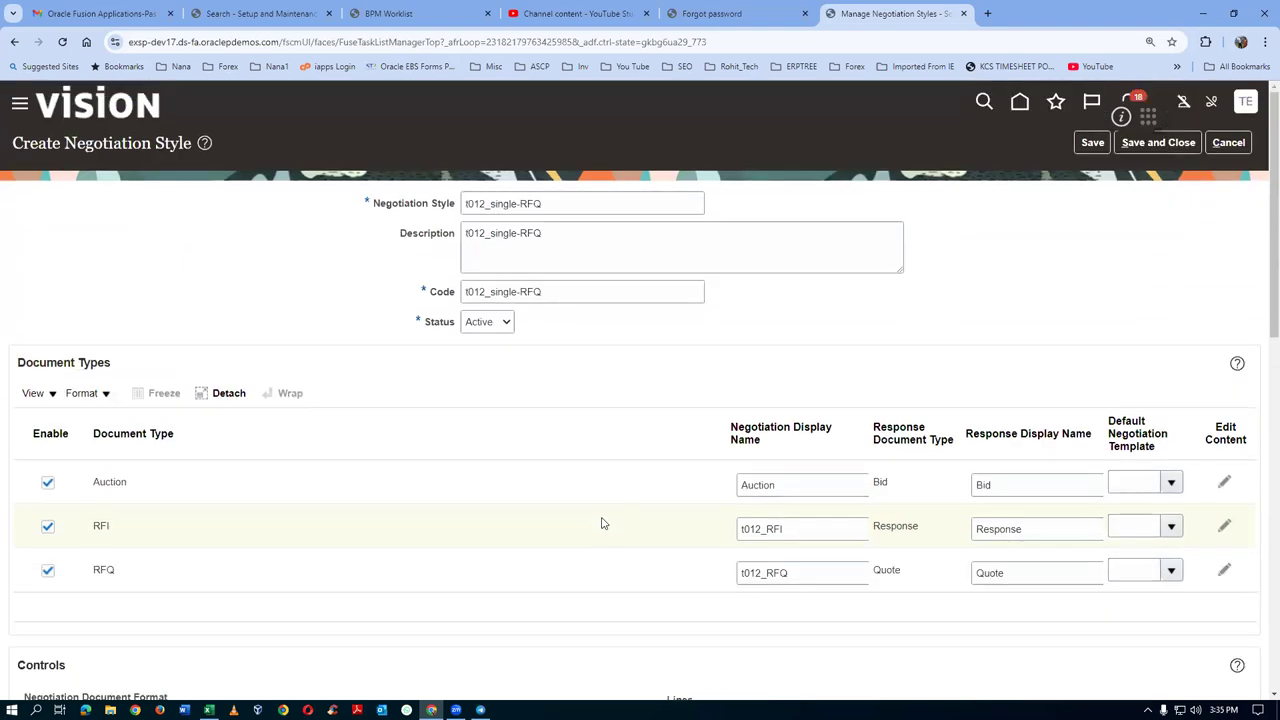
# Save and close the t012_single-RFQ style, then search negotiation styles for 't012'
pyautogui.click(1168, 146)
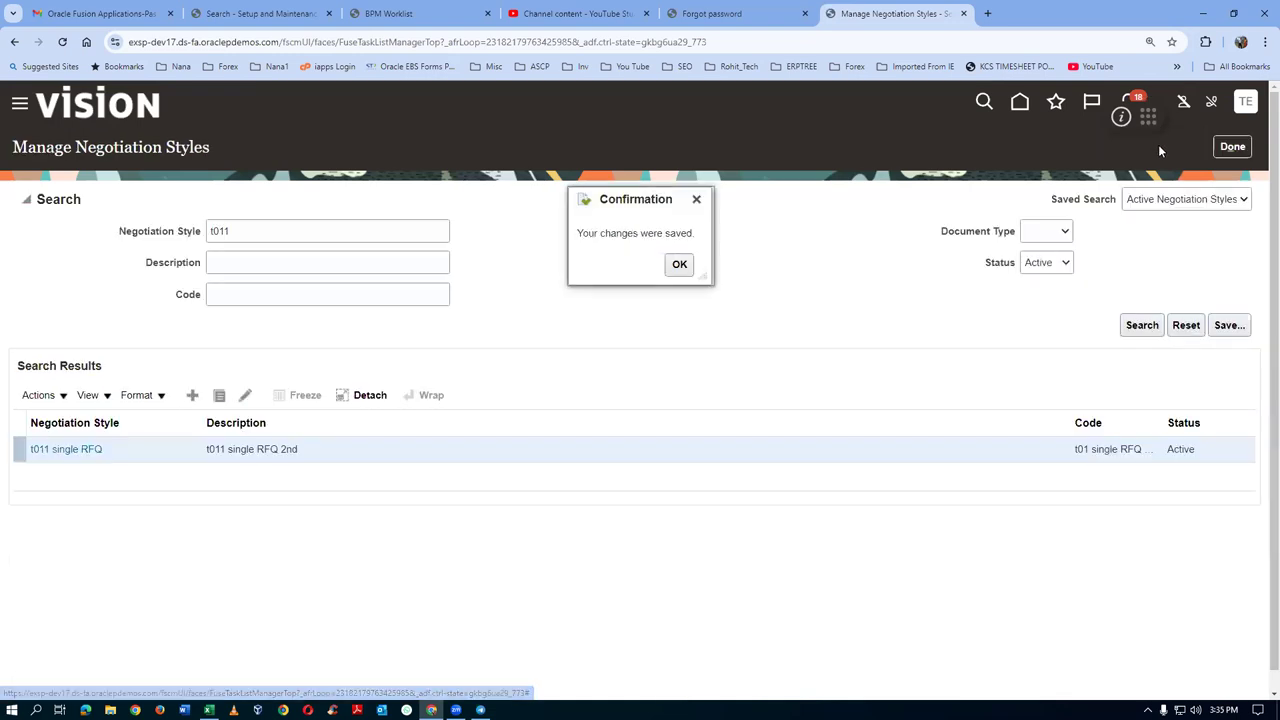
pyautogui.click(678, 264)
pyautogui.click(254, 236)
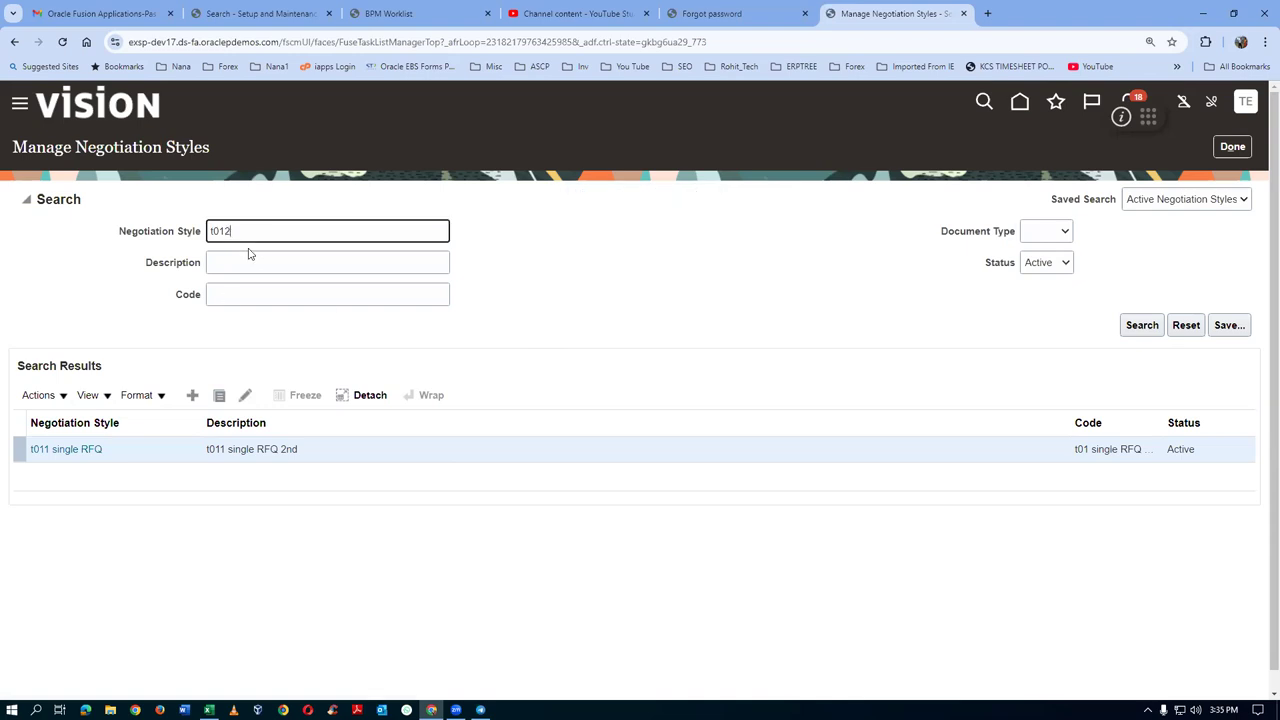
pyautogui.click(1142, 325)
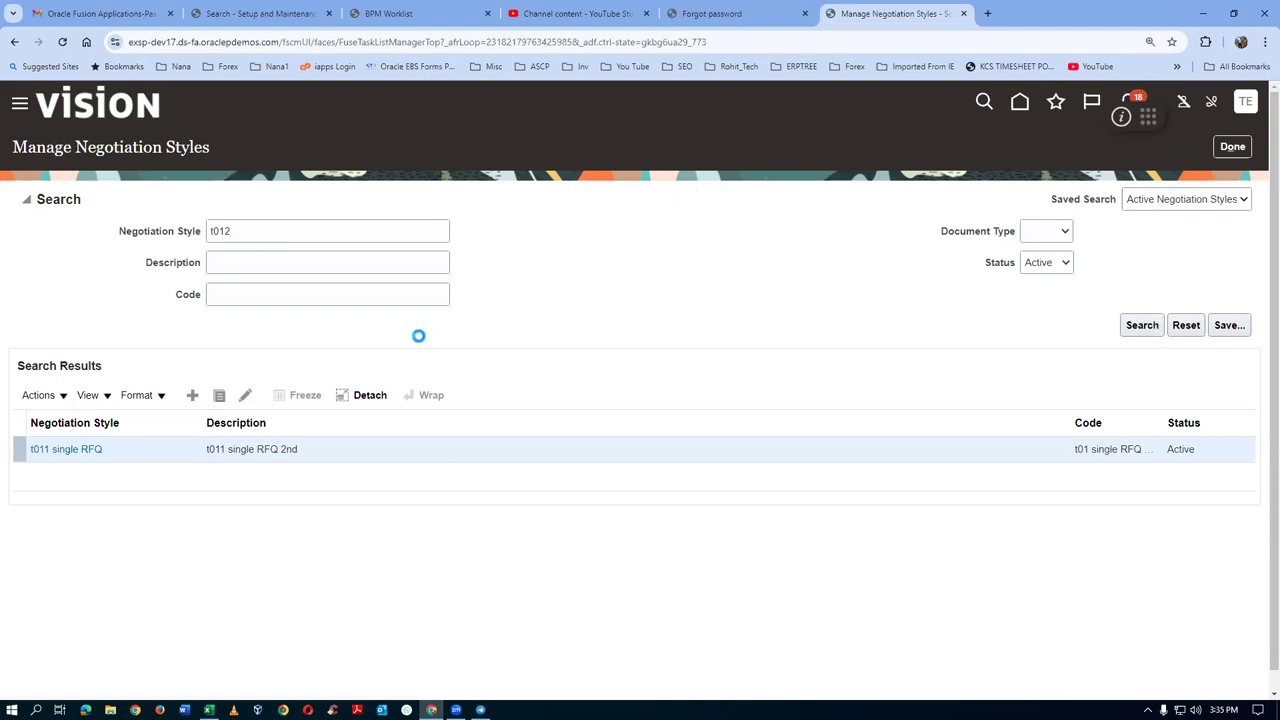
pyautogui.click(245, 271)
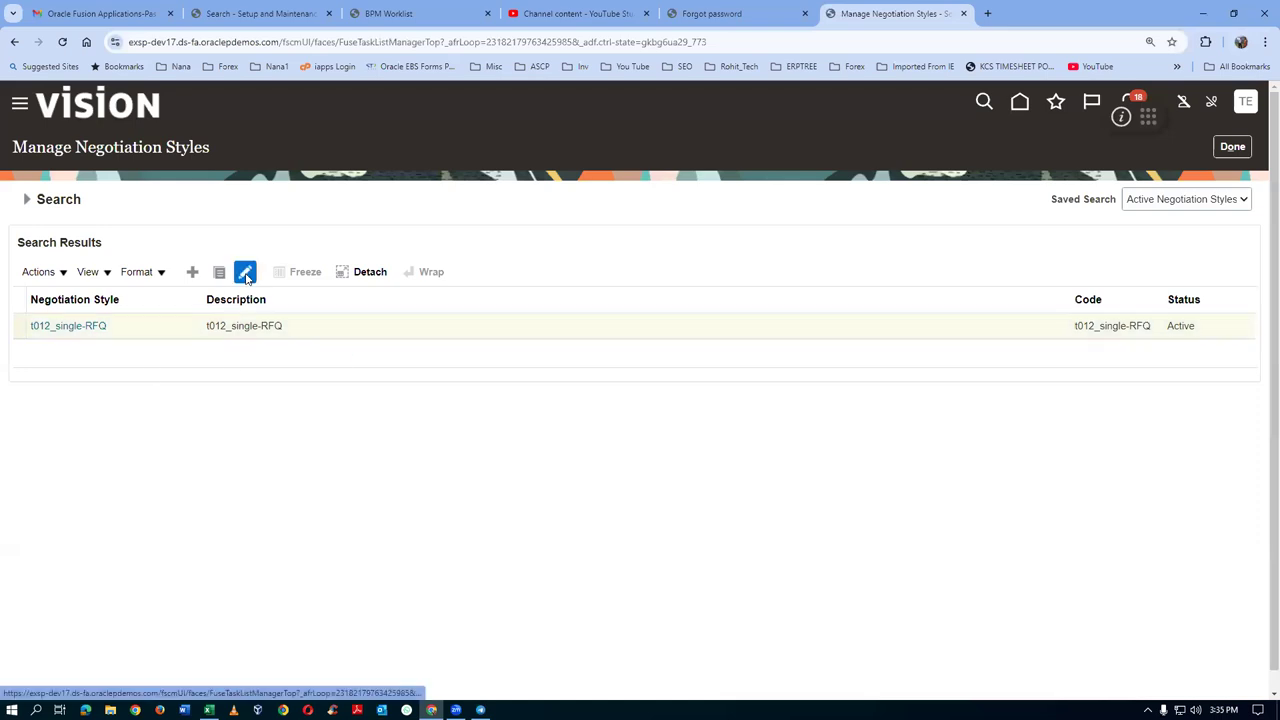
pyautogui.scroll(-3, 215, 486)
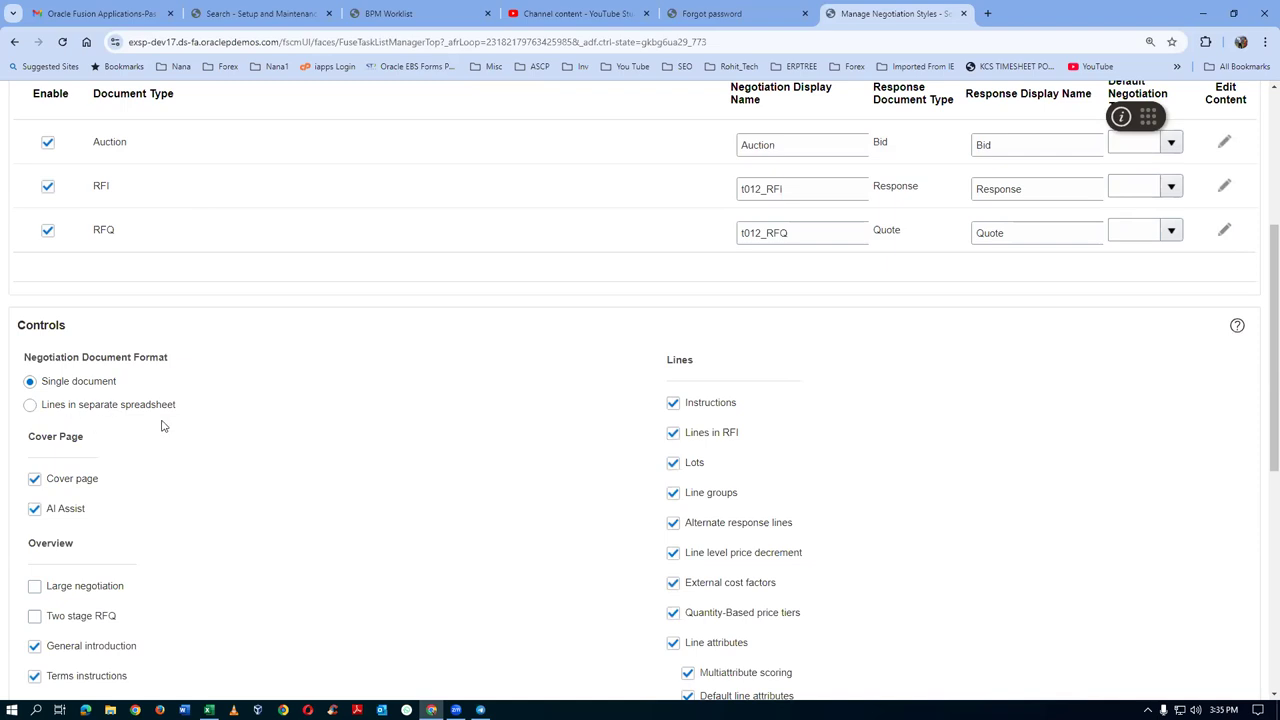
pyautogui.scroll(-5, 547, 490)
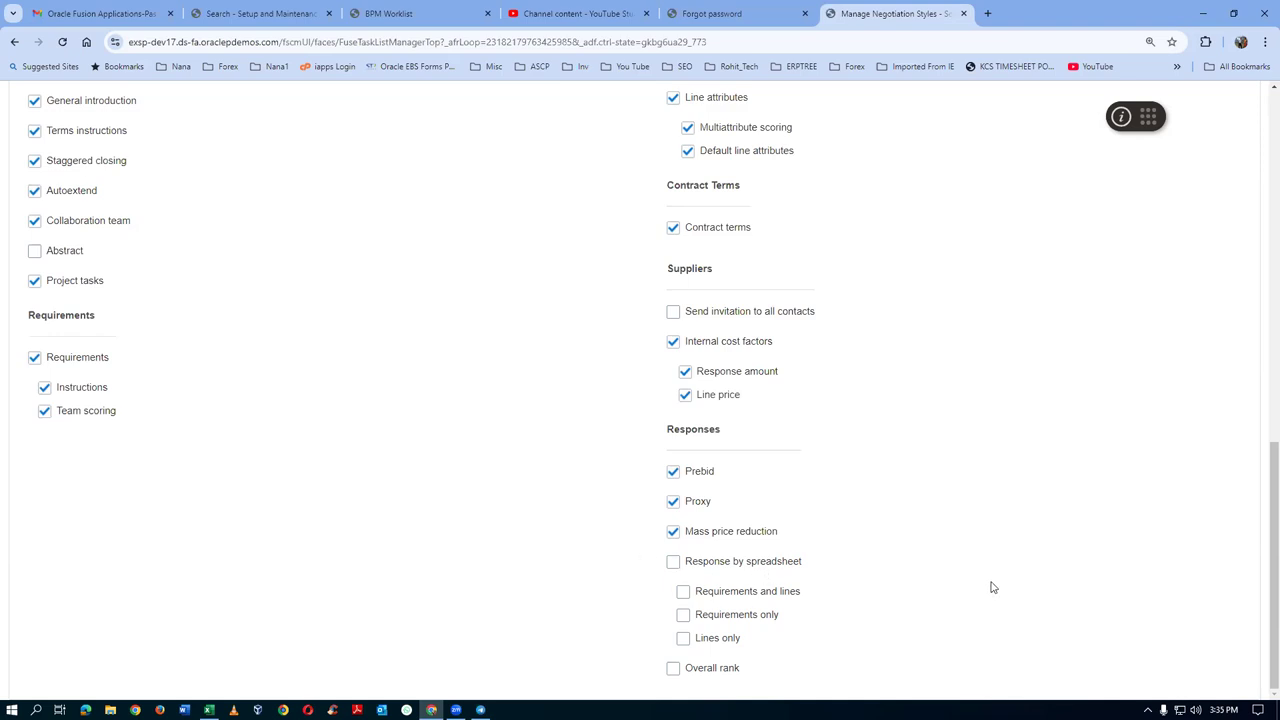
pyautogui.scroll(5, 992, 584)
pyautogui.scroll(2, 995, 579)
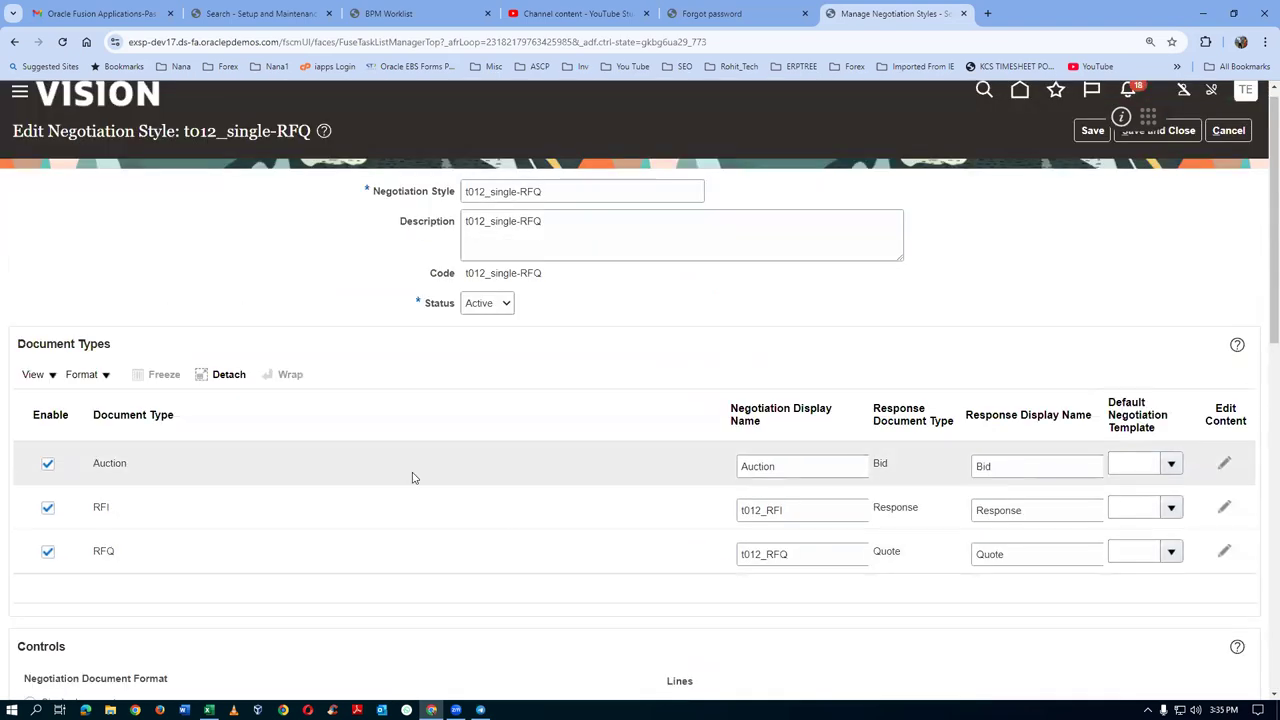
pyautogui.click(1228, 130)
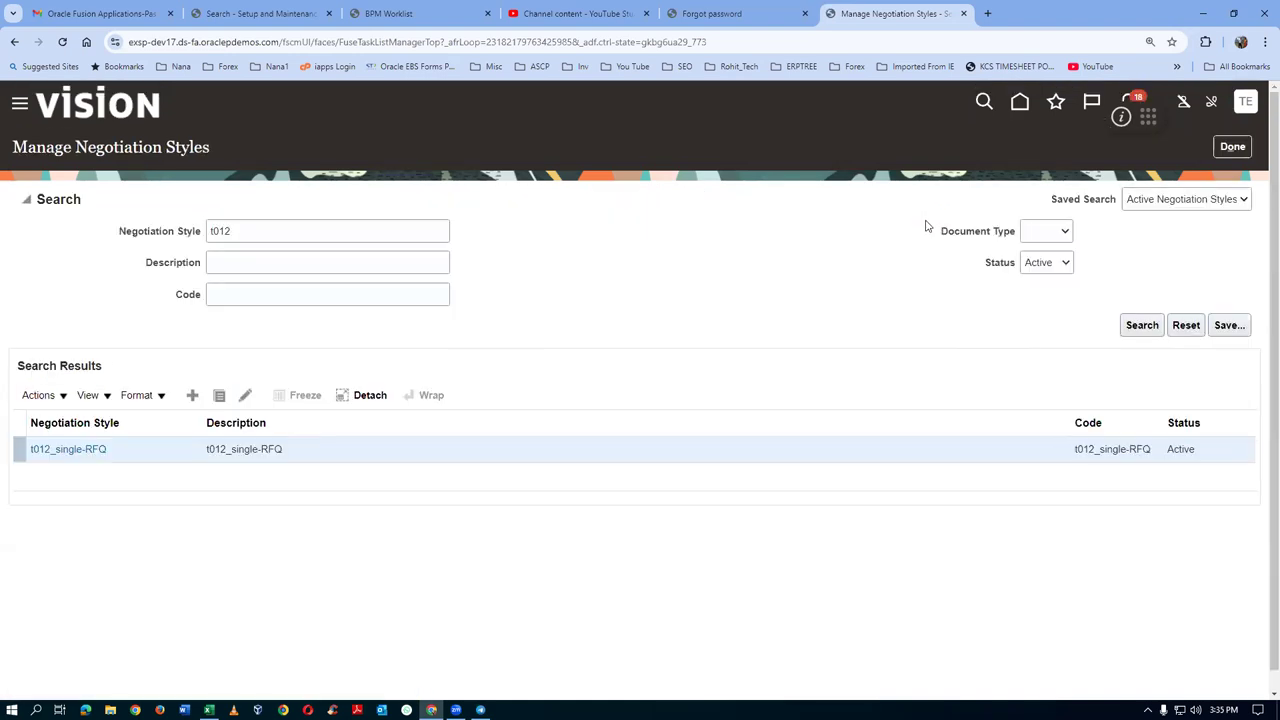
pyautogui.click(1232, 147)
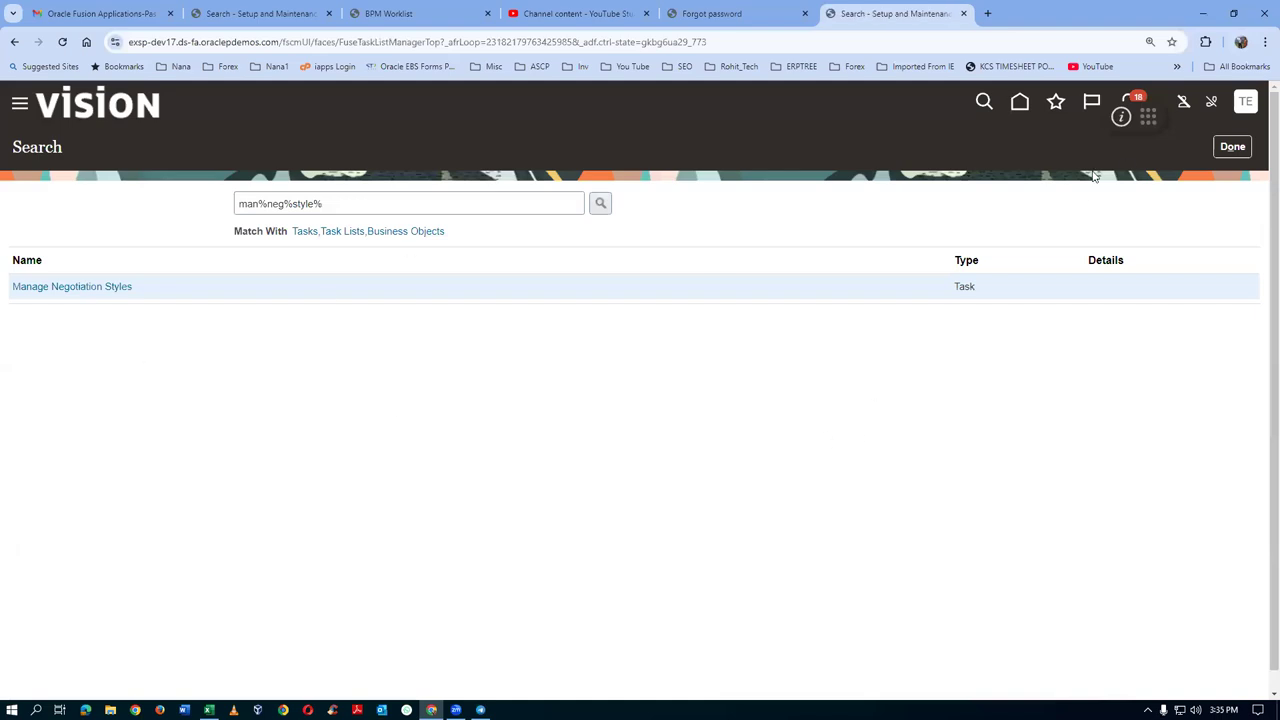
# Leave the styles setup and open Manage Negotiation Templates from the Negotiations work area's Tasks panel
pyautogui.click(1233, 148)
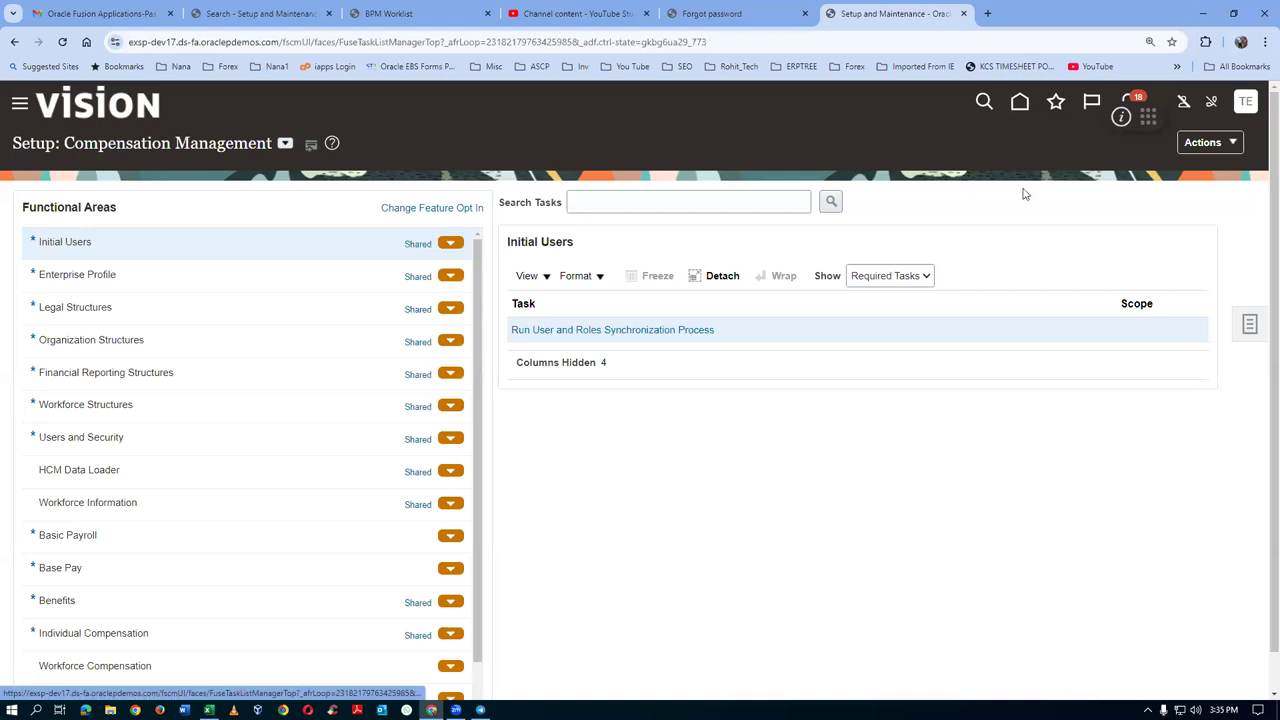
pyautogui.click(1018, 104)
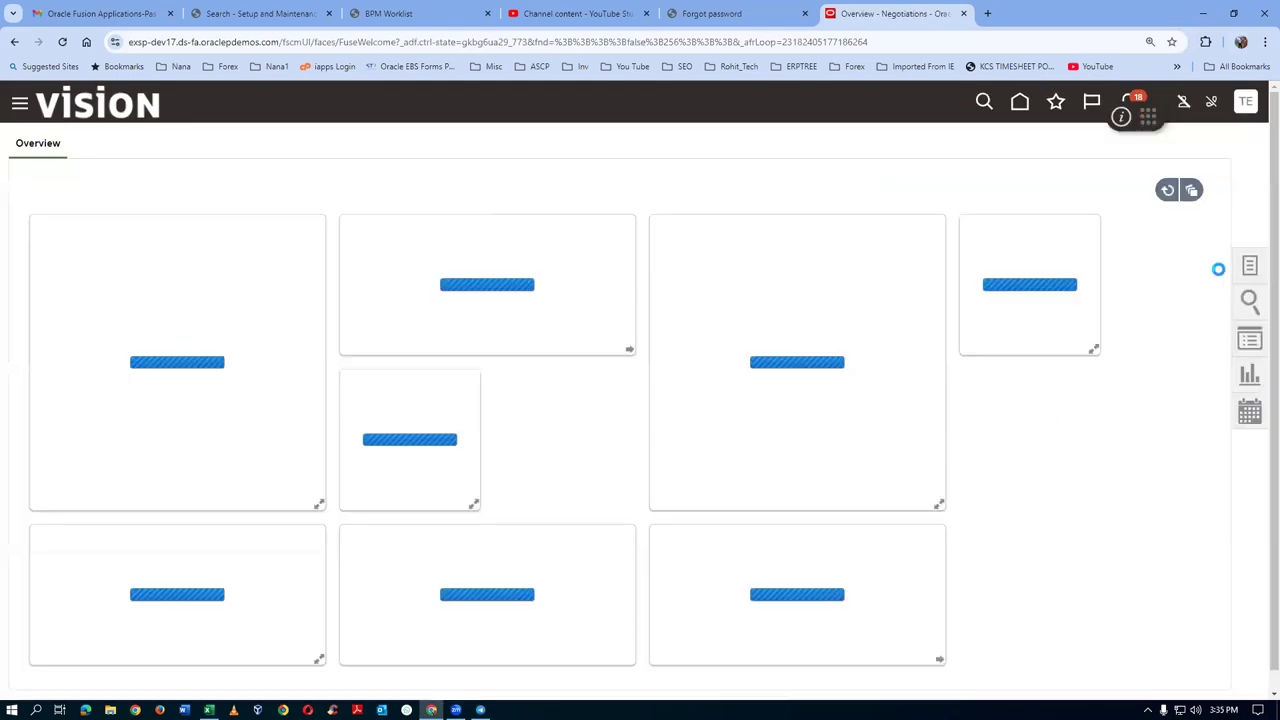
pyautogui.click(1249, 267)
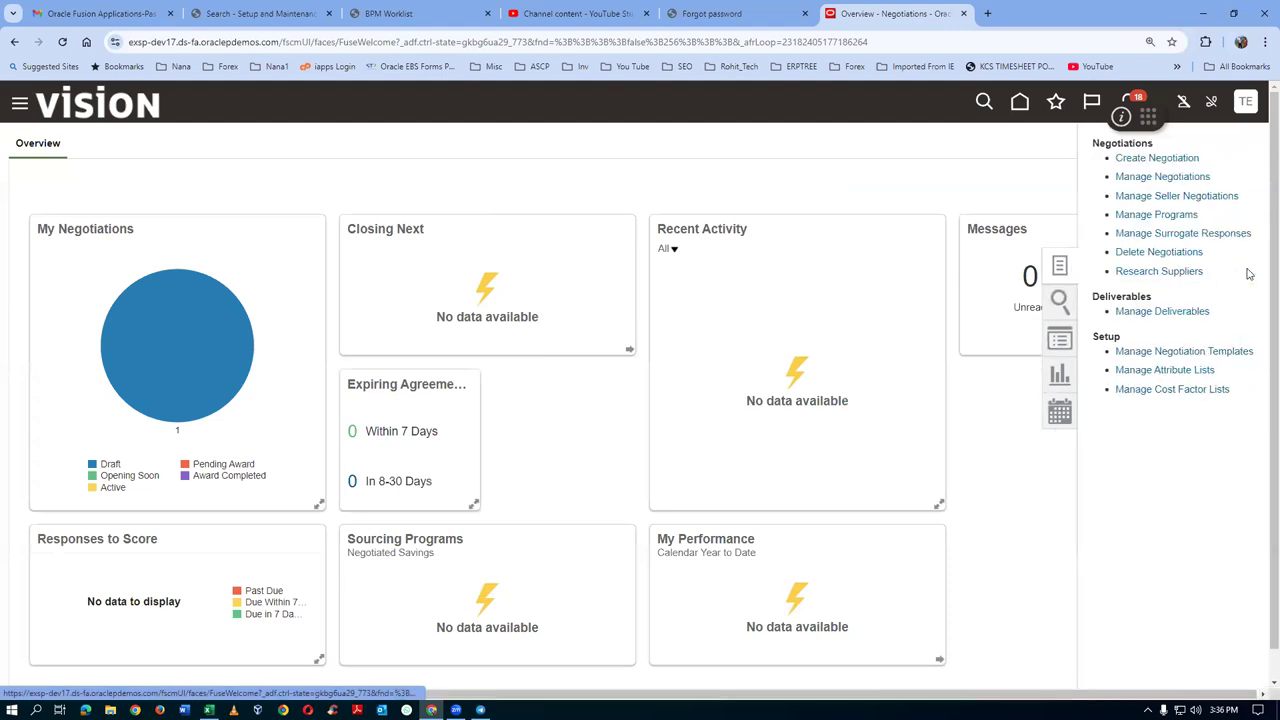
pyautogui.click(1190, 355)
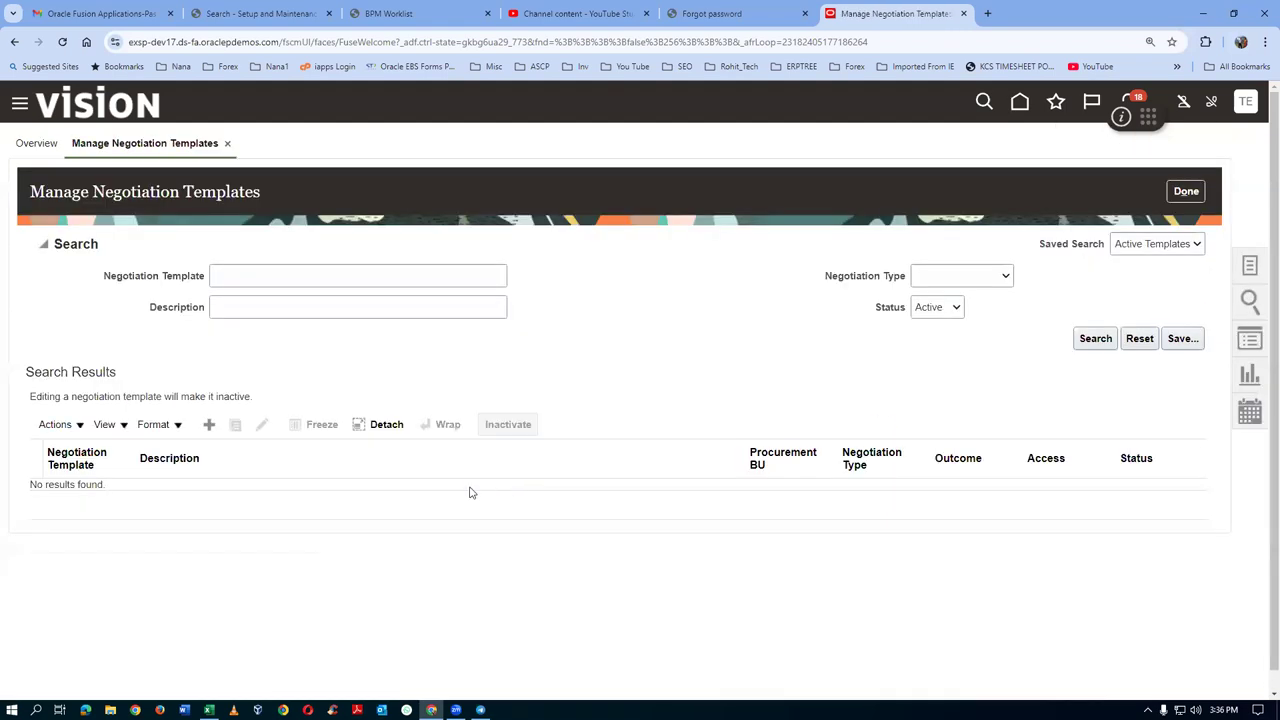
# Search negotiation templates for t011, then change the search term to t012
pyautogui.click(237, 276)
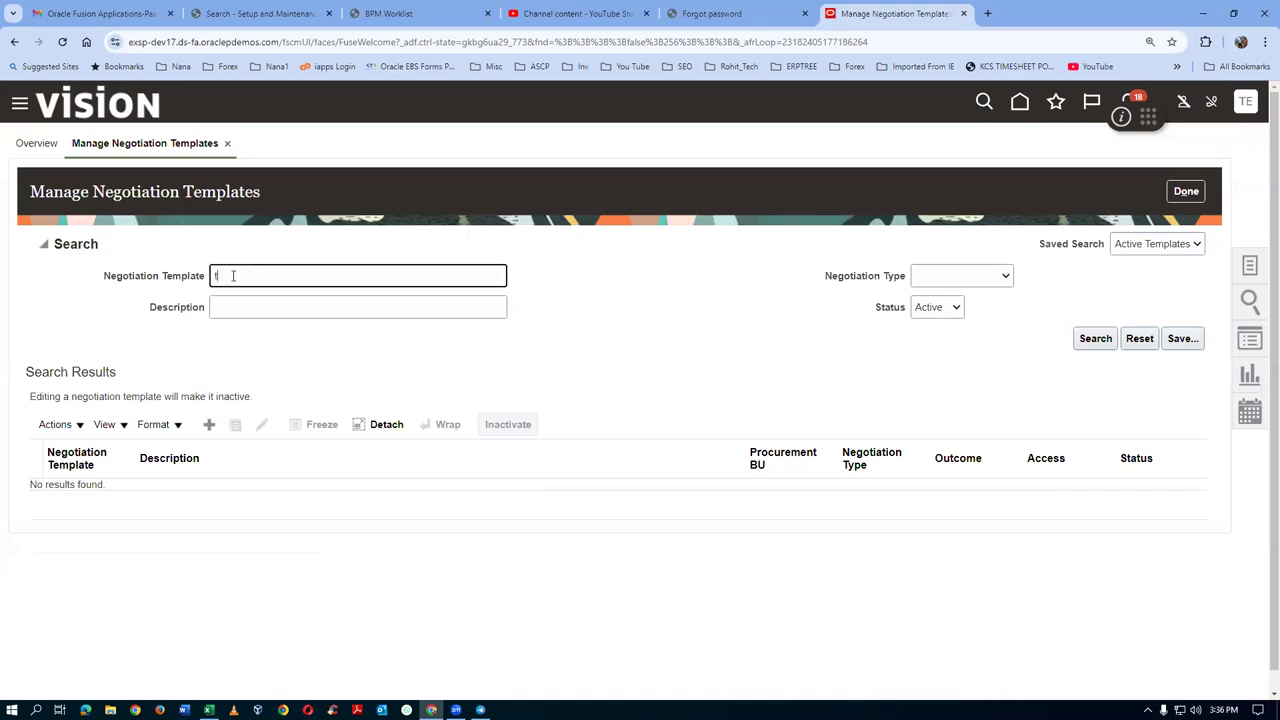
pyautogui.click(1095, 338)
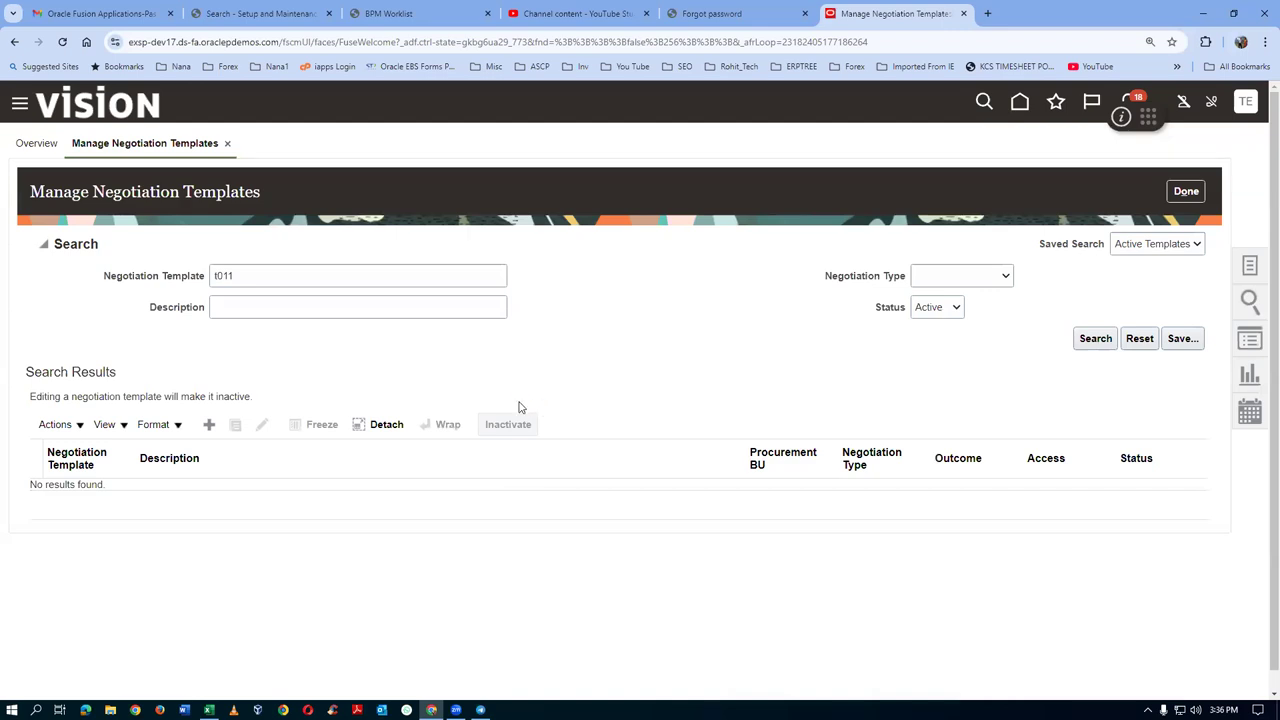
pyautogui.click(243, 276)
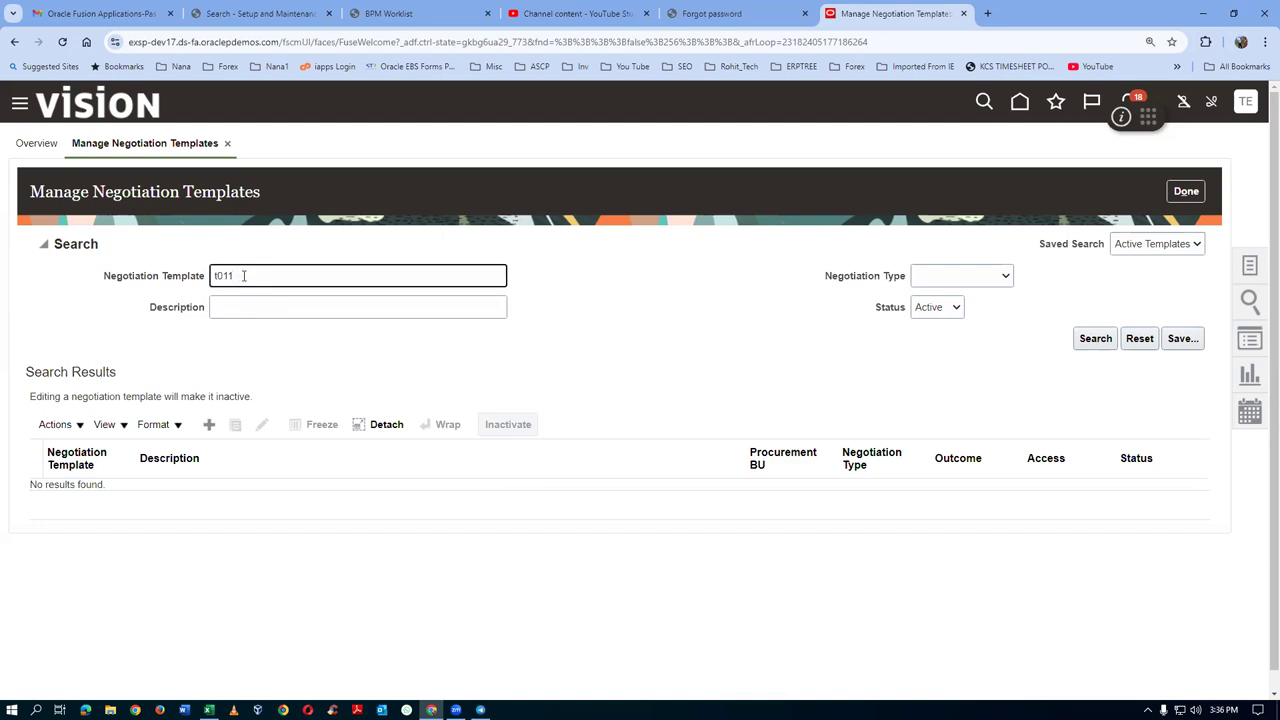
pyautogui.press('BackSpace')
pyautogui.write('2')
# Search templates matching t0, then close the page back to the Negotiations Overview
pyautogui.hotkey('ctrl', 'a')
pyautogui.write('t0')
pyautogui.click(1105, 338)
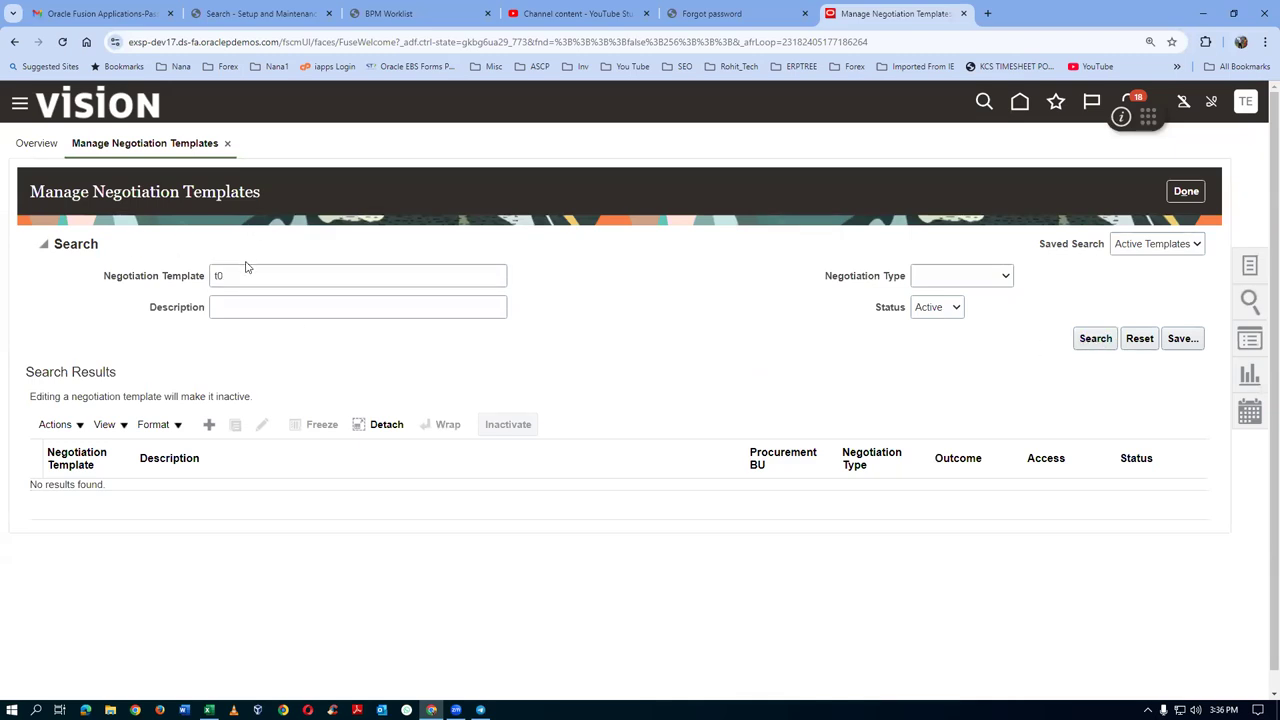
pyautogui.moveTo(246, 277); pyautogui.dragTo(133, 293)
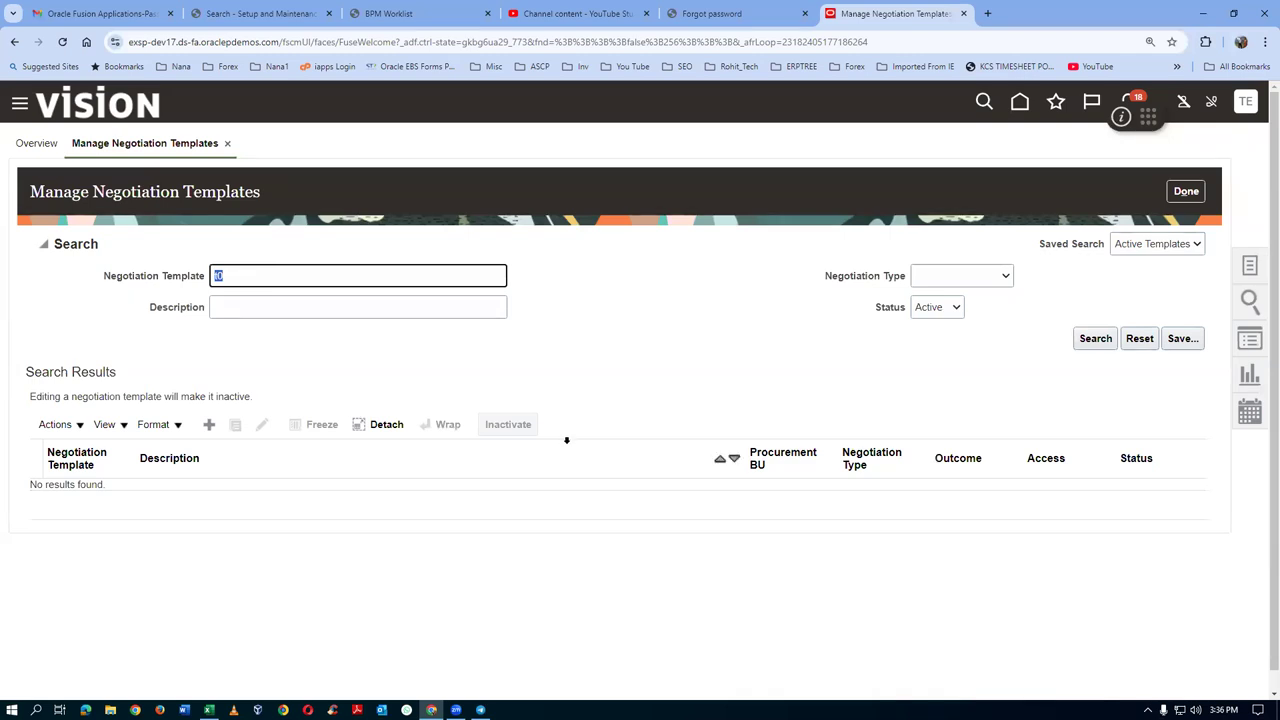
pyautogui.click(1185, 191)
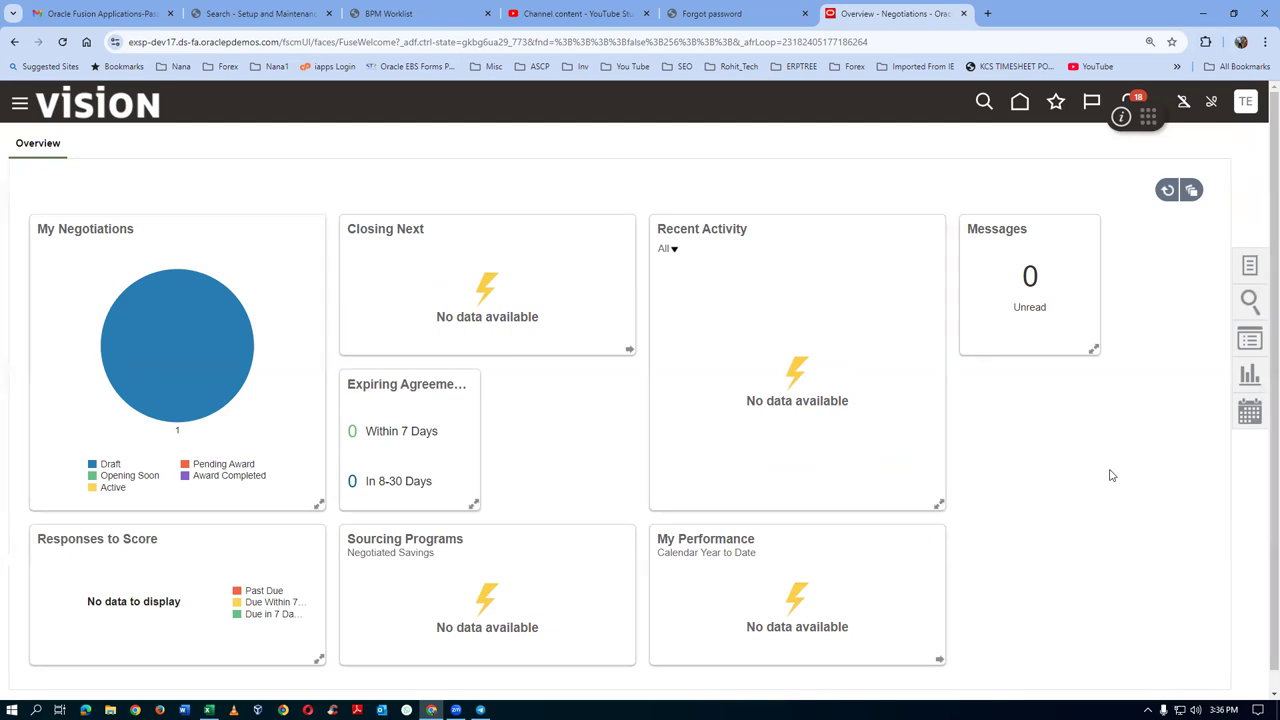
# Sign out from the user menu and sign back in with another user's credentials
pyautogui.click(1250, 266)
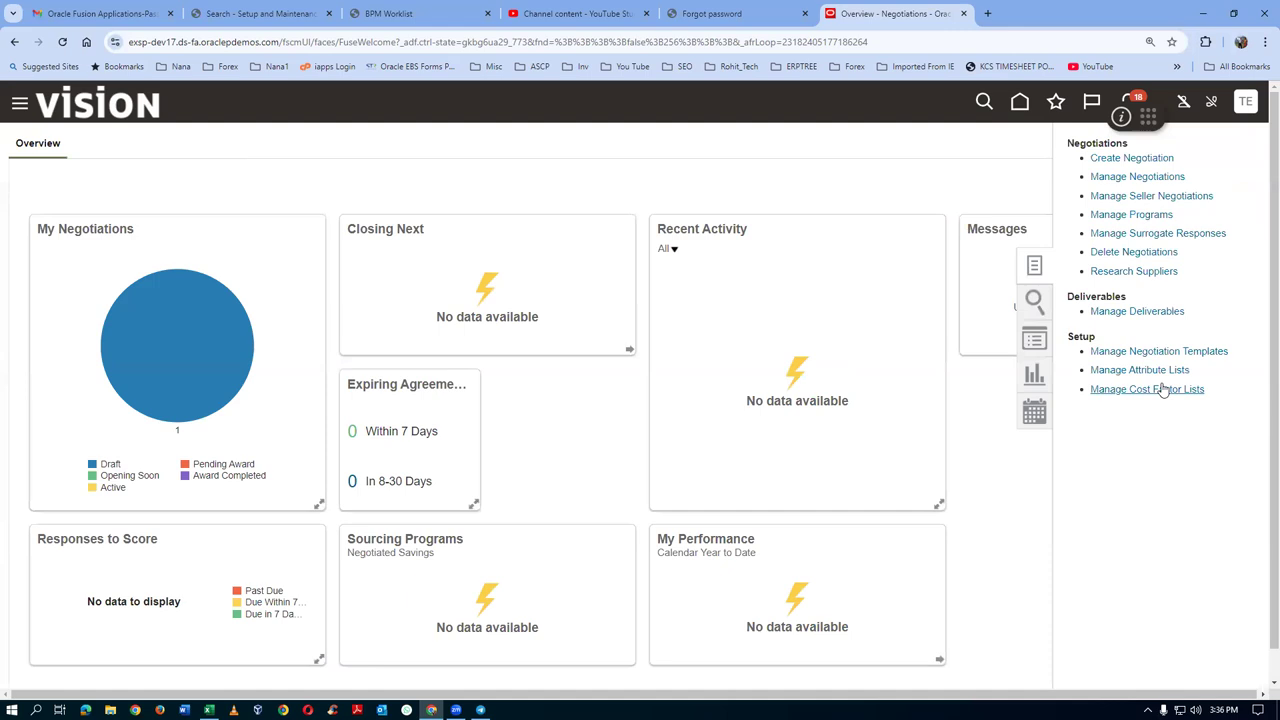
pyautogui.click(1248, 110)
pyautogui.click(1247, 108)
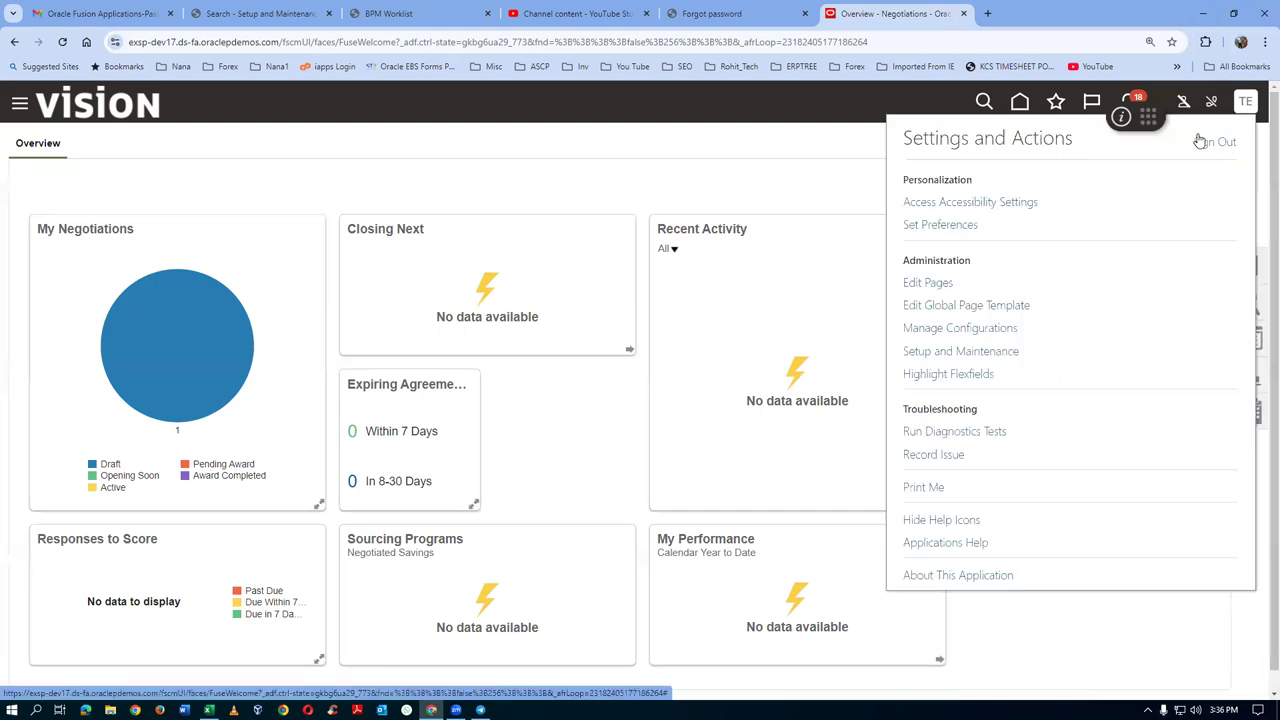
pyautogui.click(1214, 145)
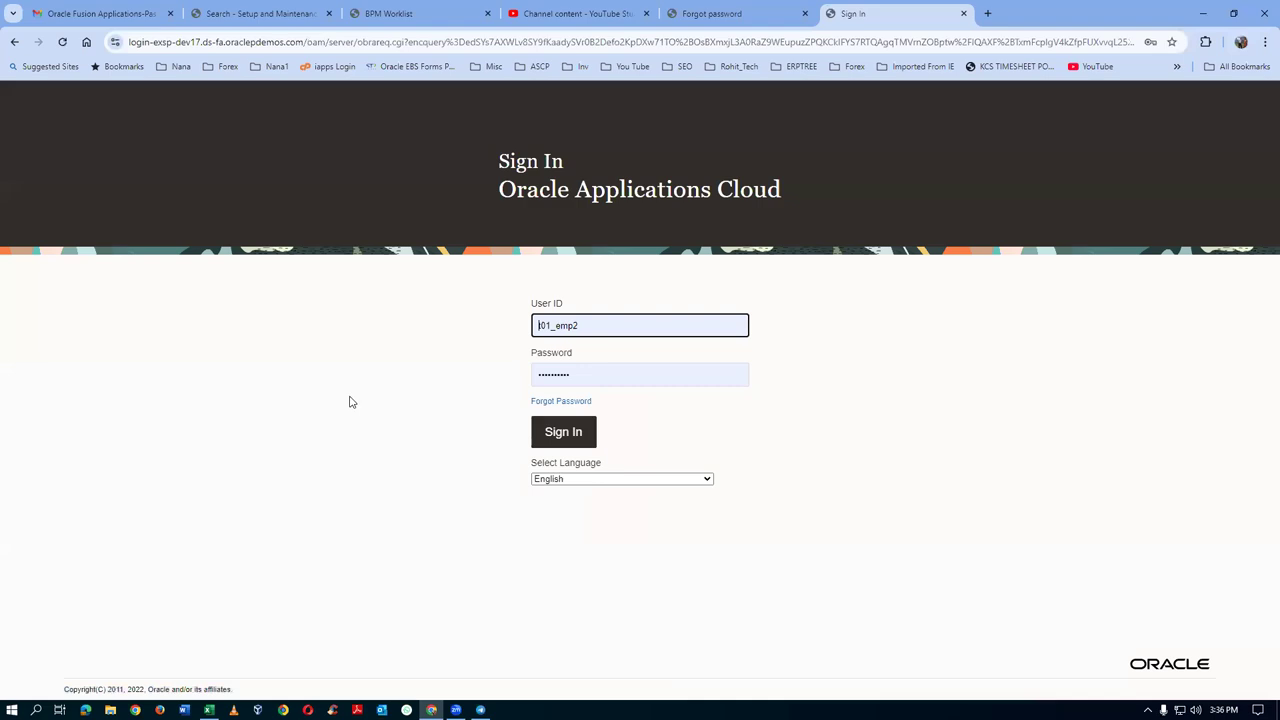
pyautogui.click(565, 444)
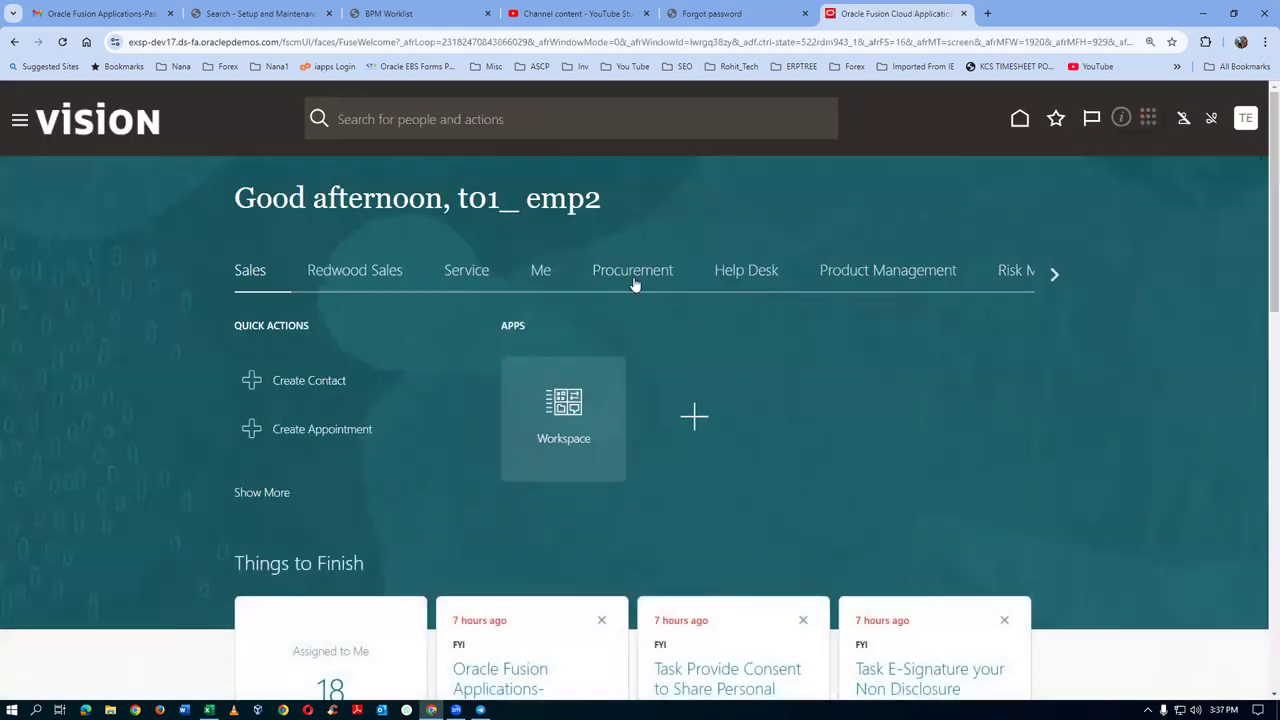
# Go from Procurement to the Negotiations work area and open Manage Negotiation Templates
pyautogui.click(633, 285)
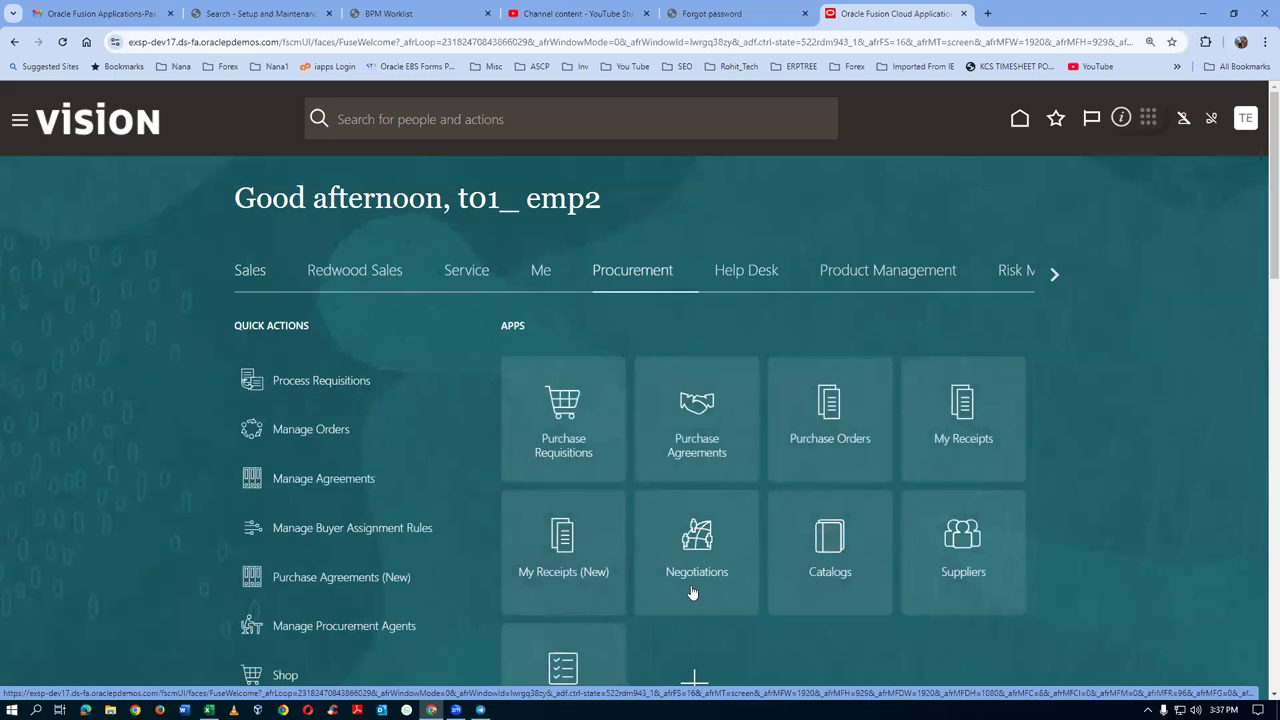
pyautogui.click(691, 591)
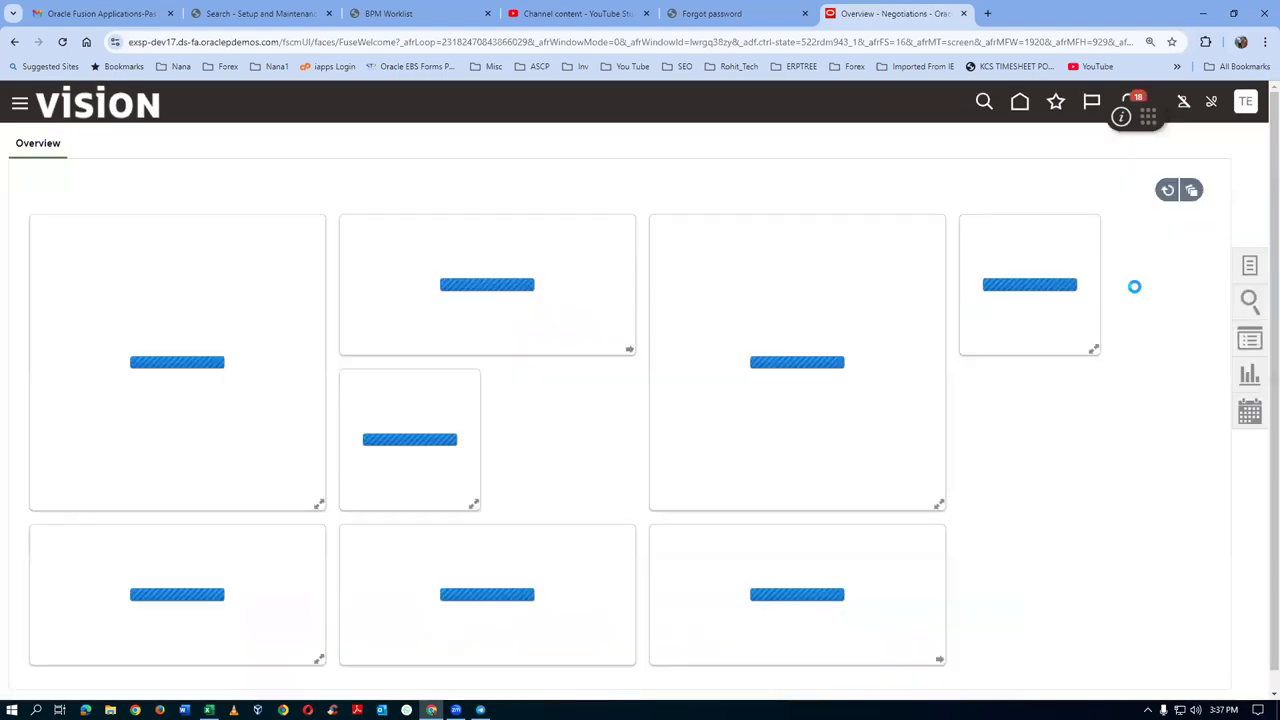
pyautogui.click(1250, 265)
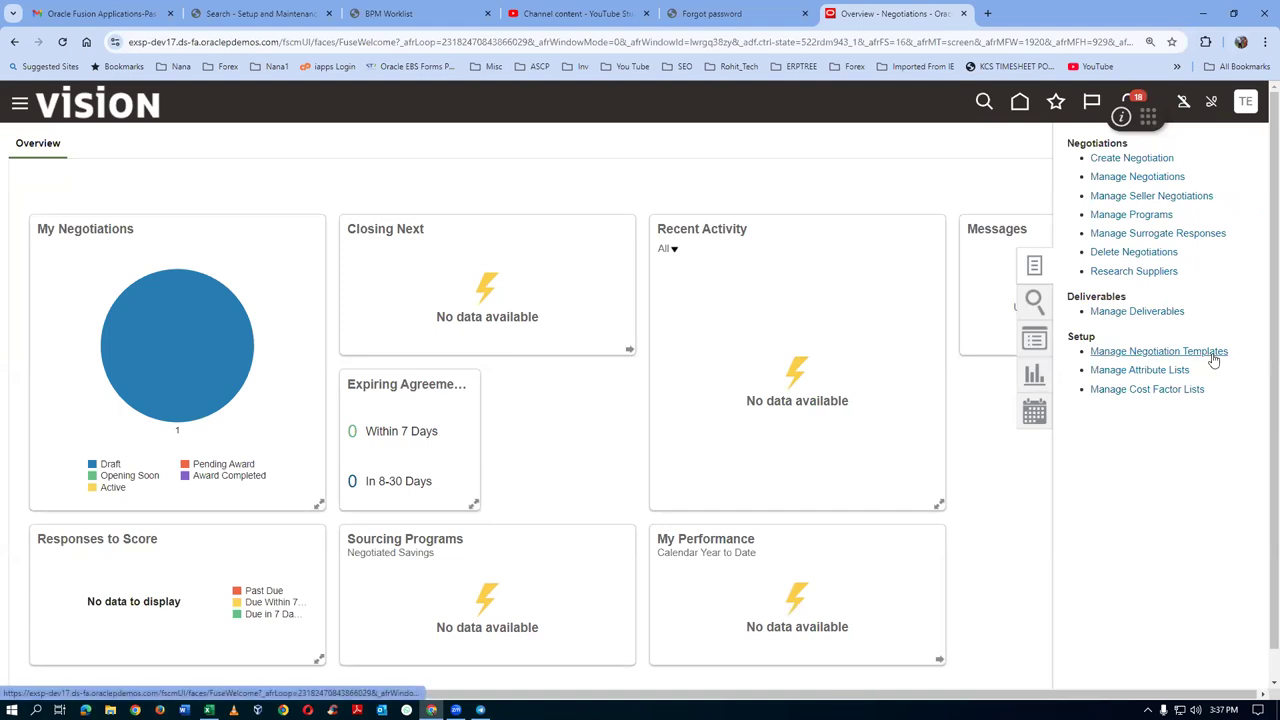
pyautogui.click(1213, 358)
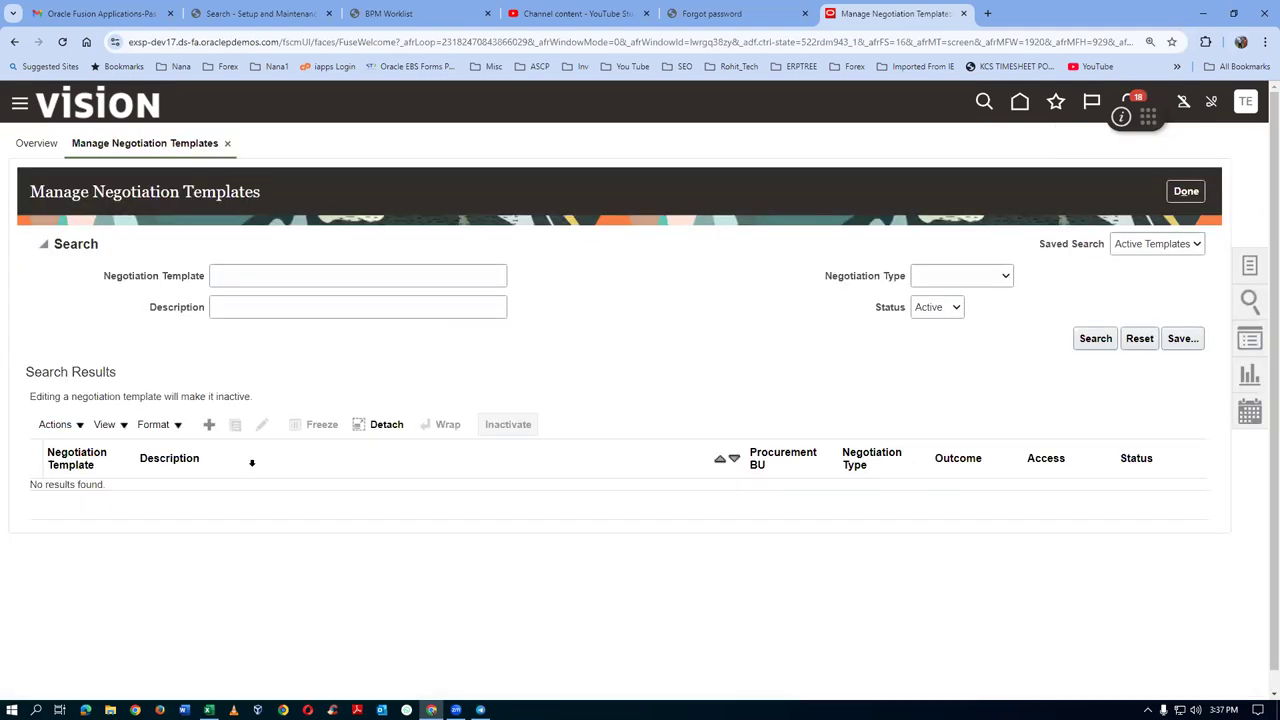
# Search templates by name for t0, then t01
pyautogui.click(246, 274)
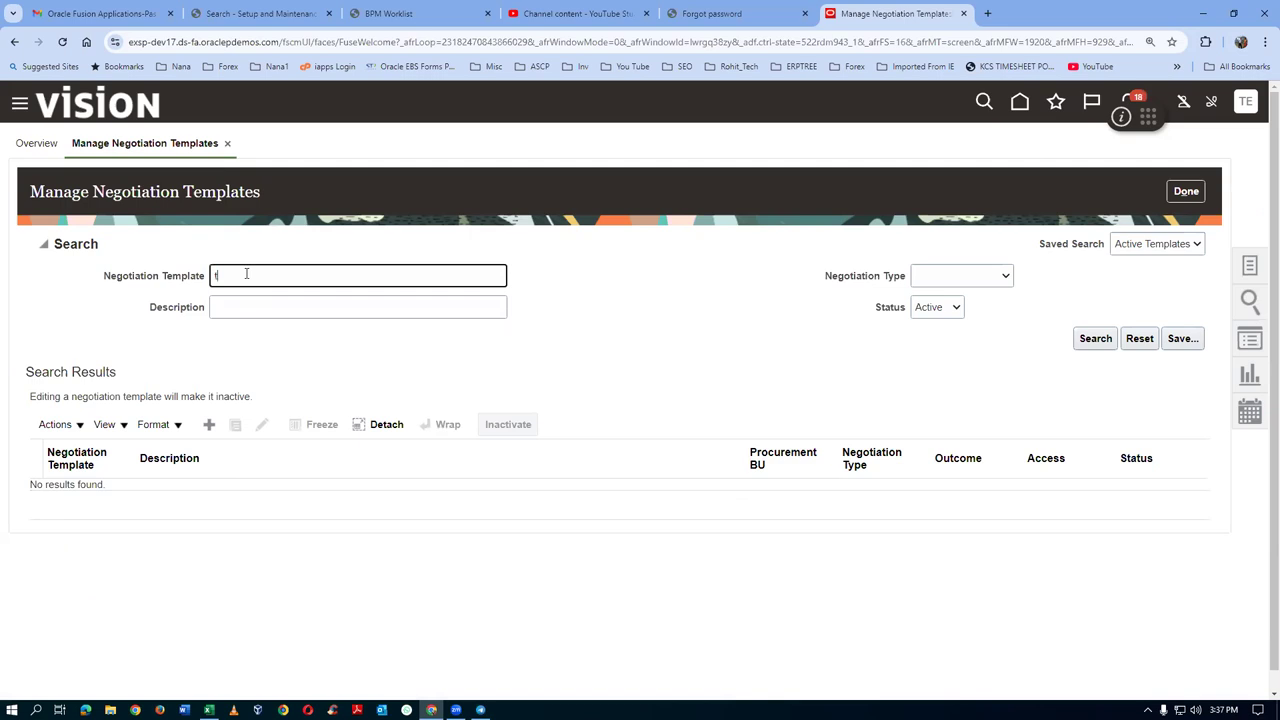
pyautogui.click(1094, 340)
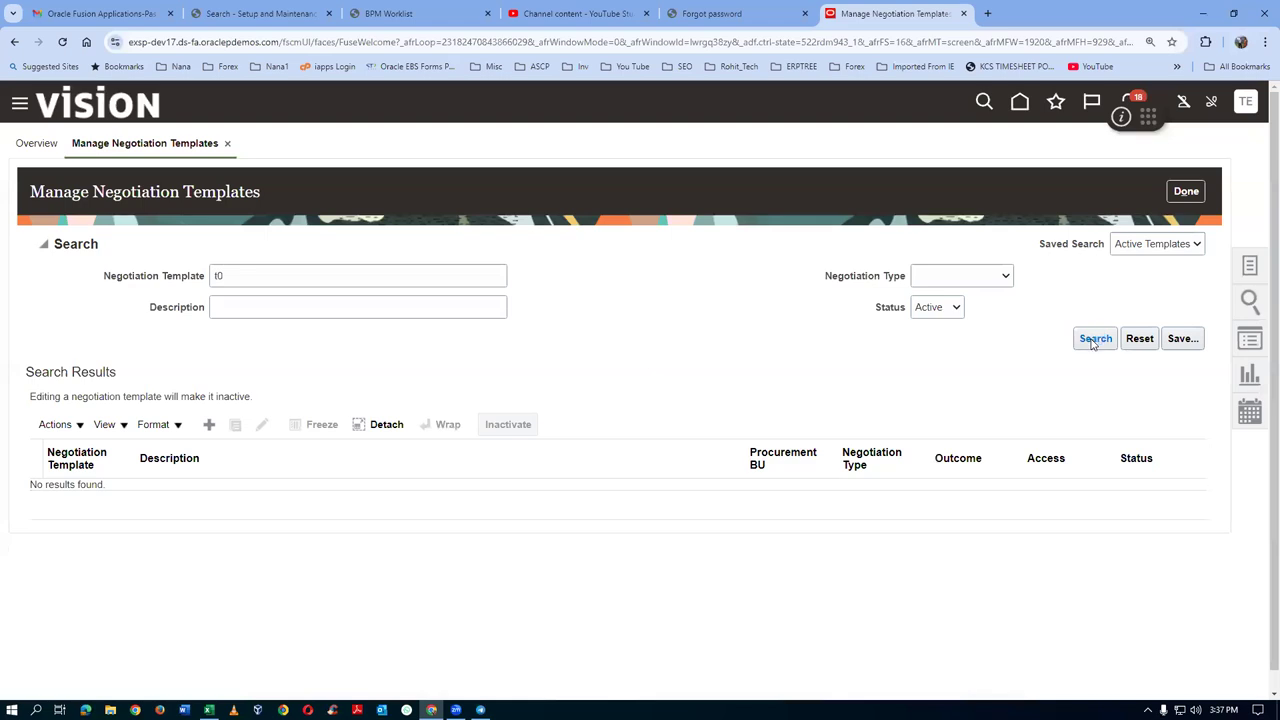
pyautogui.click(234, 267)
pyautogui.write('1')
pyautogui.click(1098, 340)
# Search for Negotiation Type t011_RFQ with no name filter, find none, and return to the overview
pyautogui.click(968, 282)
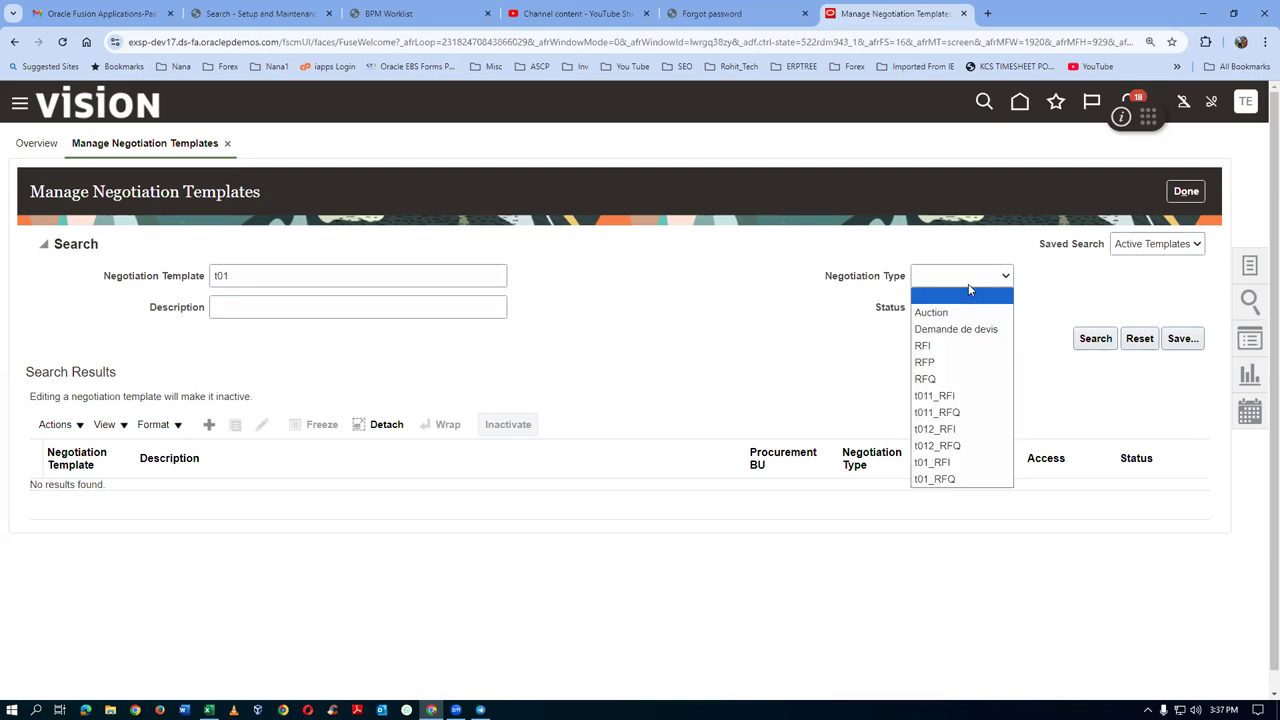
pyautogui.click(950, 413)
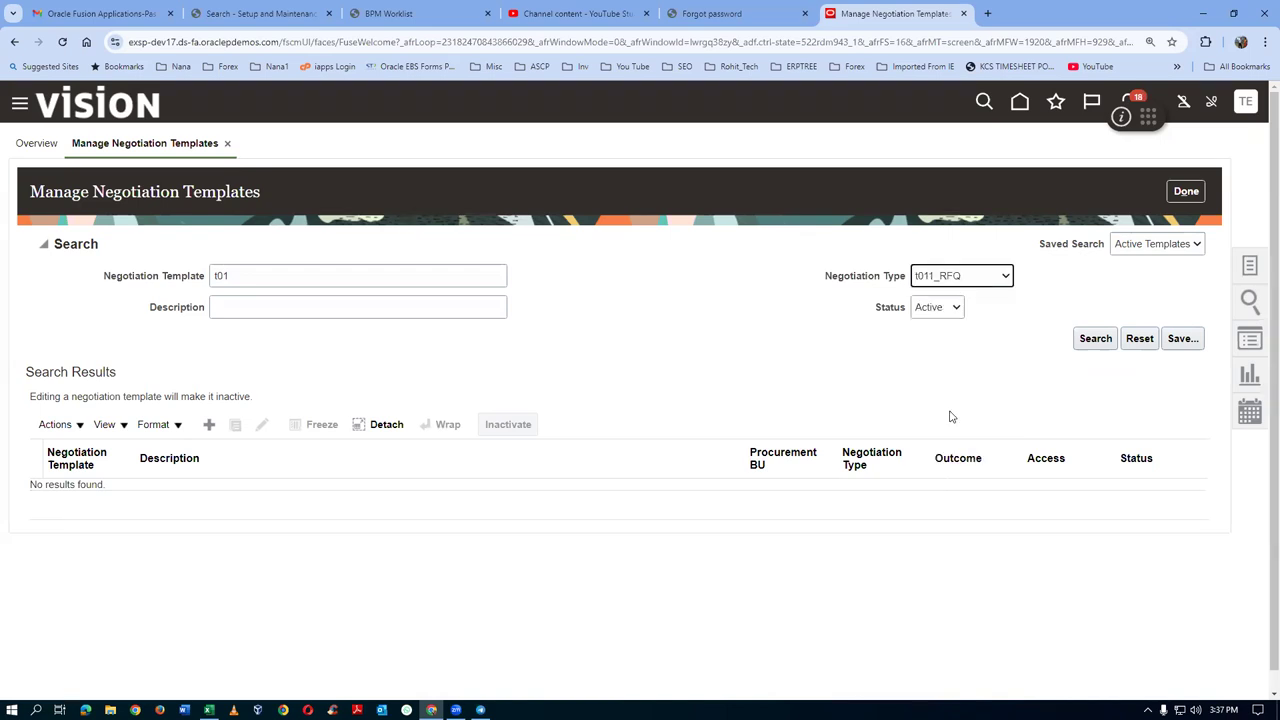
pyautogui.doubleClick(233, 276)
pyautogui.press('BackSpace')
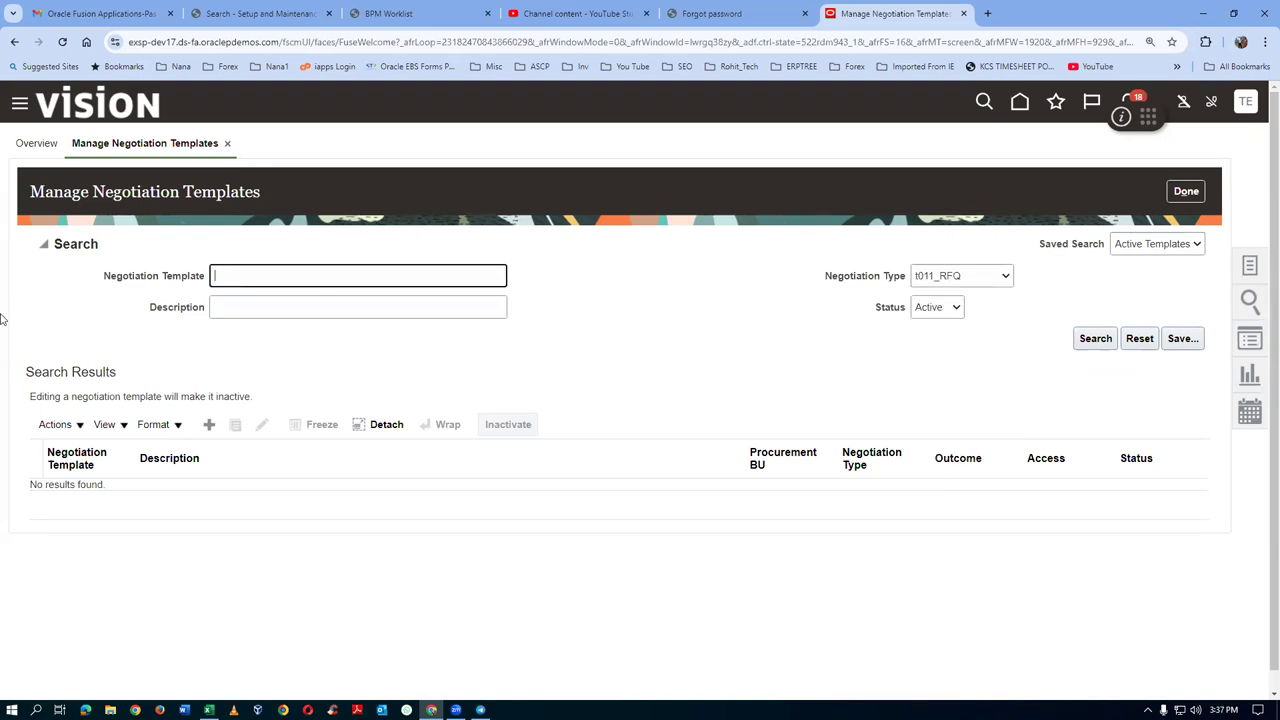
pyautogui.click(1094, 340)
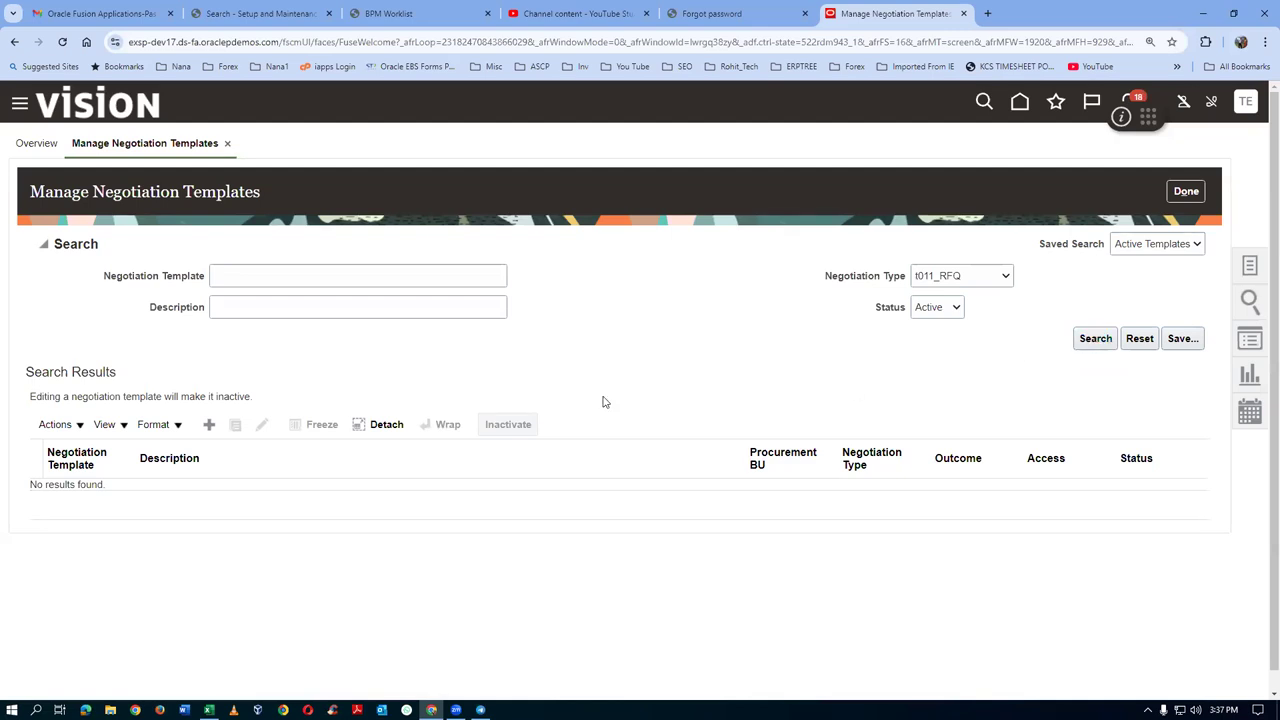
pyautogui.click(310, 278)
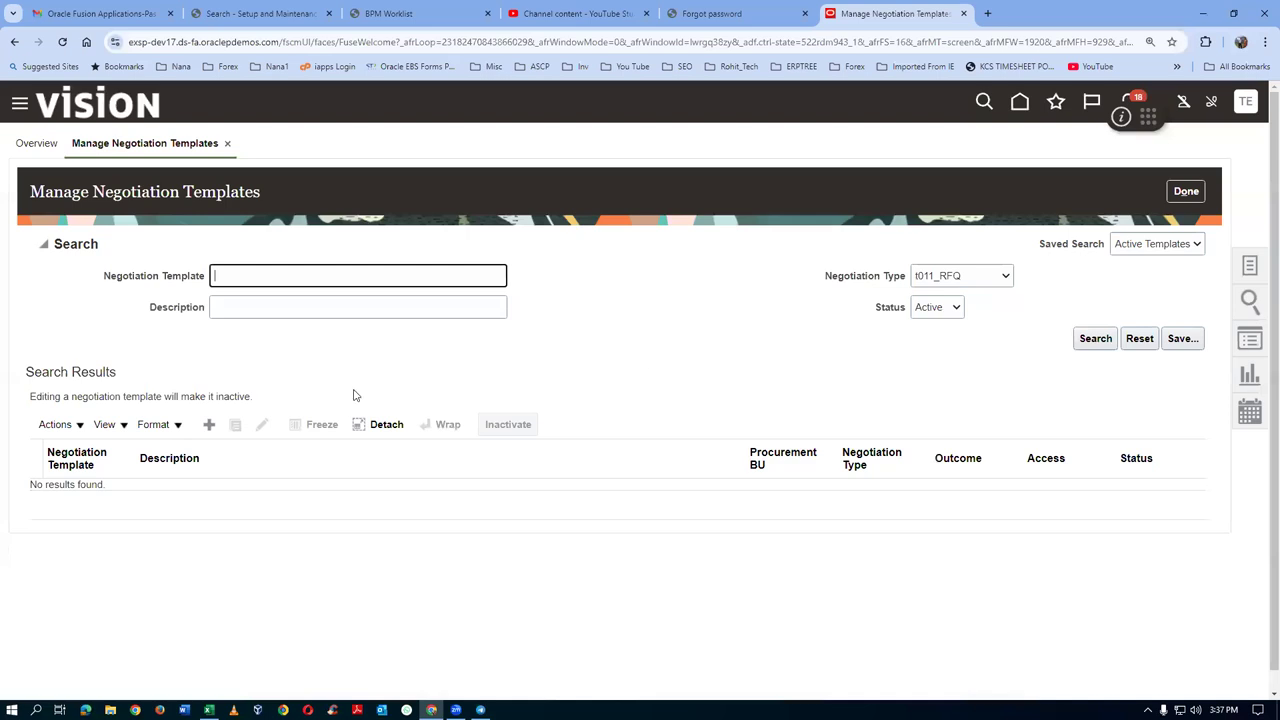
pyautogui.click(1186, 191)
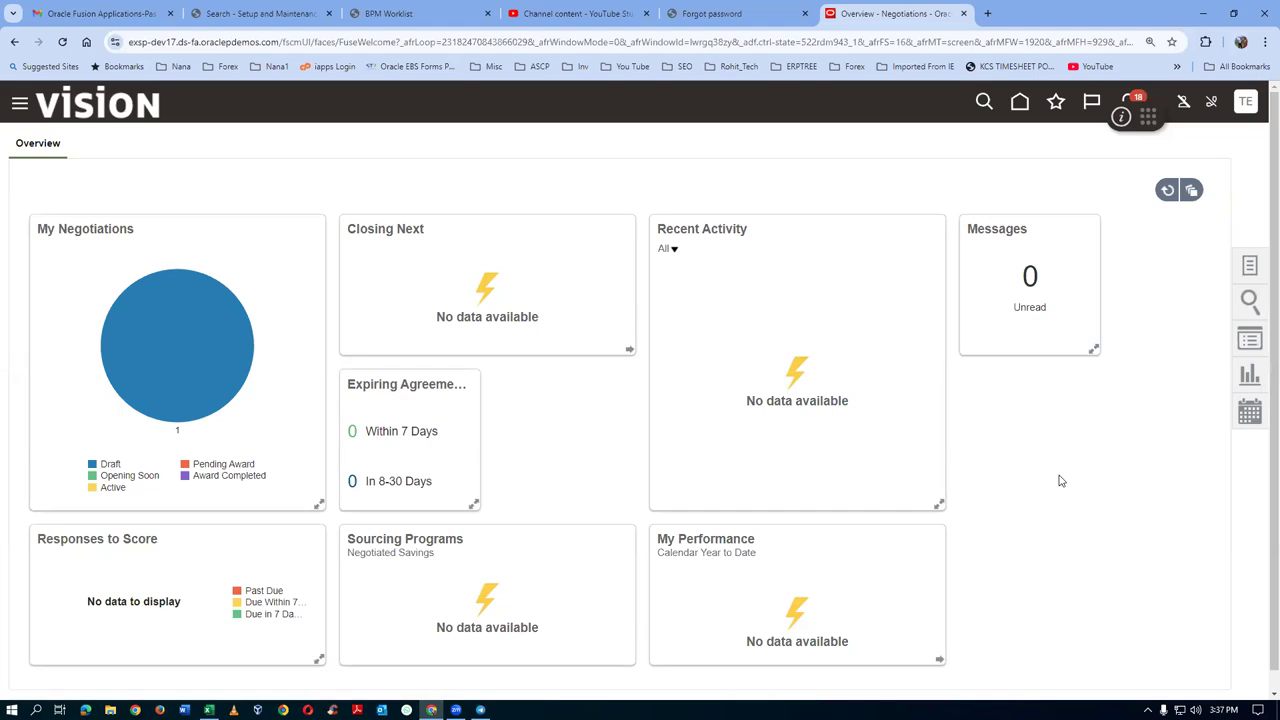
pyautogui.click(1250, 266)
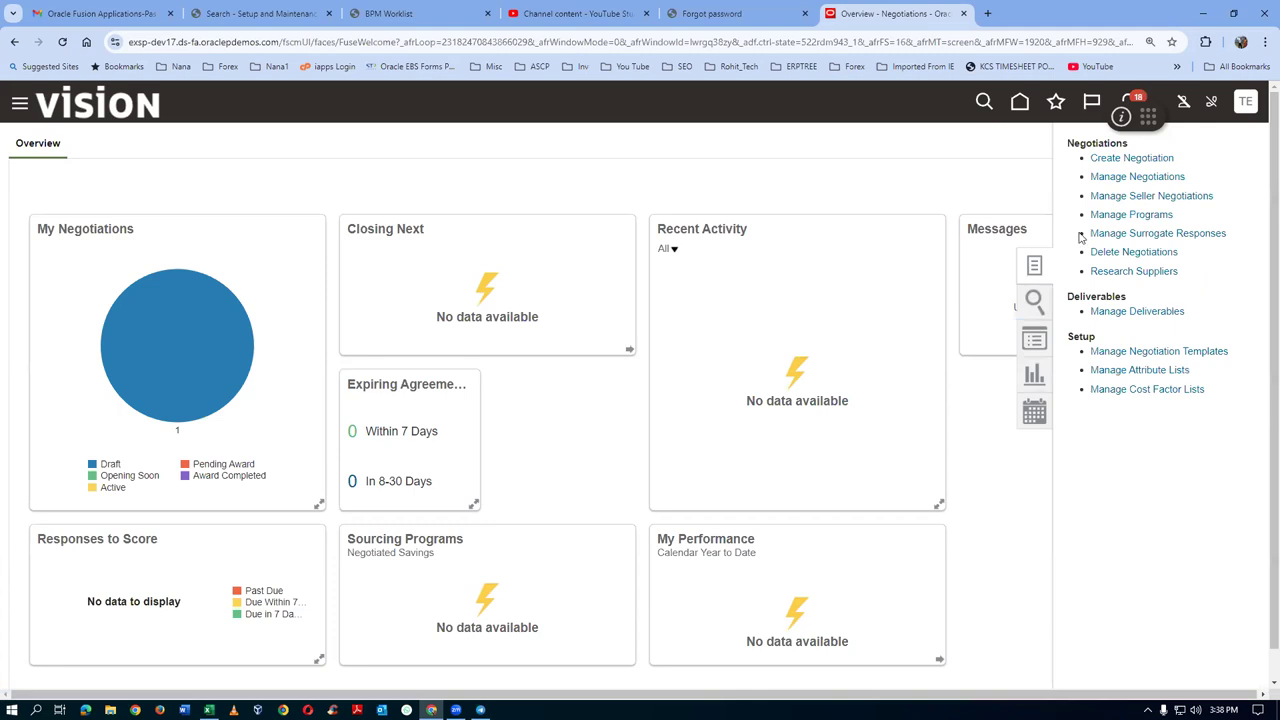
# Start a t01_RFQ negotiation, find no template in the search, and cancel the creation
pyautogui.click(1158, 158)
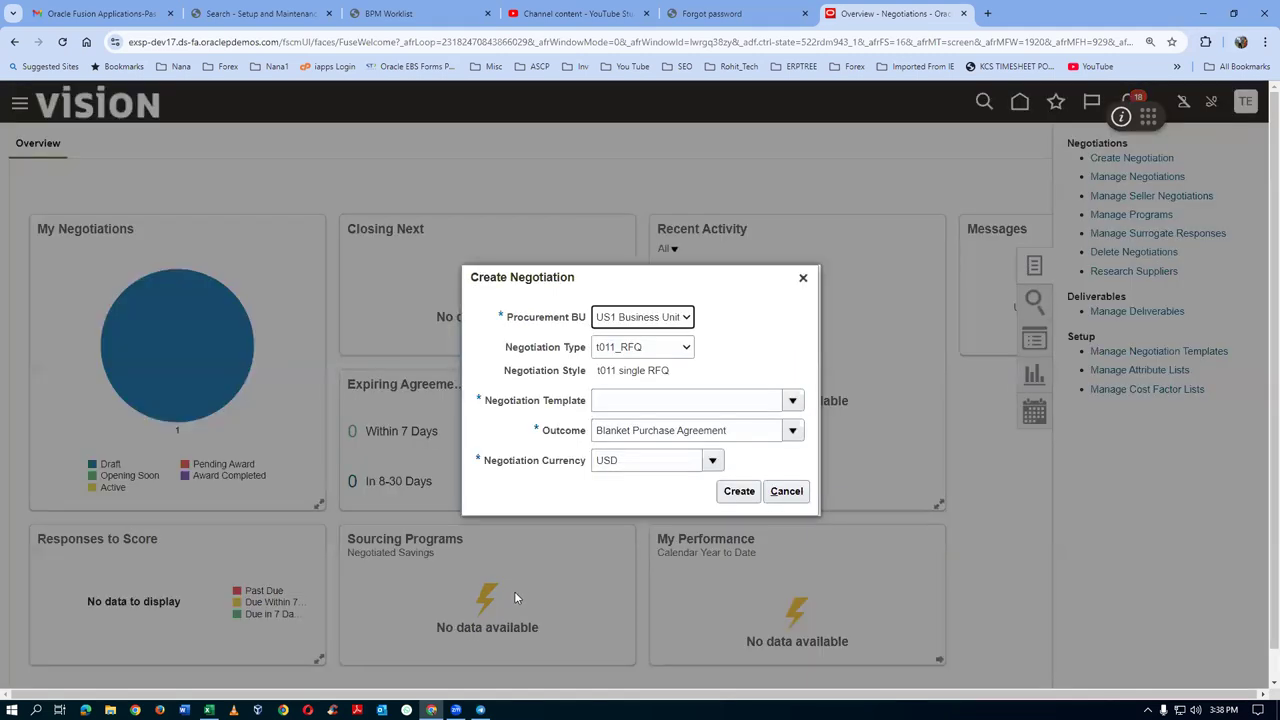
pyautogui.click(618, 348)
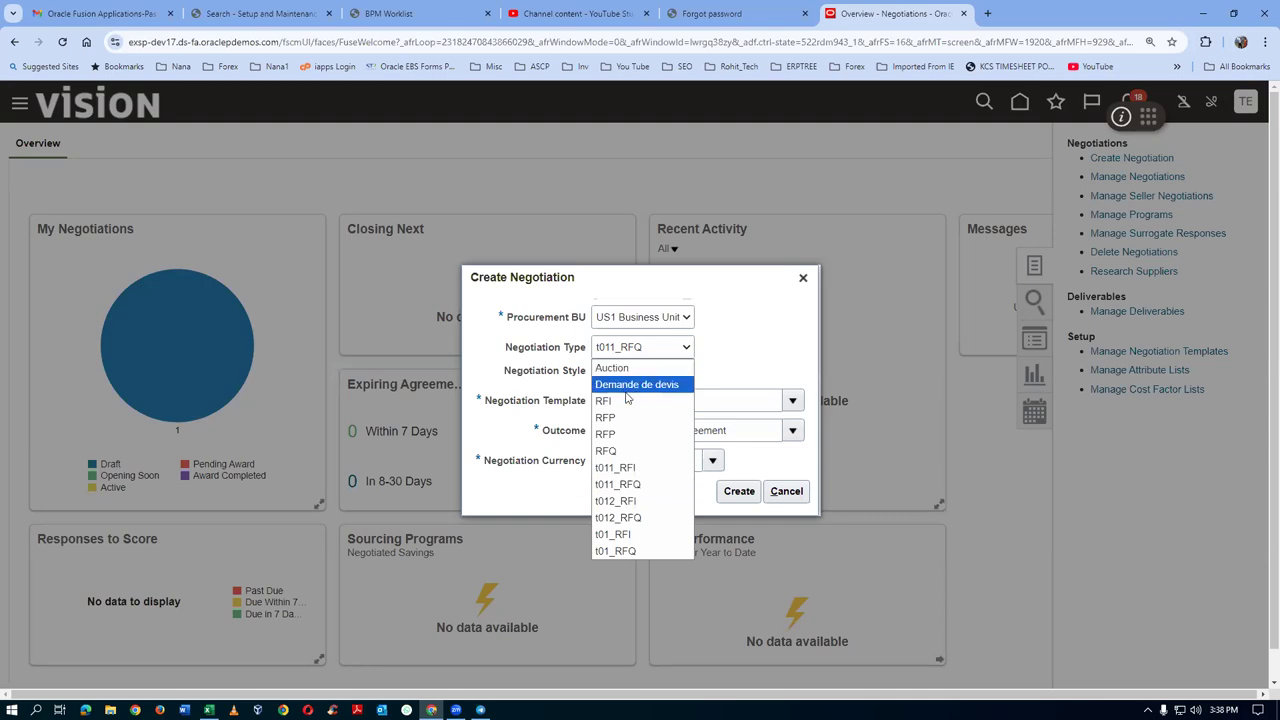
pyautogui.click(618, 551)
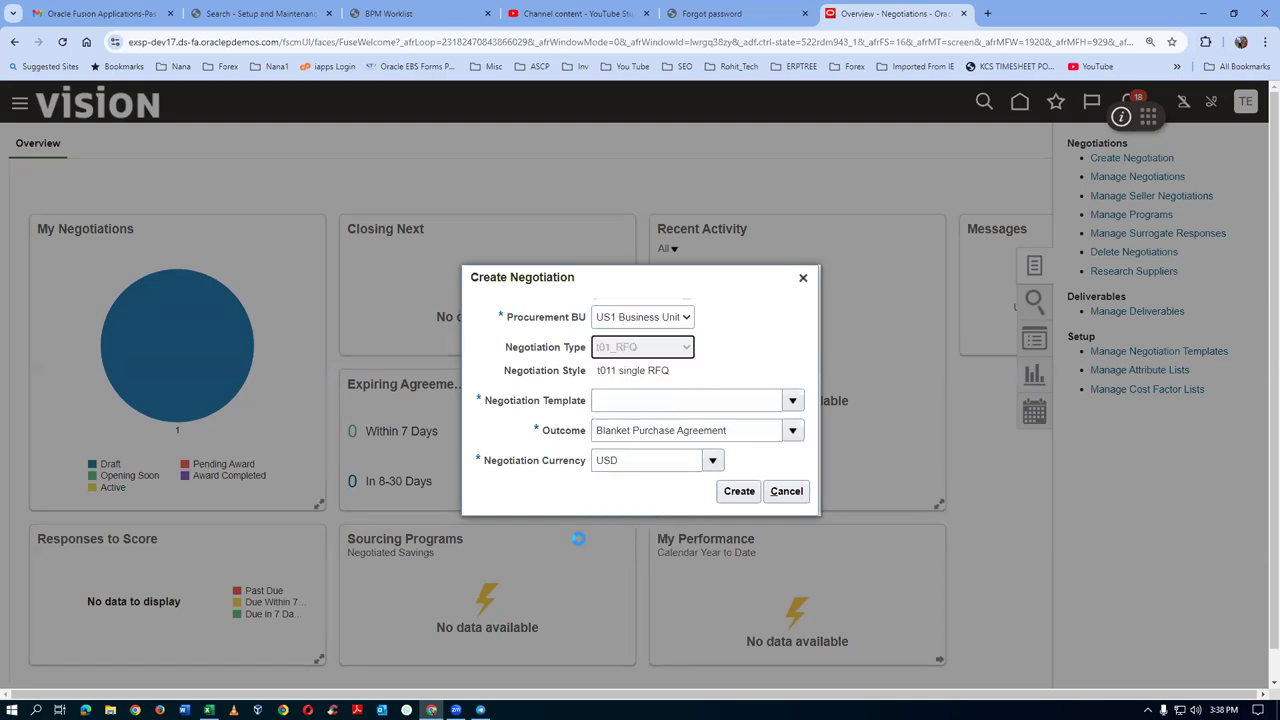
pyautogui.click(793, 402)
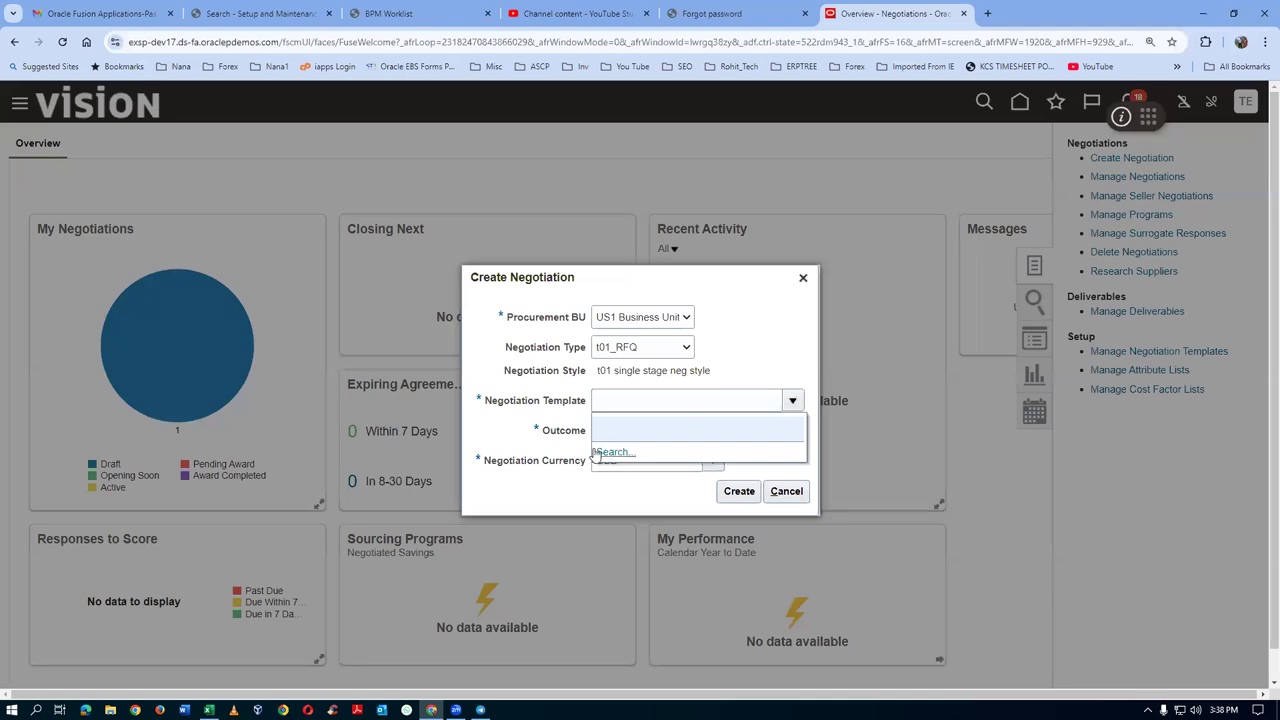
pyautogui.click(640, 430)
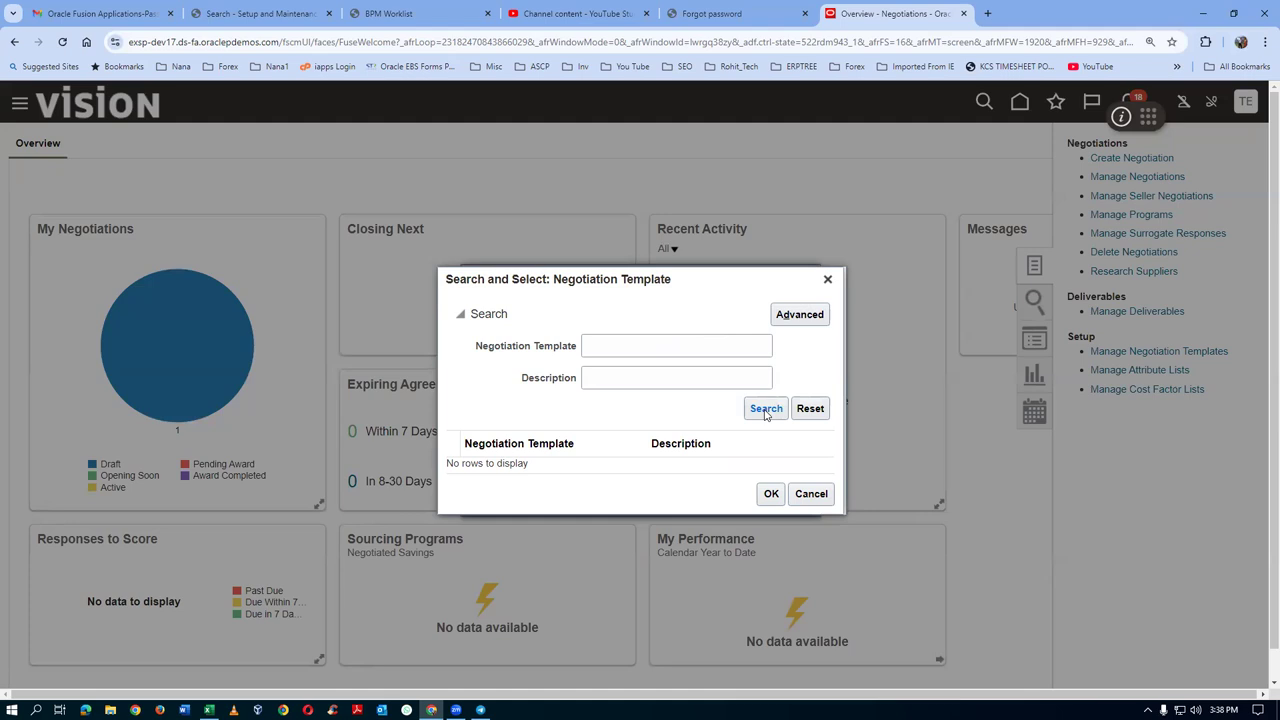
pyautogui.click(811, 494)
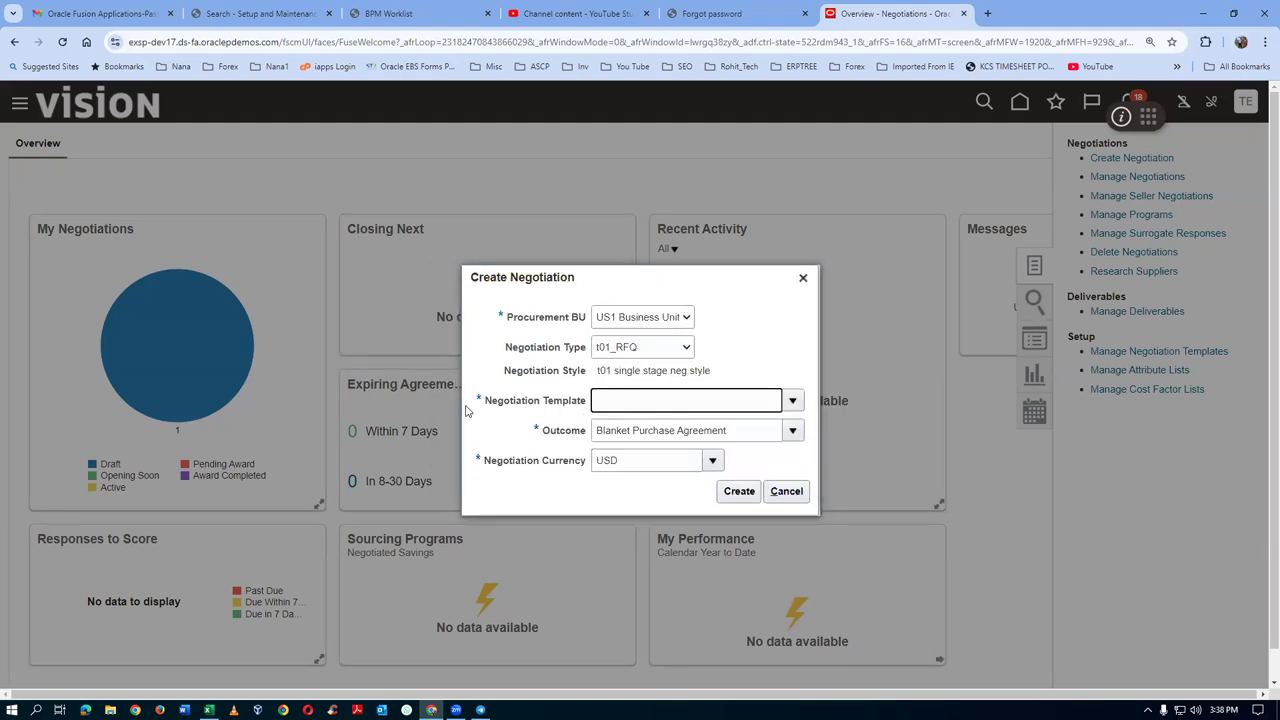
pyautogui.click(783, 491)
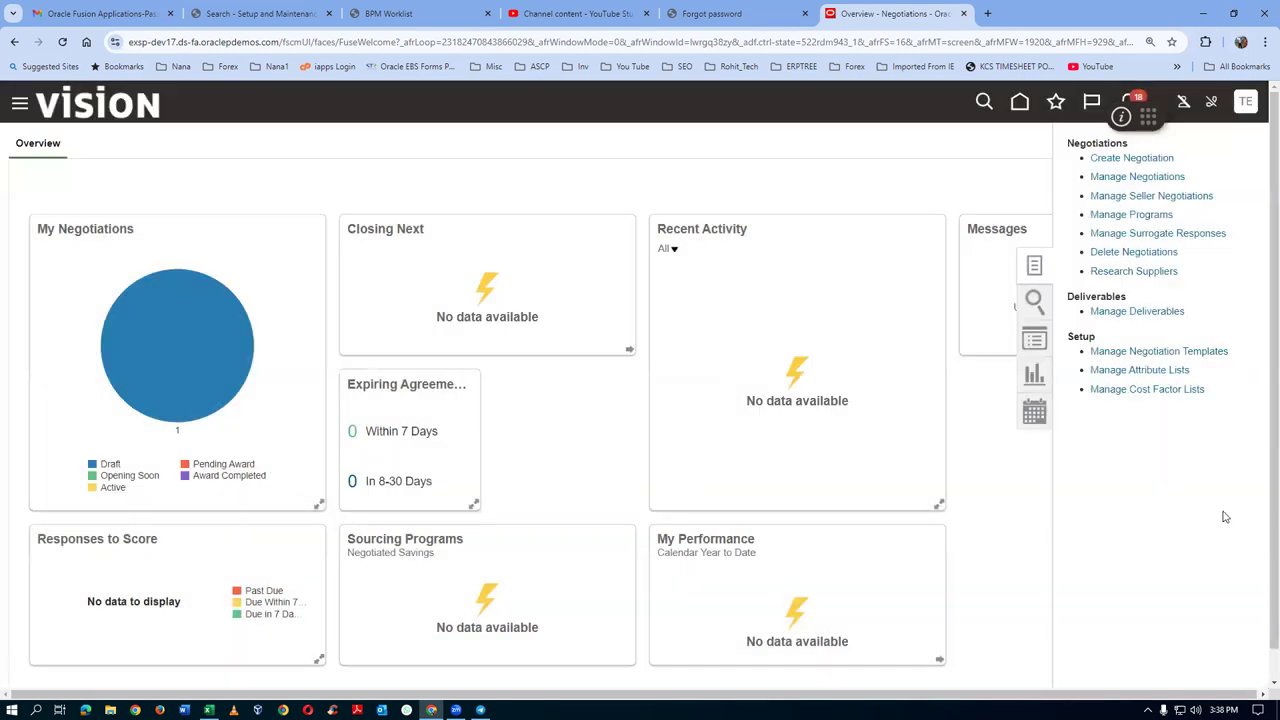
# Create a t012_RFQ template with a Purchase Order outcome and focus its Cover Page text area
pyautogui.click(1132, 356)
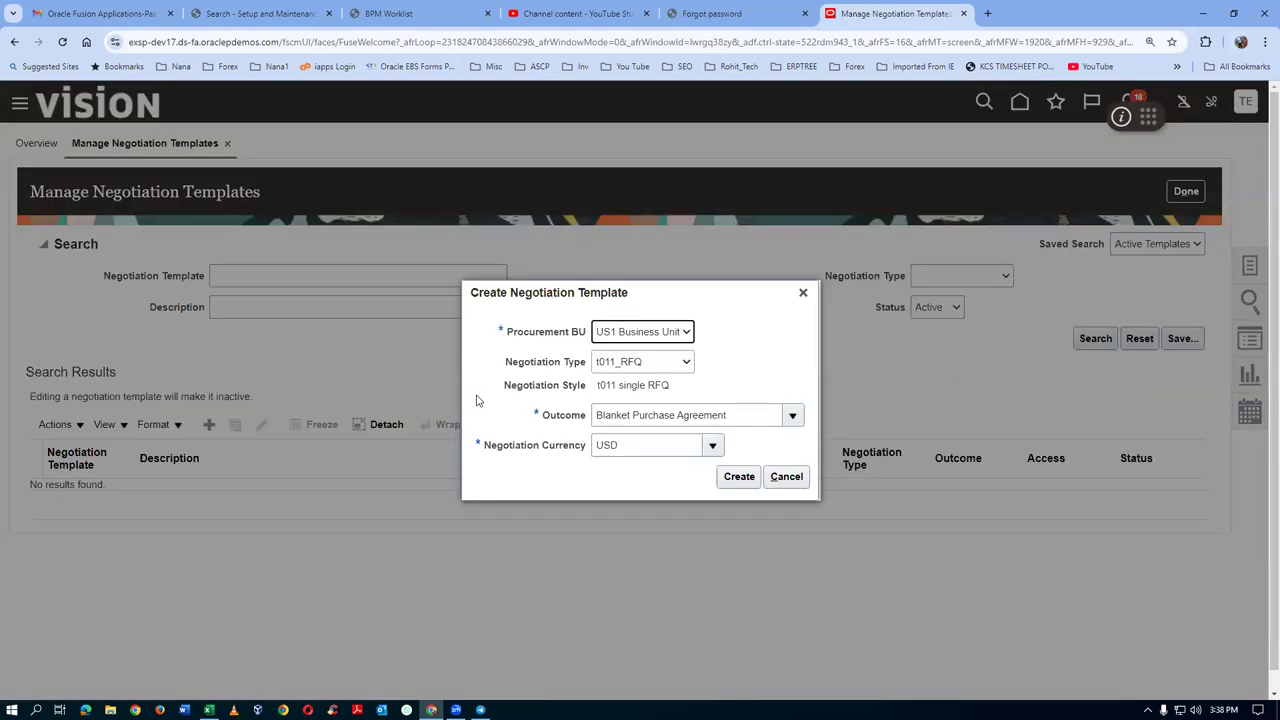
pyautogui.click(638, 366)
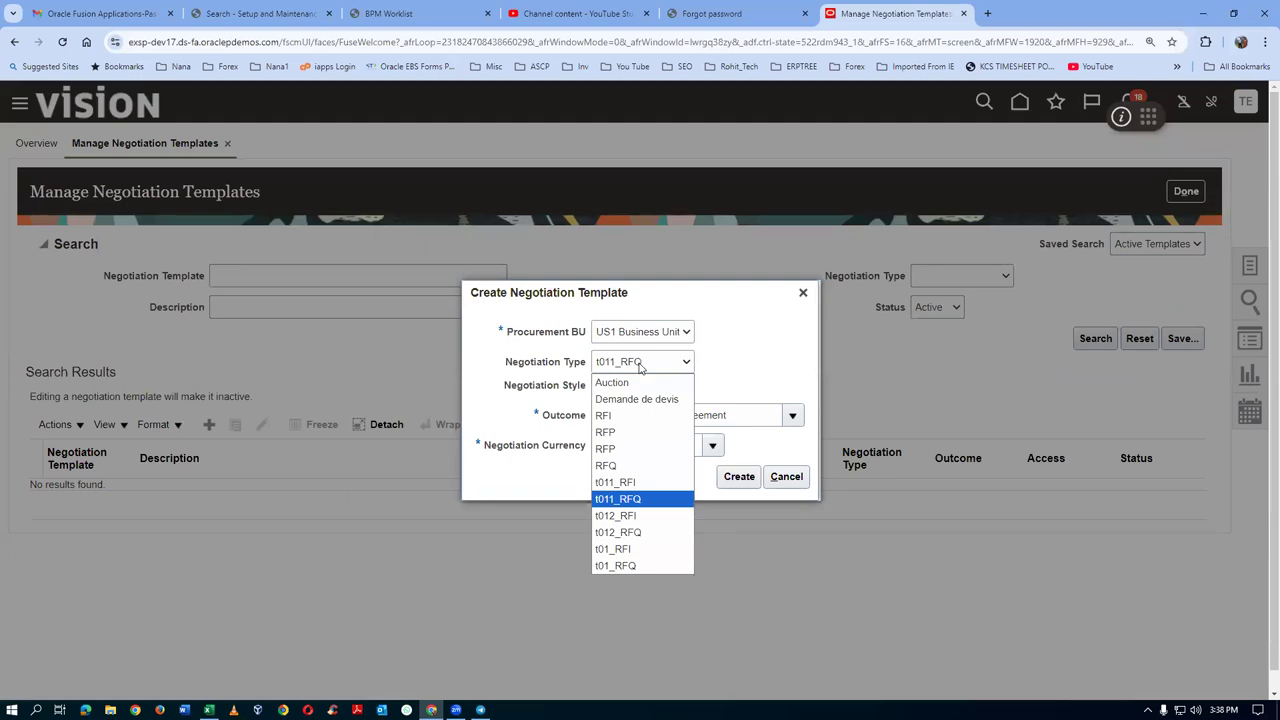
pyautogui.click(618, 530)
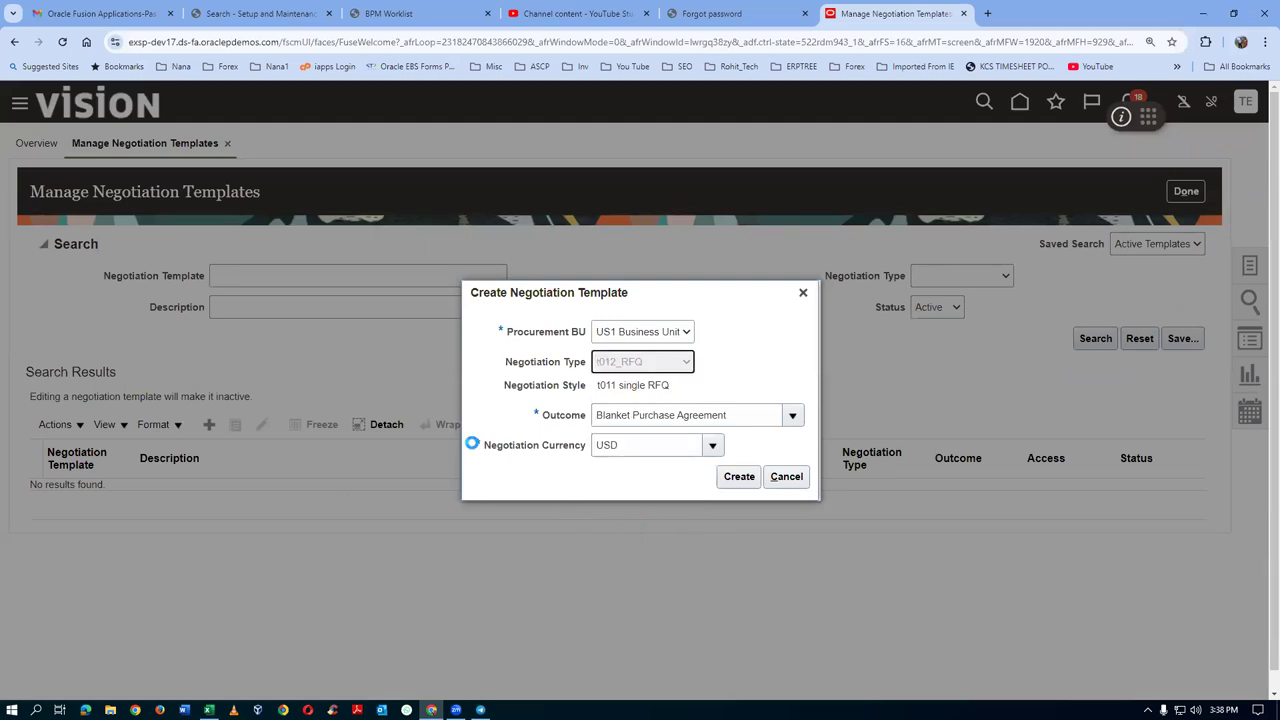
pyautogui.click(792, 416)
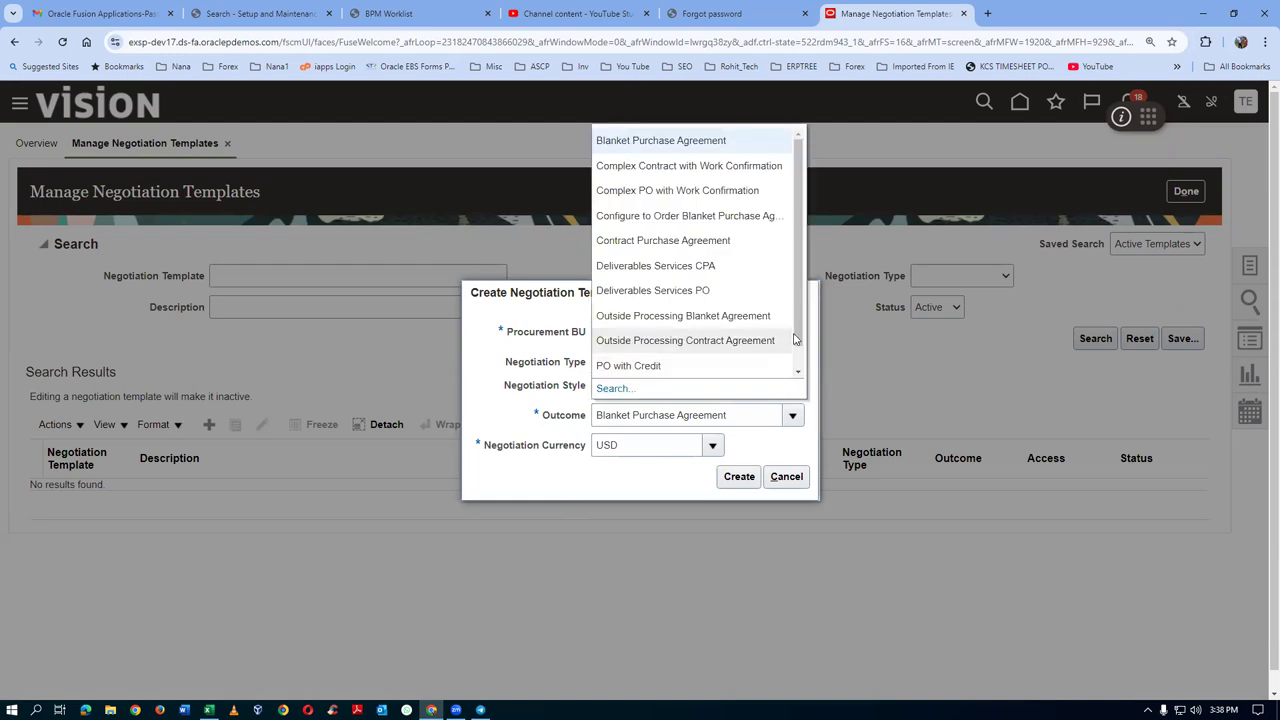
pyautogui.scroll(-1, 768, 360)
pyautogui.click(740, 364)
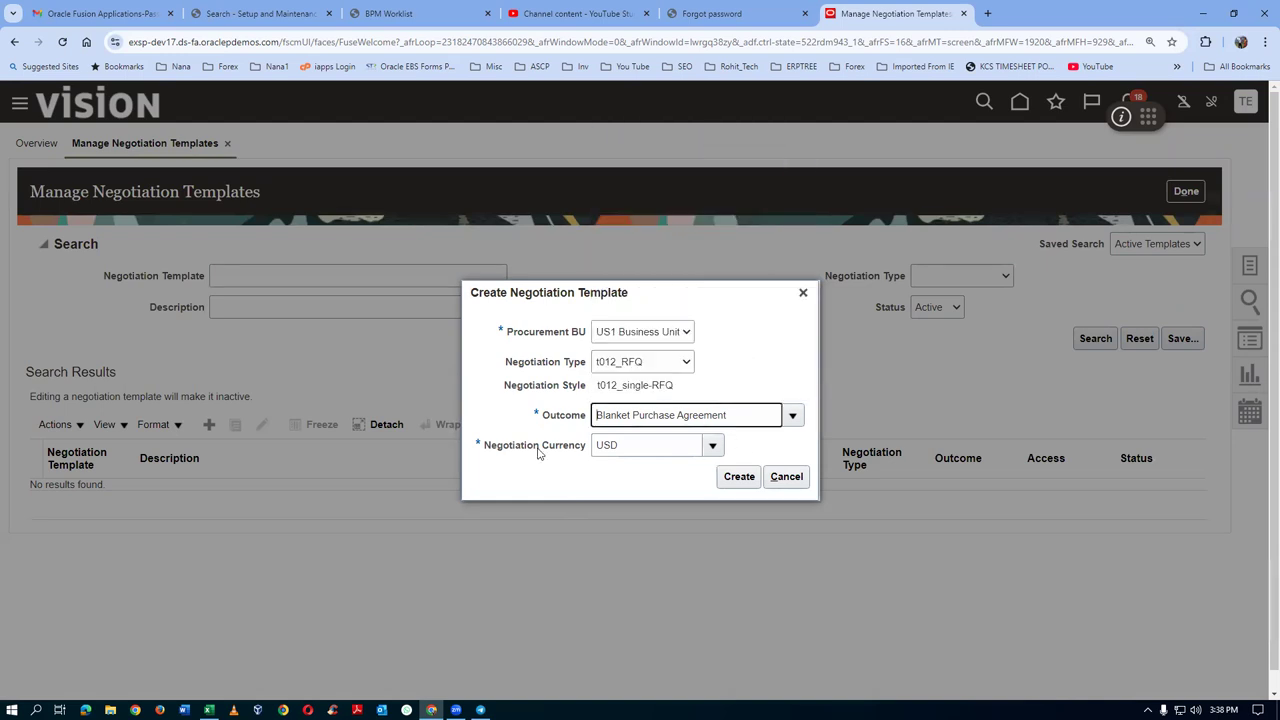
pyautogui.click(728, 479)
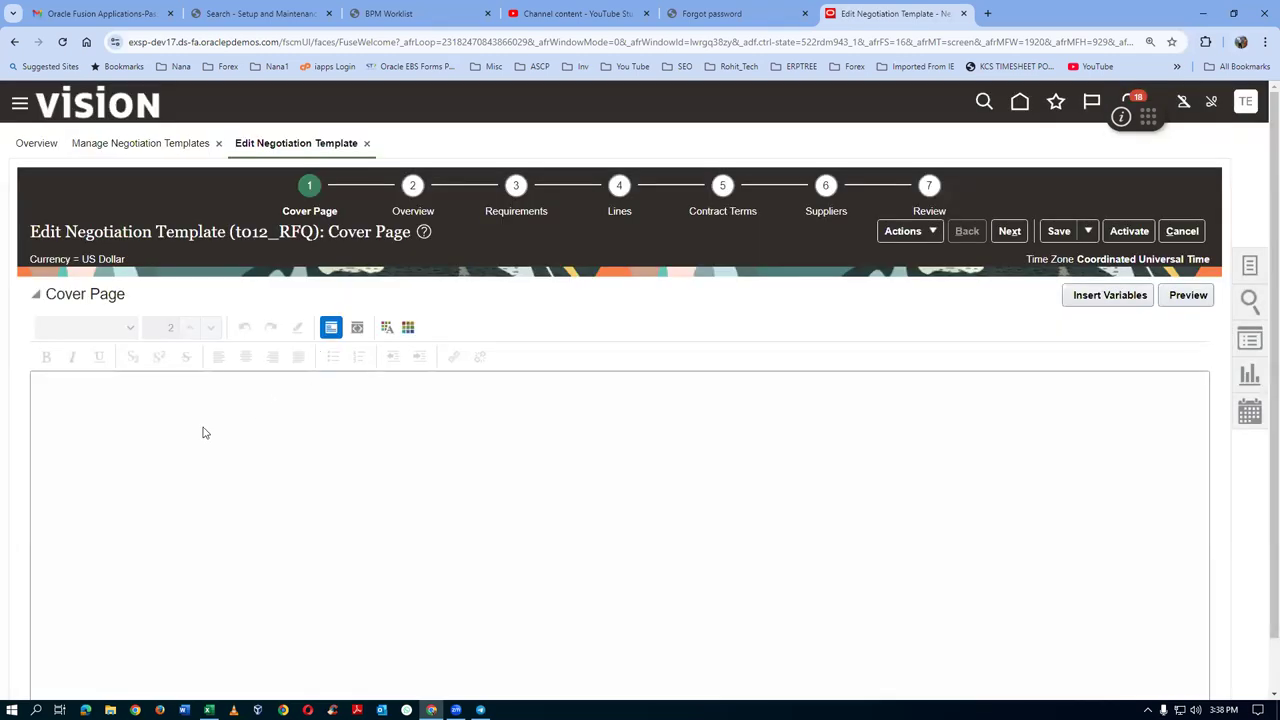
pyautogui.click(170, 422)
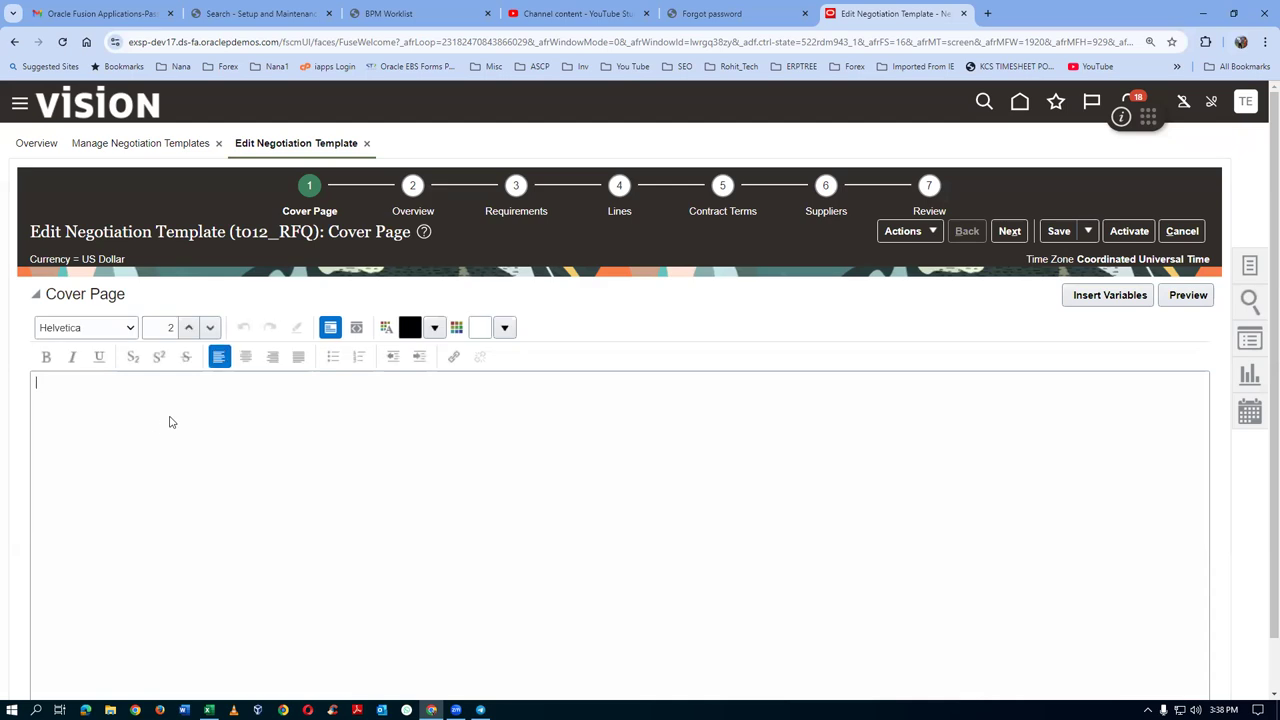
# Visit Overview, Requirements (dismissing the required-value error) and Lines, then return to Overview
pyautogui.click(410, 212)
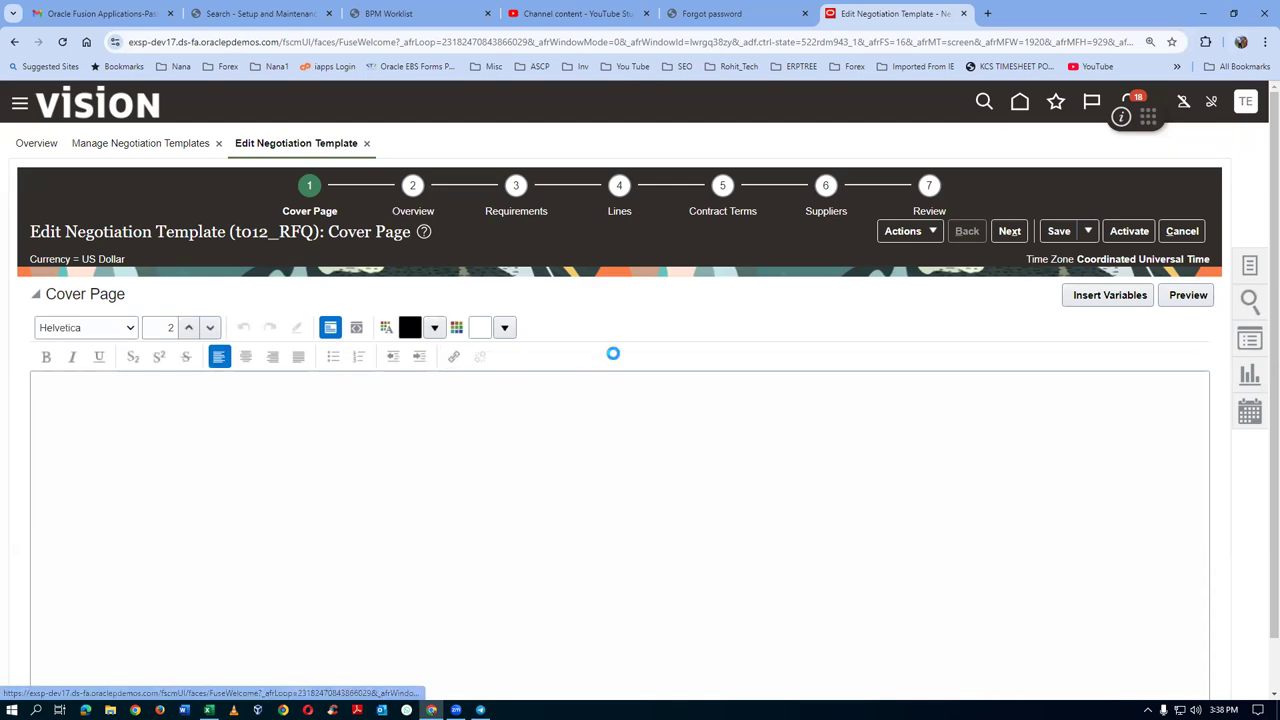
pyautogui.click(517, 210)
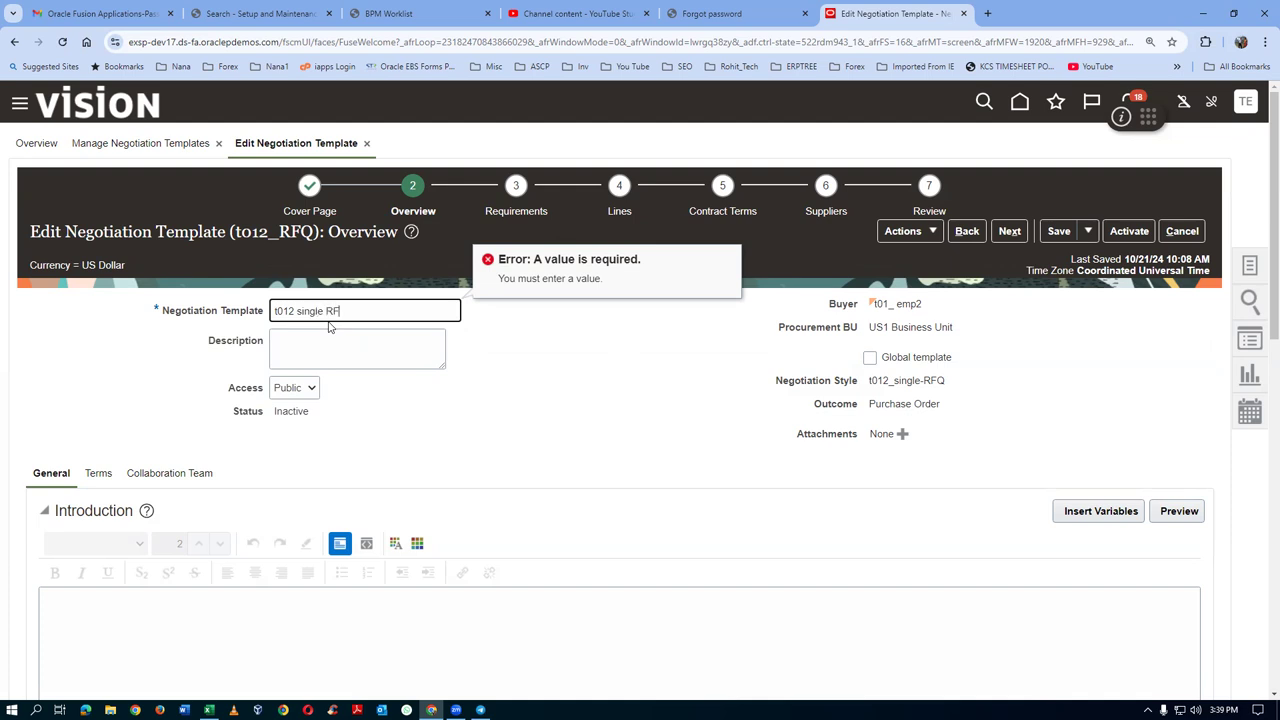
pyautogui.click(690, 382)
pyautogui.click(614, 216)
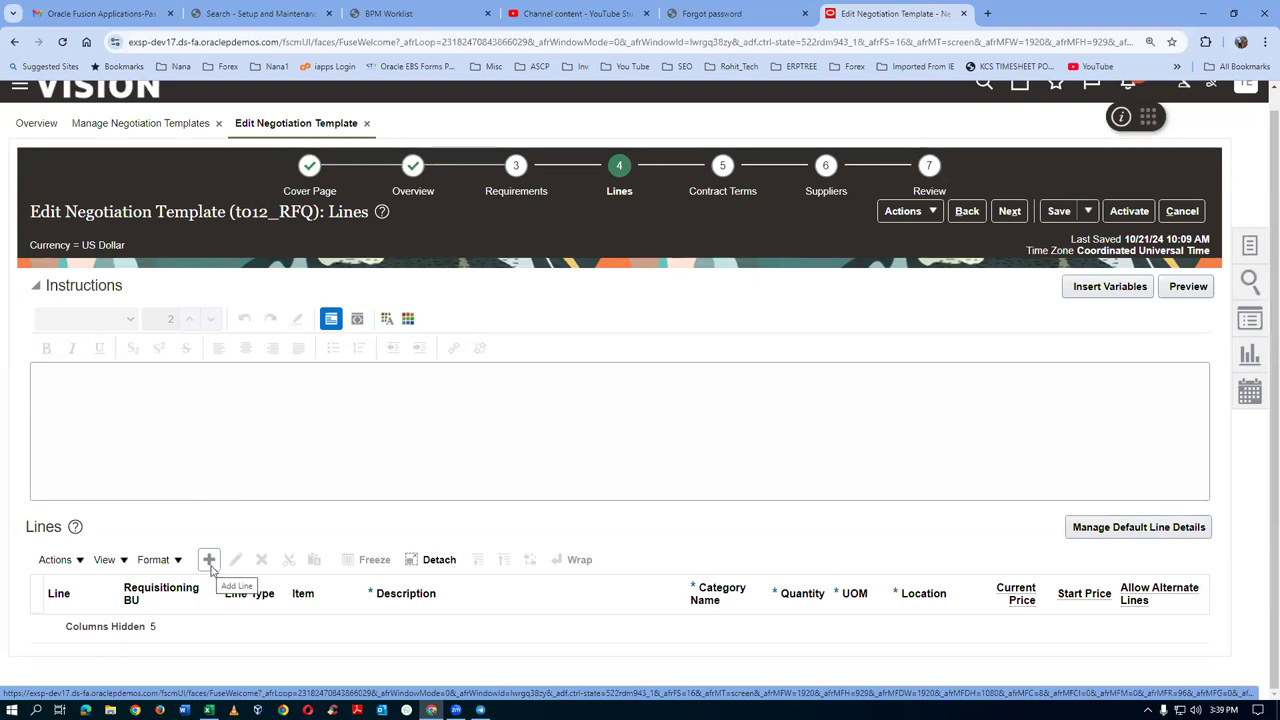
pyautogui.click(414, 190)
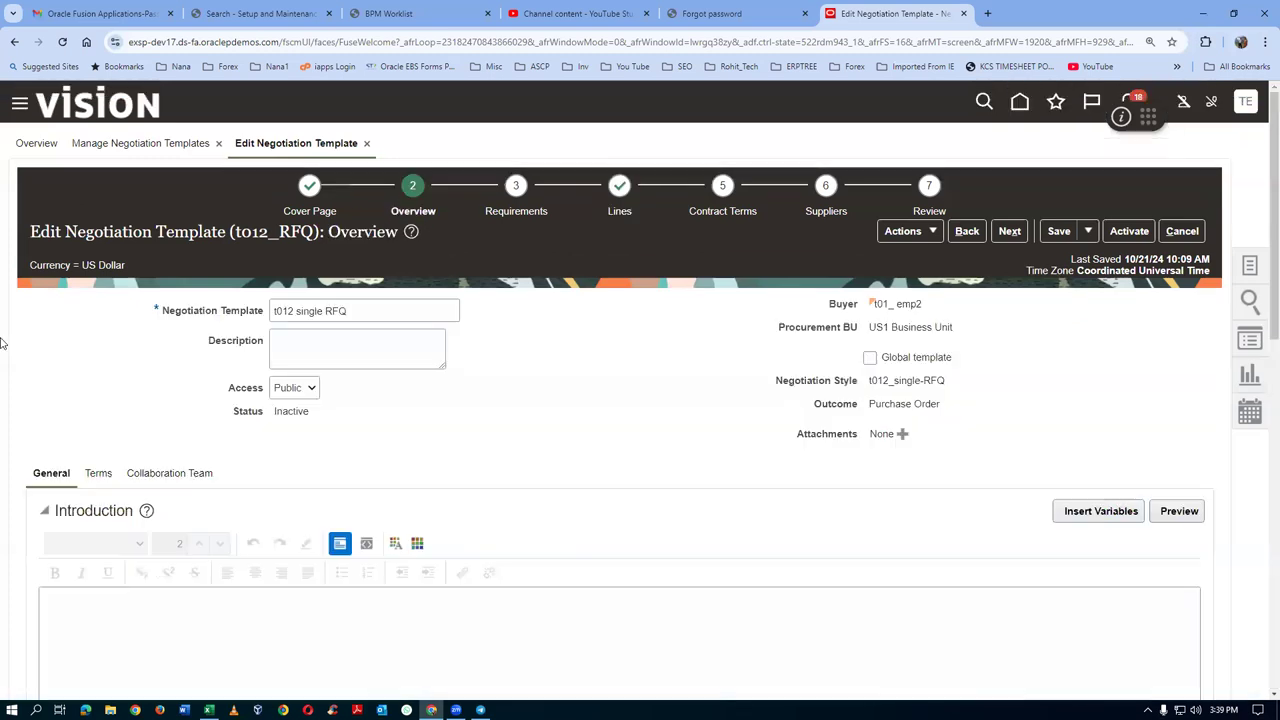
# Enable Preview immediately and team scoring for requirements
pyautogui.scroll(-2, 126, 437)
pyautogui.scroll(-2, 250, 445)
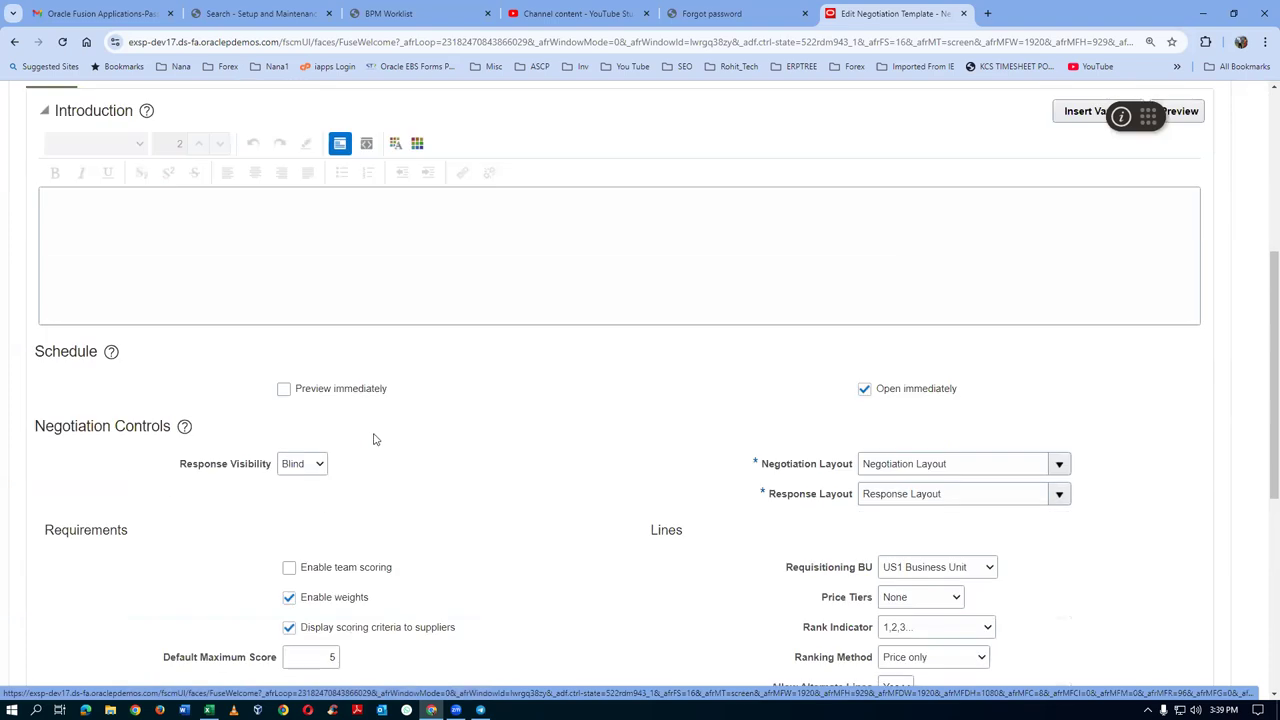
pyautogui.click(284, 389)
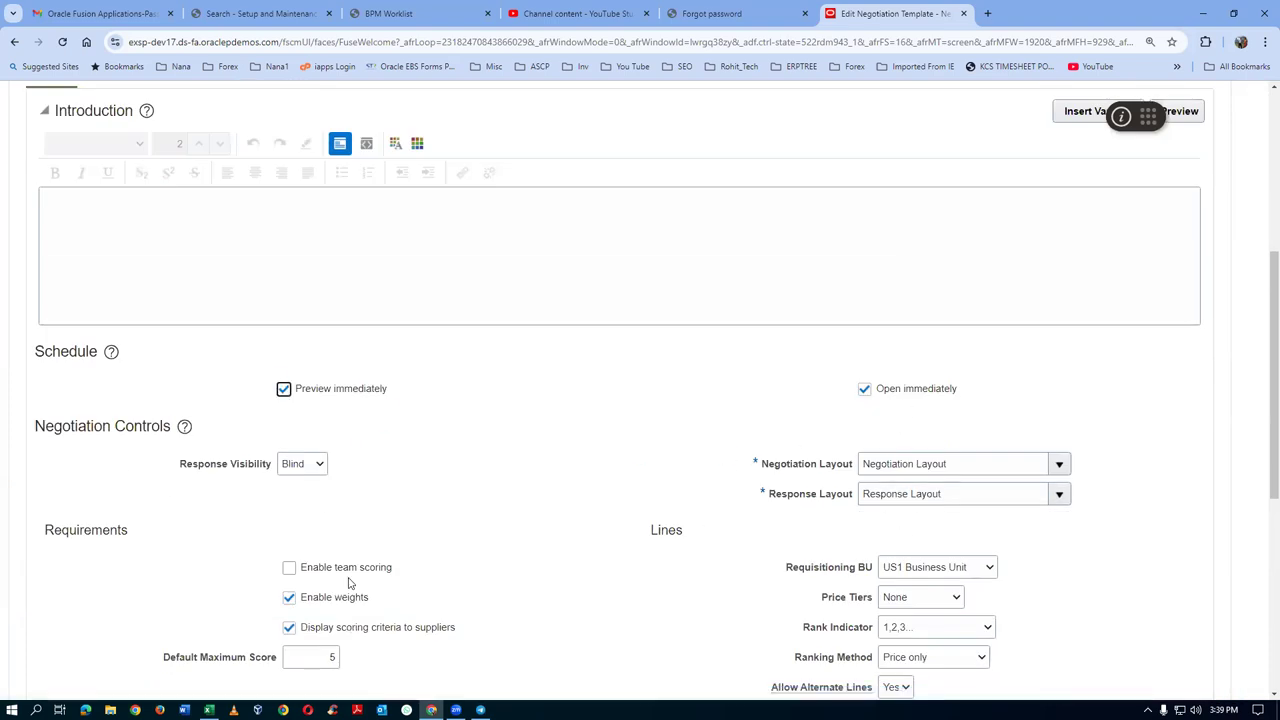
pyautogui.click(289, 569)
# Let suppliers select lines, submit multiple responses, revise responses, and see transformed amounts
pyautogui.scroll(-2, 459, 572)
pyautogui.scroll(-2, 403, 515)
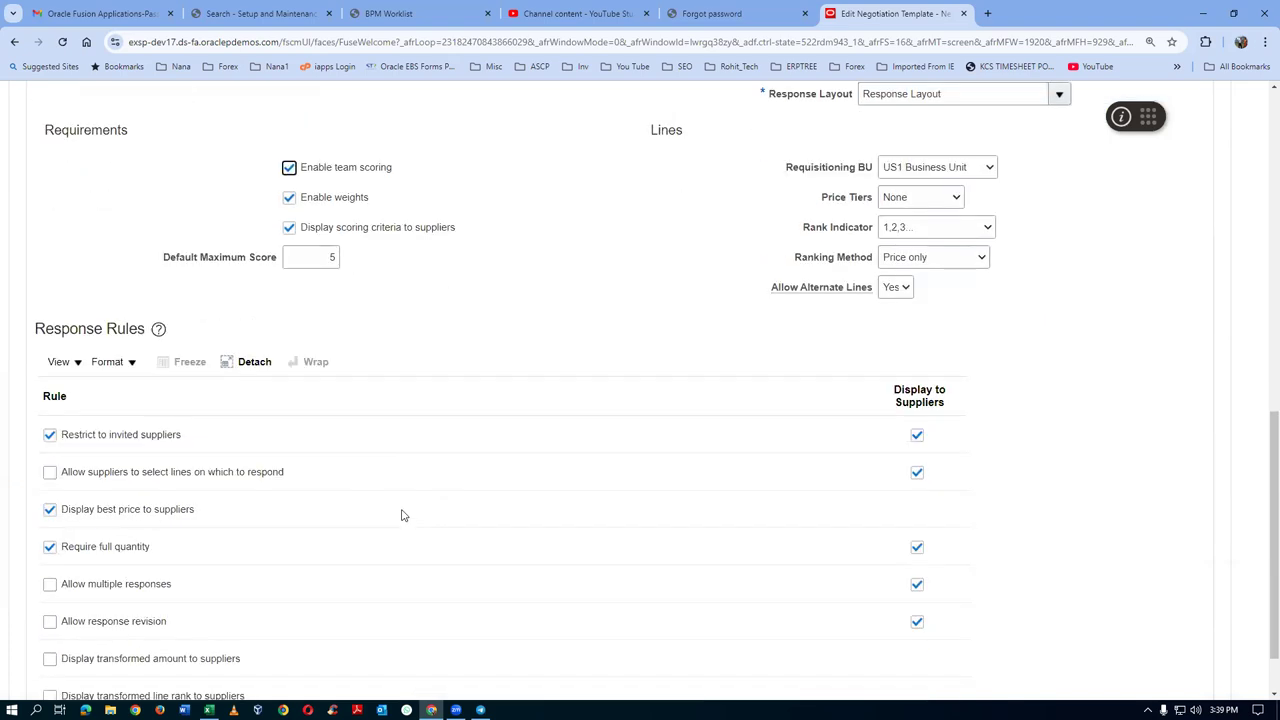
pyautogui.click(50, 472)
pyautogui.click(50, 585)
pyautogui.click(50, 621)
pyautogui.click(50, 658)
pyautogui.scroll(-1, 57, 645)
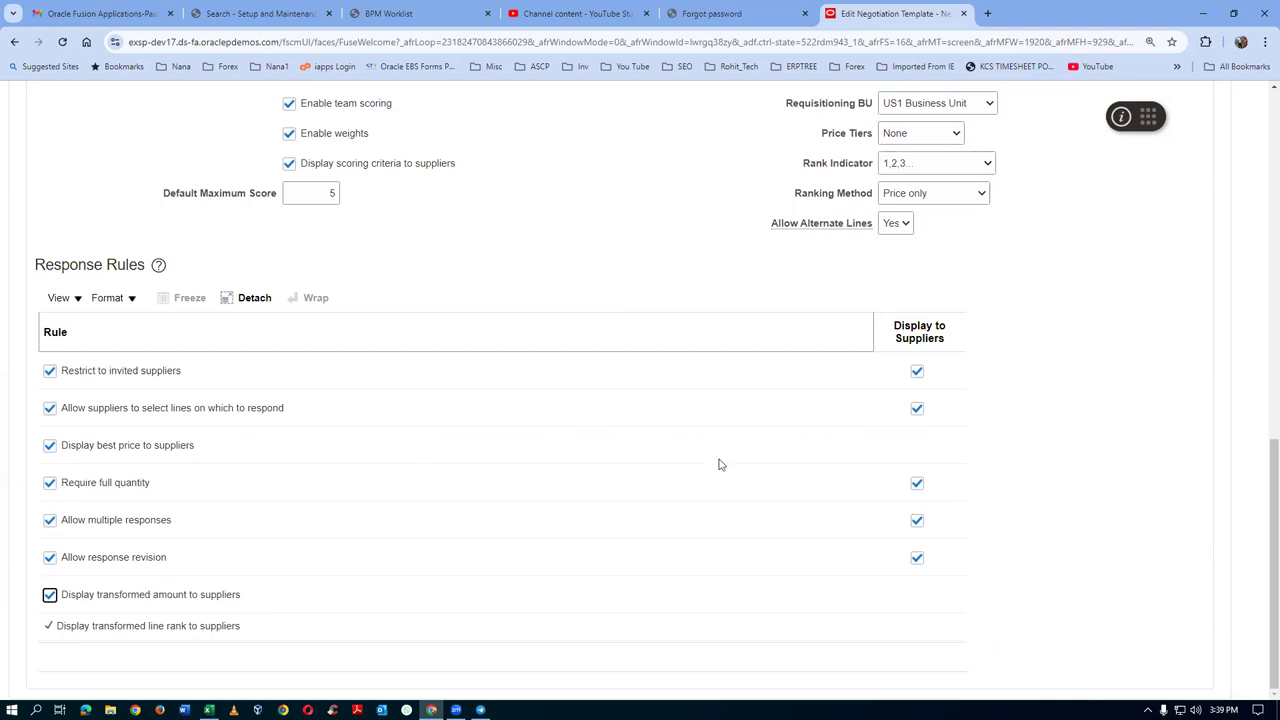
pyautogui.scroll(10, 718, 464)
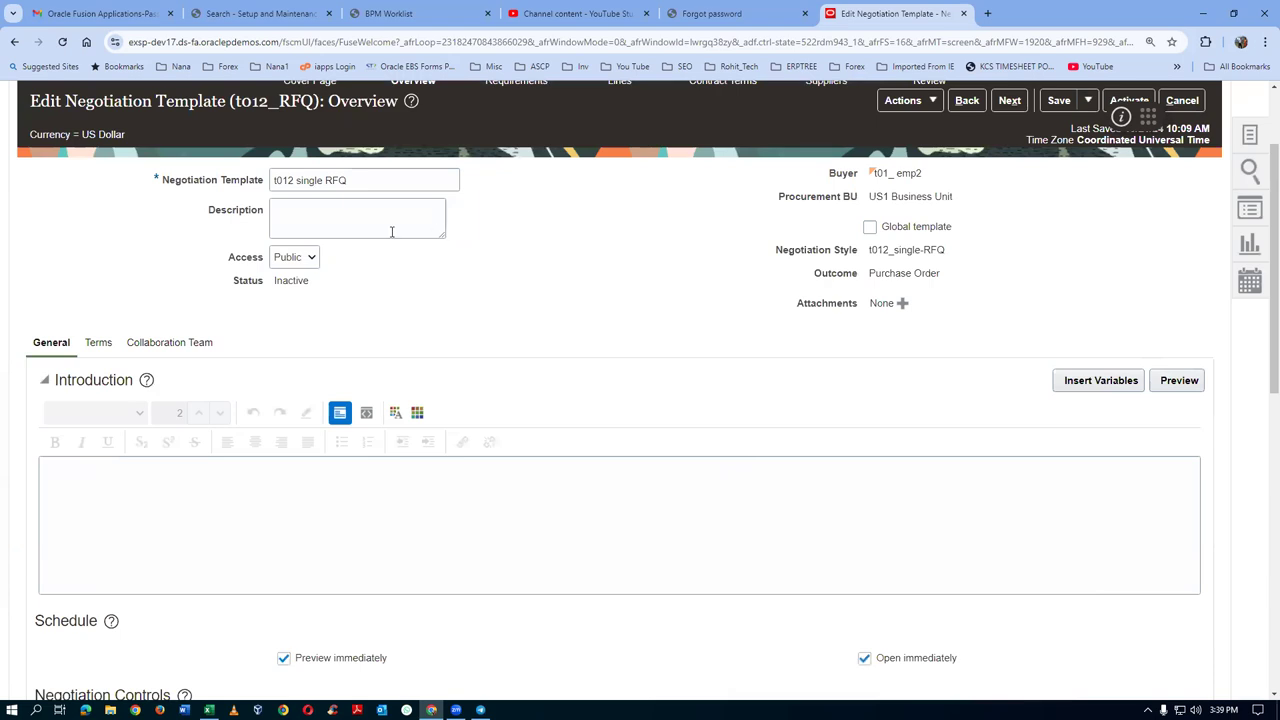
# Save the template, review its Terms (Net 30, UPS, USD), and show the Collaboration Team
pyautogui.click(1058, 101)
pyautogui.click(100, 343)
pyautogui.scroll(-2, 334, 355)
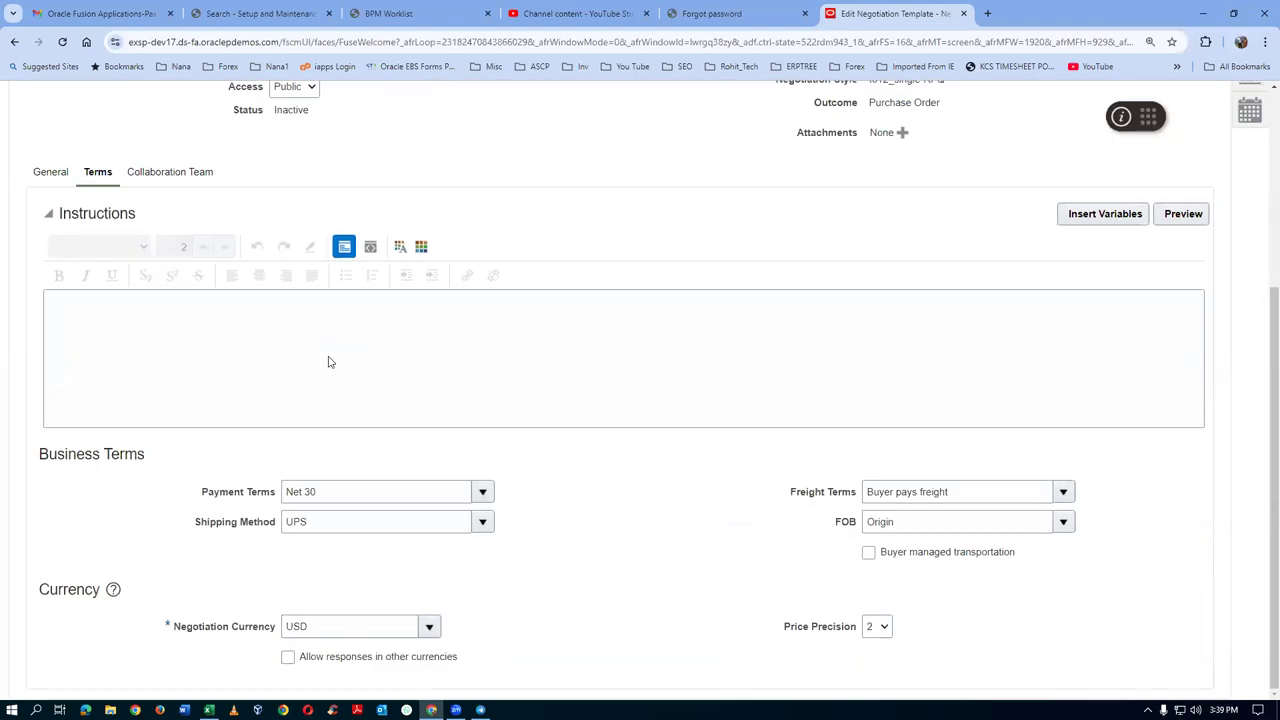
pyautogui.click(177, 172)
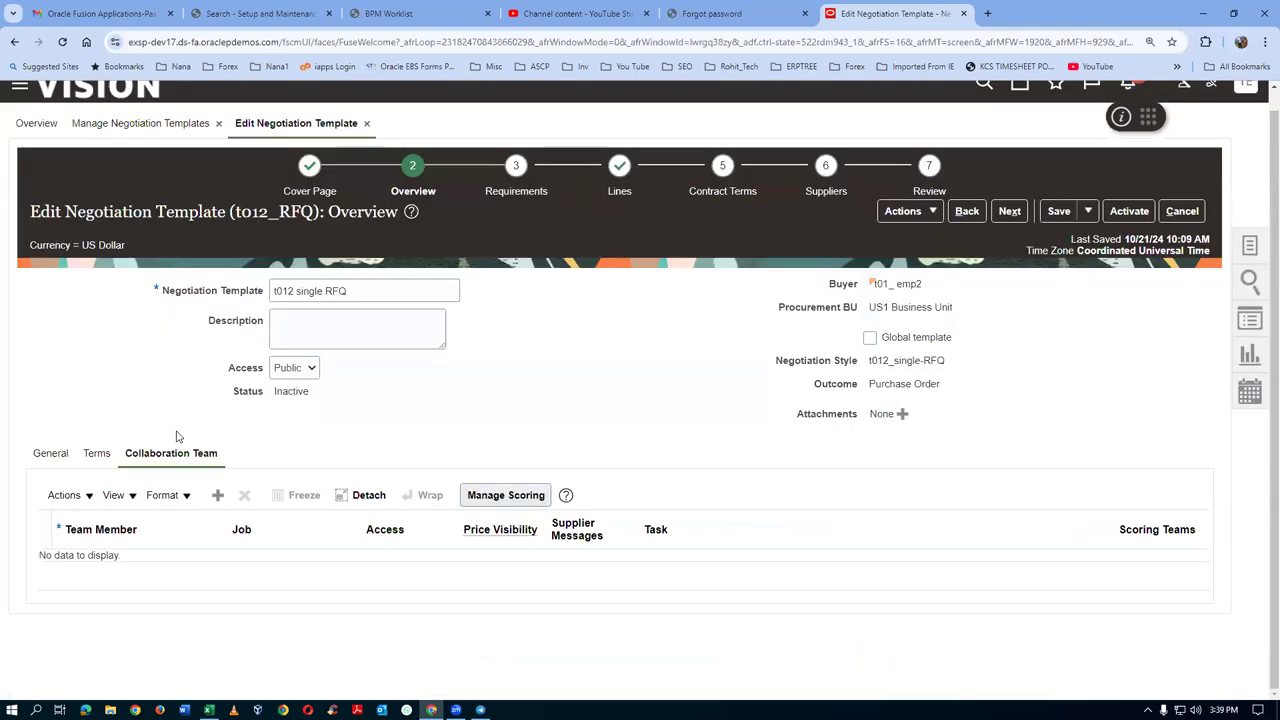
# Add the Procurement Manager as a Scoring-only team member with task 'Pl. score tech spec'
pyautogui.click(217, 495)
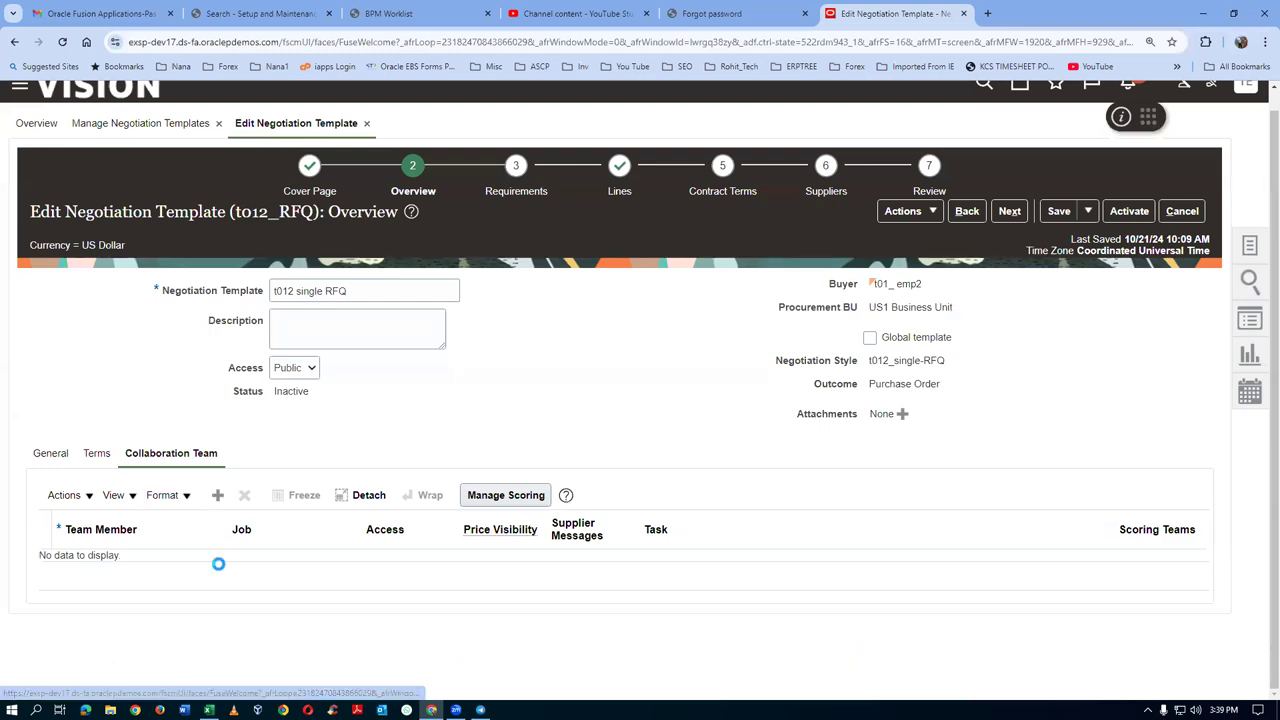
pyautogui.click(118, 576)
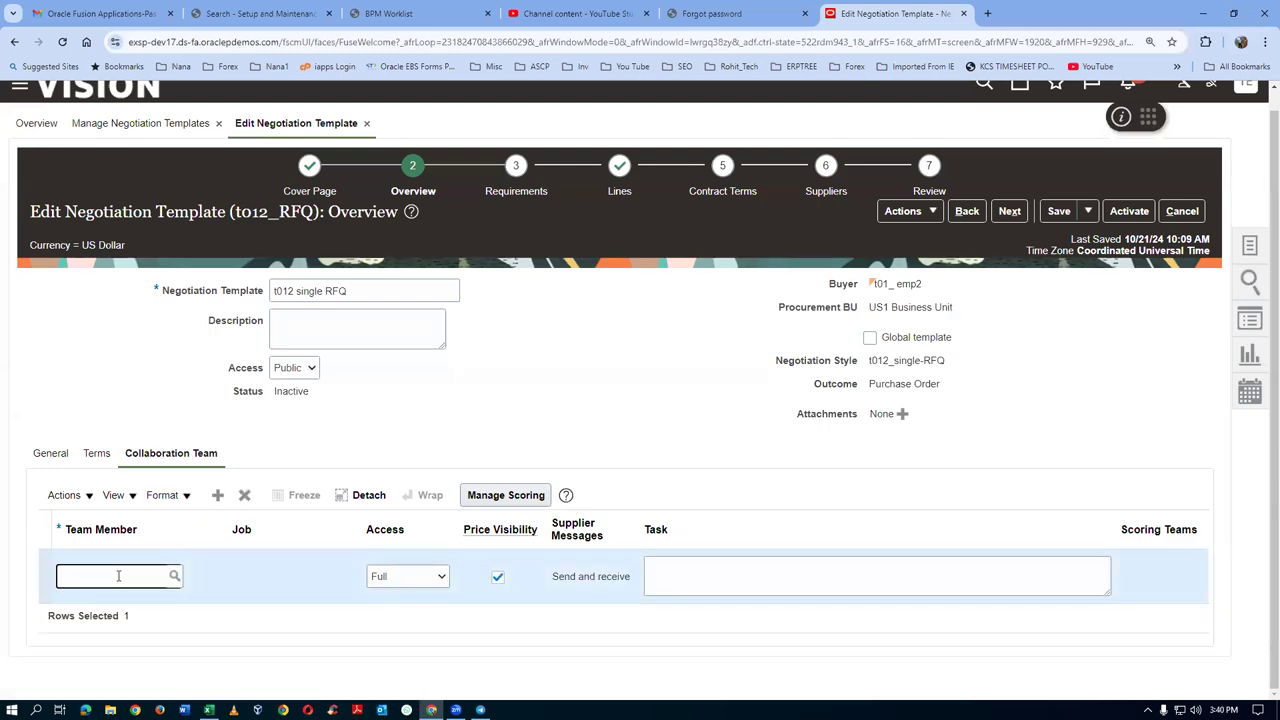
pyautogui.write('roth, ca')
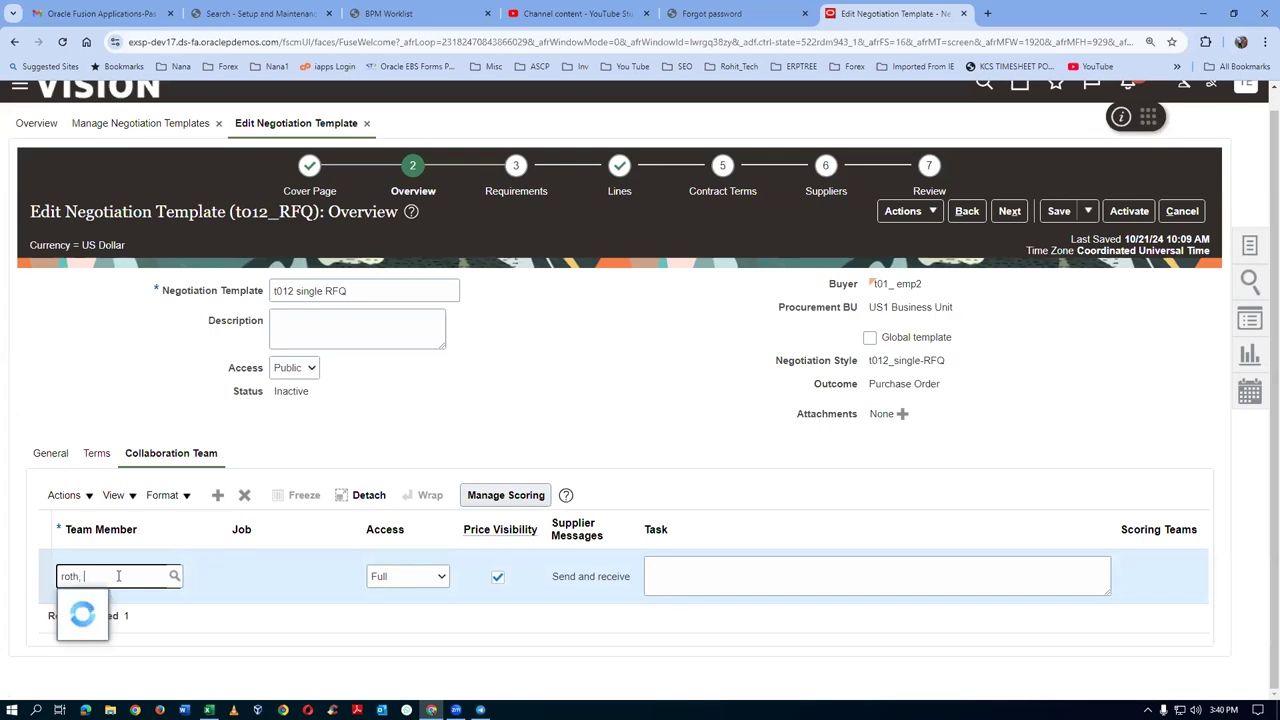
pyautogui.click(266, 604)
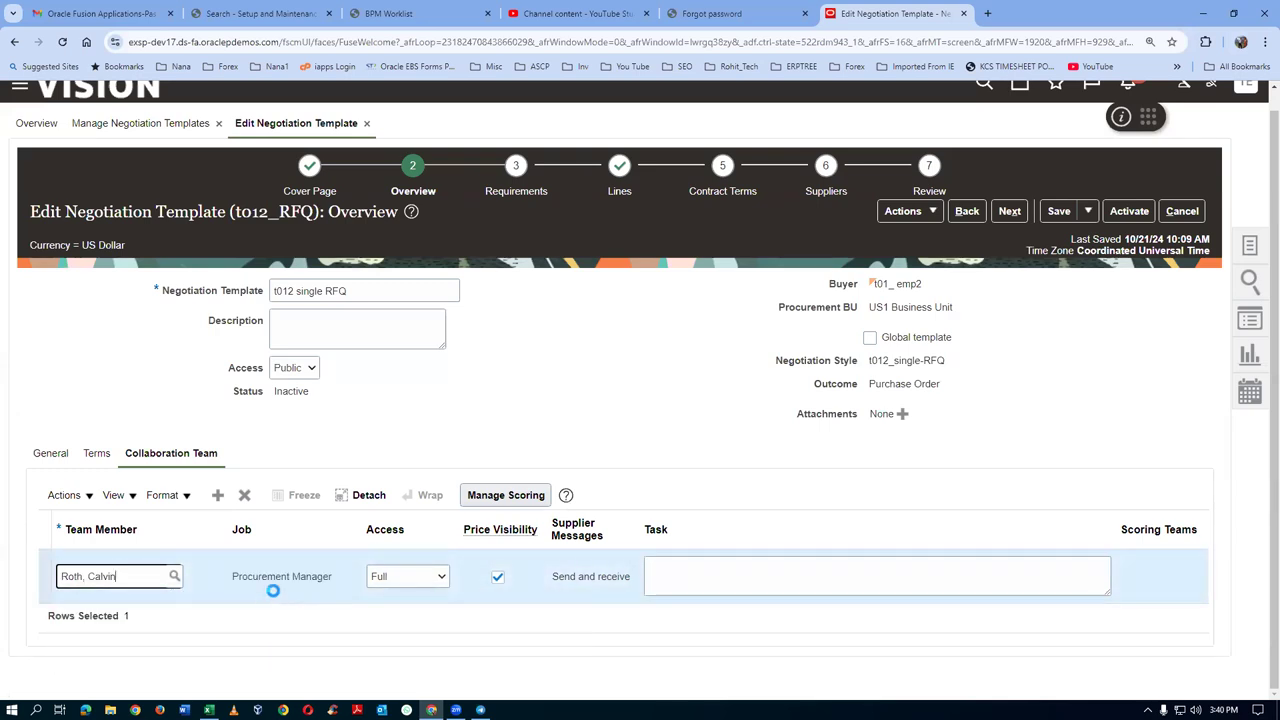
pyautogui.click(381, 579)
pyautogui.click(397, 613)
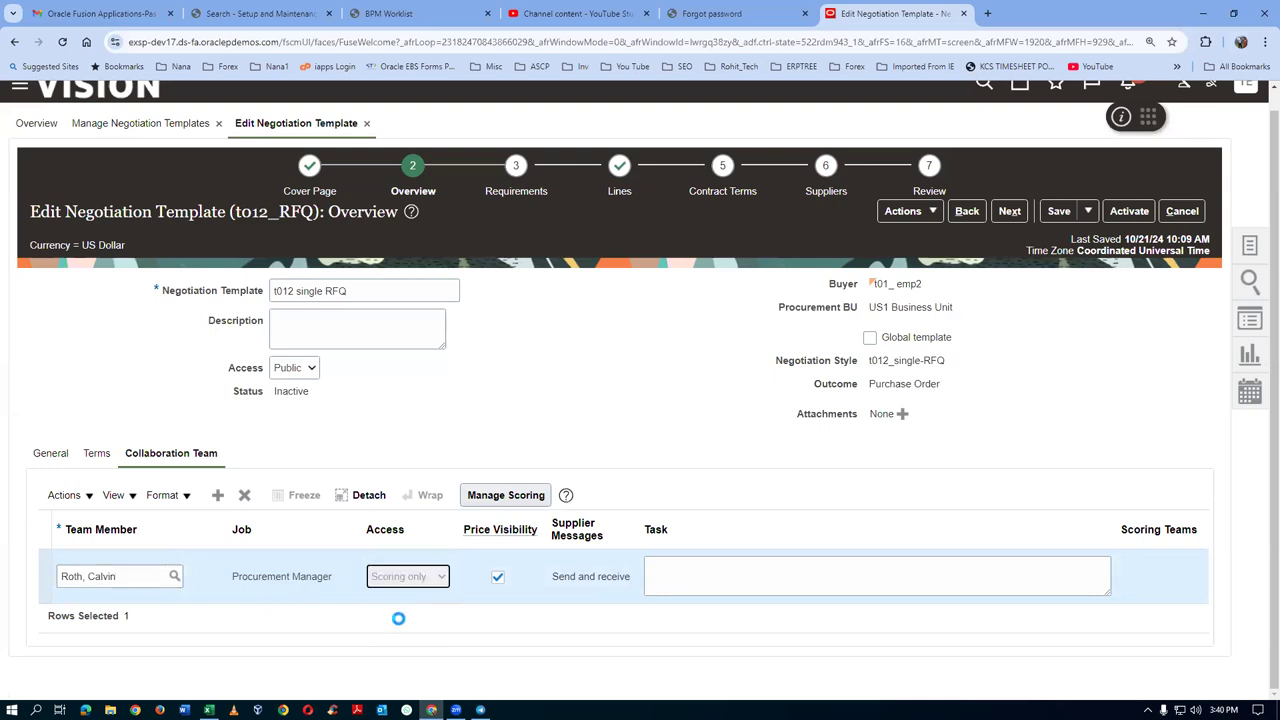
pyautogui.click(696, 568)
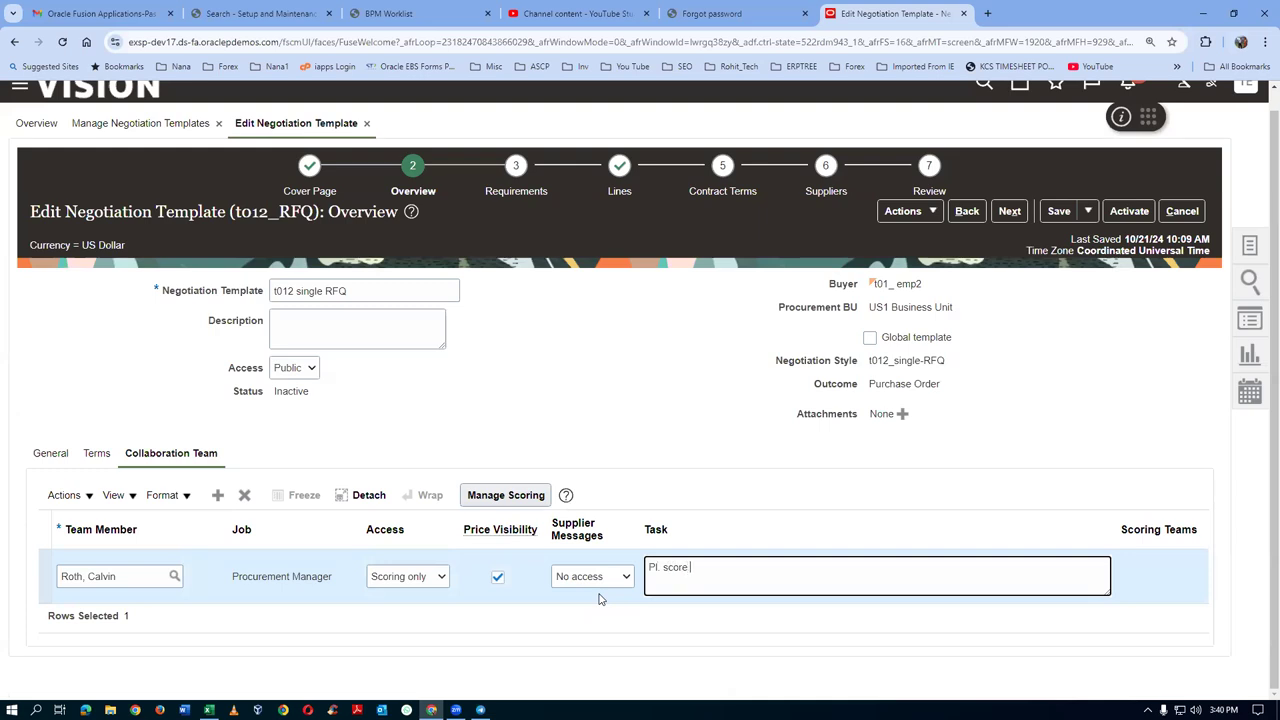
pyautogui.write('Pl. score tech specs')
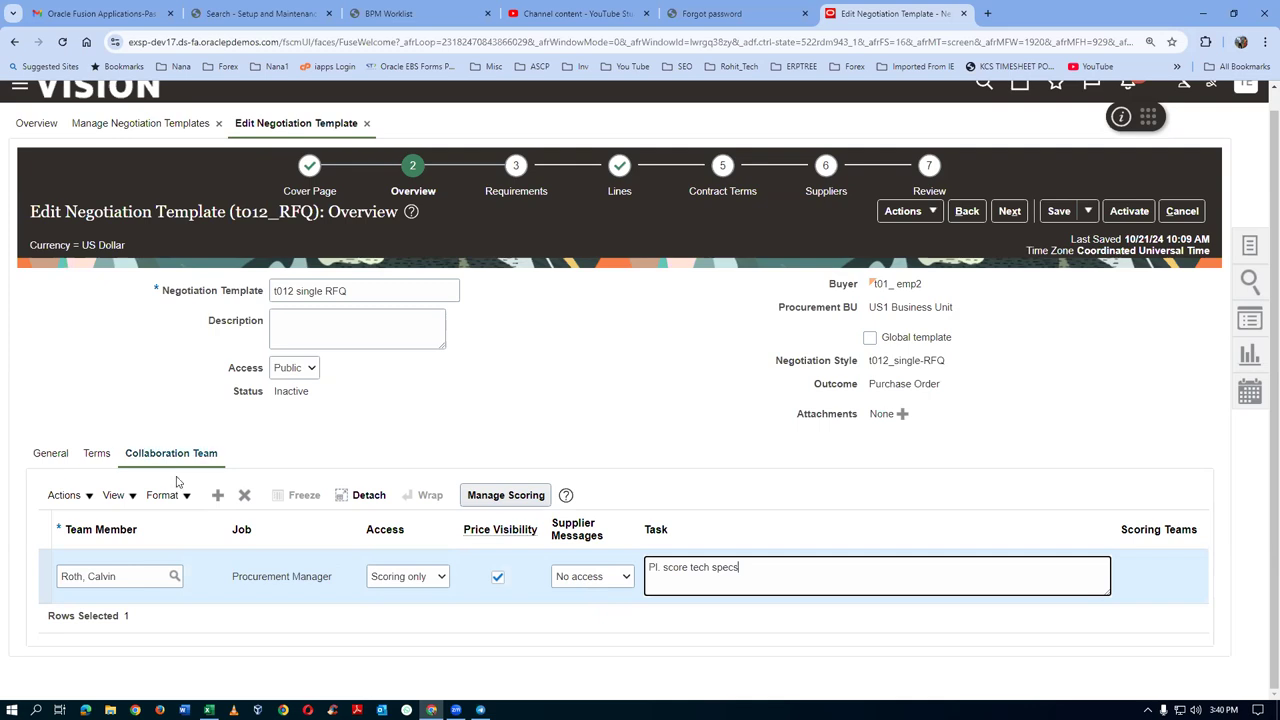
pyautogui.click(170, 585)
pyautogui.click(94, 576)
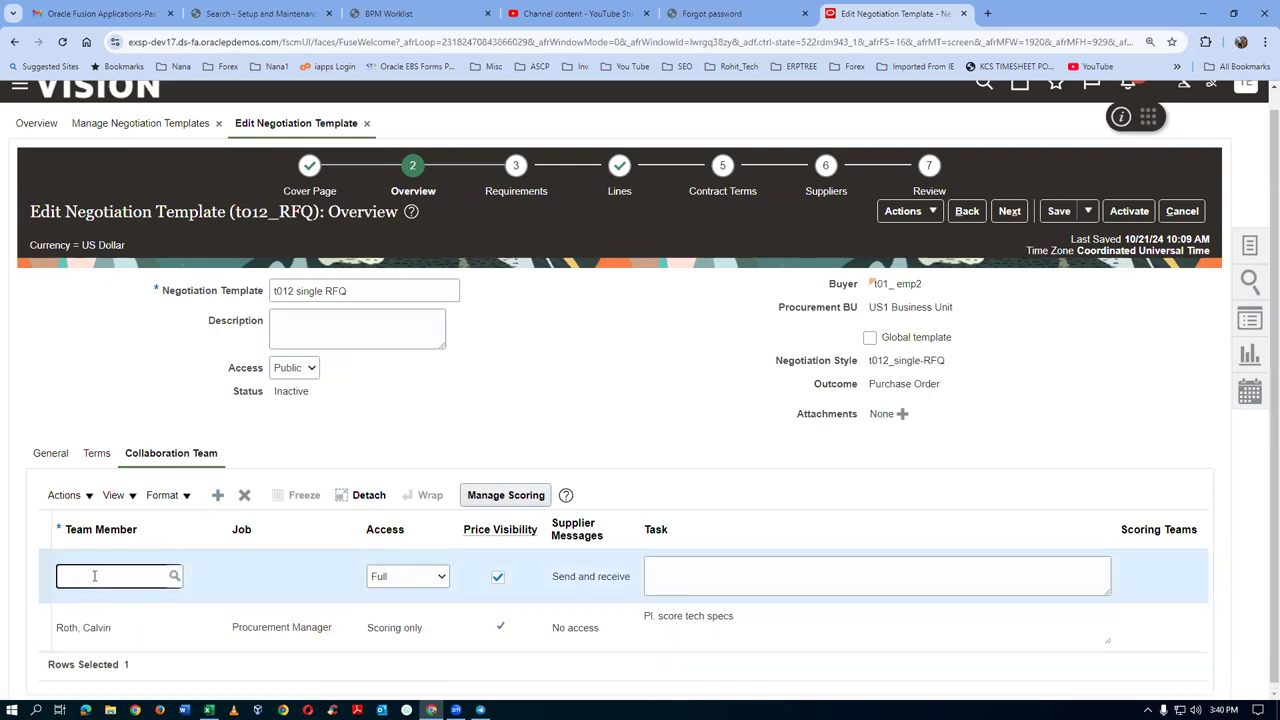
# Add the Finance administrator as a Scoring-only member tasked 'Pl. score fin specs' and save the template
pyautogui.write('brown,')
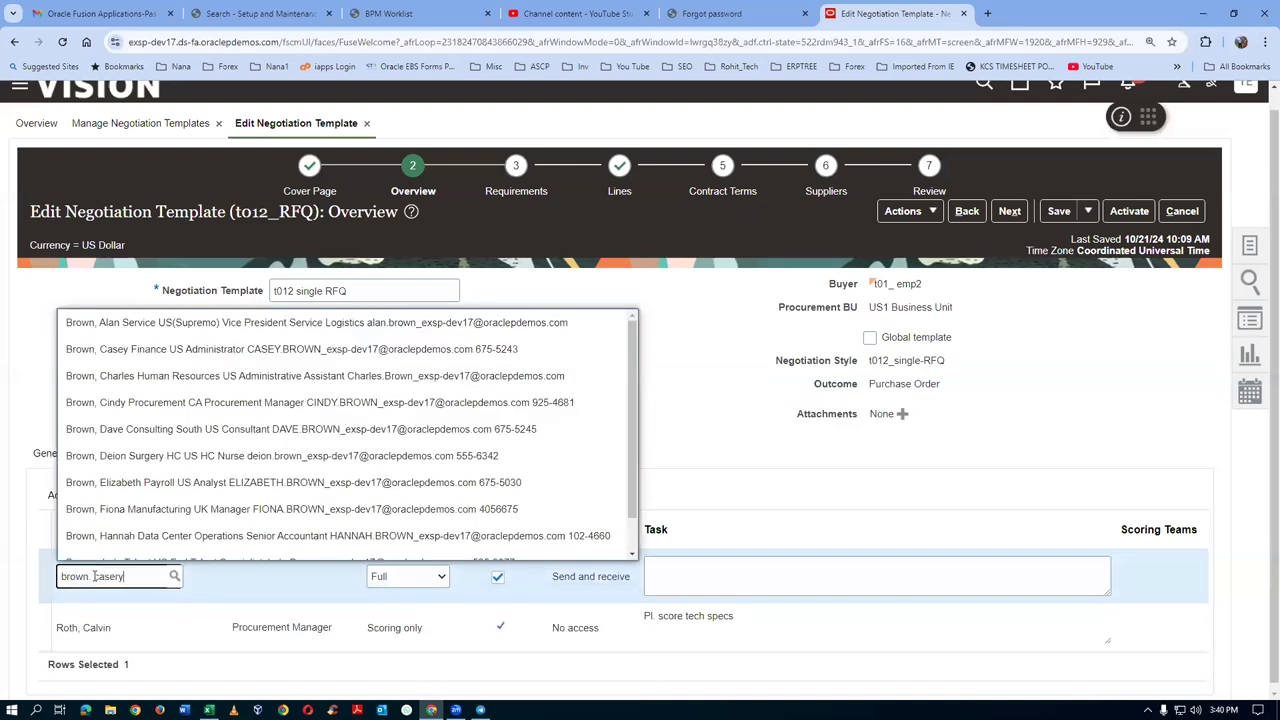
pyautogui.write(' casey')
pyautogui.press('BackSpace')
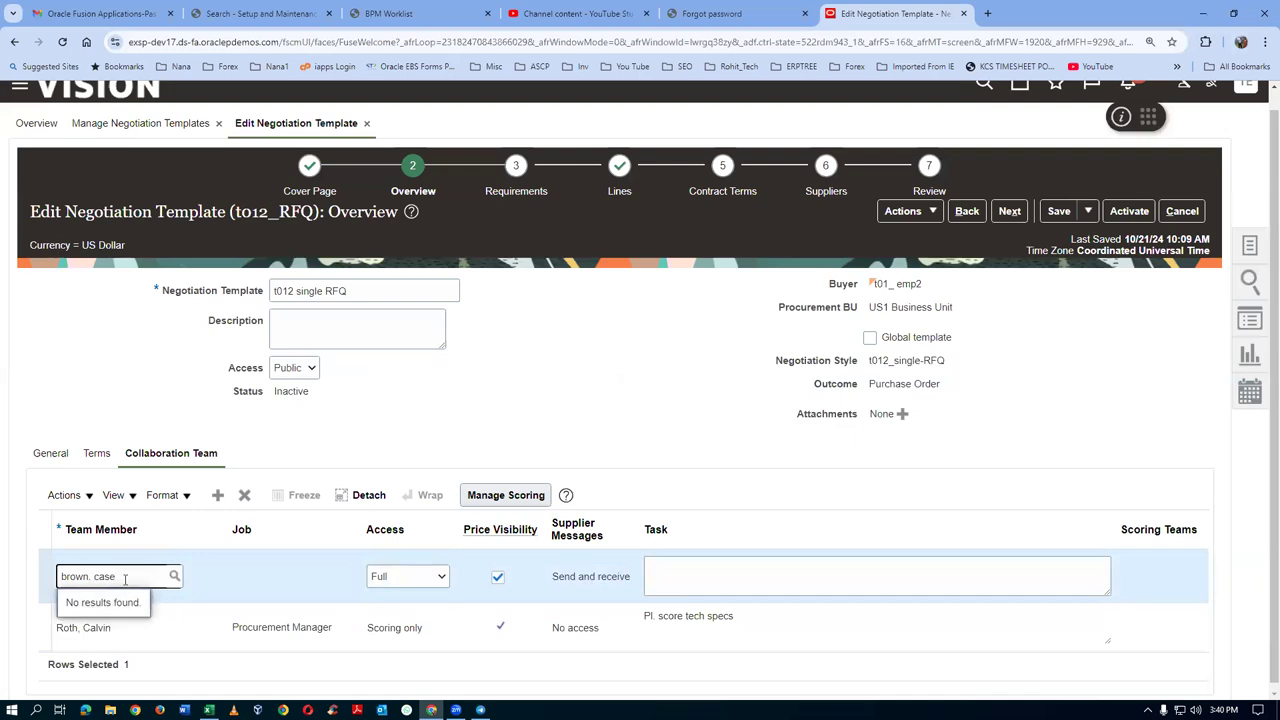
pyautogui.write('y')
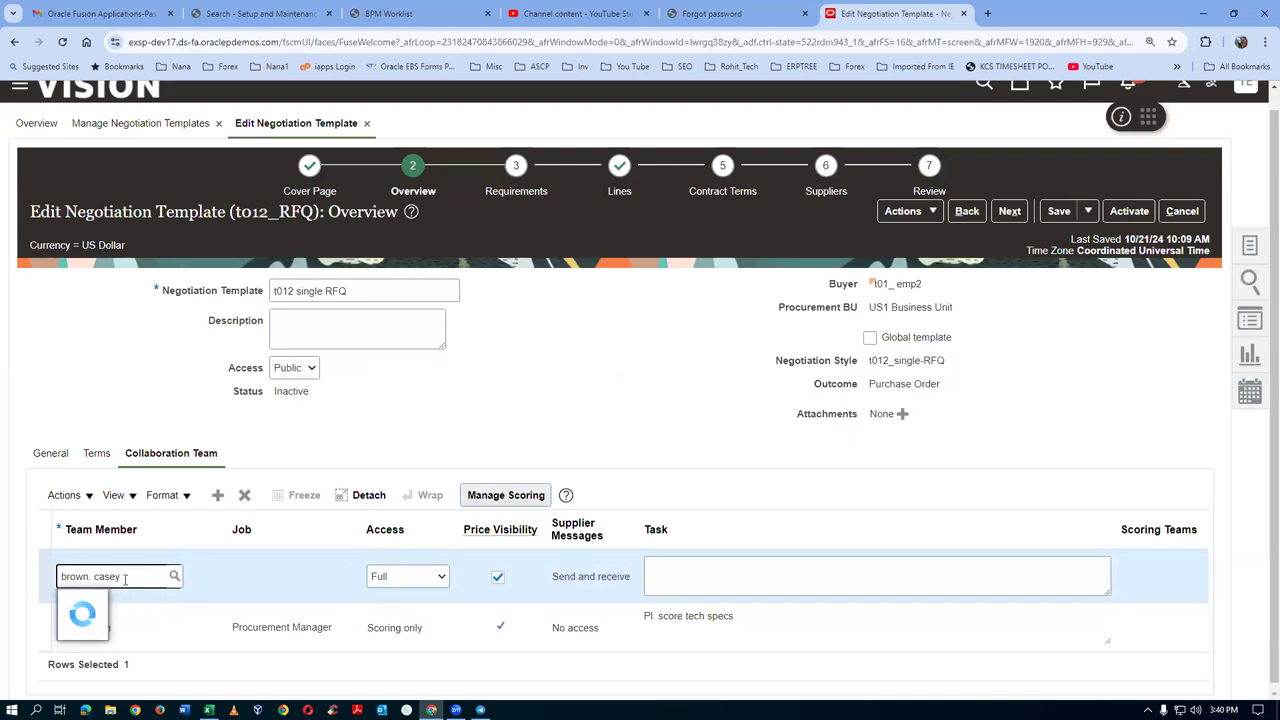
pyautogui.moveTo(125, 576); pyautogui.dragTo(37, 587)
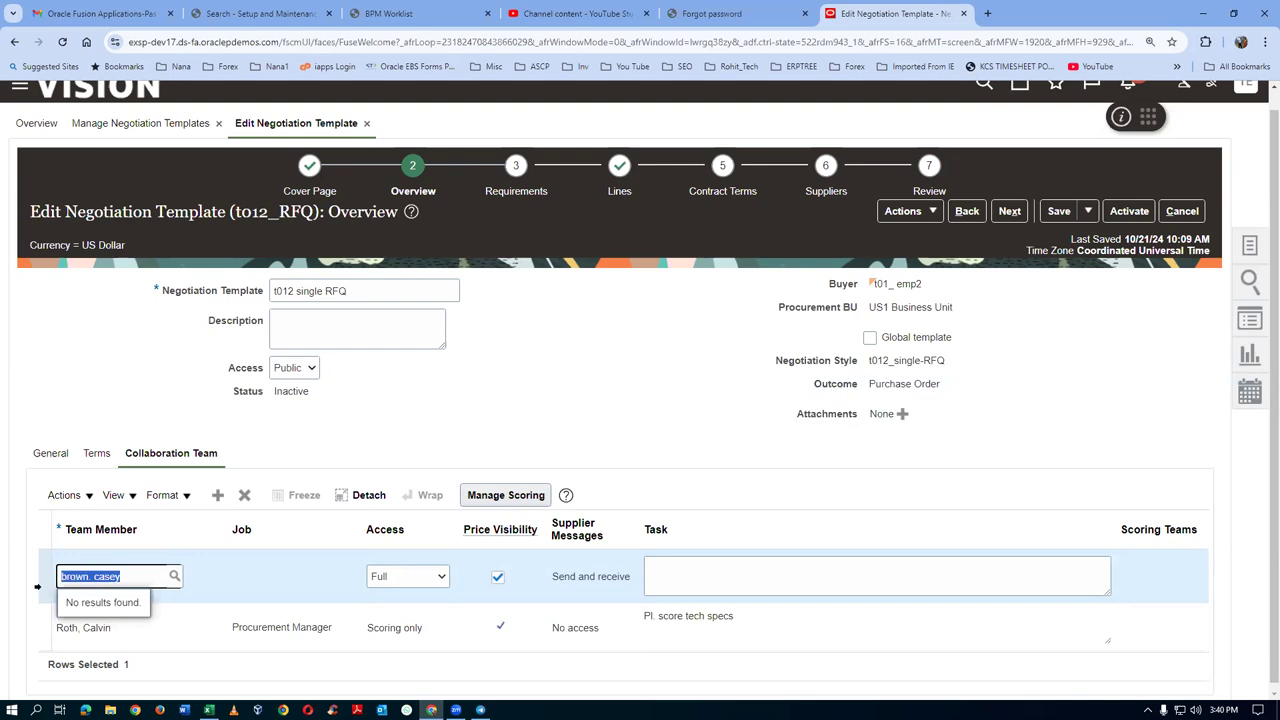
pyautogui.write('brown,')
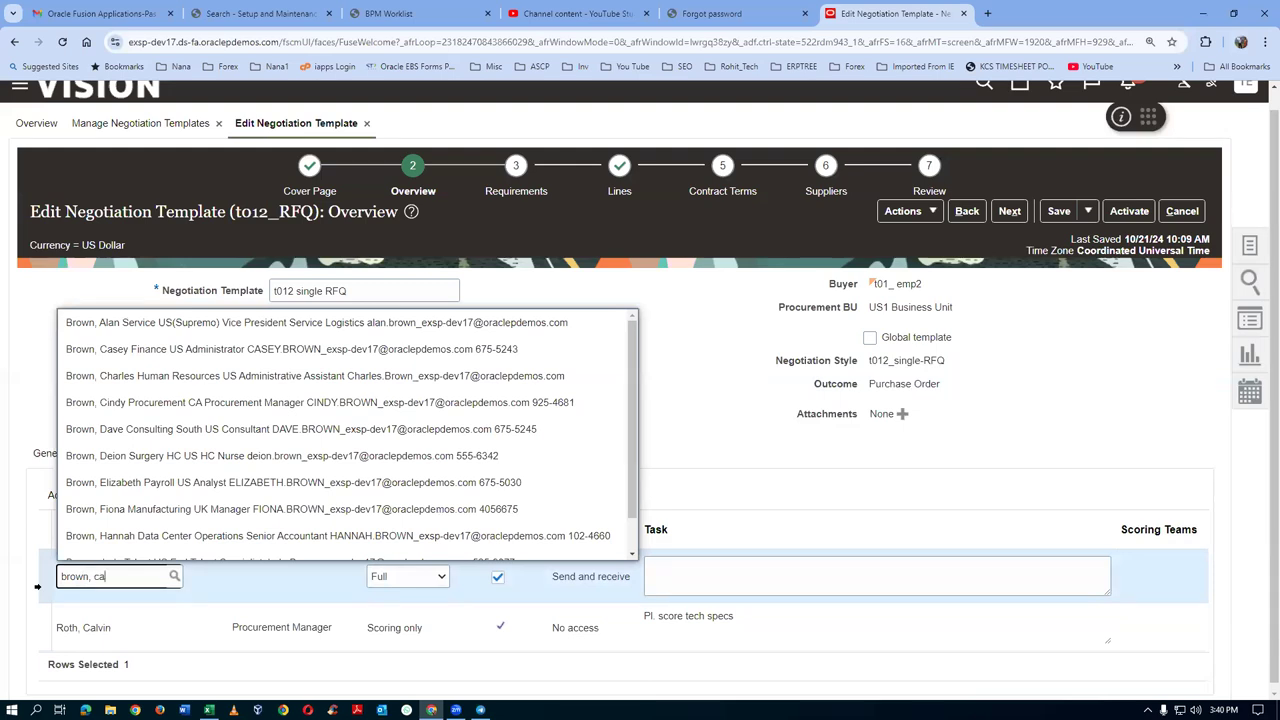
pyautogui.click(62, 603)
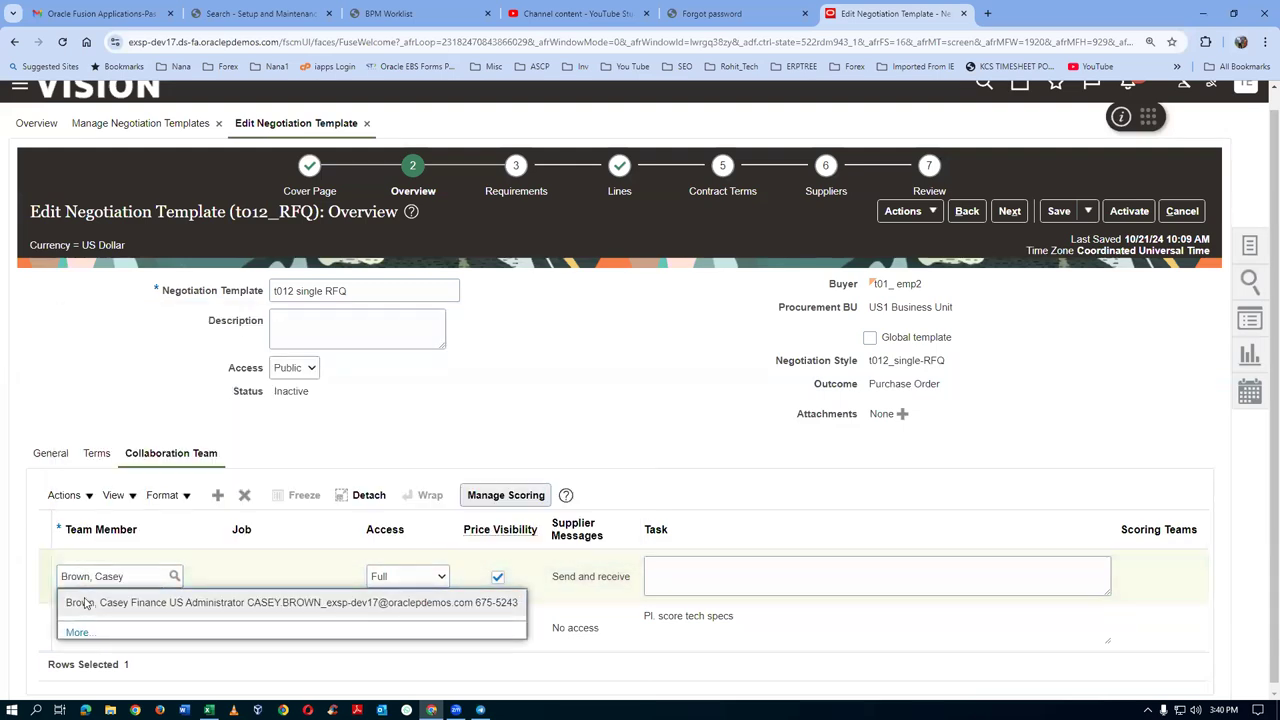
pyautogui.click(406, 578)
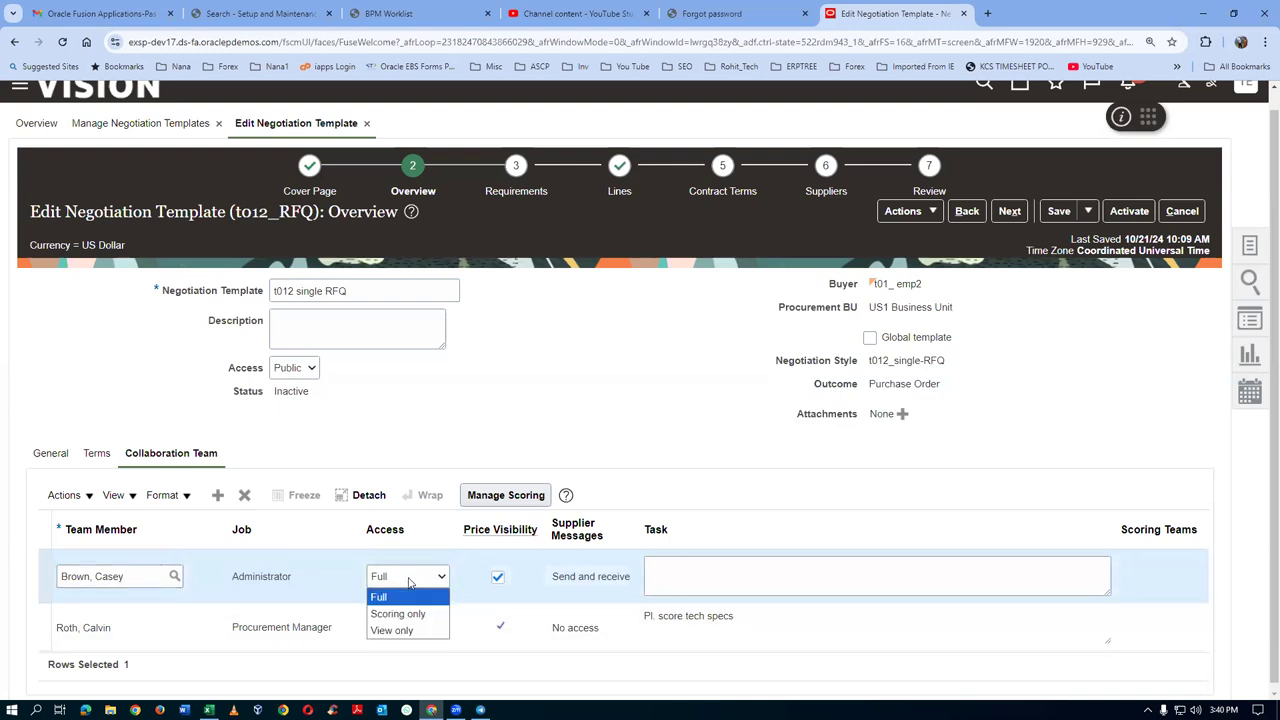
pyautogui.click(416, 611)
pyautogui.click(651, 584)
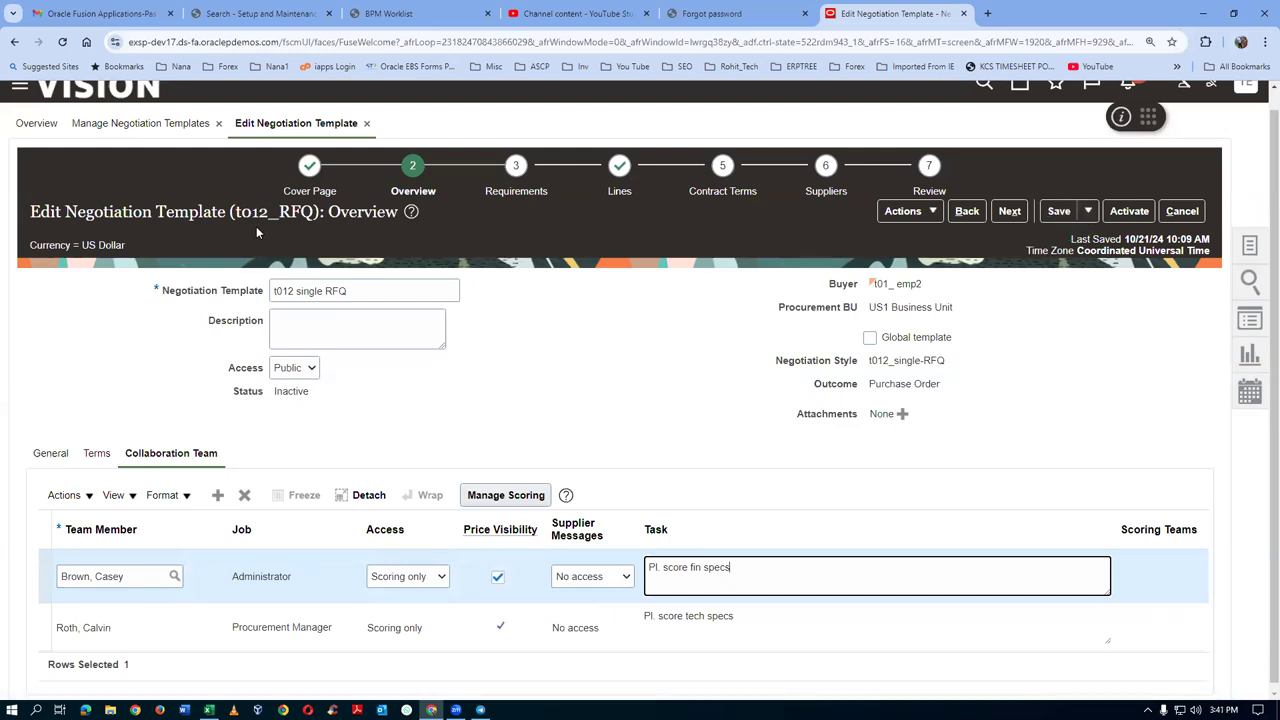
pyautogui.click(1058, 211)
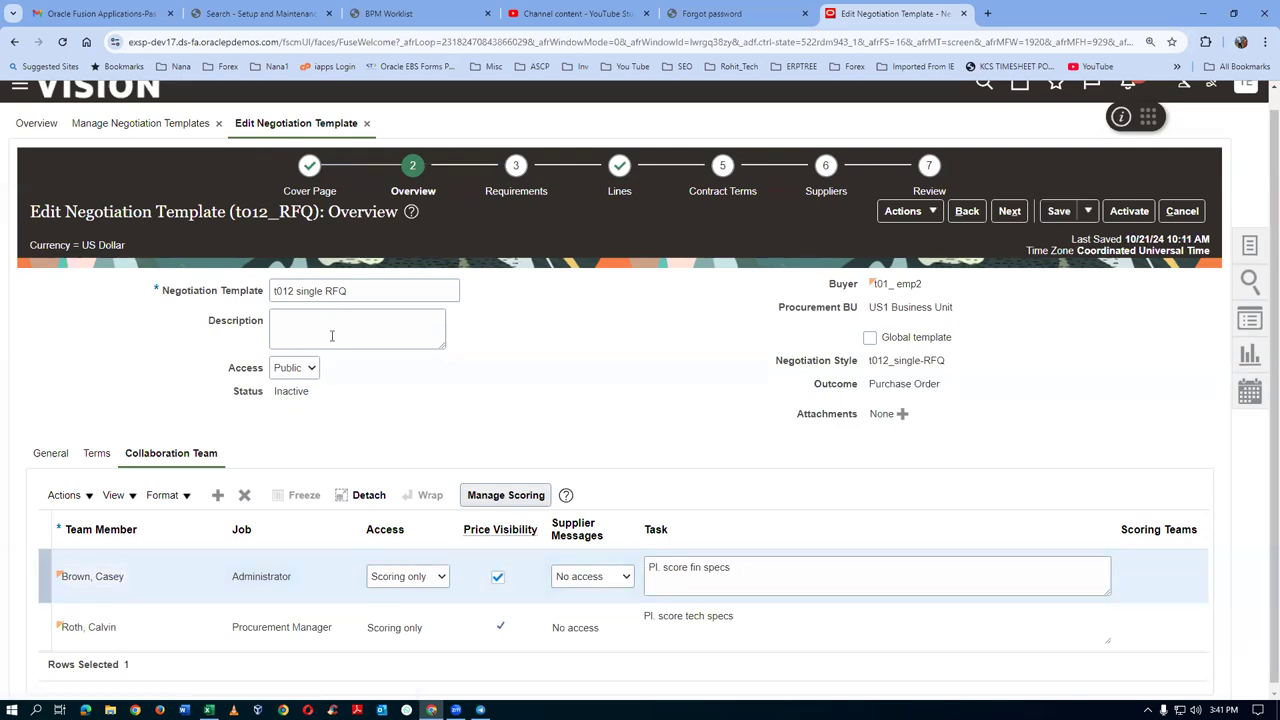
# Create scoring team t012 tech team with the procurement manager as its member
pyautogui.click(351, 292)
pyautogui.click(506, 495)
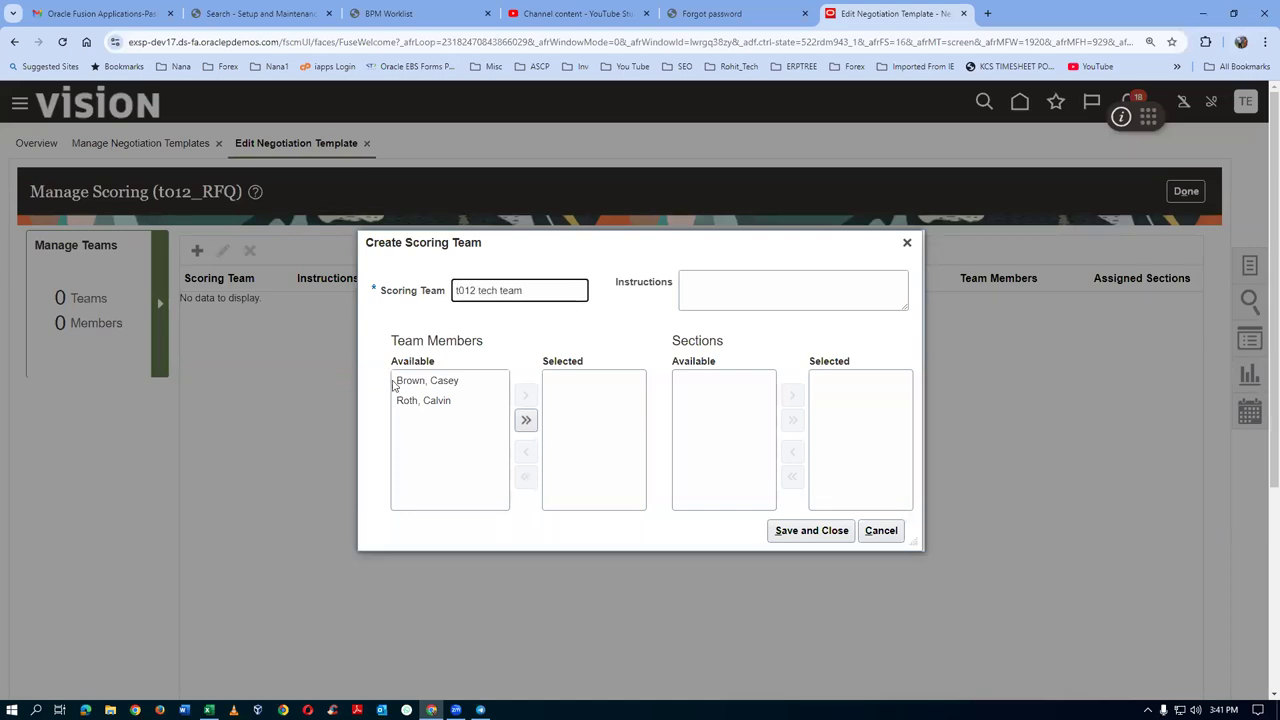
pyautogui.click(437, 404)
pyautogui.click(524, 396)
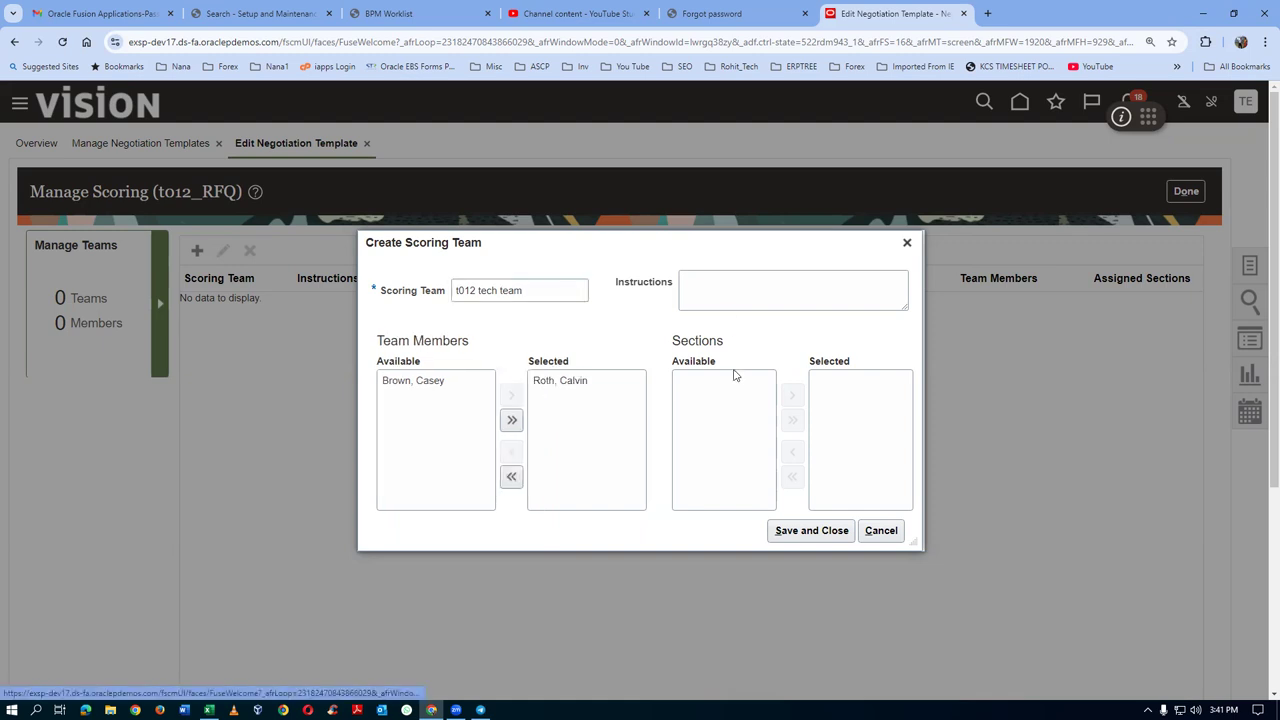
pyautogui.click(829, 532)
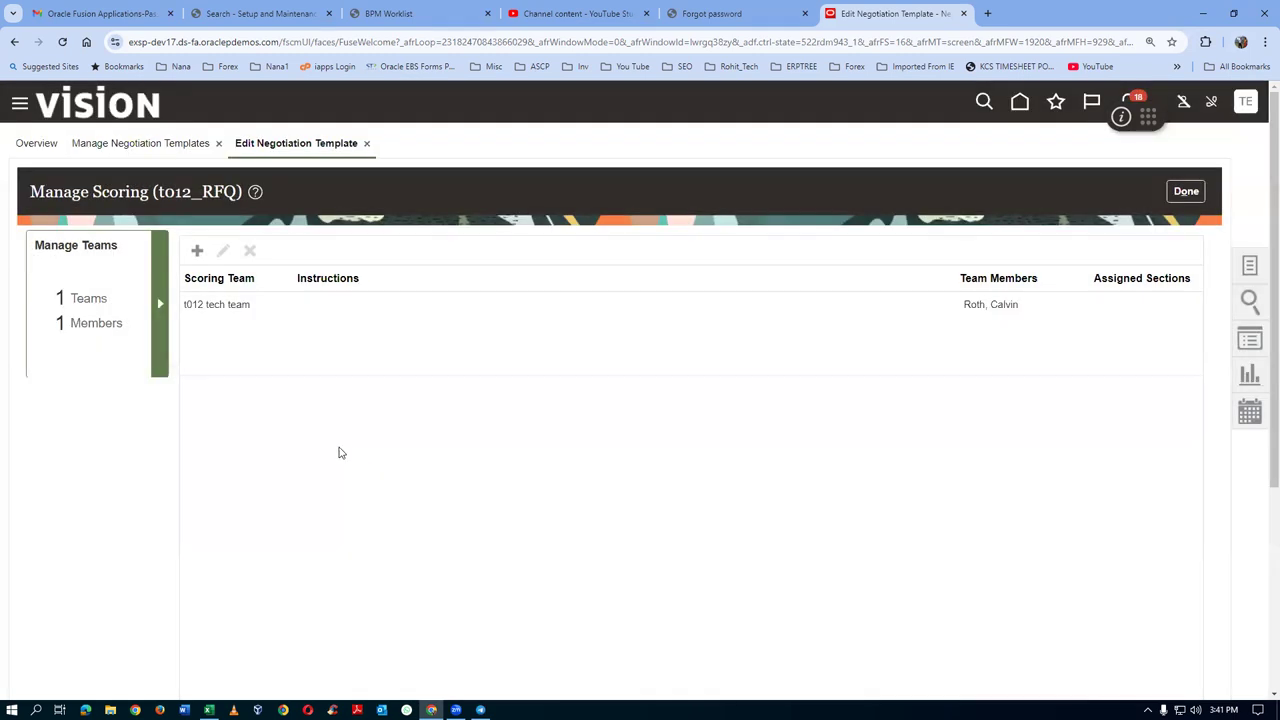
# Create scoring team t012 fin team with the administrator as its member
pyautogui.click(197, 250)
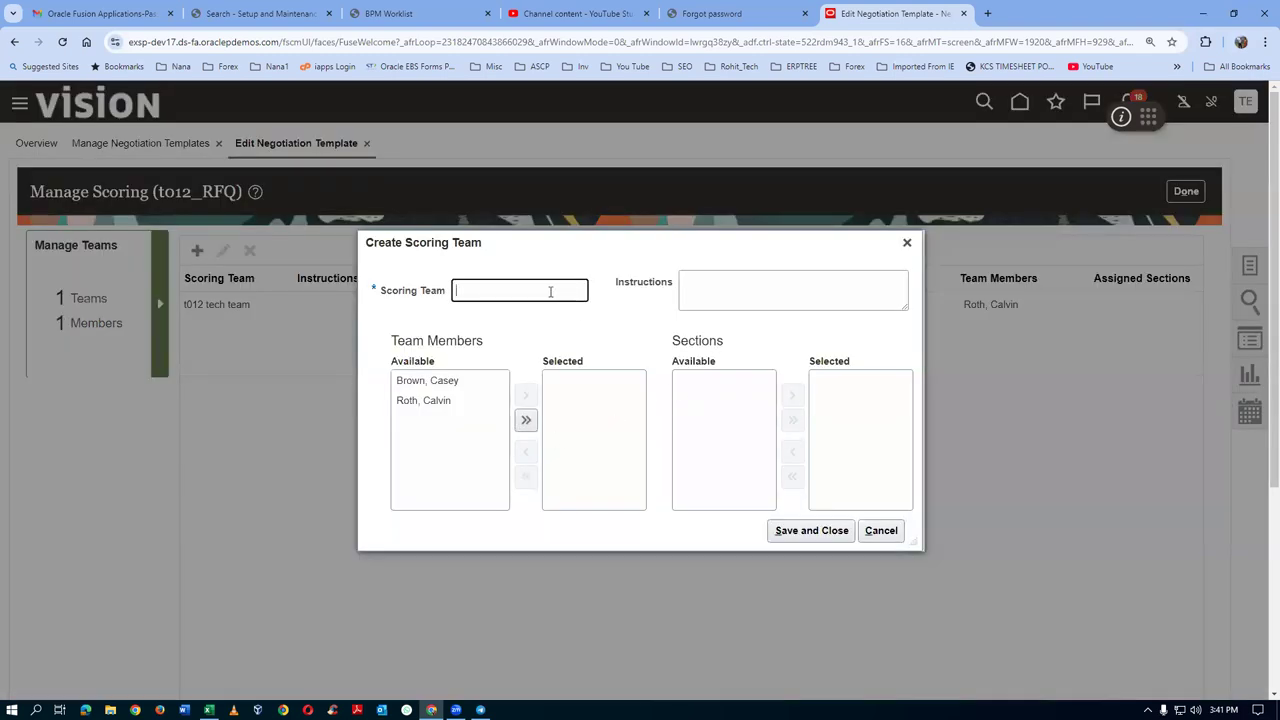
pyautogui.write('t012 fin team')
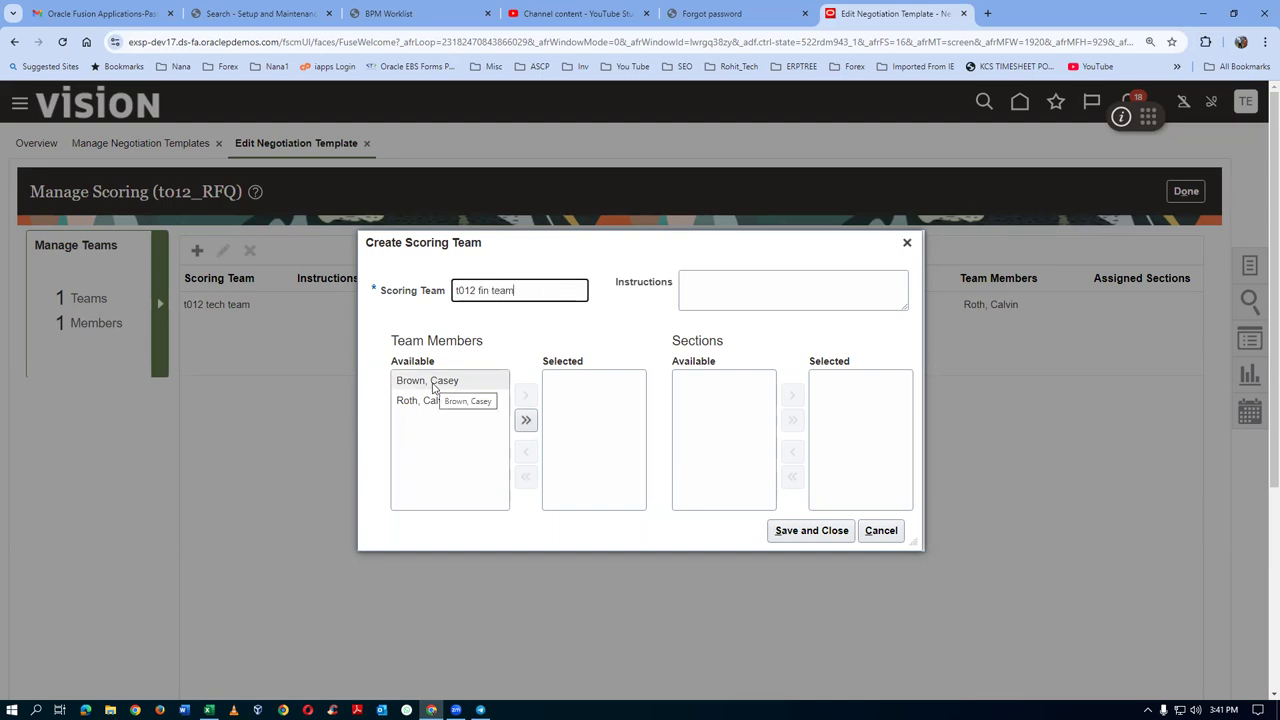
pyautogui.click(427, 382)
pyautogui.click(526, 398)
pyautogui.click(800, 531)
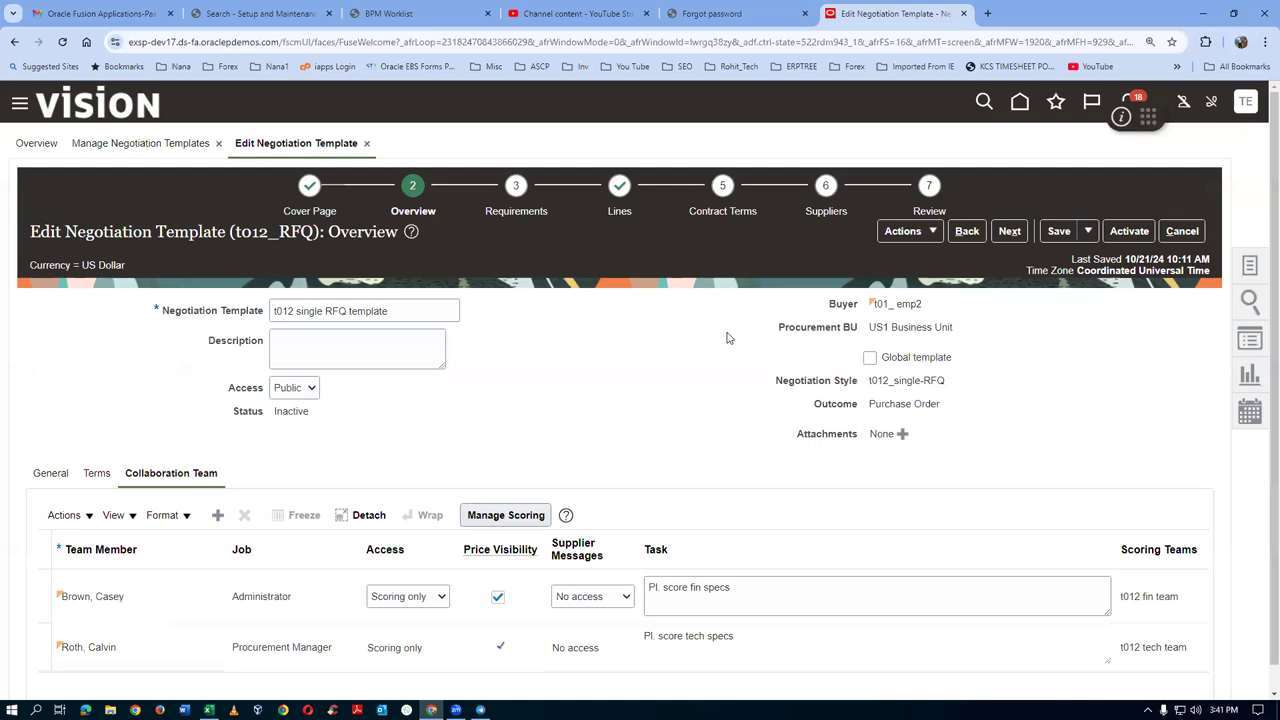
# Save the template and move on to its Requirements step
pyautogui.click(1060, 232)
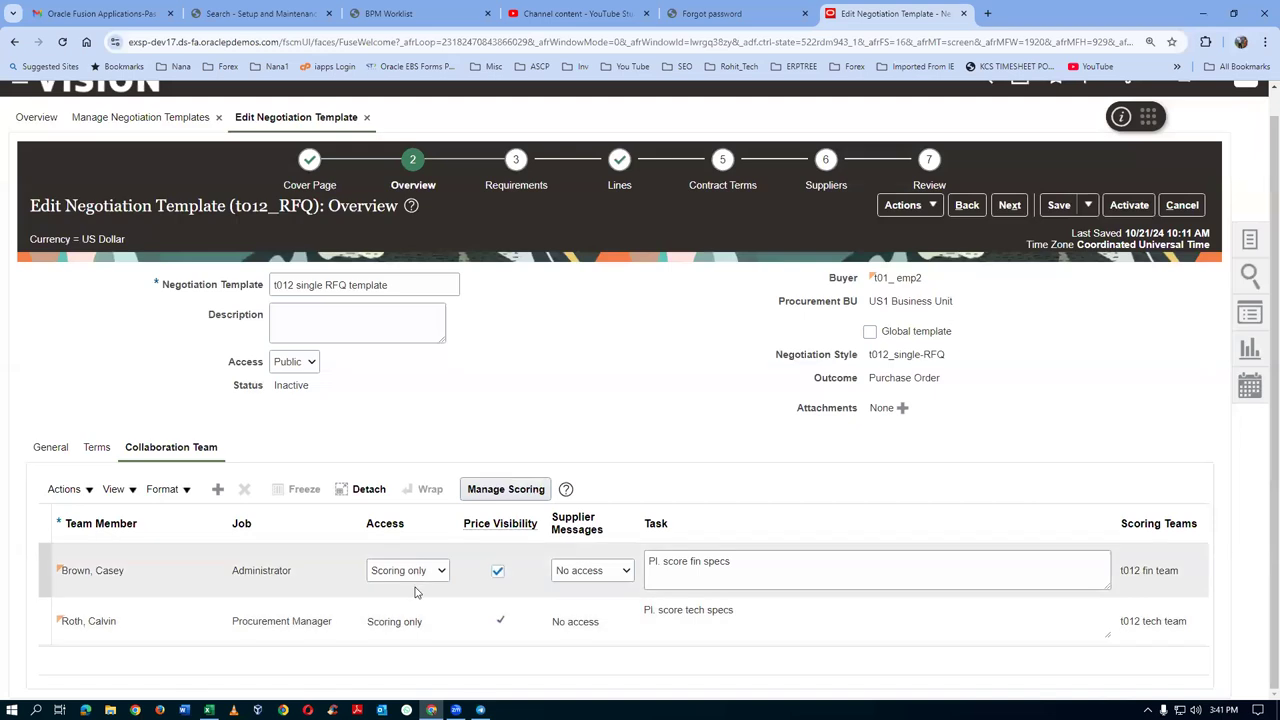
pyautogui.click(1059, 205)
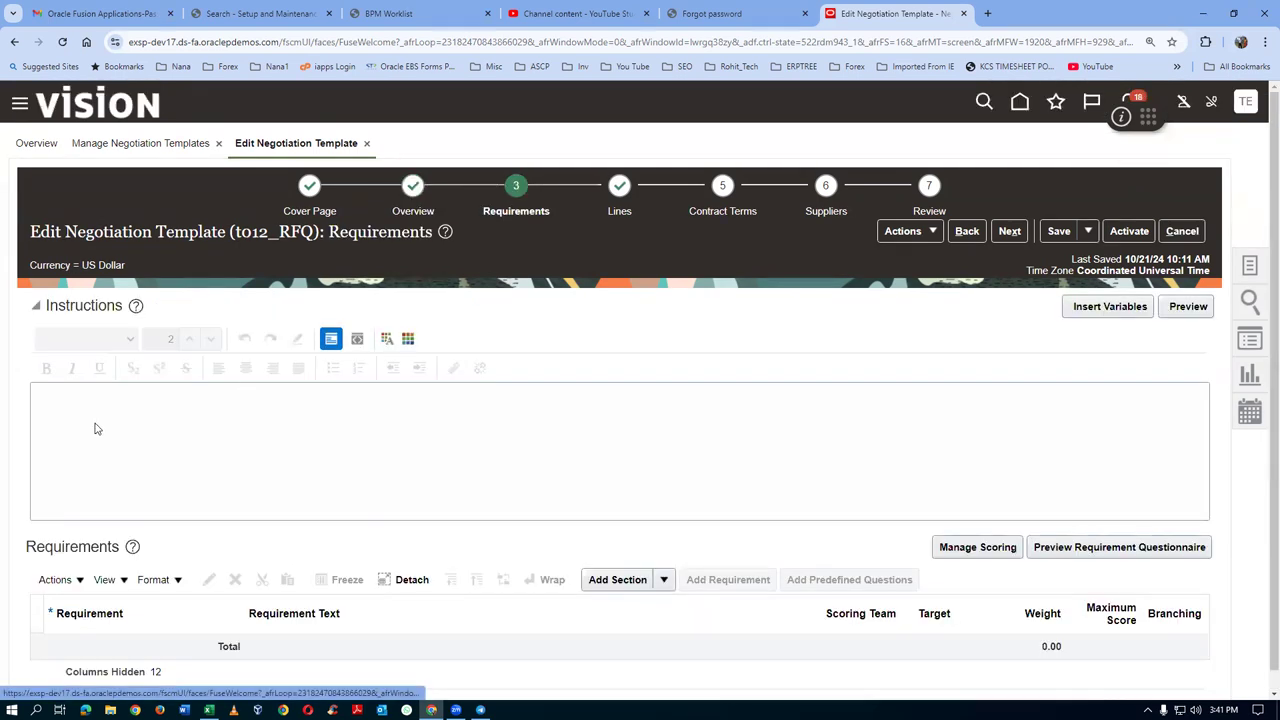
pyautogui.scroll(-1, 222, 419)
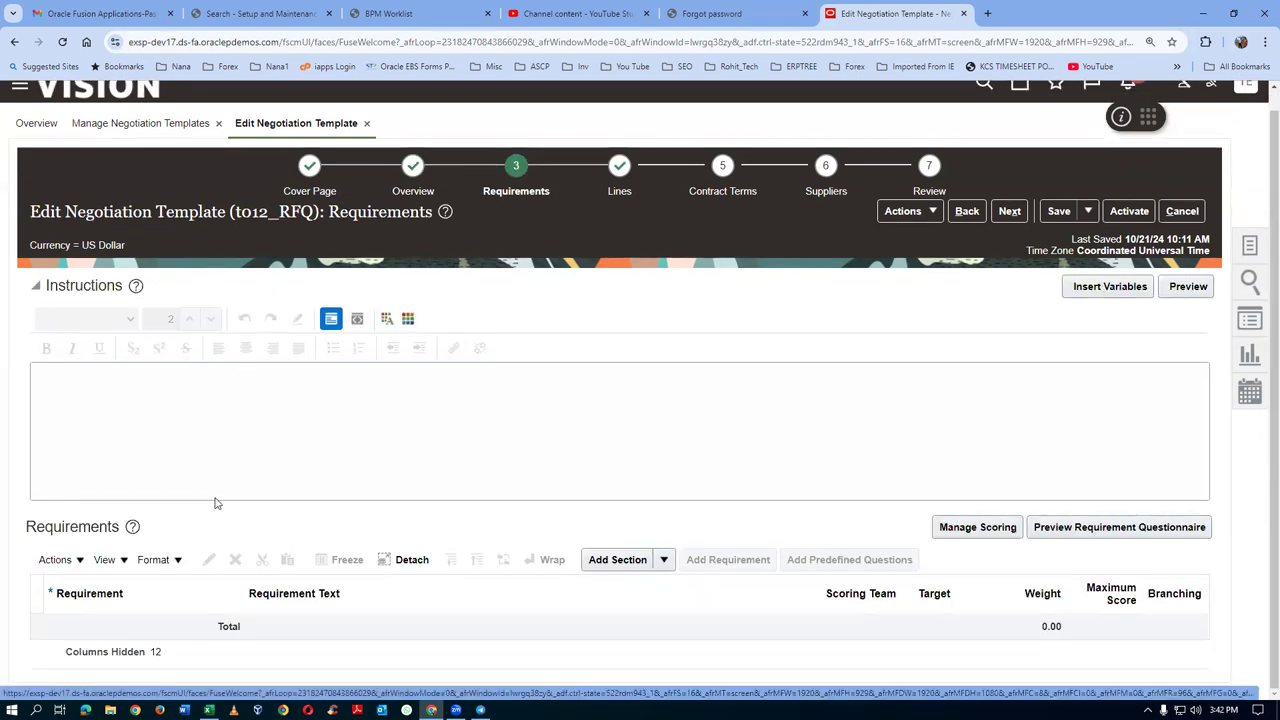
# Add requirements section 1 named Financial Viability
pyautogui.click(210, 453)
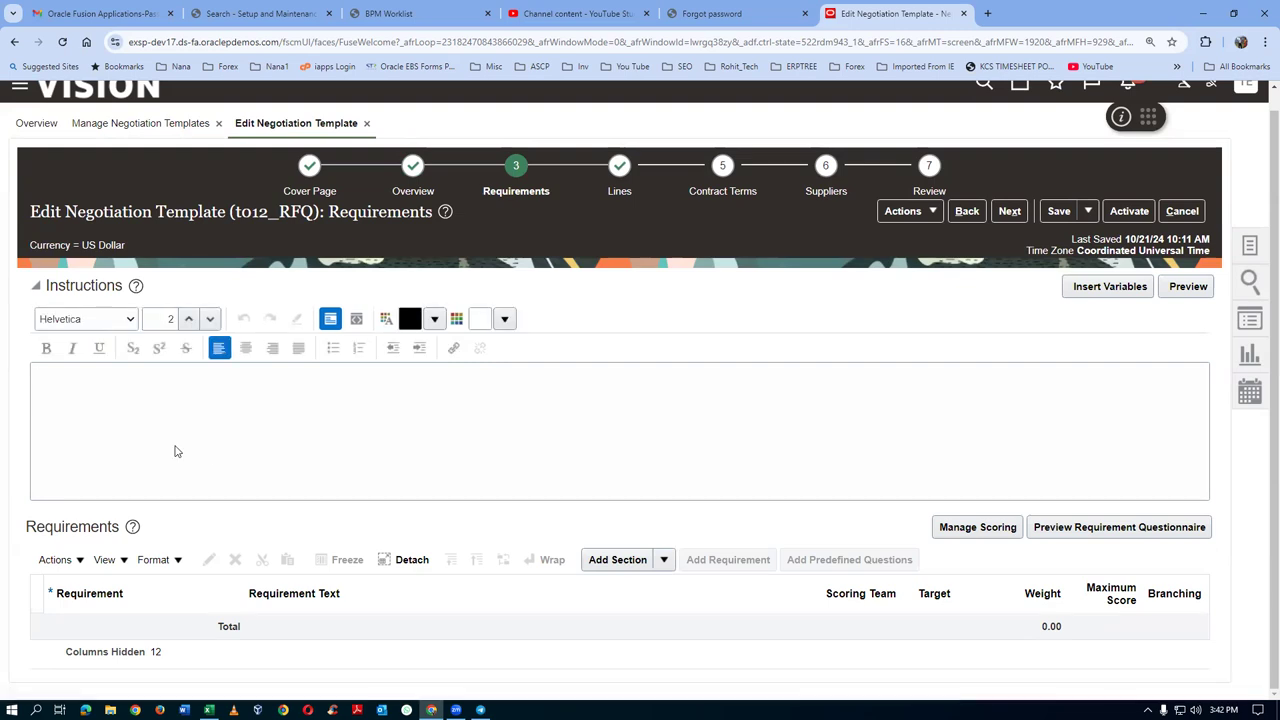
pyautogui.click(617, 560)
pyautogui.click(164, 631)
pyautogui.write('Finan')
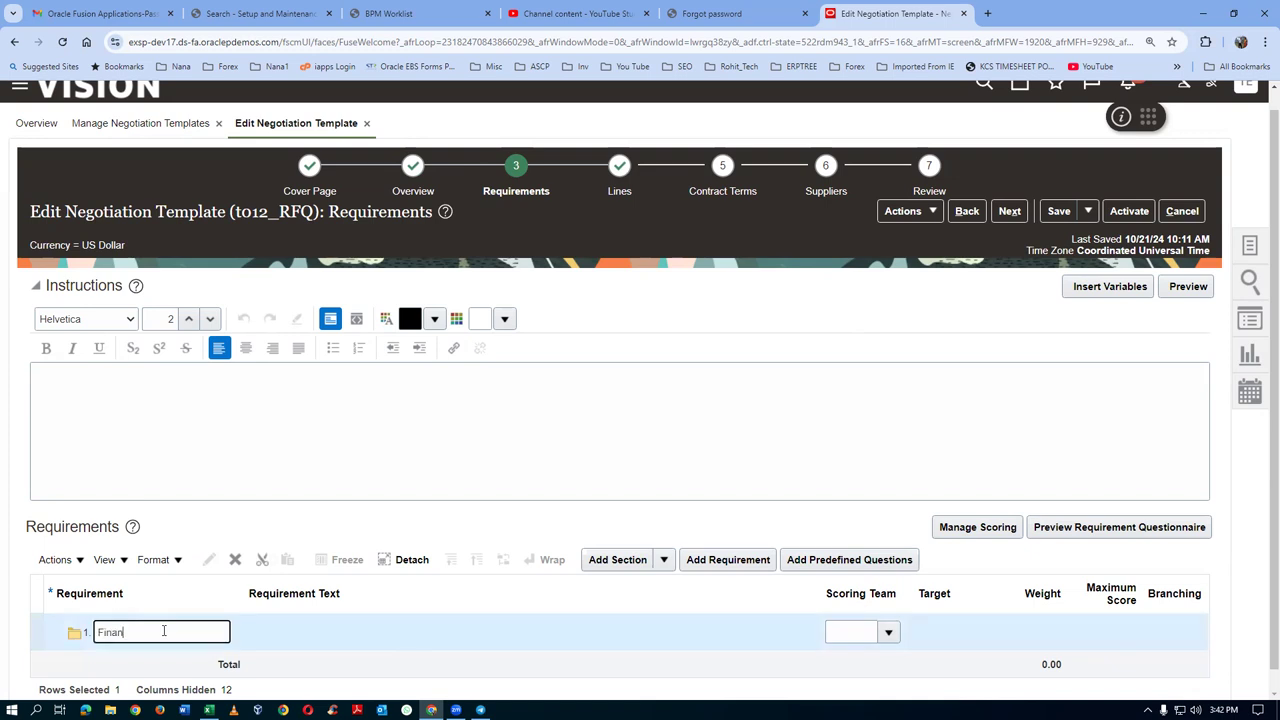
pyautogui.write('cial Viability')
pyautogui.click(25, 632)
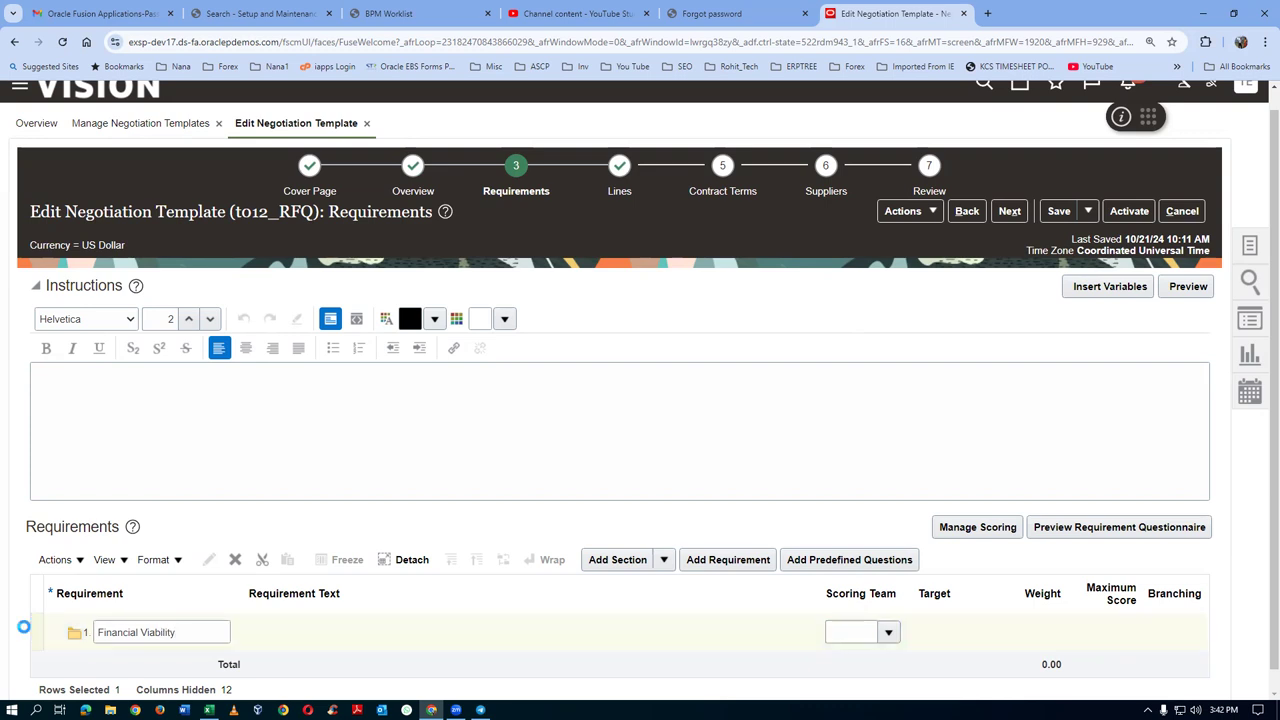
# Add a requirement titled 'What is your annual turn over' to Financial Viability
pyautogui.click(716, 561)
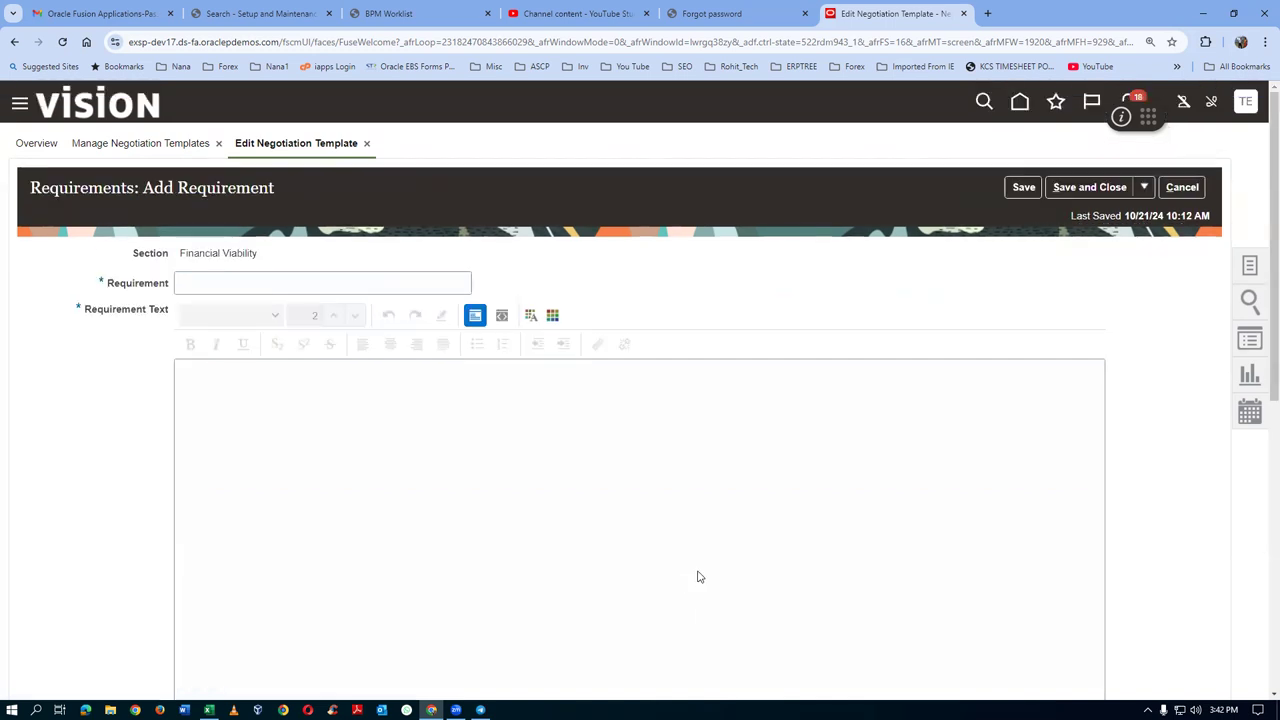
pyautogui.click(310, 401)
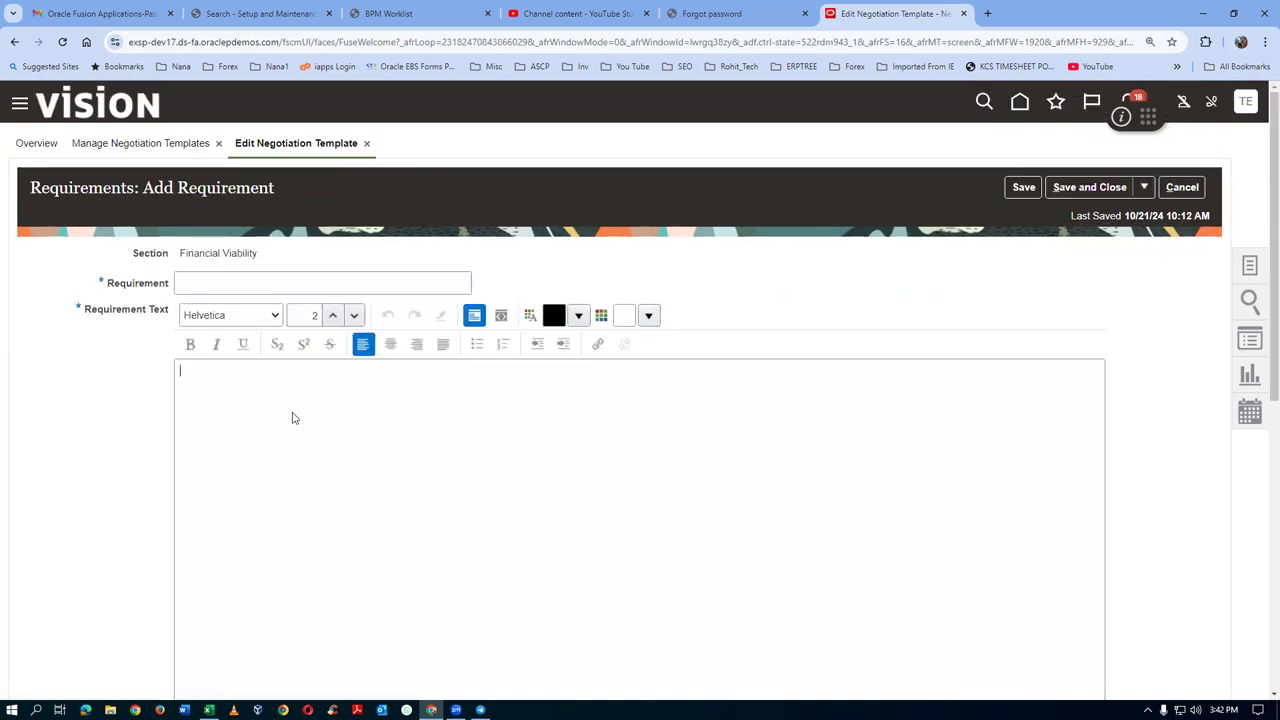
pyautogui.click(264, 281)
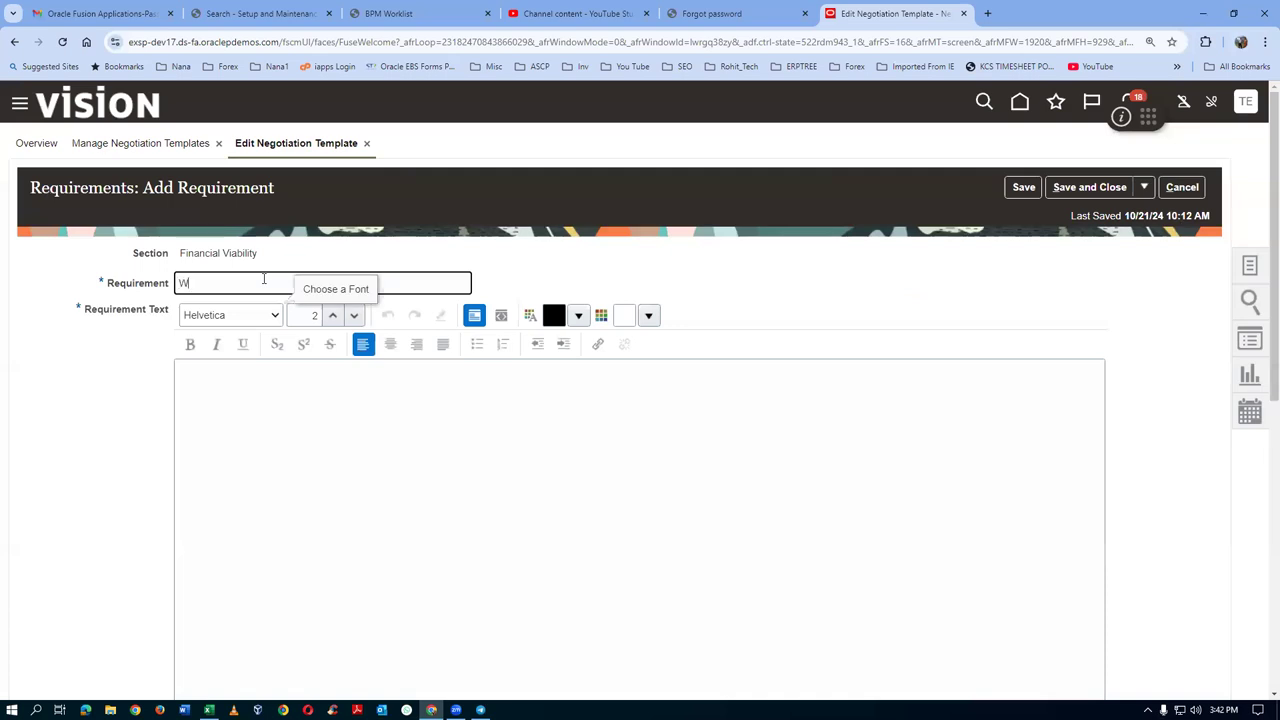
pyautogui.write('What is your annual turn o')
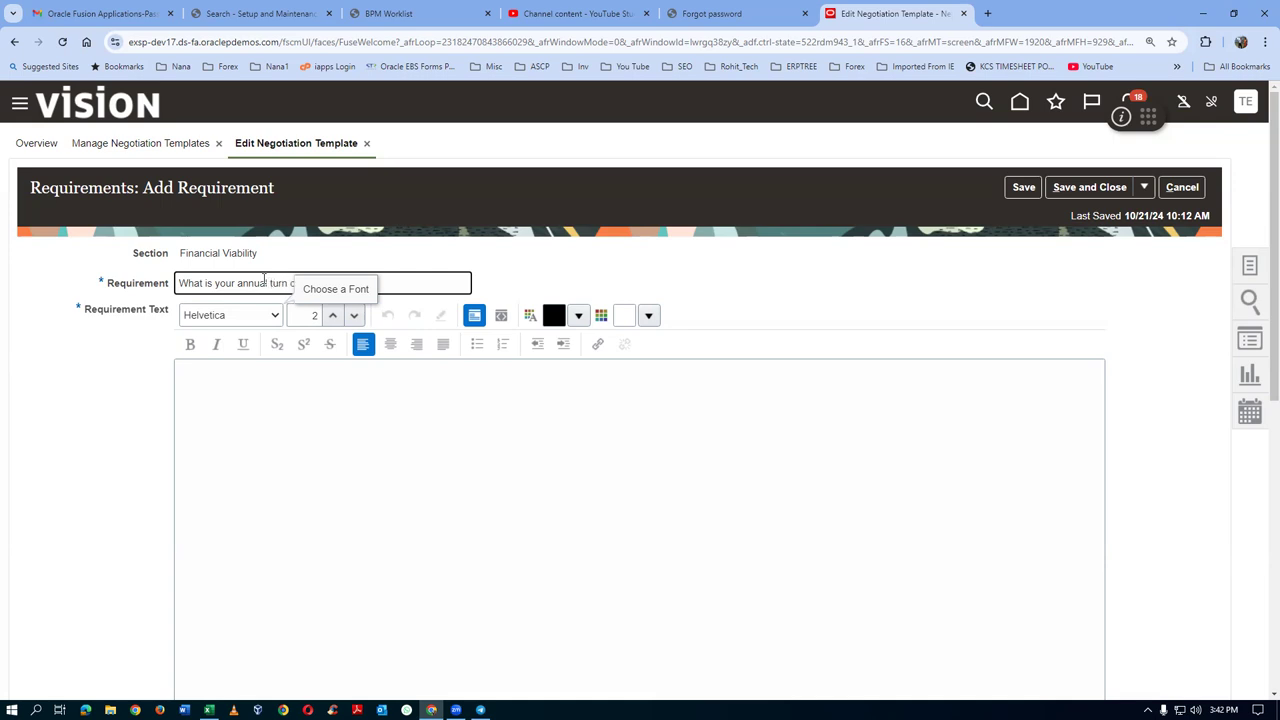
pyautogui.write('ver')
pyautogui.click(208, 442)
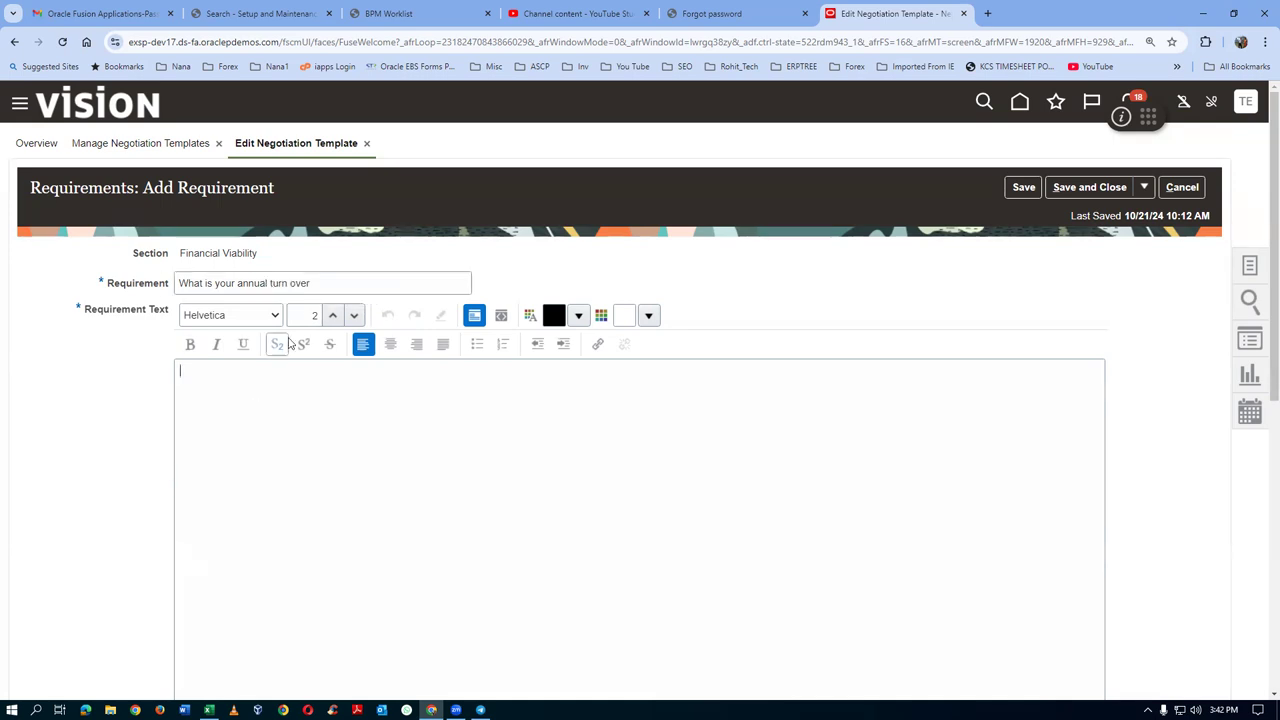
# Copy the question title into the Requirement Text and the Hint field
pyautogui.moveTo(311, 285); pyautogui.dragTo(41, 288)
pyautogui.hotkey('ctrl', 'c')
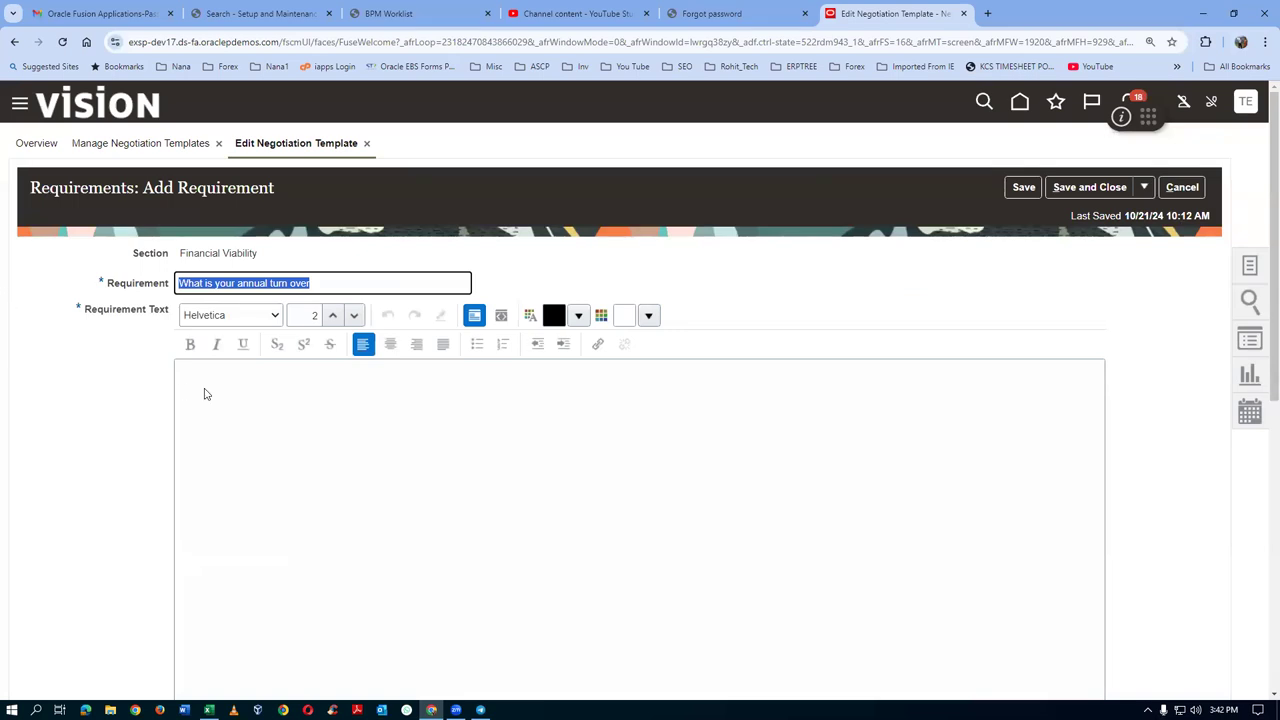
pyautogui.click(206, 394)
pyautogui.hotkey('ctrl', 'v')
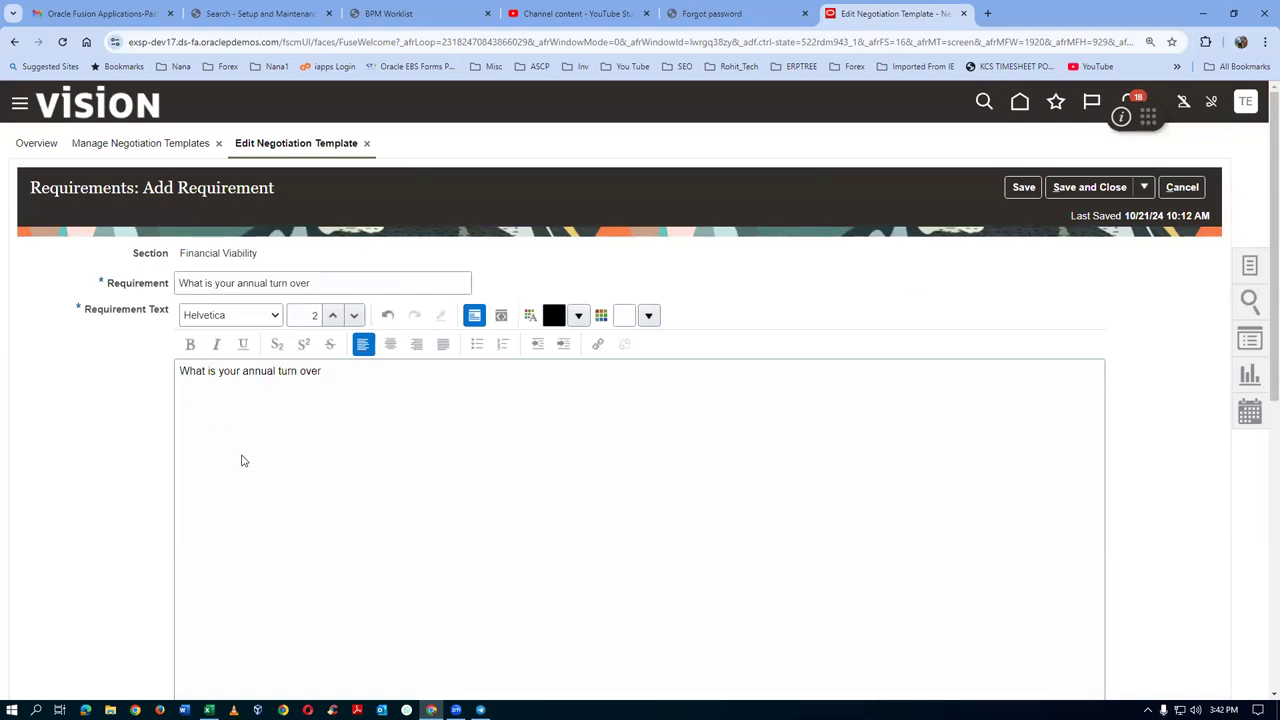
pyautogui.scroll(-3, 240, 457)
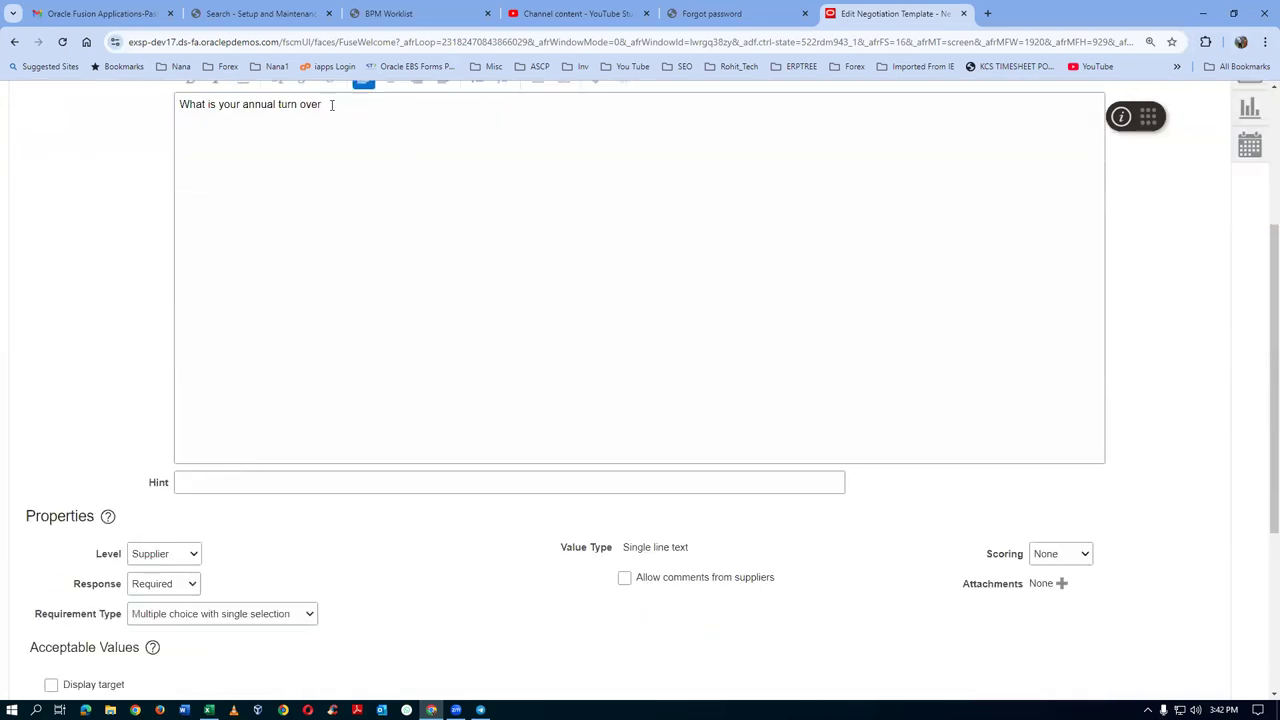
pyautogui.moveTo(331, 105); pyautogui.dragTo(9, 116)
pyautogui.hotkey('ctrl', 'c')
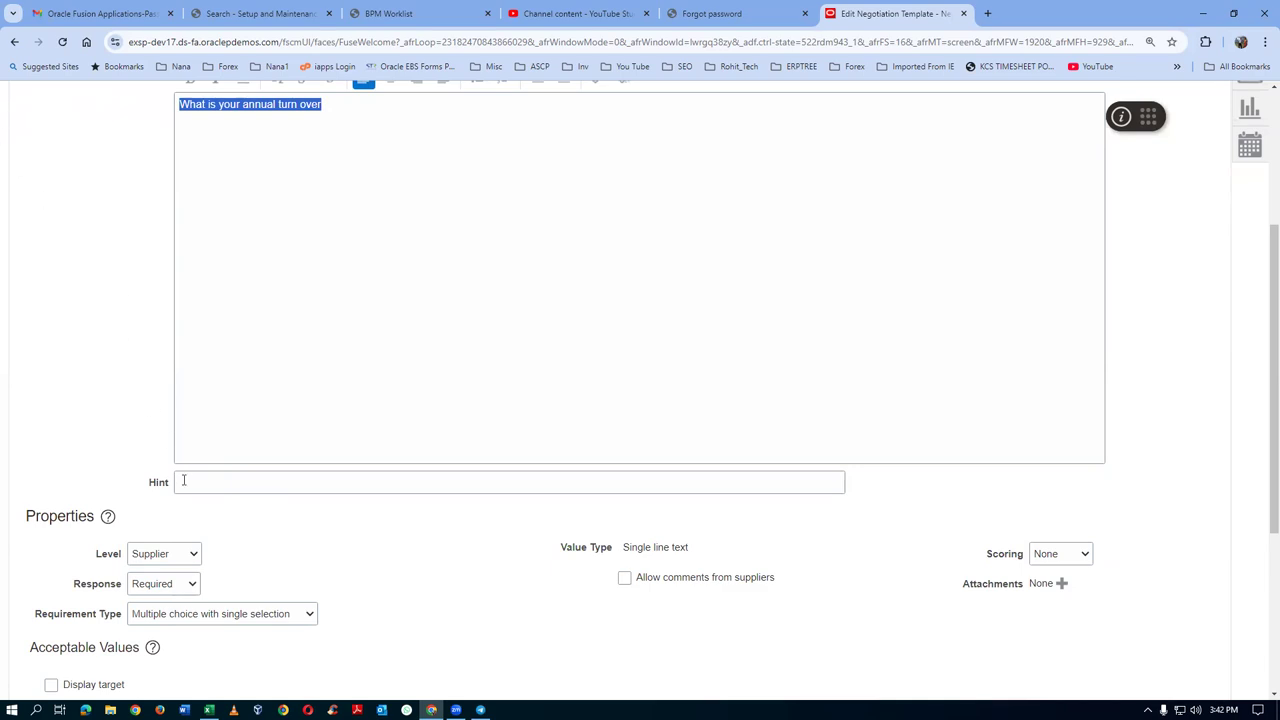
pyautogui.click(182, 483)
pyautogui.hotkey('ctrl', 'v')
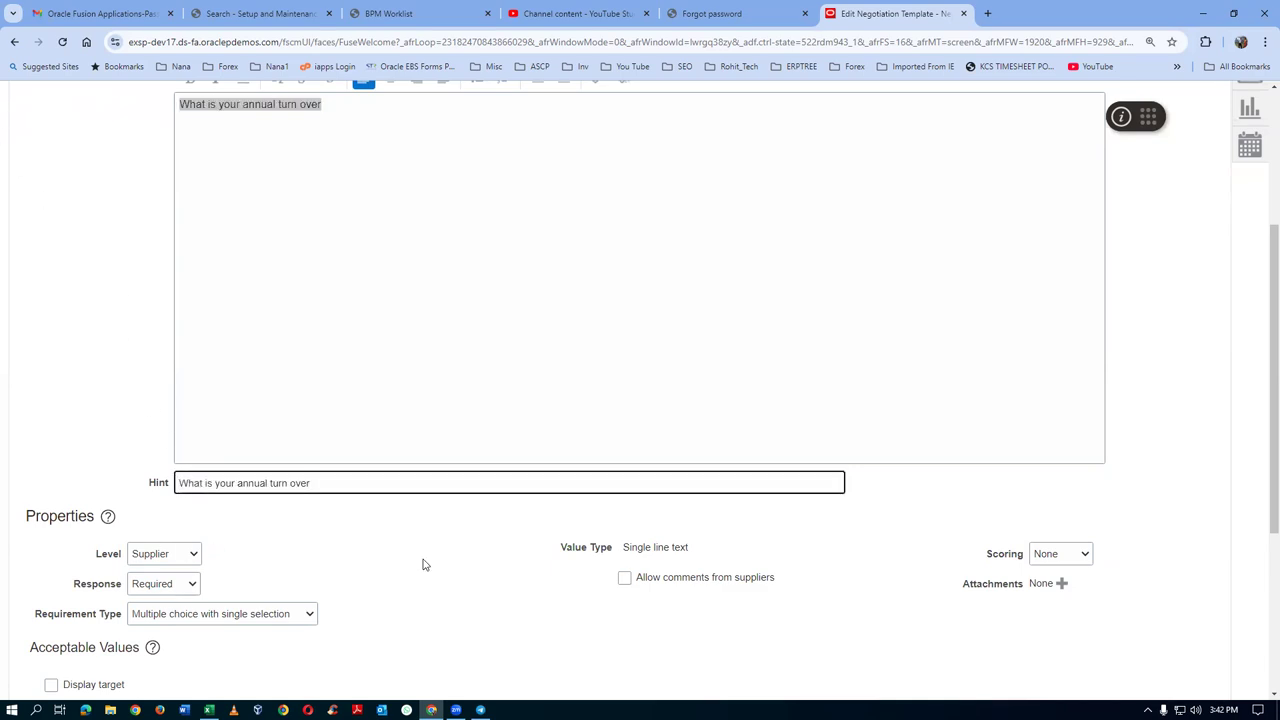
pyautogui.scroll(-2, 427, 564)
# Score the turnover requirement automatically with weight 40 and a knockout score
pyautogui.click(1060, 354)
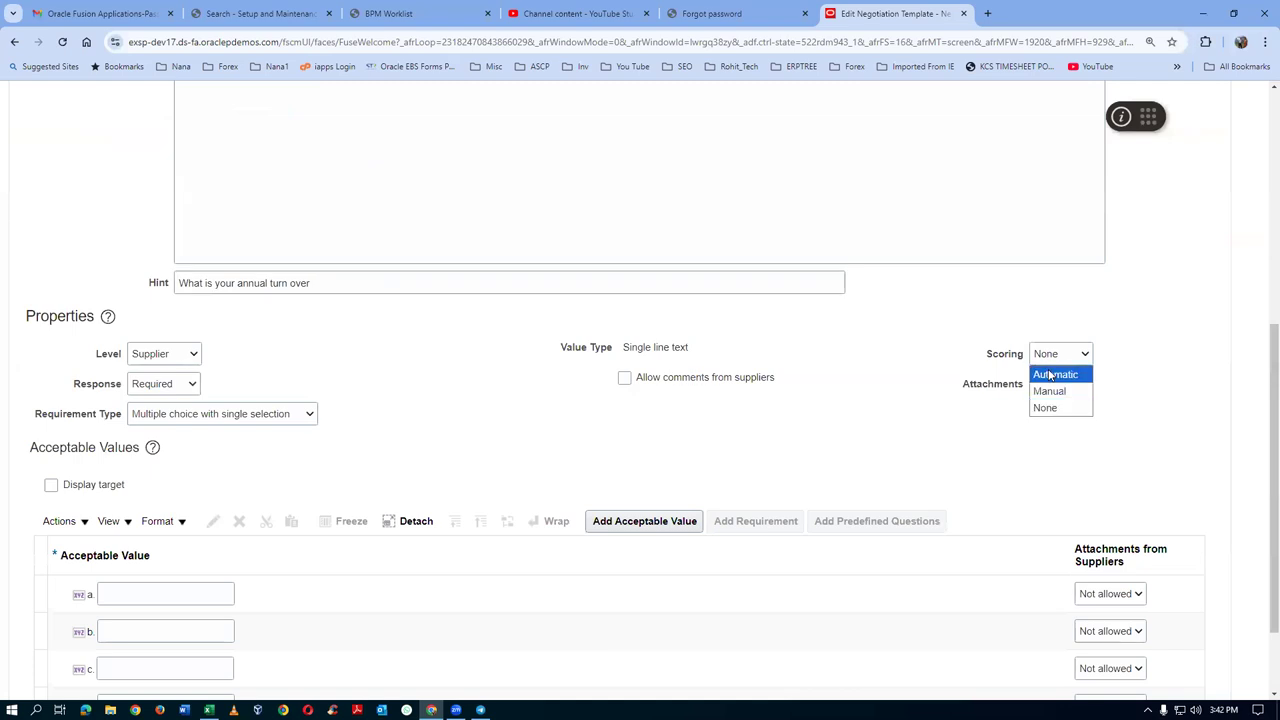
pyautogui.click(1048, 372)
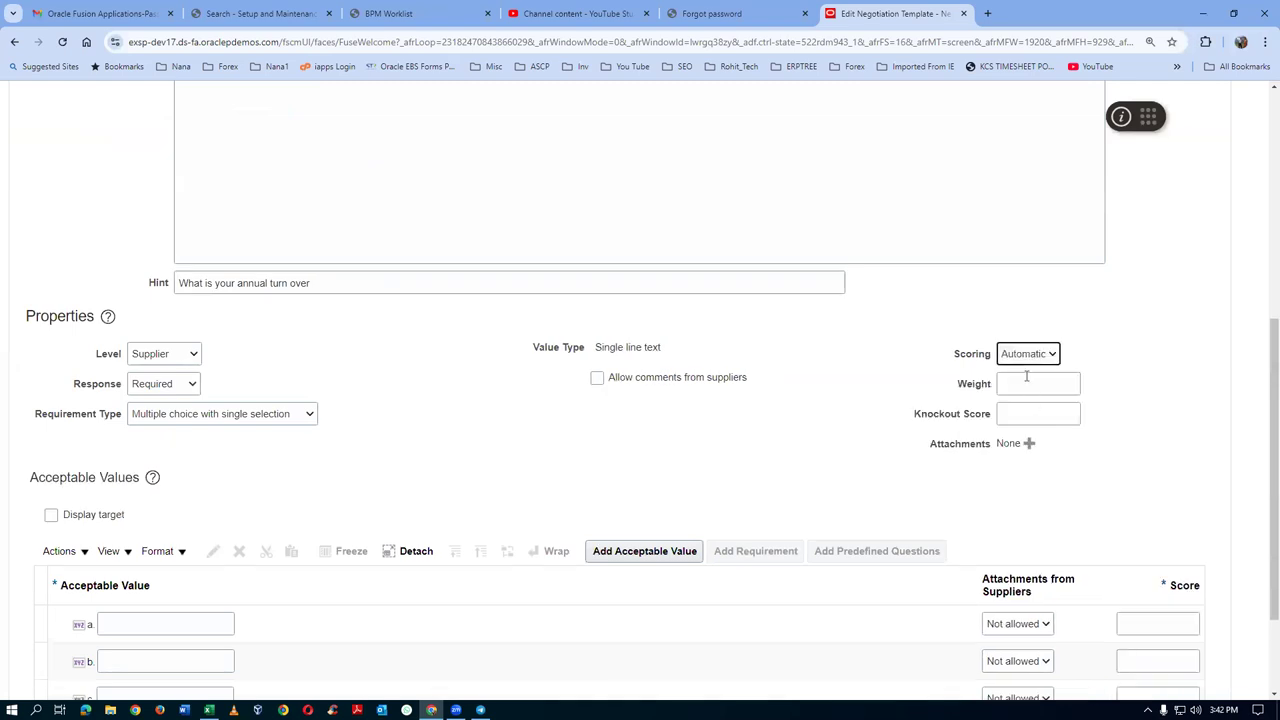
pyautogui.click(1026, 382)
pyautogui.write('40')
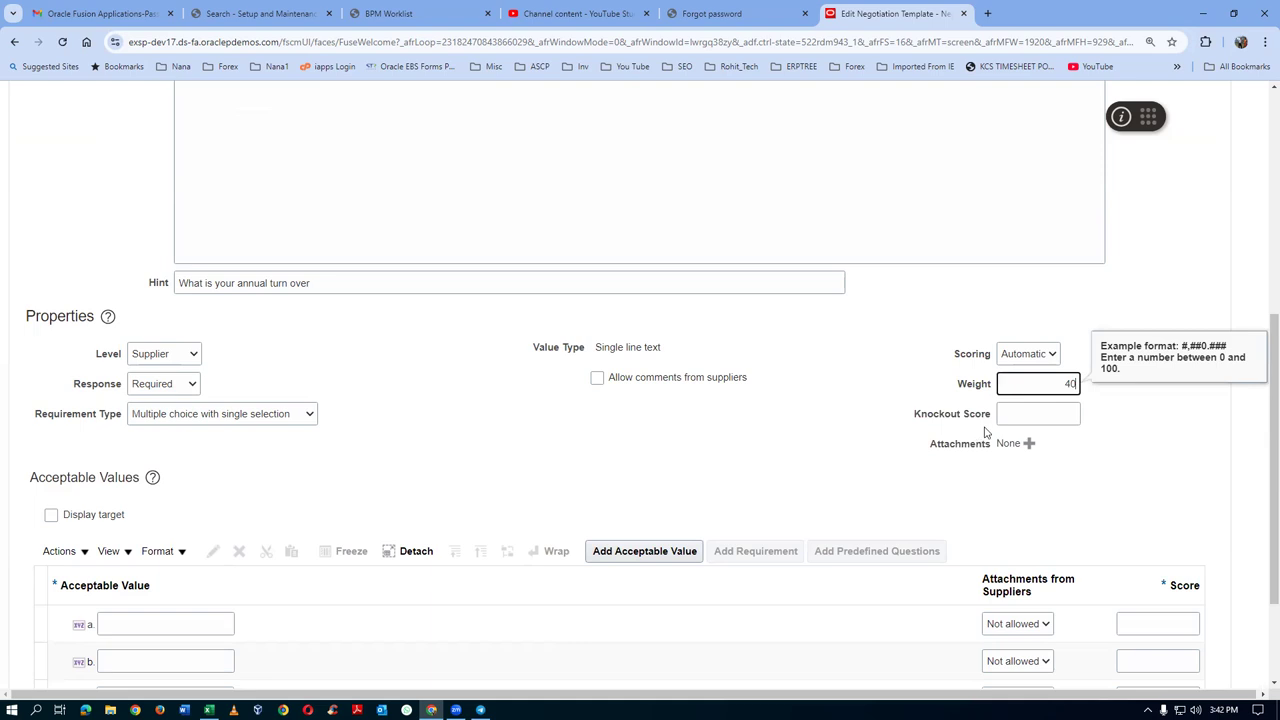
pyautogui.click(1005, 414)
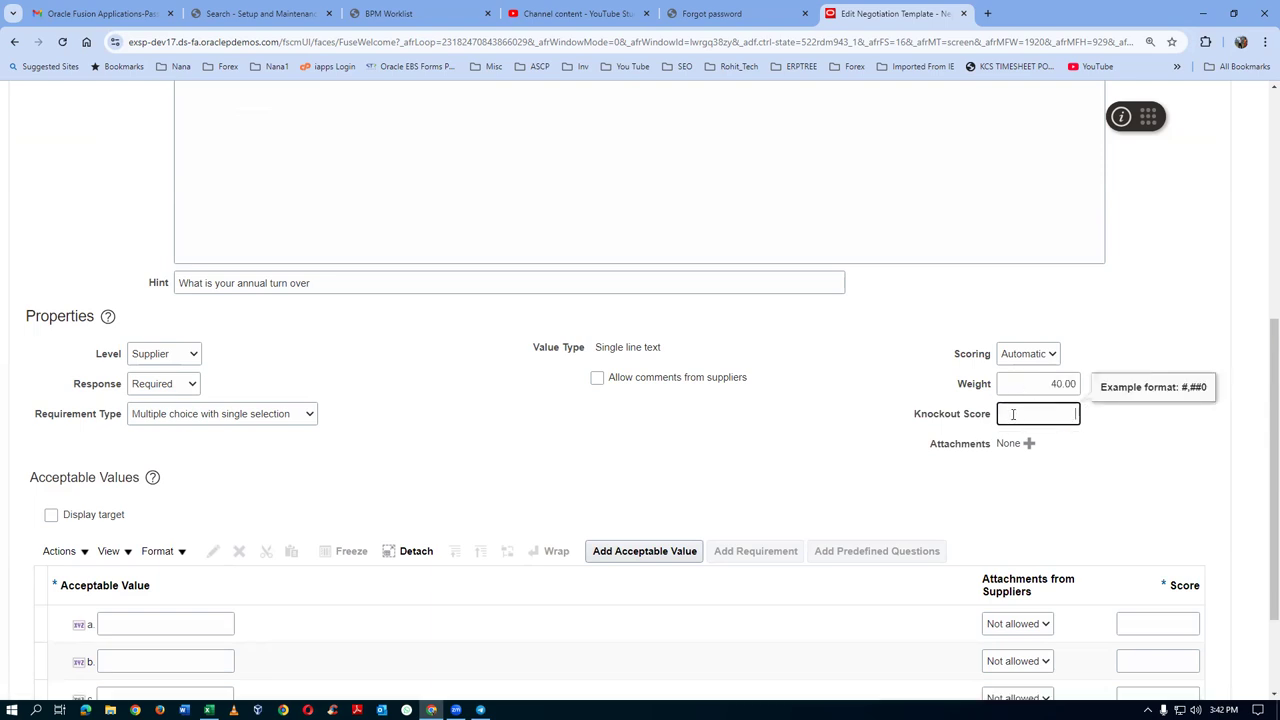
# Enter acceptable values 5 and 4 with scores 5 and 4
pyautogui.click(175, 621)
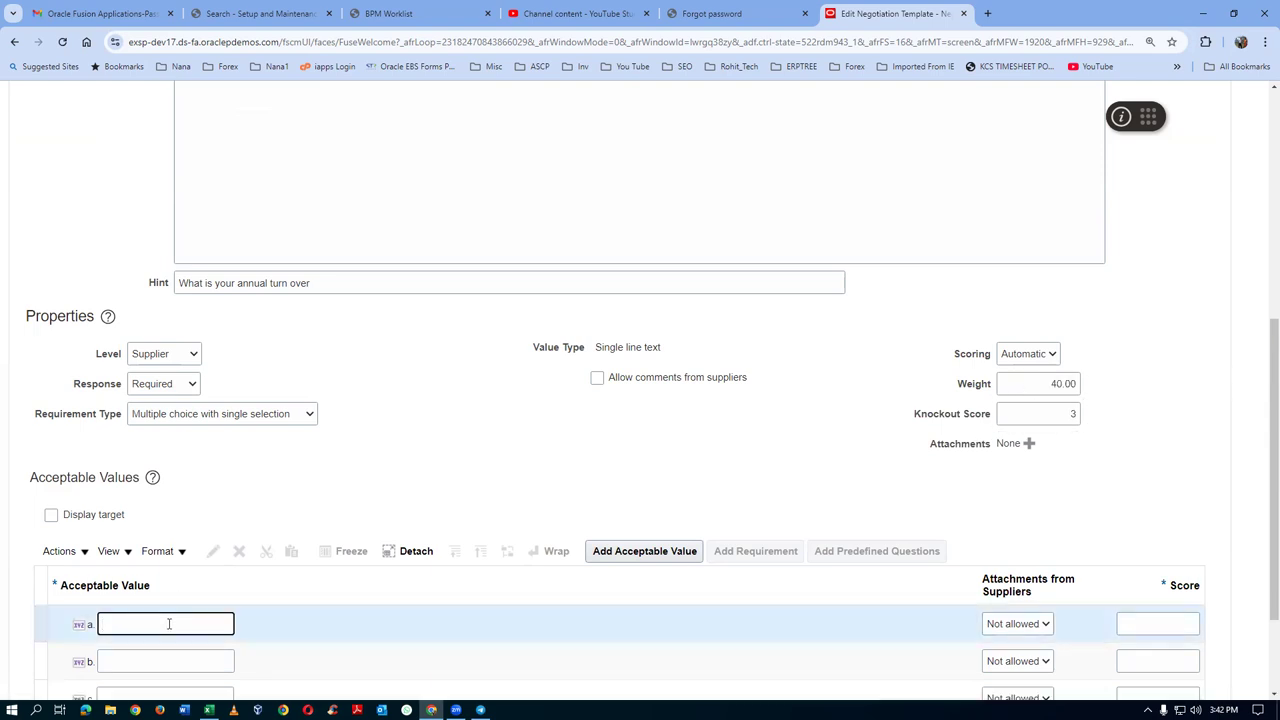
pyautogui.write('5')
pyautogui.click(1138, 621)
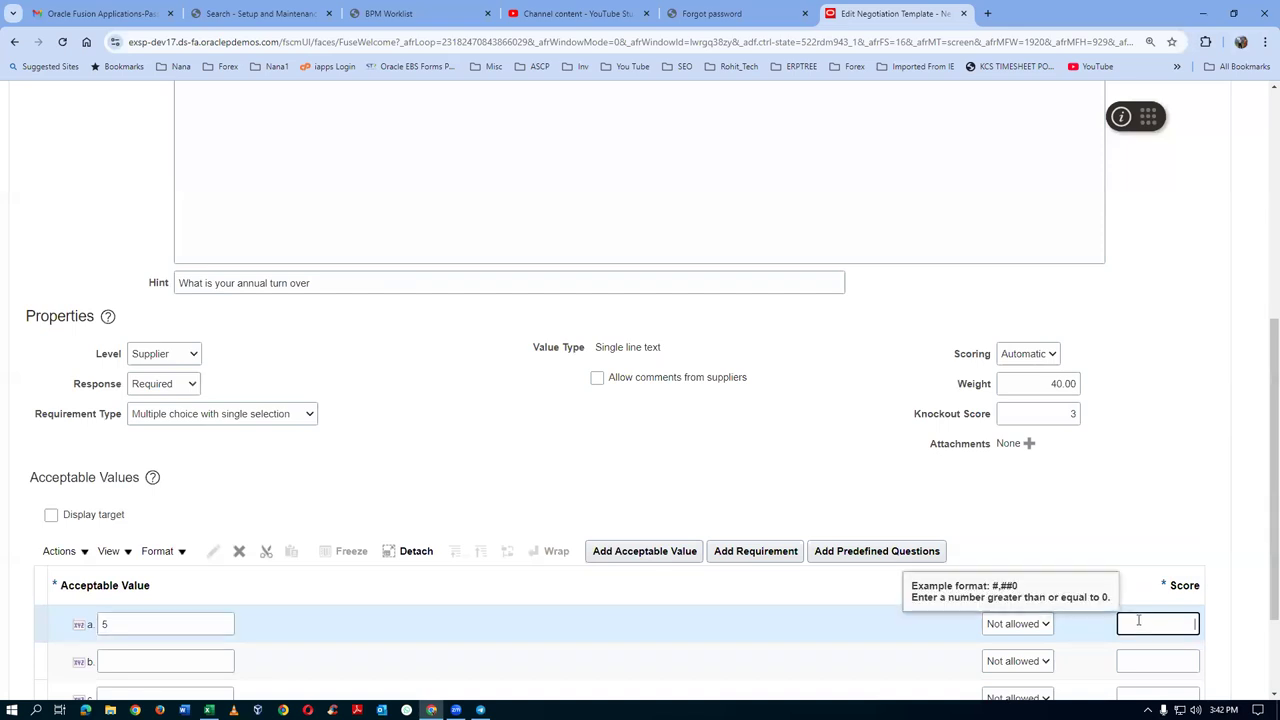
pyautogui.write('5')
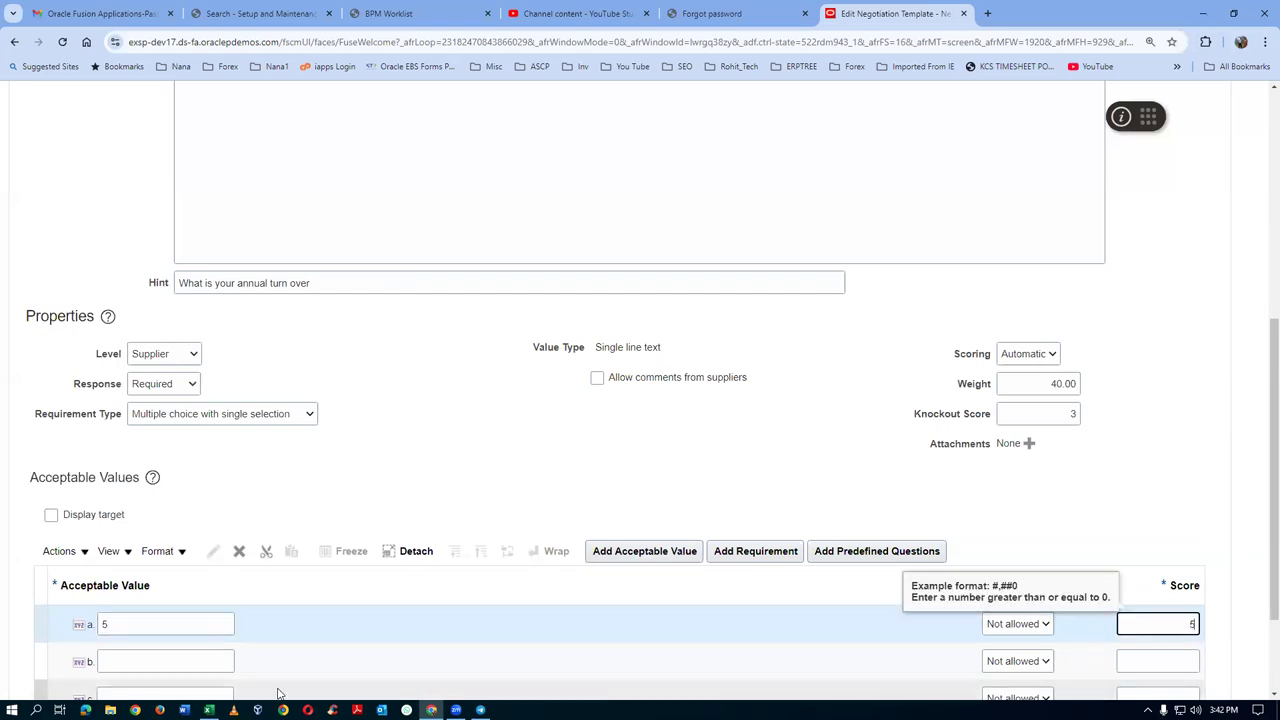
pyautogui.click(220, 662)
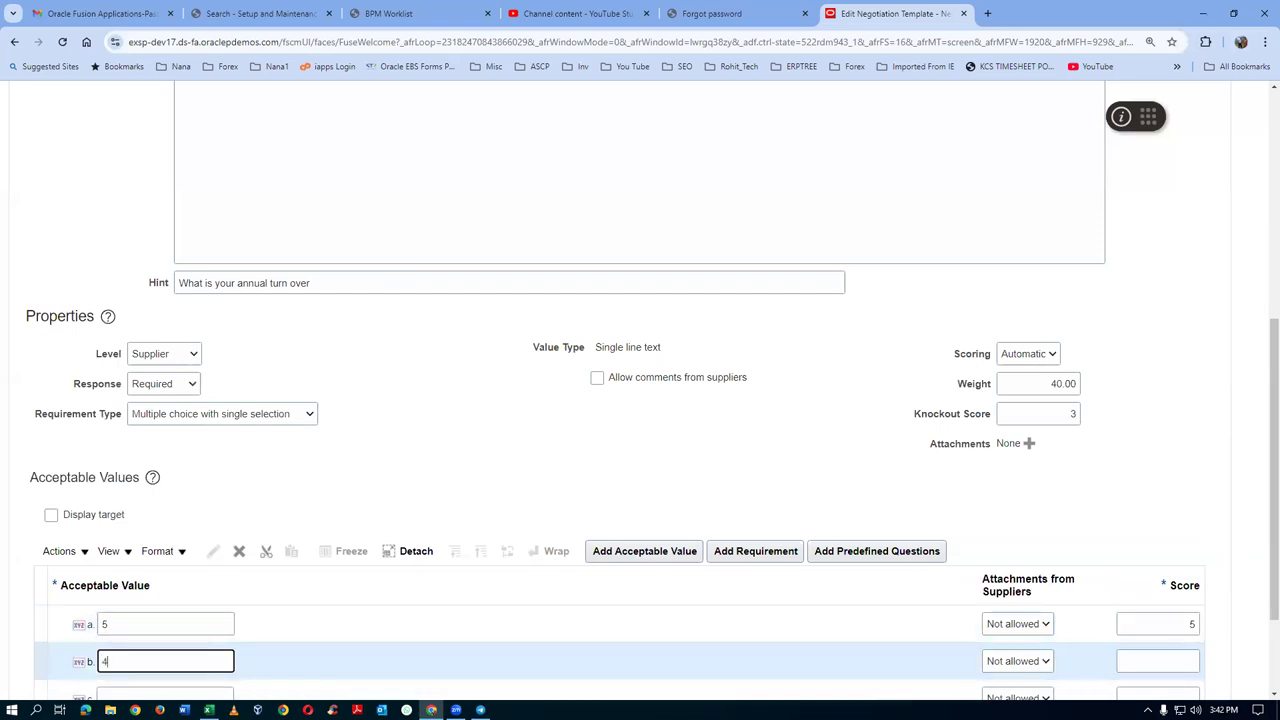
pyautogui.click(1134, 658)
pyautogui.write('4')
pyautogui.scroll(-2, 640, 660)
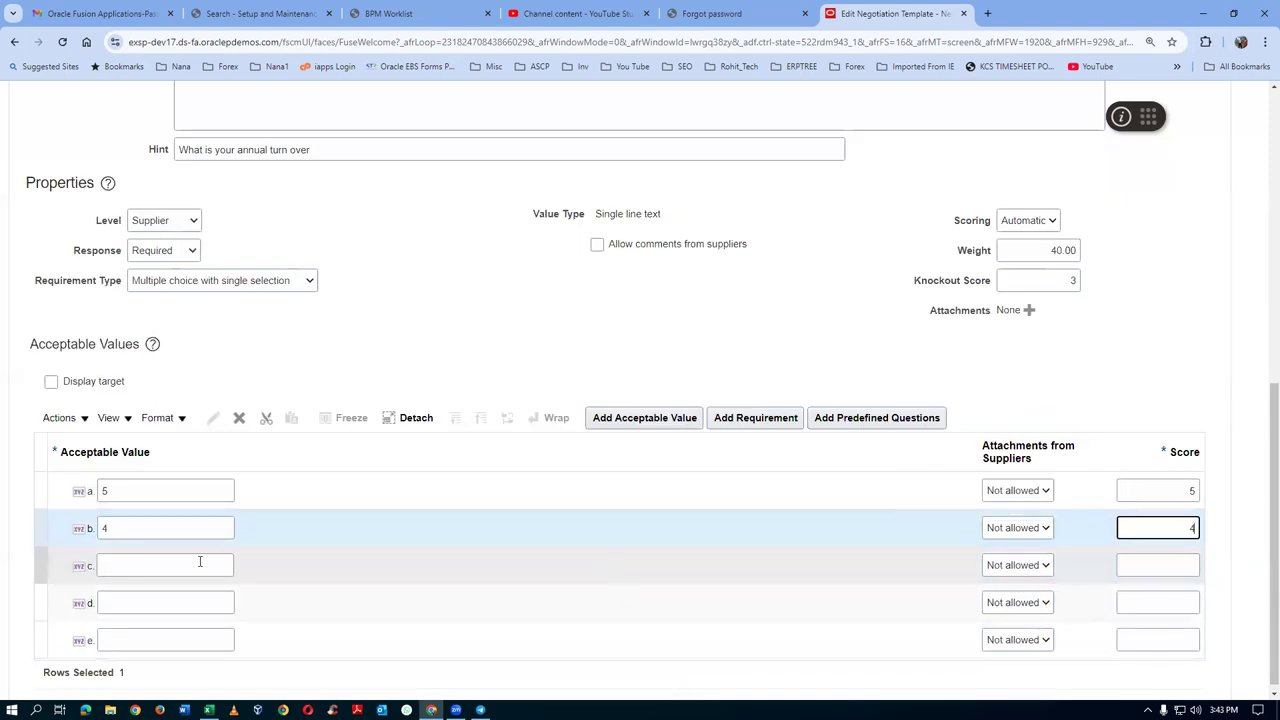
# Enter acceptable values 3, 2 and 1 with matching scores 3, 2 and 1
pyautogui.click(165, 566)
pyautogui.write('3')
pyautogui.click(1155, 565)
pyautogui.write('3')
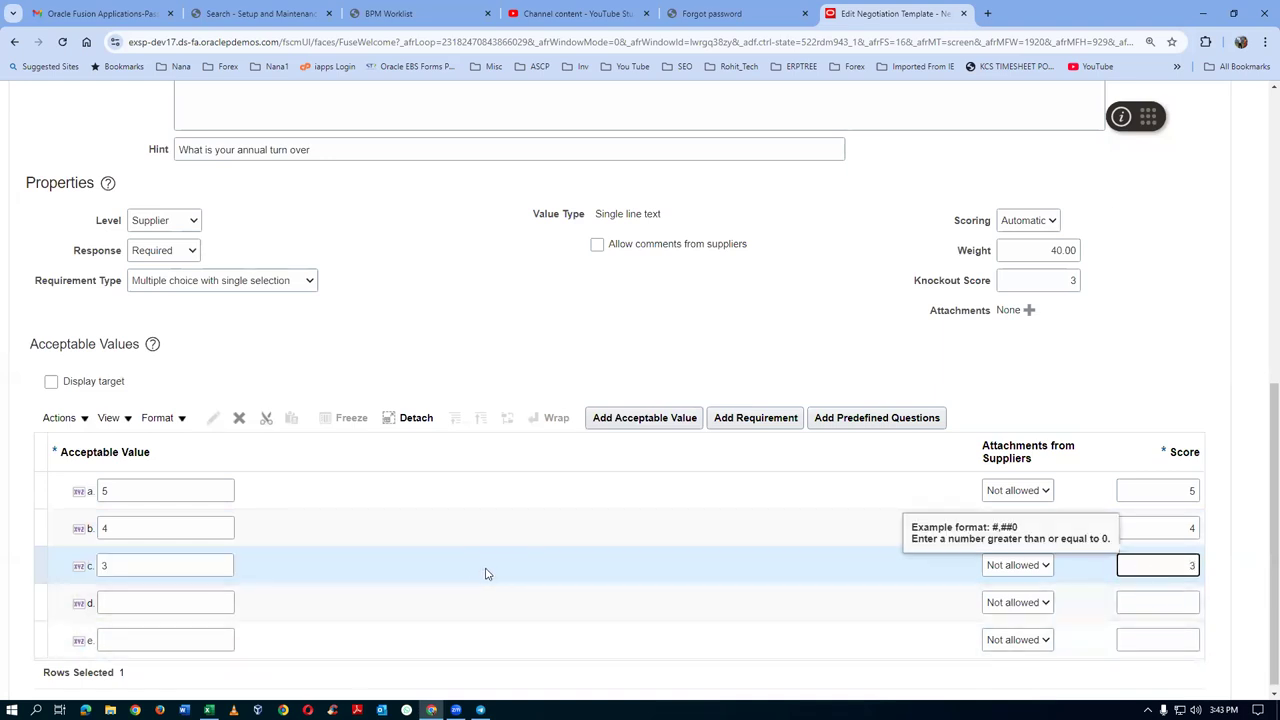
pyautogui.click(165, 603)
pyautogui.write('2')
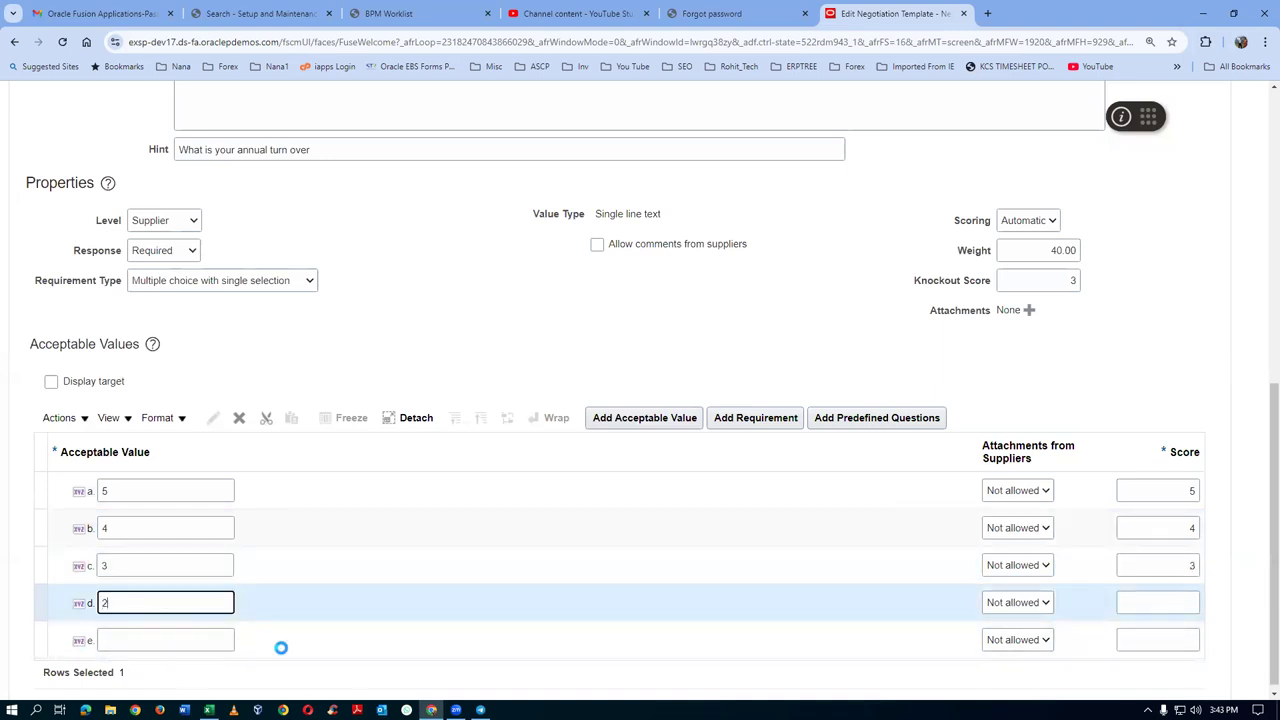
pyautogui.click(1145, 593)
pyautogui.write('2')
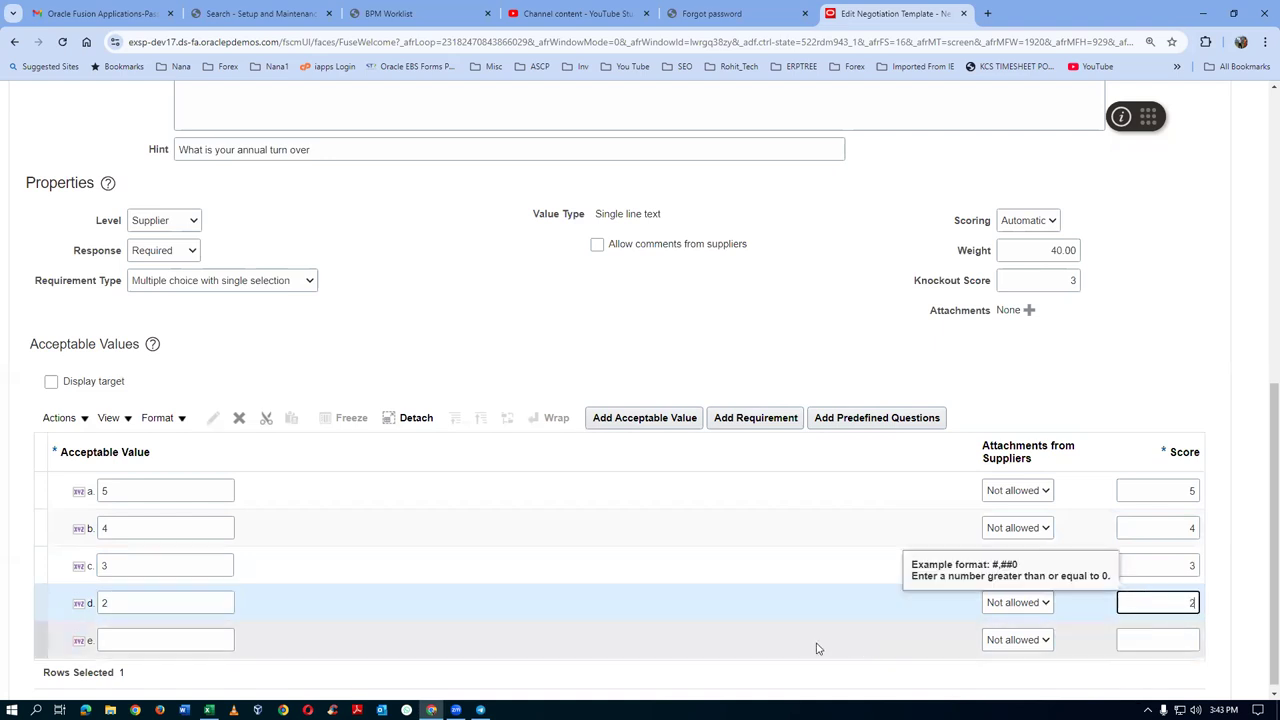
pyautogui.click(132, 636)
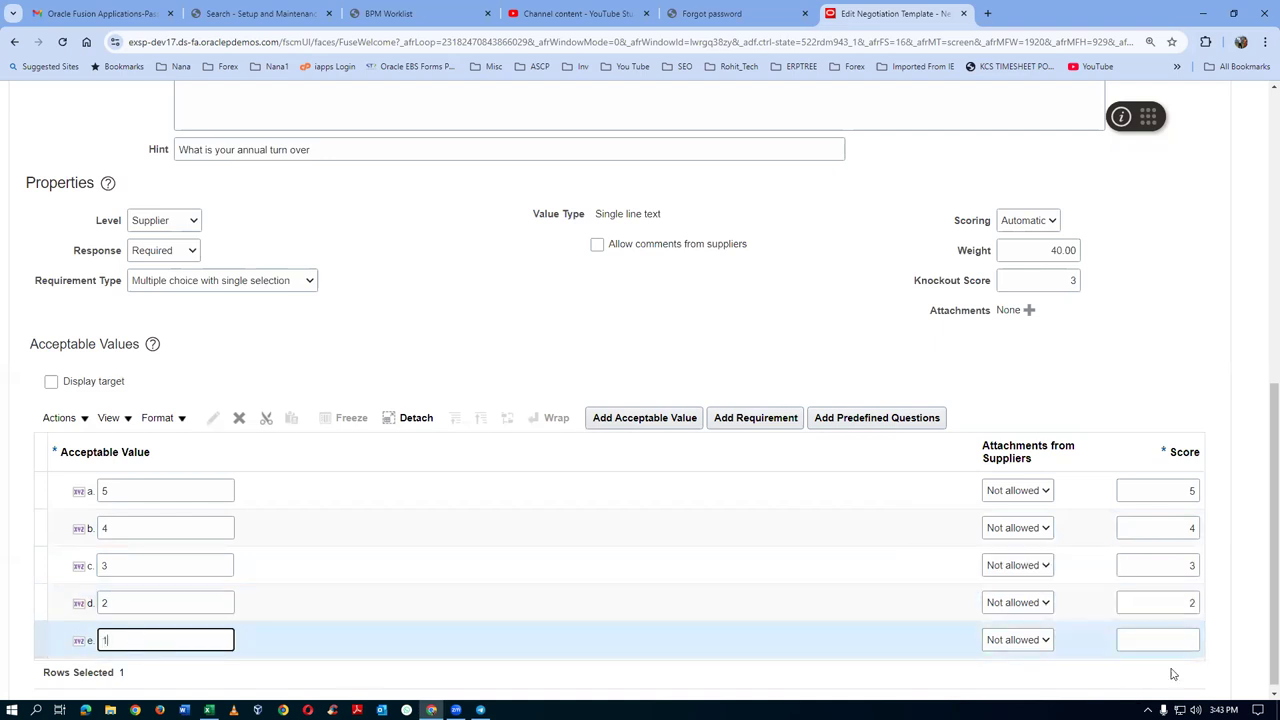
pyautogui.write('1')
pyautogui.click(1184, 630)
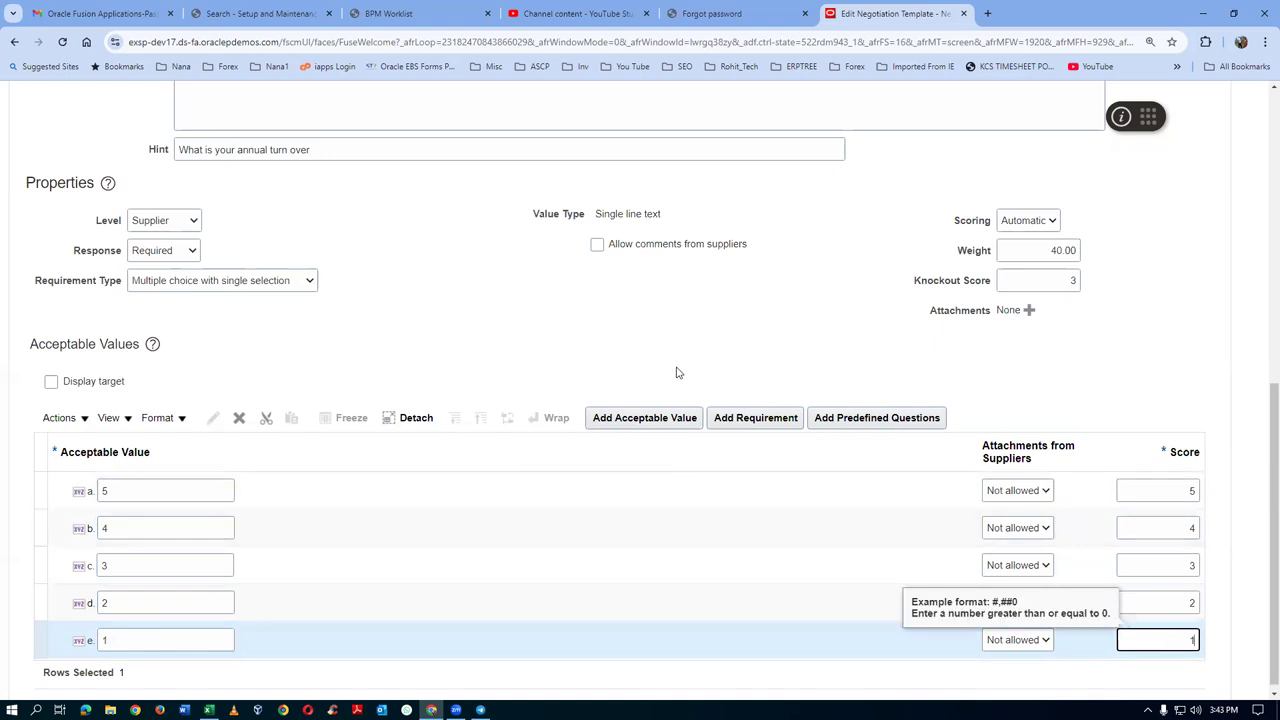
# Turn on target display and set answer 5 as the target value
pyautogui.click(52, 382)
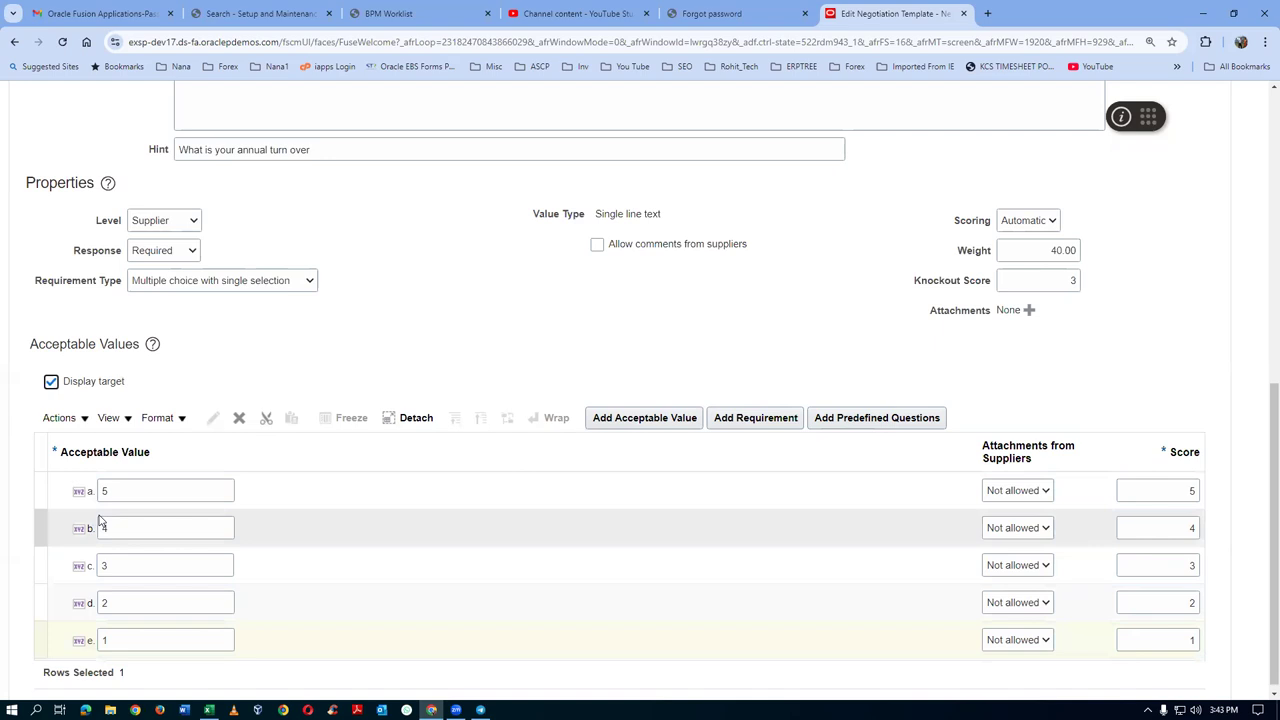
pyautogui.click(41, 492)
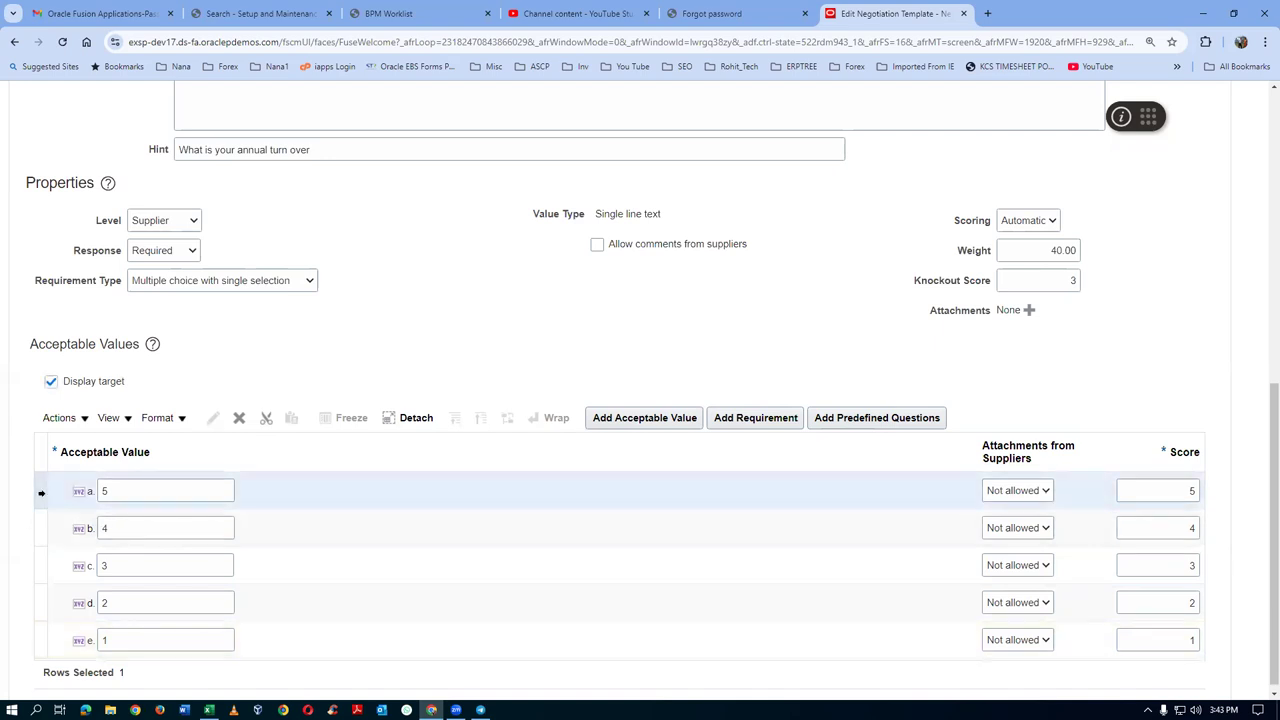
pyautogui.click(55, 418)
pyautogui.click(128, 623)
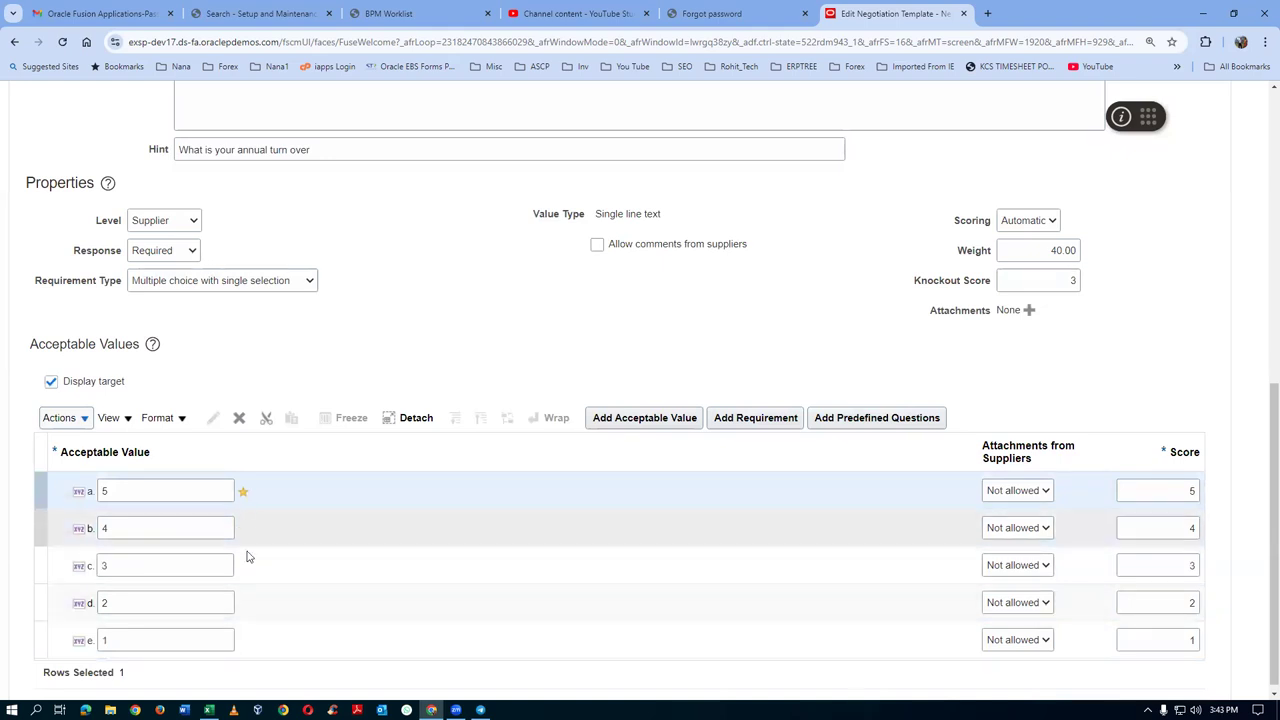
# Save the negotiation template and open the Add Predefined Questions search
pyautogui.moveTo(1273, 395); pyautogui.dragTo(1262, 103)
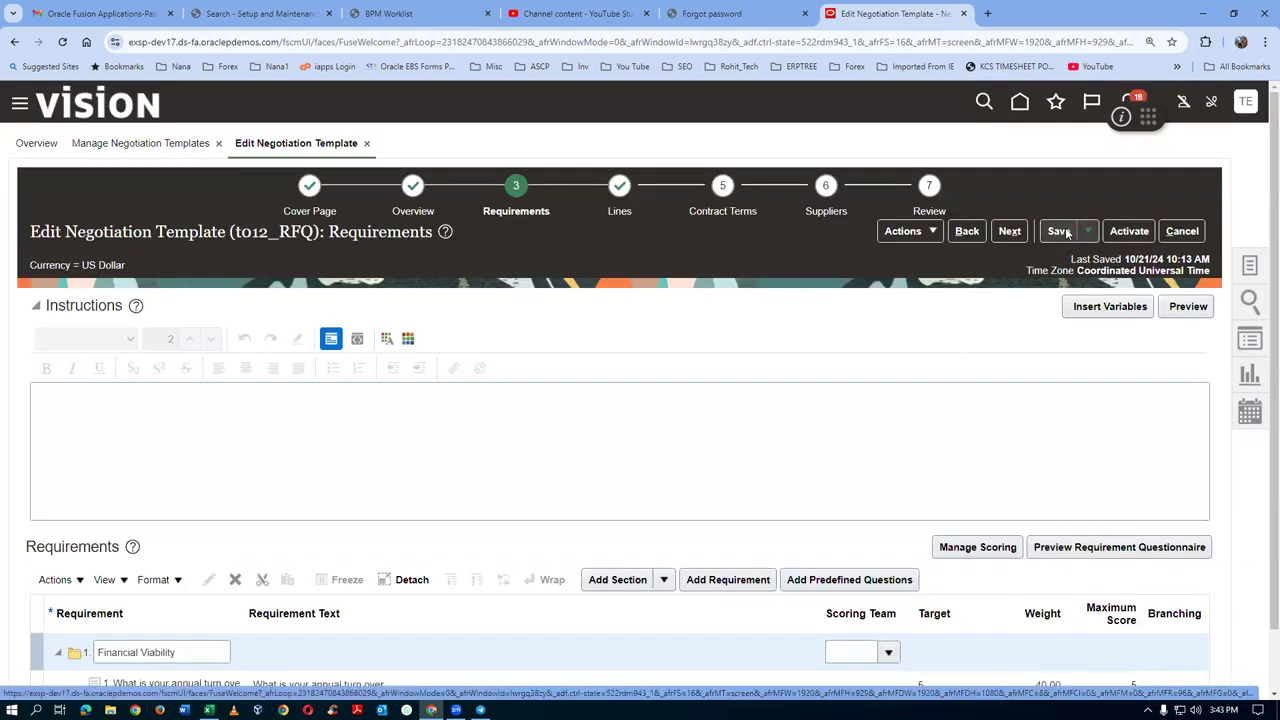
pyautogui.click(1062, 231)
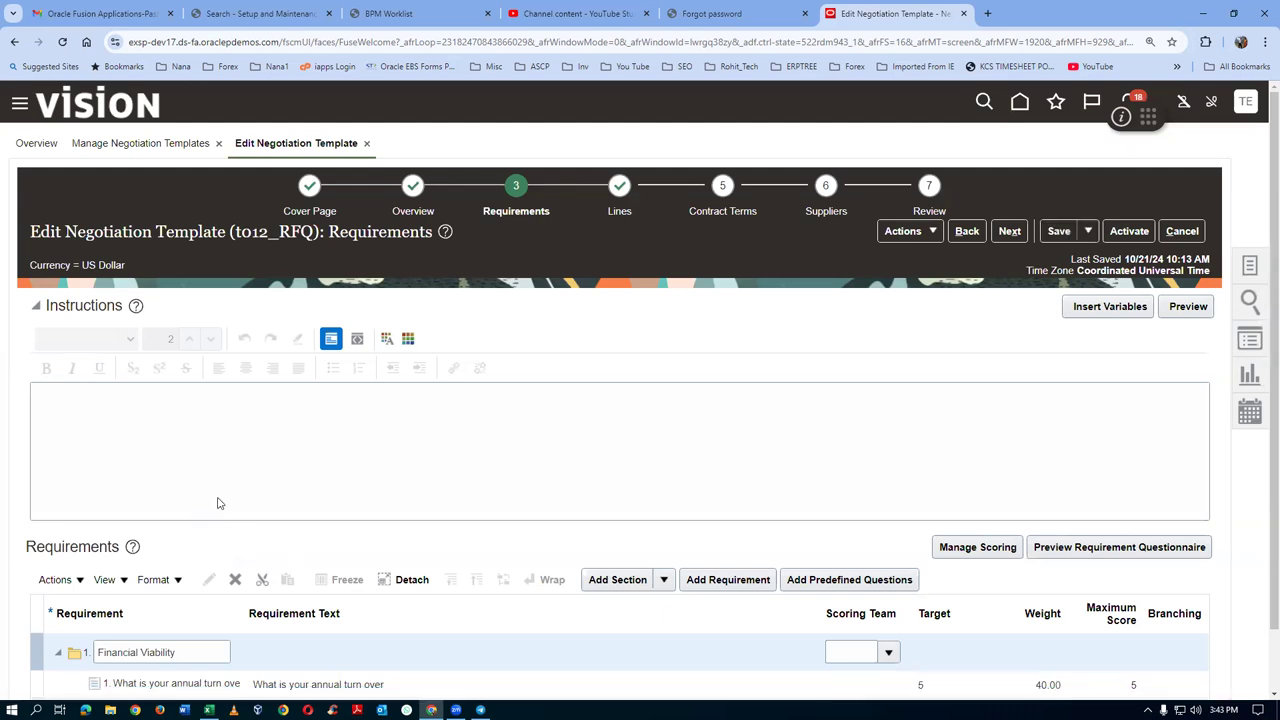
pyautogui.scroll(-1, 220, 503)
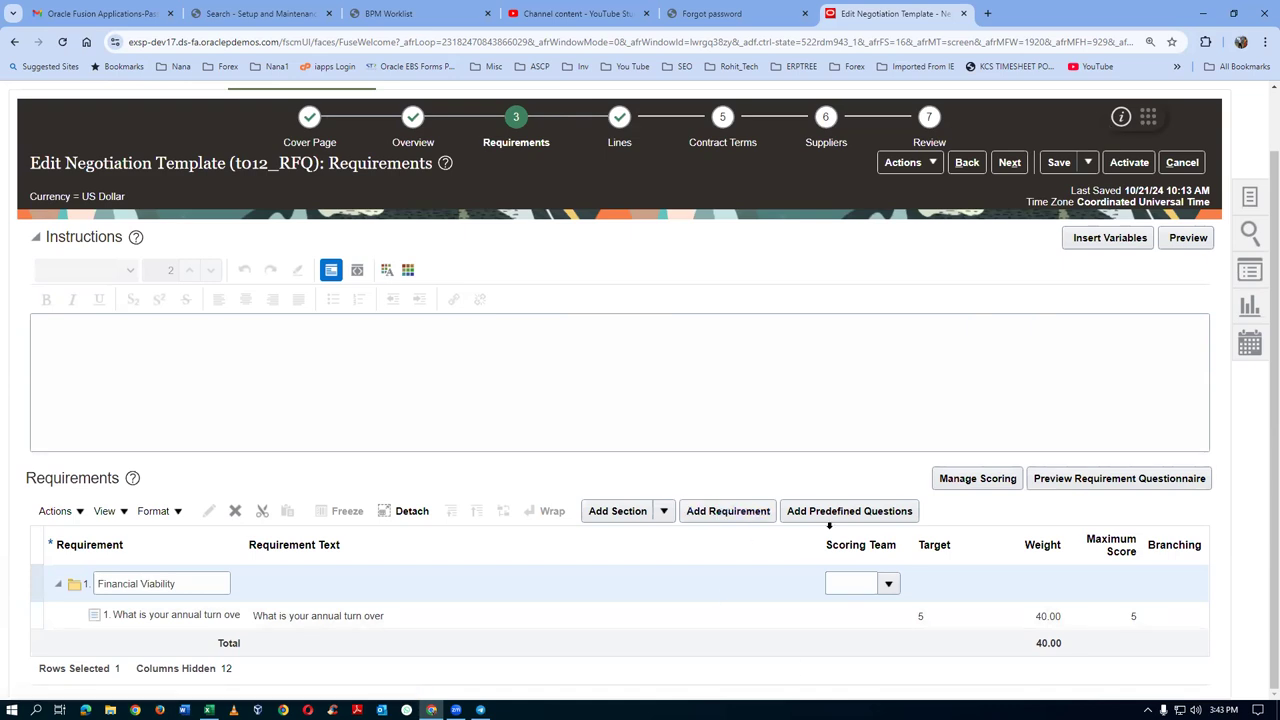
pyautogui.click(834, 512)
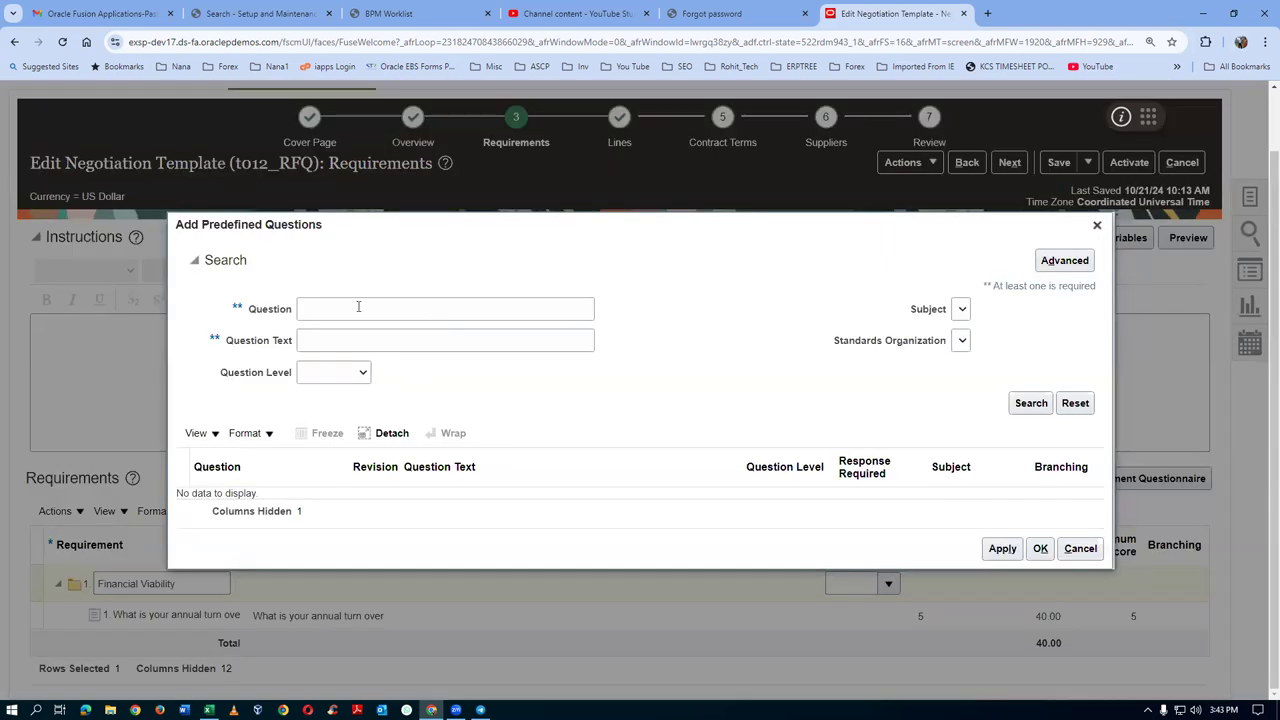
pyautogui.click(359, 308)
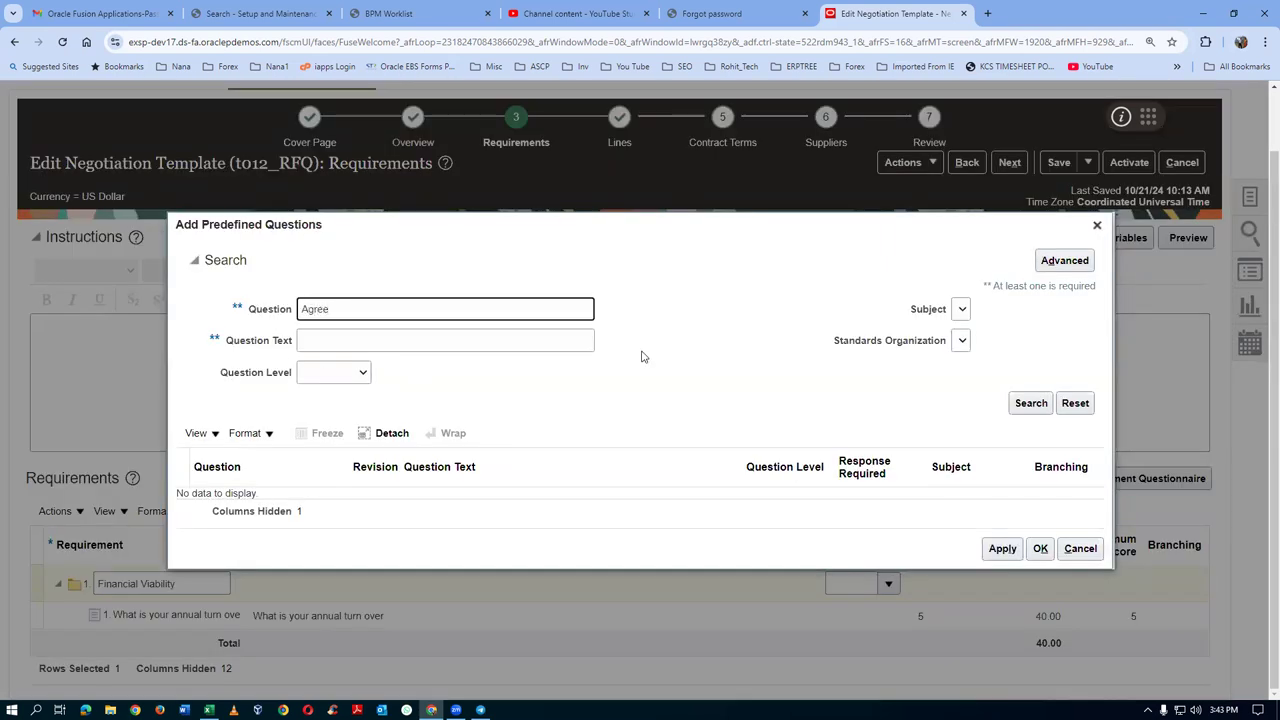
# Search for 'Agree', add Agree to Terms as requirement 2, and open it for editing
pyautogui.click(1031, 403)
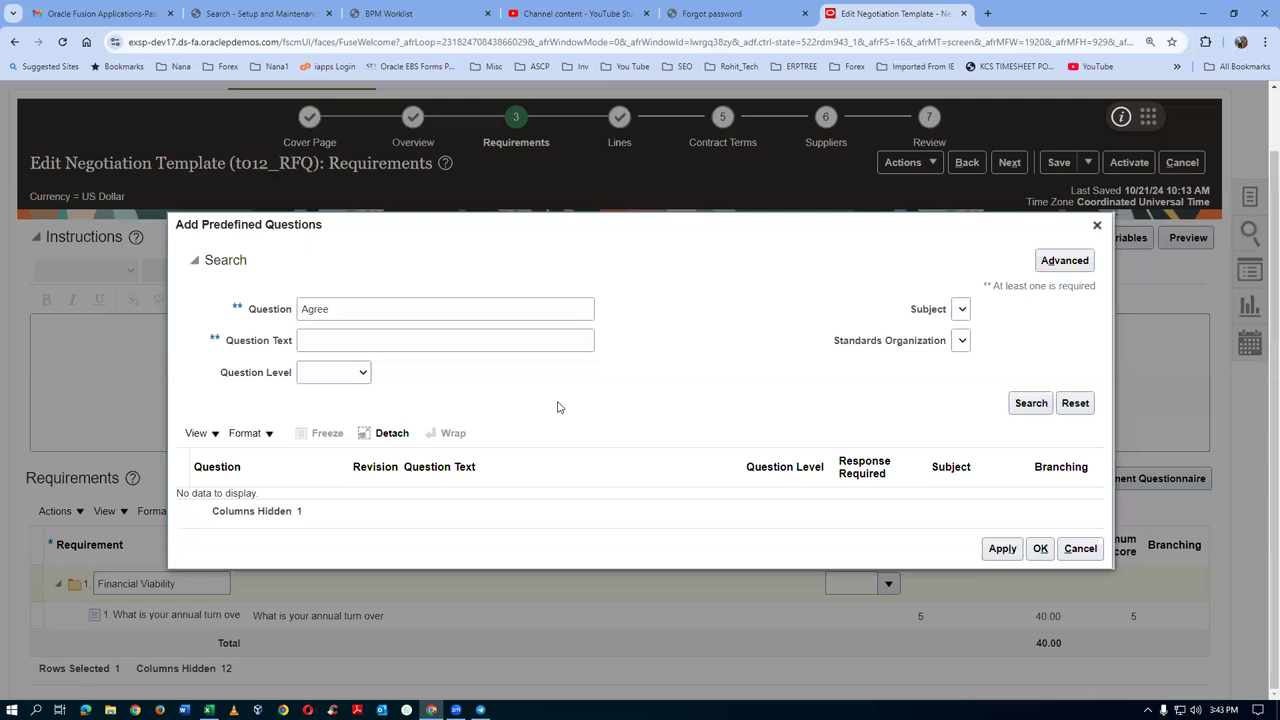
pyautogui.click(193, 495)
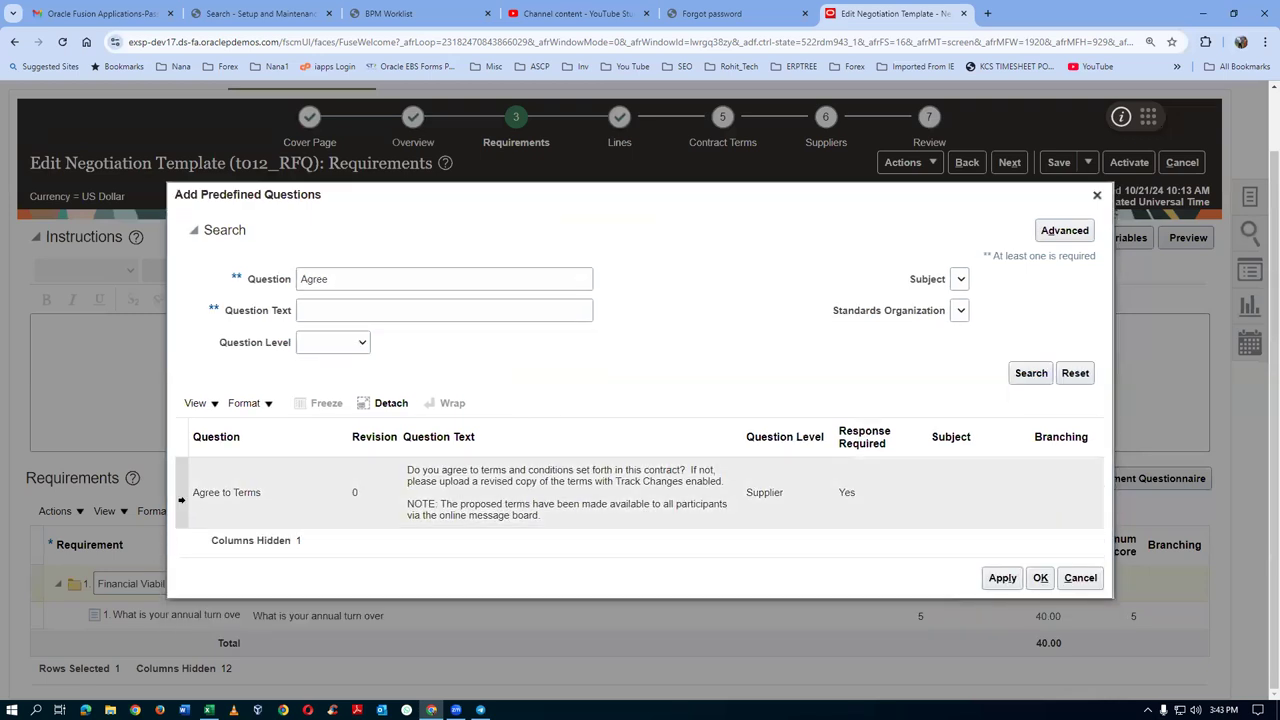
pyautogui.click(1040, 578)
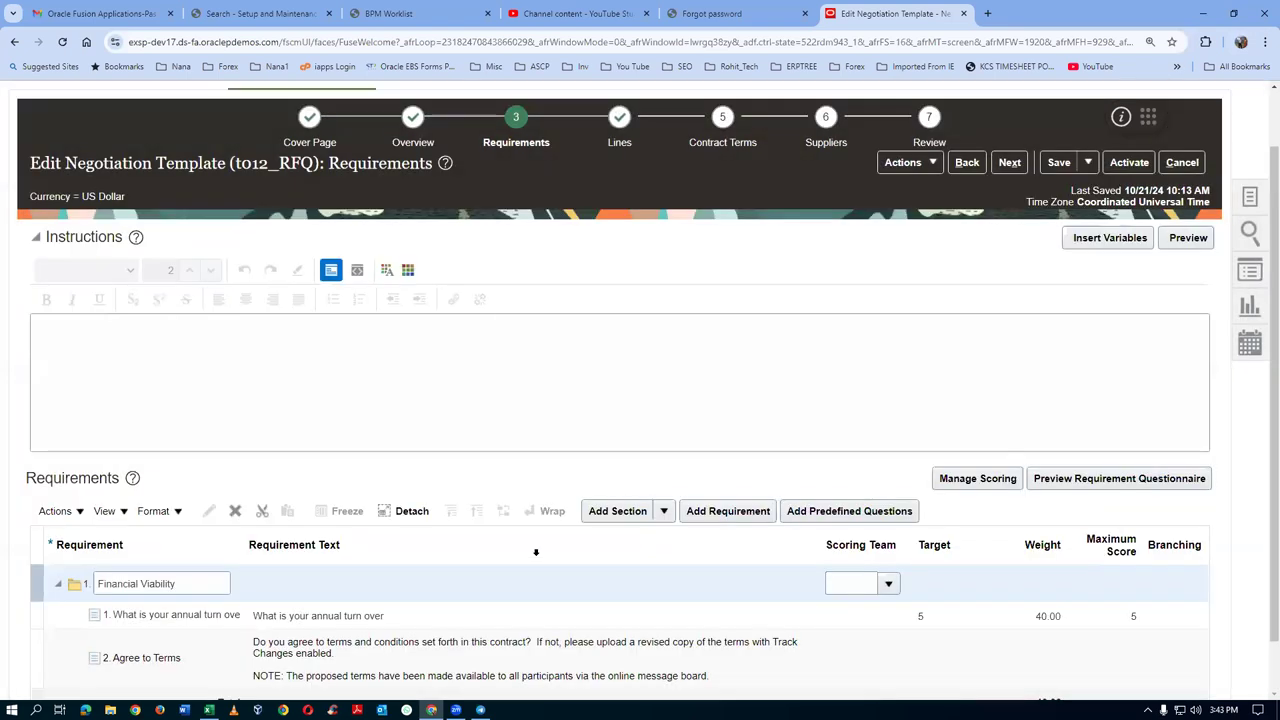
pyautogui.scroll(-1, 535, 552)
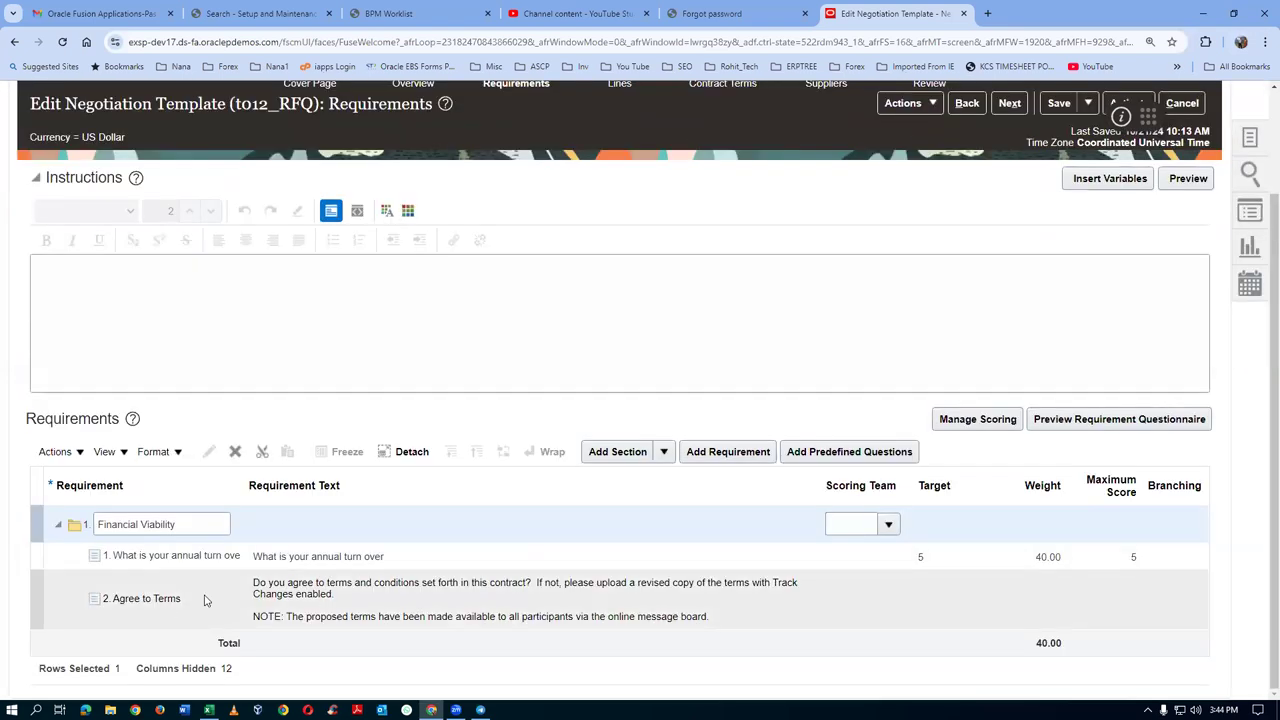
pyautogui.click(205, 600)
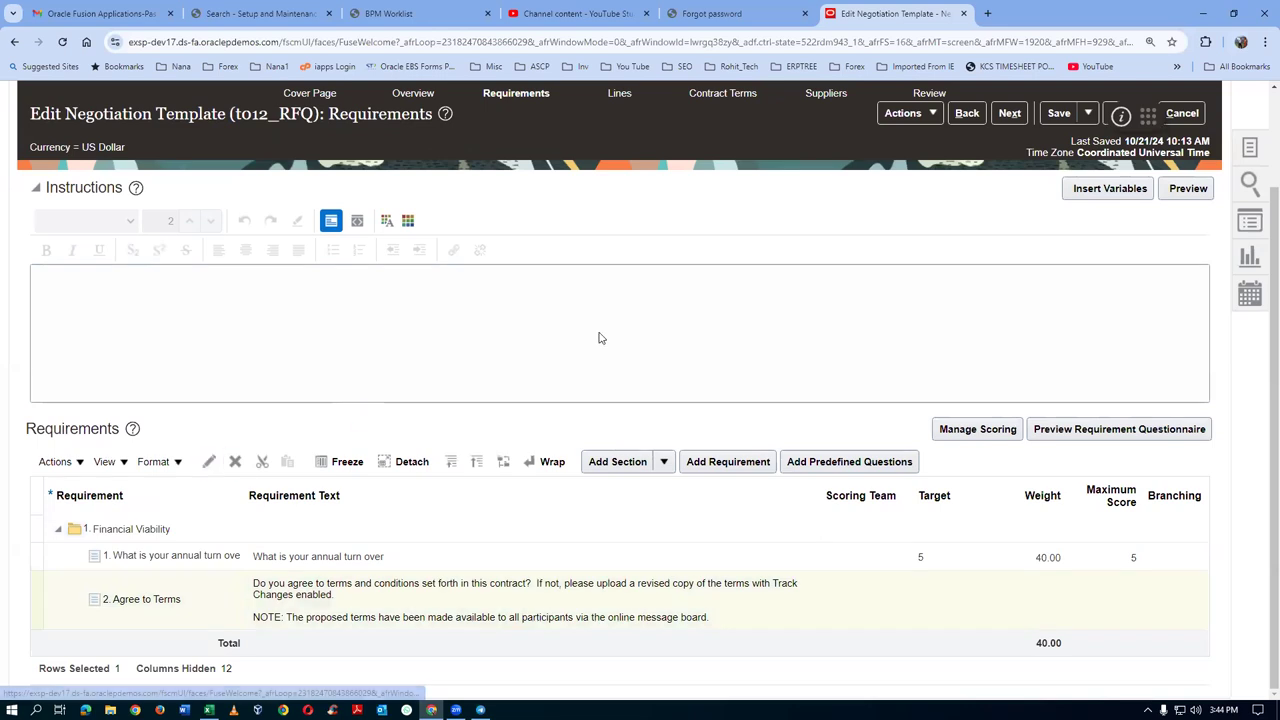
pyautogui.moveTo(197, 320); pyautogui.dragTo(642, 365)
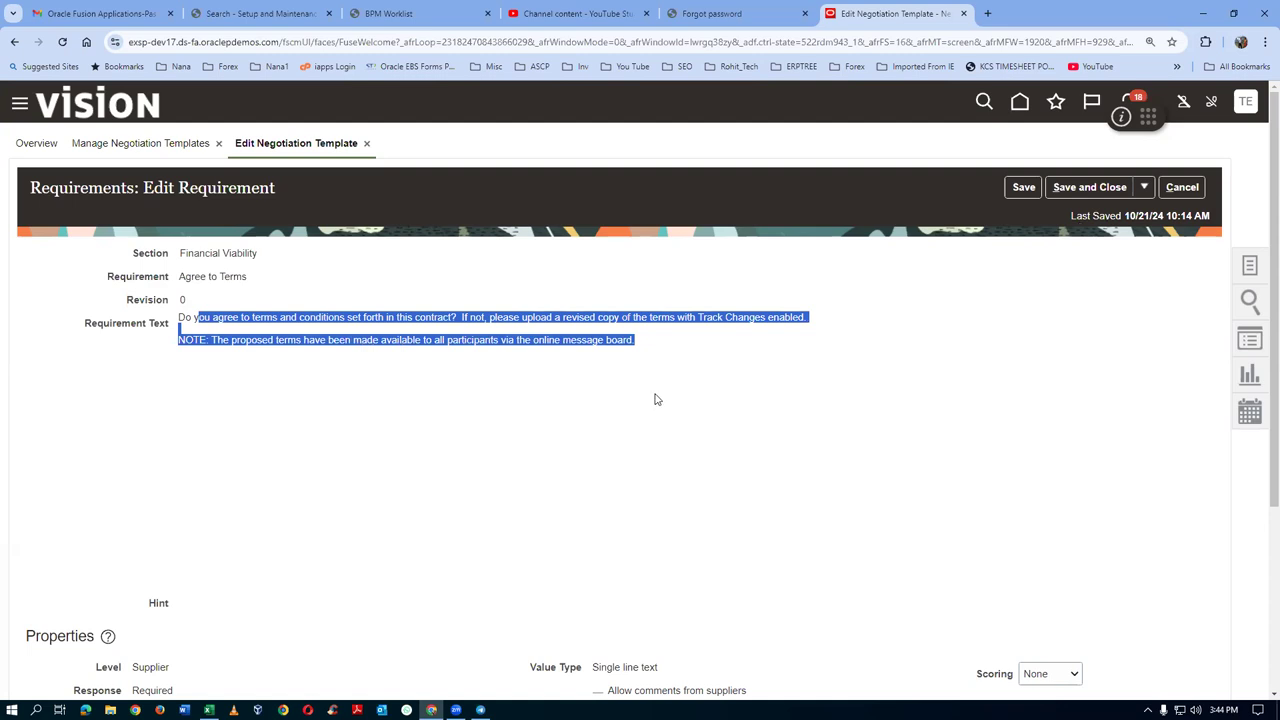
# Set Agree to Terms to Manual scoring with weight 30, maximum score 5, knockout 3
pyautogui.scroll(-3, 655, 400)
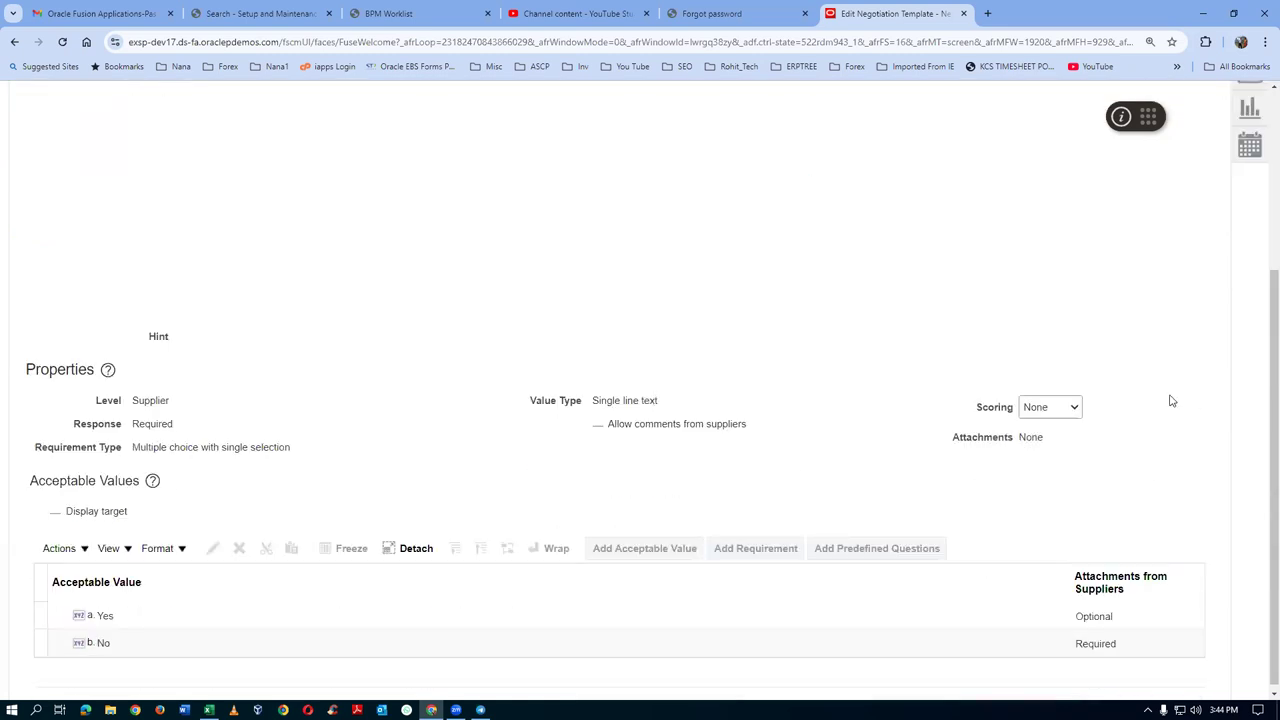
pyautogui.click(1048, 408)
pyautogui.click(1050, 444)
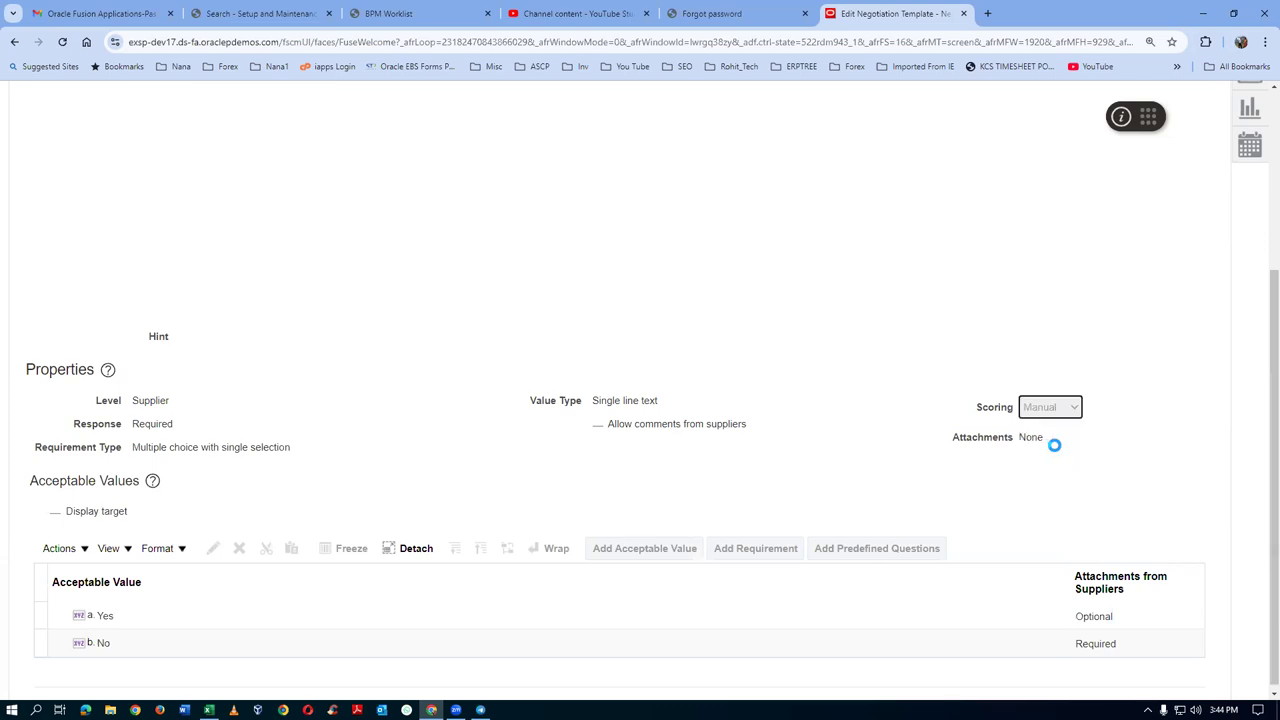
pyautogui.click(1002, 438)
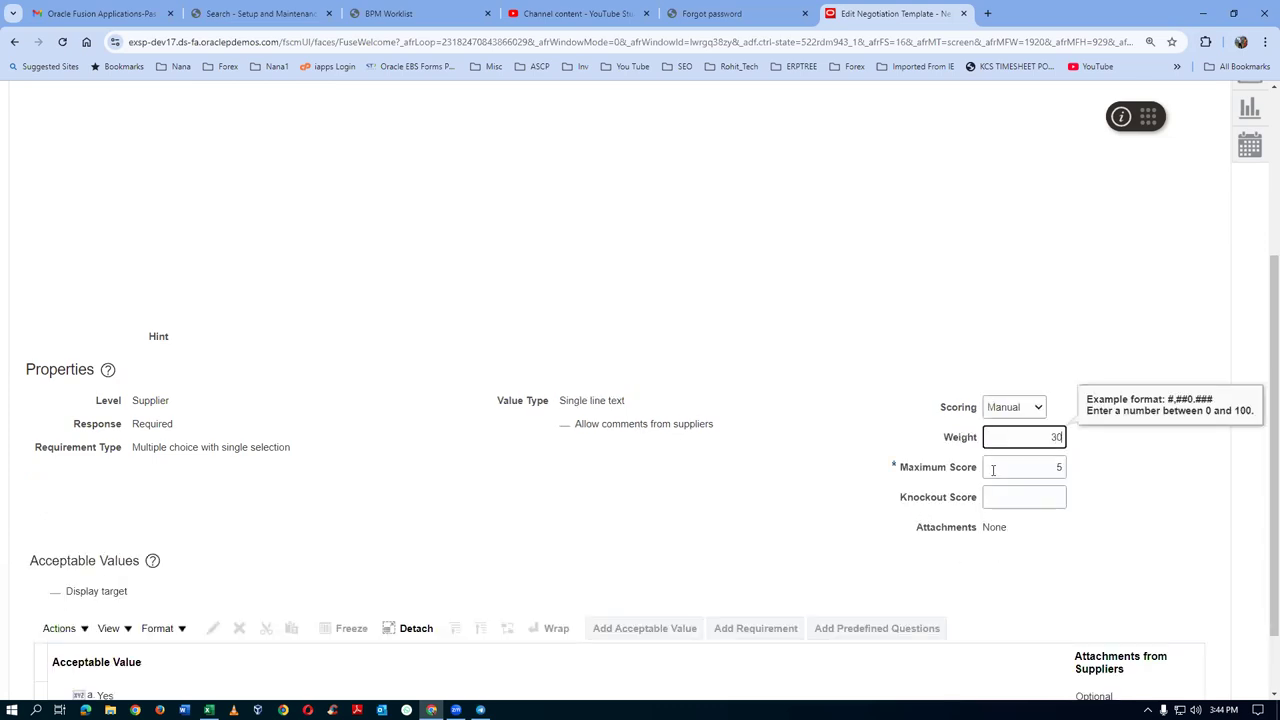
pyautogui.click(1012, 501)
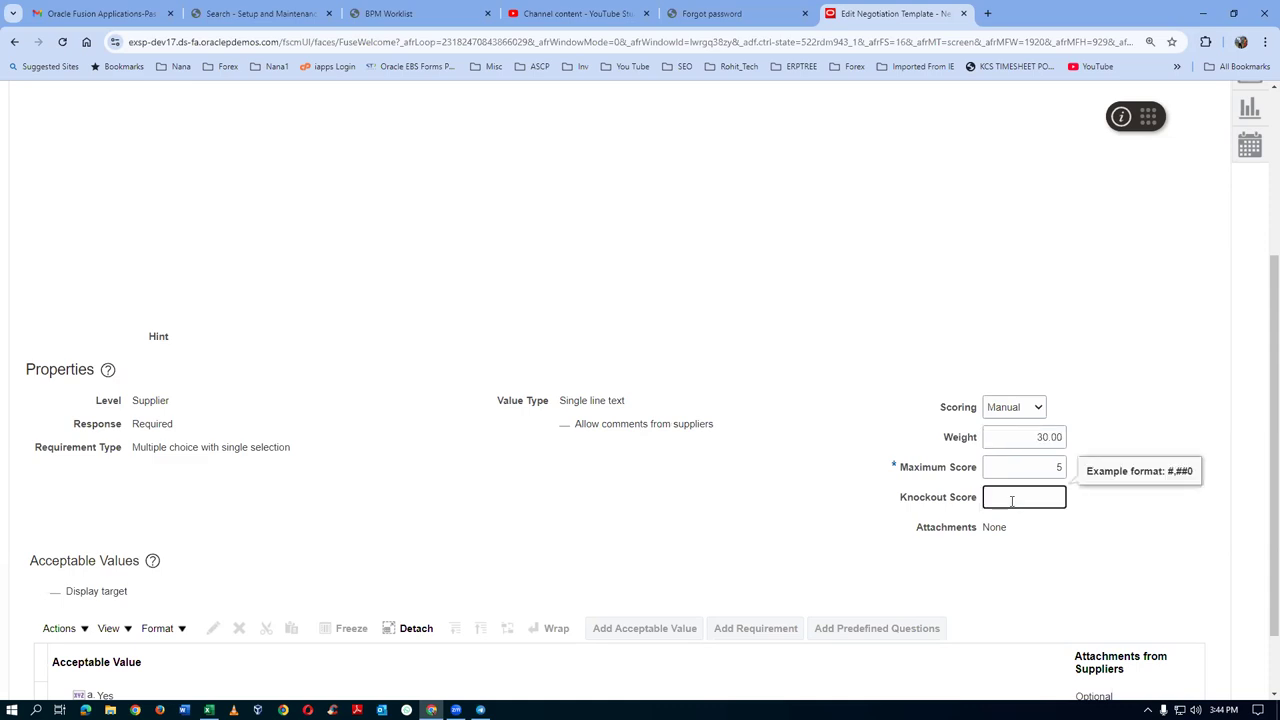
pyautogui.click(560, 518)
pyautogui.scroll(2, 549, 517)
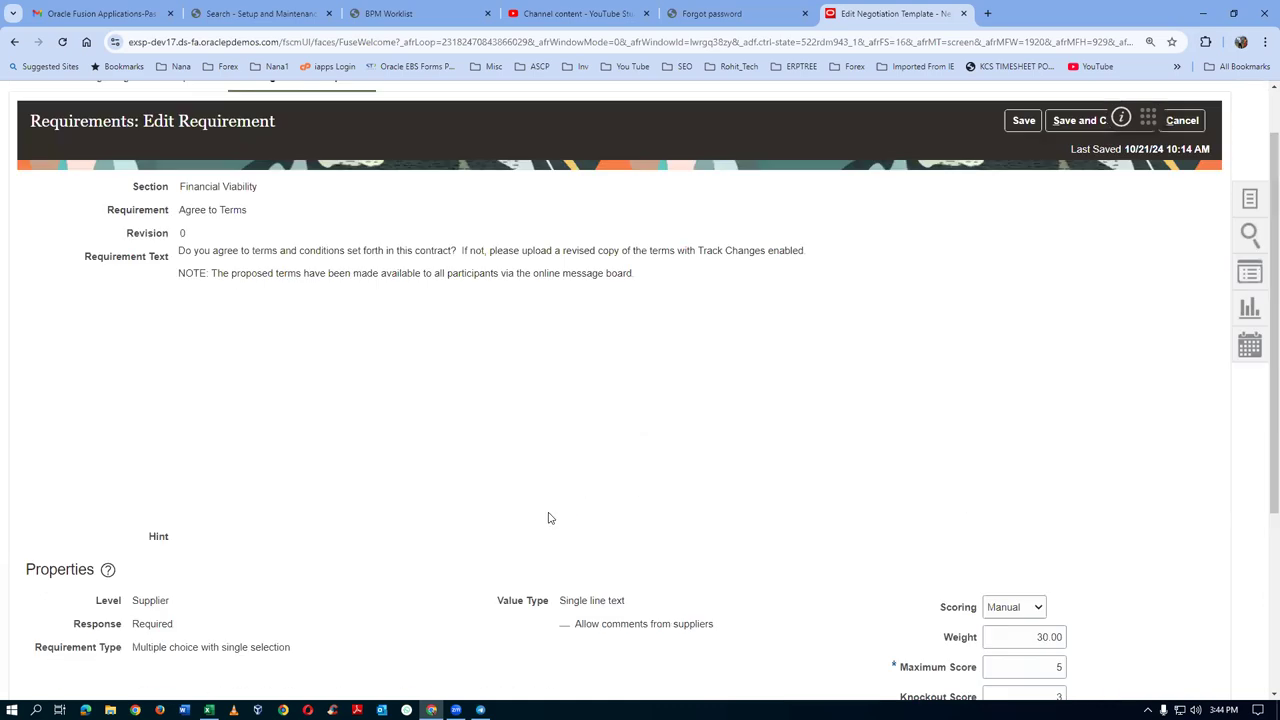
pyautogui.moveTo(261, 248); pyautogui.dragTo(292, 274)
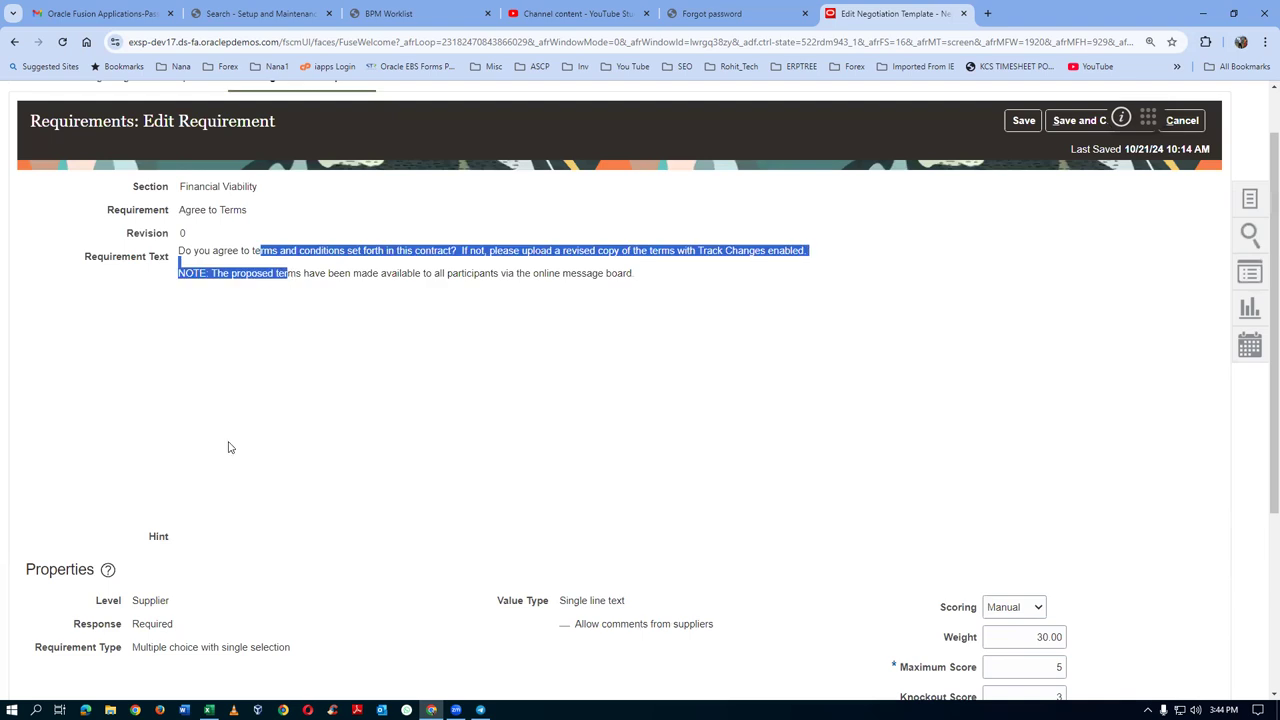
pyautogui.scroll(-3, 229, 446)
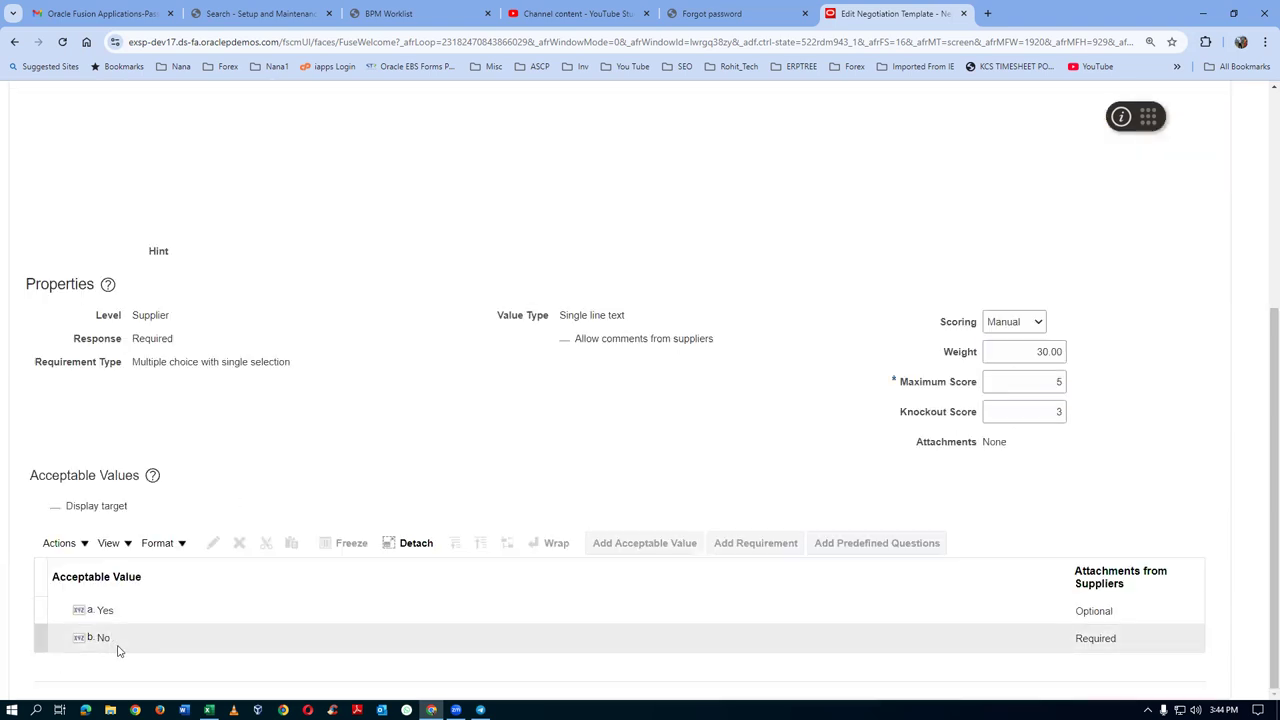
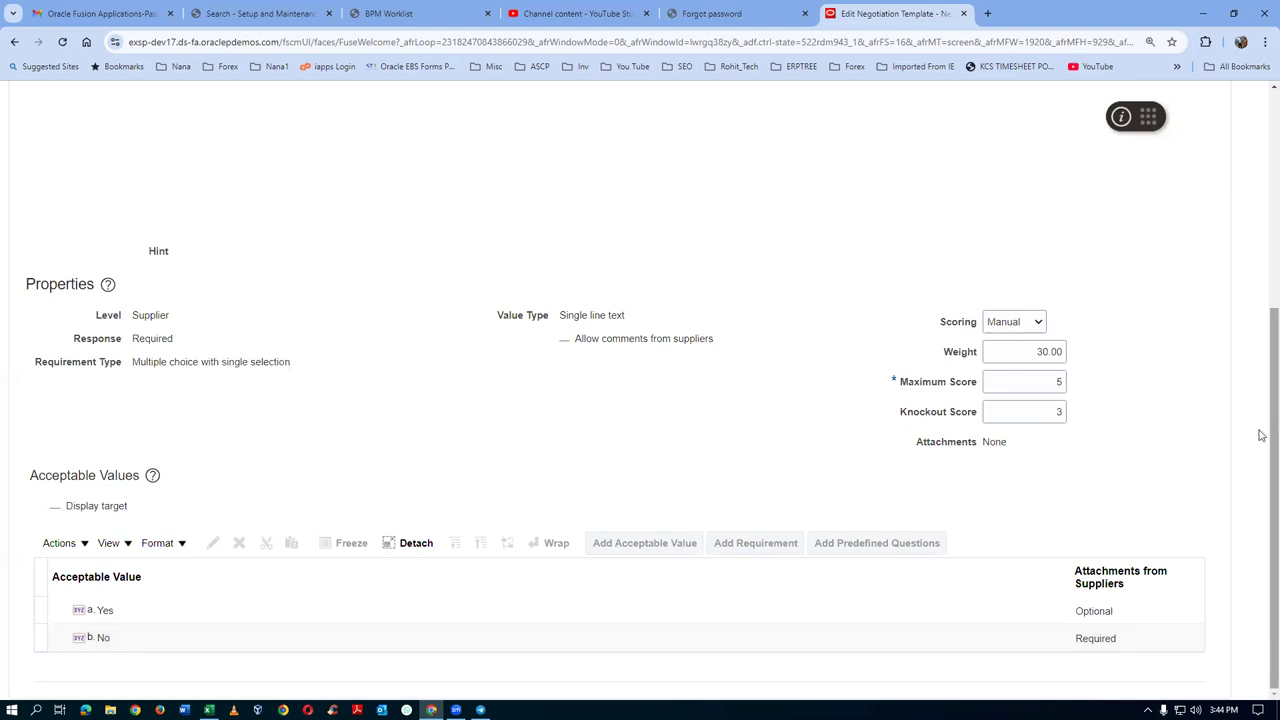
# Save the Agree to Terms requirement and then save the negotiation template
pyautogui.scroll(5, 1261, 438)
pyautogui.click(1077, 188)
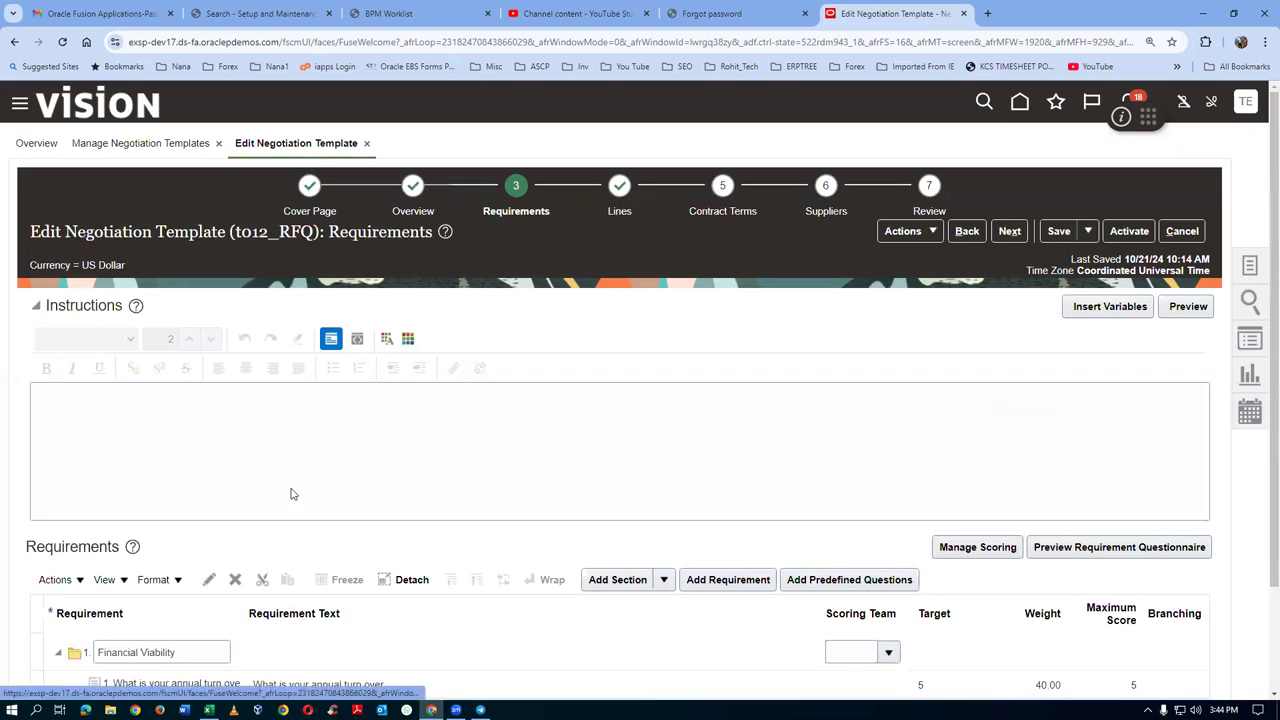
pyautogui.click(1055, 231)
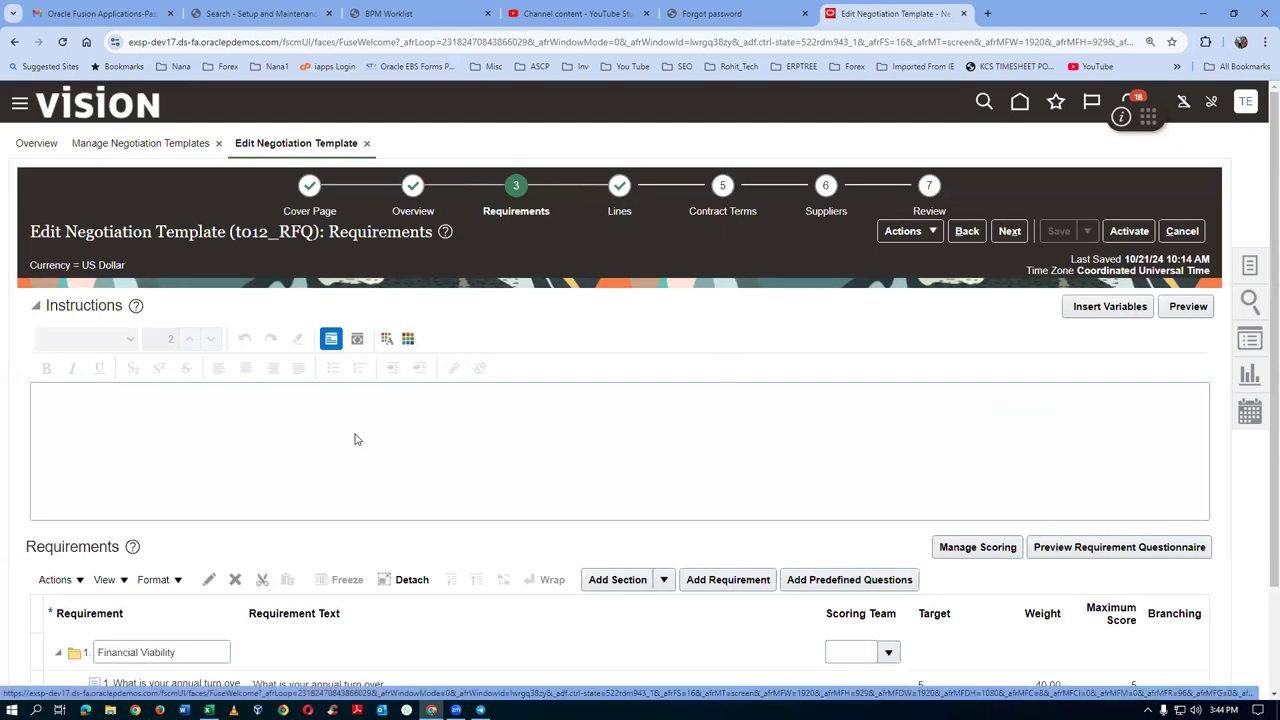
pyautogui.scroll(-2, 310, 419)
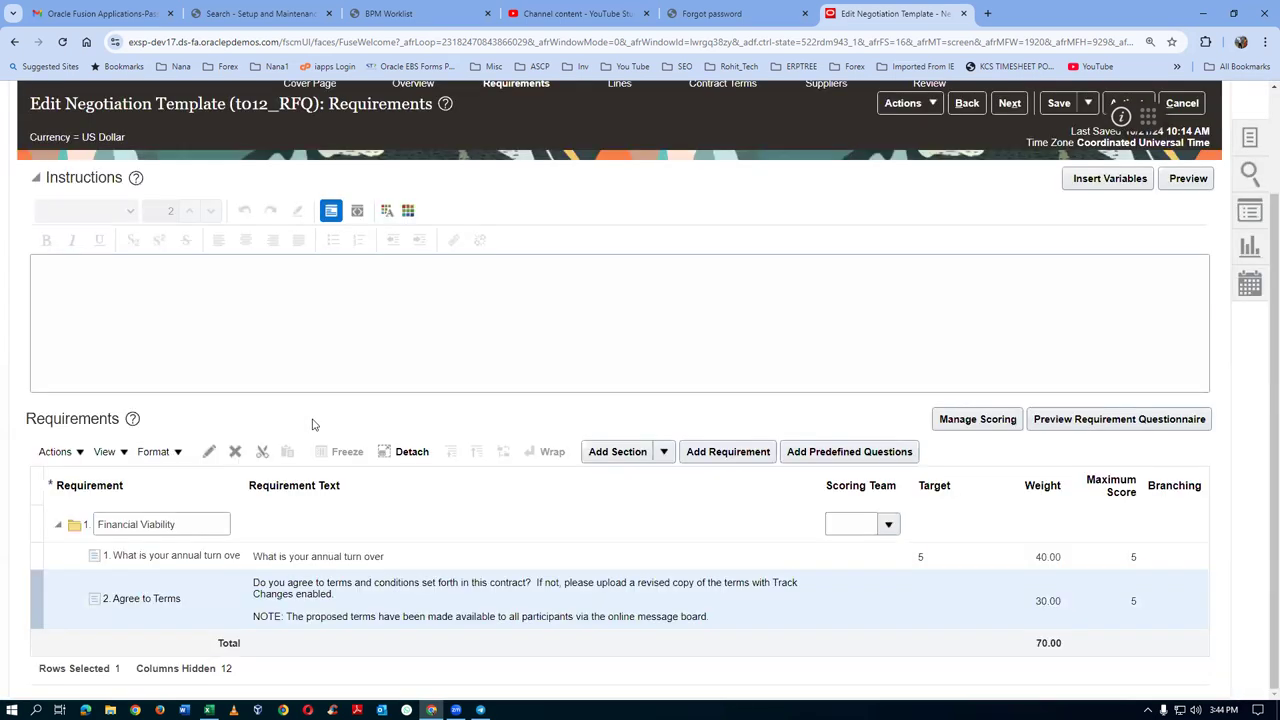
# Add the predefined section Technical capabilities below Financial Viability and begin a predefined question search
pyautogui.click(300, 524)
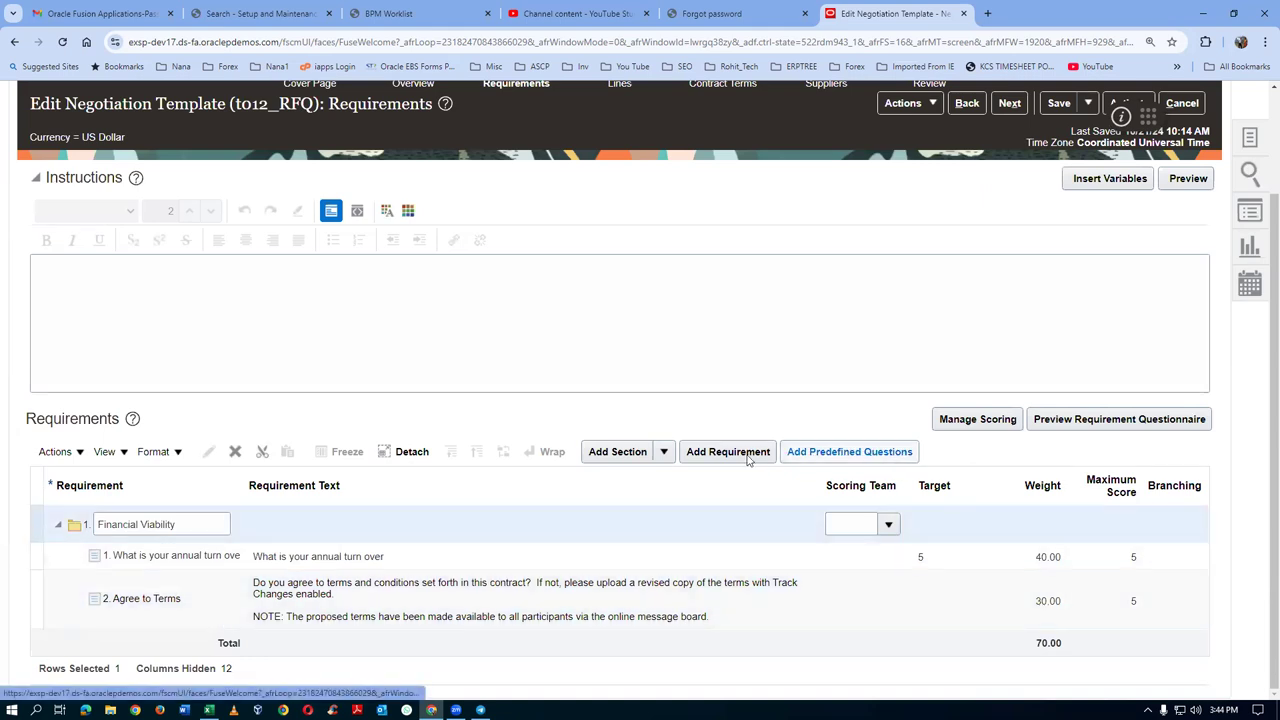
pyautogui.click(664, 455)
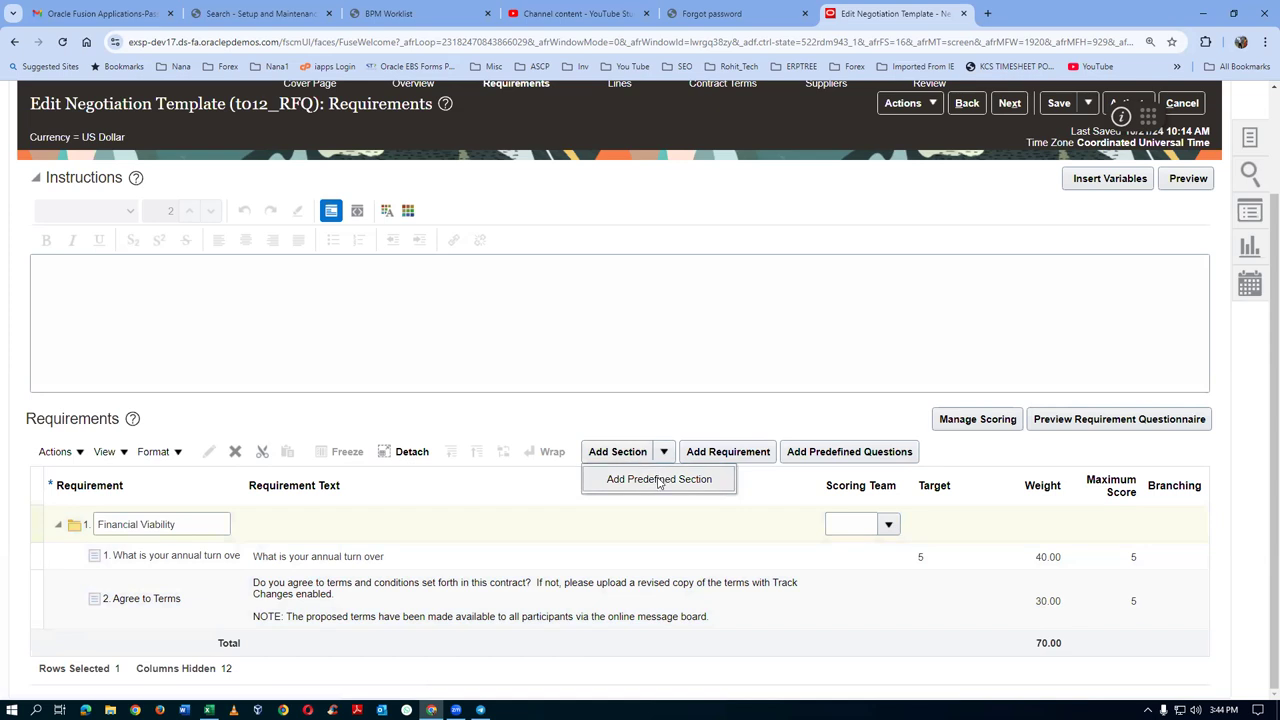
pyautogui.click(659, 480)
pyautogui.click(205, 641)
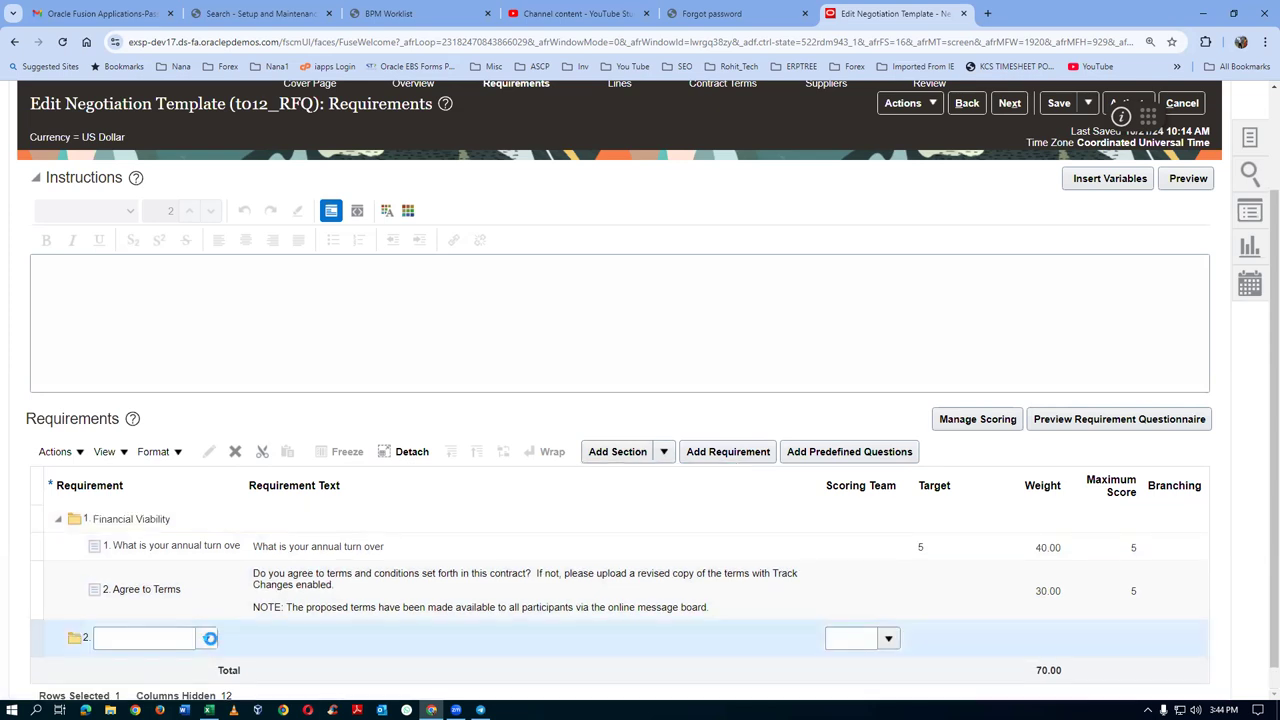
pyautogui.click(221, 598)
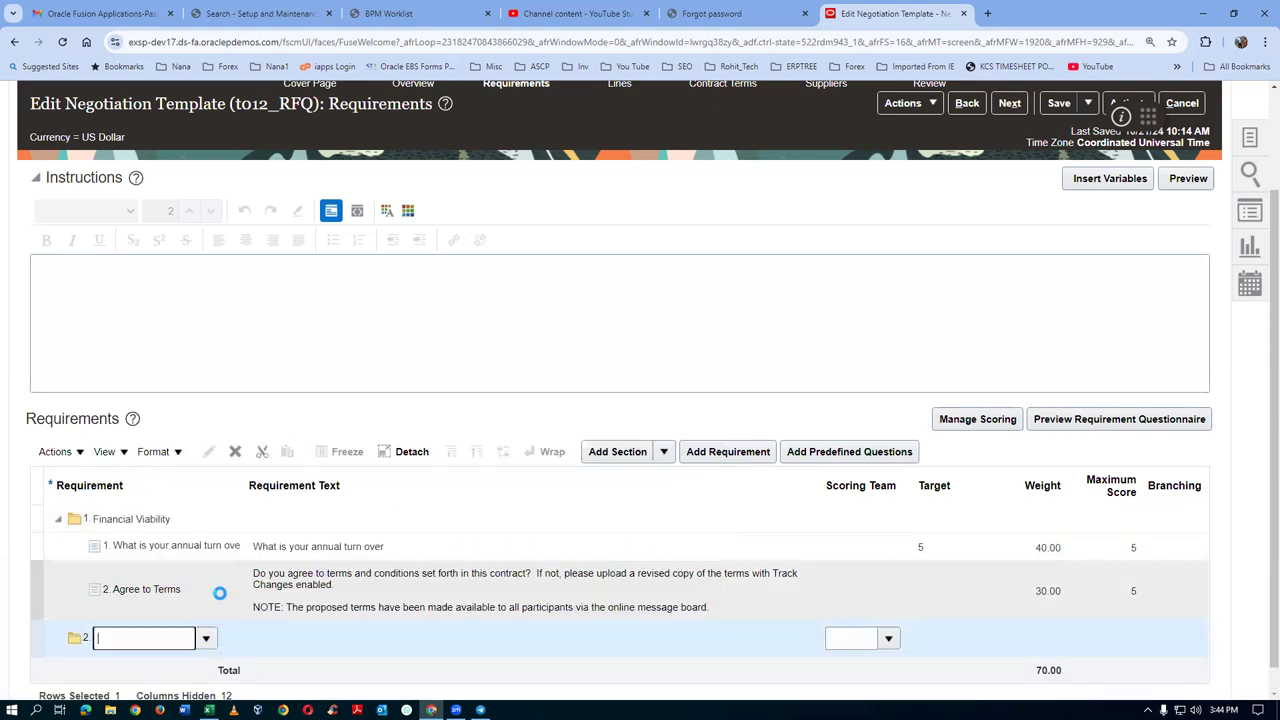
pyautogui.scroll(-1, 295, 600)
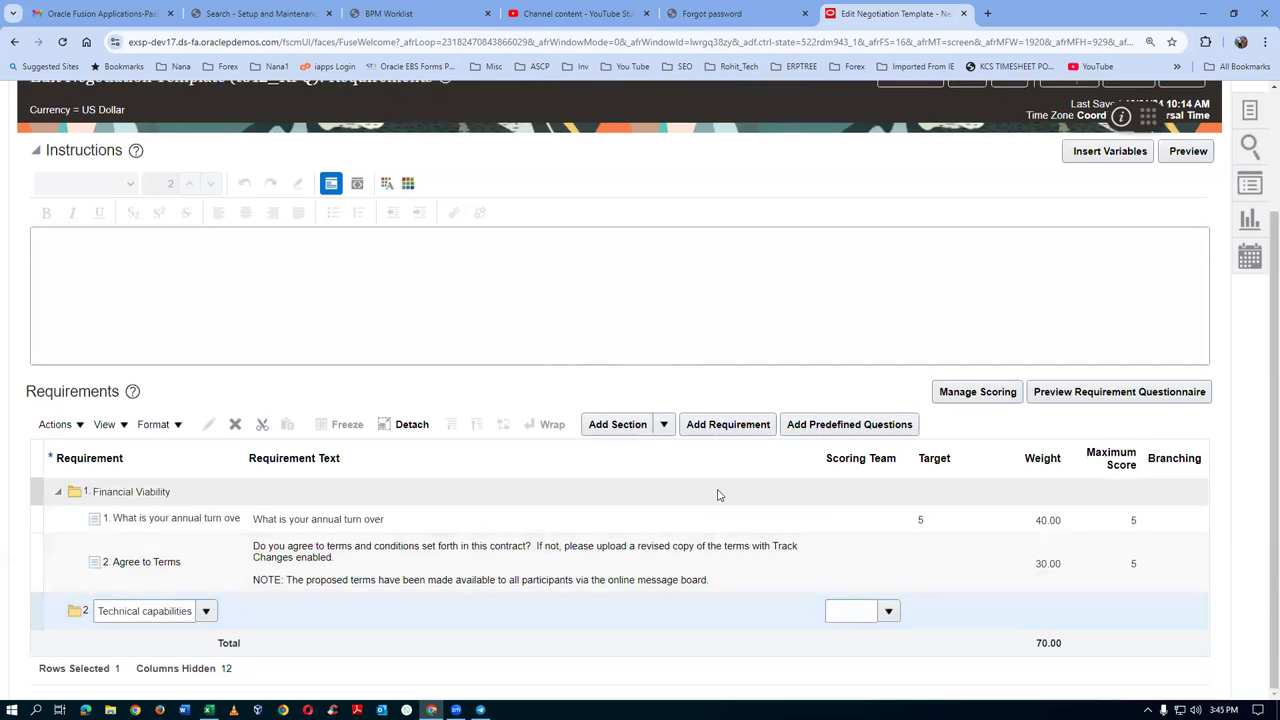
pyautogui.click(853, 430)
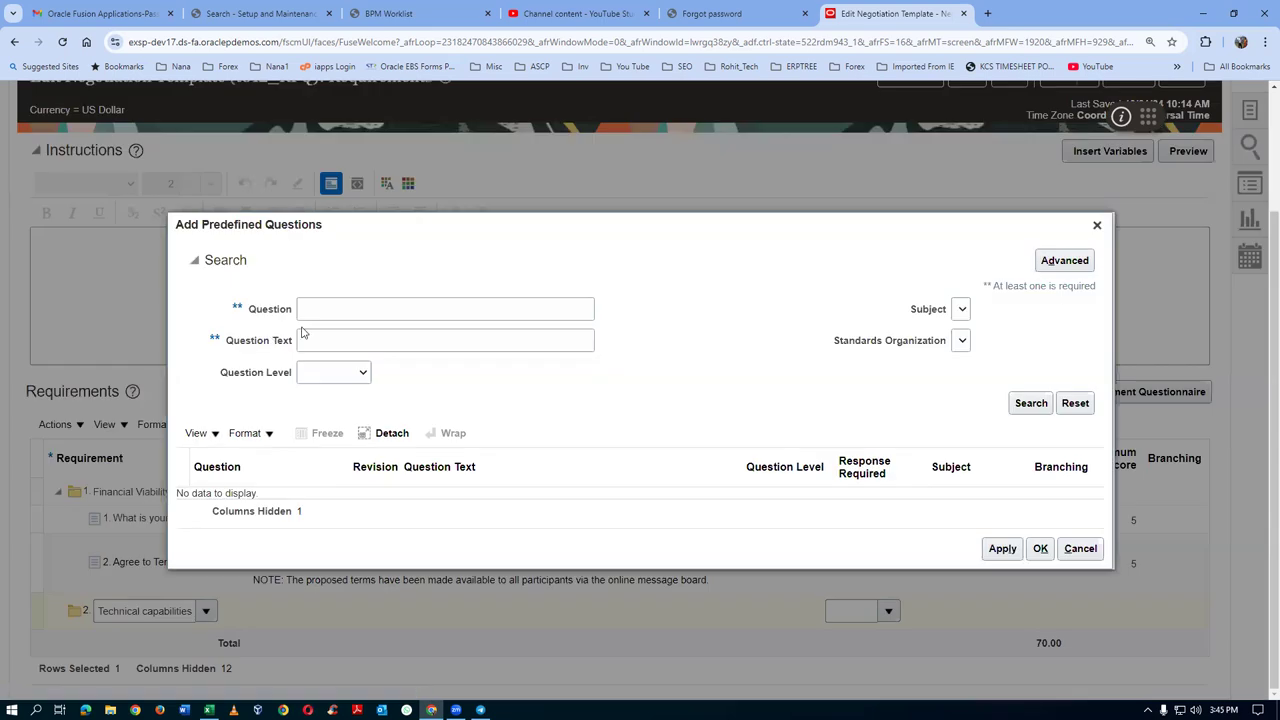
pyautogui.click(309, 310)
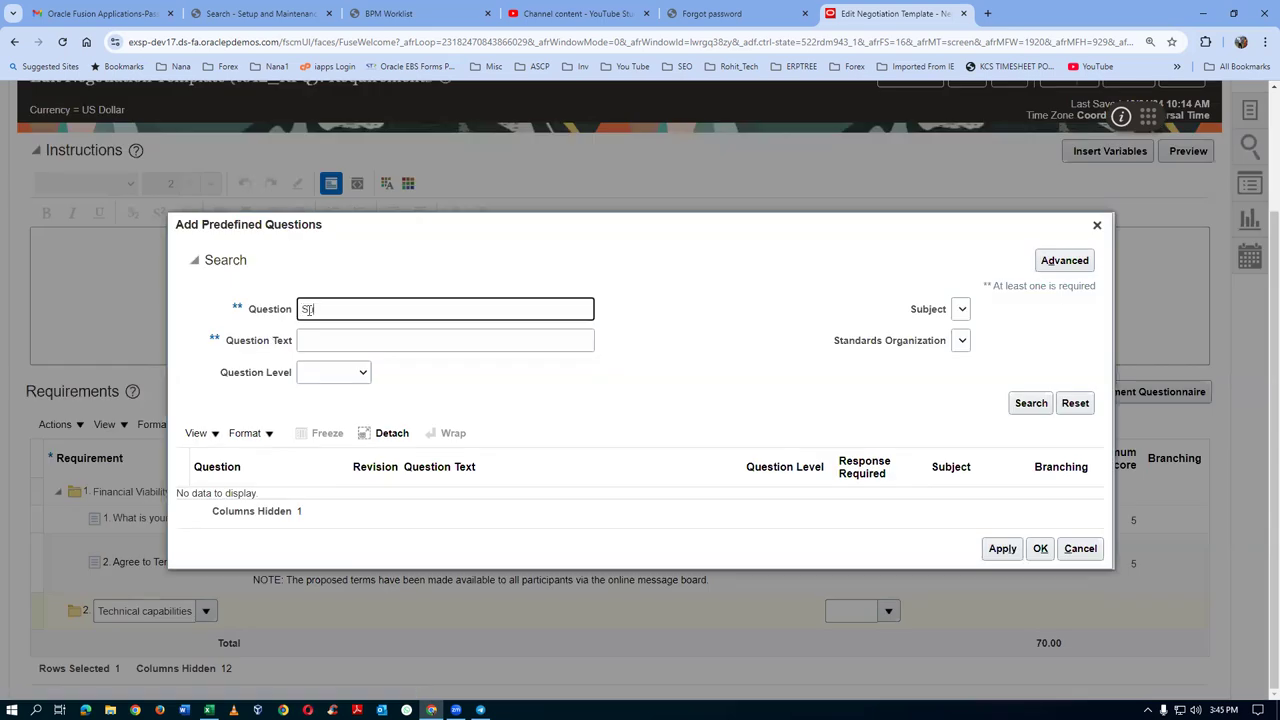
# Search questions for 'Supp', add Support - 1 to Technical capabilities, and open it
pyautogui.write('Supp')
pyautogui.click(1031, 403)
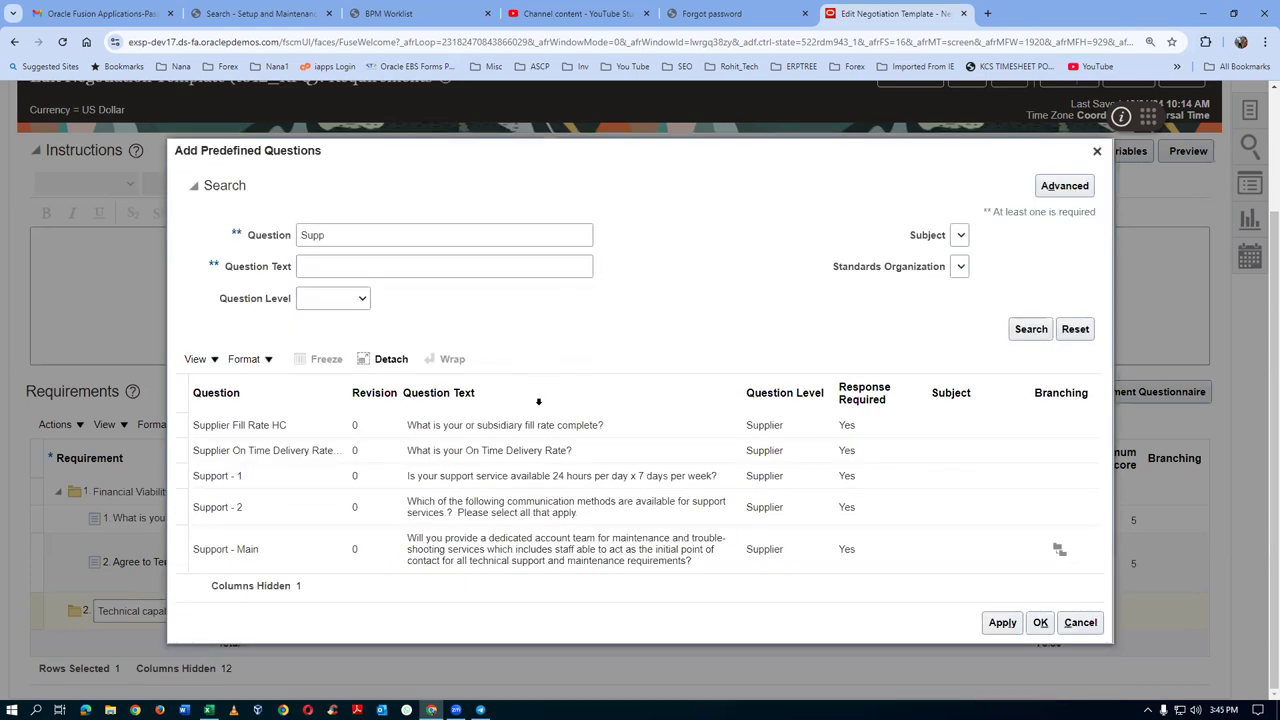
pyautogui.click(180, 476)
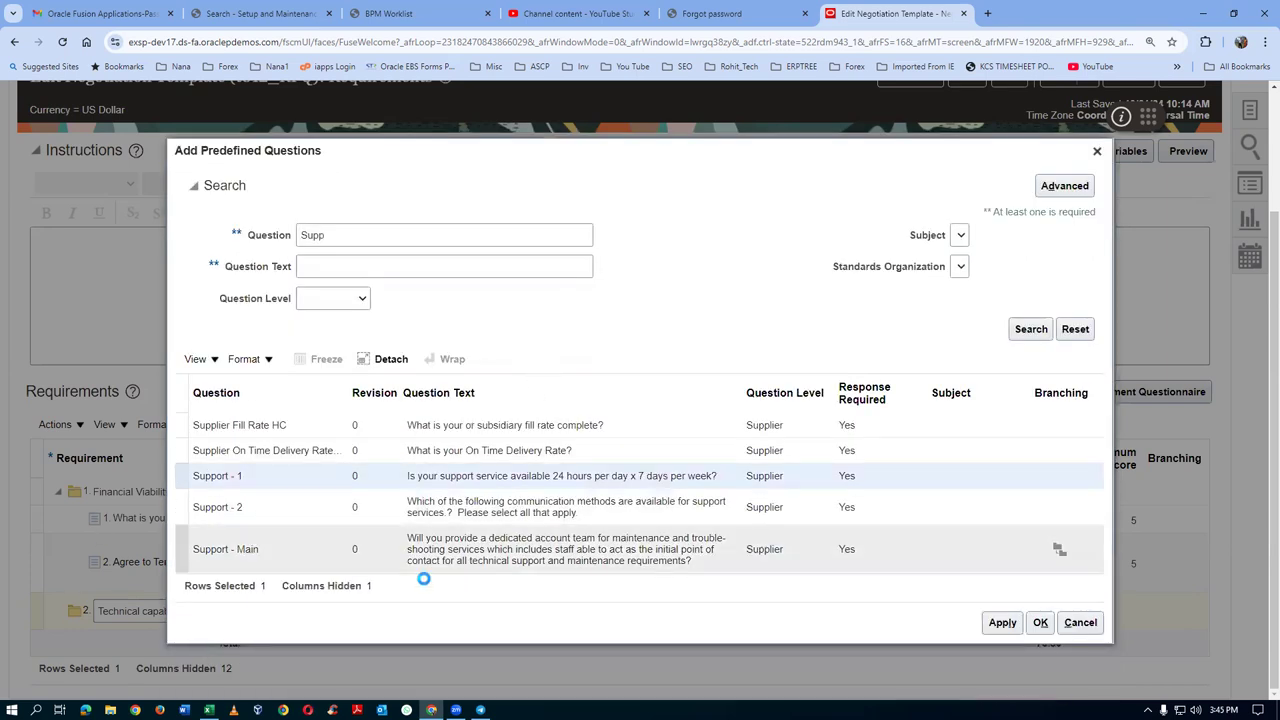
pyautogui.click(1041, 622)
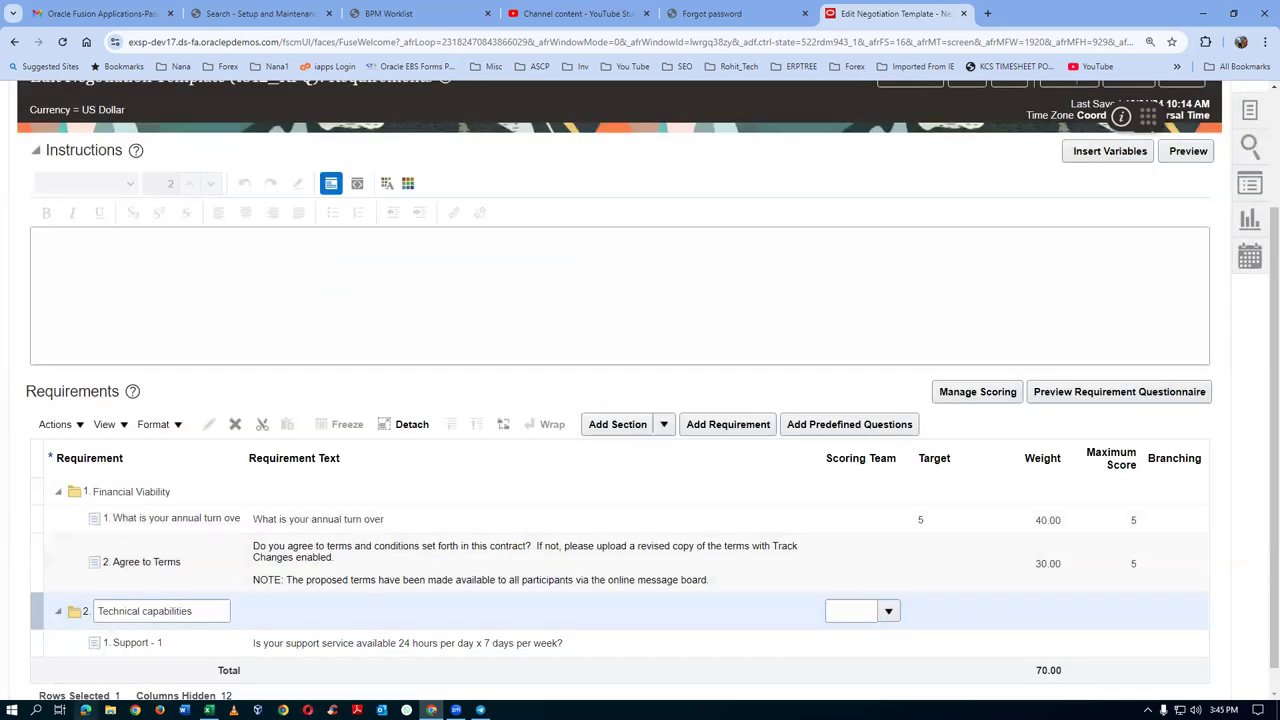
pyautogui.click(60, 648)
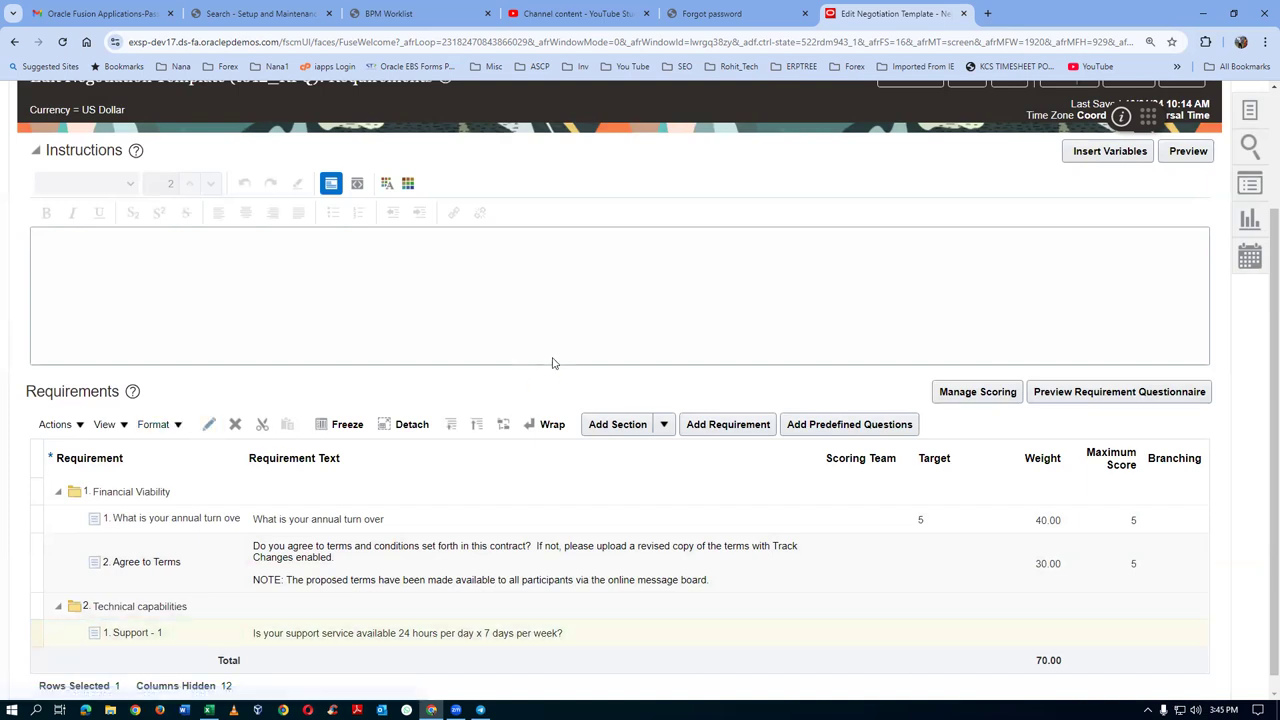
pyautogui.moveTo(266, 316); pyautogui.dragTo(428, 329)
# Set Support - 1 scoring to Automatic with weight 20 and knockout score 3
pyautogui.scroll(-3, 609, 437)
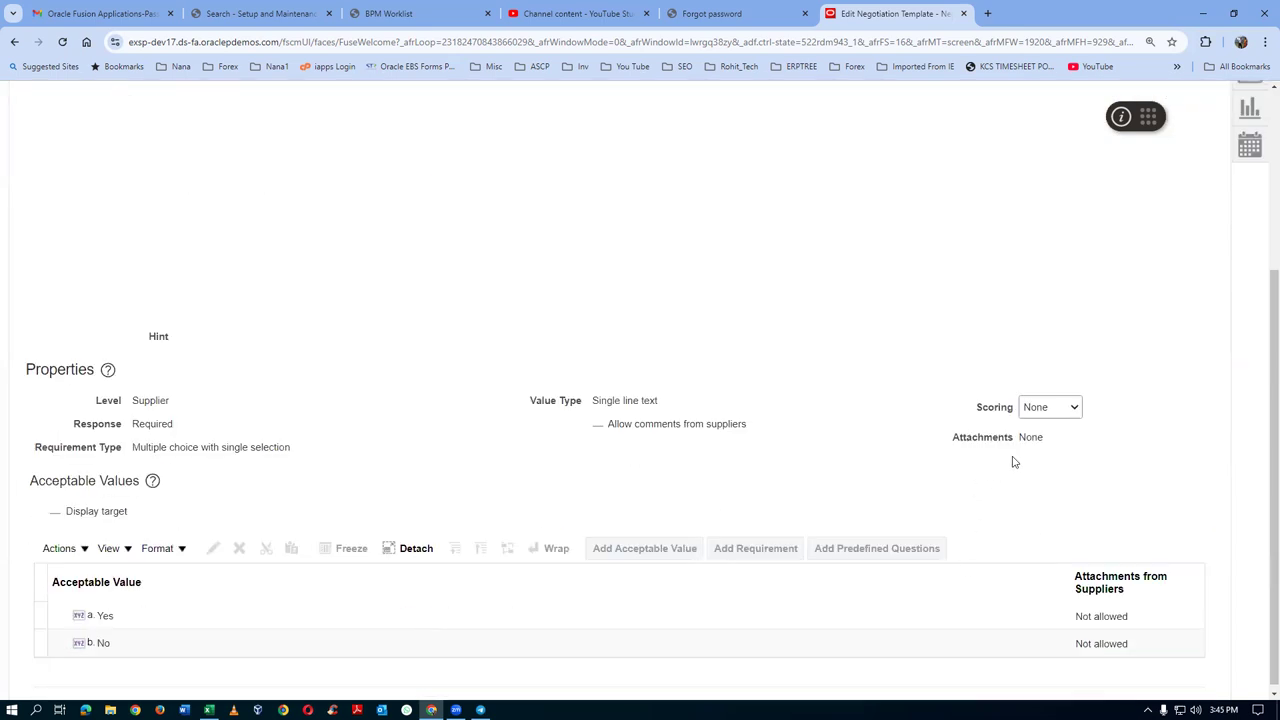
pyautogui.click(1063, 415)
pyautogui.click(1061, 421)
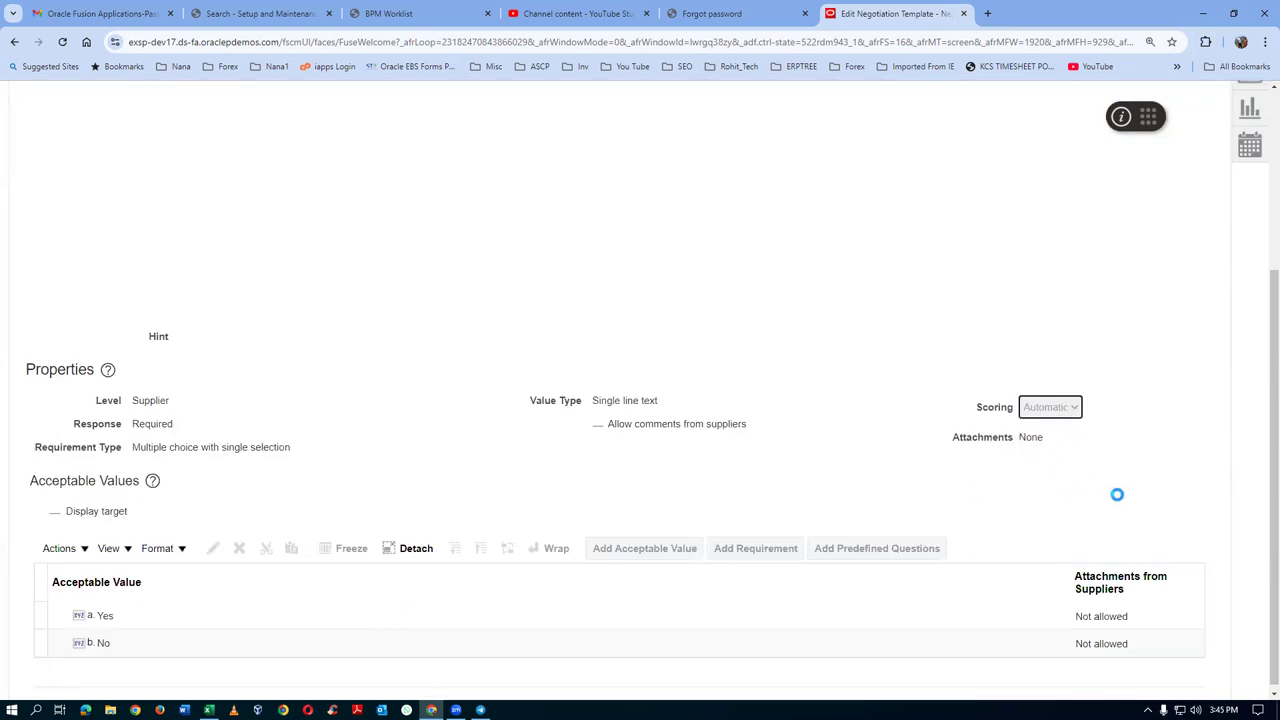
pyautogui.click(1013, 441)
pyautogui.write('2')
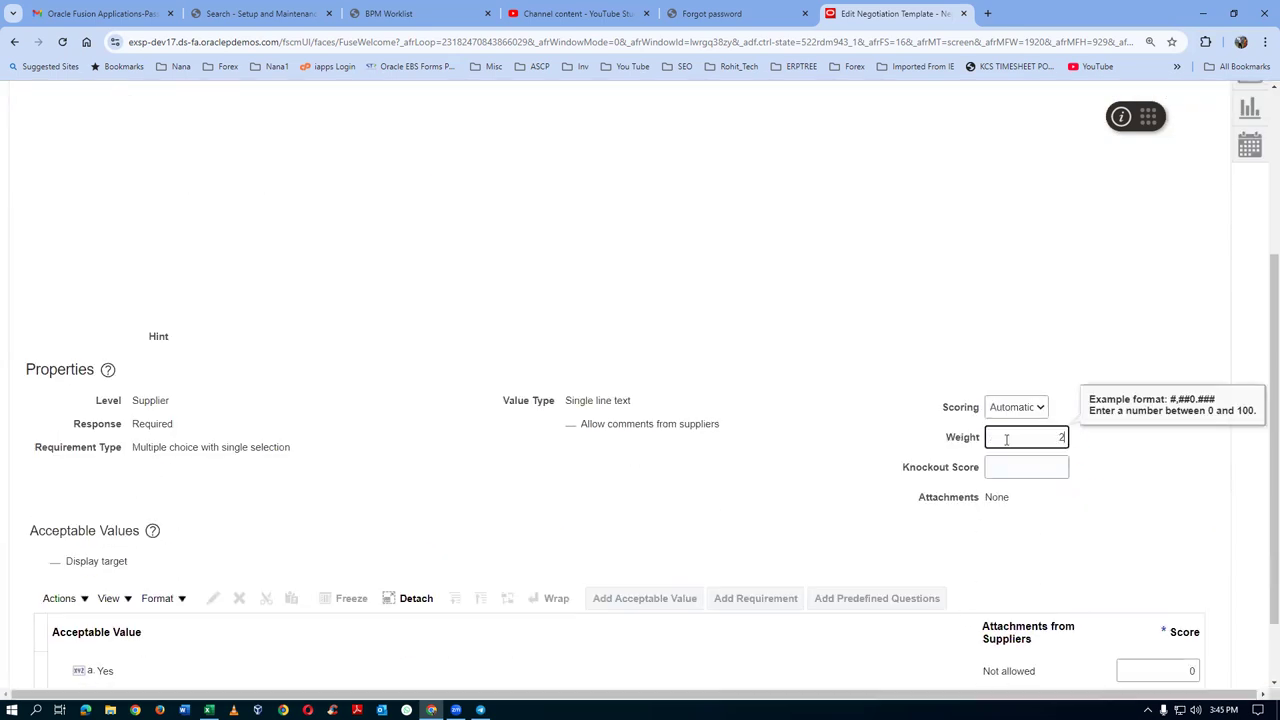
pyautogui.write('0')
pyautogui.press('Tab')
pyautogui.write('3')
# Give the Yes answer score 5 and No score 2, then save and close
pyautogui.scroll(-1, 505, 672)
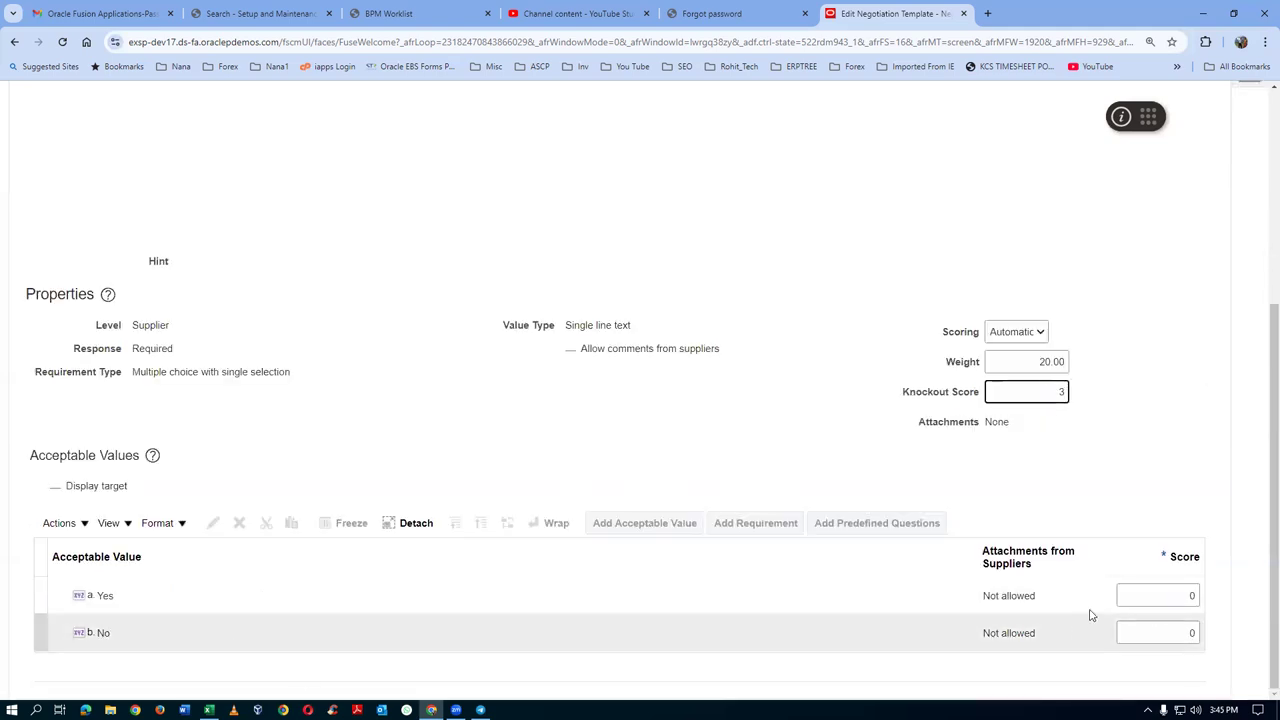
pyautogui.click(1121, 598)
pyautogui.write('5')
pyautogui.press('Tab')
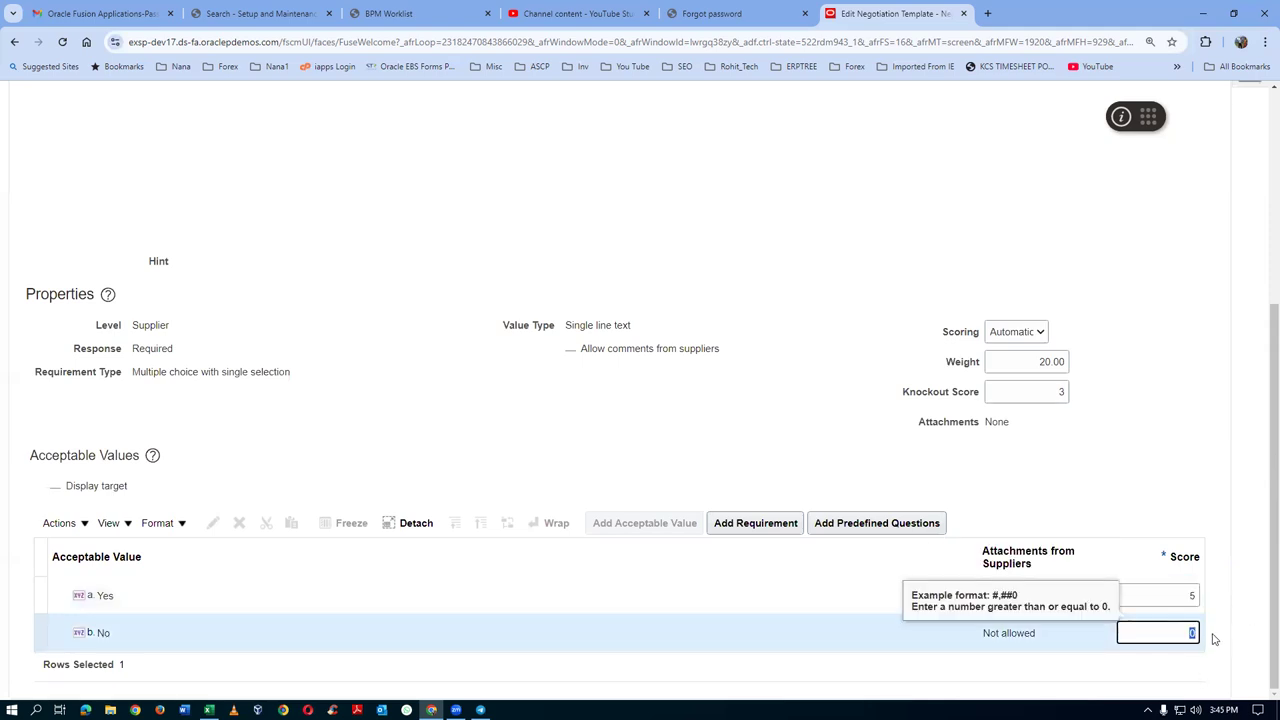
pyautogui.click(793, 315)
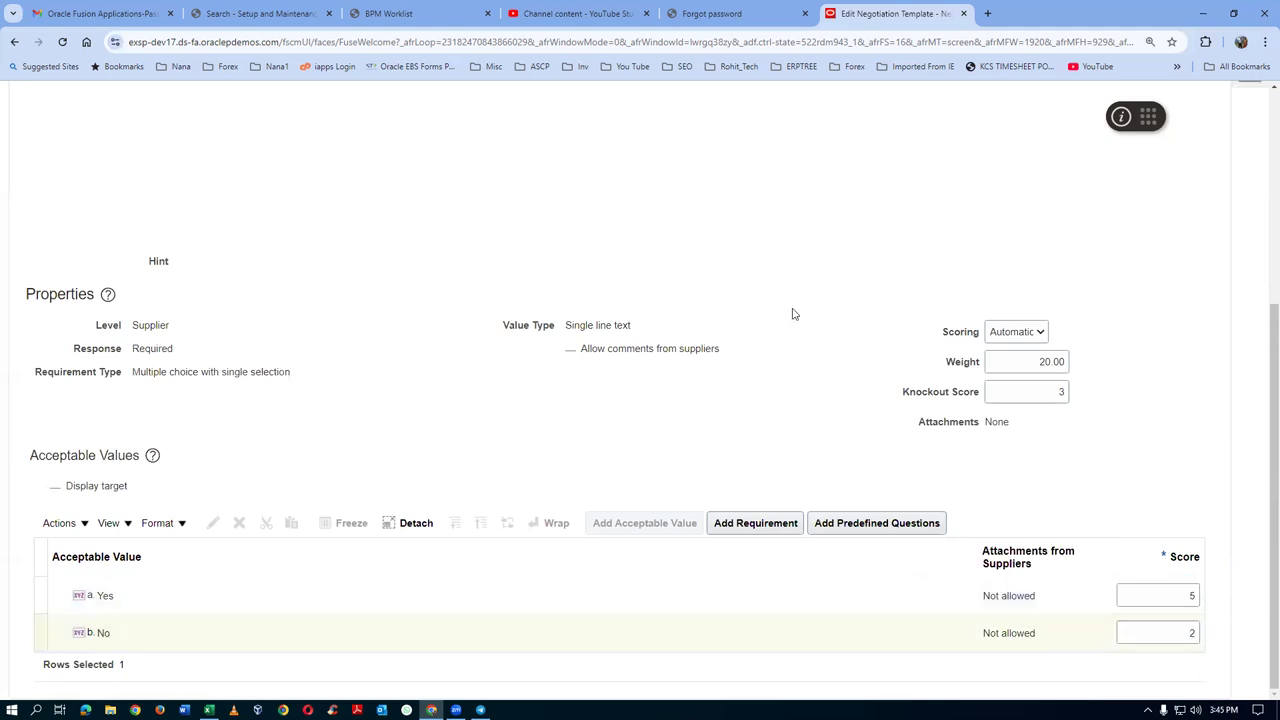
pyautogui.scroll(4, 750, 346)
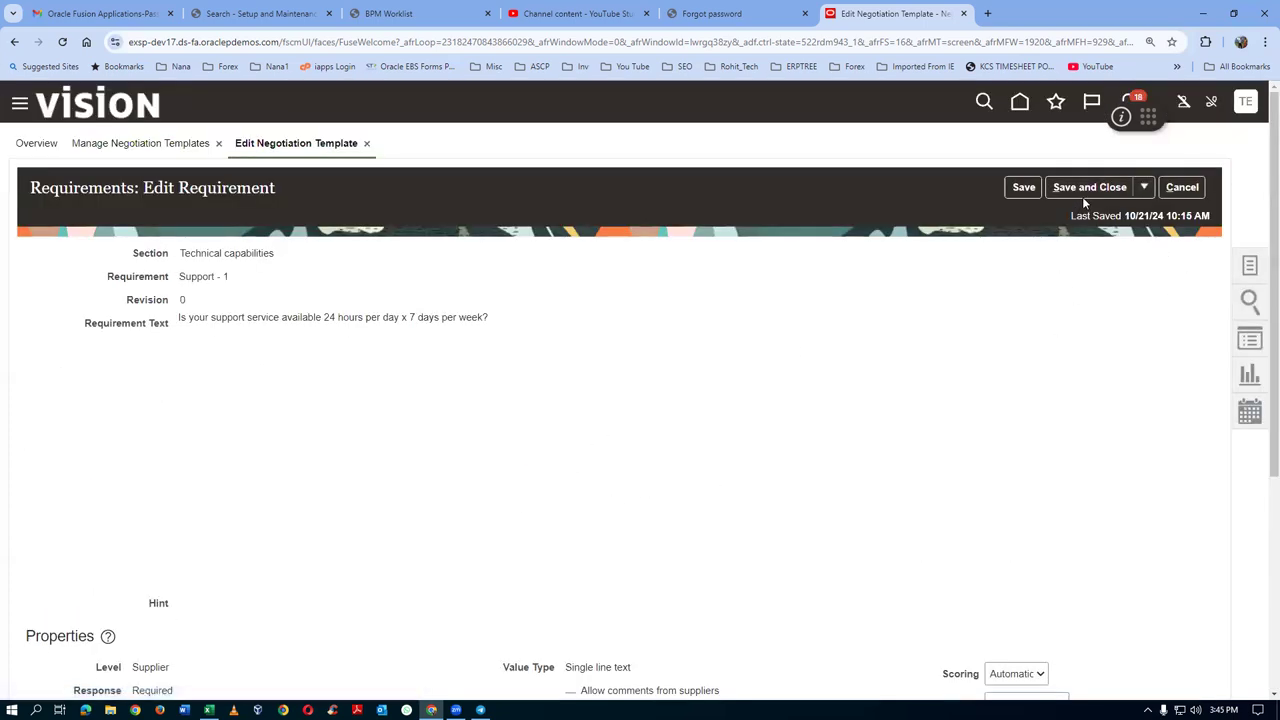
pyautogui.click(1084, 190)
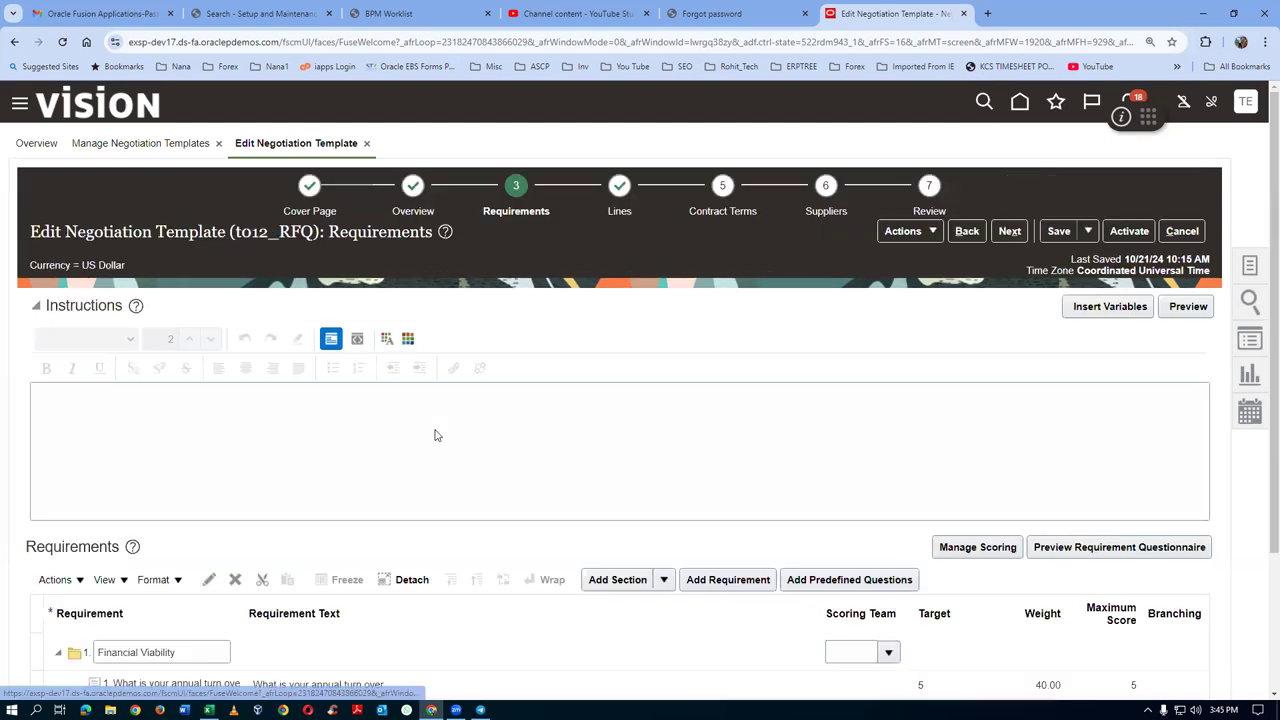
# Search predefined questions for 'Support', add Support - 2 to Technical capabilities, and open it
pyautogui.scroll(-1, 409, 545)
pyautogui.scroll(-1, 409, 545)
pyautogui.scroll(2, 430, 394)
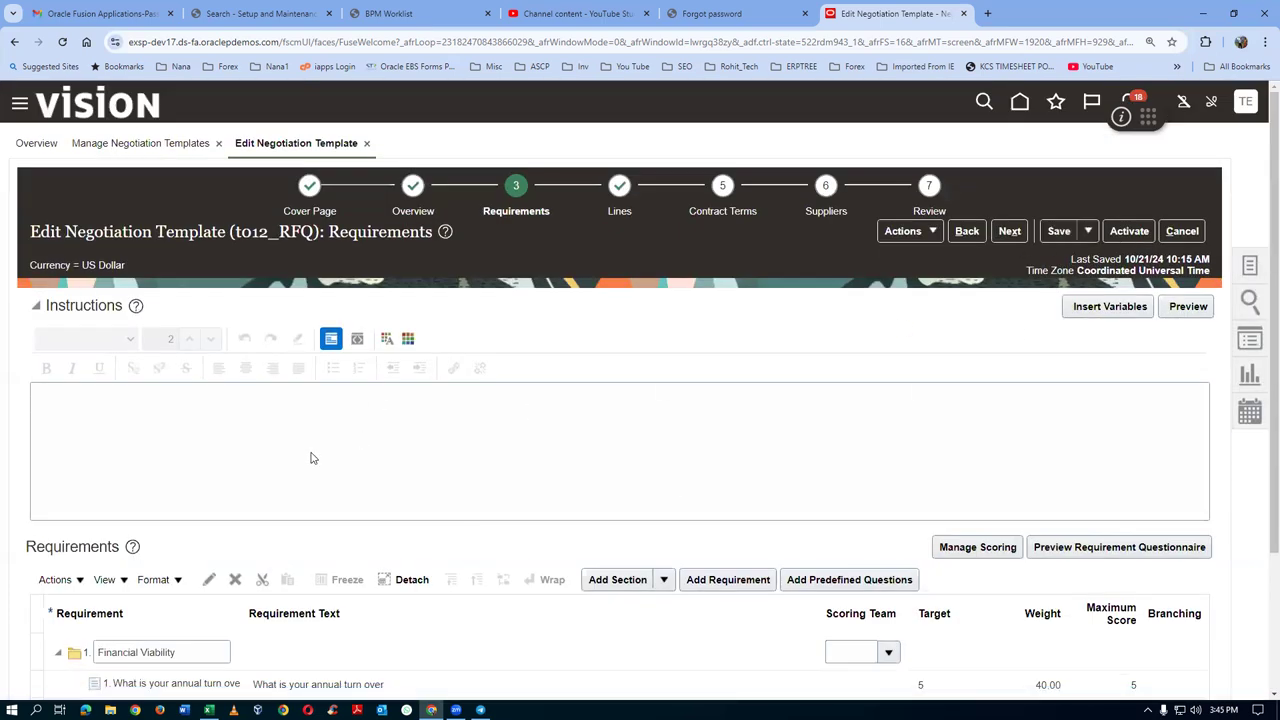
pyautogui.scroll(-2, 317, 461)
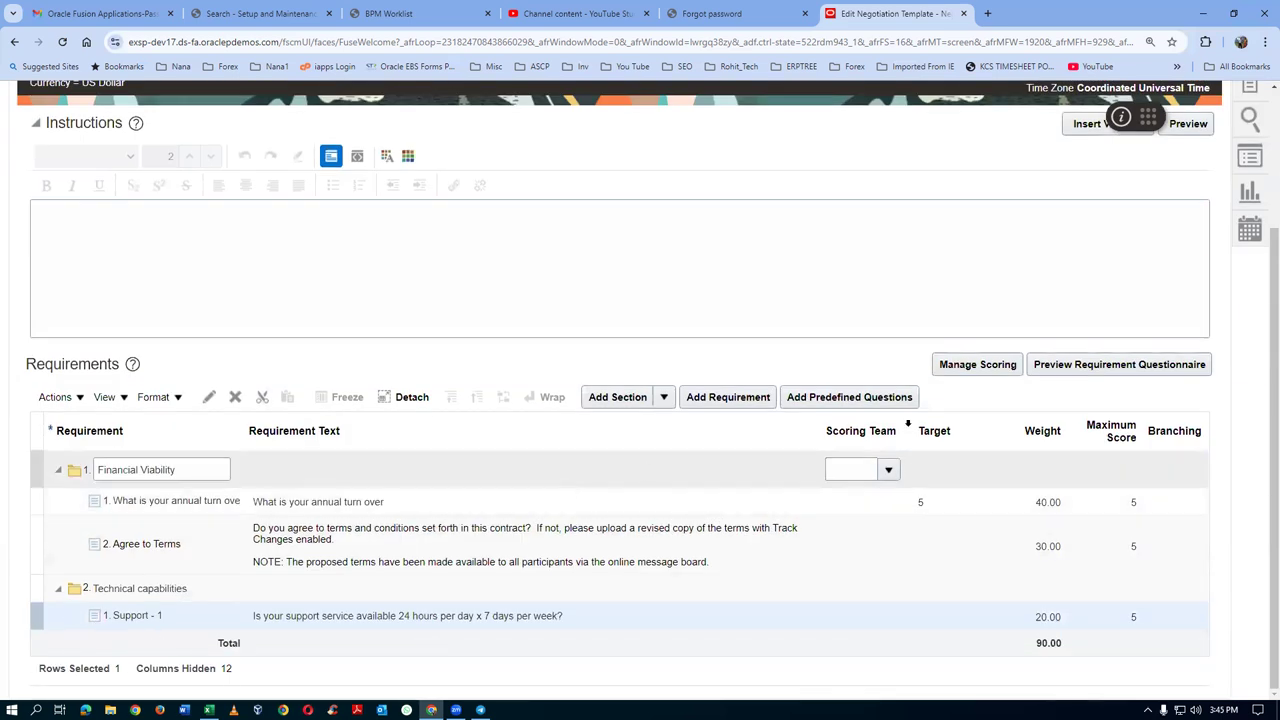
pyautogui.click(786, 398)
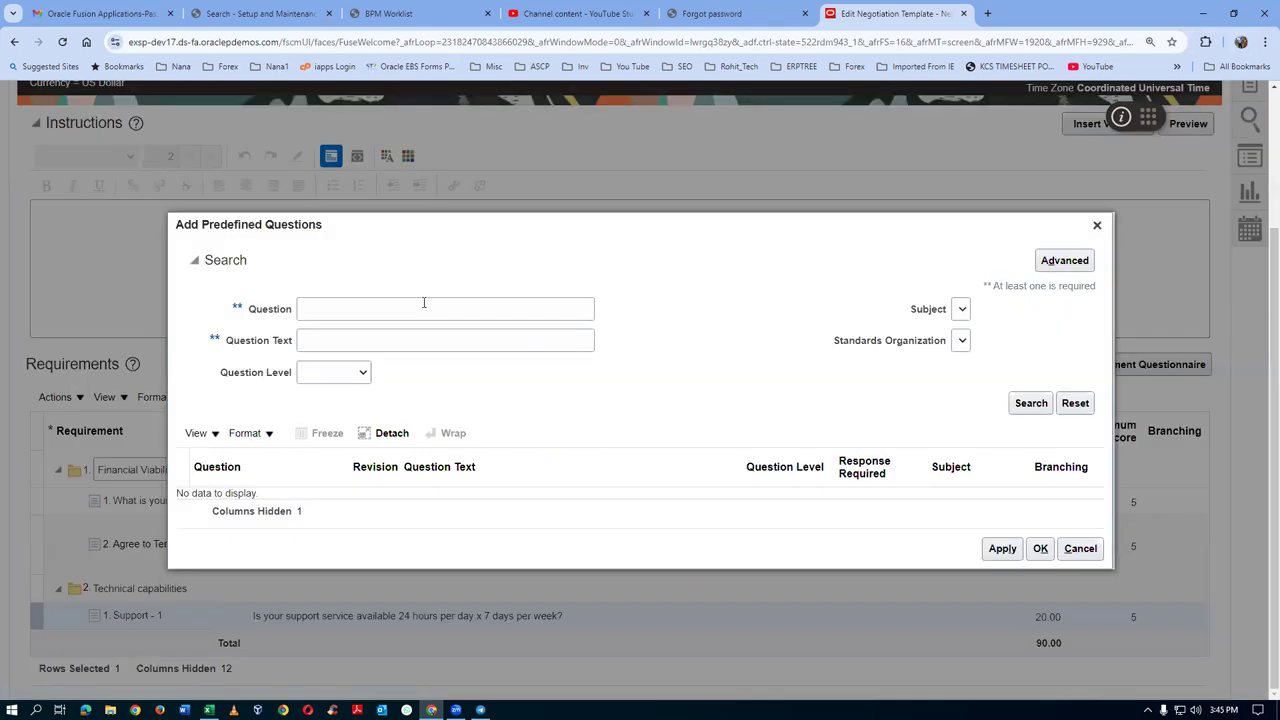
pyautogui.click(424, 303)
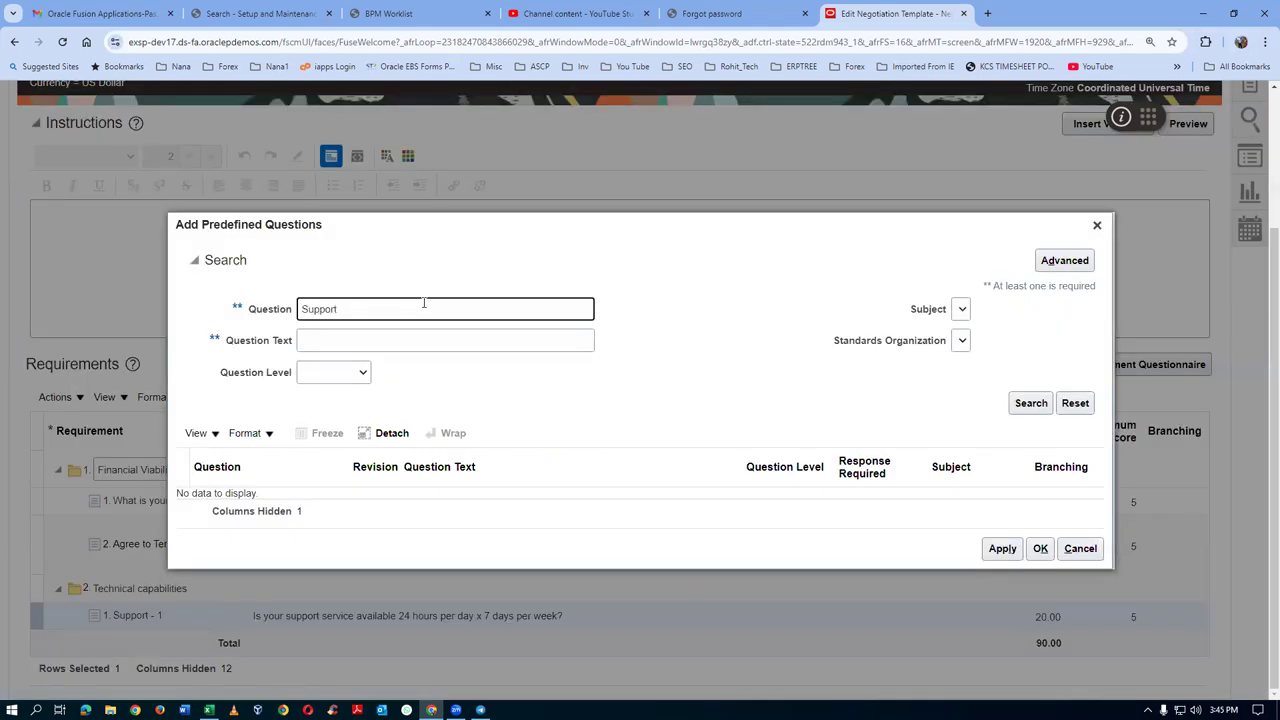
pyautogui.press('Return')
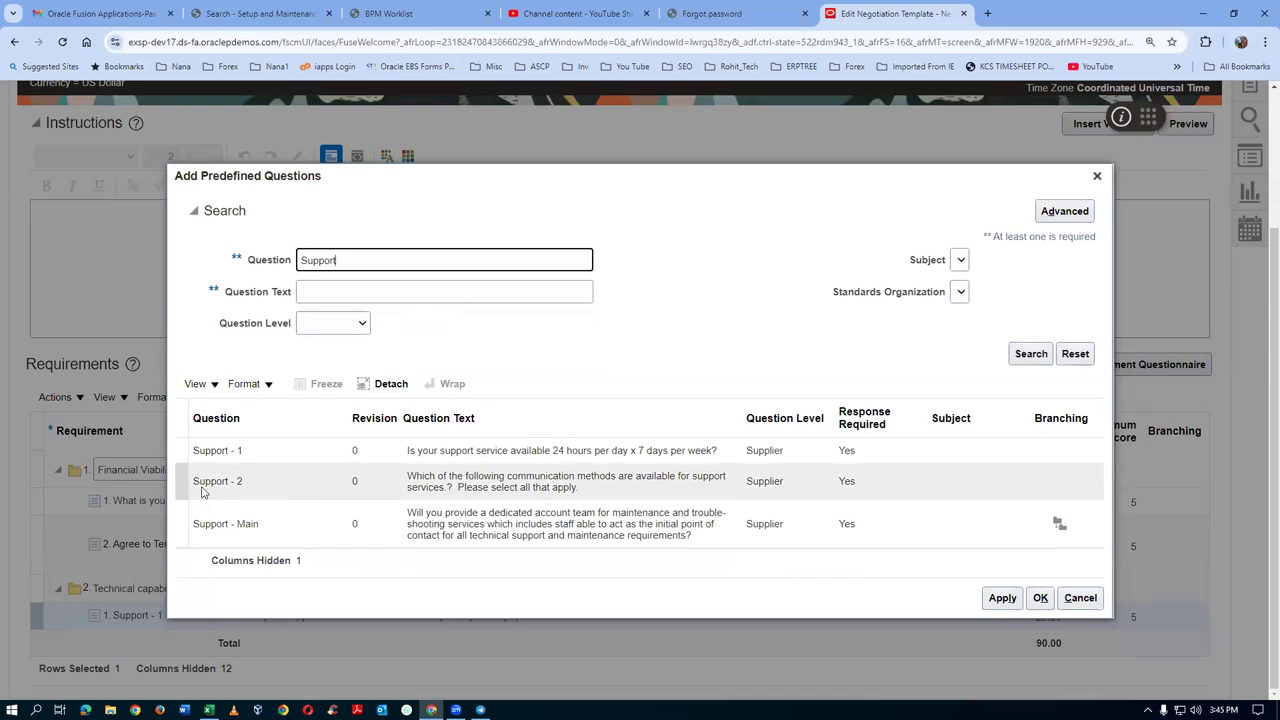
pyautogui.click(185, 486)
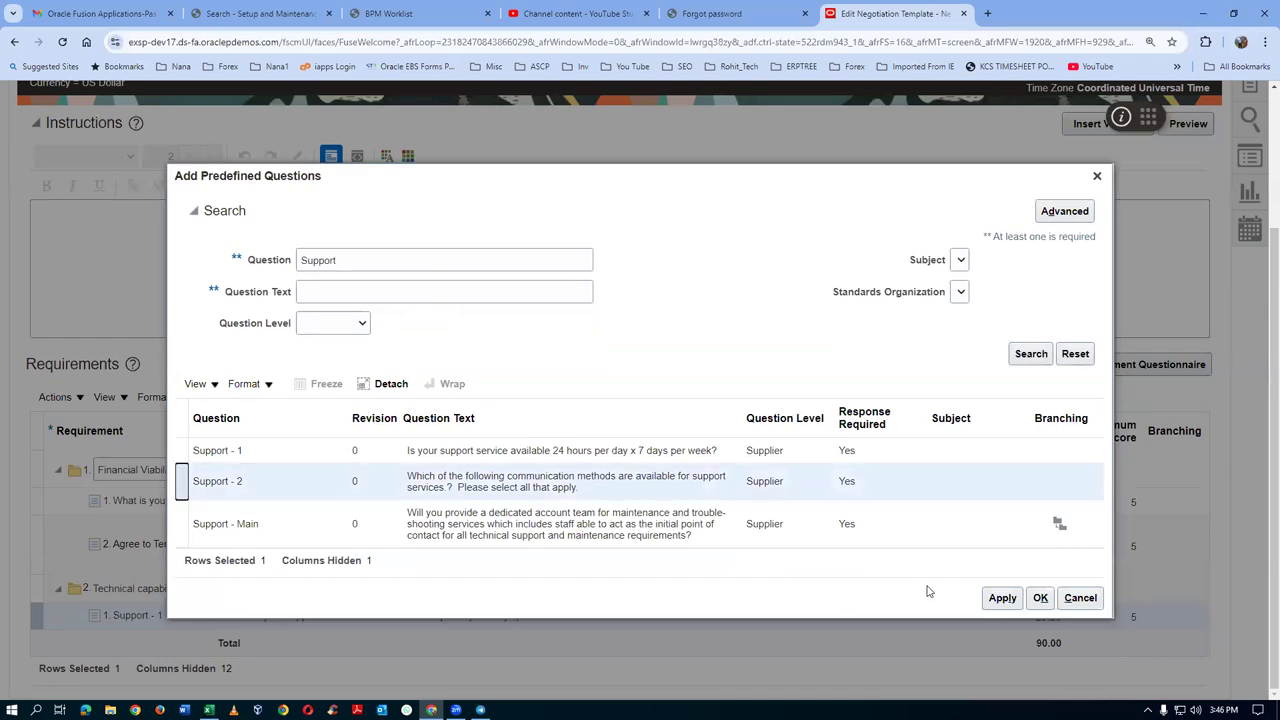
pyautogui.click(1002, 598)
pyautogui.click(1042, 599)
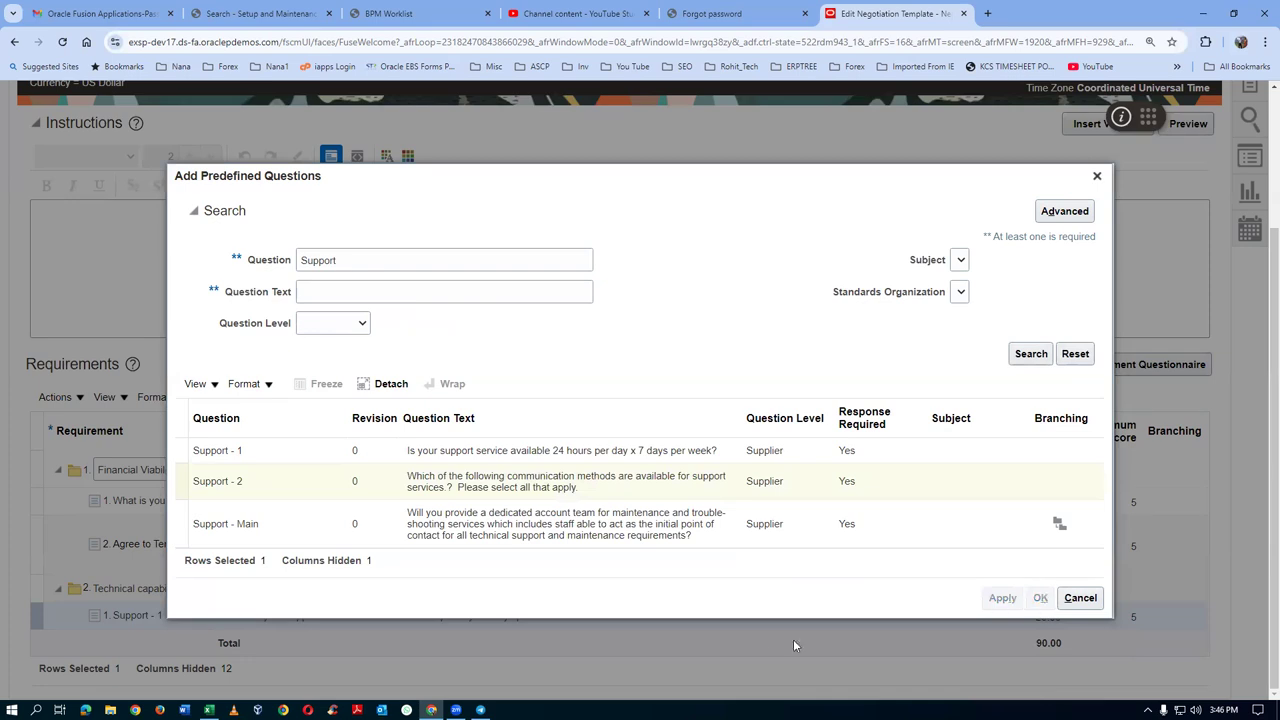
pyautogui.scroll(-1, 674, 675)
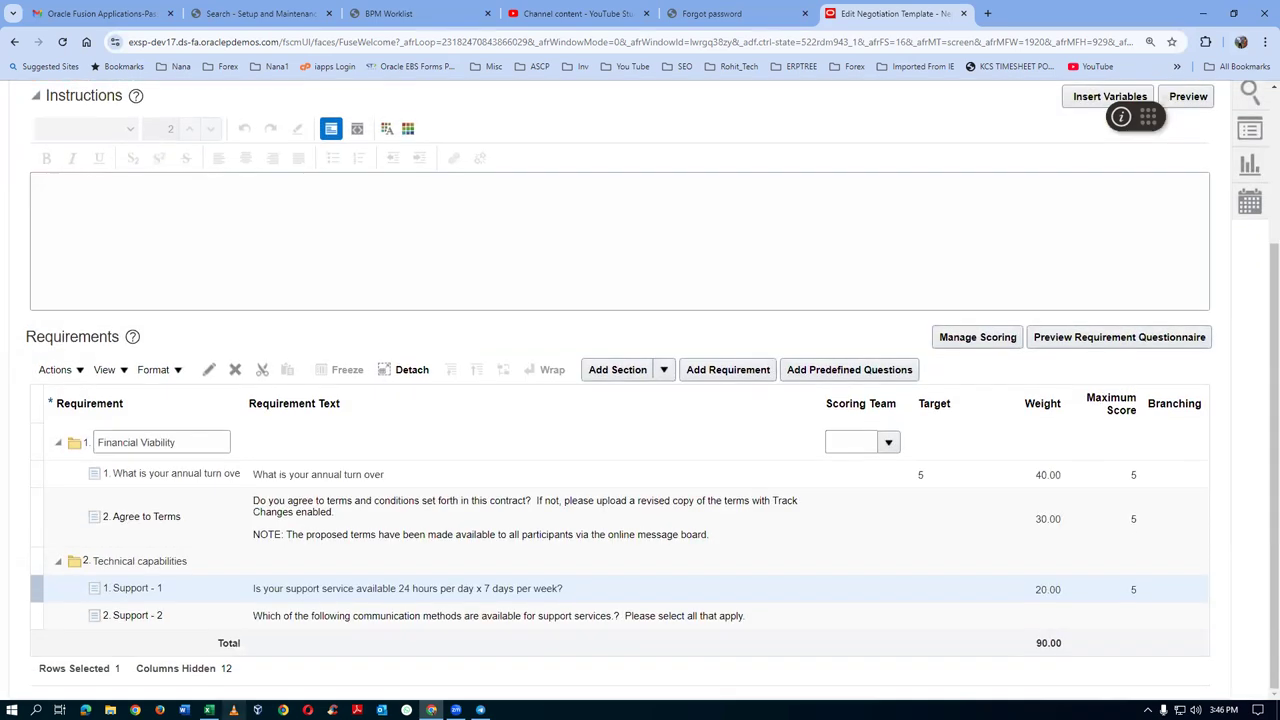
pyautogui.click(165, 618)
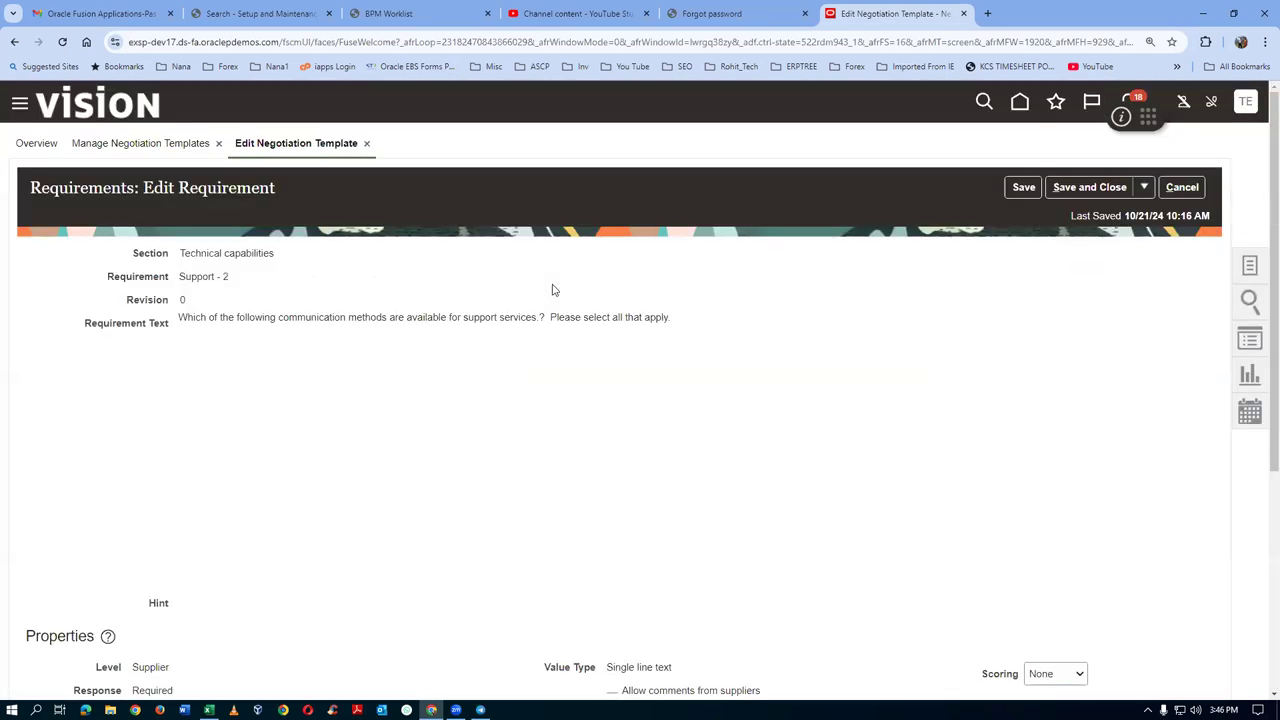
# Switch Support - 2 to Manual scoring with weight 10 and knockout 3, then save and close
pyautogui.scroll(-3, 345, 405)
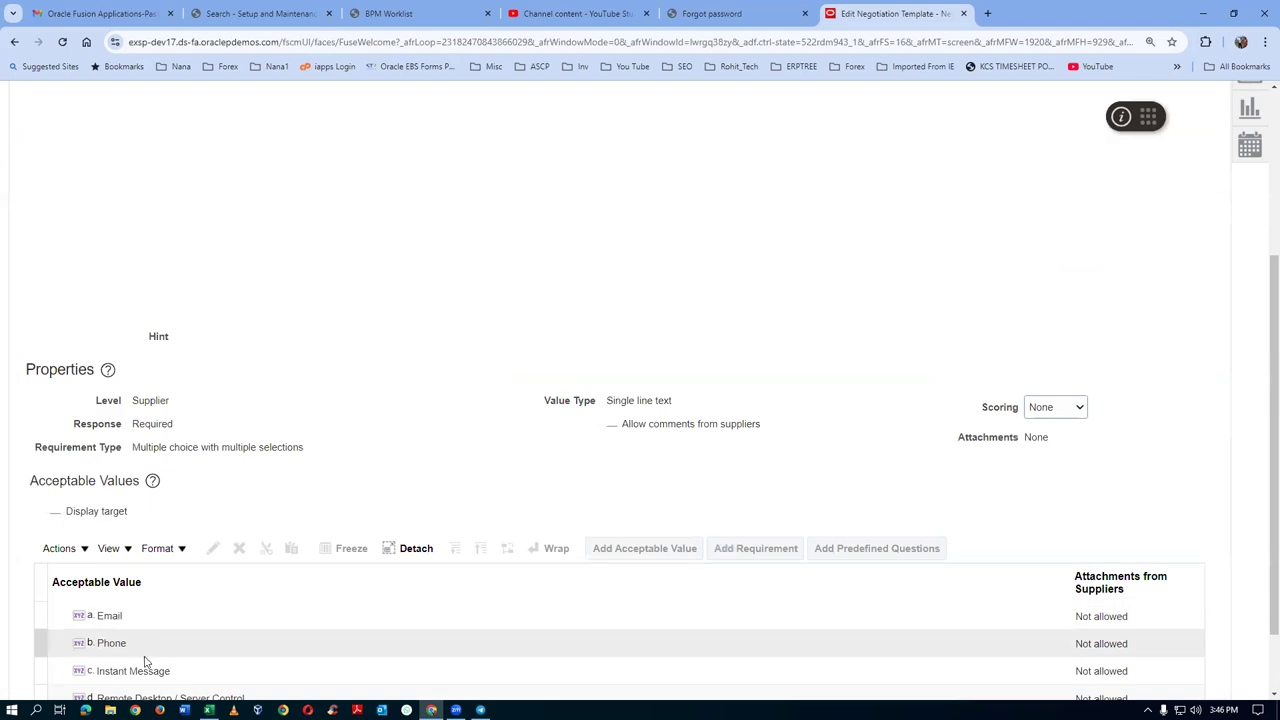
pyautogui.click(1048, 407)
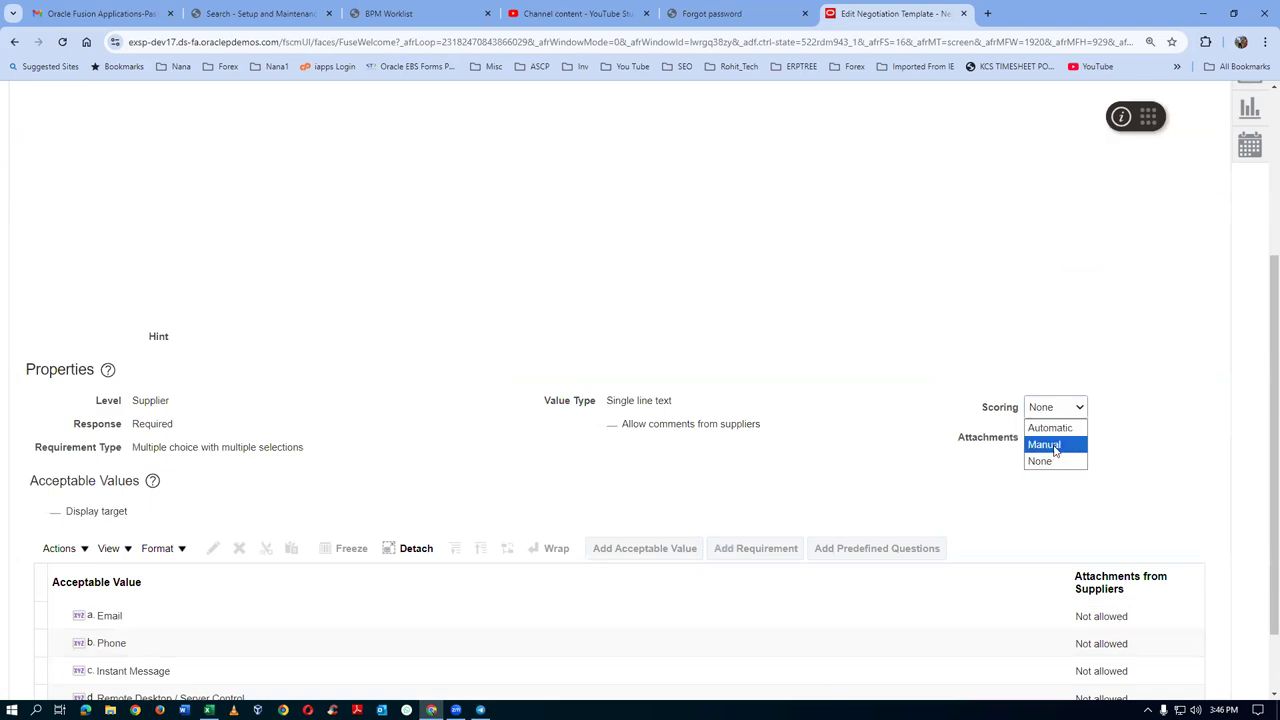
pyautogui.click(1045, 445)
pyautogui.click(1012, 436)
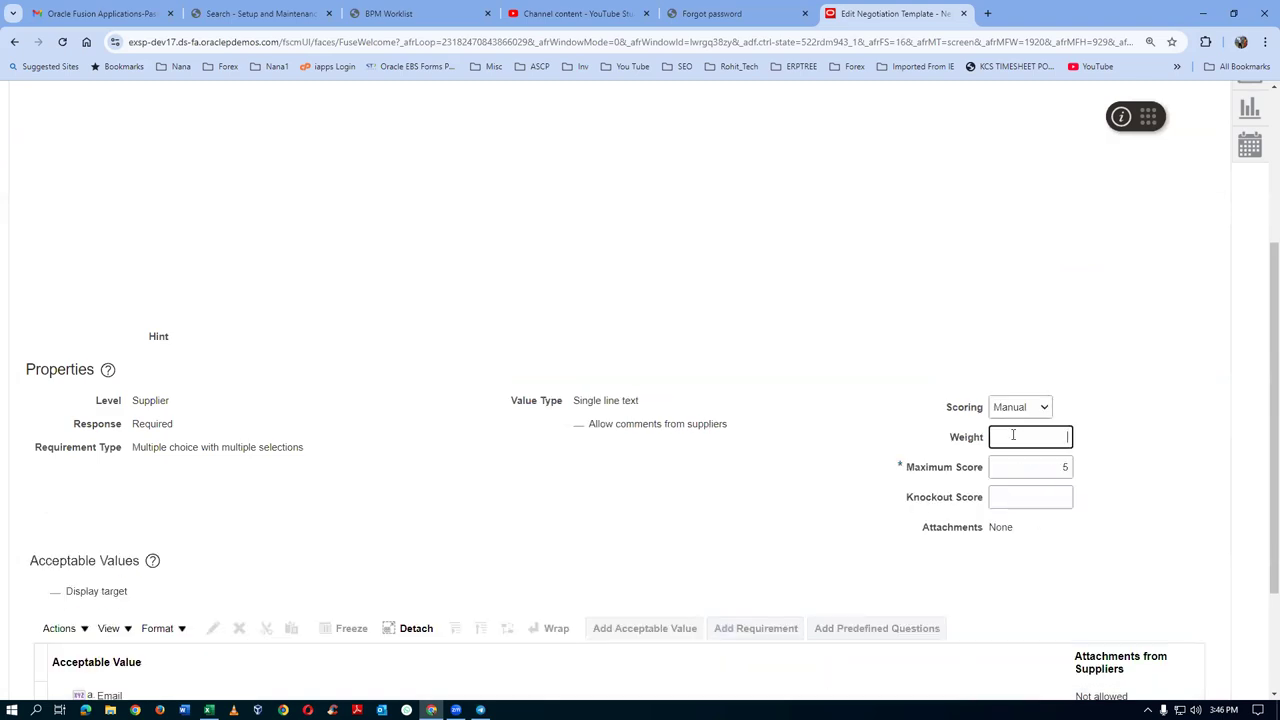
pyautogui.click(1006, 498)
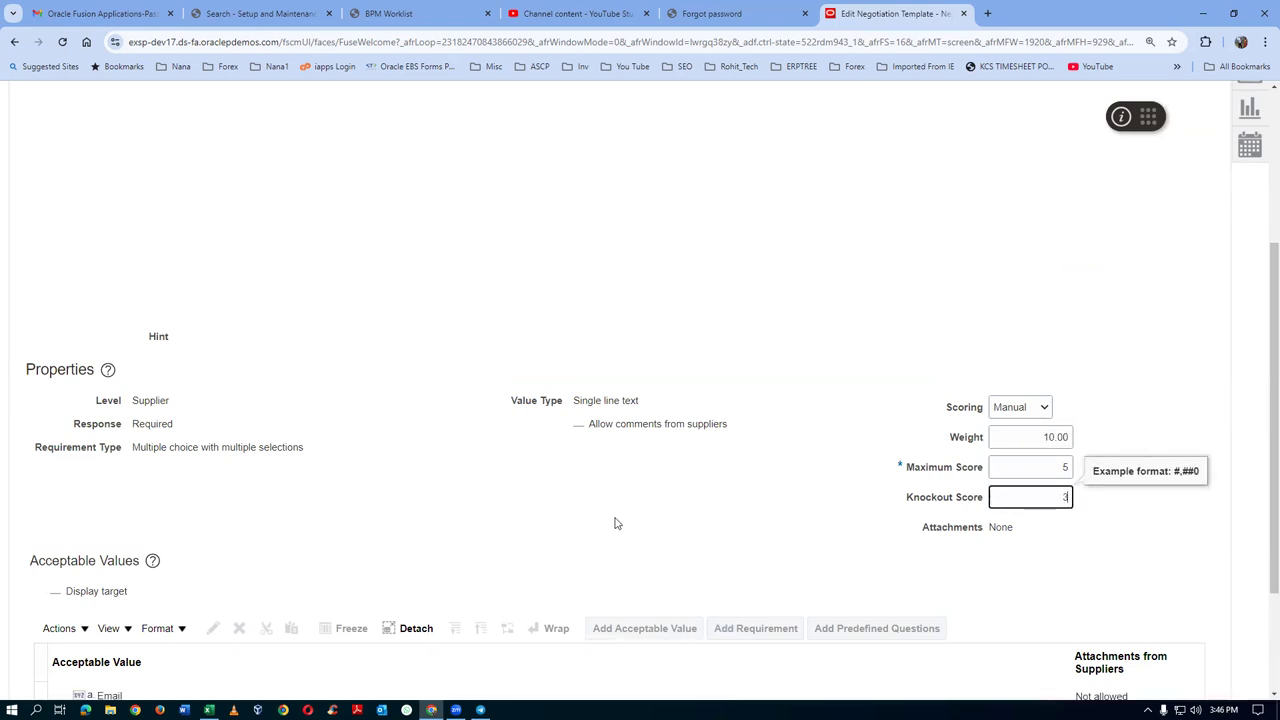
pyautogui.scroll(-3, 500, 554)
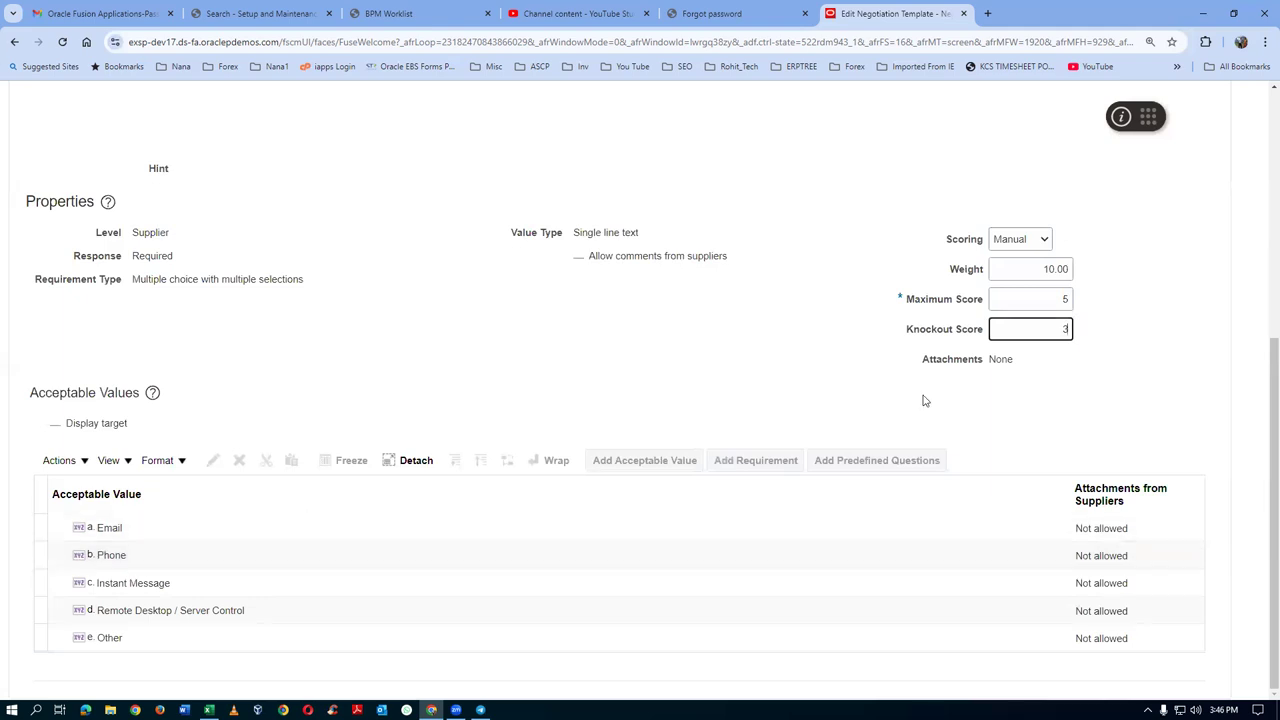
pyautogui.scroll(5, 1262, 350)
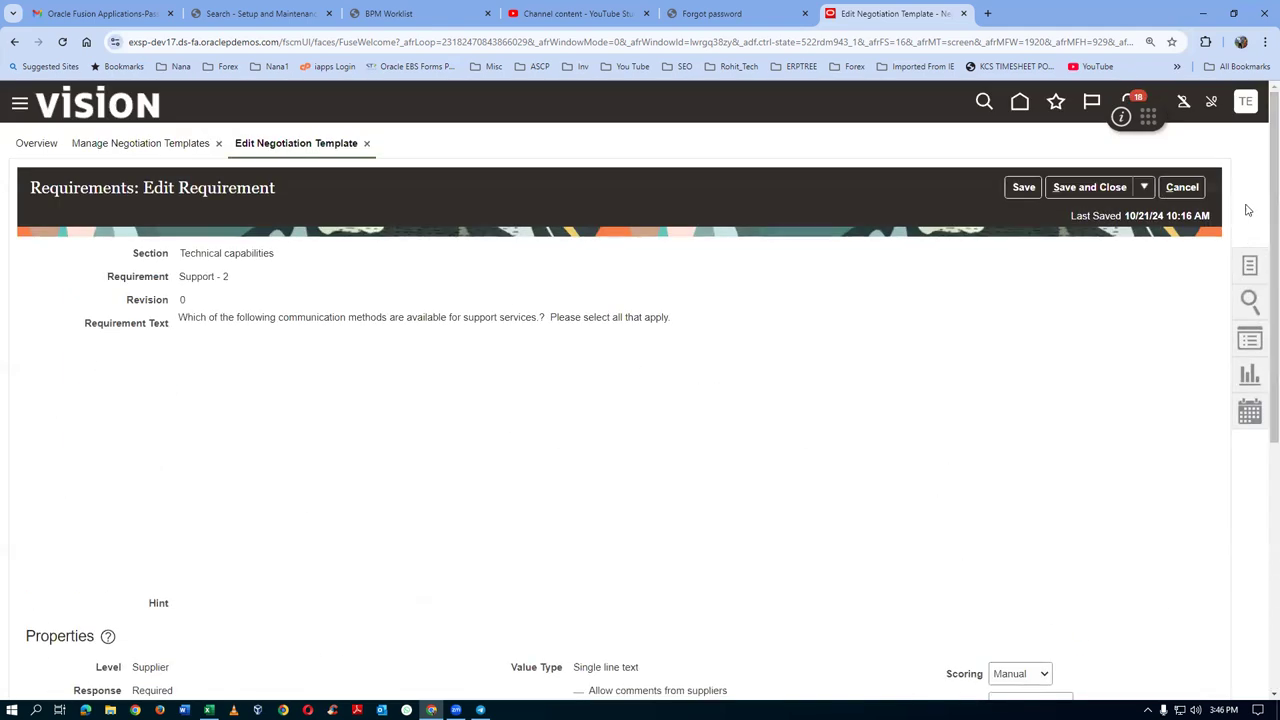
pyautogui.click(1065, 190)
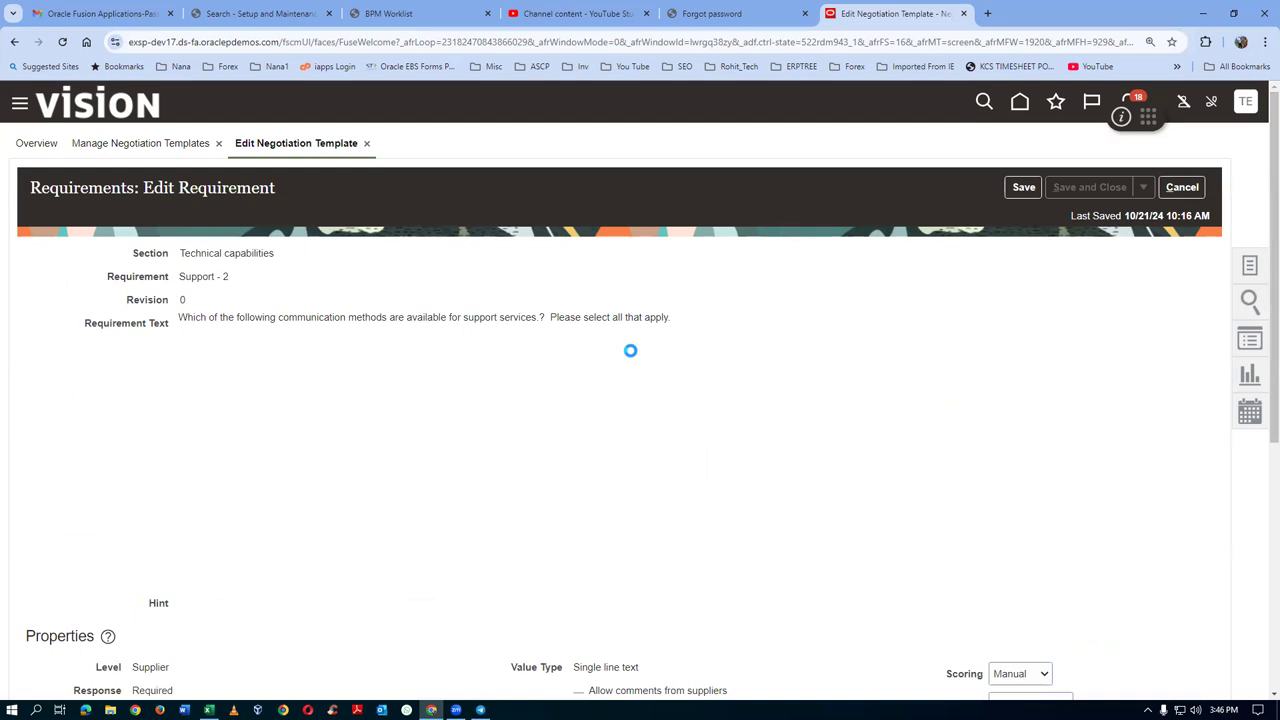
pyautogui.scroll(-2, 602, 484)
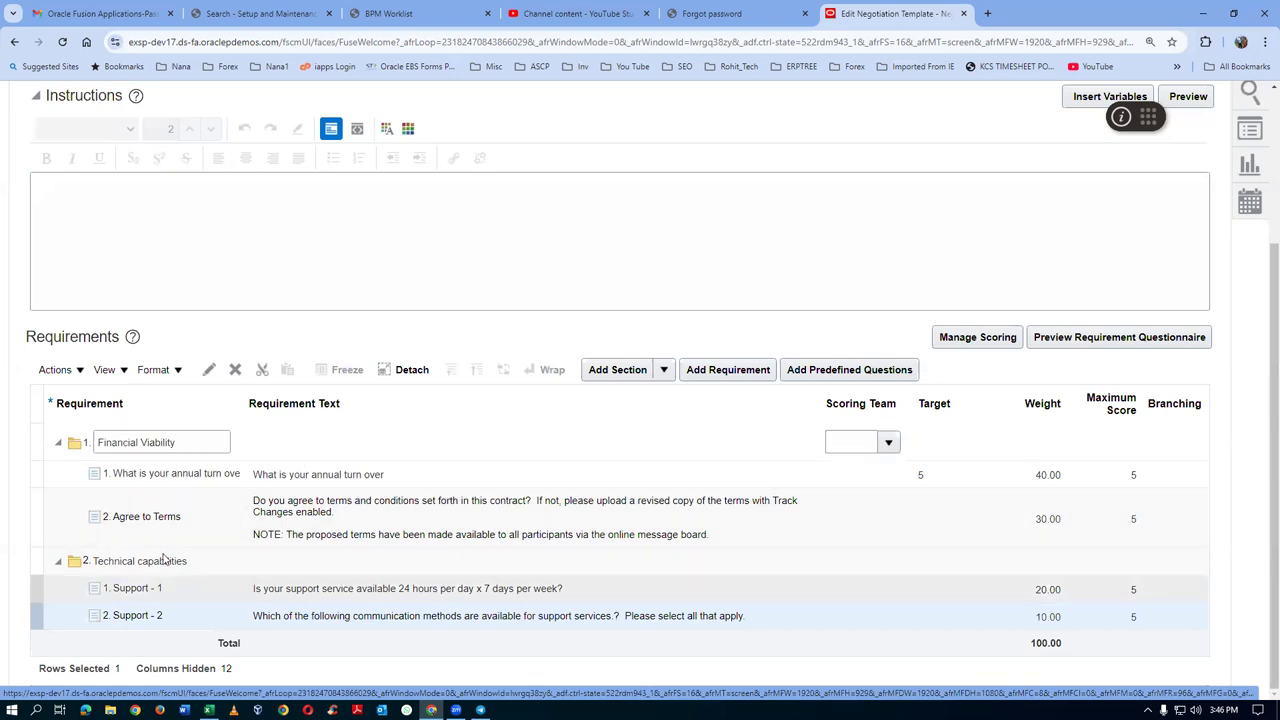
pyautogui.scroll(2, 1072, 478)
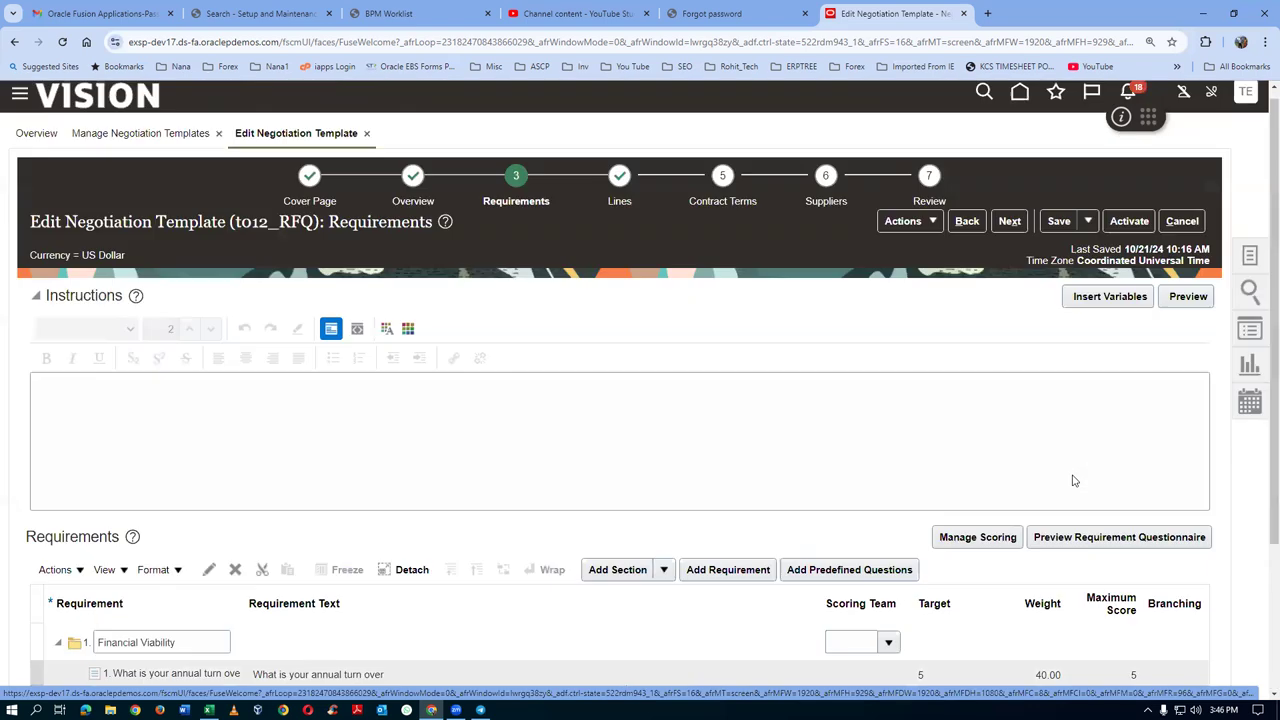
# Save, then on Suppliers search 't01' and add t01_sup1, t01_sup_2 and t01_sup_3
pyautogui.click(1058, 231)
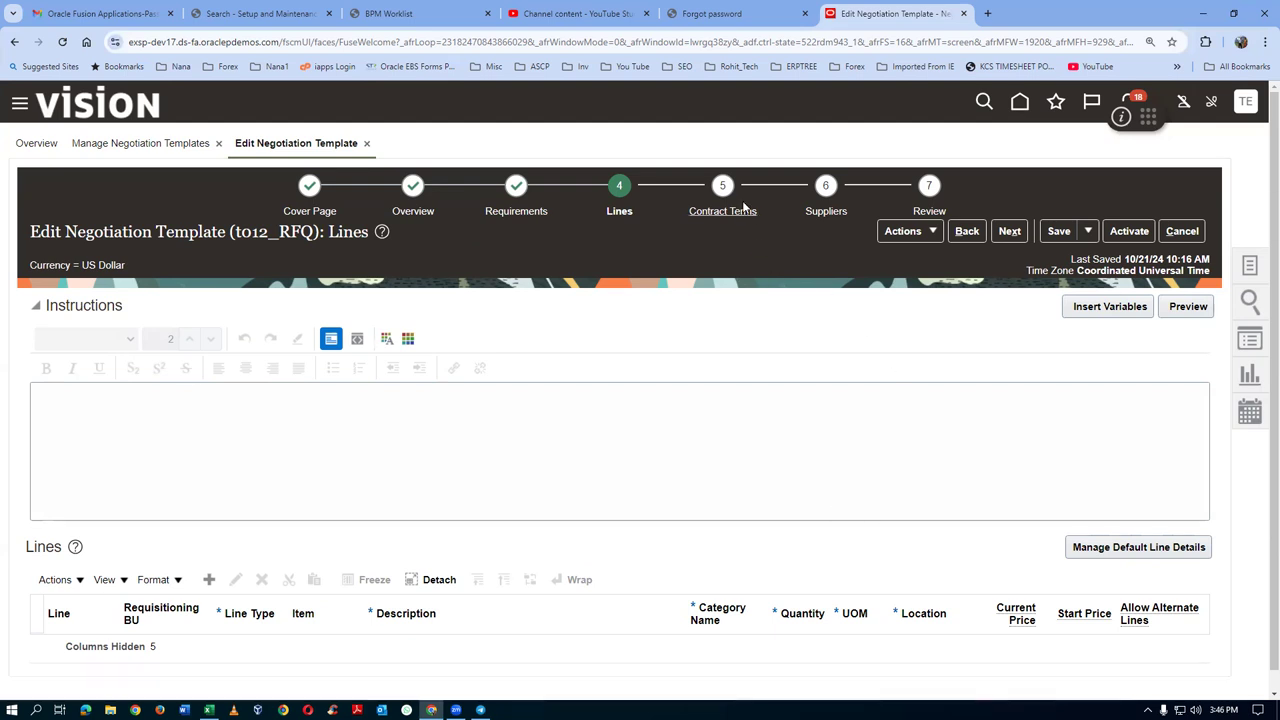
pyautogui.click(823, 212)
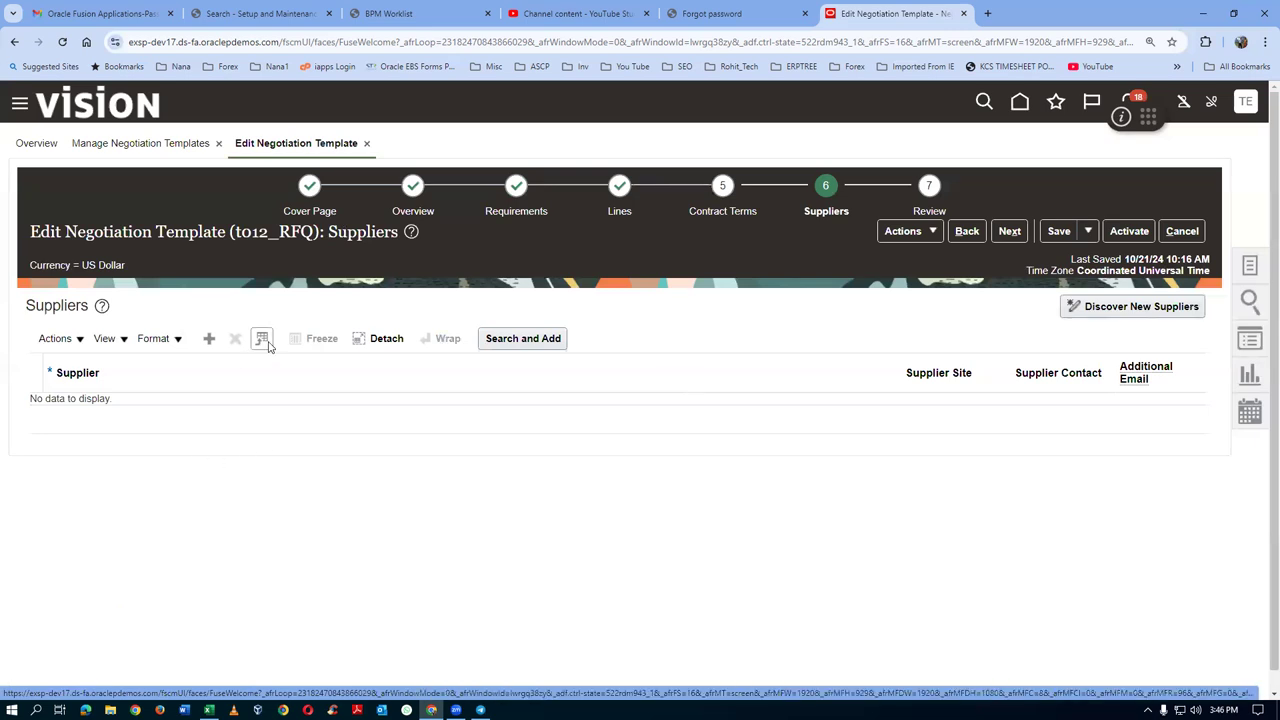
pyautogui.click(505, 341)
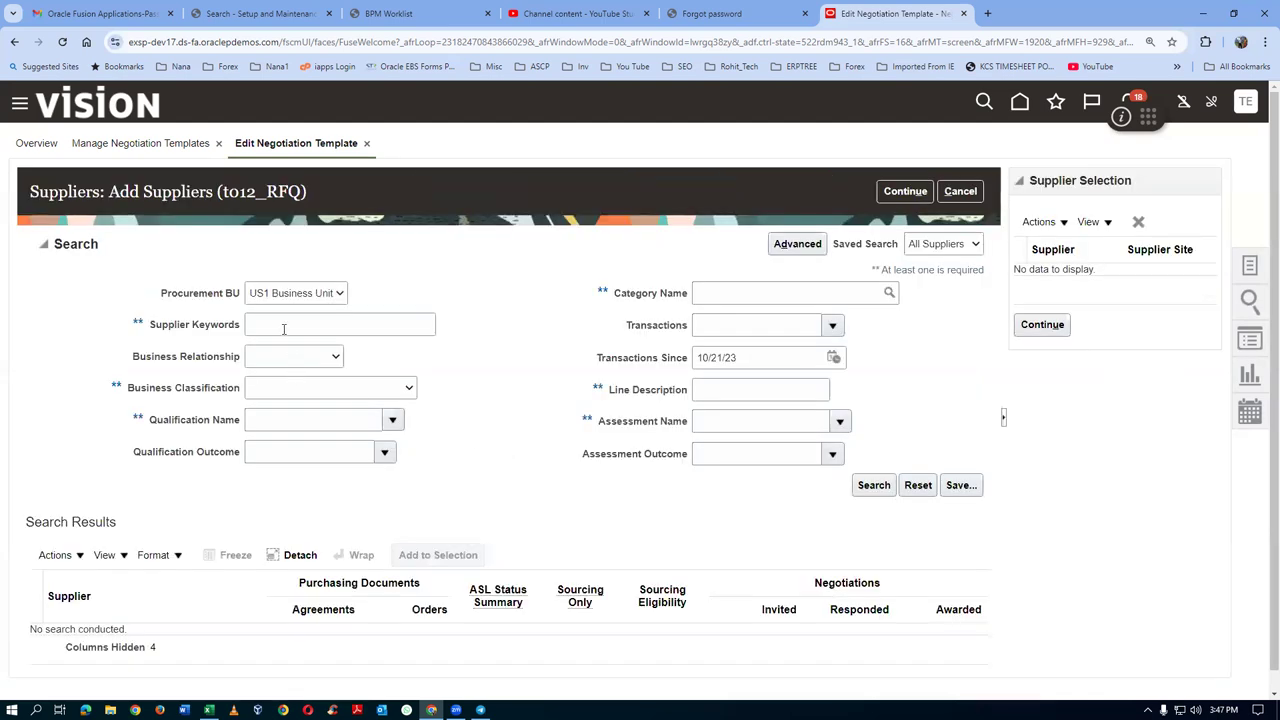
pyautogui.click(282, 329)
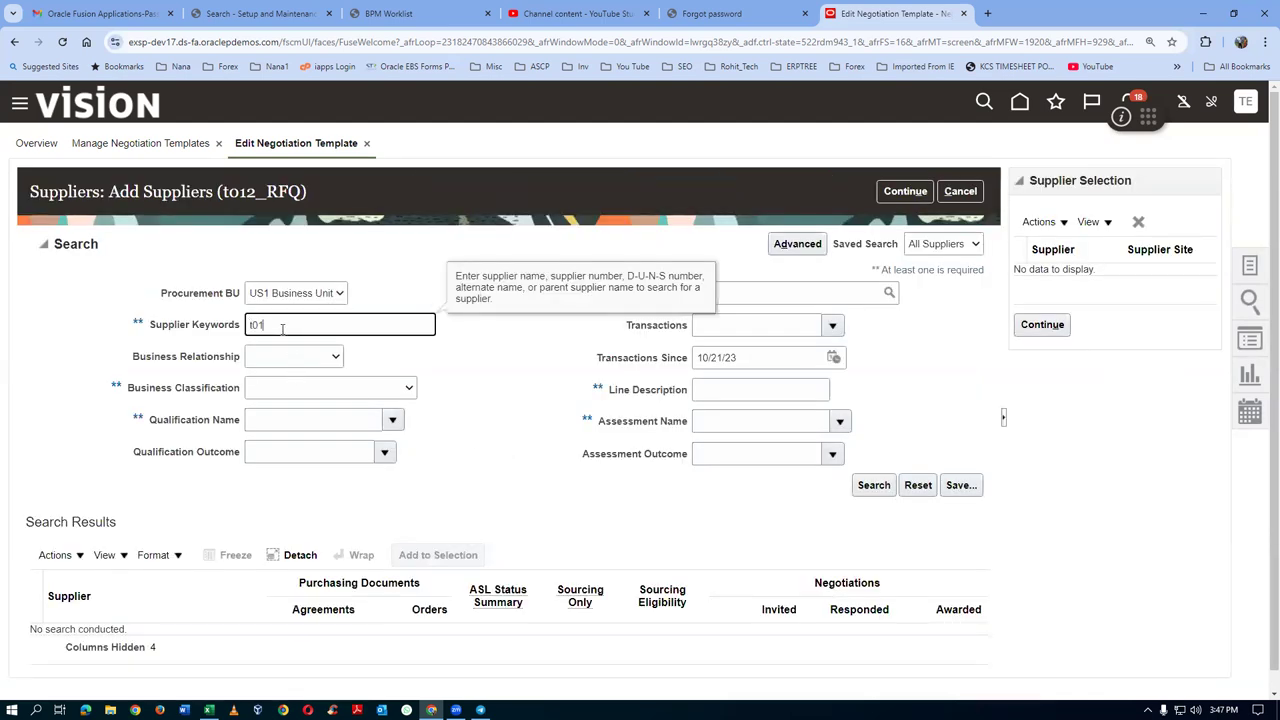
pyautogui.click(884, 486)
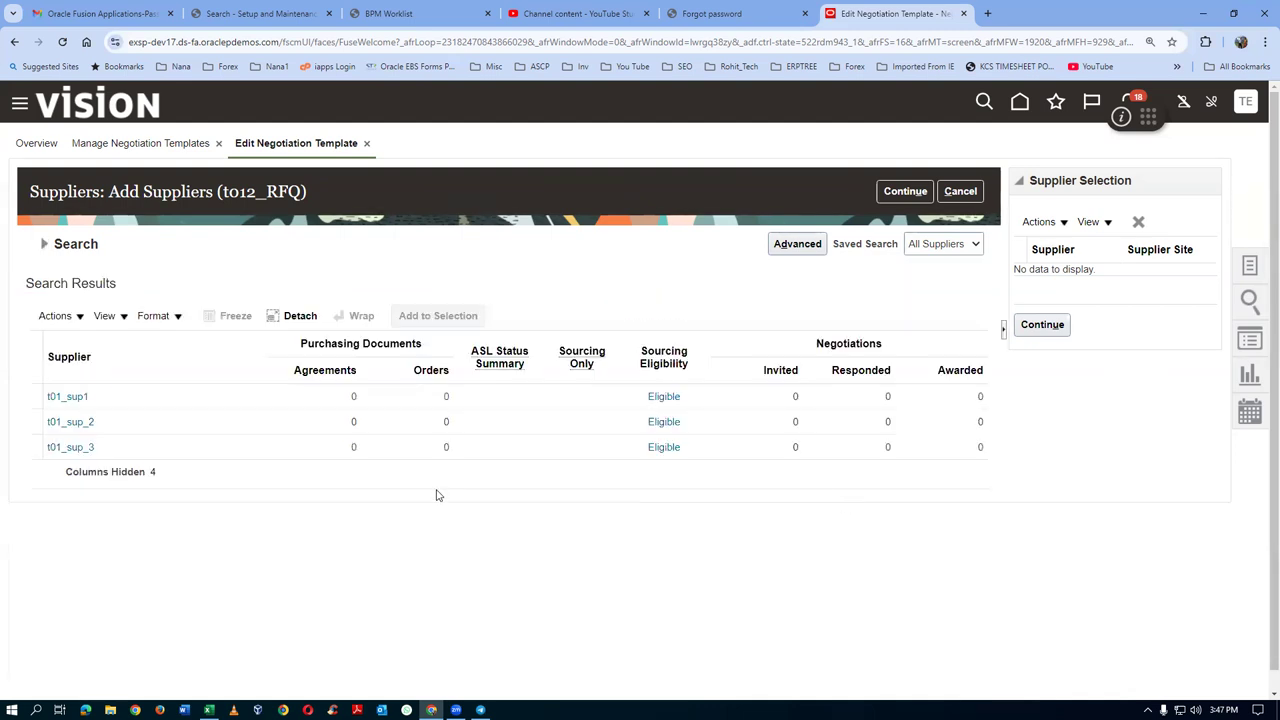
pyautogui.click(35, 398)
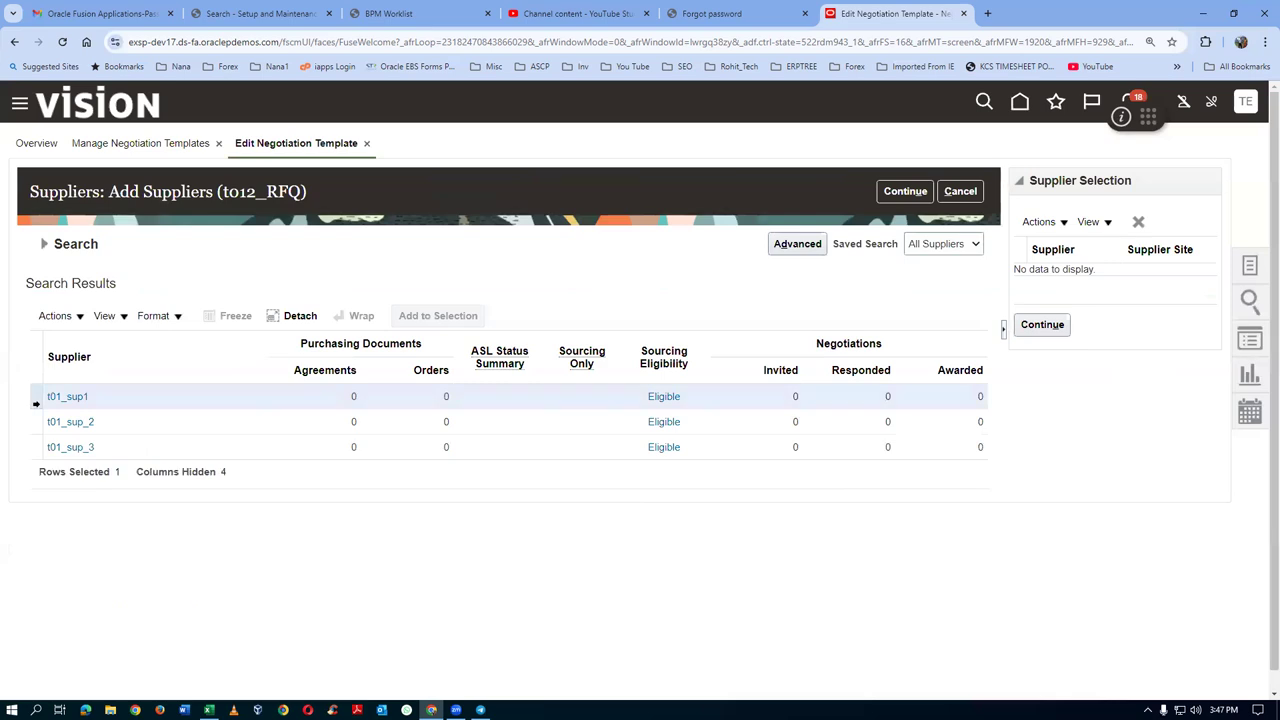
pyautogui.keyDown('ctrl'); pyautogui.click(36, 421); pyautogui.keyUp('ctrl')
pyautogui.keyDown('ctrl'); pyautogui.click(32, 446); pyautogui.keyUp('ctrl')
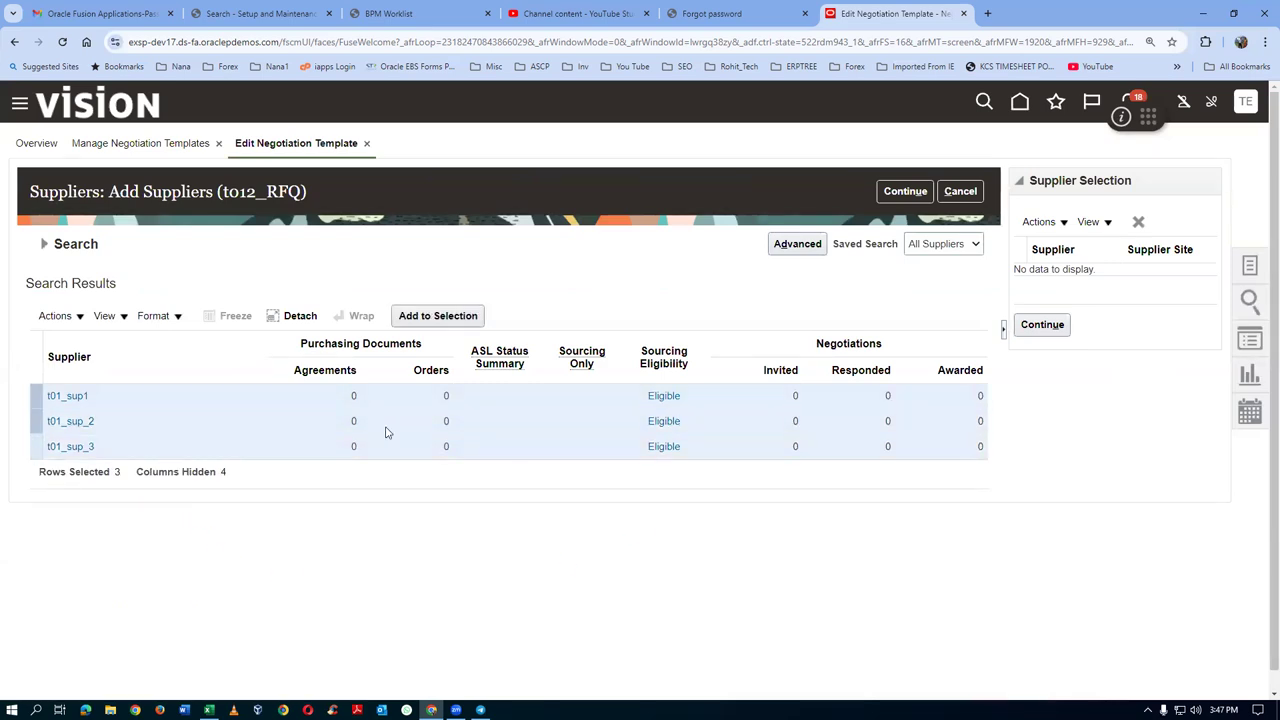
pyautogui.click(425, 326)
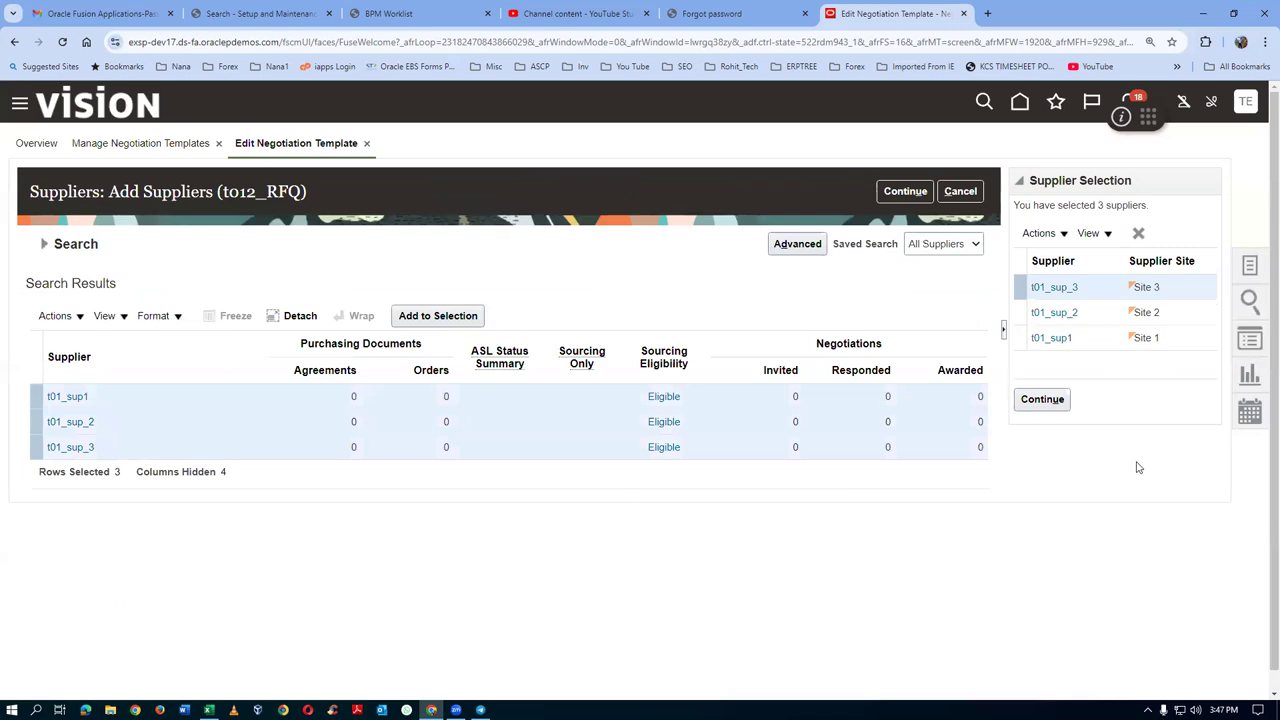
pyautogui.click(1045, 400)
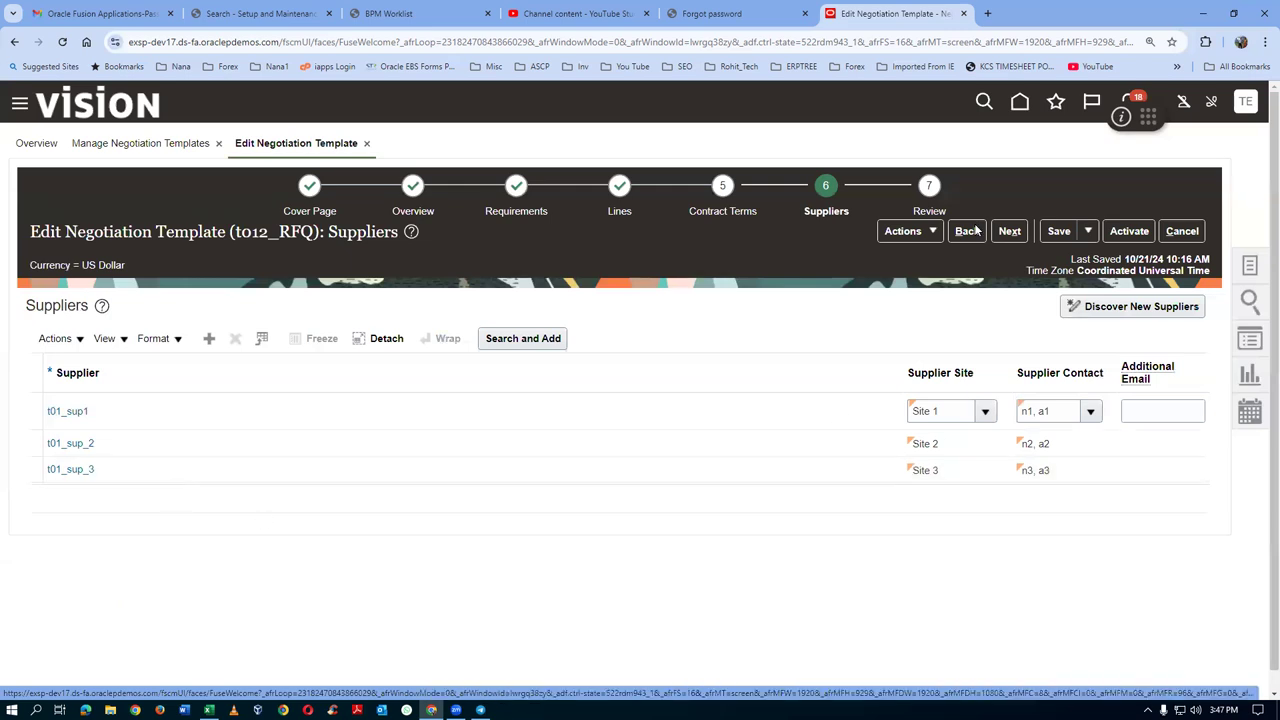
# Save and activate the t012 single RFQ template, confirm it searches as Active, then exit
pyautogui.click(1058, 231)
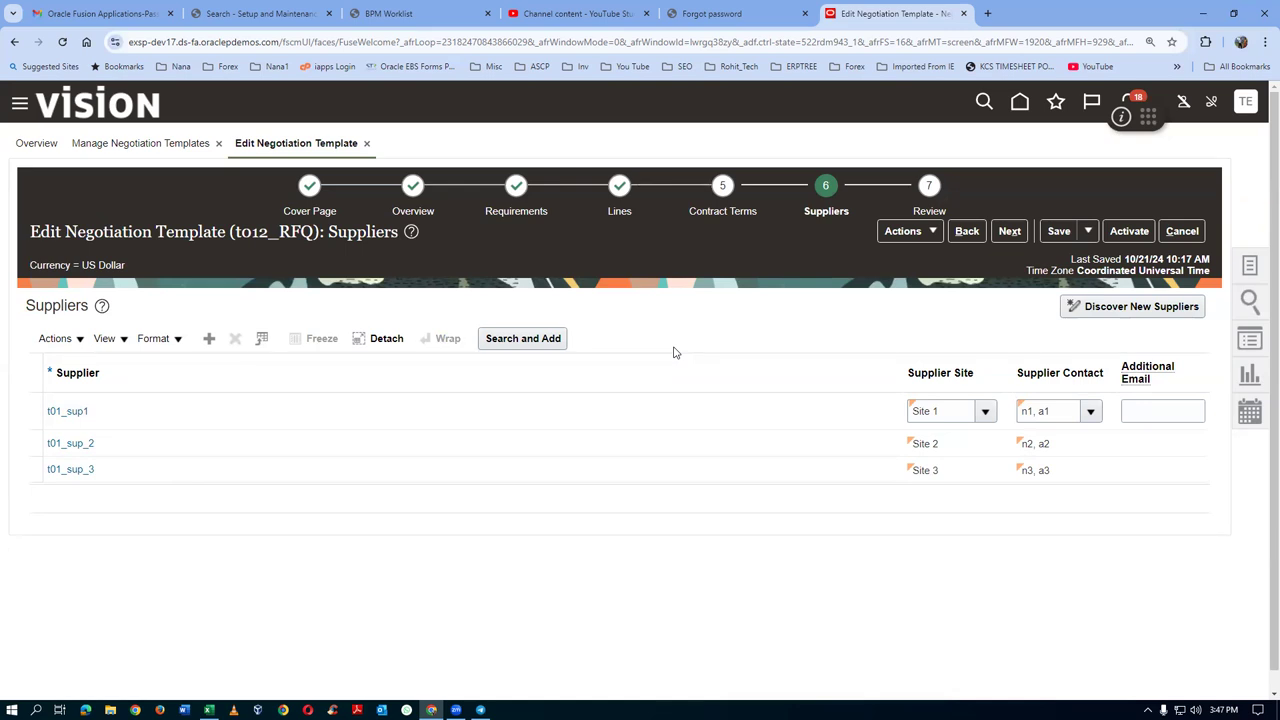
pyautogui.click(1129, 231)
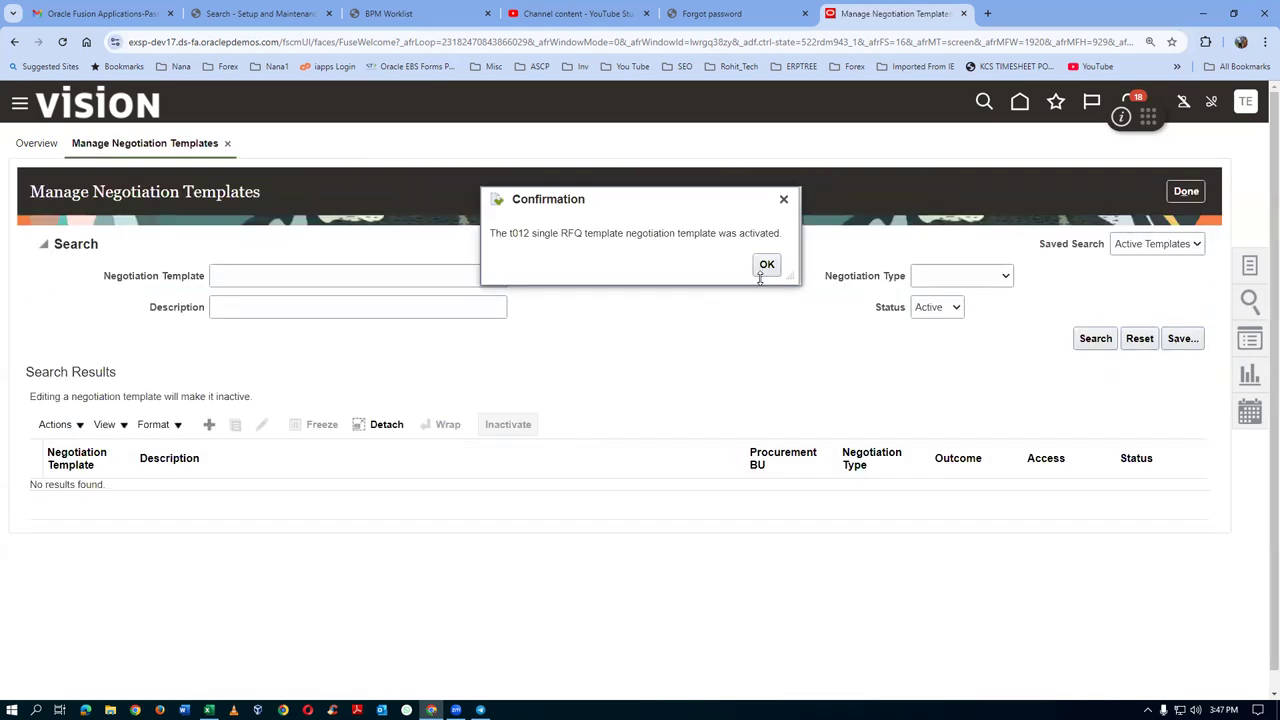
pyautogui.click(765, 265)
pyautogui.click(292, 281)
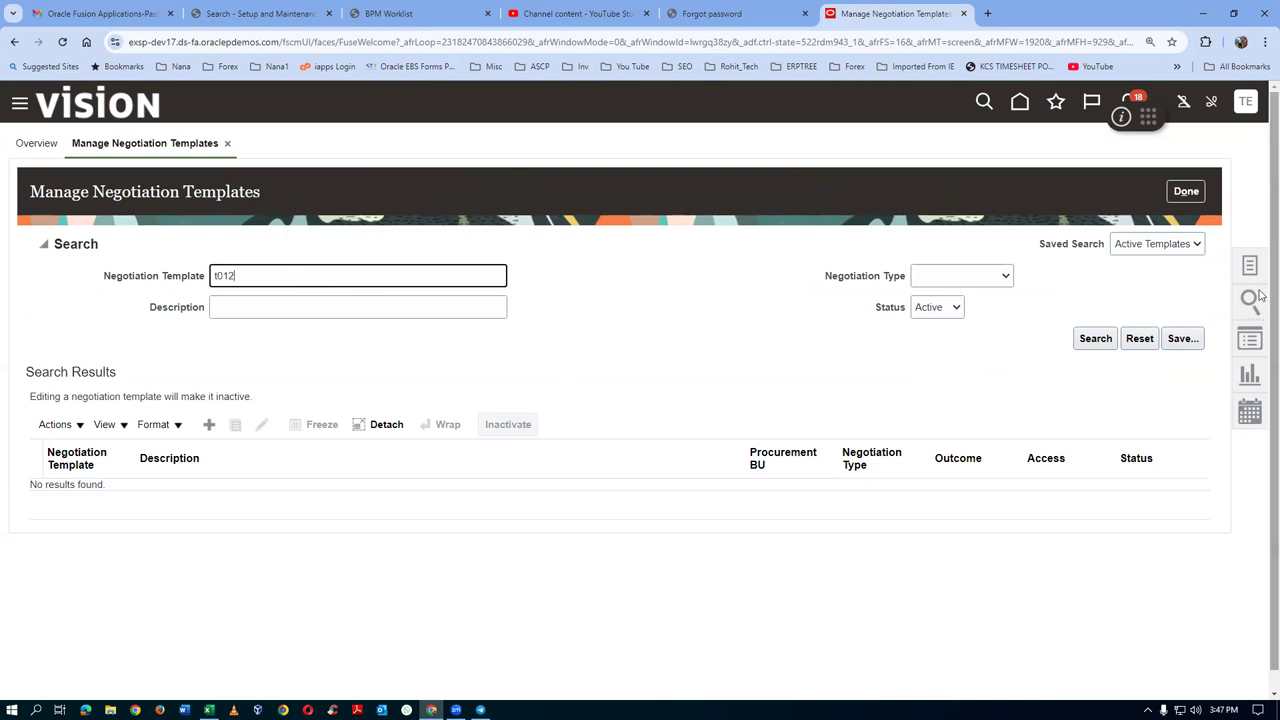
pyautogui.click(1097, 340)
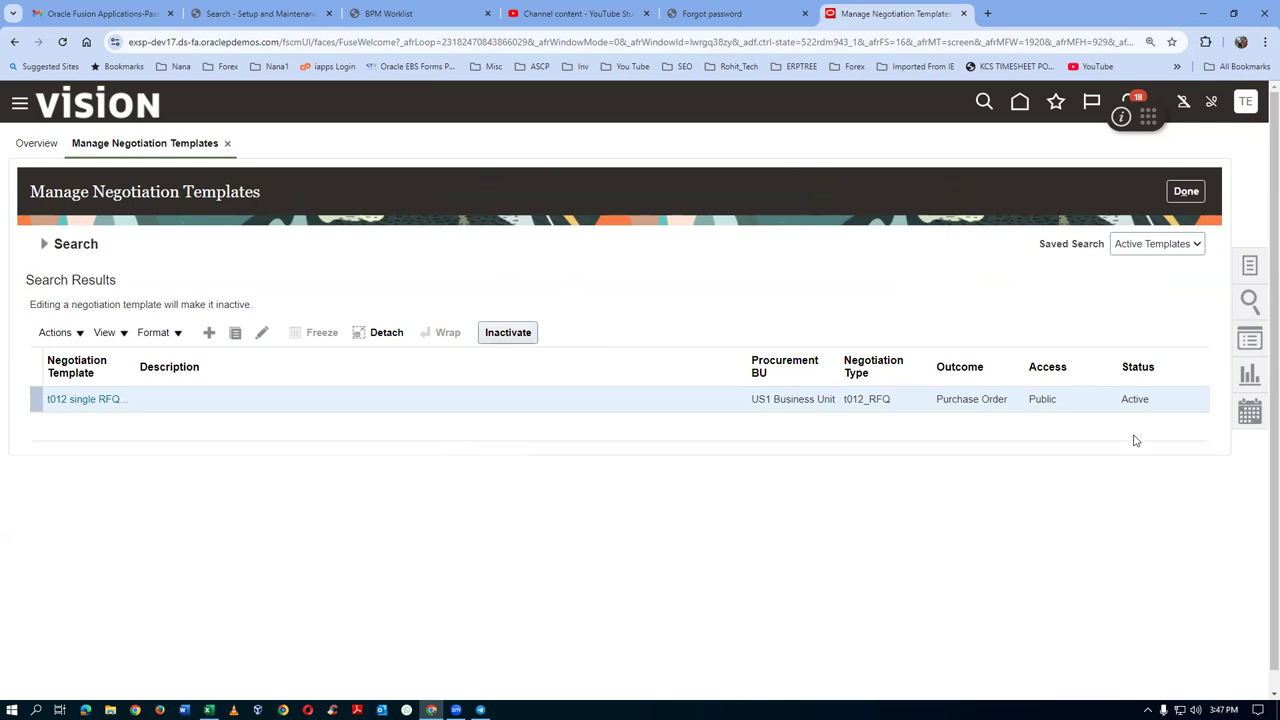
pyautogui.click(1193, 197)
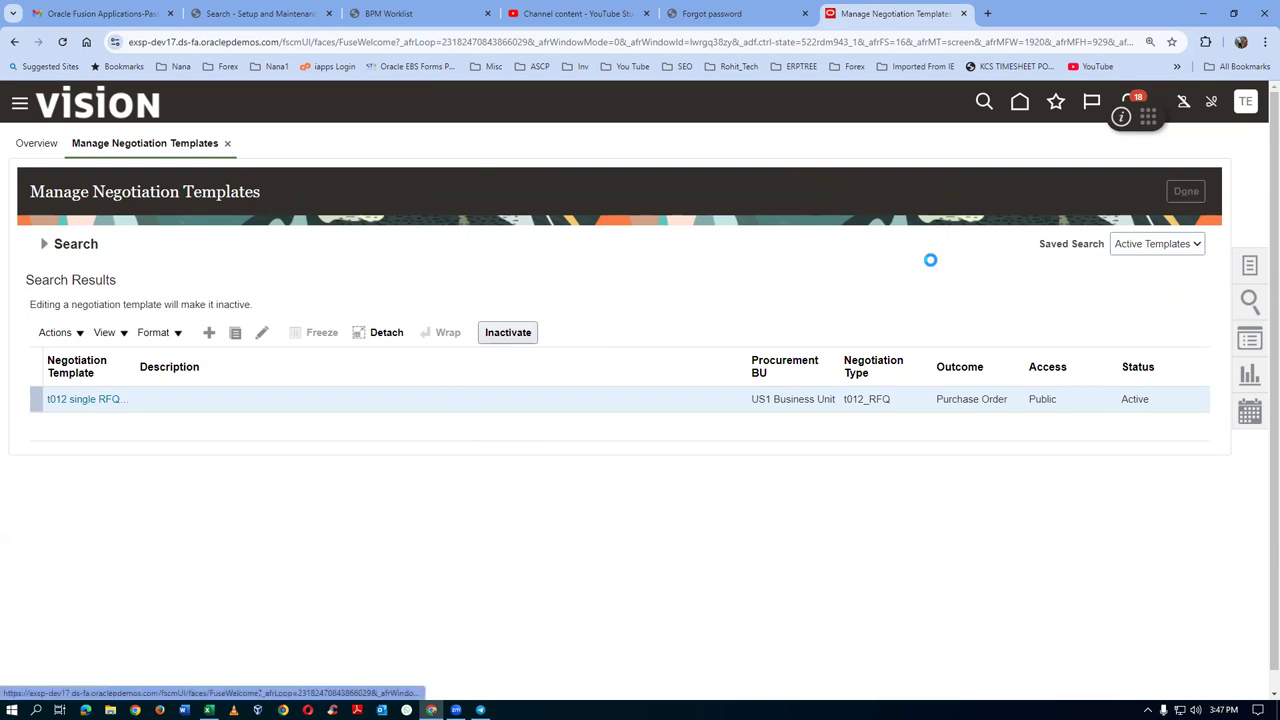
# Create a t012_RFQ-type negotiation from the t012 single RFQ template and edit its title
pyautogui.click(1250, 266)
pyautogui.click(1146, 160)
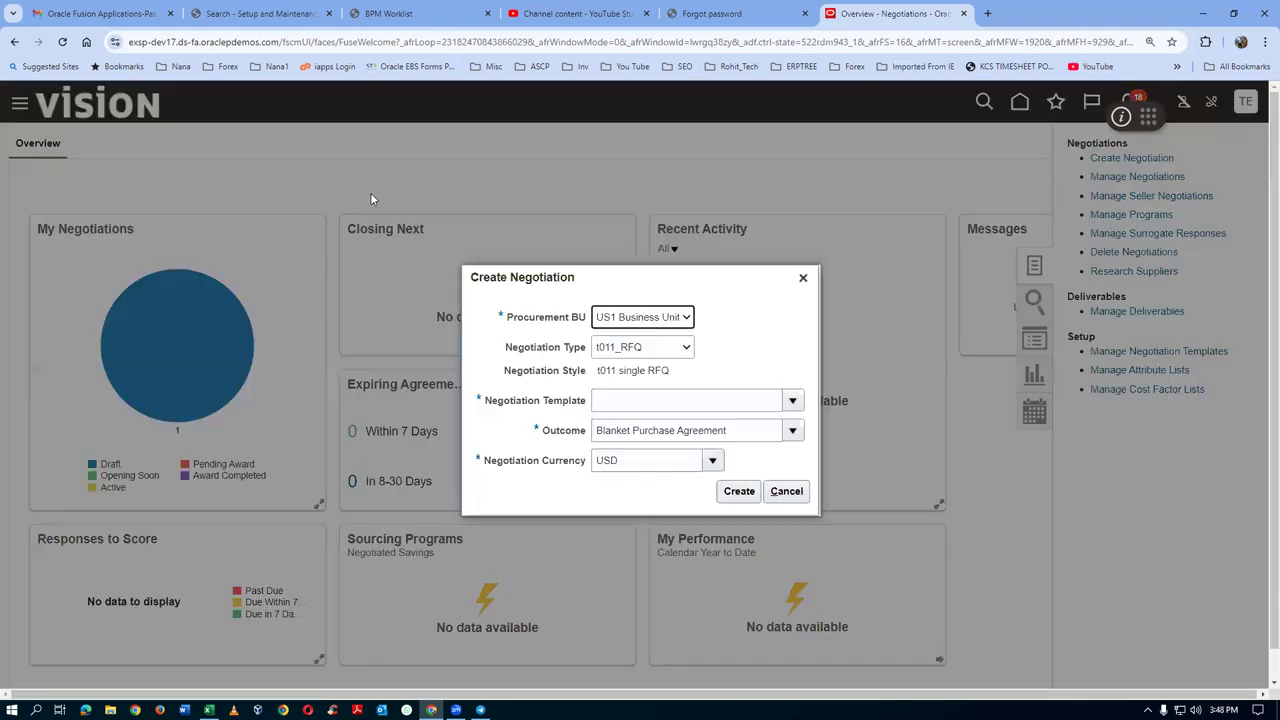
pyautogui.click(660, 350)
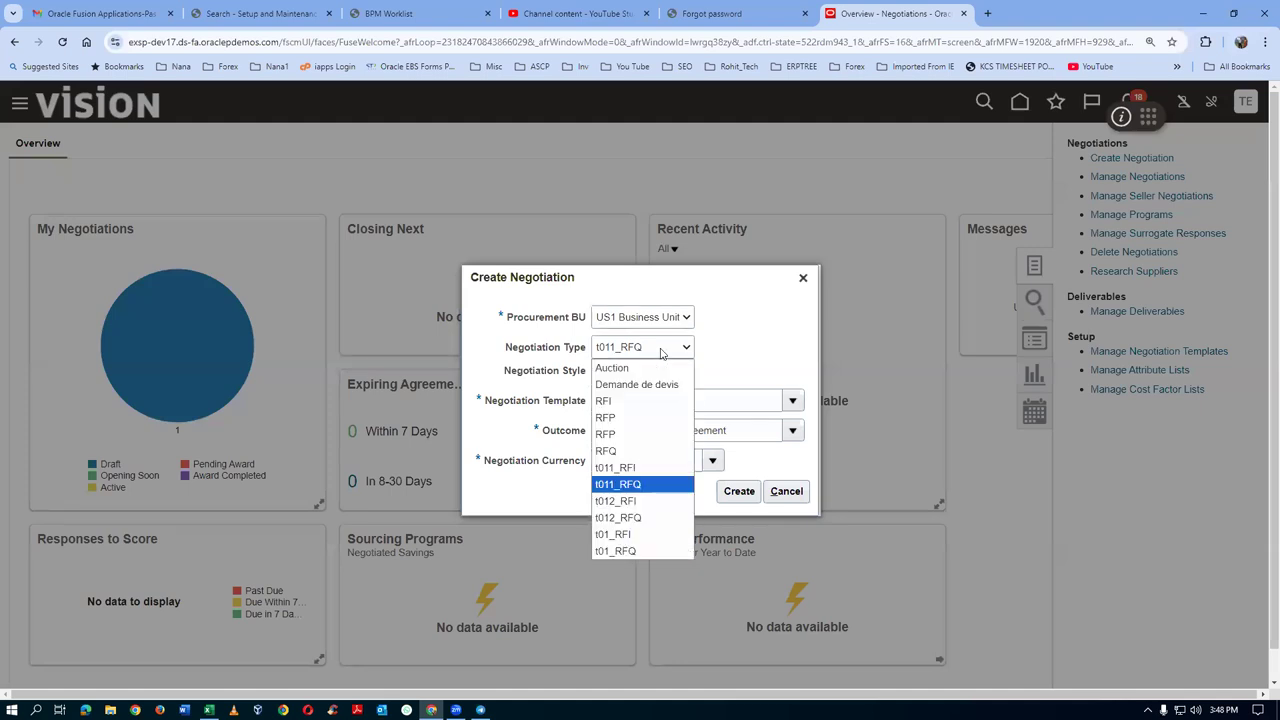
pyautogui.click(647, 518)
pyautogui.click(650, 402)
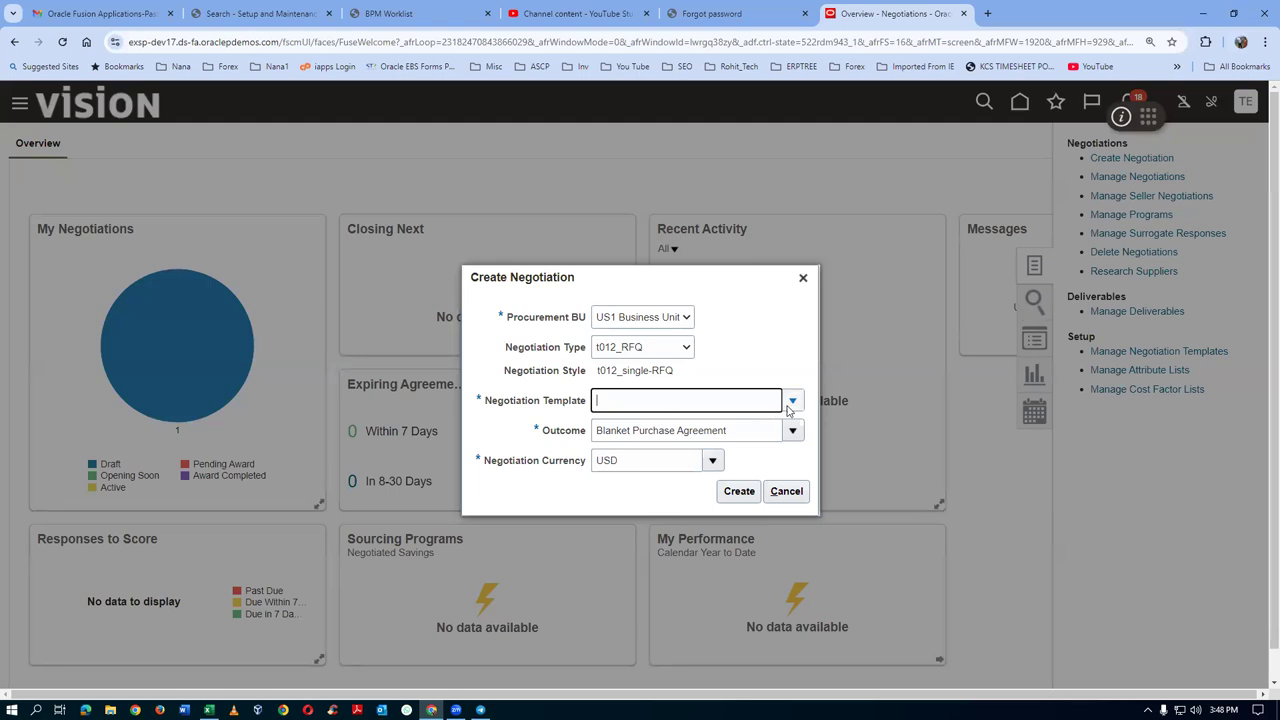
pyautogui.click(792, 400)
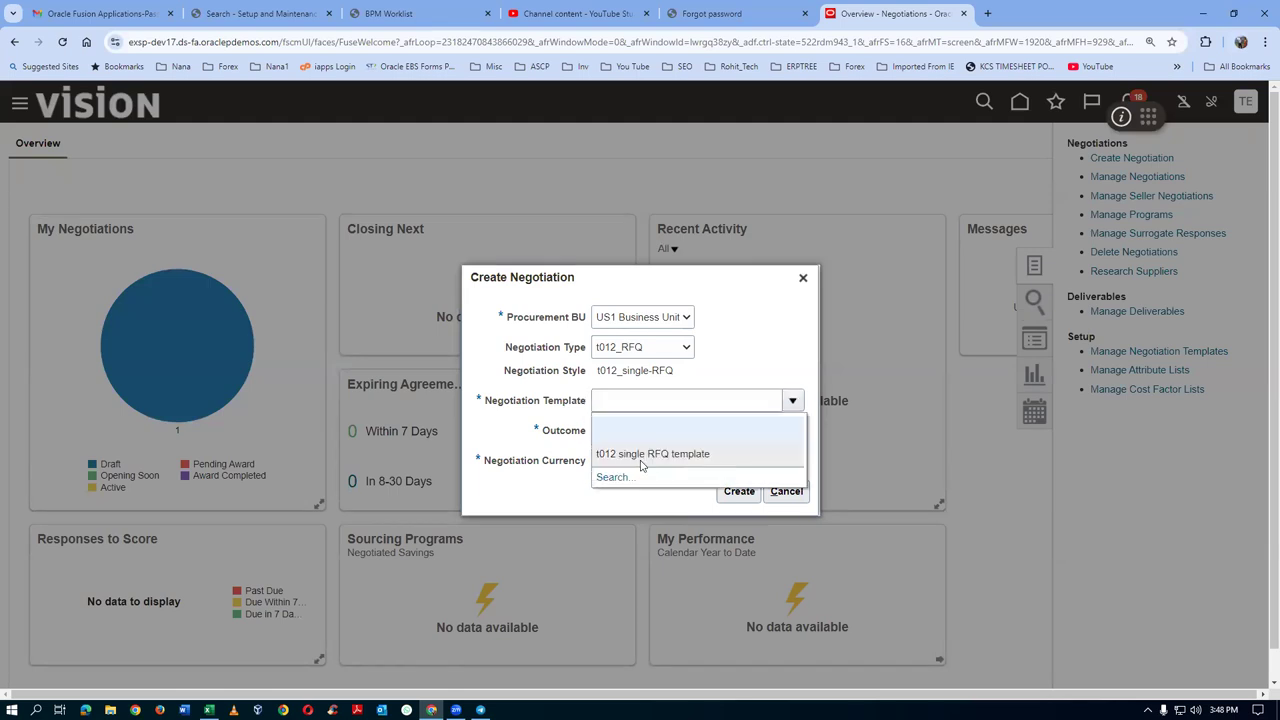
pyautogui.click(645, 456)
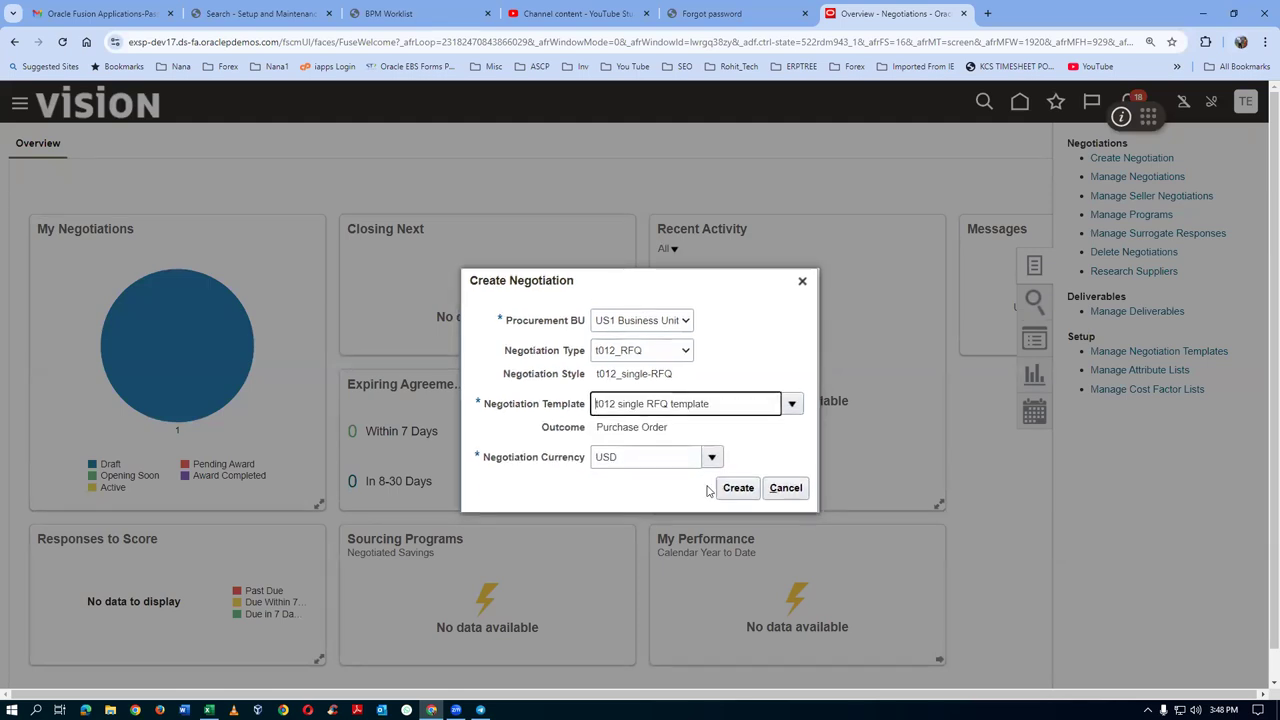
pyautogui.click(738, 488)
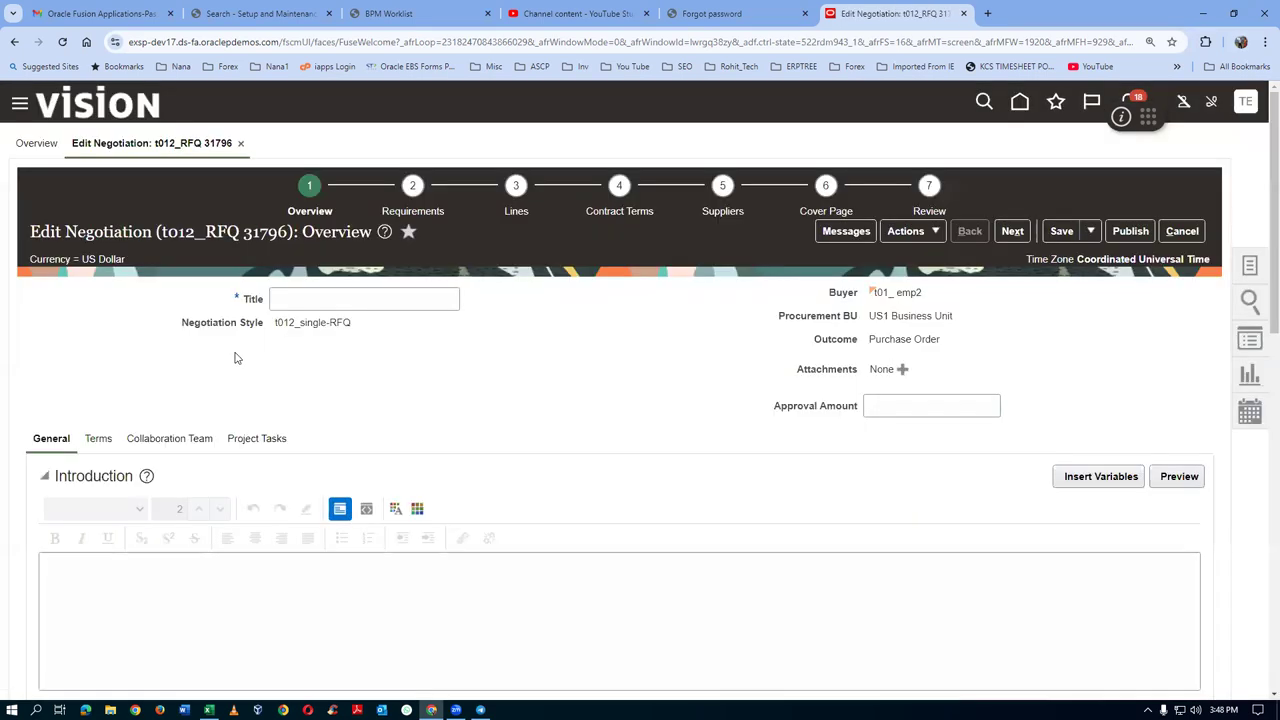
pyautogui.click(302, 298)
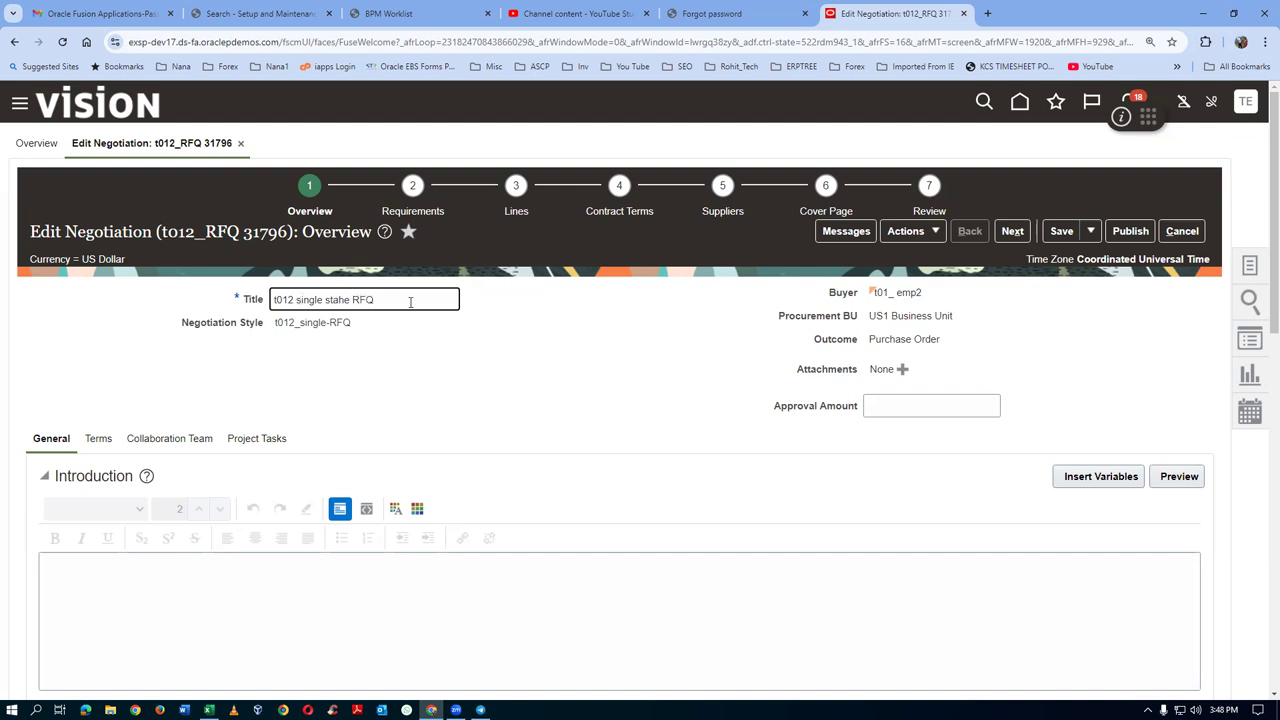
# Set the close date to October 26 (10/26/24 10:18 AM)
pyautogui.scroll(-3, 180, 437)
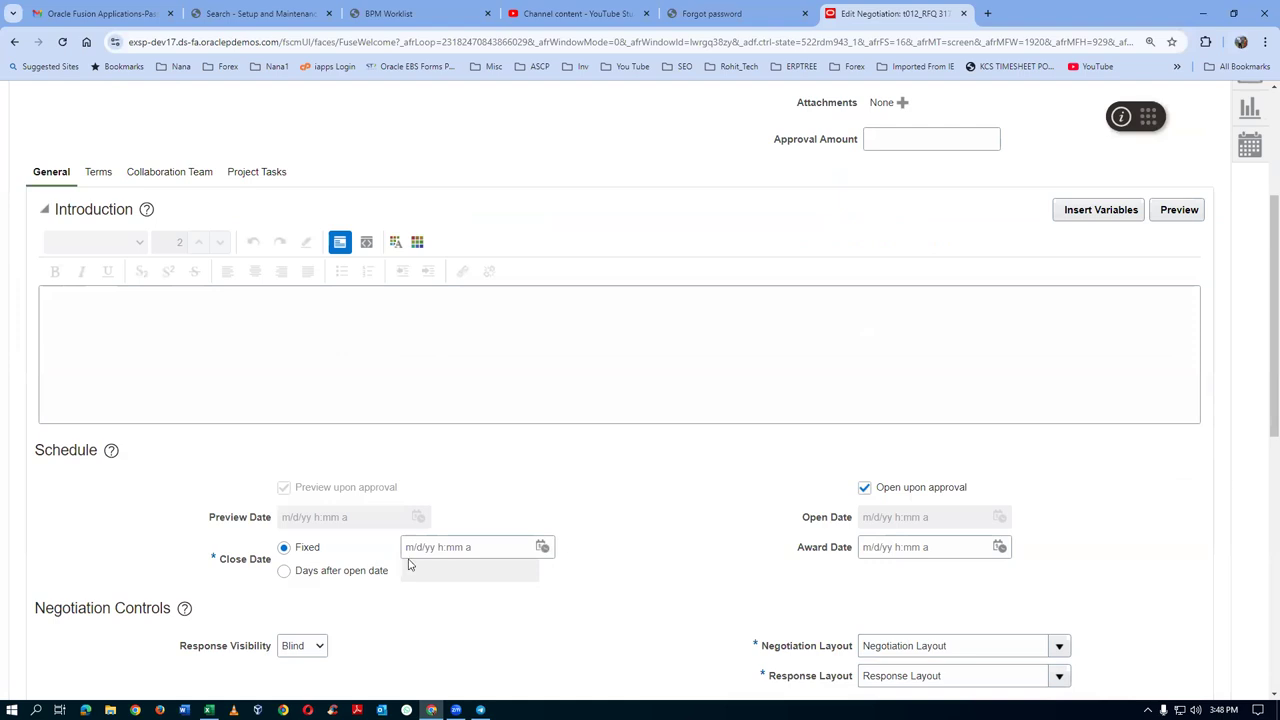
pyautogui.click(542, 548)
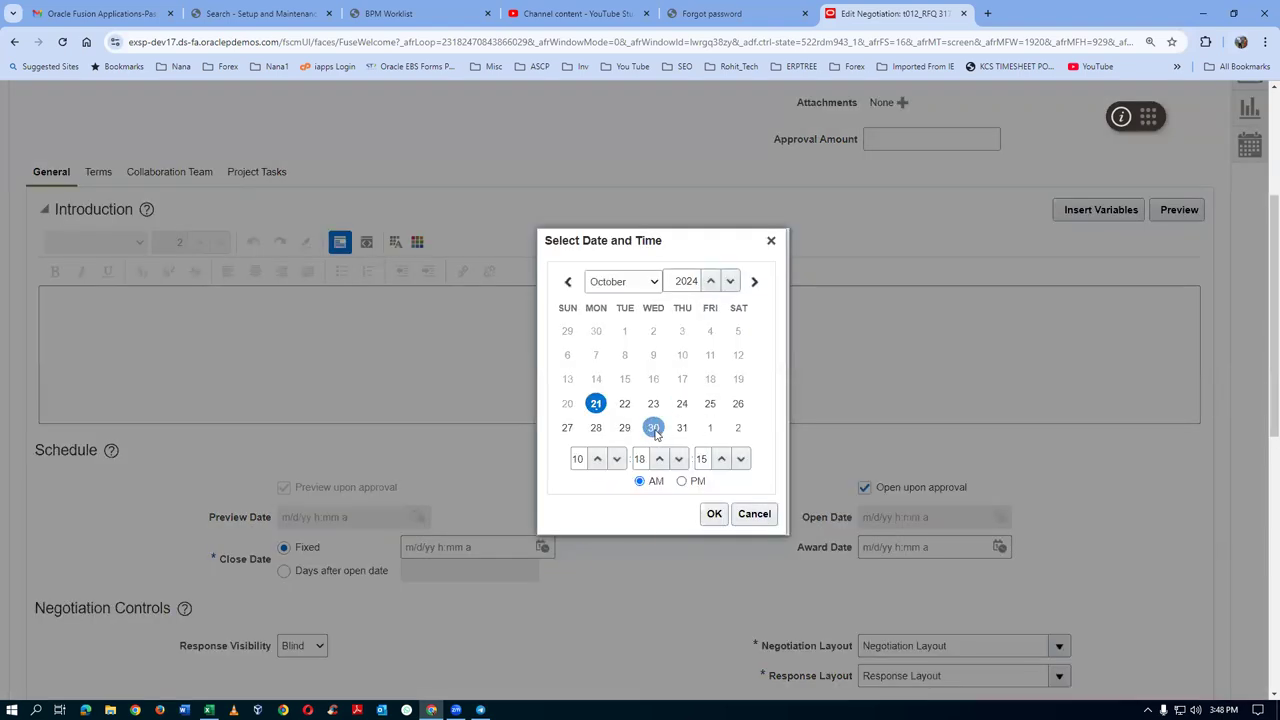
pyautogui.click(738, 403)
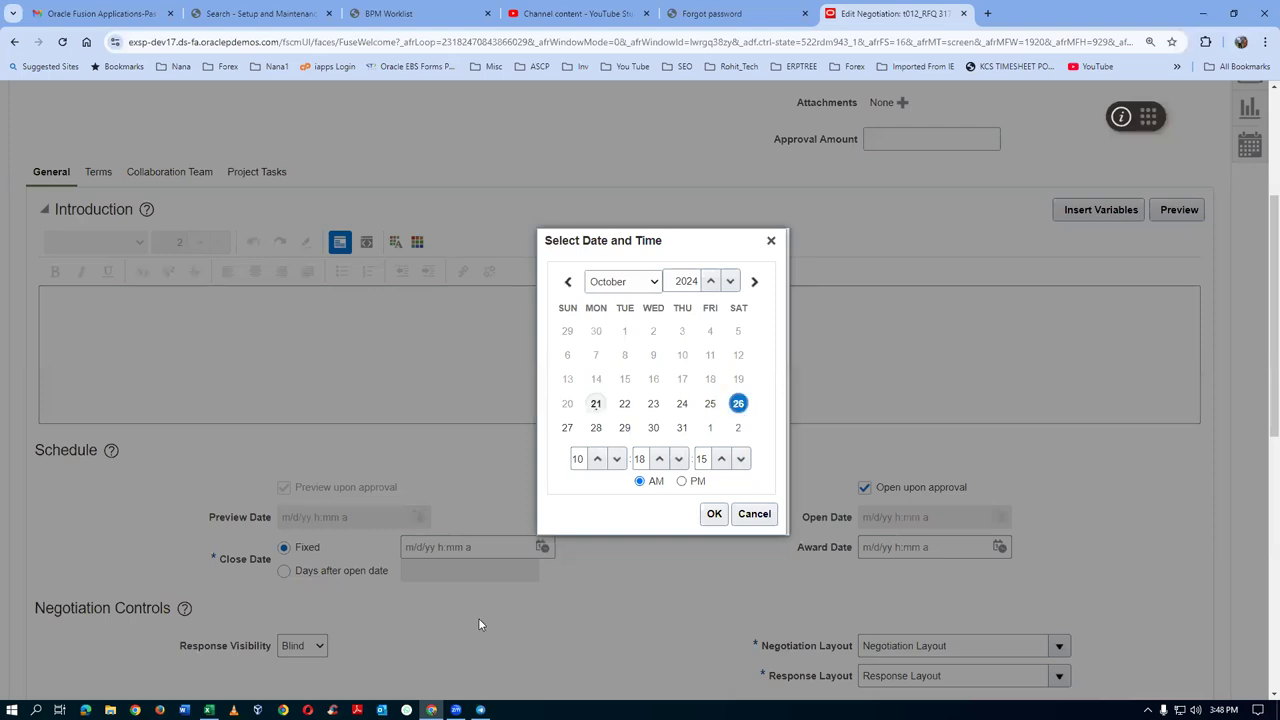
pyautogui.click(718, 516)
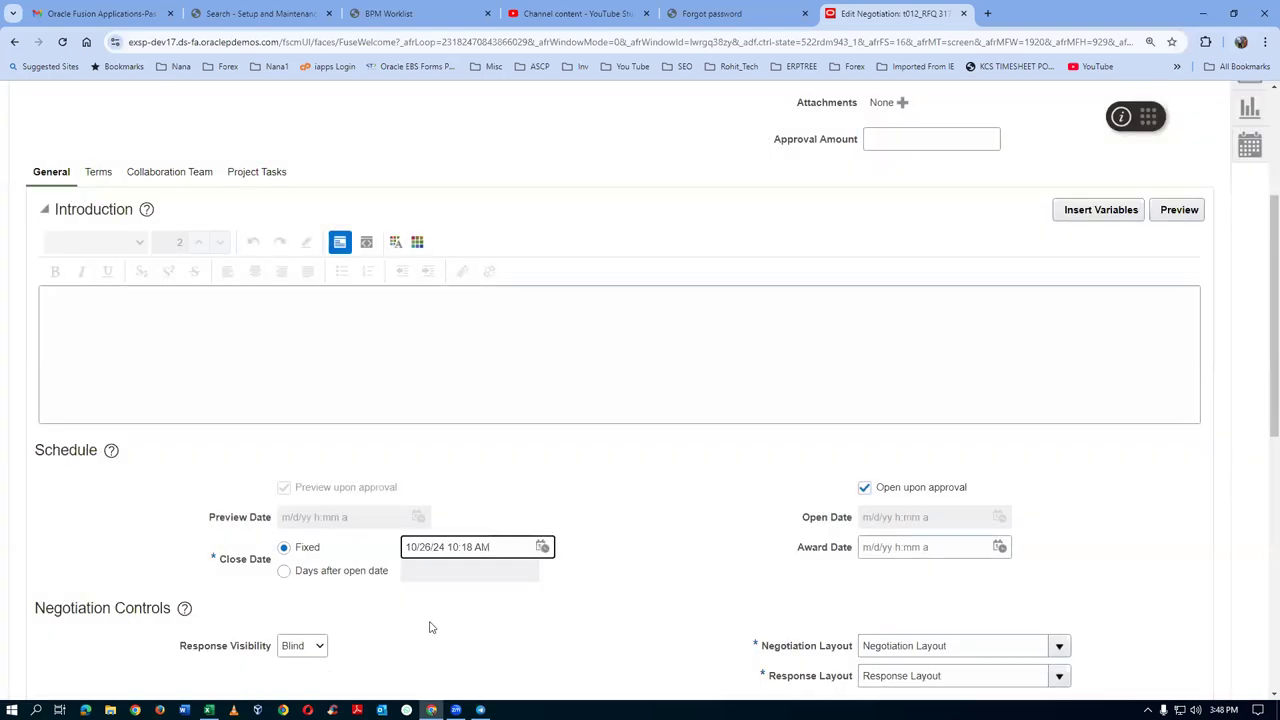
# Review the Terms and Collaboration Team tabs, then move to the Requirements step
pyautogui.scroll(-2, 430, 627)
pyautogui.scroll(-4, 430, 627)
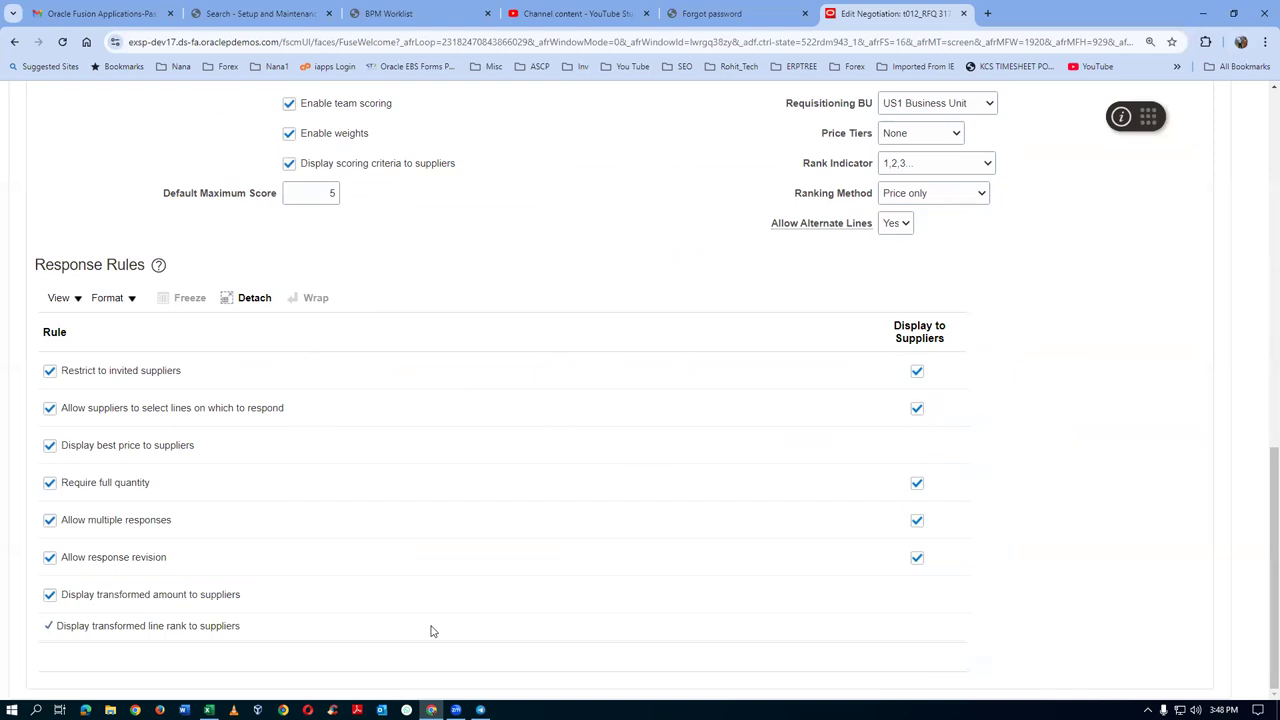
pyautogui.scroll(10, 430, 631)
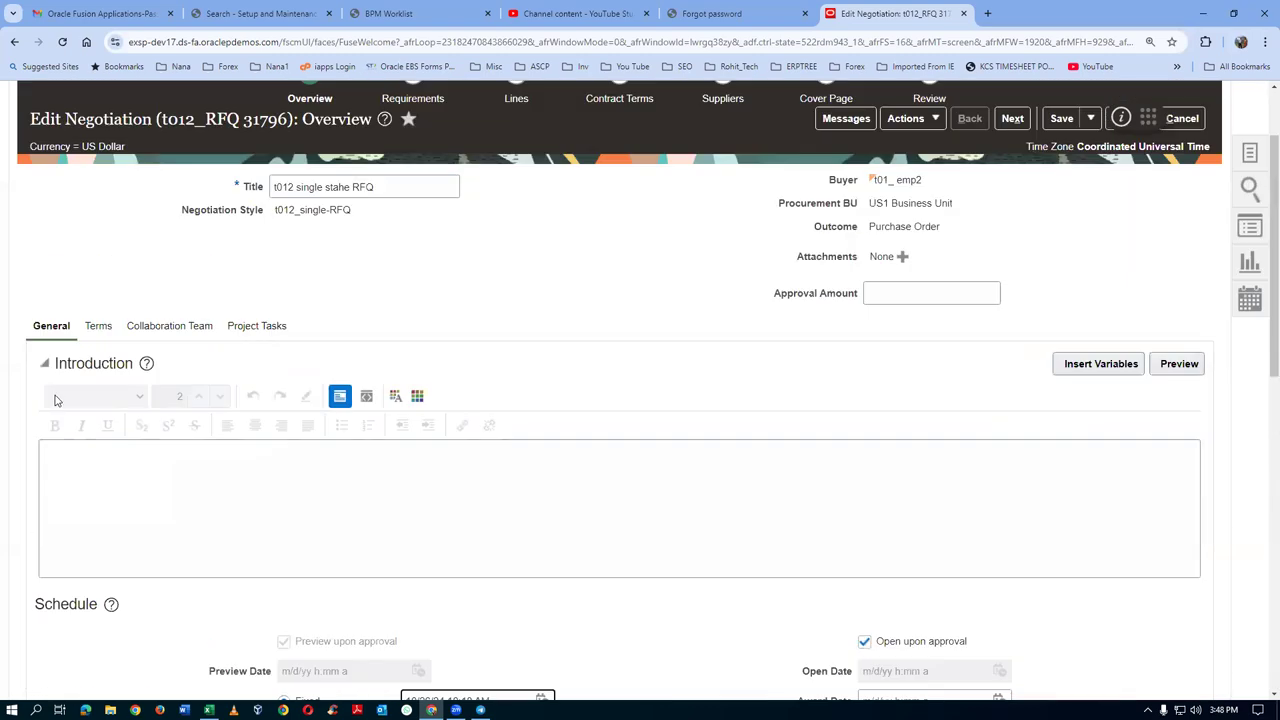
pyautogui.click(100, 332)
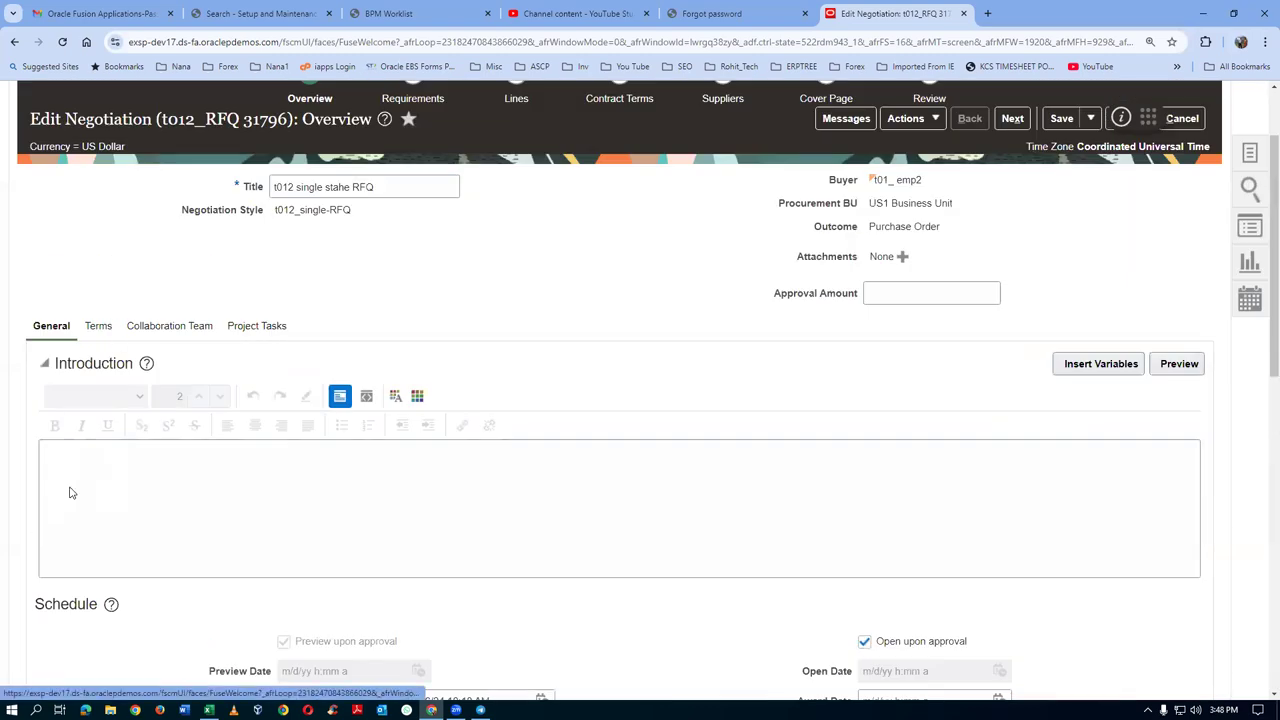
pyautogui.click(178, 334)
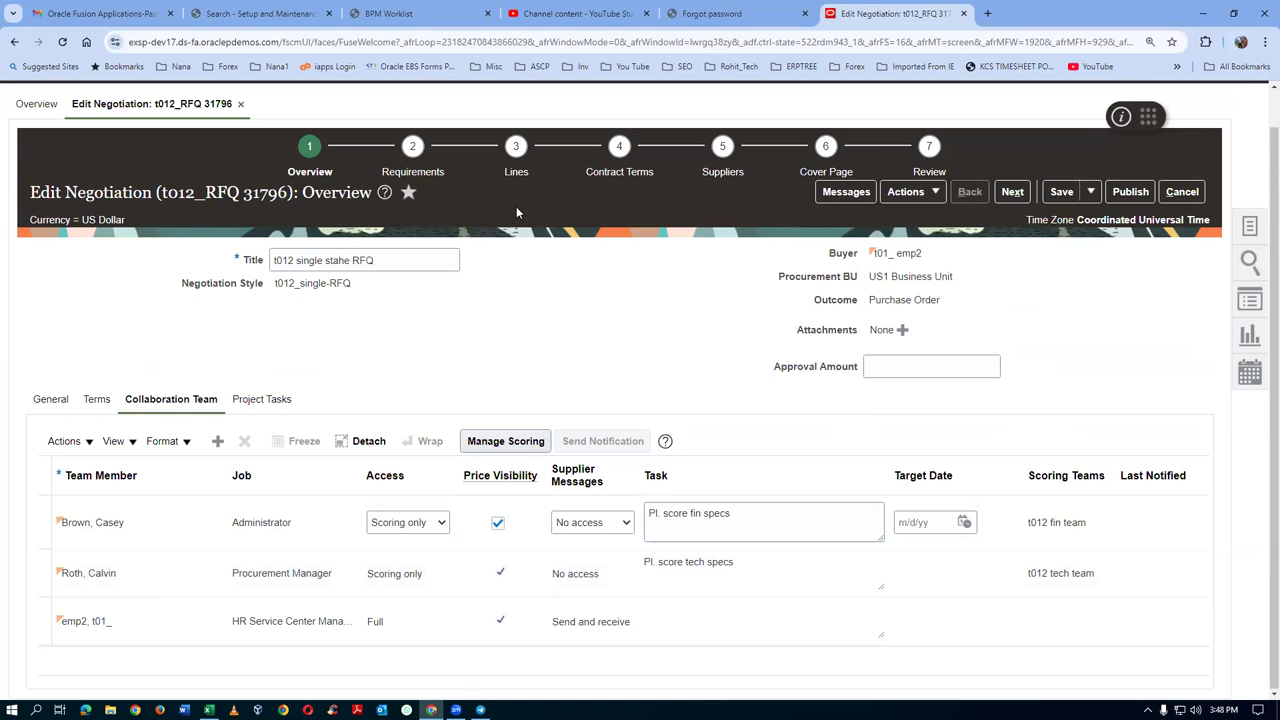
pyautogui.click(414, 173)
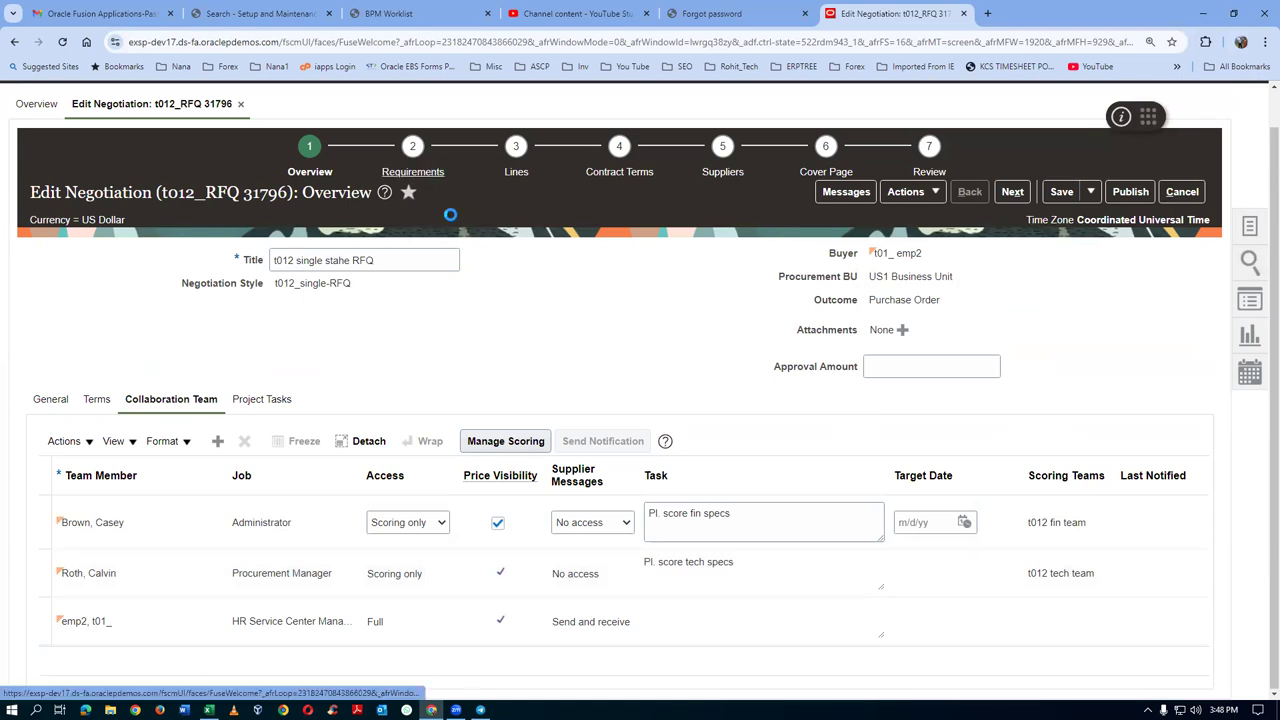
# Set Financial Viability's scoring team to t012 fin team and Technical capabilities' to t012 tech team
pyautogui.scroll(-3, 416, 325)
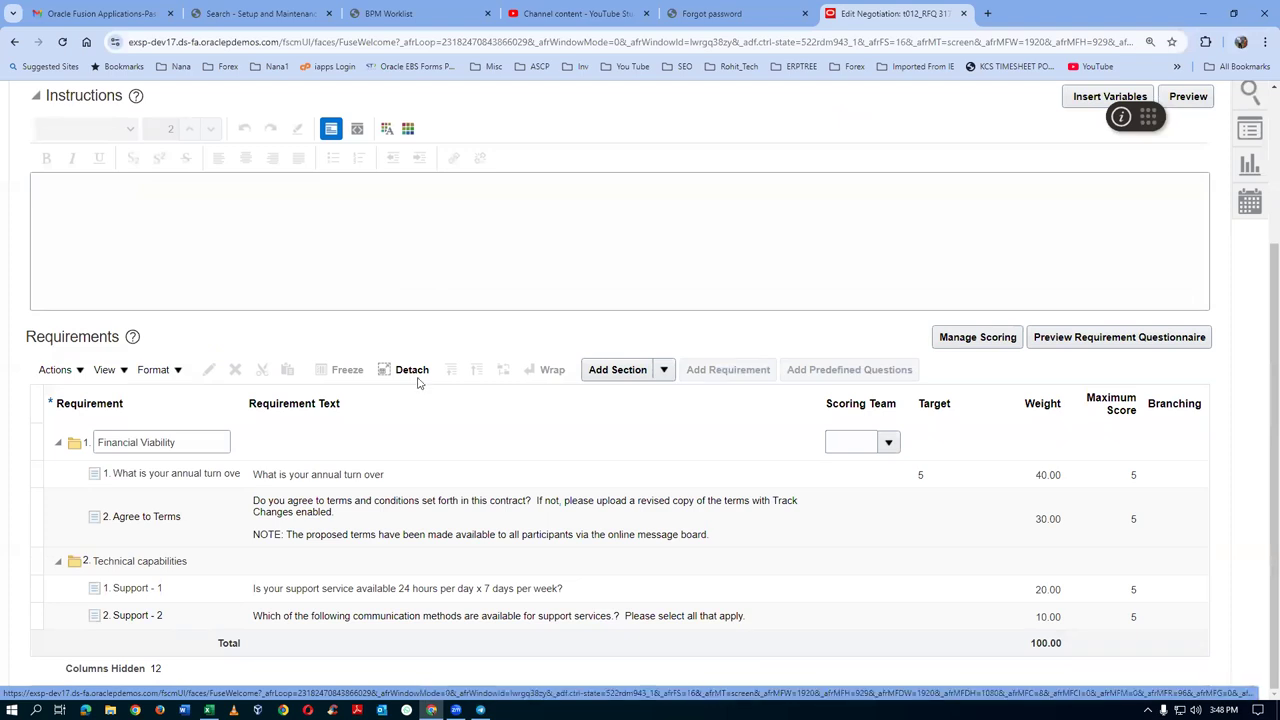
pyautogui.click(170, 478)
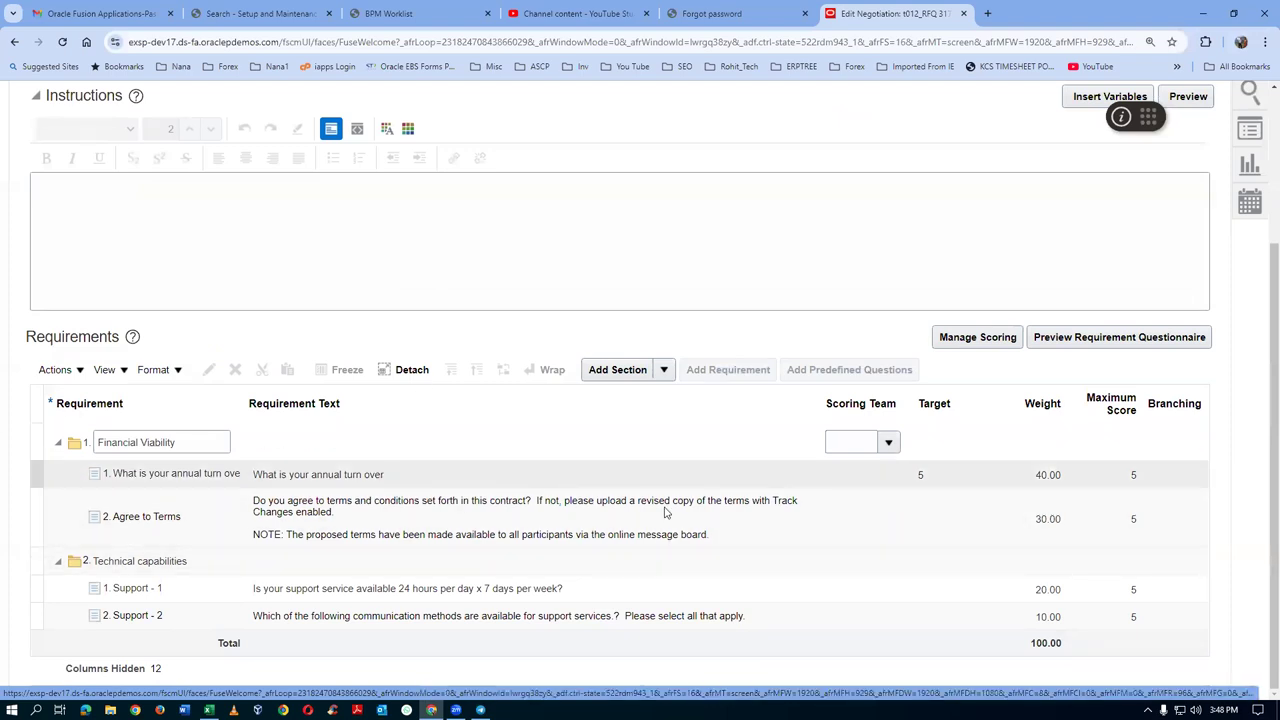
pyautogui.click(884, 443)
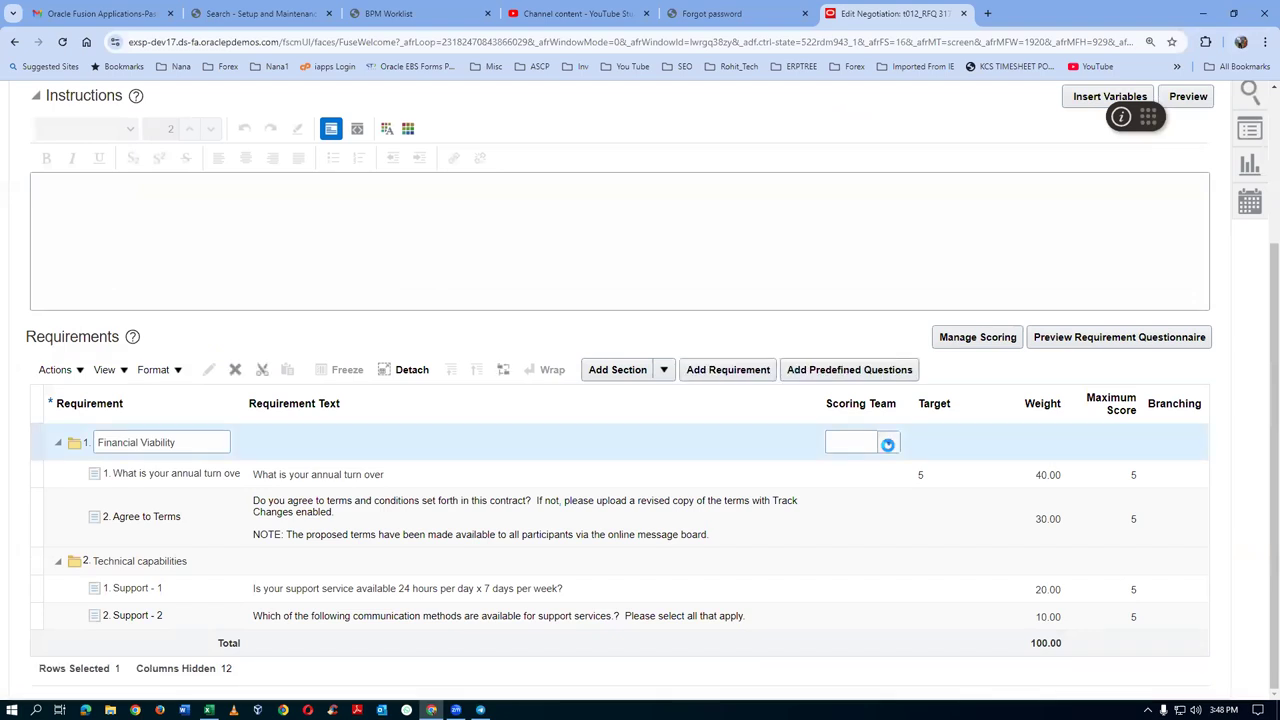
pyautogui.click(887, 444)
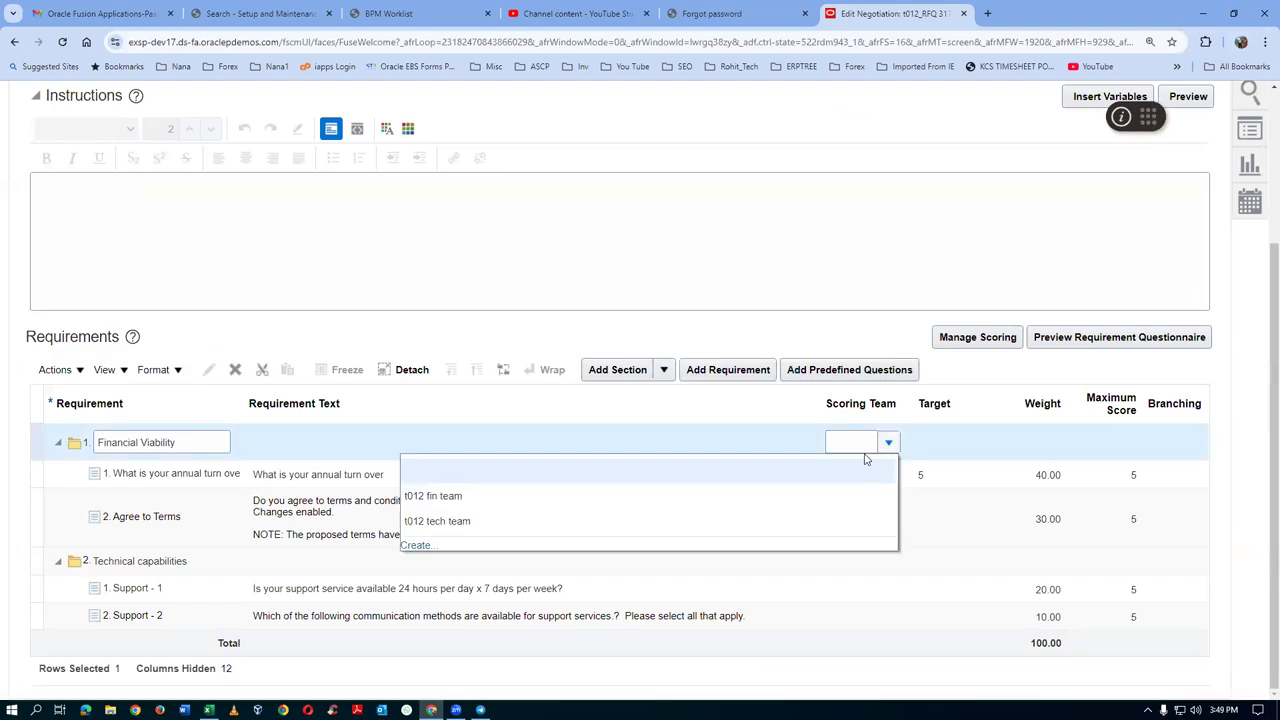
pyautogui.click(440, 496)
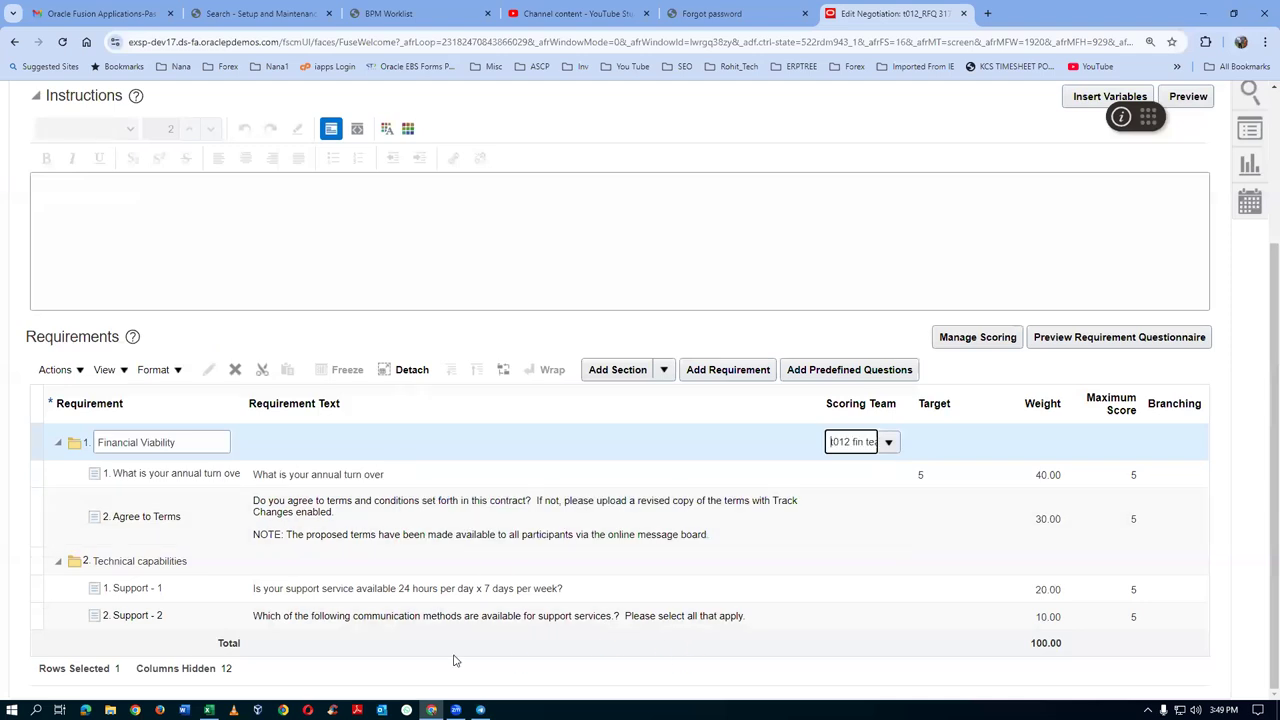
pyautogui.click(845, 564)
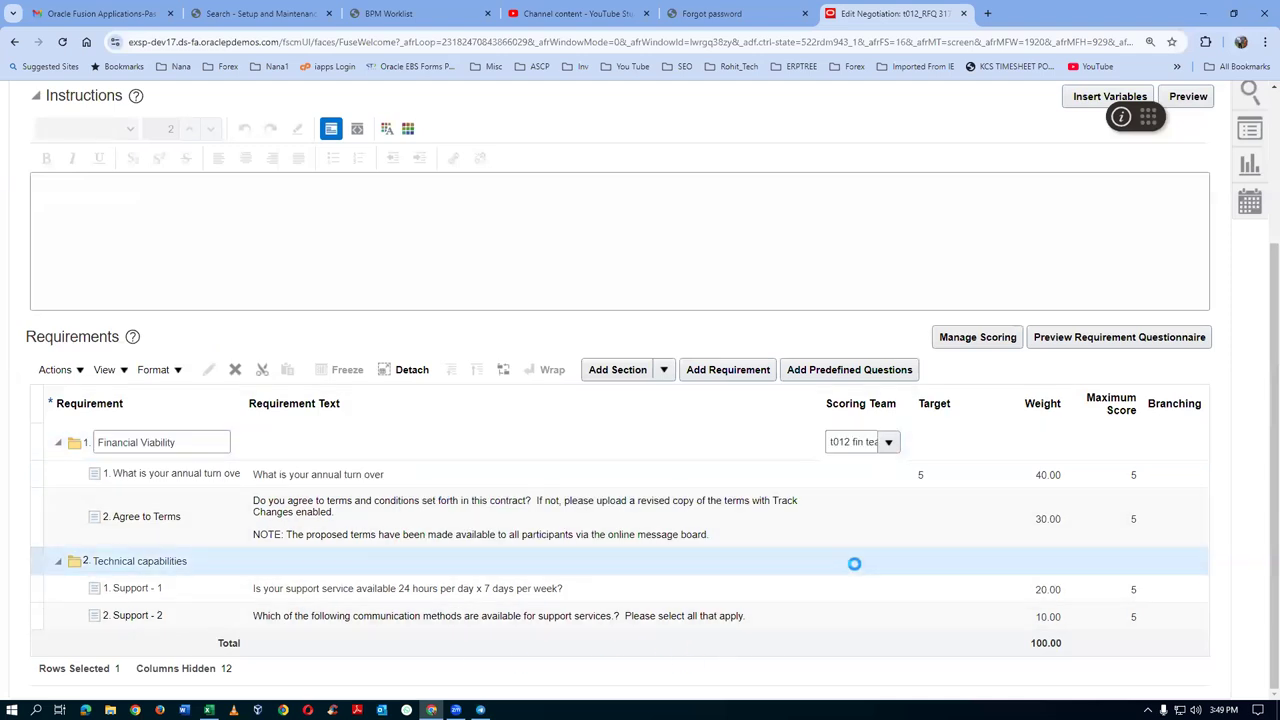
pyautogui.click(886, 557)
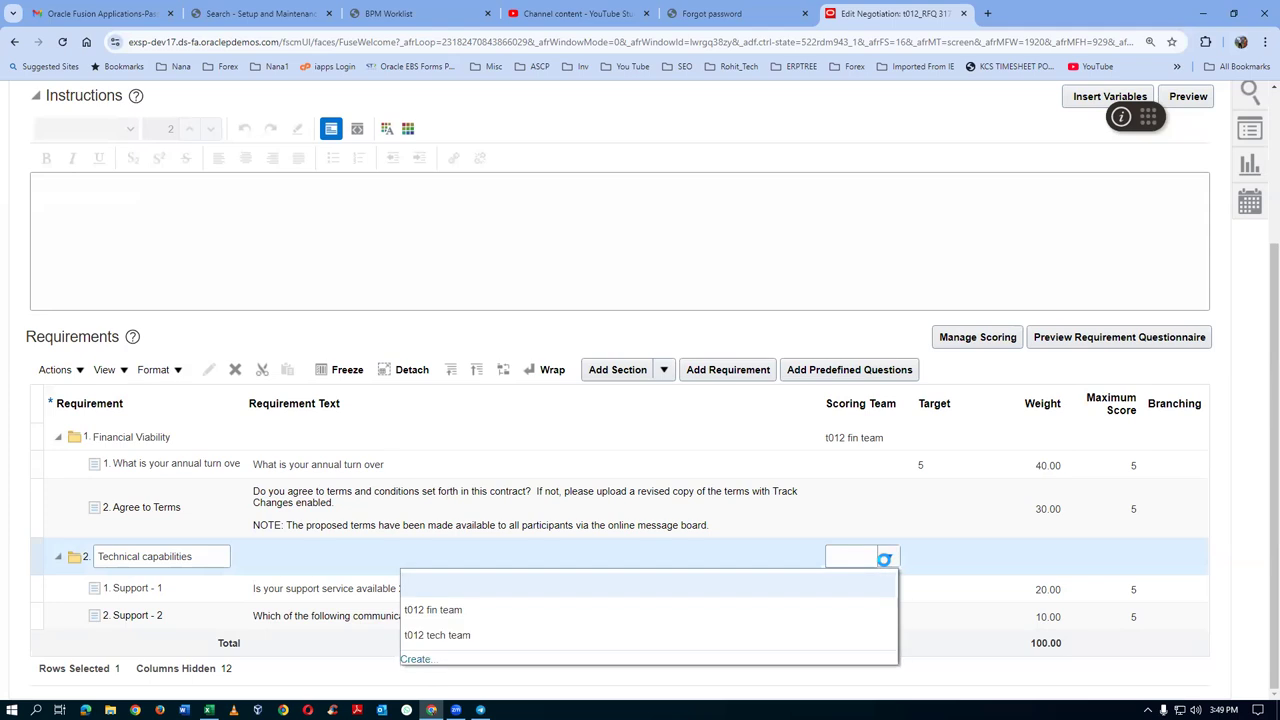
pyautogui.click(486, 638)
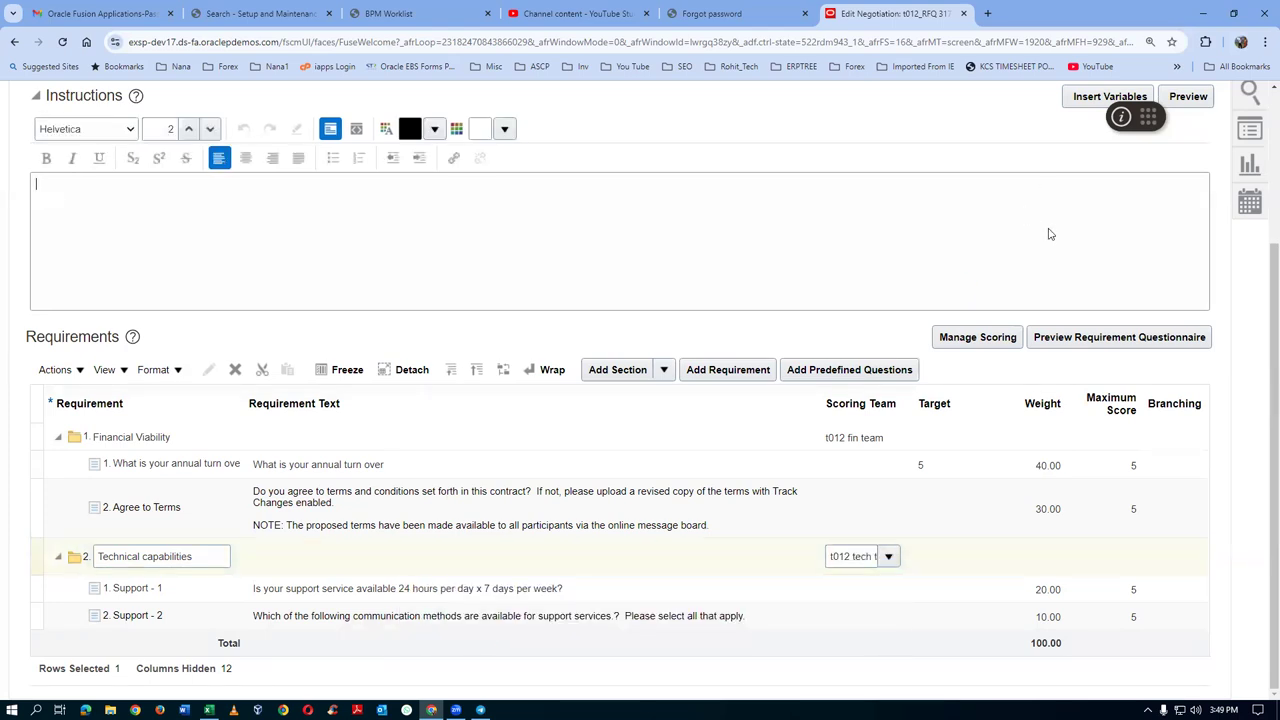
# Save the negotiation and proceed to the Lines step
pyautogui.scroll(3, 1049, 234)
pyautogui.click(1062, 232)
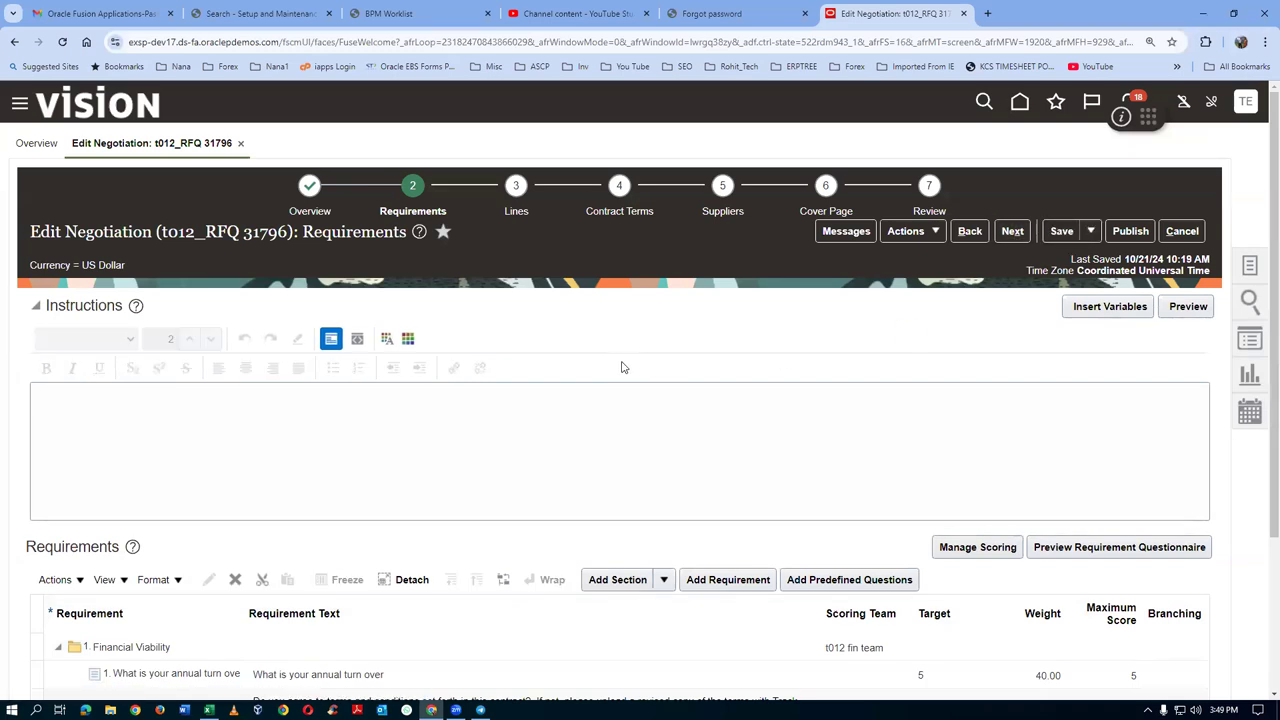
pyautogui.scroll(-2, 621, 370)
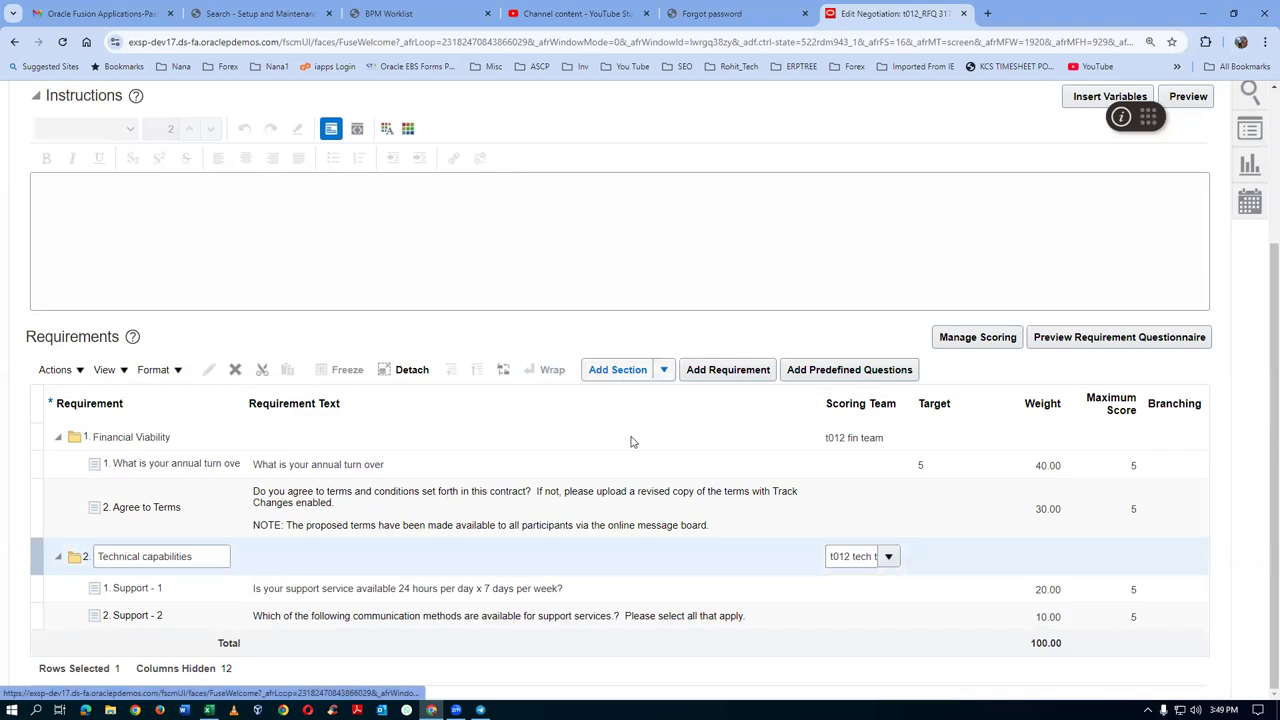
pyautogui.scroll(2, 699, 434)
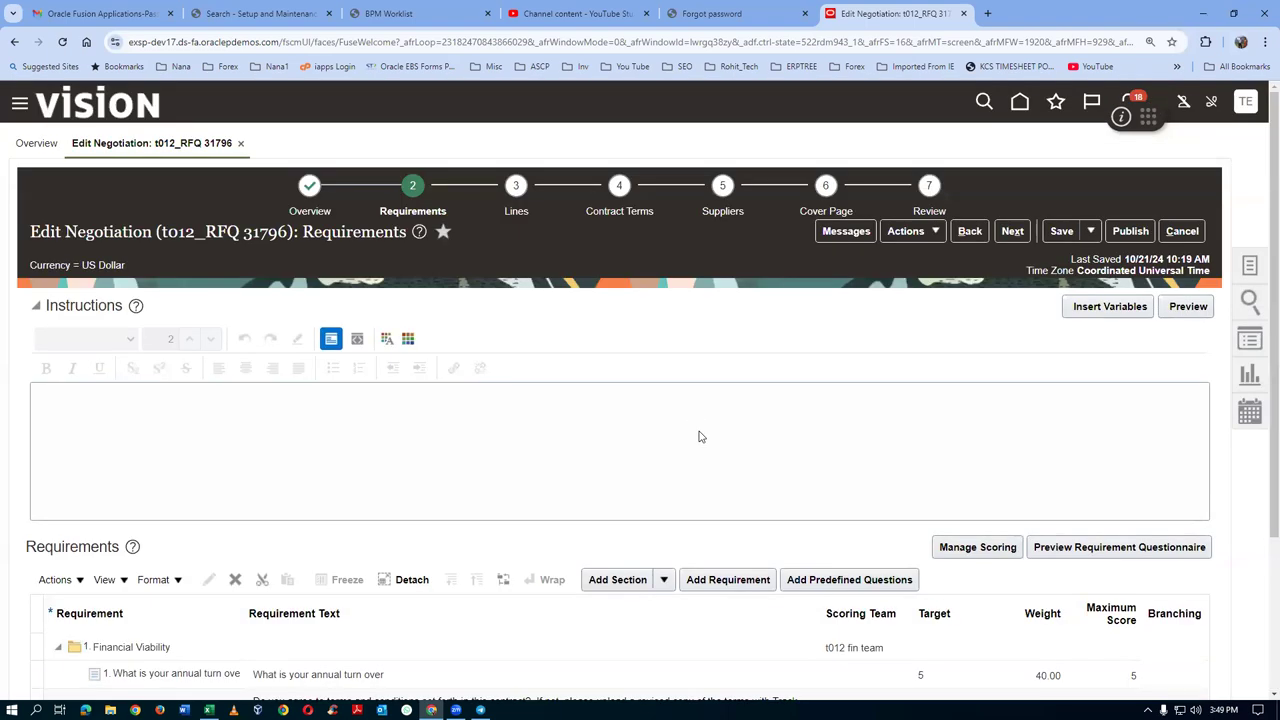
pyautogui.click(516, 212)
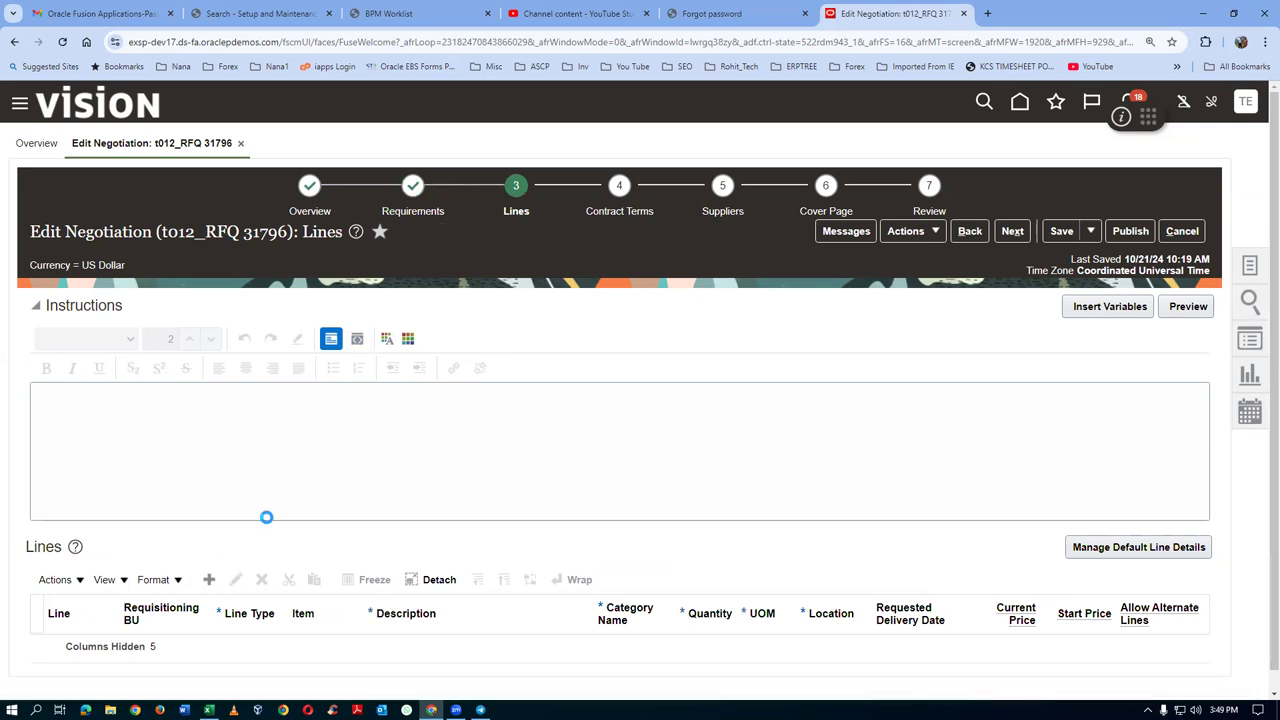
# Enter item AS65000 Standard Inkjet Printer with quantity 10 on line 1
pyautogui.scroll(-1, 266, 521)
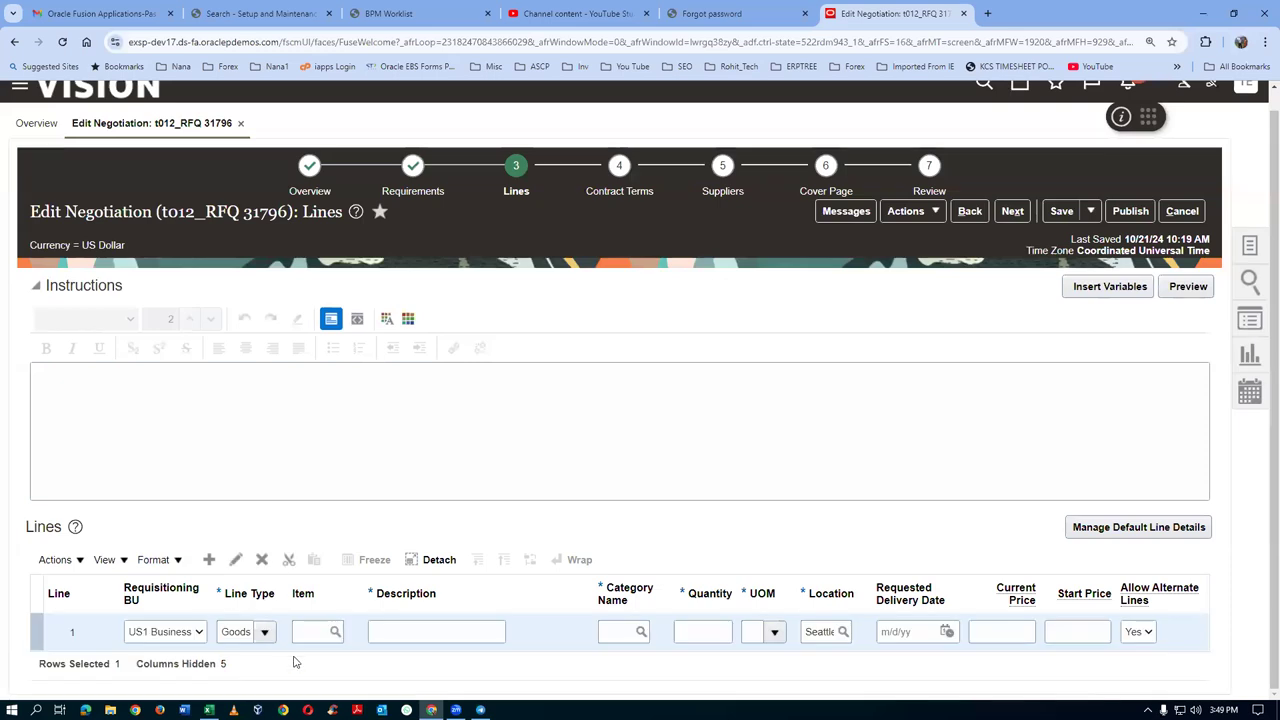
pyautogui.click(309, 632)
pyautogui.write('AS85')
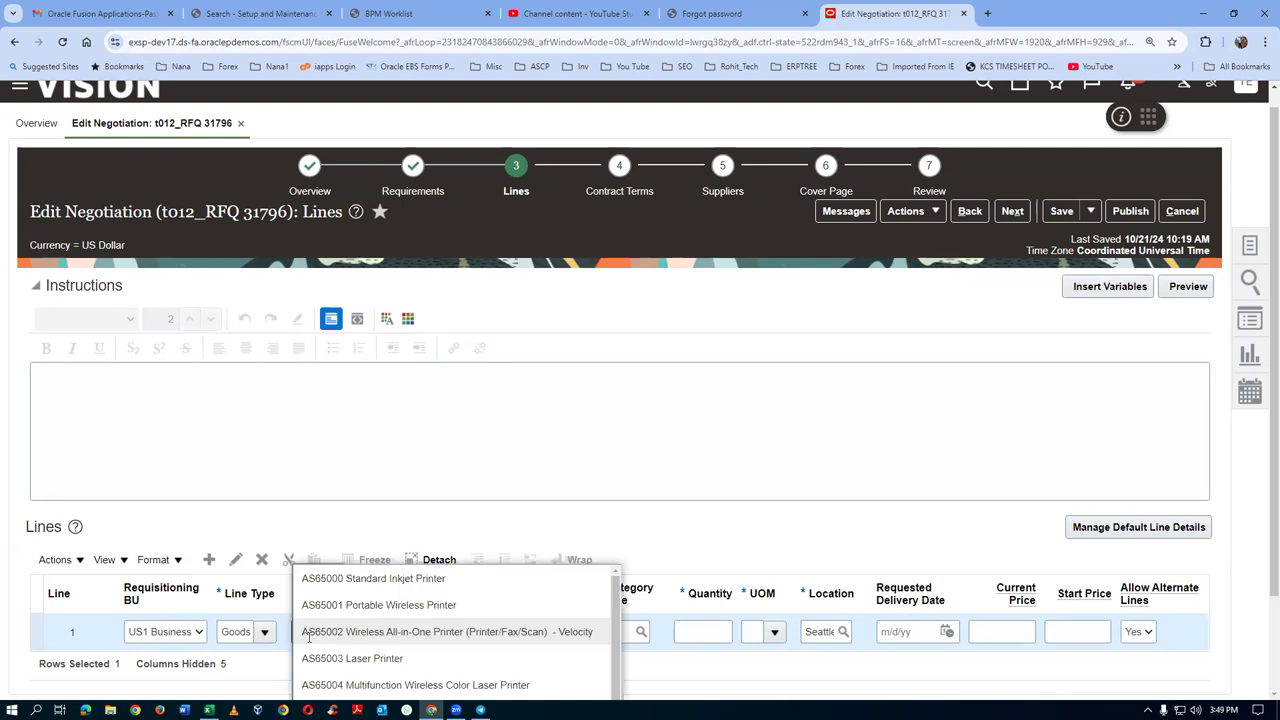
pyautogui.click(345, 658)
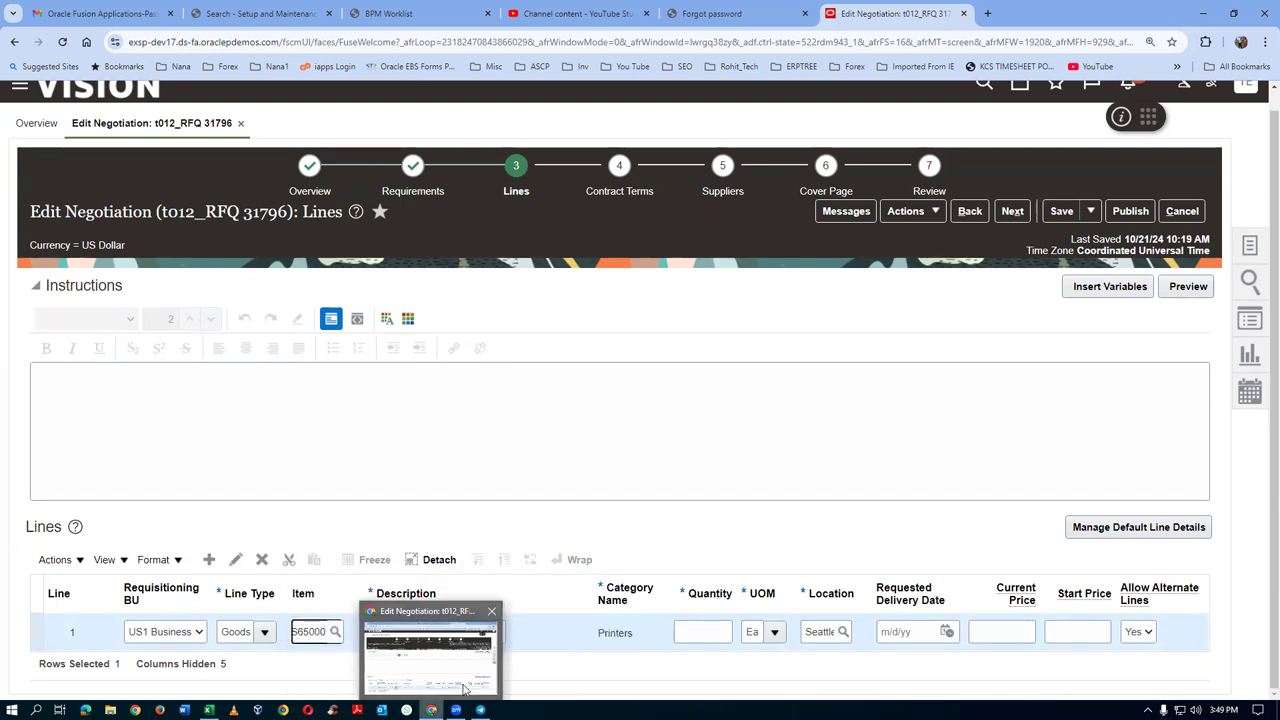
pyautogui.click(701, 631)
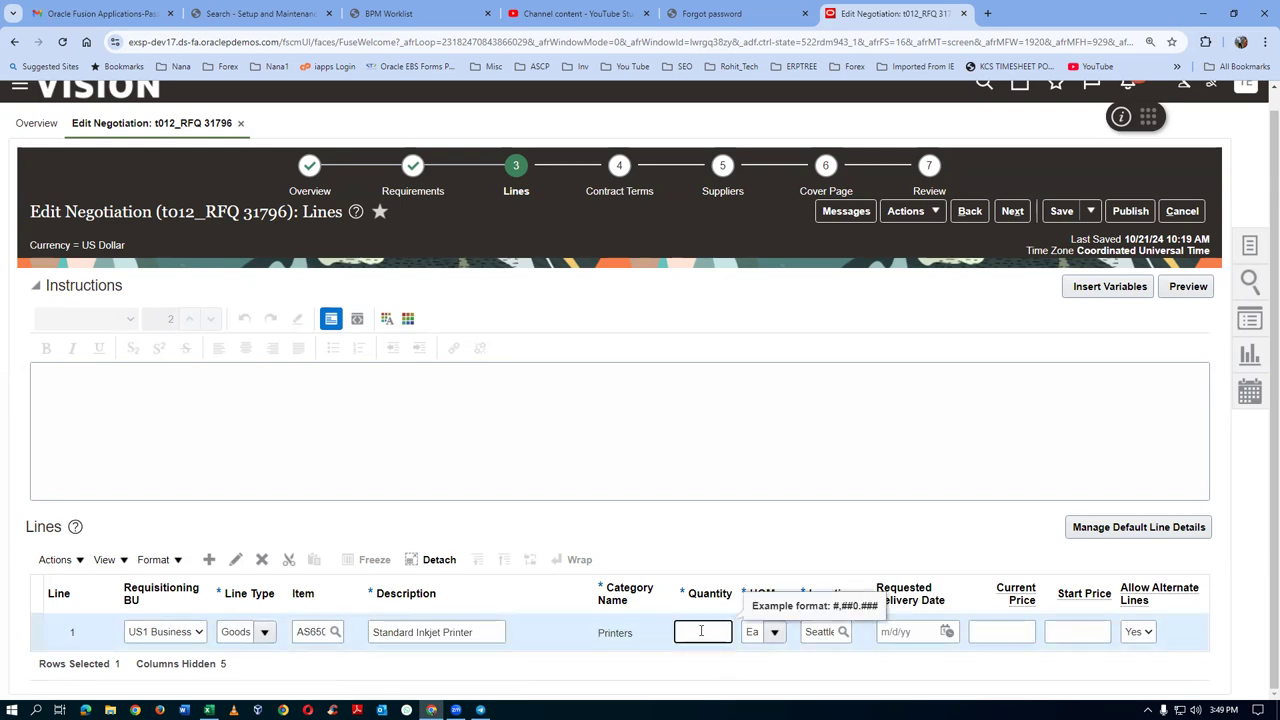
pyautogui.write('10')
pyautogui.click(911, 613)
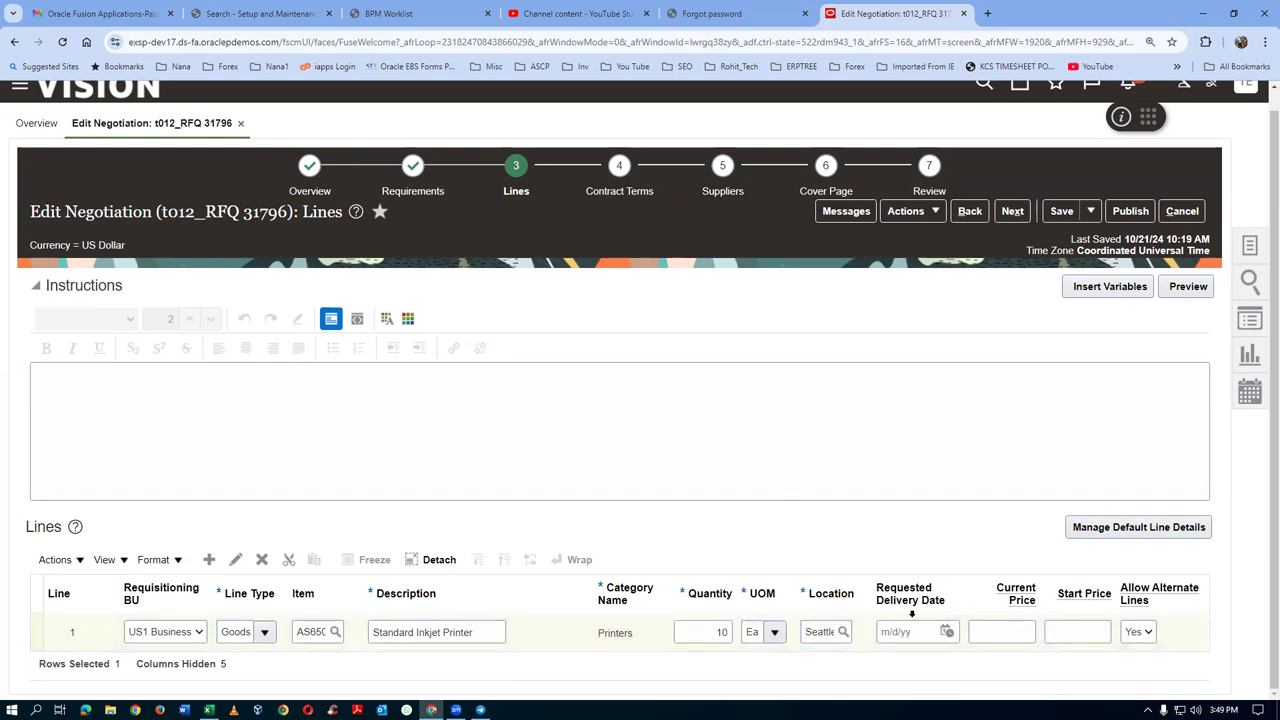
# Set line 1's current price to 100.00 and start price to 95.00
pyautogui.click(969, 638)
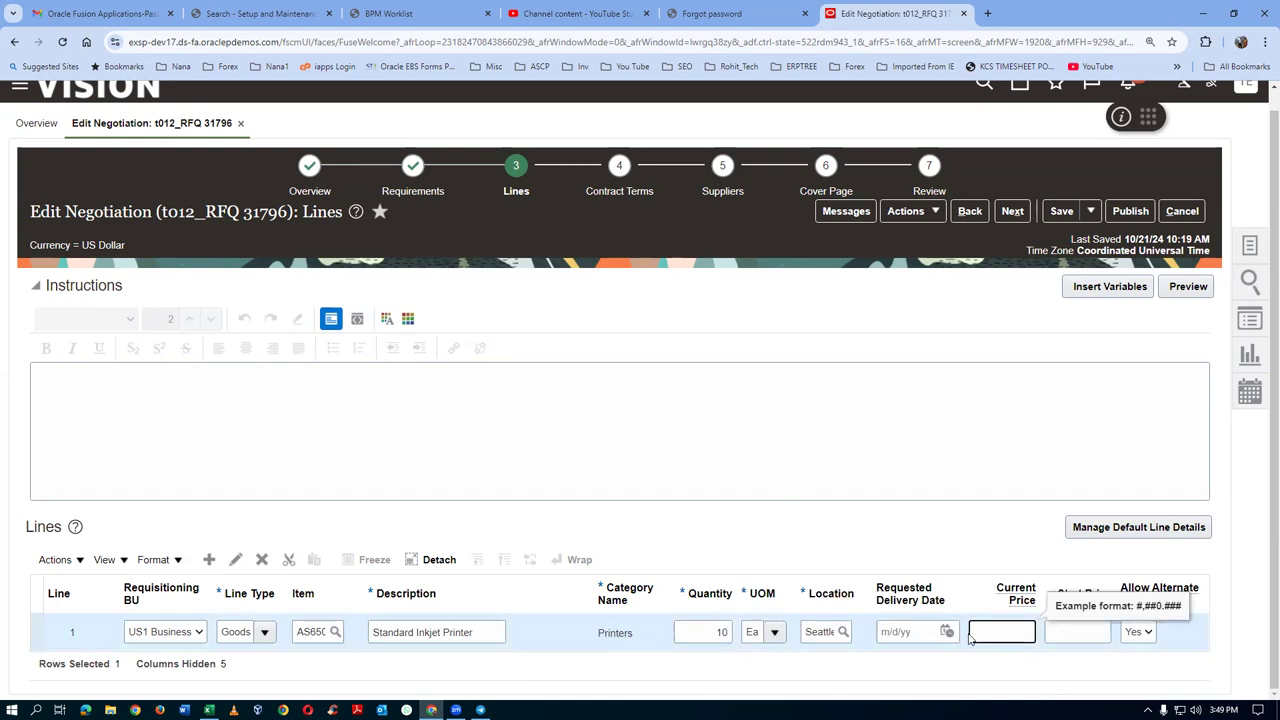
pyautogui.write('100')
pyautogui.press('Tab')
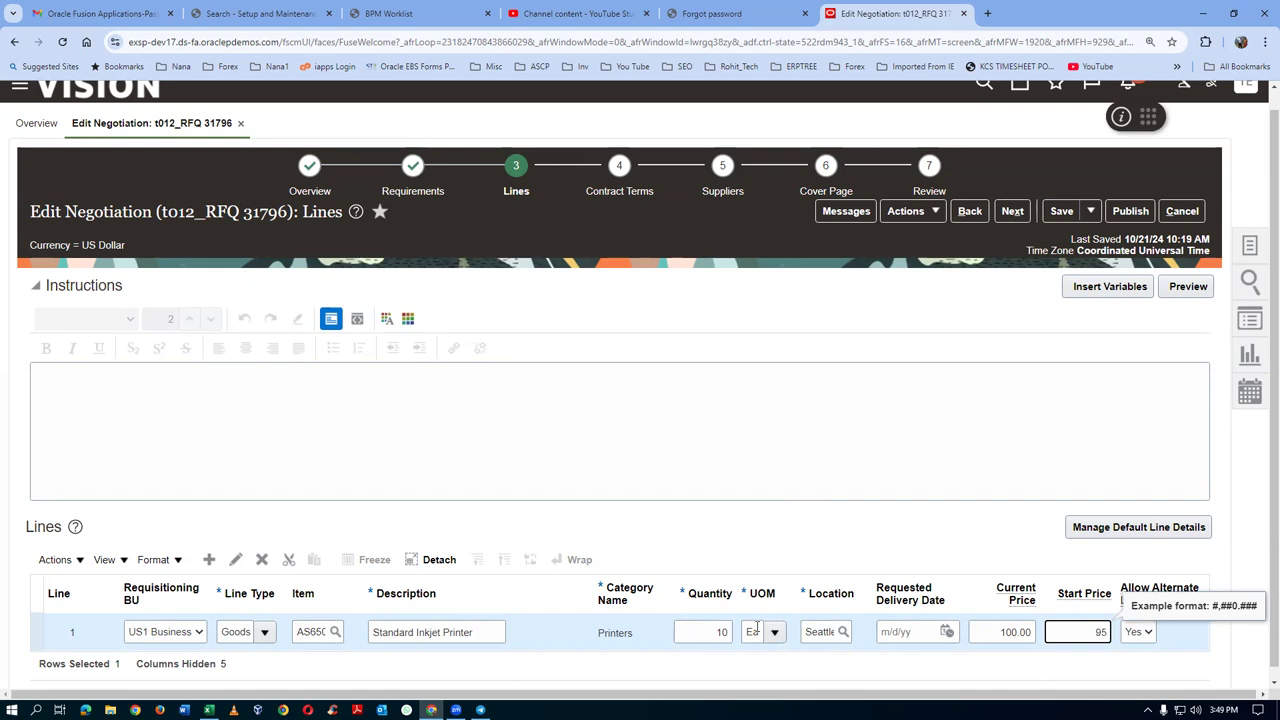
pyautogui.click(945, 440)
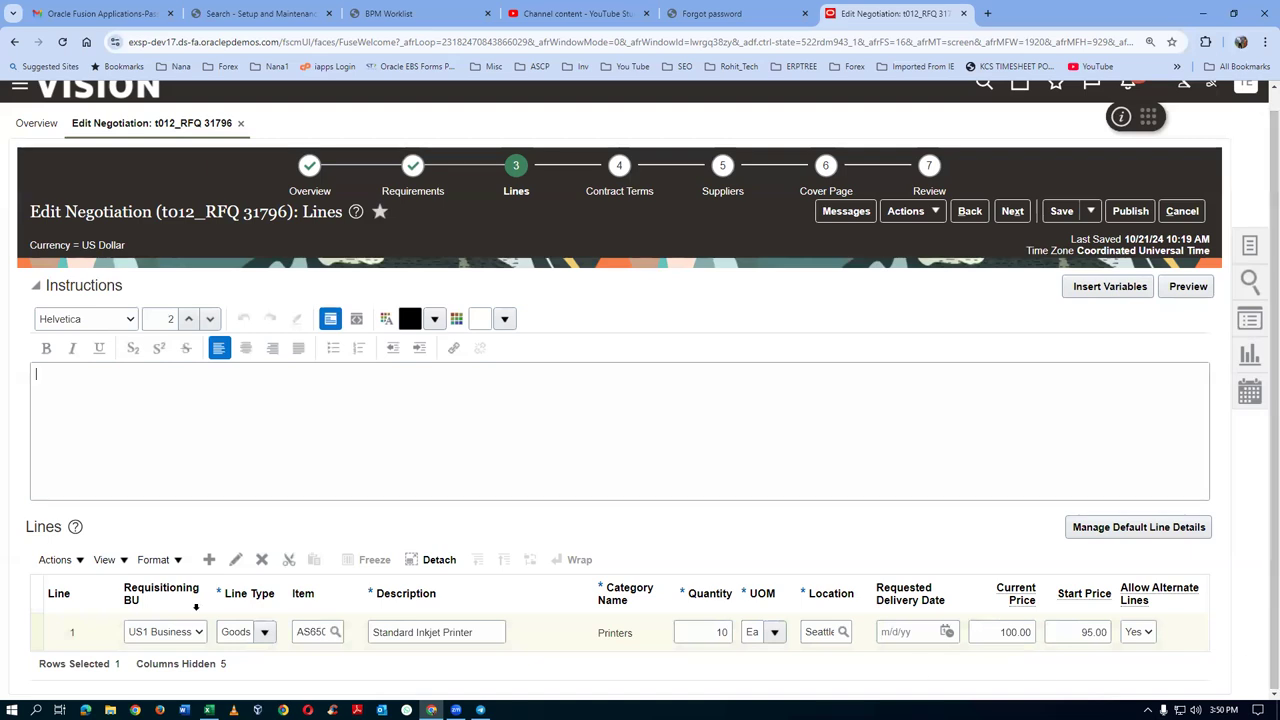
# Try to edit line 1 and dismiss the missing delivery date error
pyautogui.click(33, 634)
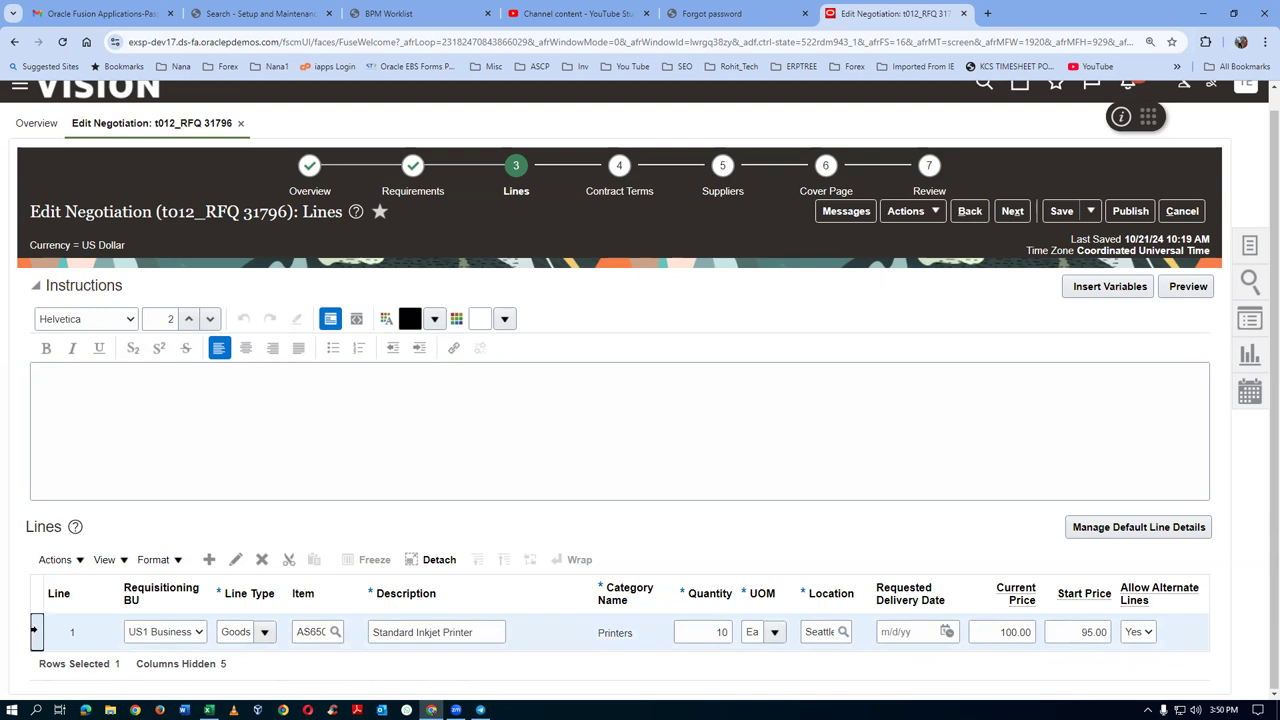
pyautogui.click(236, 561)
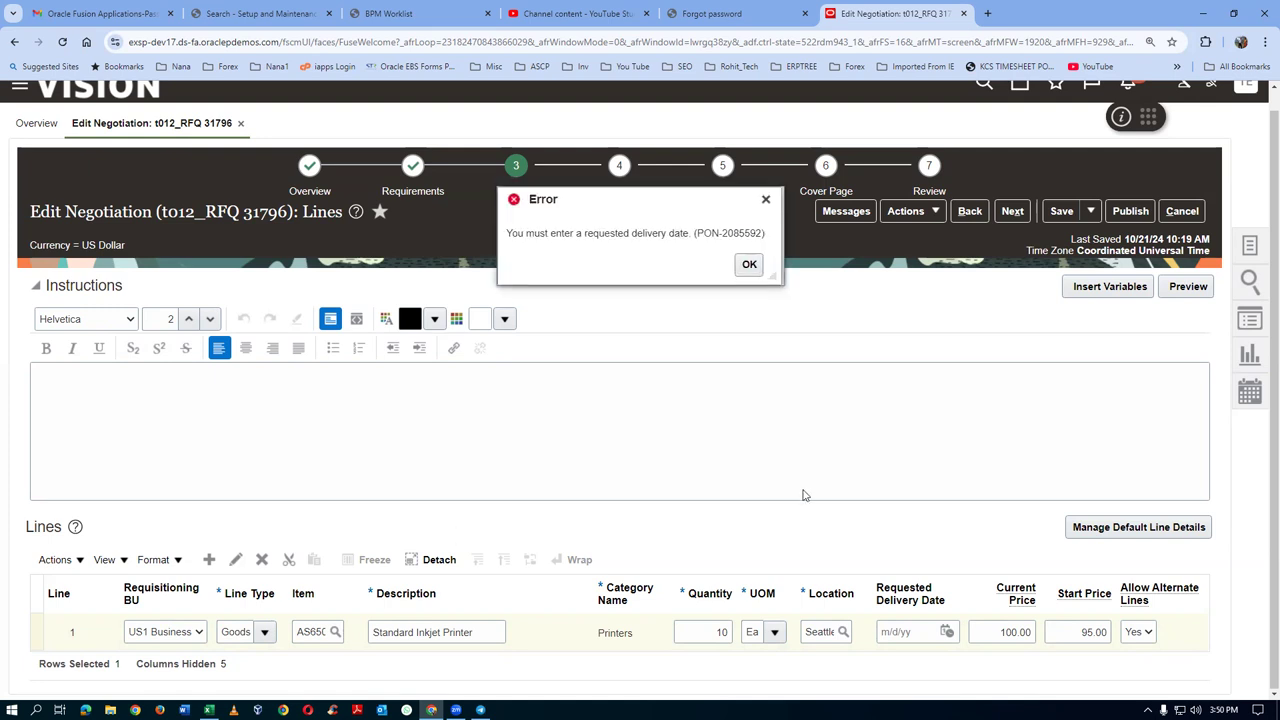
pyautogui.click(750, 265)
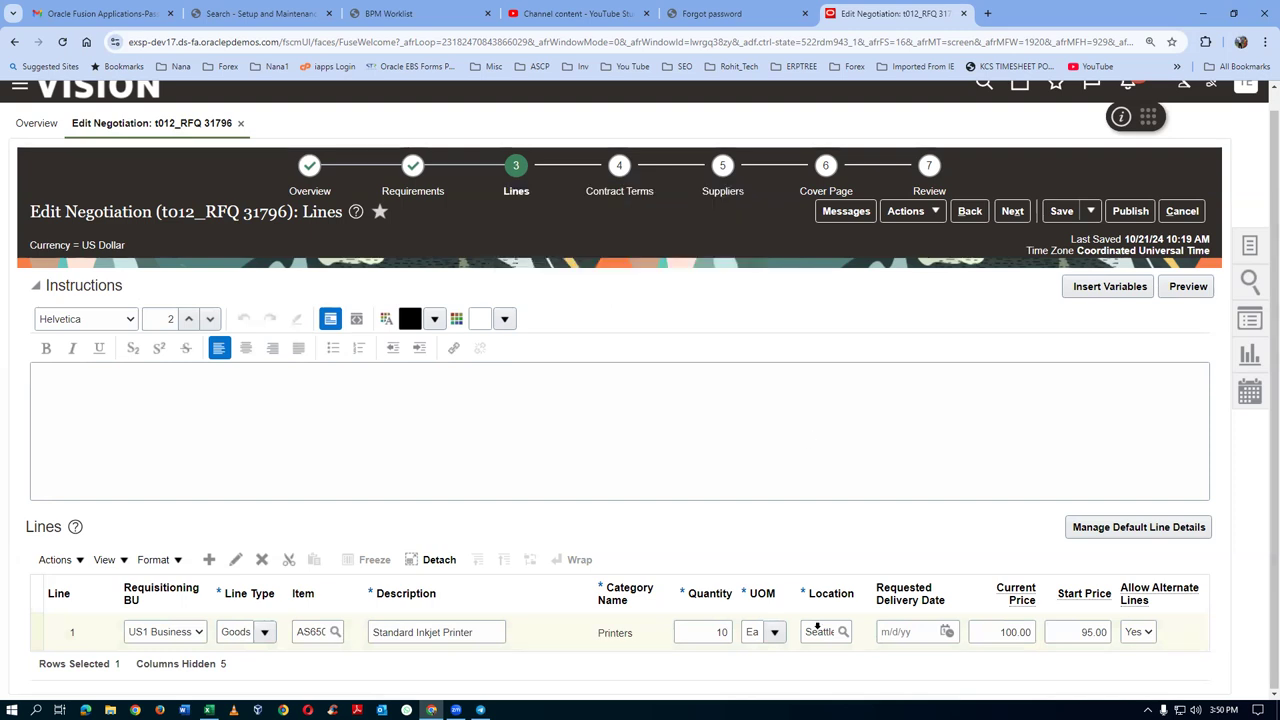
# Set line 1's requested delivery date to 11/2/24 and open its detail editor
pyautogui.click(893, 630)
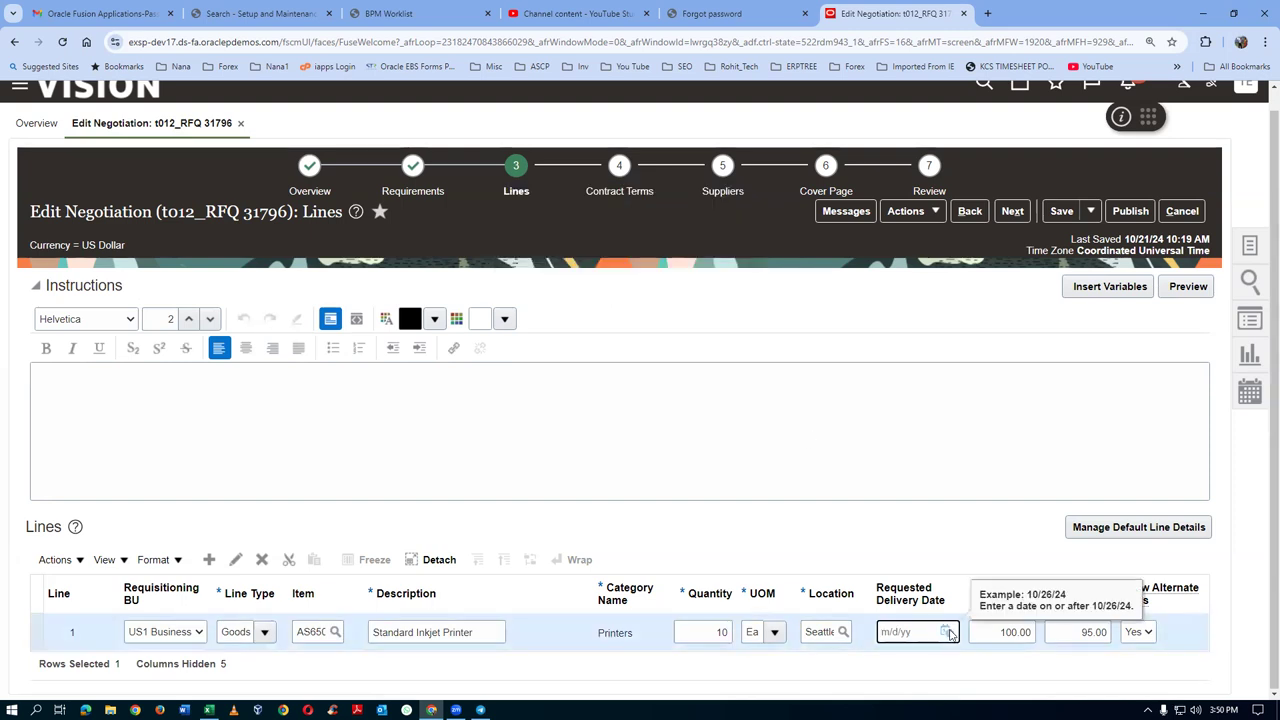
pyautogui.click(947, 632)
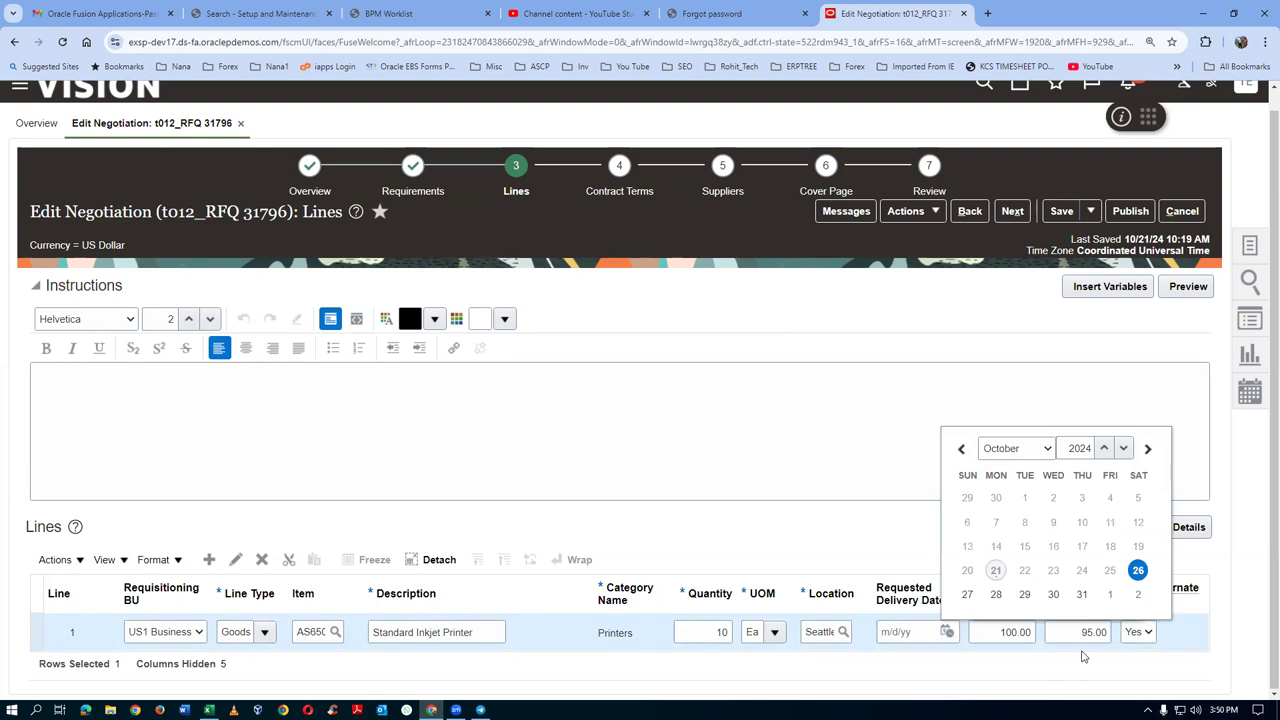
pyautogui.click(1138, 594)
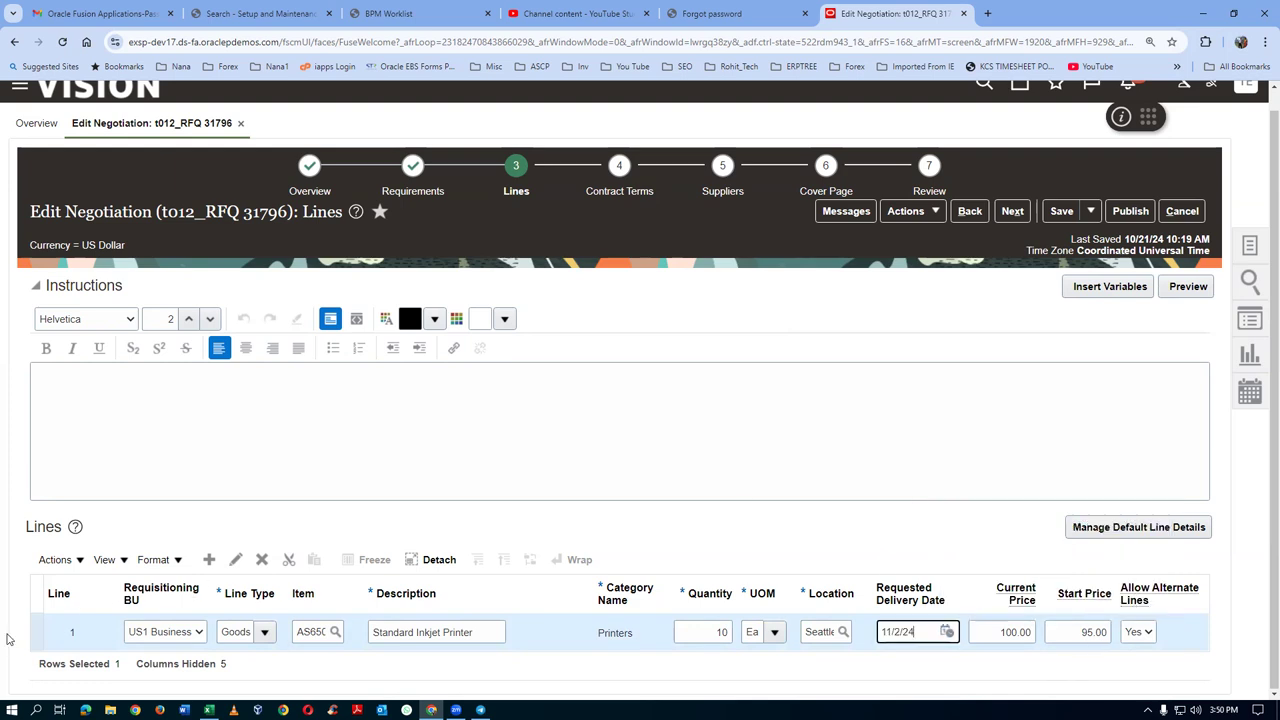
pyautogui.click(38, 636)
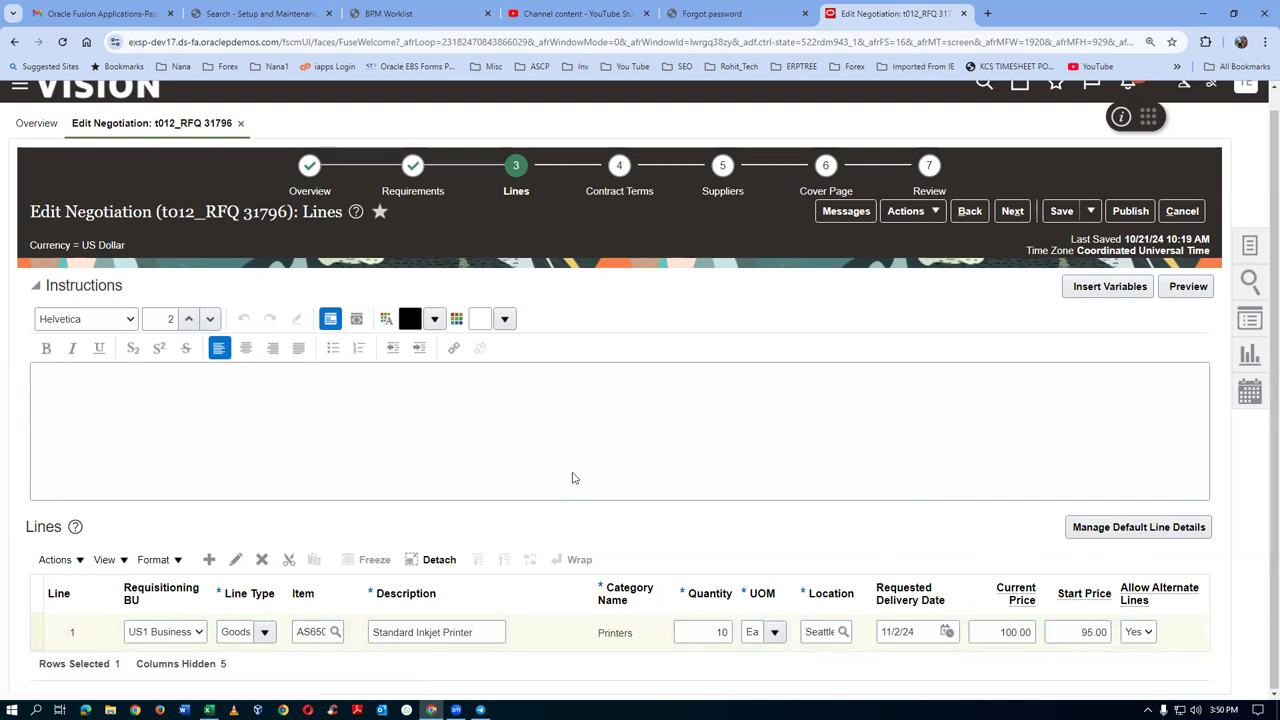
pyautogui.click(285, 559)
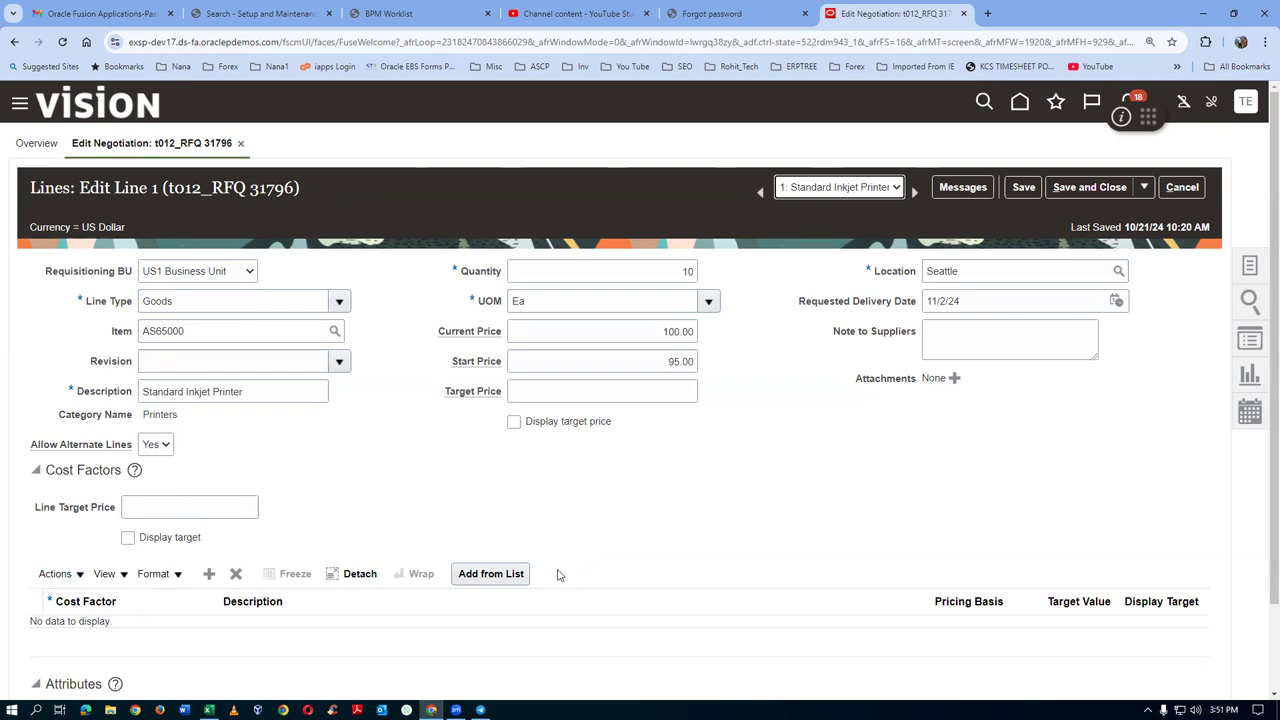
# Apply t01_cost_factor_list to line 1, adding t01_storage and t01_transportation cost factors
pyautogui.click(491, 574)
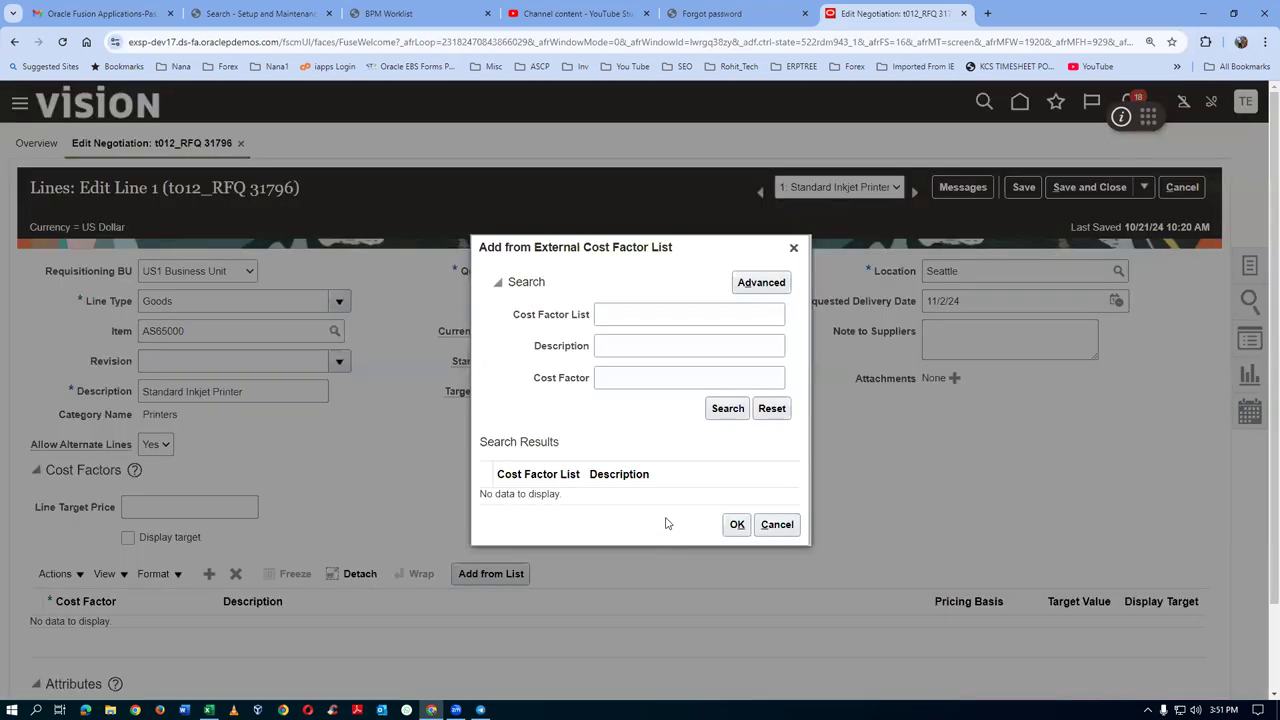
pyautogui.click(621, 320)
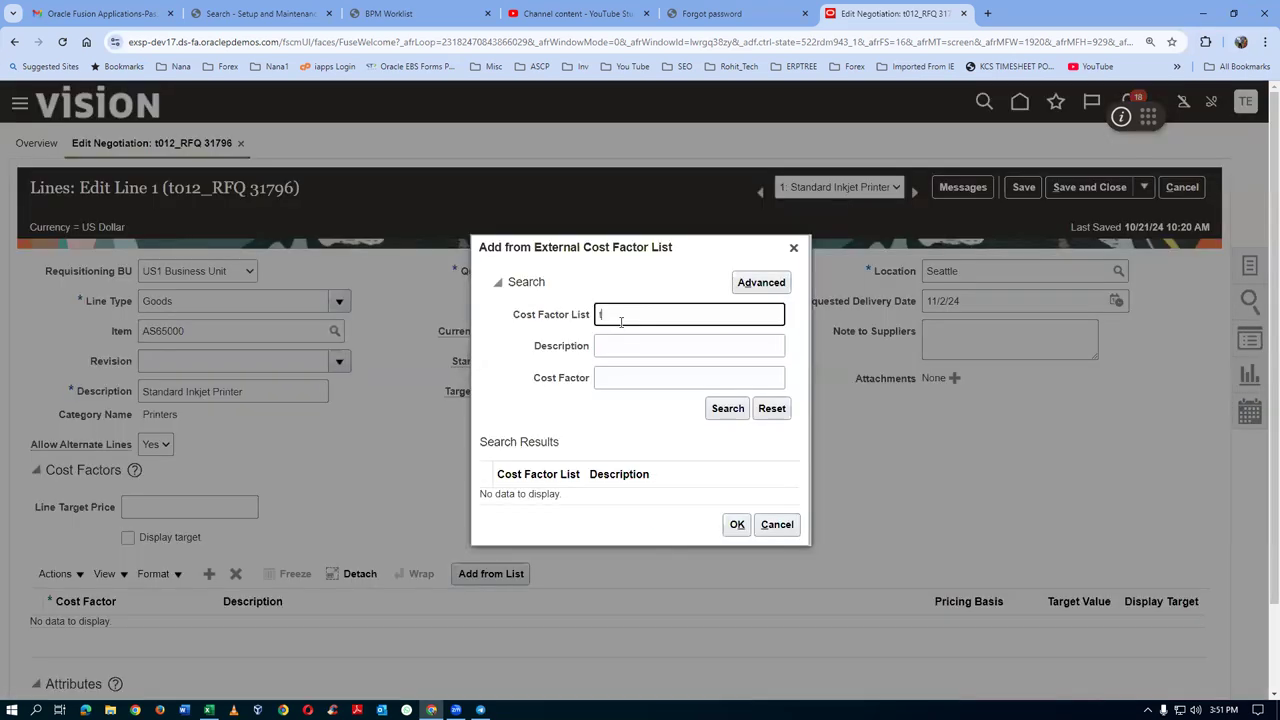
pyautogui.click(729, 410)
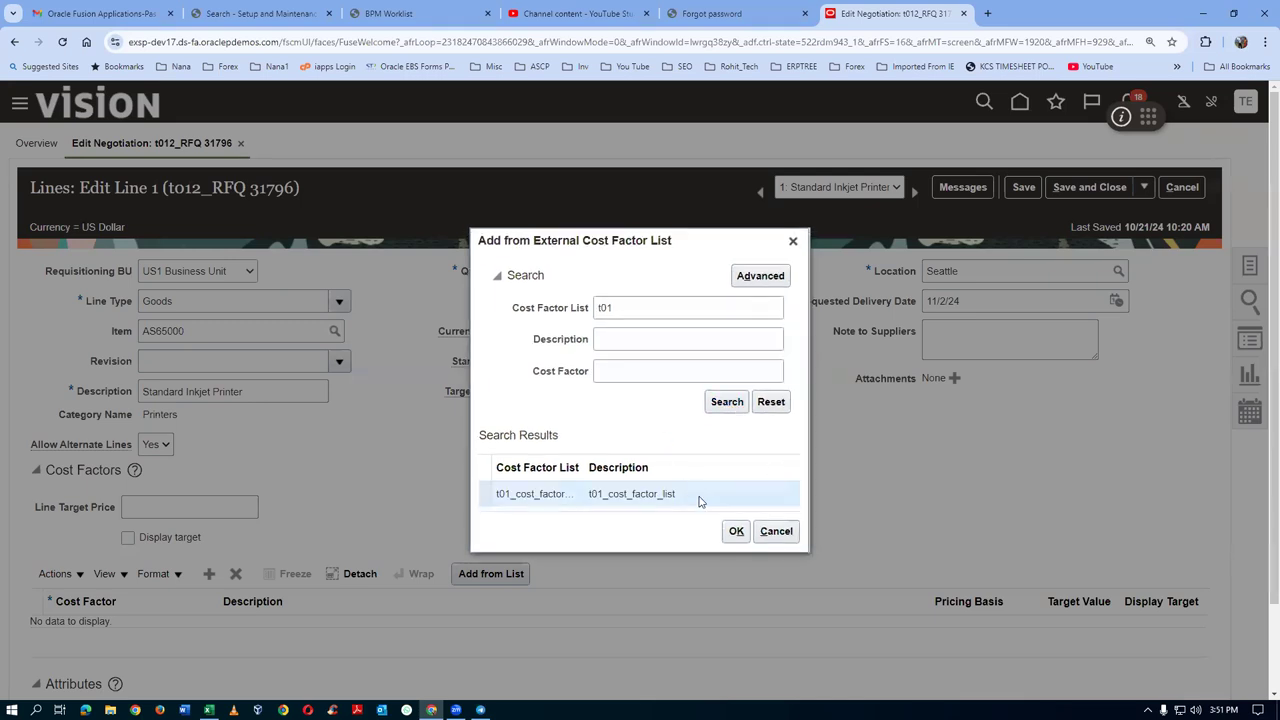
pyautogui.click(736, 531)
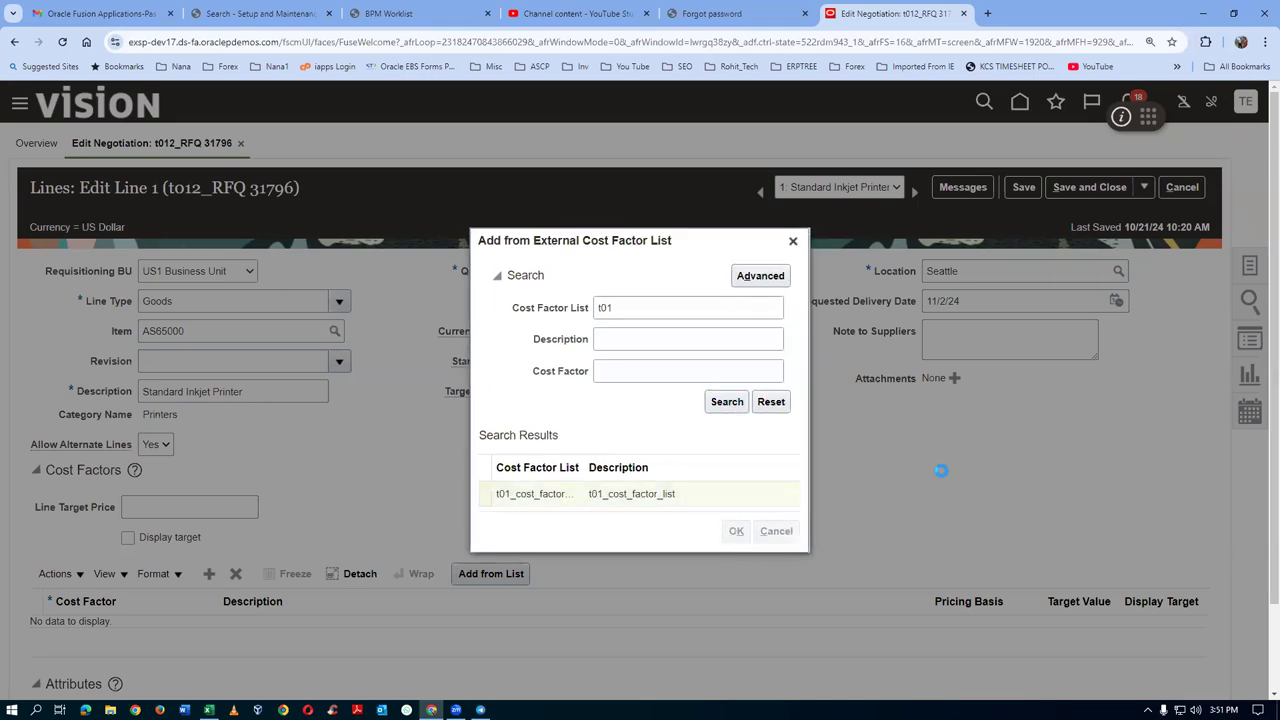
pyautogui.scroll(-2, 941, 475)
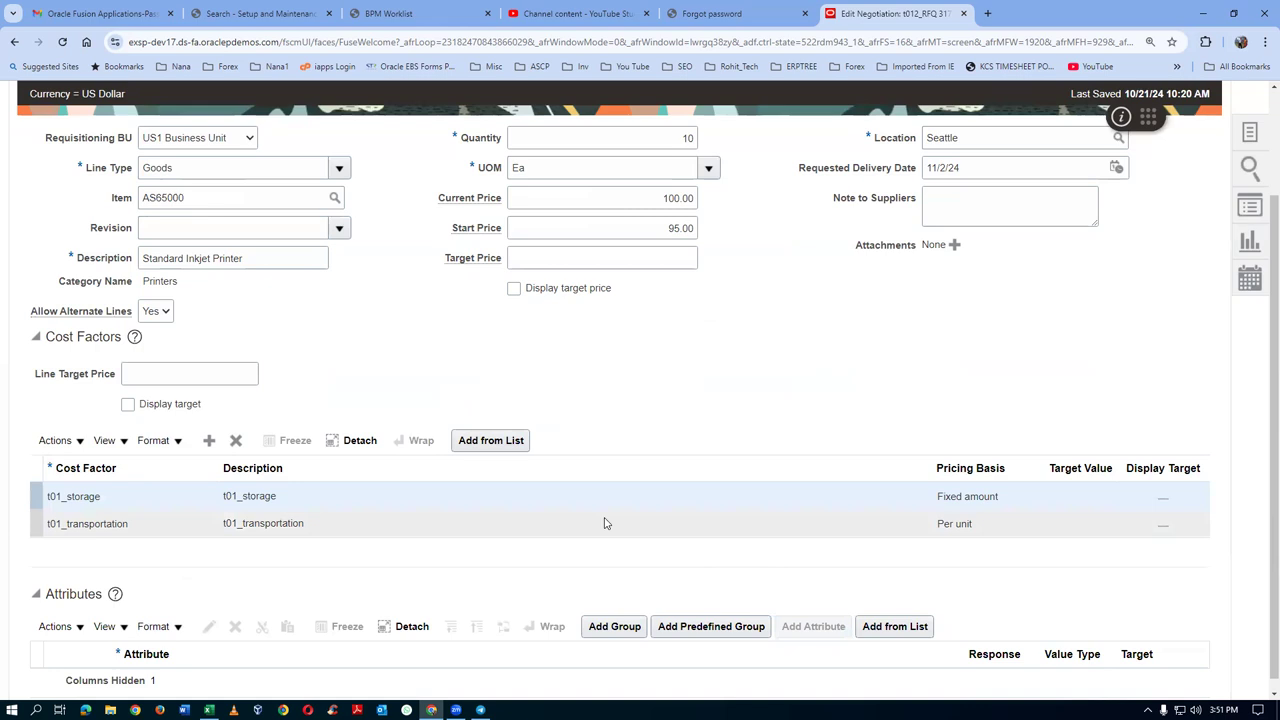
pyautogui.scroll(-1, 604, 523)
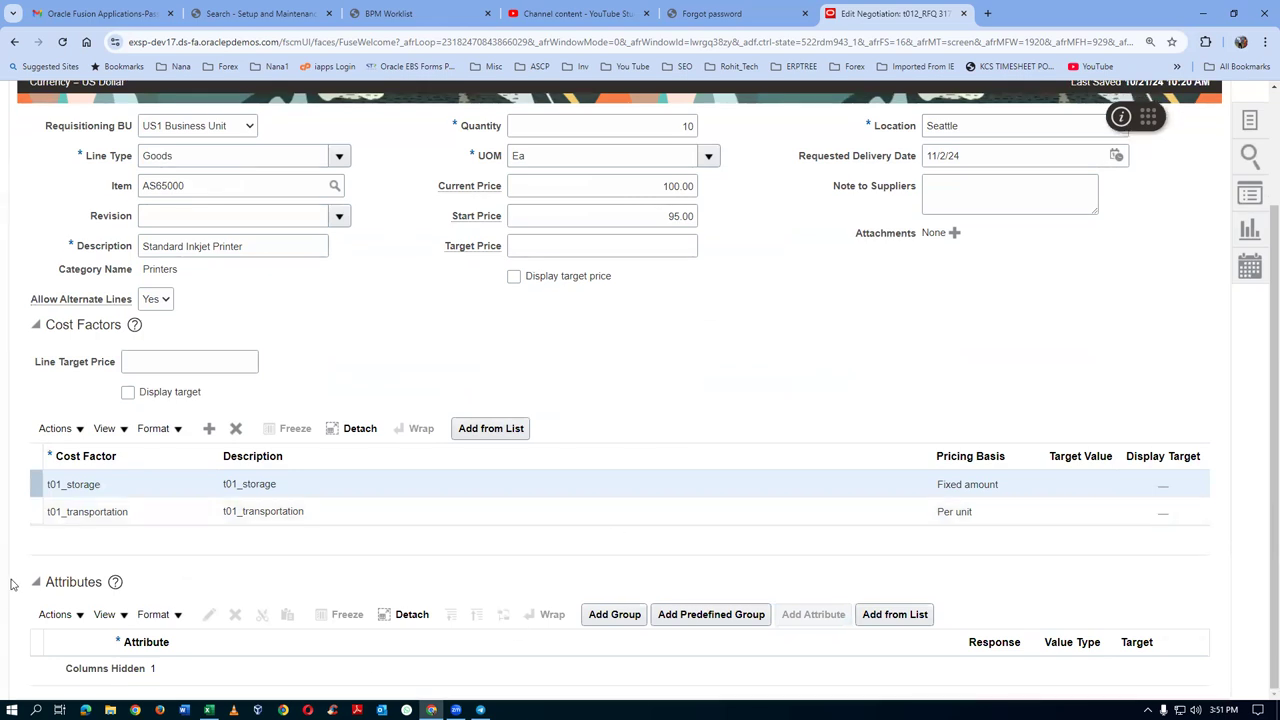
pyautogui.click(906, 616)
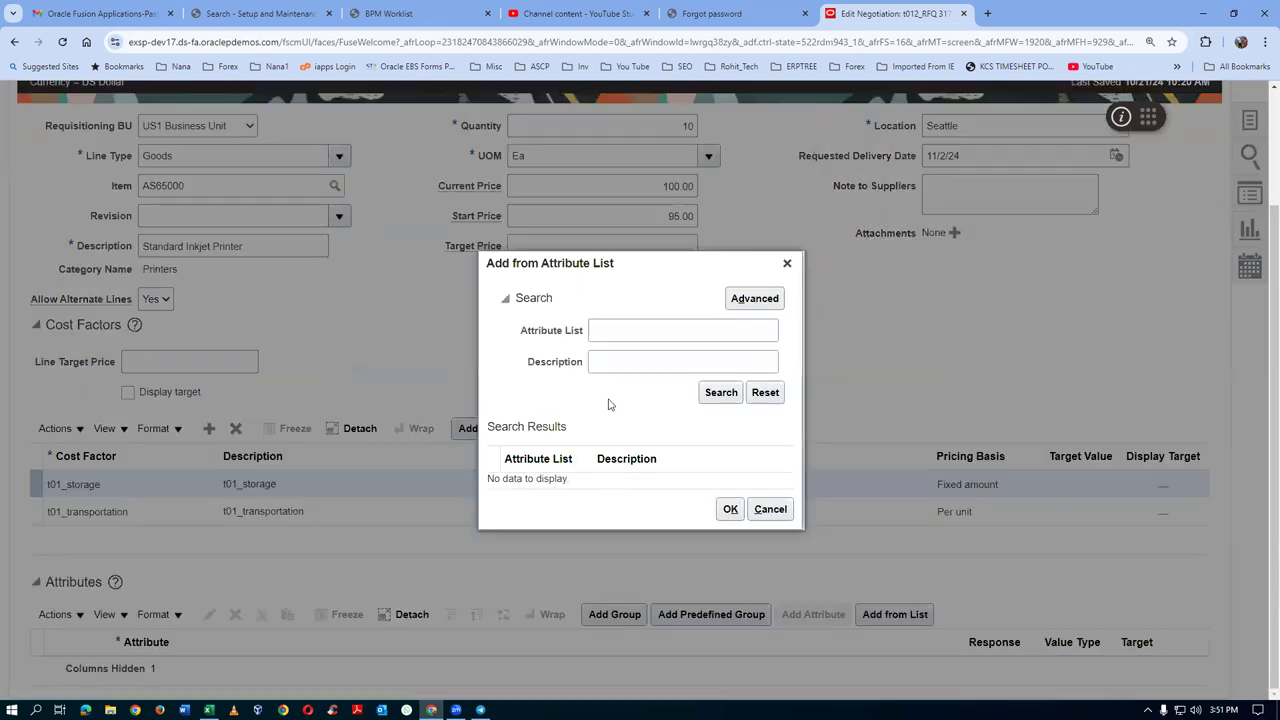
# Apply the t01_Res_Warrenty list, adding t01_Resolution and Warranty attributes to line 1
pyautogui.click(615, 334)
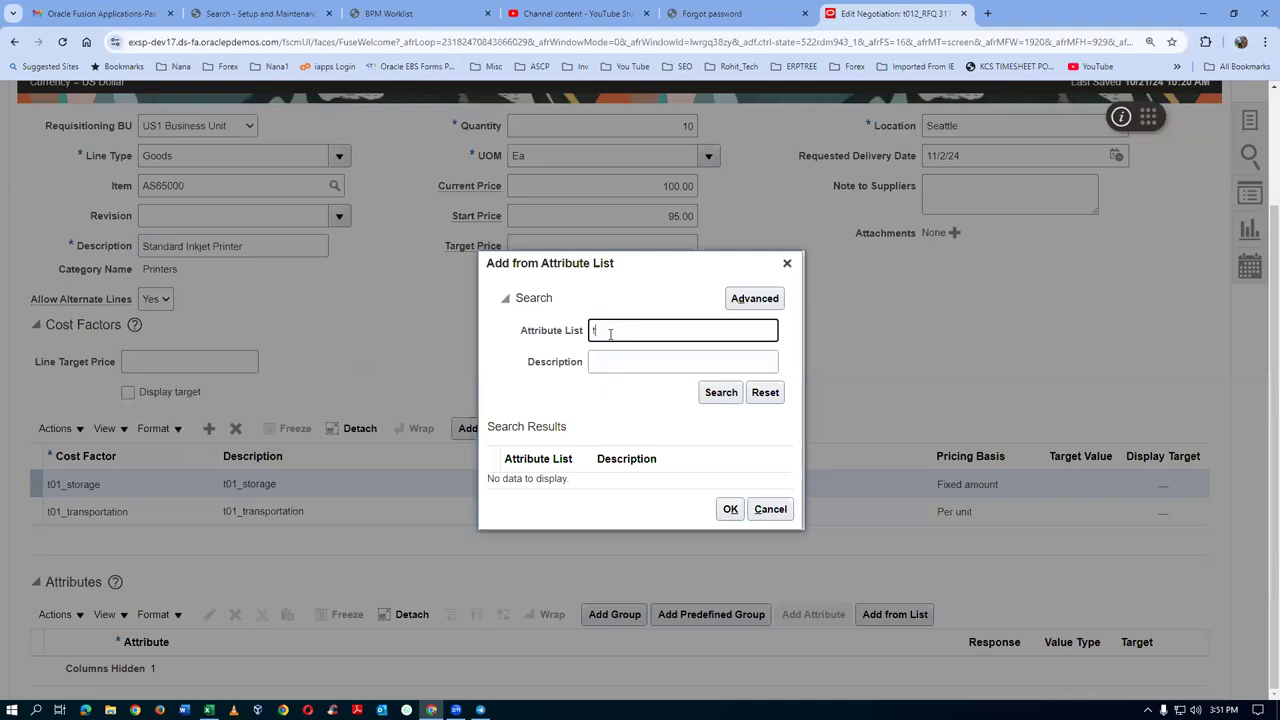
pyautogui.click(727, 394)
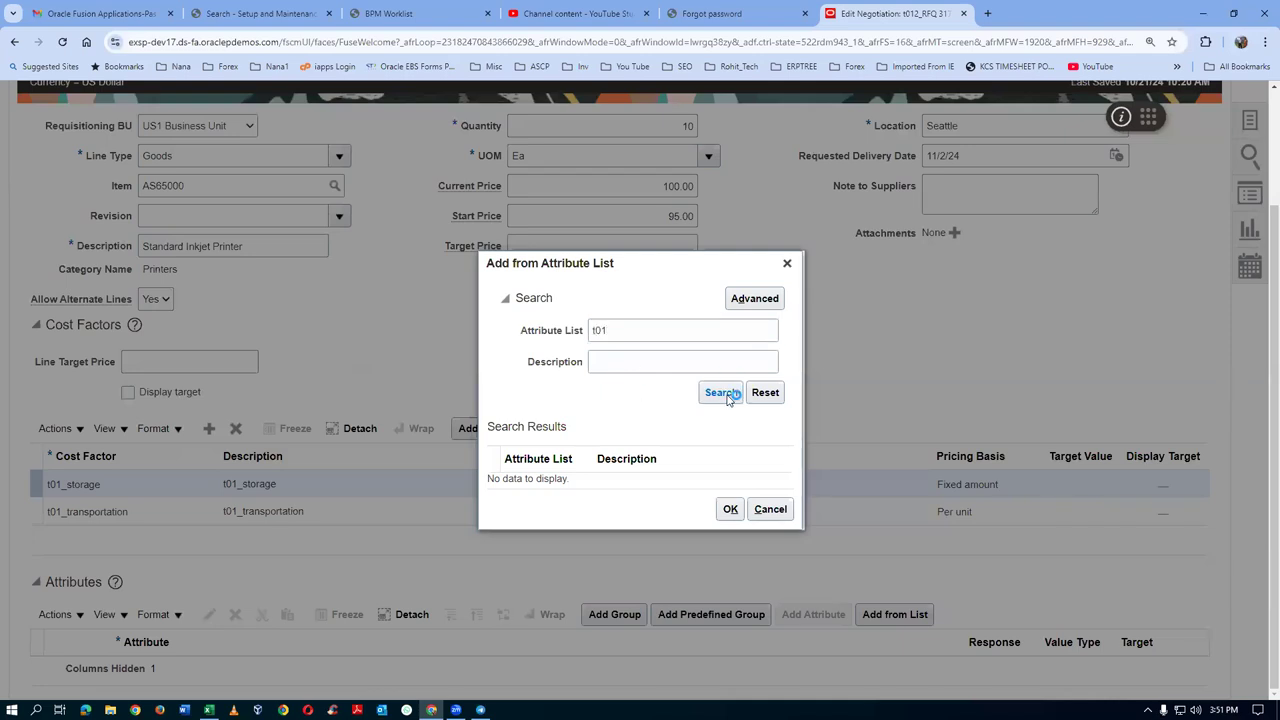
pyautogui.click(730, 515)
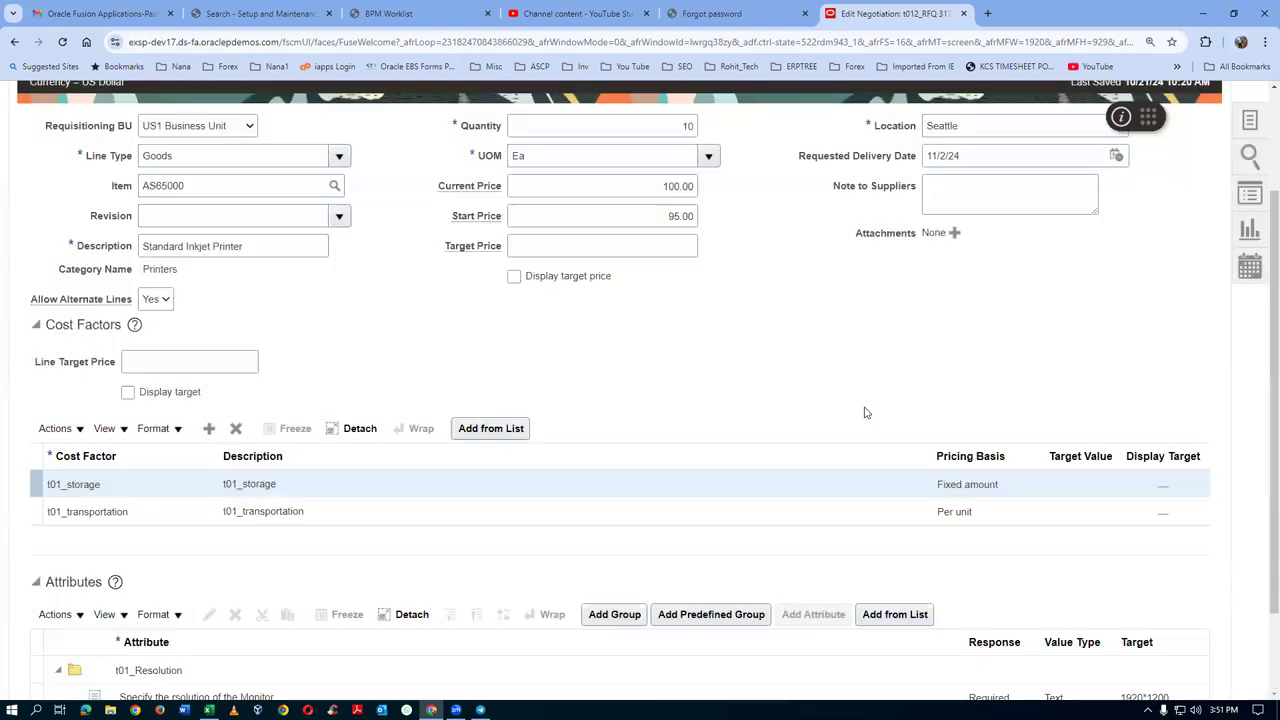
pyautogui.scroll(-1, 866, 412)
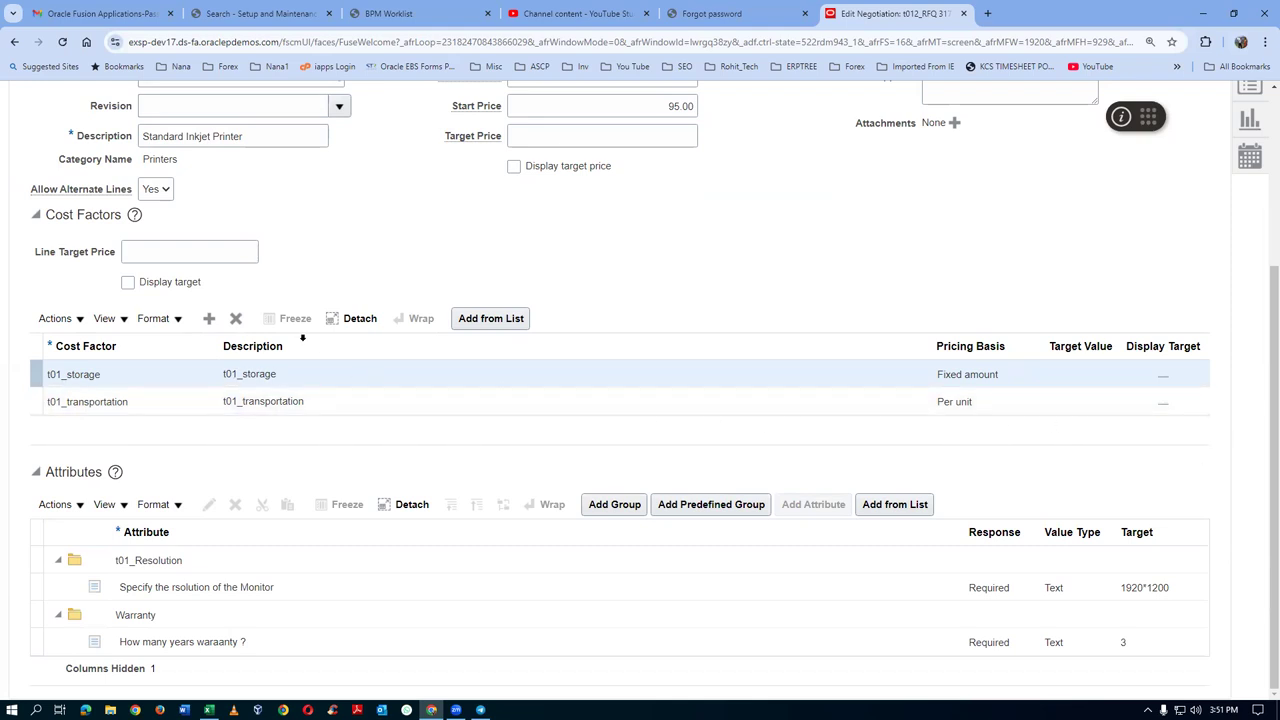
pyautogui.click(127, 284)
pyautogui.click(128, 284)
pyautogui.scroll(2, 594, 329)
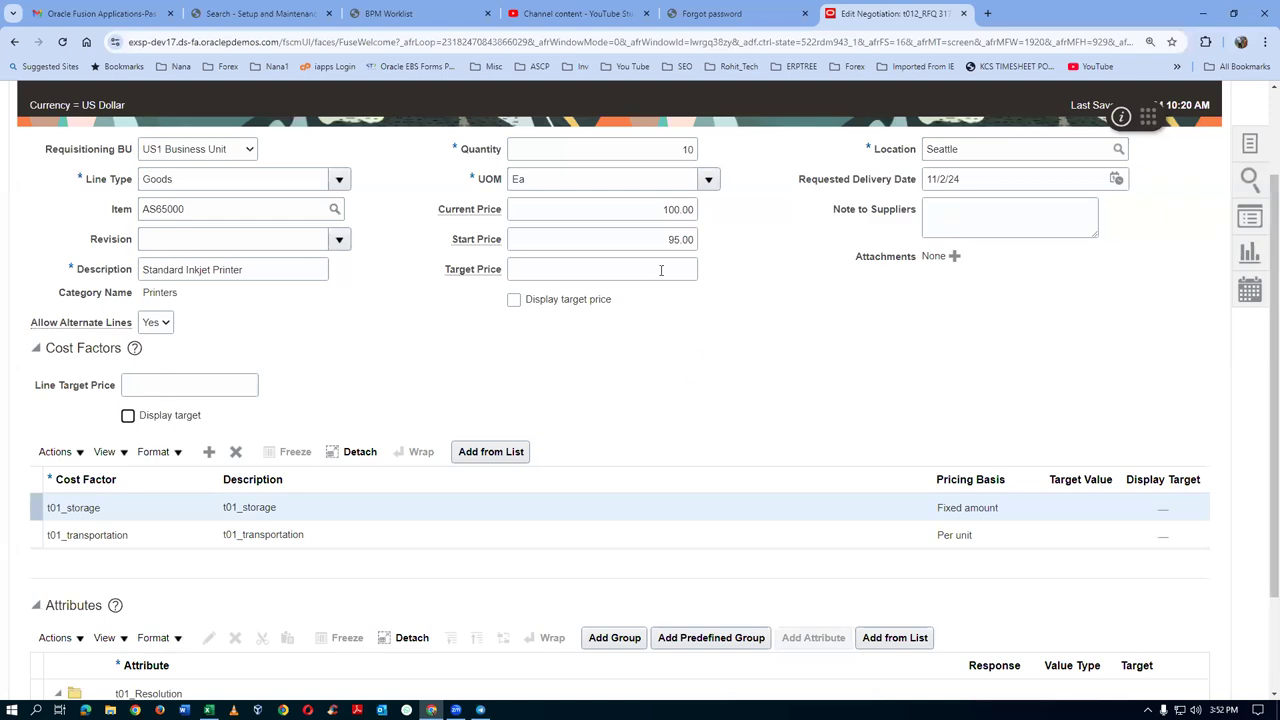
# Enter a displayed target price of 98 and dismiss the error when saving
pyautogui.click(529, 271)
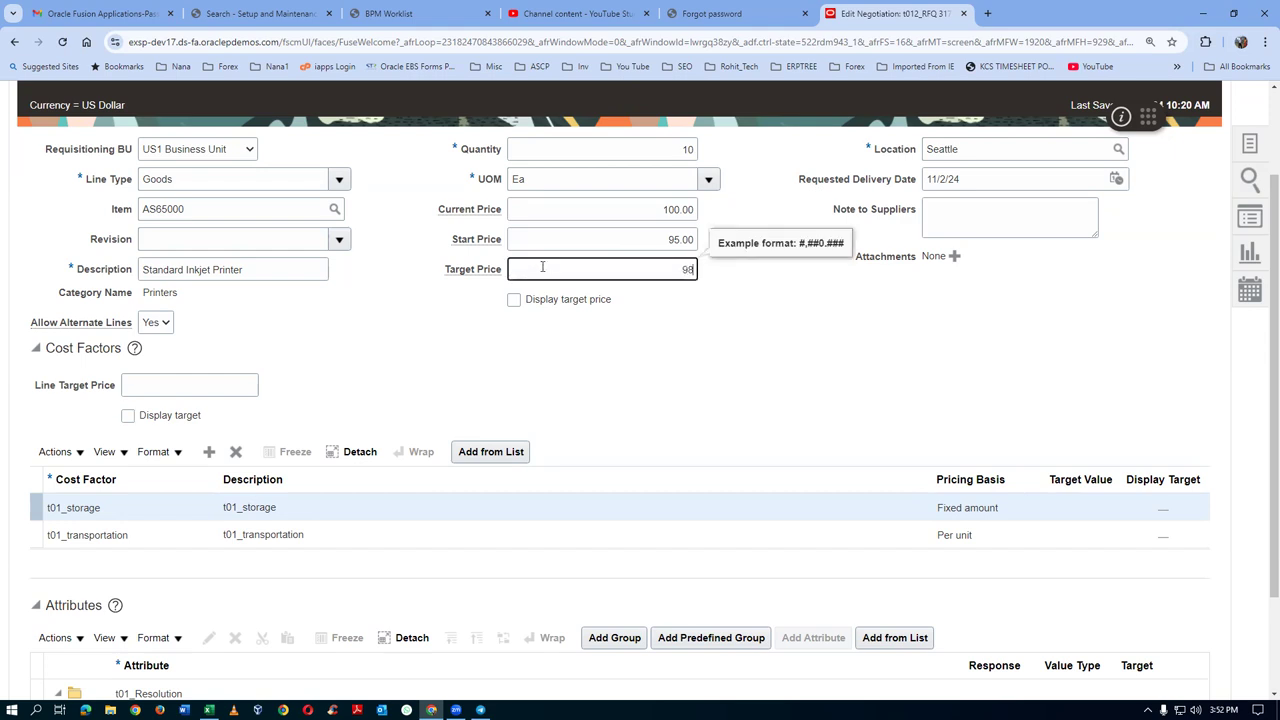
pyautogui.click(514, 300)
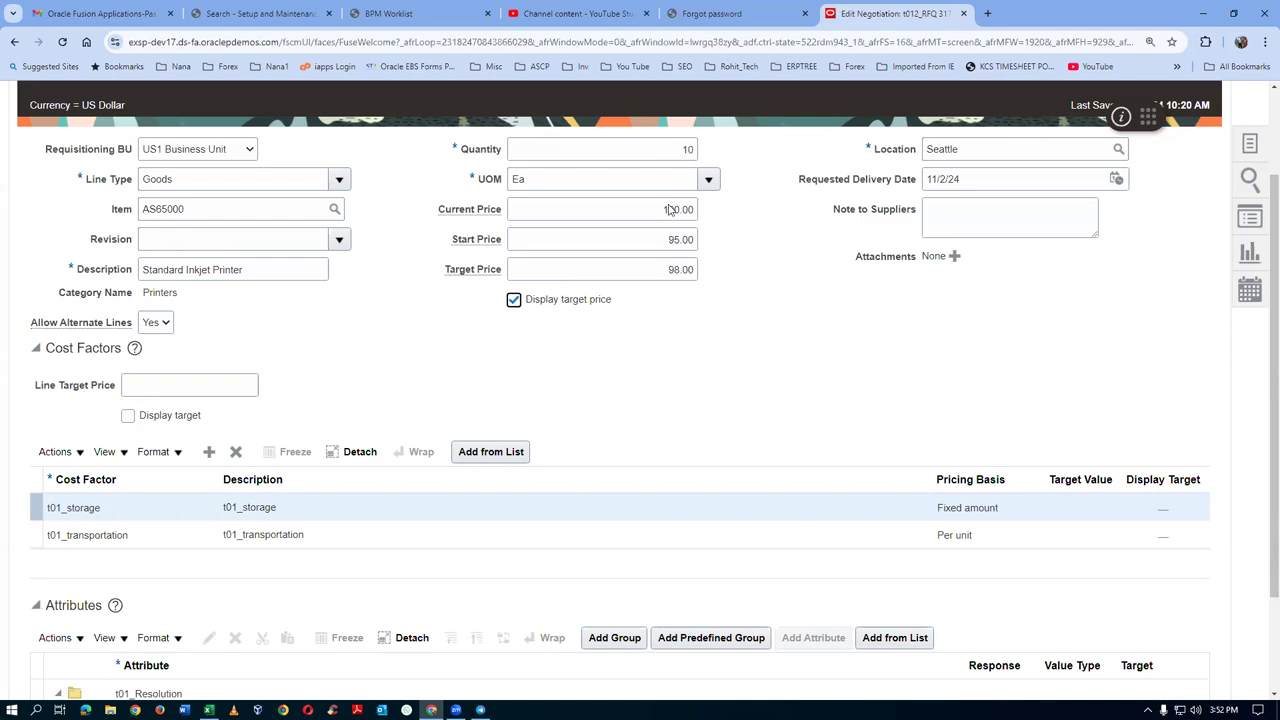
pyautogui.scroll(2, 927, 390)
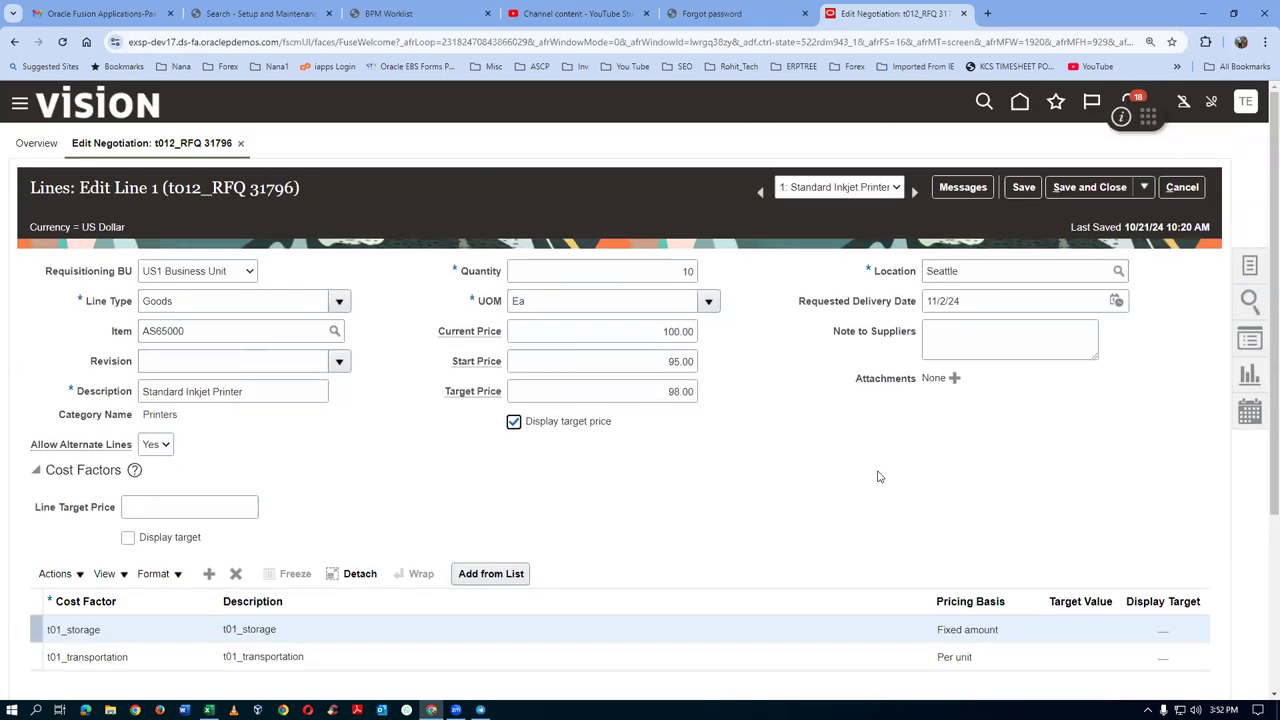
pyautogui.scroll(-3, 878, 477)
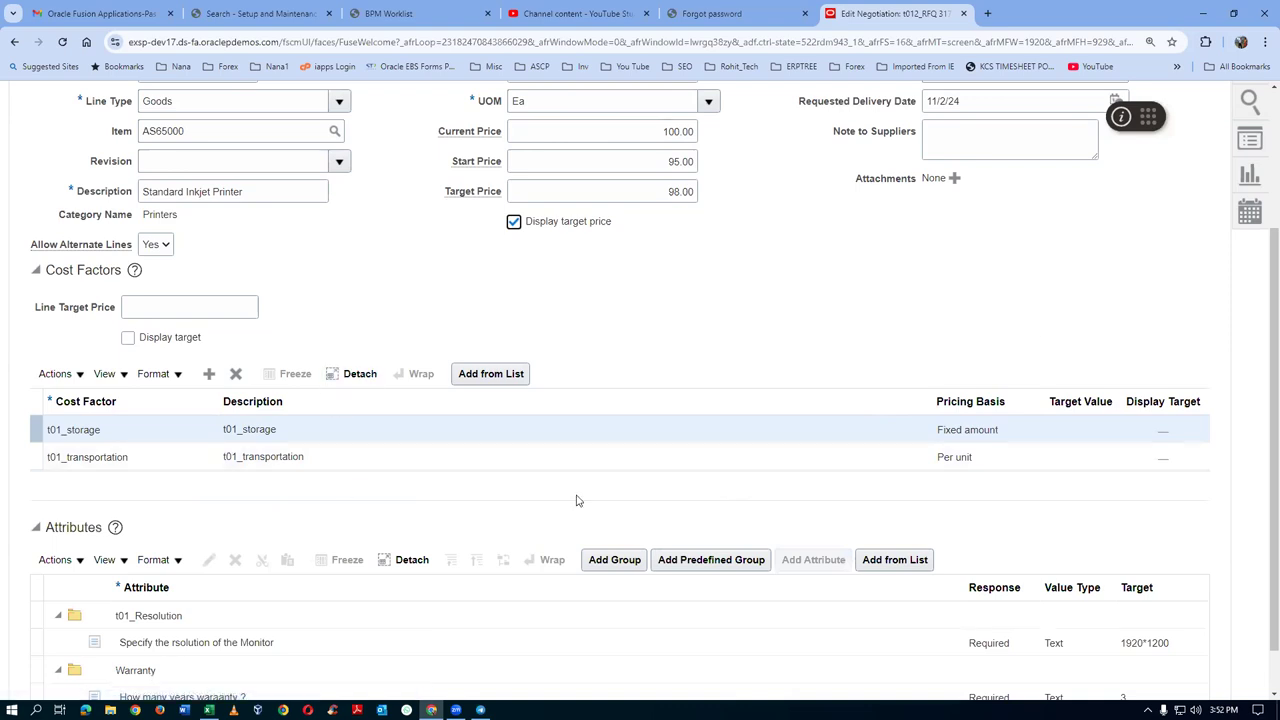
pyautogui.scroll(3, 1040, 343)
pyautogui.click(1083, 188)
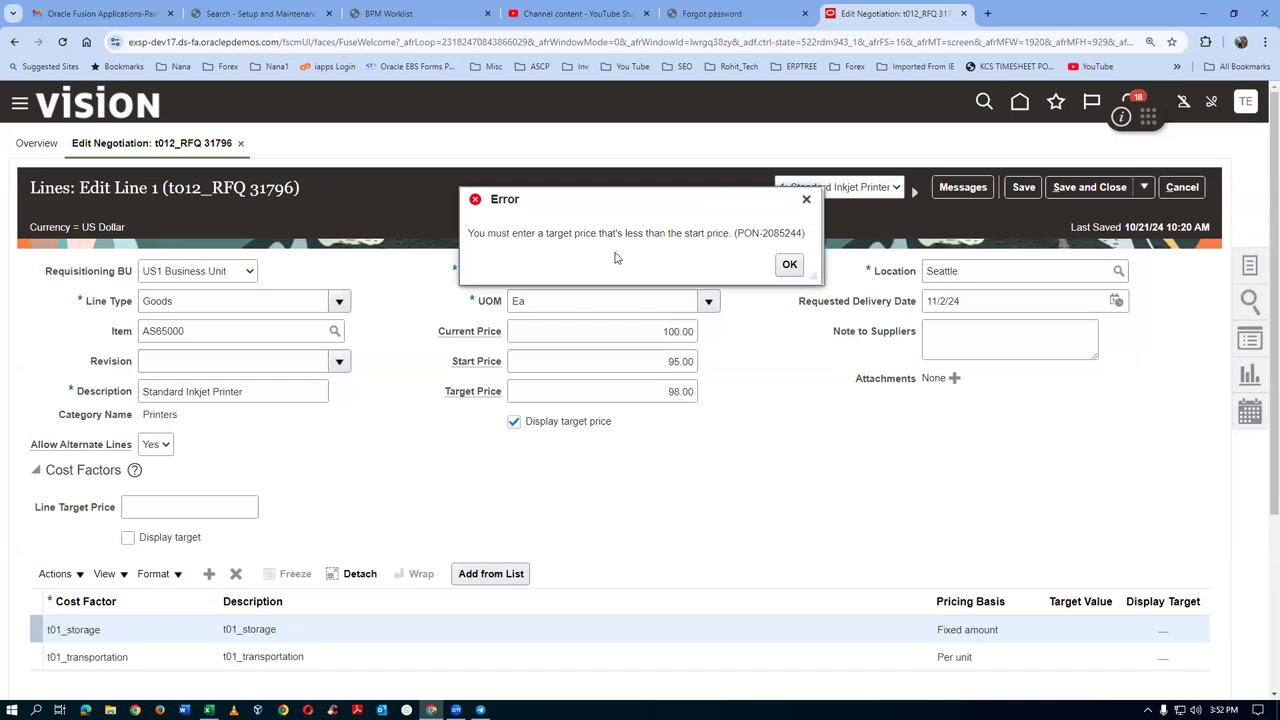
pyautogui.click(789, 265)
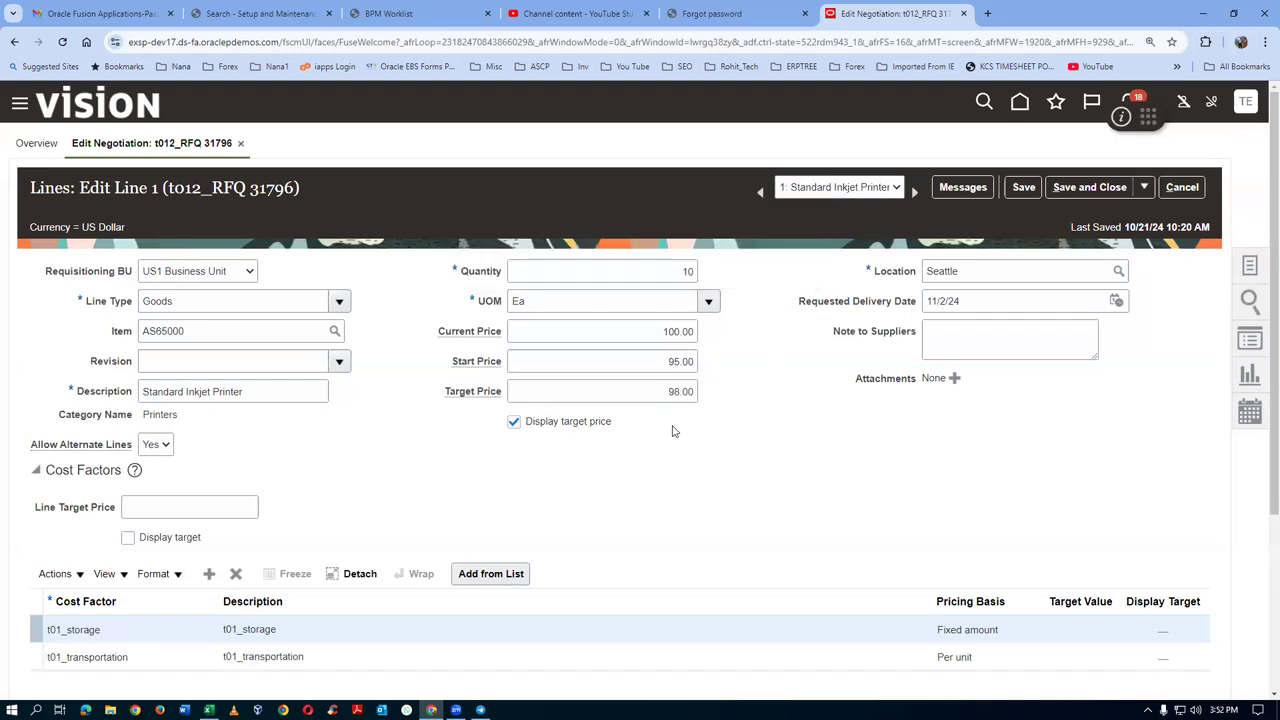
# Change the target price to 92.00 and save and close the line
pyautogui.doubleClick(680, 391)
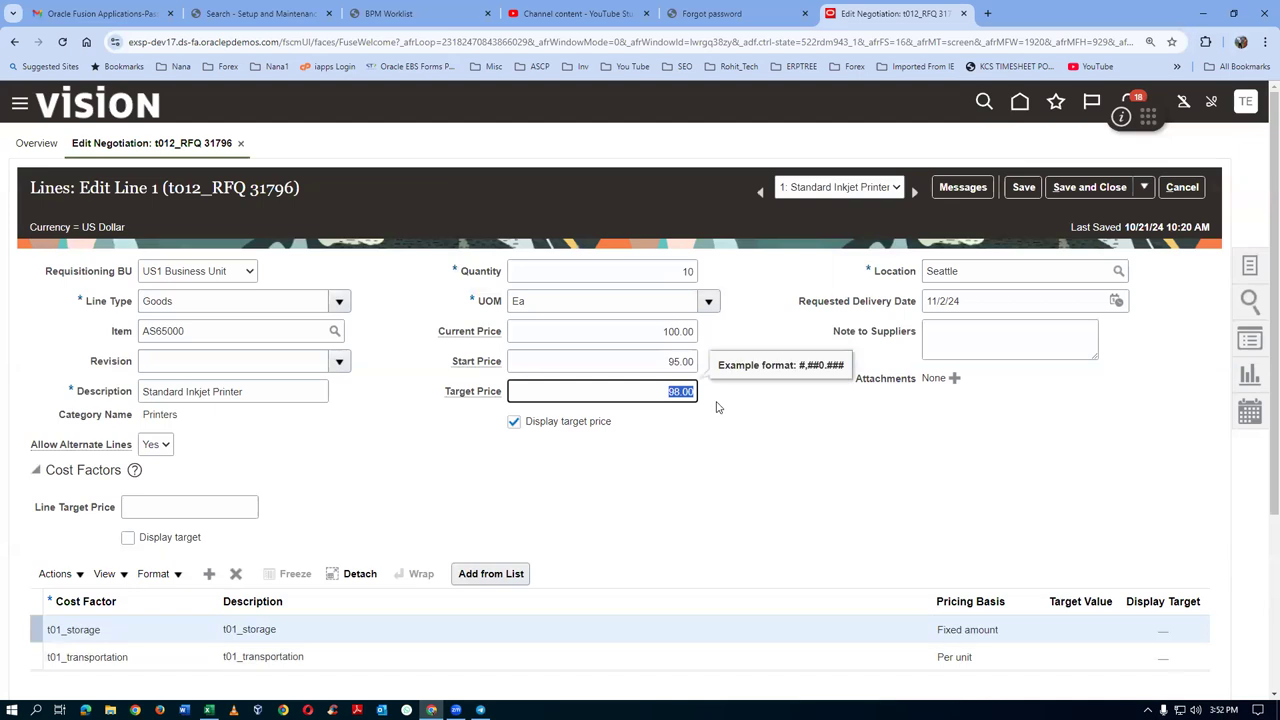
pyautogui.write('92')
pyautogui.click(711, 474)
pyautogui.click(1098, 192)
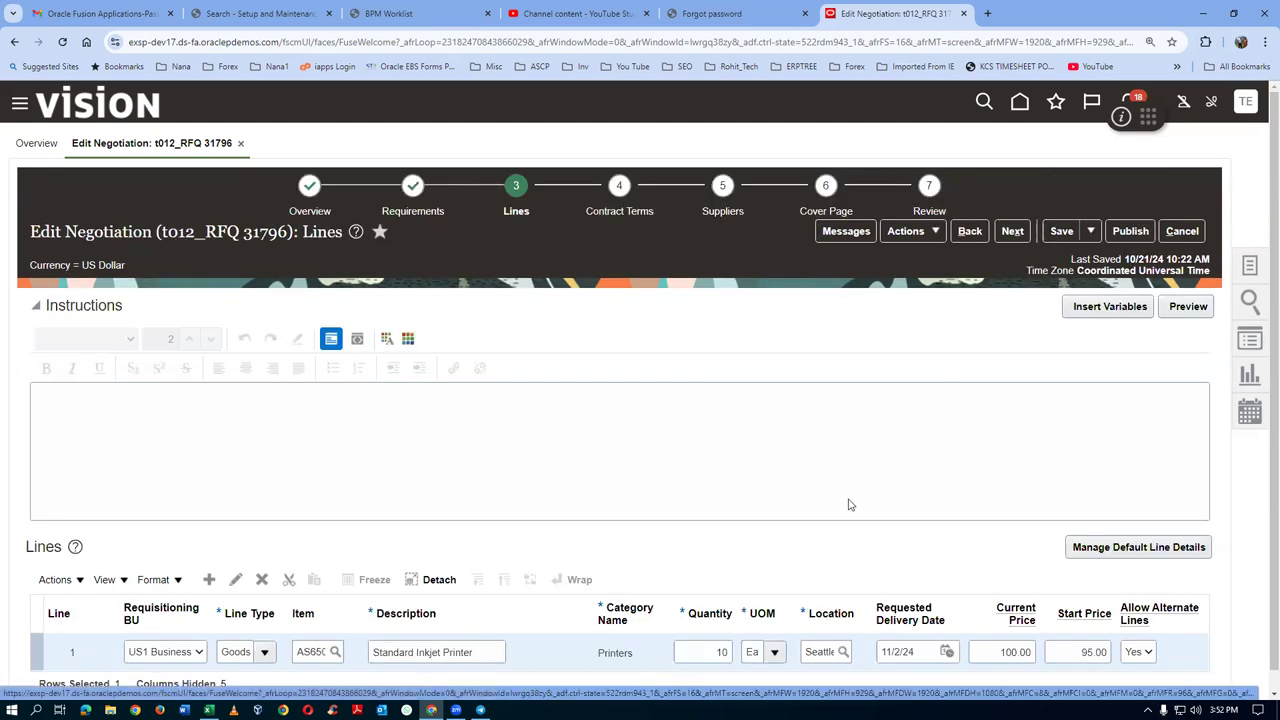
# Save negotiation 31796 and go to its Contract Terms step
pyautogui.scroll(-1, 1261, 628)
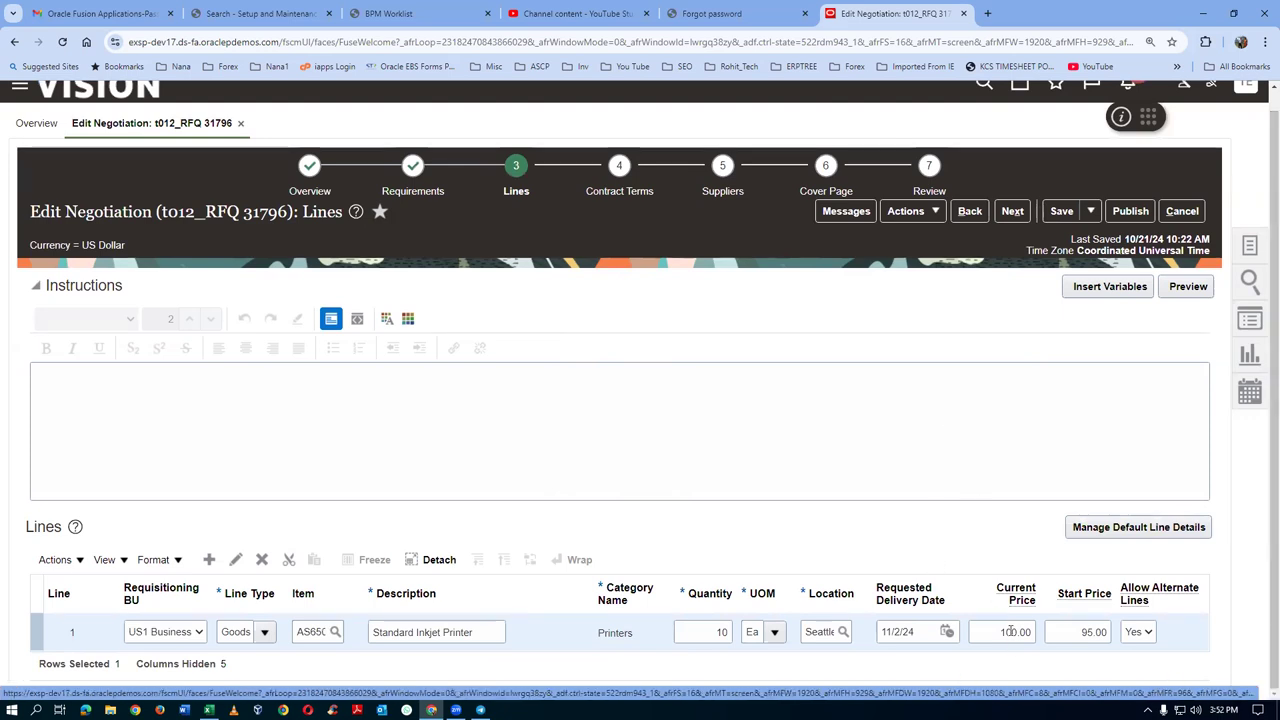
pyautogui.click(1062, 211)
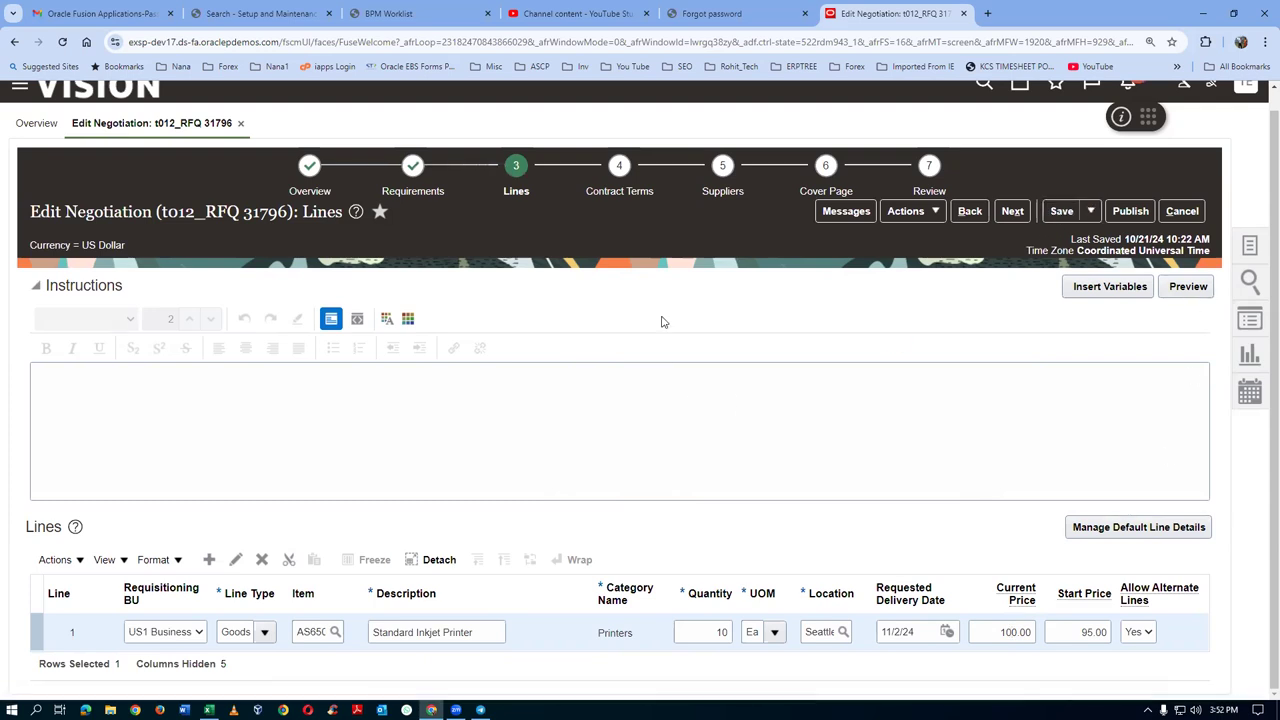
pyautogui.click(605, 192)
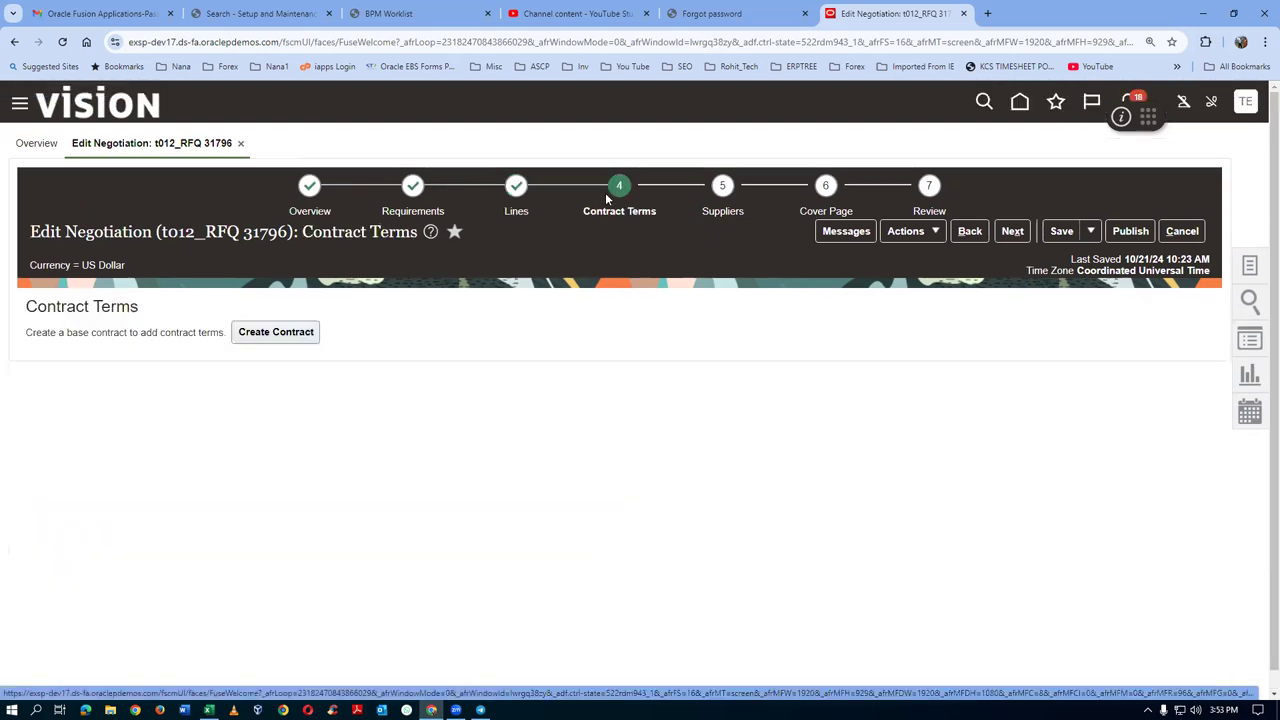
# Validate negotiation 31796 from the Suppliers step, then publish it for approval
pyautogui.click(726, 210)
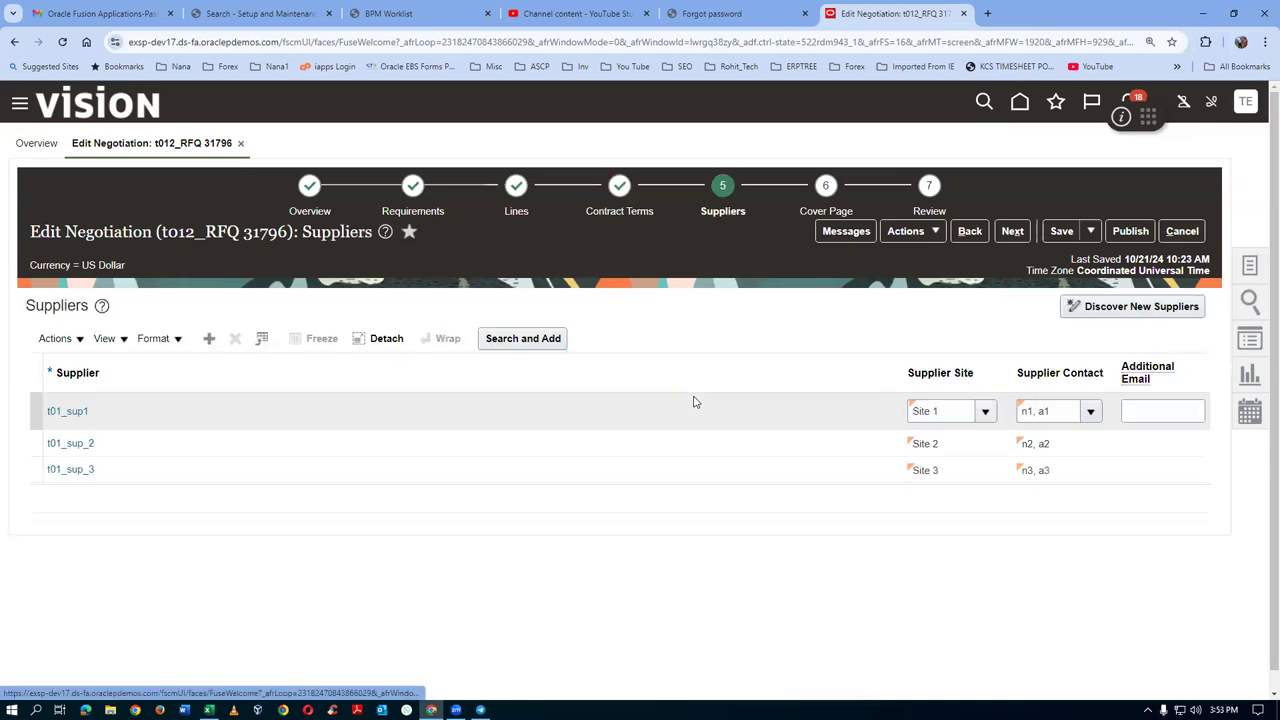
pyautogui.click(908, 232)
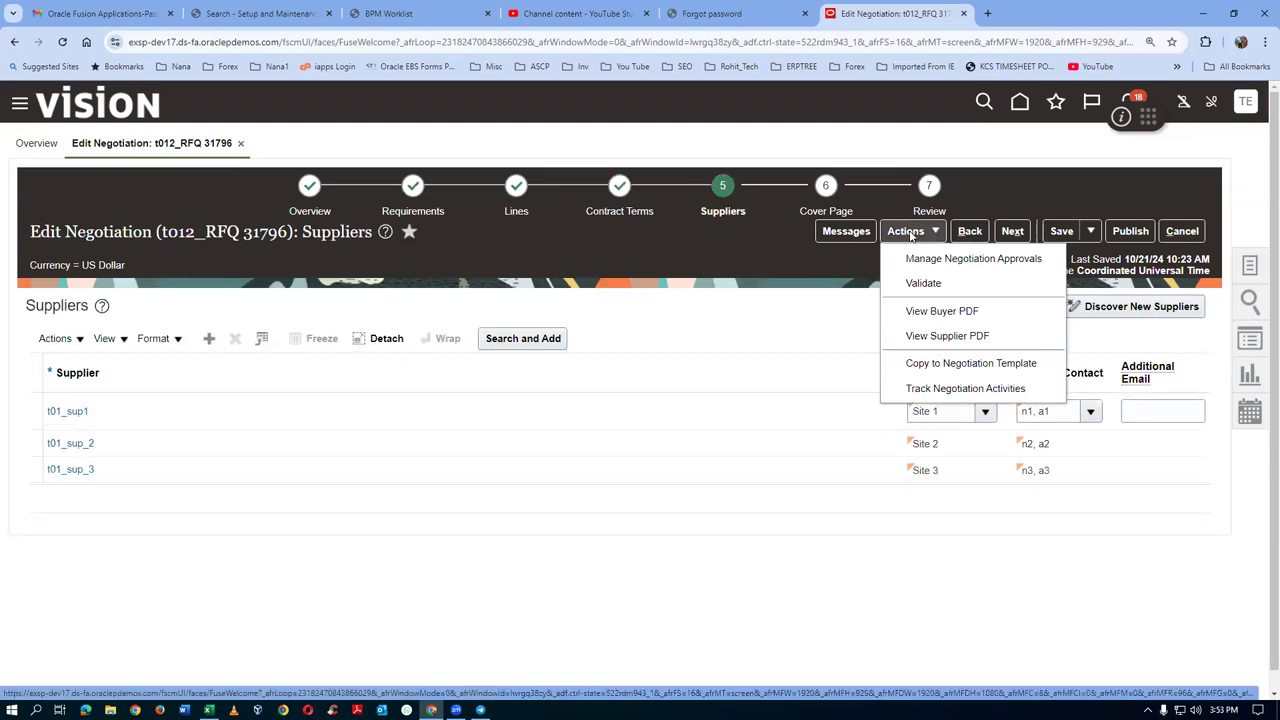
pyautogui.click(924, 285)
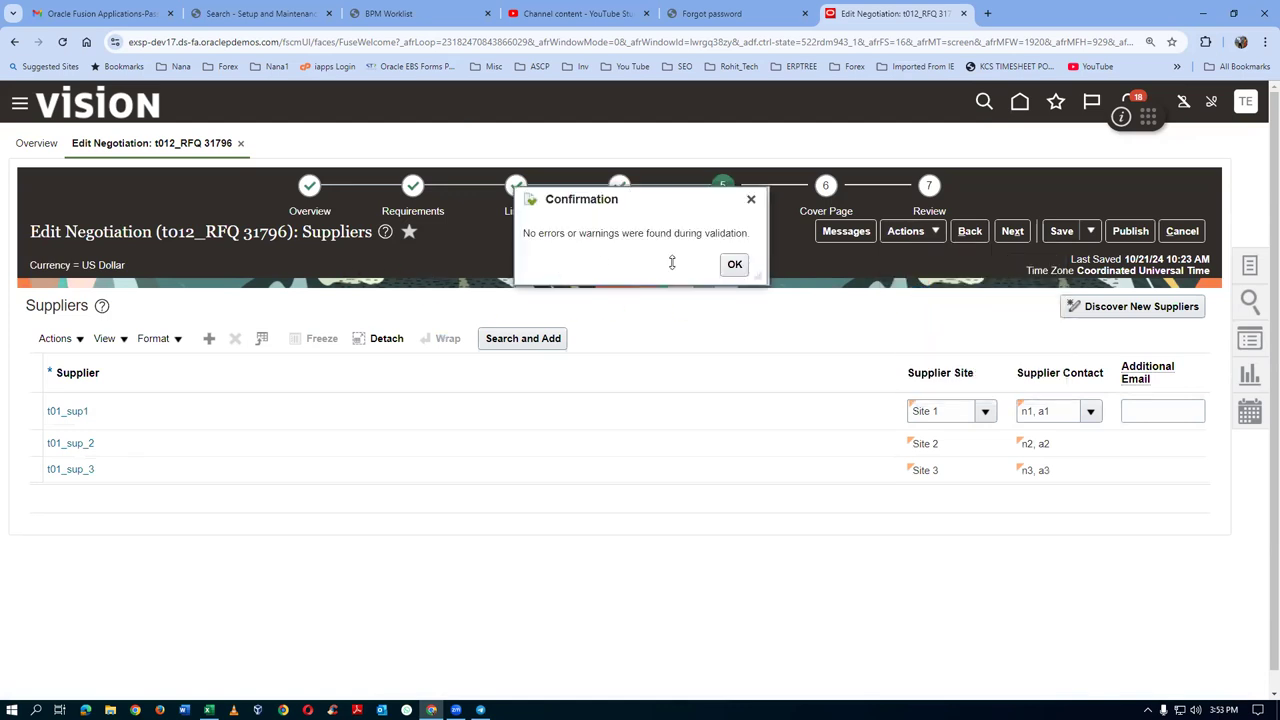
pyautogui.click(734, 264)
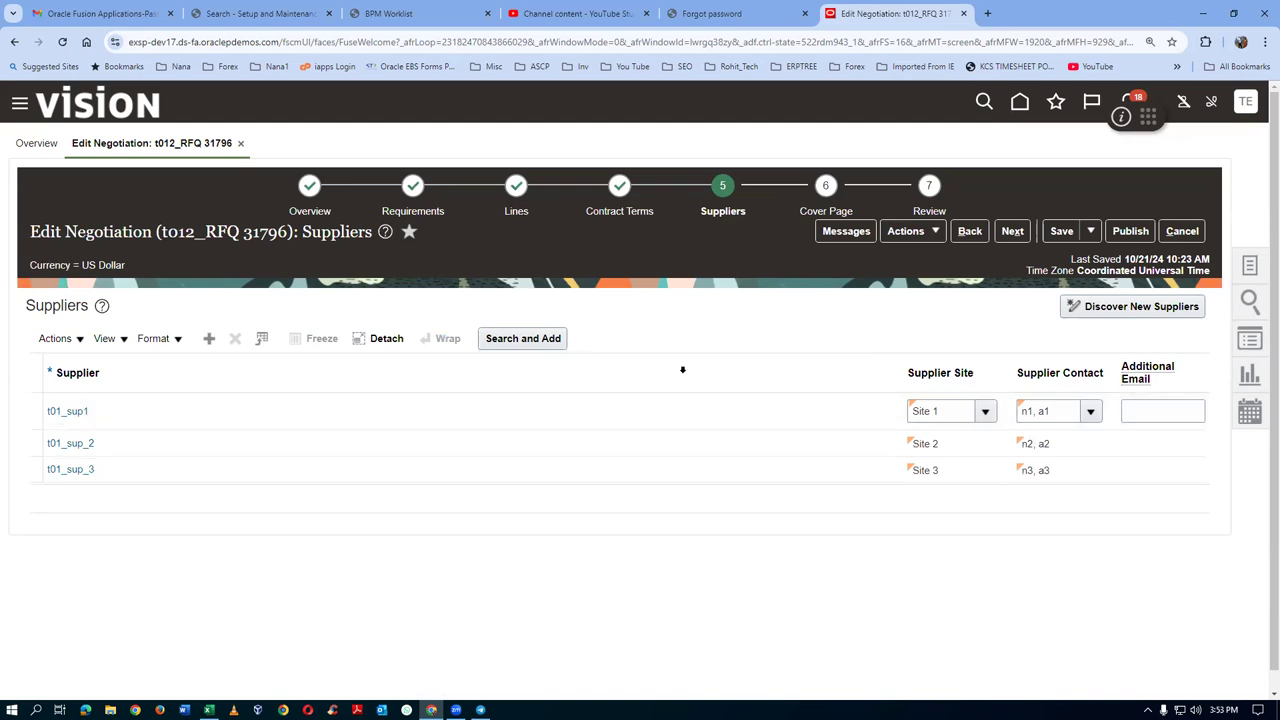
pyautogui.click(1130, 231)
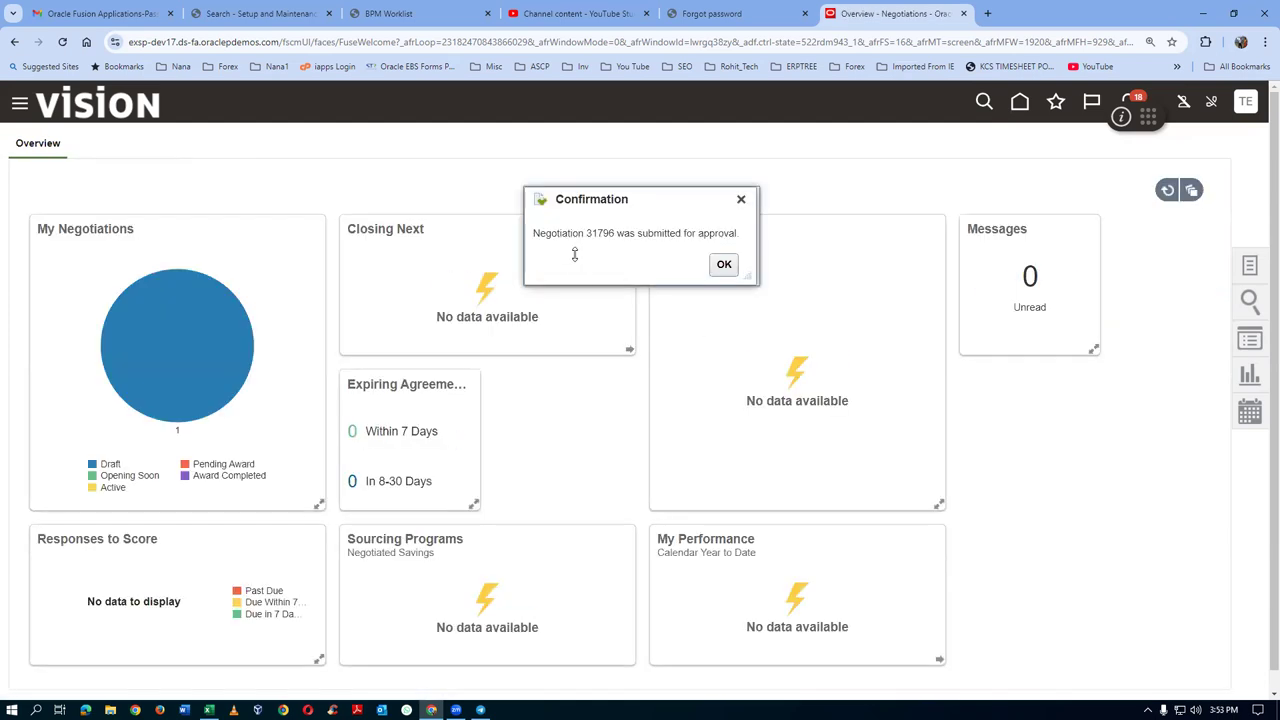
# Dismiss the submission notice, return home, and open the Tools app category
pyautogui.click(724, 265)
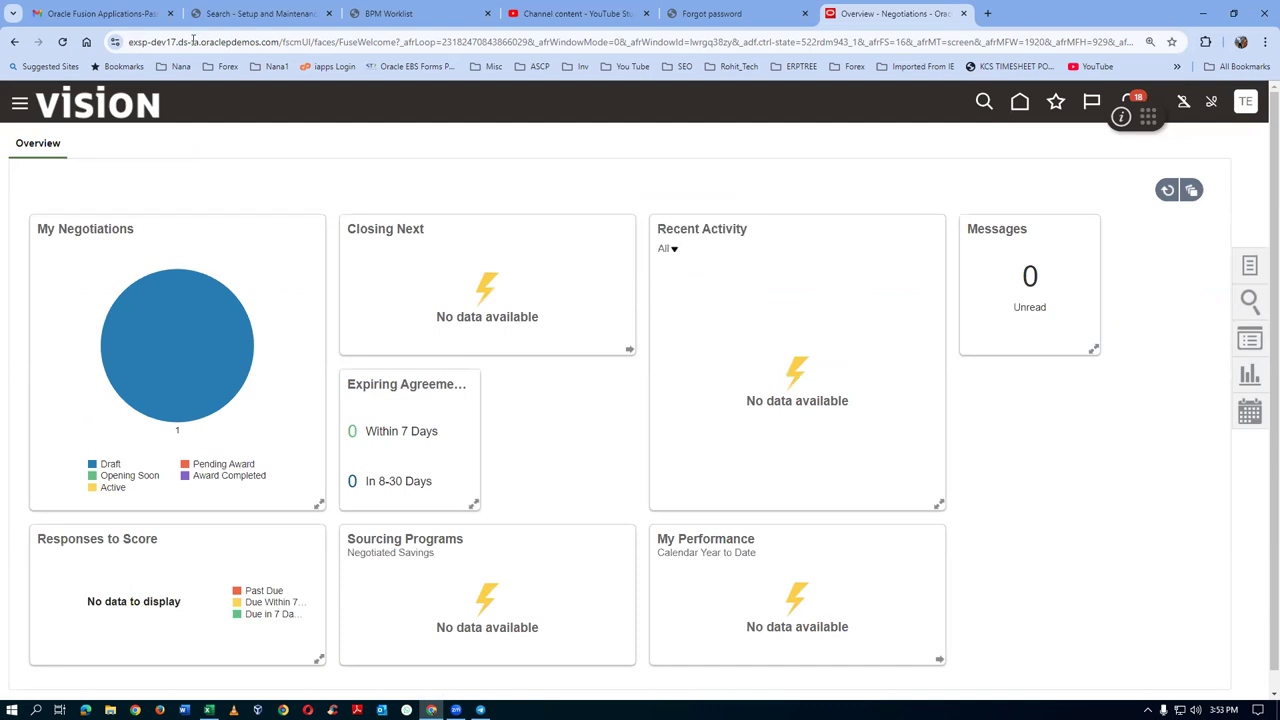
pyautogui.click(1020, 102)
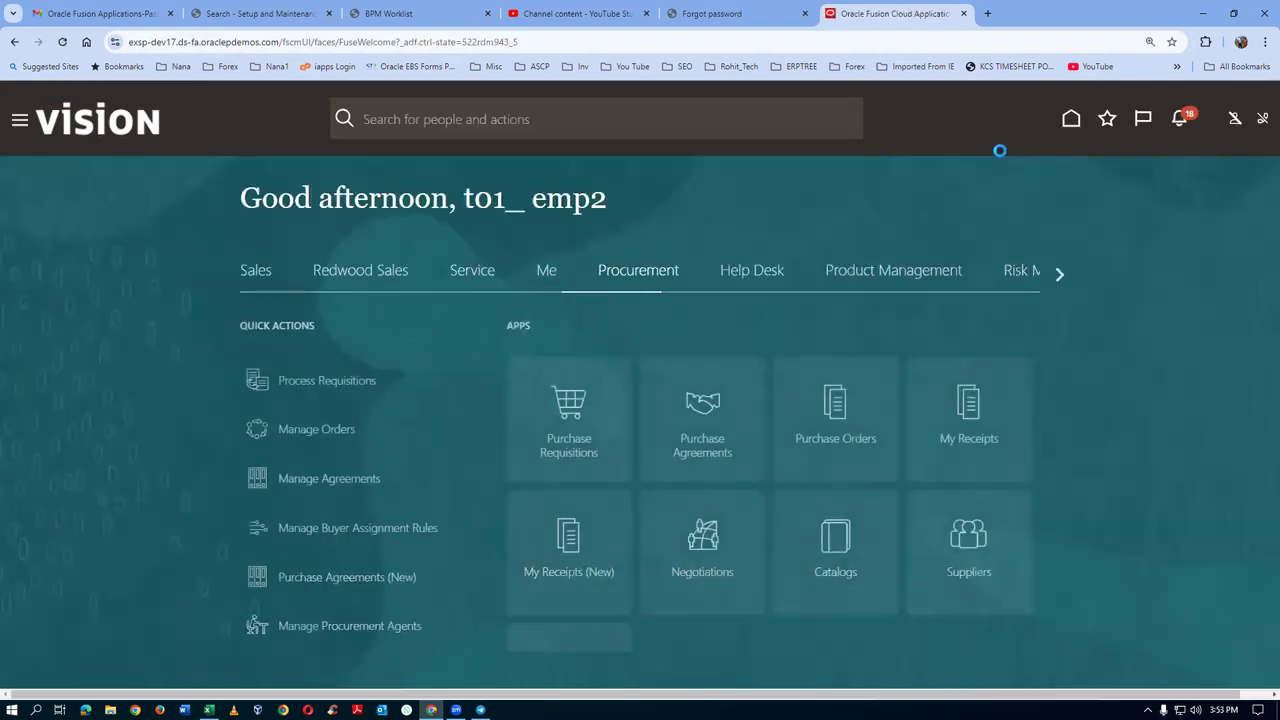
pyautogui.click(1054, 275)
pyautogui.click(1054, 275)
pyautogui.click(1053, 279)
pyautogui.click(1053, 280)
pyautogui.click(1053, 281)
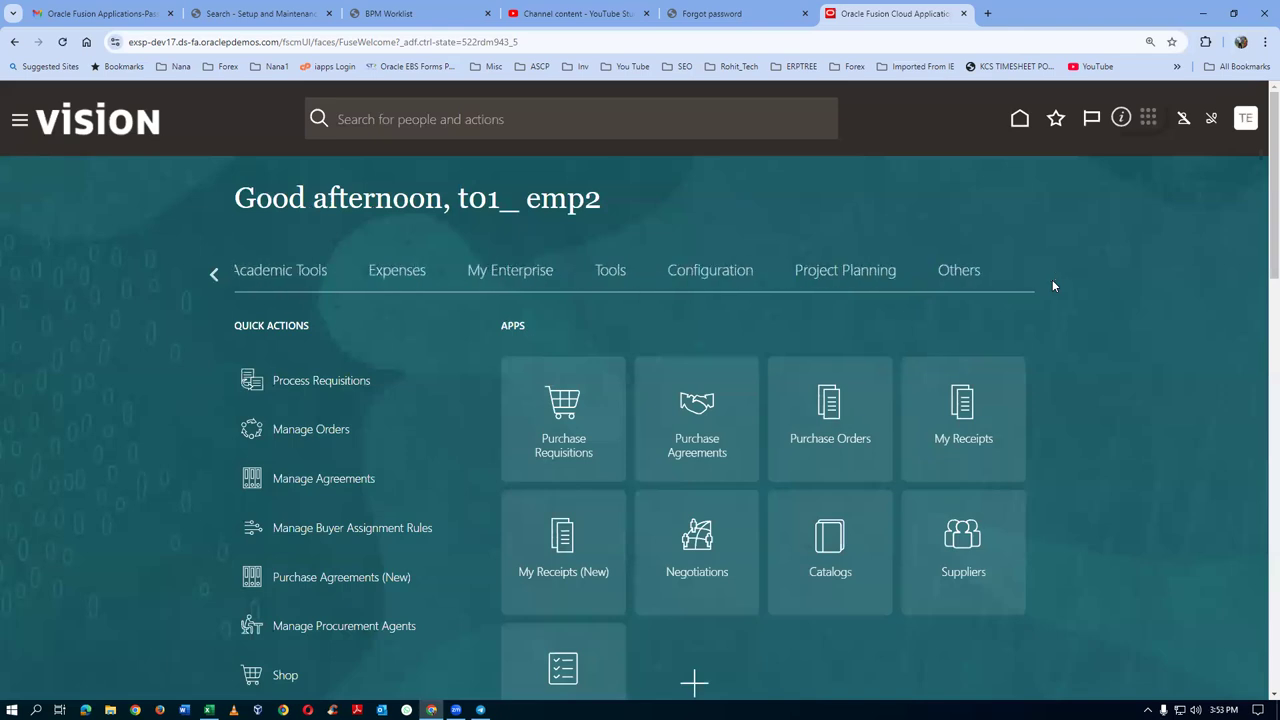
pyautogui.click(600, 278)
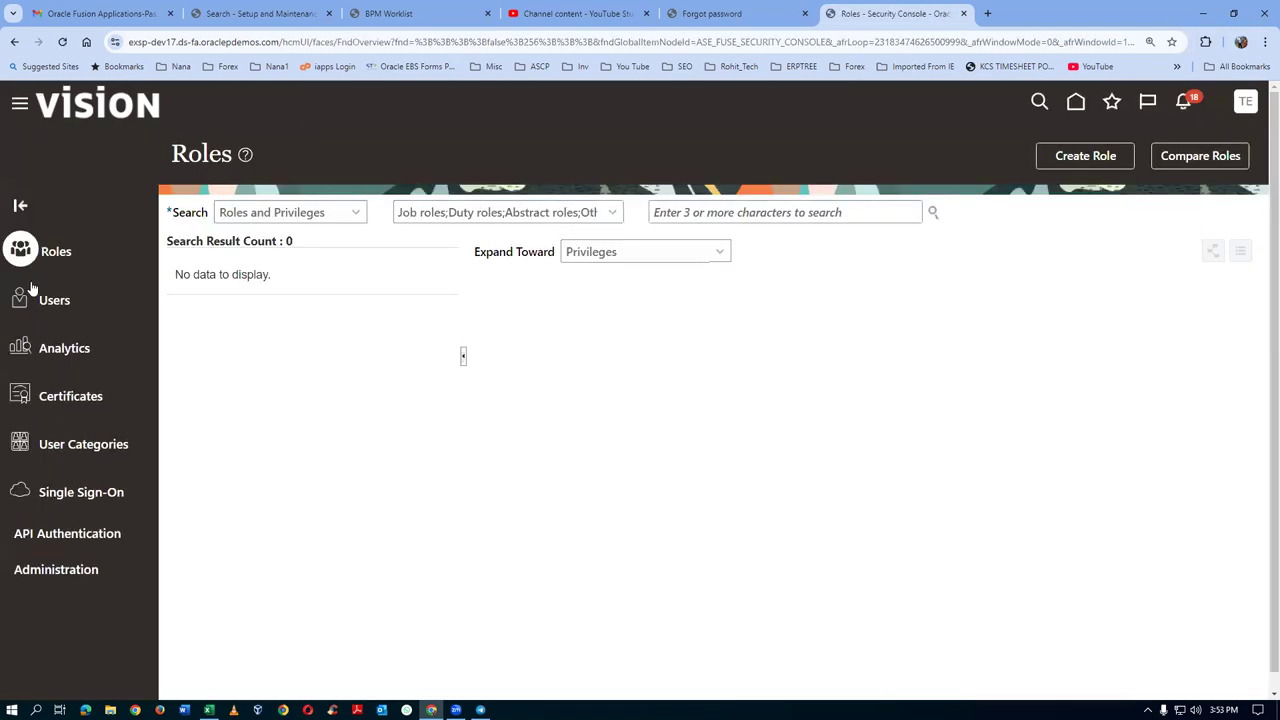
# Search users by the approver's first name and open their User Account Details
pyautogui.click(53, 302)
pyautogui.click(692, 212)
pyautogui.write('roth, cal')
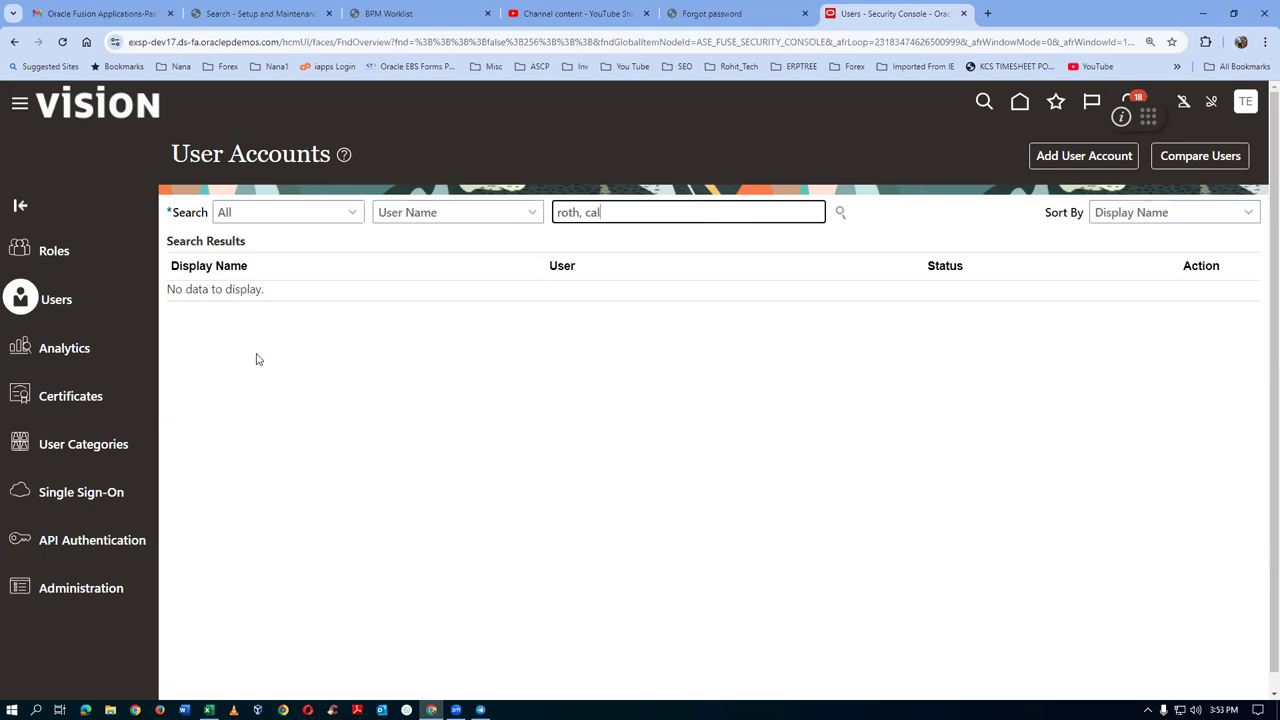
pyautogui.moveTo(614, 218); pyautogui.dragTo(348, 256)
pyautogui.write('ca')
pyautogui.hotkey('ctrl', 'a')
pyautogui.write('Ca')
pyautogui.press('Return')
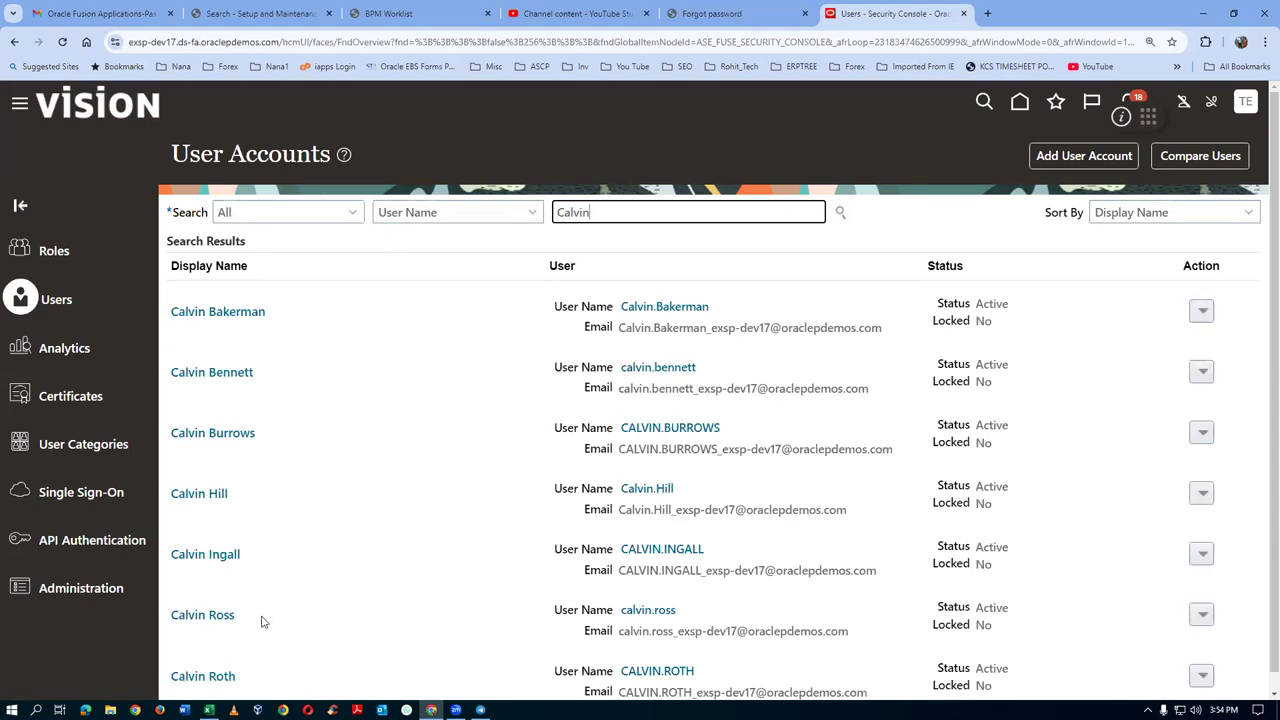
pyautogui.scroll(-1, 265, 622)
pyautogui.click(212, 660)
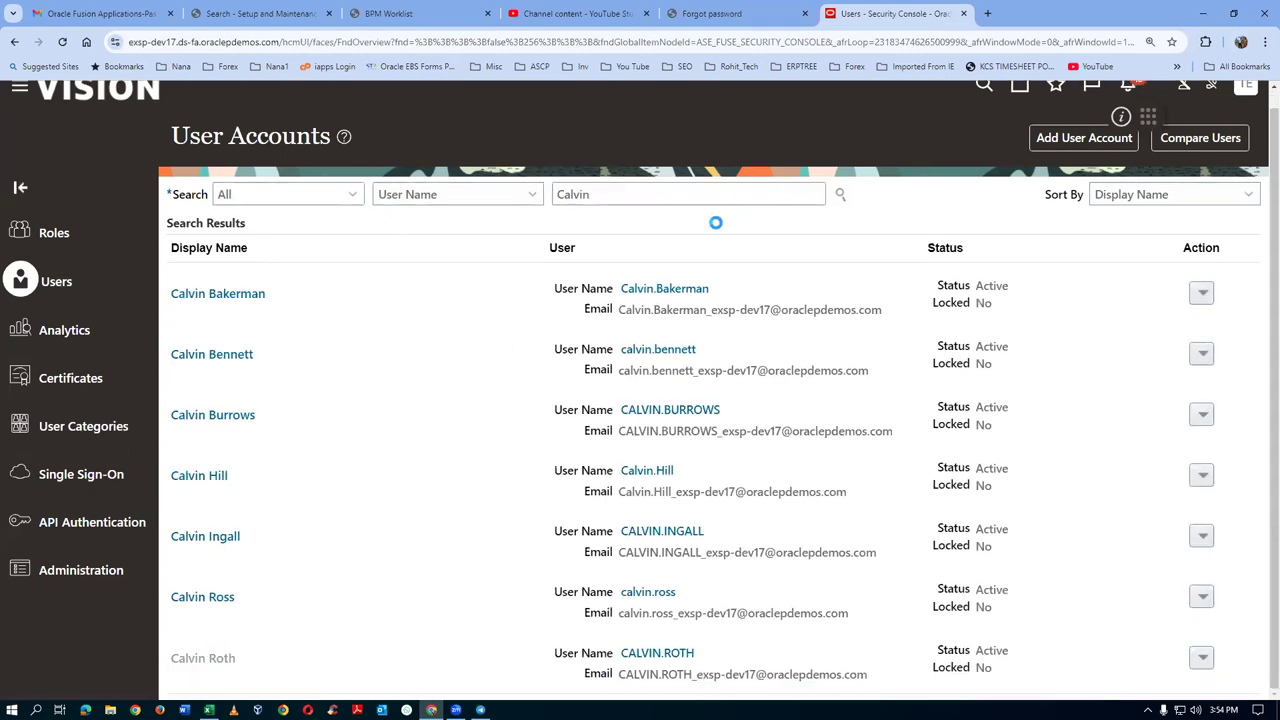
pyautogui.click(970, 155)
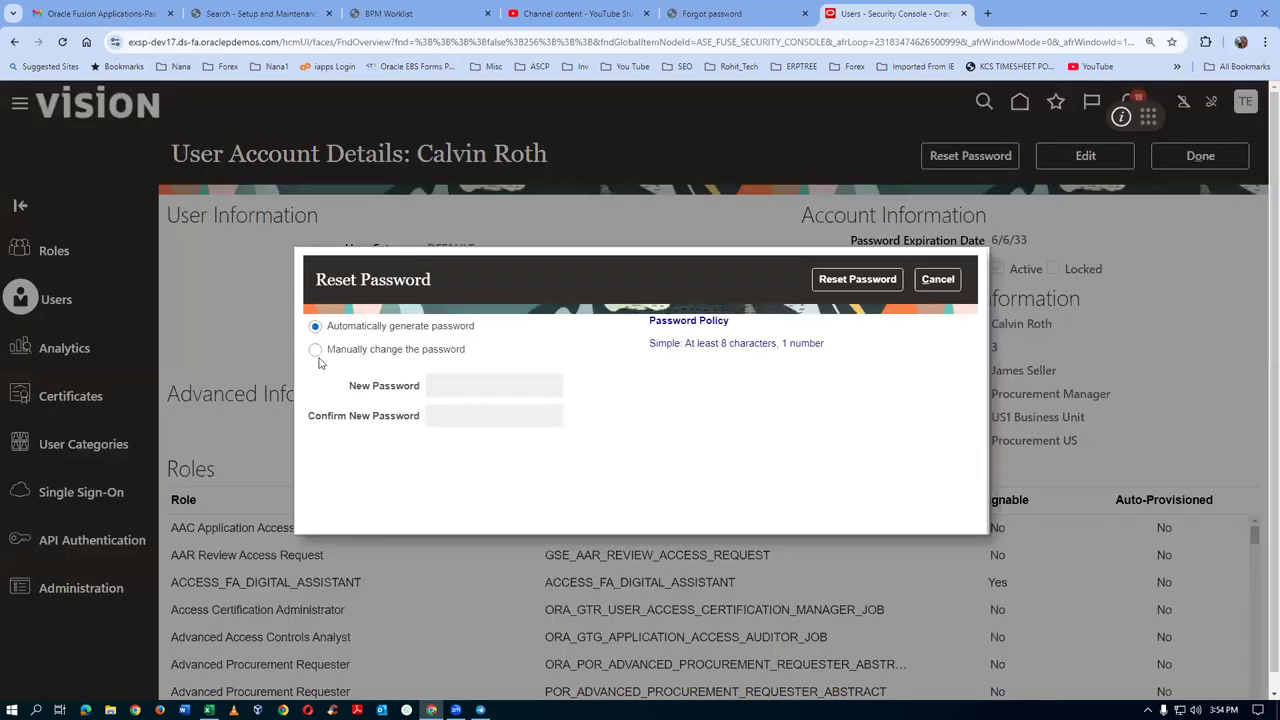
# Manually reset the approver's password, entering and confirming the new password
pyautogui.click(315, 349)
pyautogui.click(500, 389)
pyautogui.write('W')
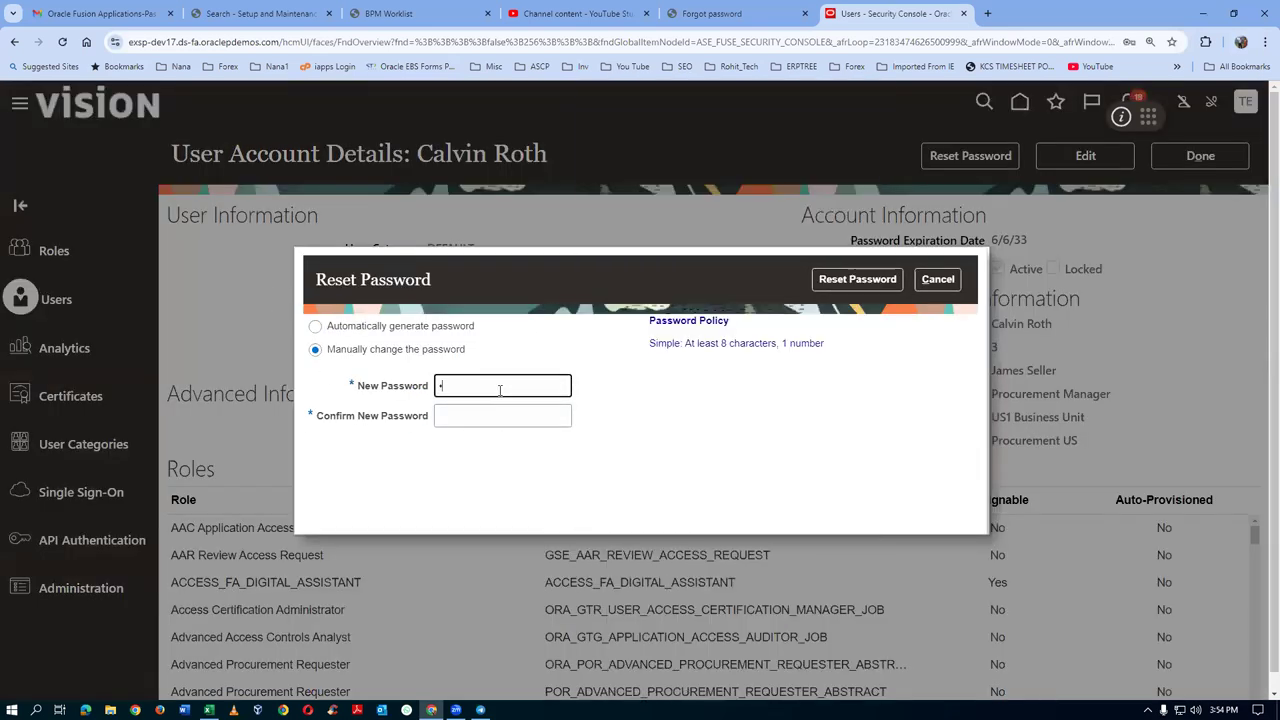
pyautogui.write('elcome123')
pyautogui.press('Tab')
pyautogui.write('We')
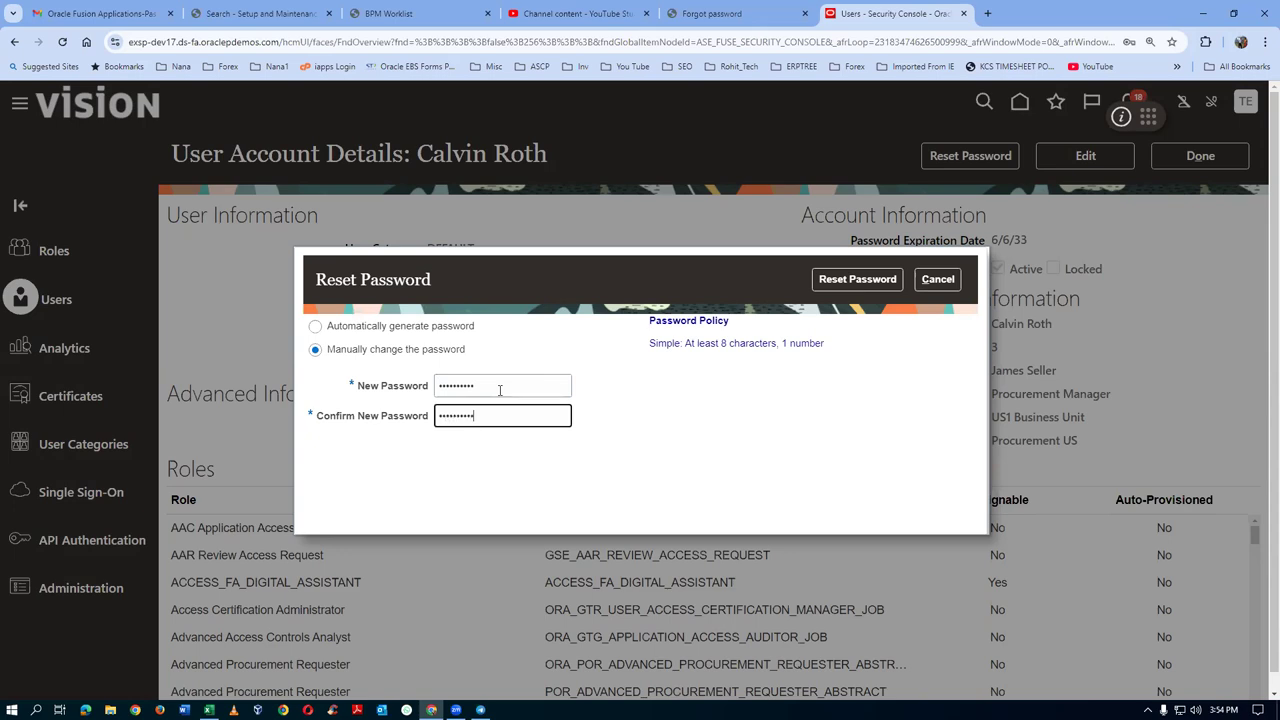
pyautogui.click(852, 282)
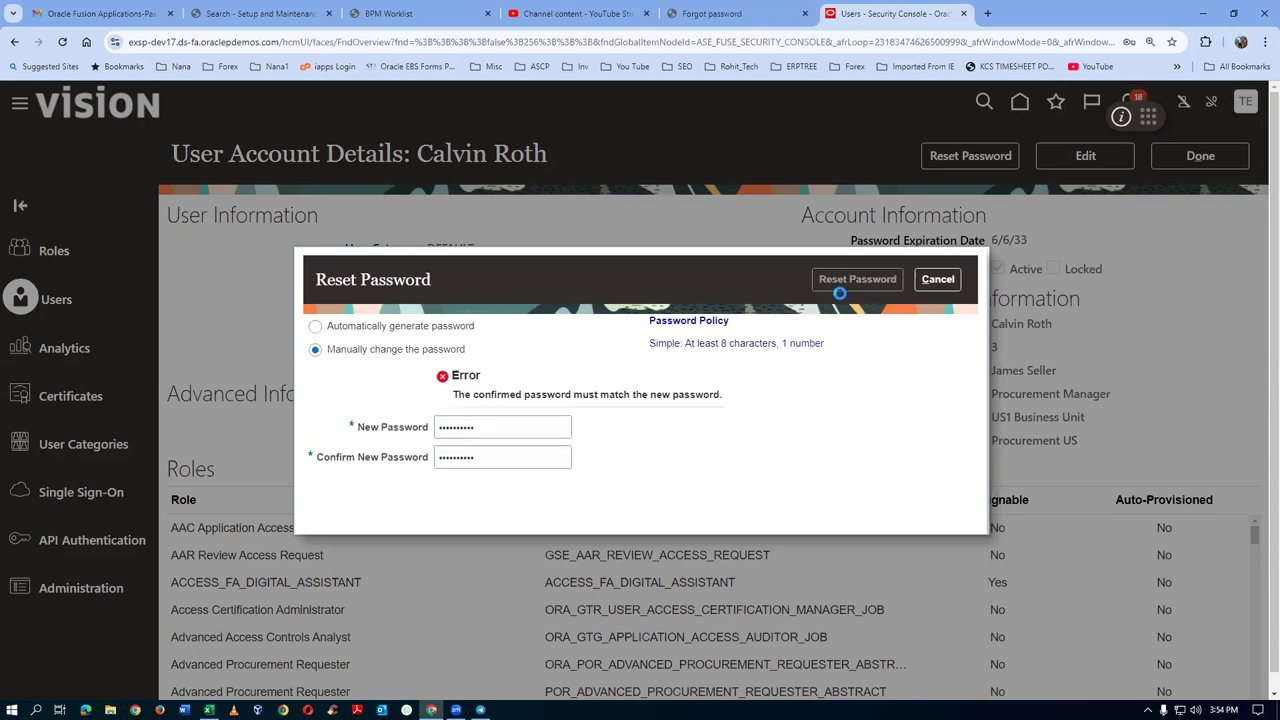
pyautogui.moveTo(516, 432); pyautogui.dragTo(290, 444)
pyautogui.write('Welcome123')
pyautogui.press('Tab')
pyautogui.write('Welcome123')
pyautogui.press('Tab')
pyautogui.click(876, 285)
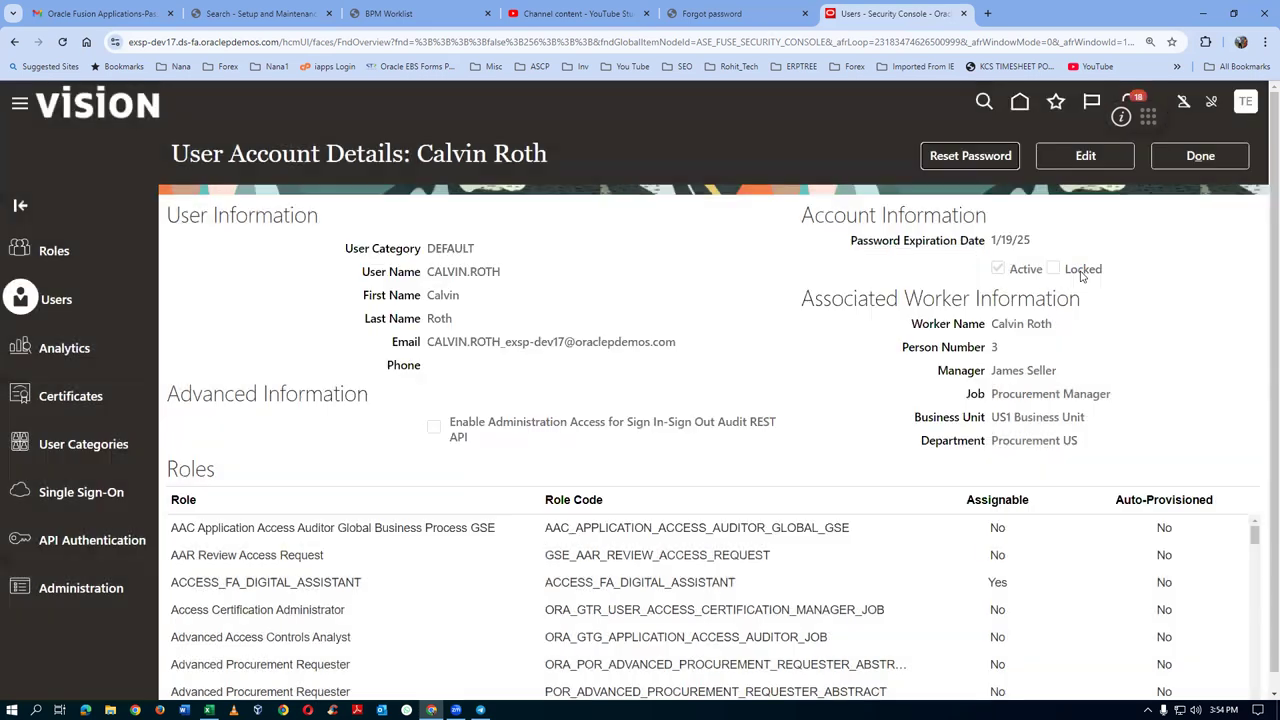
# Copy the site address from the browser and close the account details
pyautogui.click(246, 42)
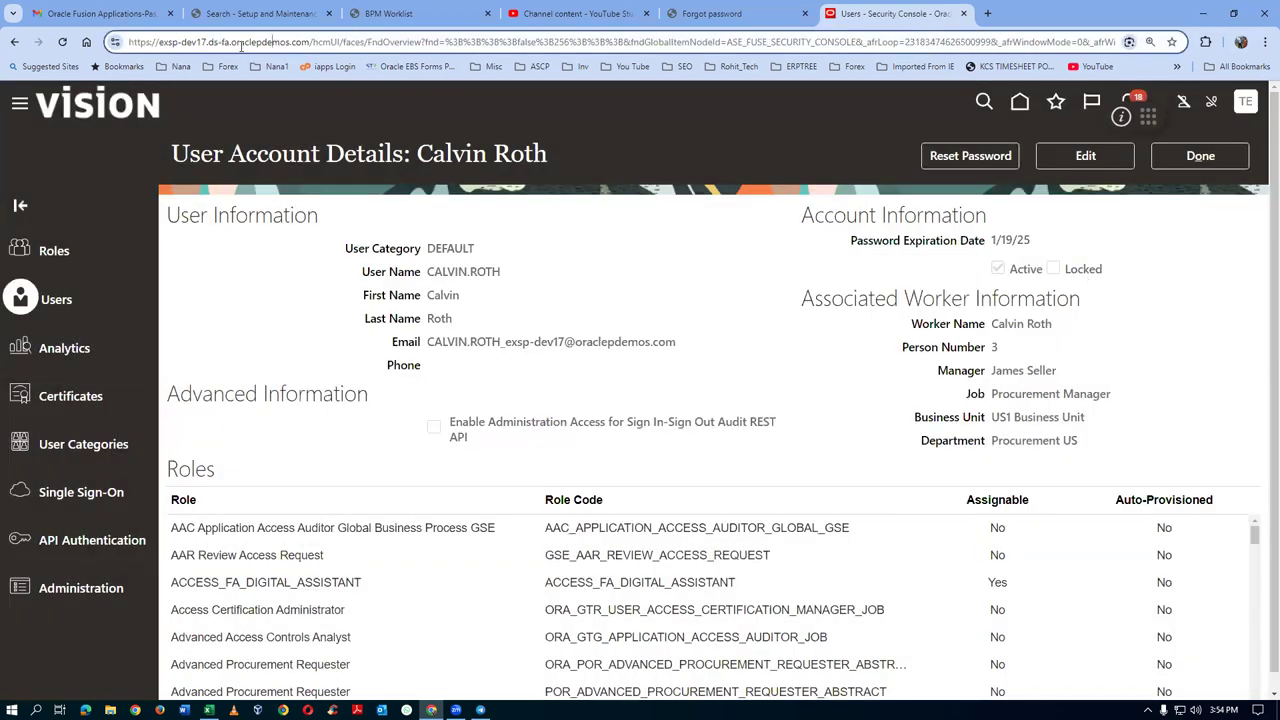
pyautogui.hotkey('shift', 'Right')
pyautogui.hotkey('shift', 'Right')
pyautogui.hotkey('shift', 'Right')
pyautogui.hotkey('shift', 'Right')
pyautogui.hotkey('shift', 'Right')
pyautogui.hotkey('shift', 'Right')
pyautogui.hotkey('shift', 'Right')
pyautogui.hotkey('shift', 'Right')
pyautogui.hotkey('shift', 'Right')
pyautogui.hotkey('shift', 'Right')
pyautogui.hotkey('shift', 'Right')
pyautogui.hotkey('shift', 'Right')
pyautogui.hotkey('shift', 'Right')
pyautogui.hotkey('shift', 'Right')
pyautogui.hotkey('shift', 'Right')
pyautogui.hotkey('shift', 'Right')
pyautogui.hotkey('shift', 'Right')
pyautogui.hotkey('shift', 'Right')
pyautogui.hotkey('shift', 'Right')
pyautogui.hotkey('shift', 'Right')
pyautogui.hotkey('ctrl', 'c')
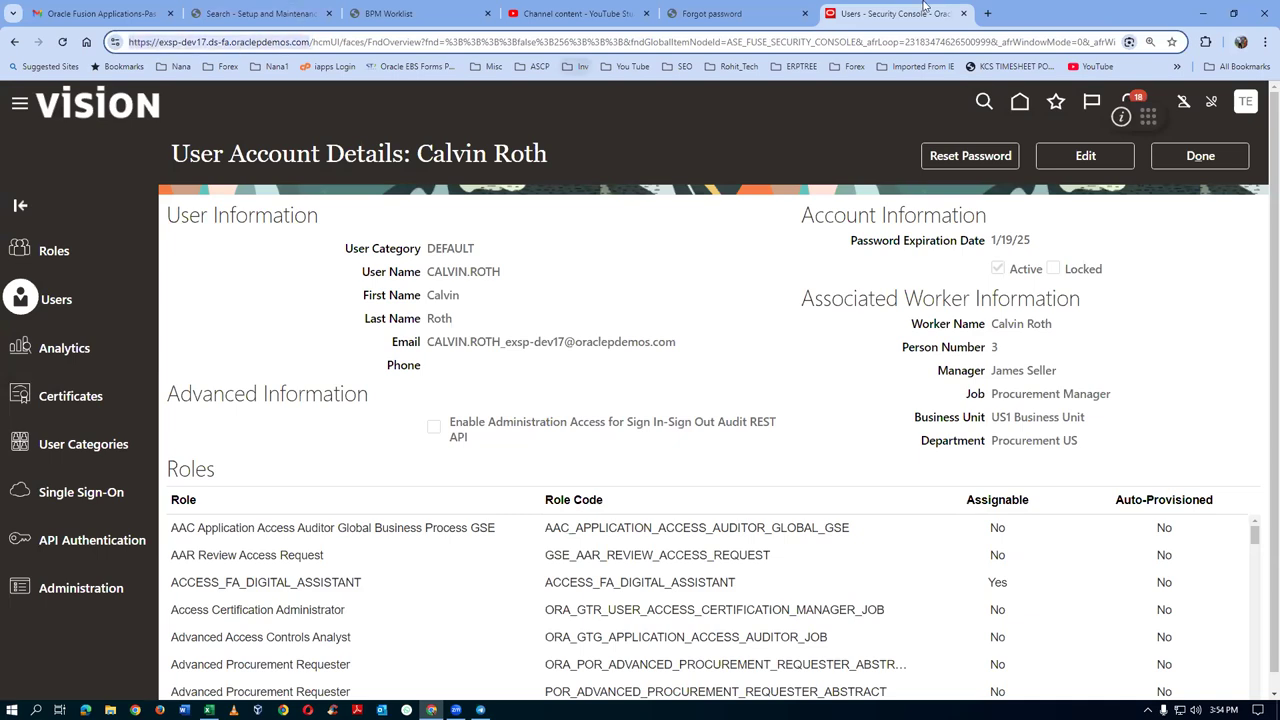
pyautogui.click(1158, 156)
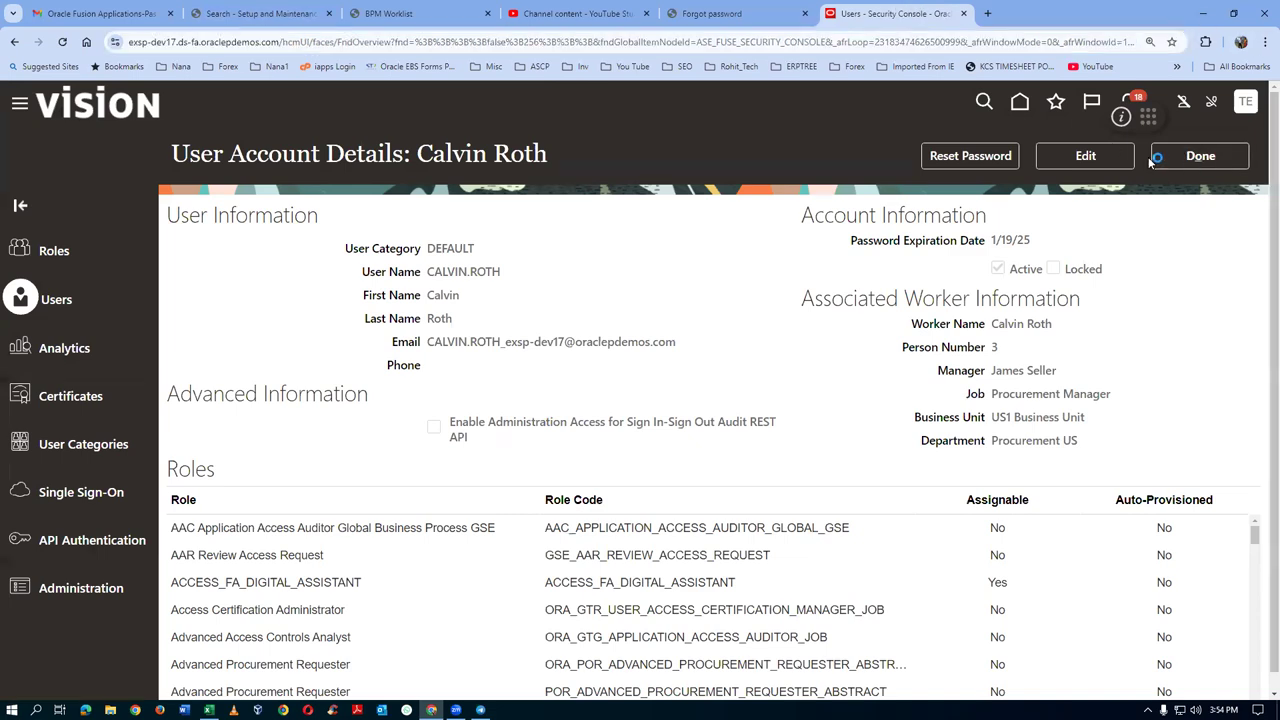
# Go home, open Procurement > Negotiations, and show the negotiations task list
pyautogui.click(1020, 102)
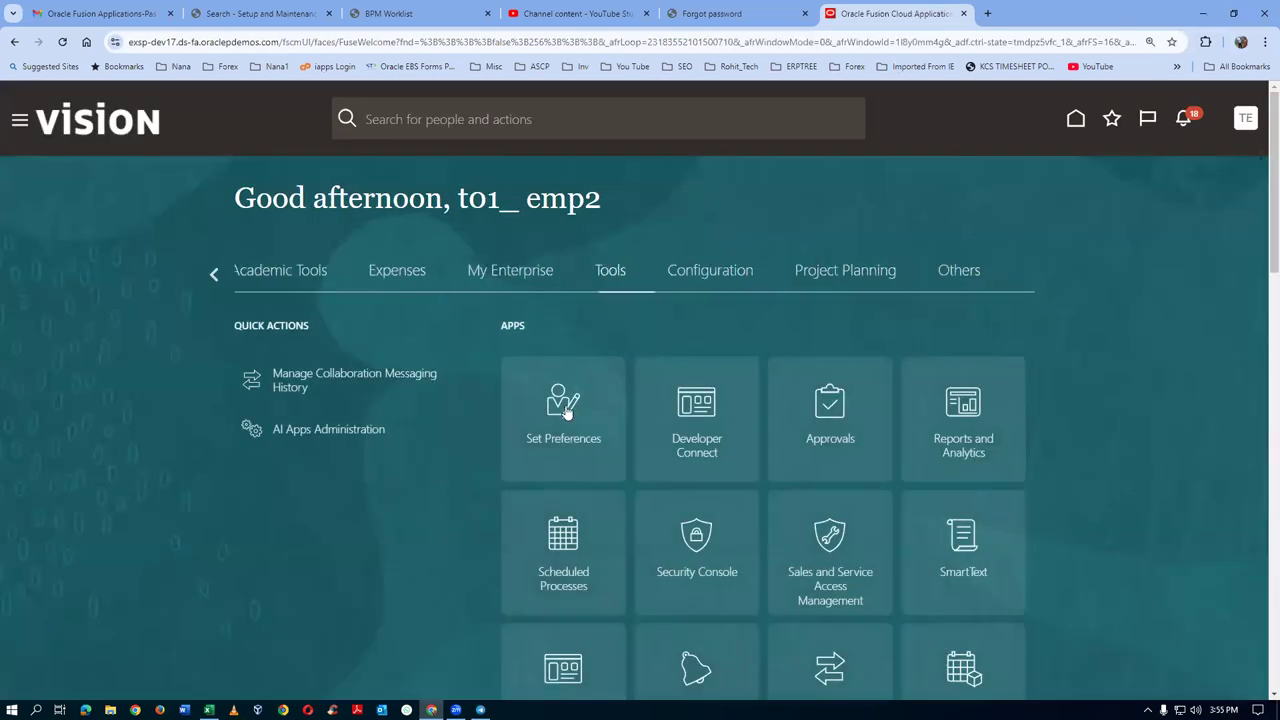
pyautogui.click(215, 275)
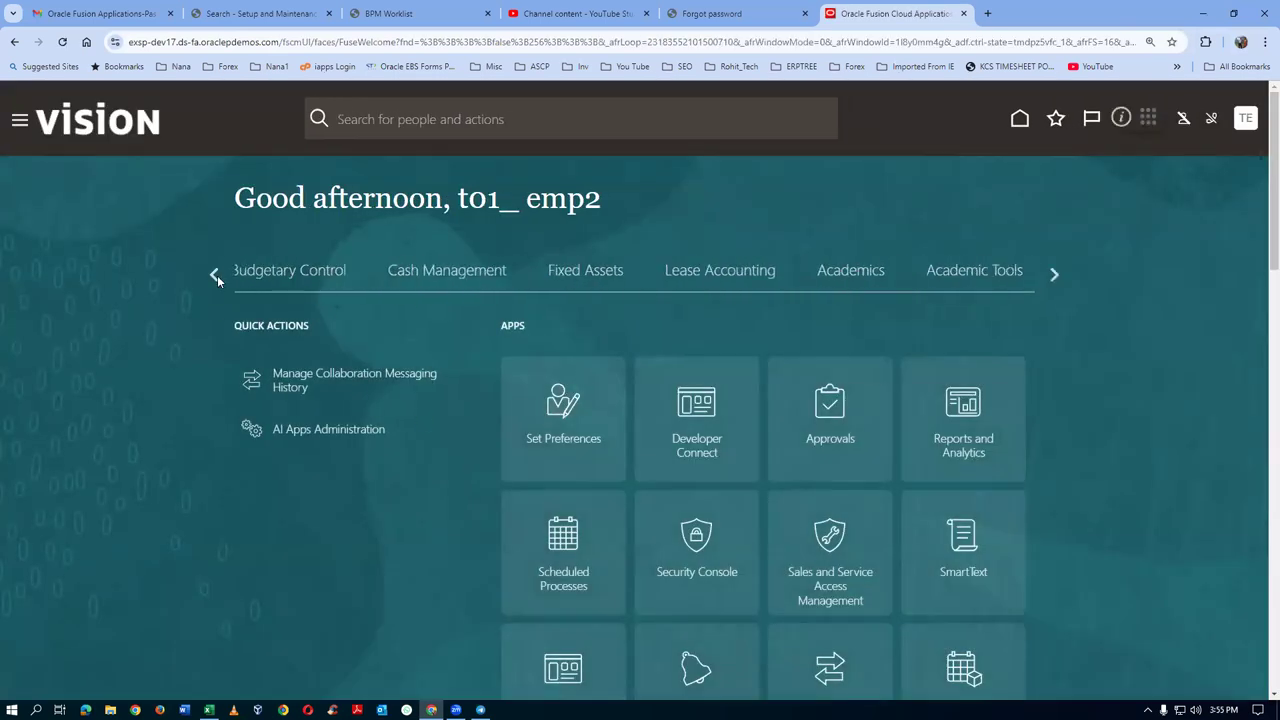
pyautogui.click(215, 275)
pyautogui.click(215, 275)
pyautogui.click(215, 275)
pyautogui.click(215, 275)
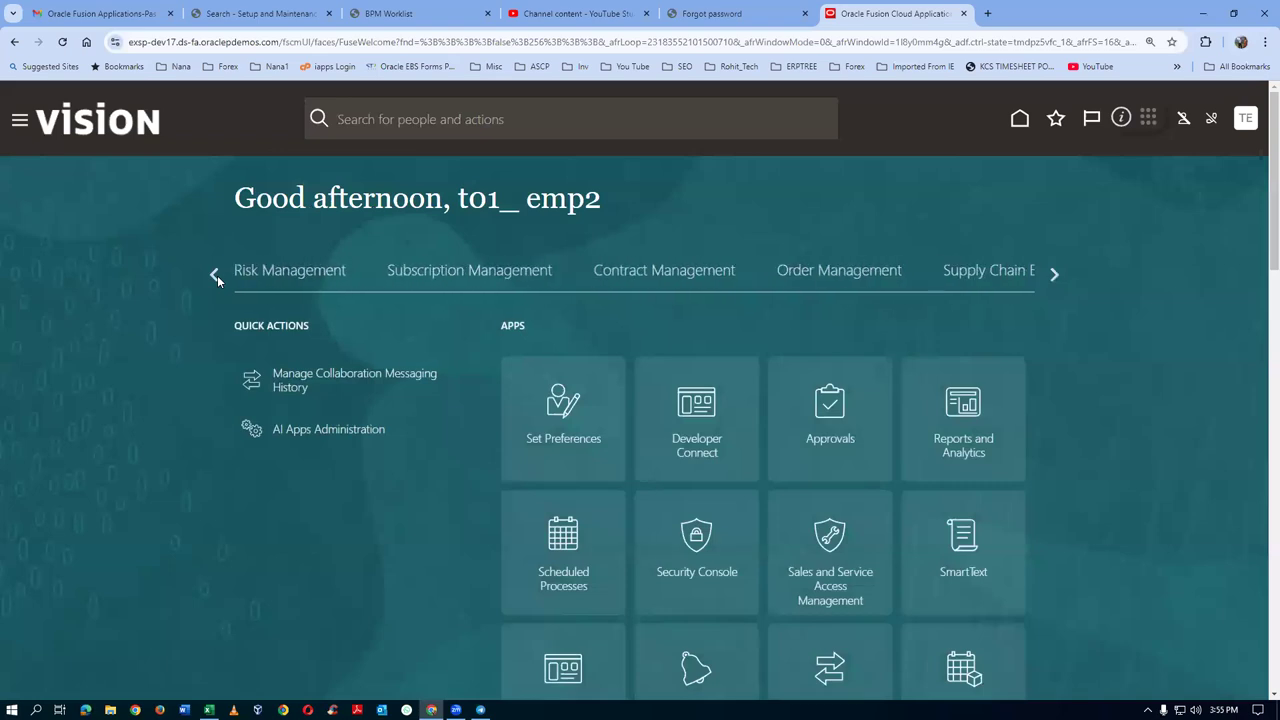
pyautogui.click(217, 275)
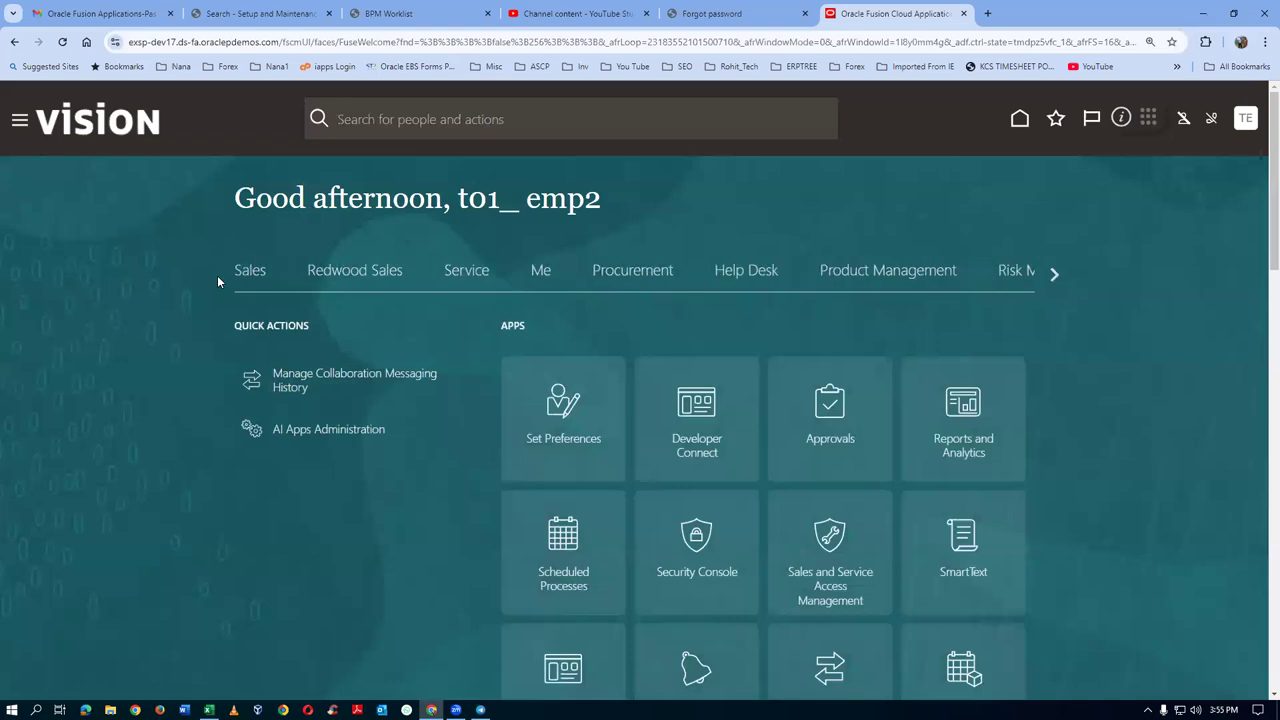
pyautogui.click(626, 272)
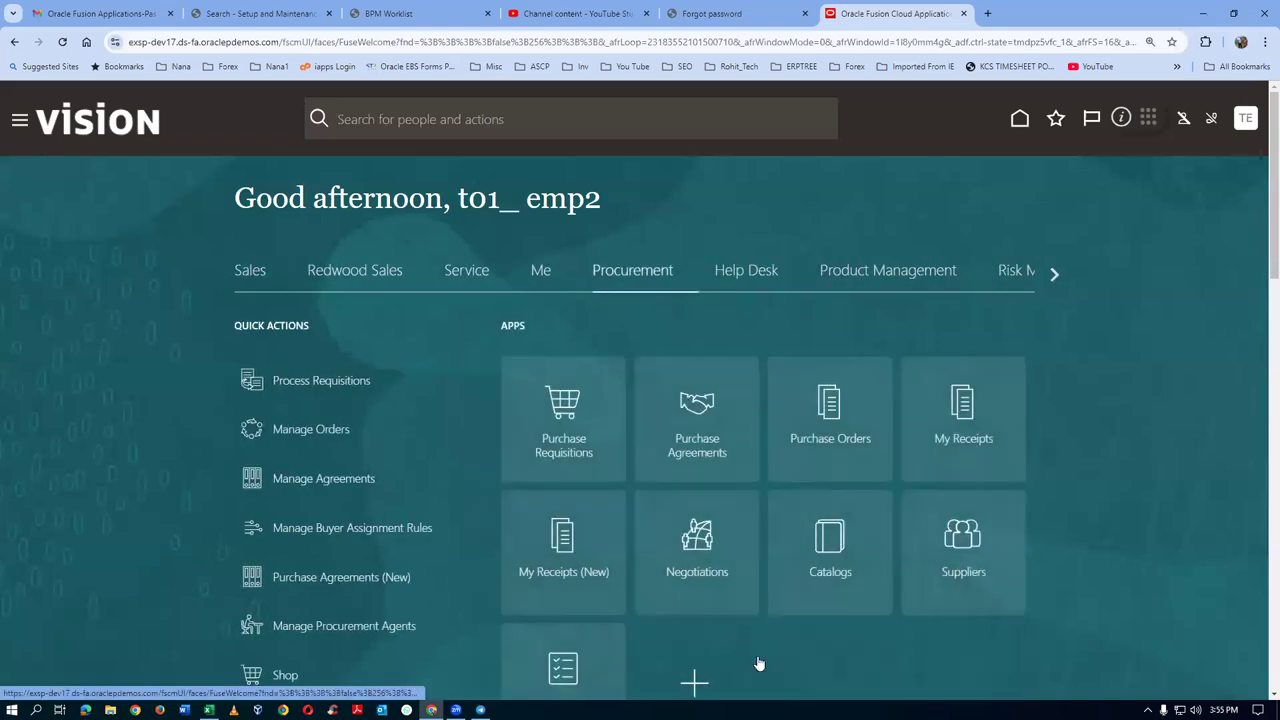
pyautogui.click(713, 570)
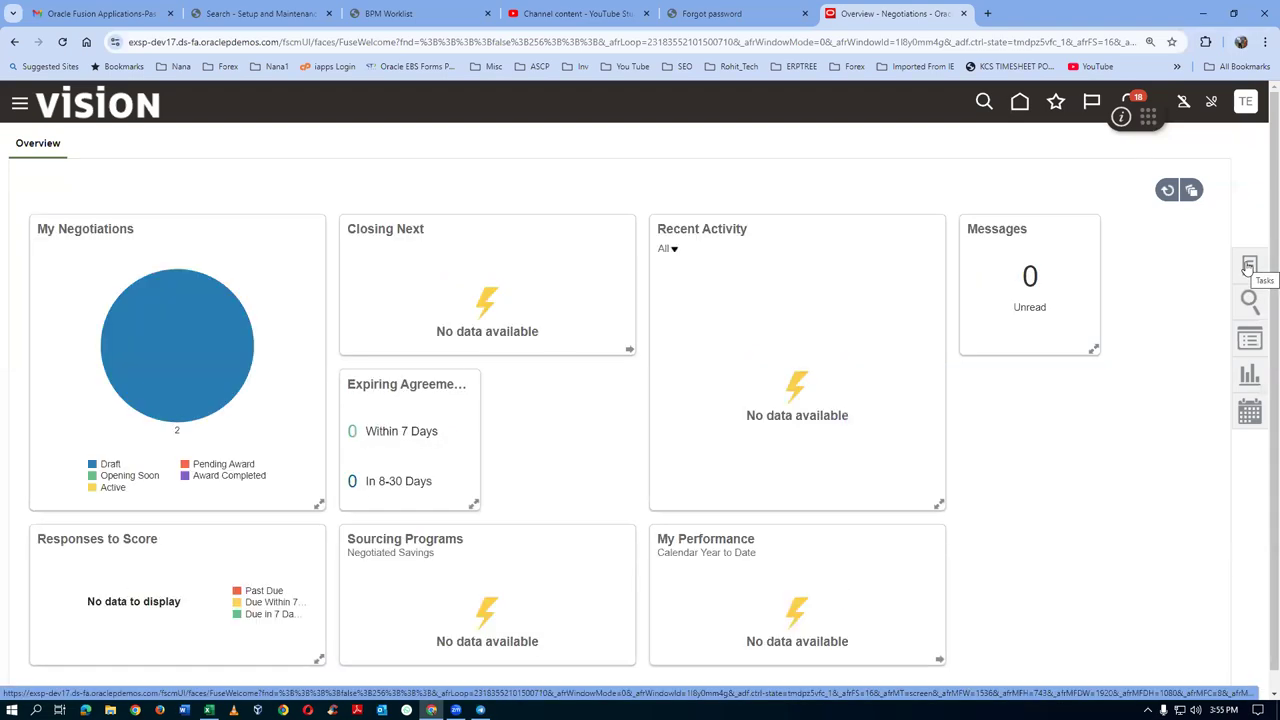
pyautogui.click(1249, 266)
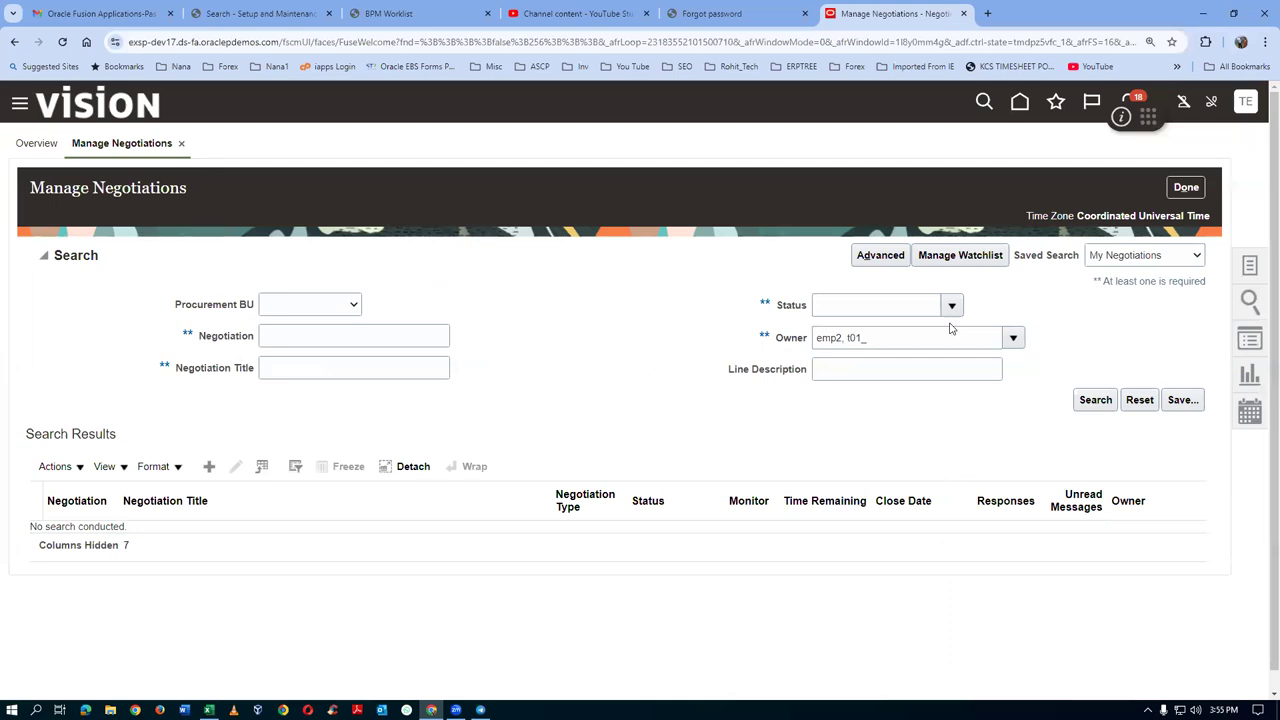
# Search my negotiations to confirm 31796 shows Approval in process, then launch a new Edge window
pyautogui.click(1095, 400)
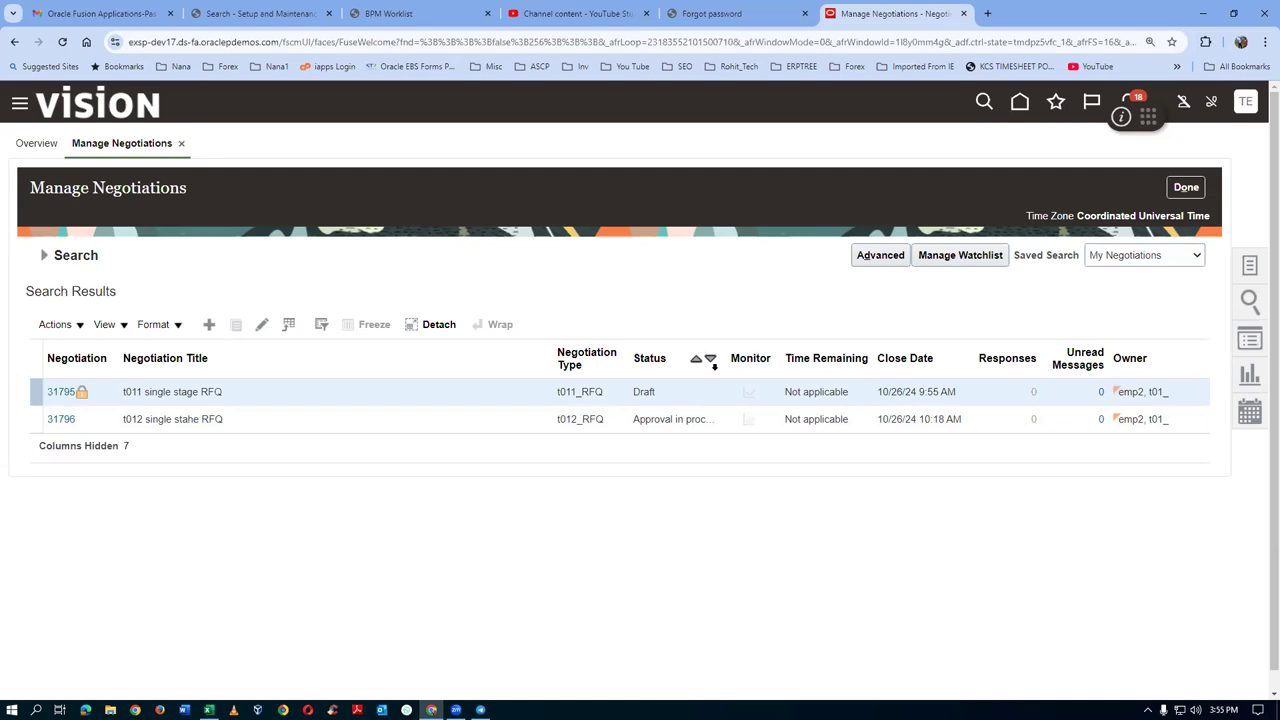
pyautogui.click(706, 362)
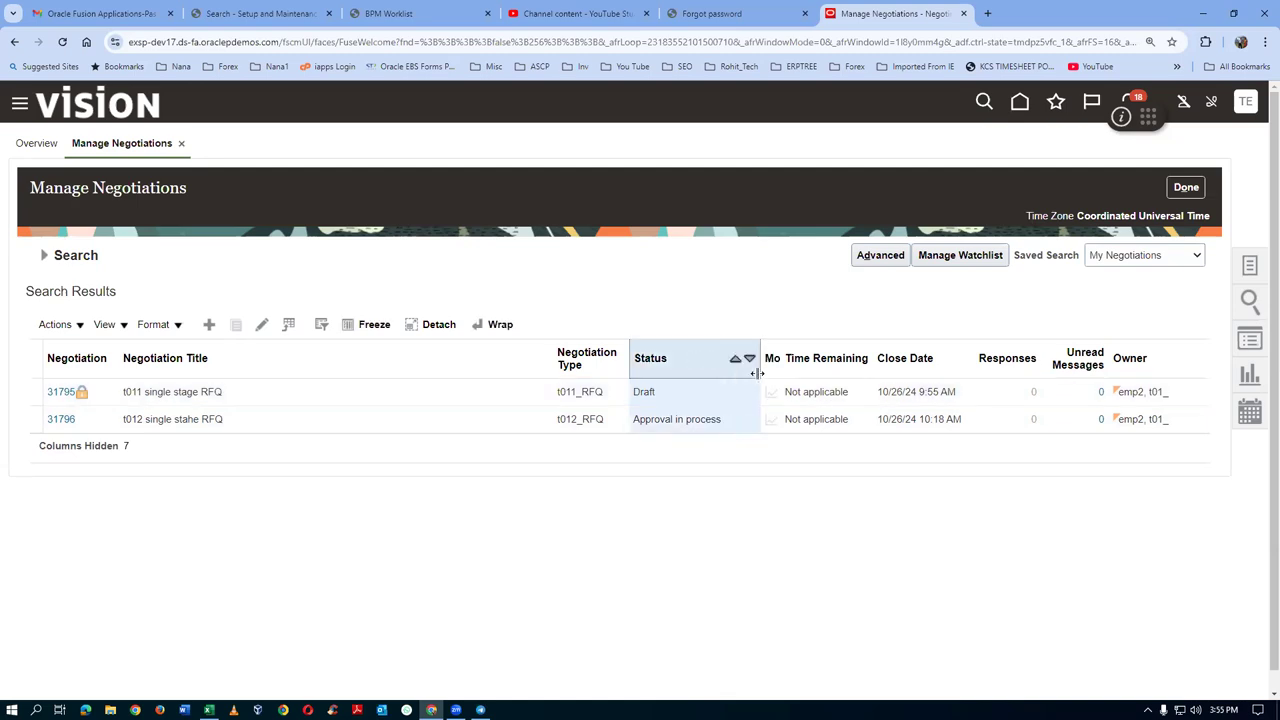
pyautogui.click(461, 426)
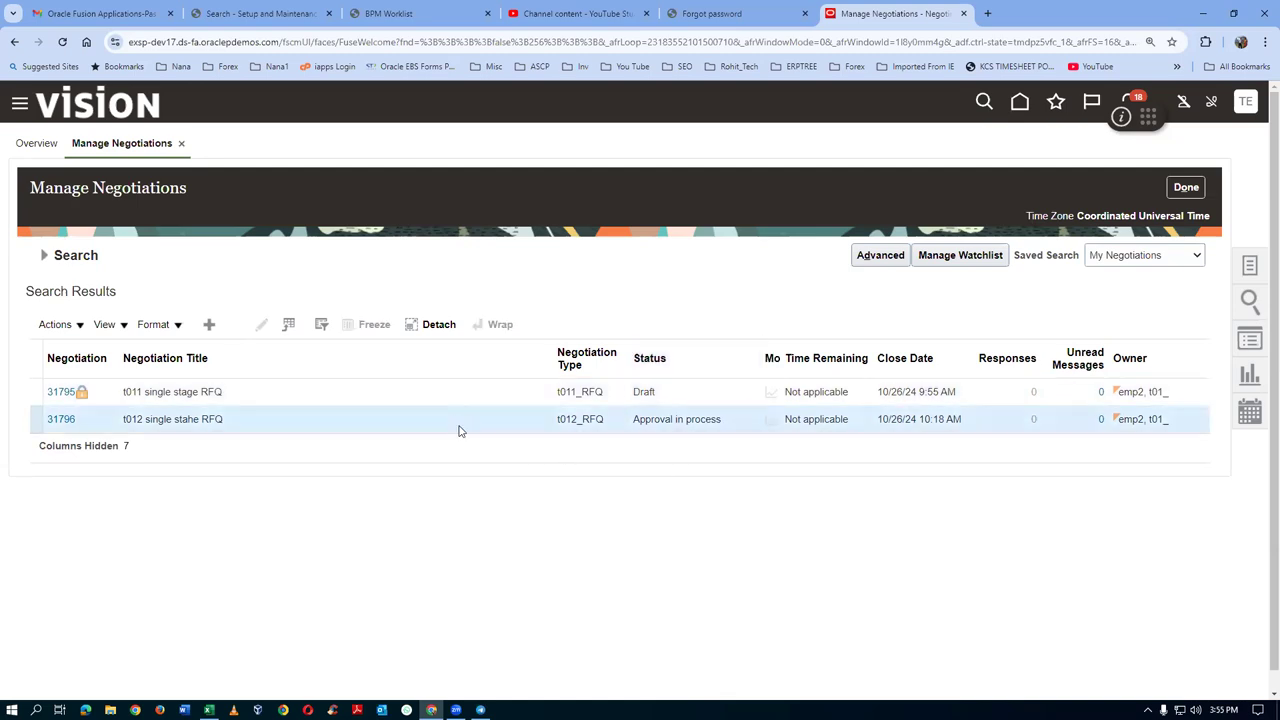
pyautogui.click(86, 710)
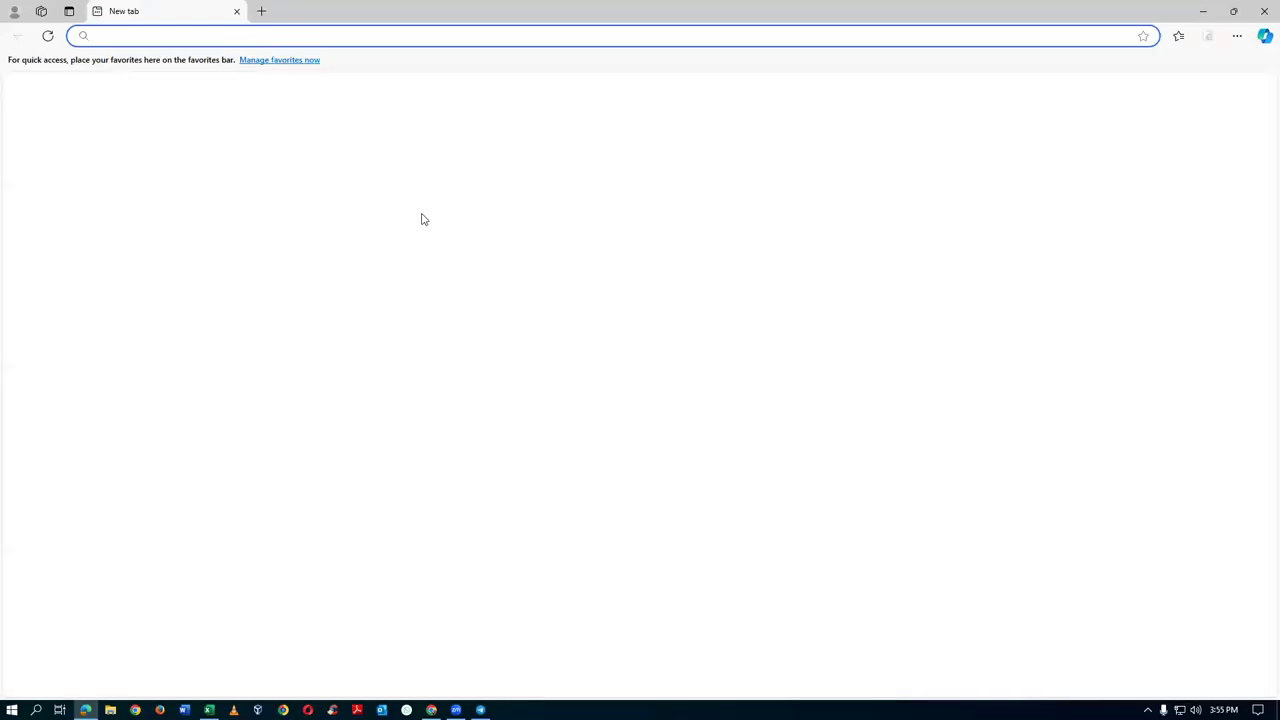
# Load the copied Fusion address in Edge, sign in with the approver's saved account, and dismiss notifications
pyautogui.hotkey('ctrl', 'v')
pyautogui.press('Return')
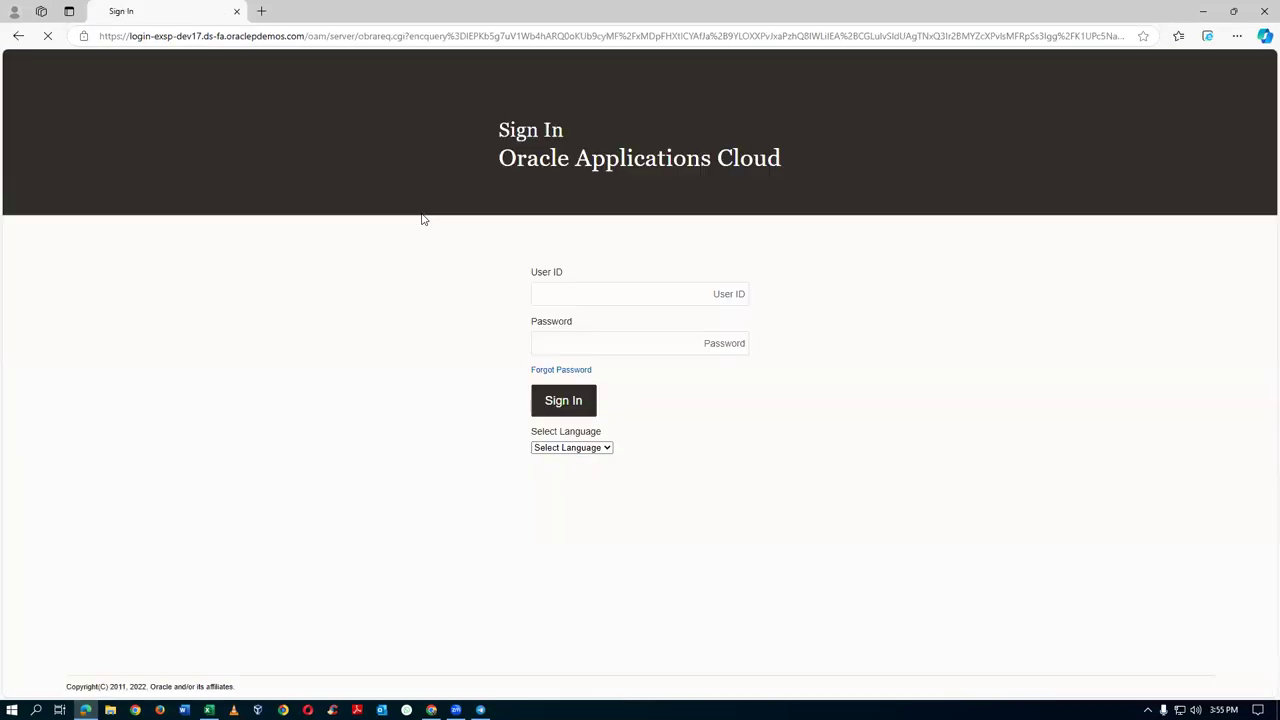
pyautogui.doubleClick(624, 294)
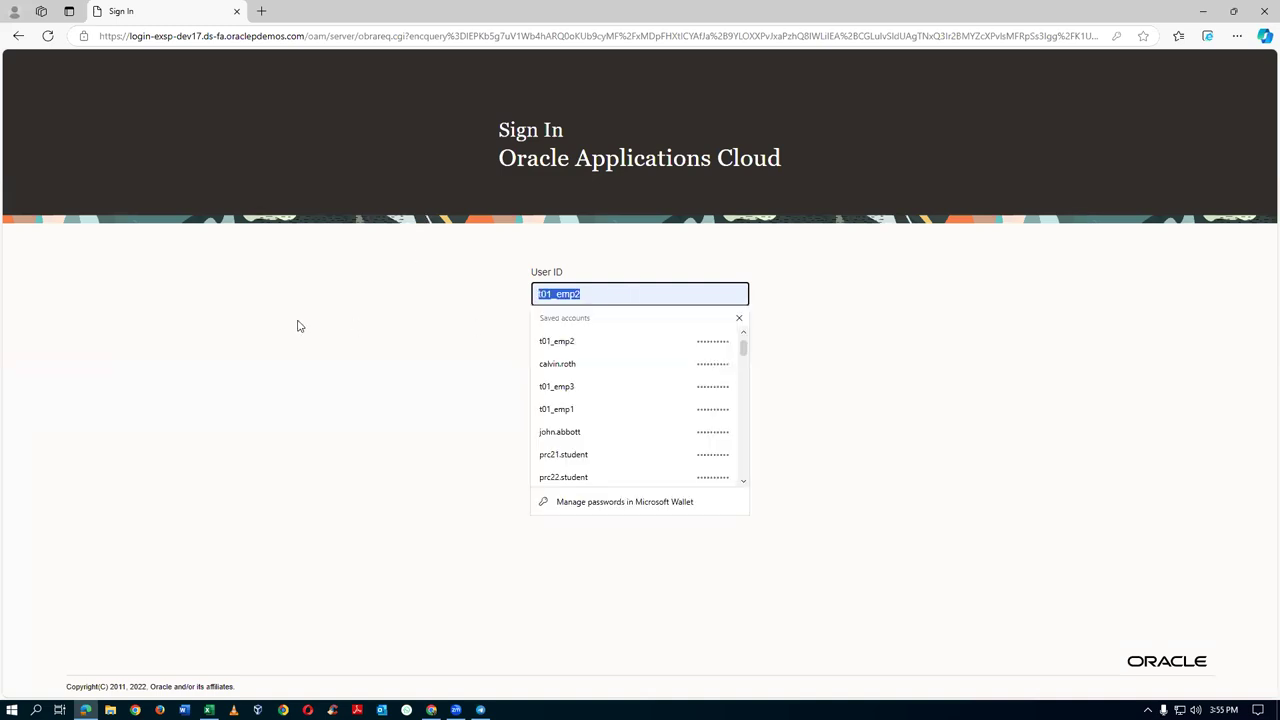
pyautogui.write('ca')
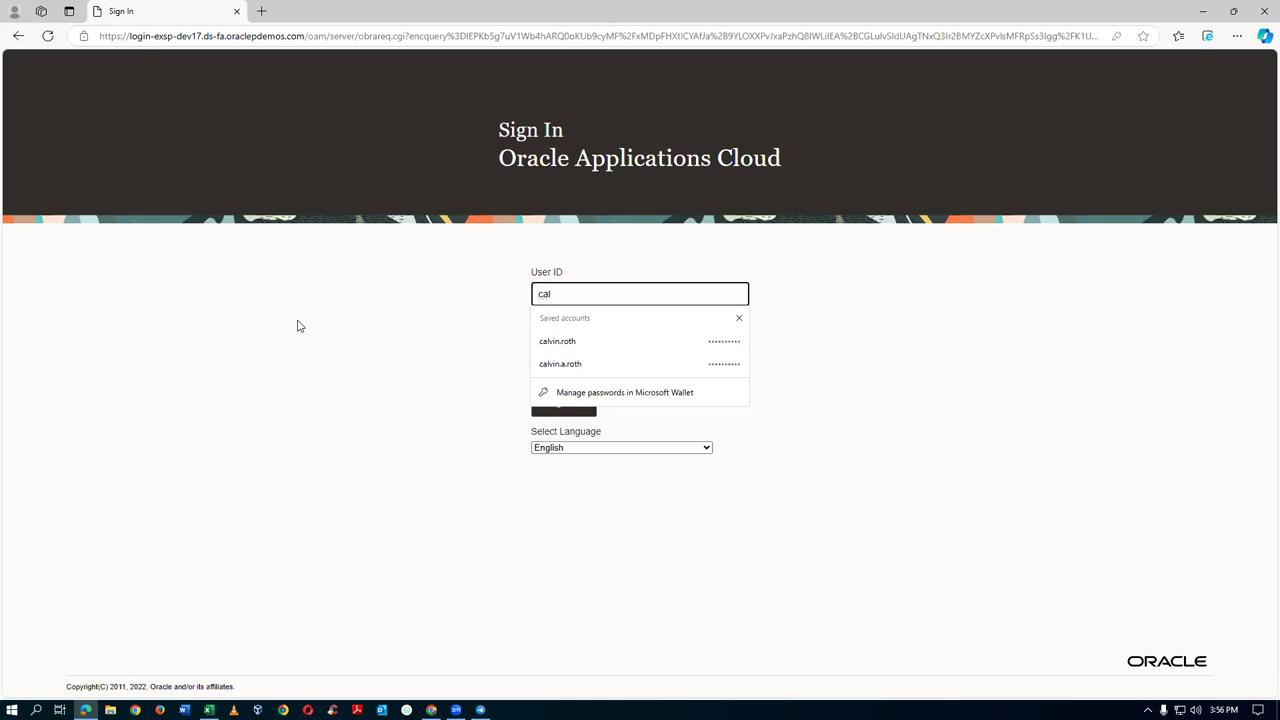
pyautogui.write('l')
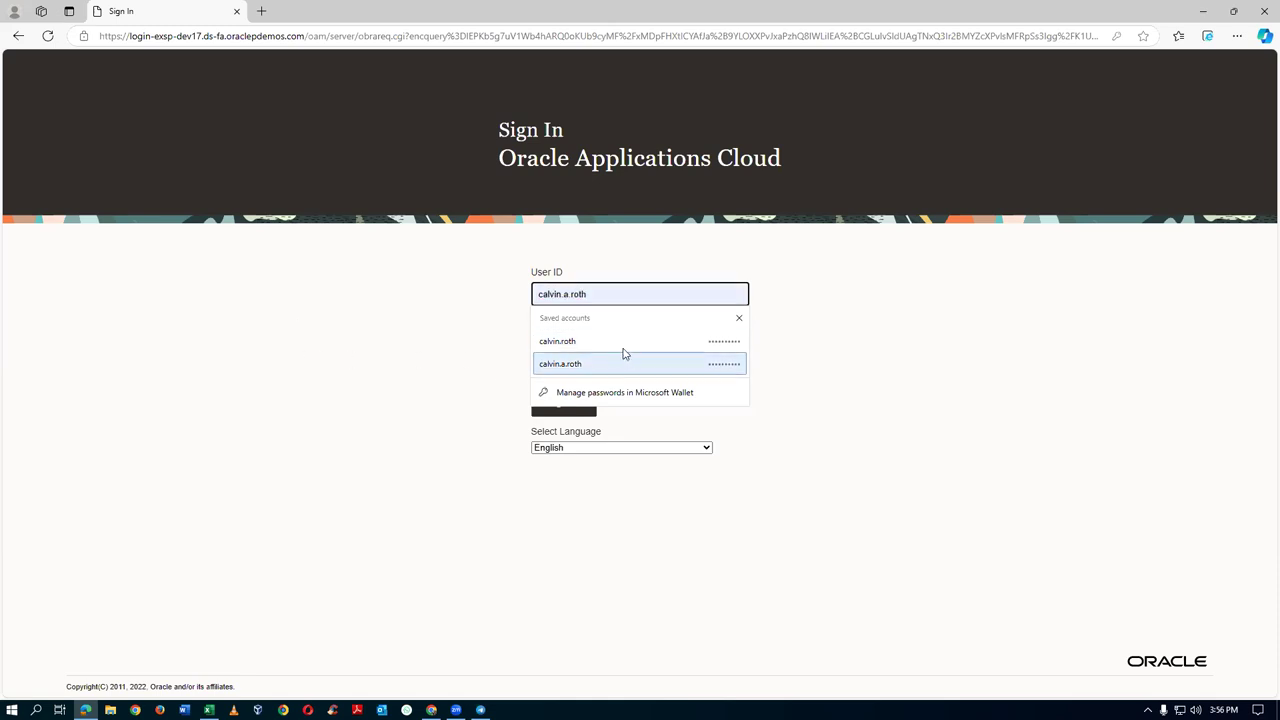
pyautogui.click(630, 341)
pyautogui.click(562, 401)
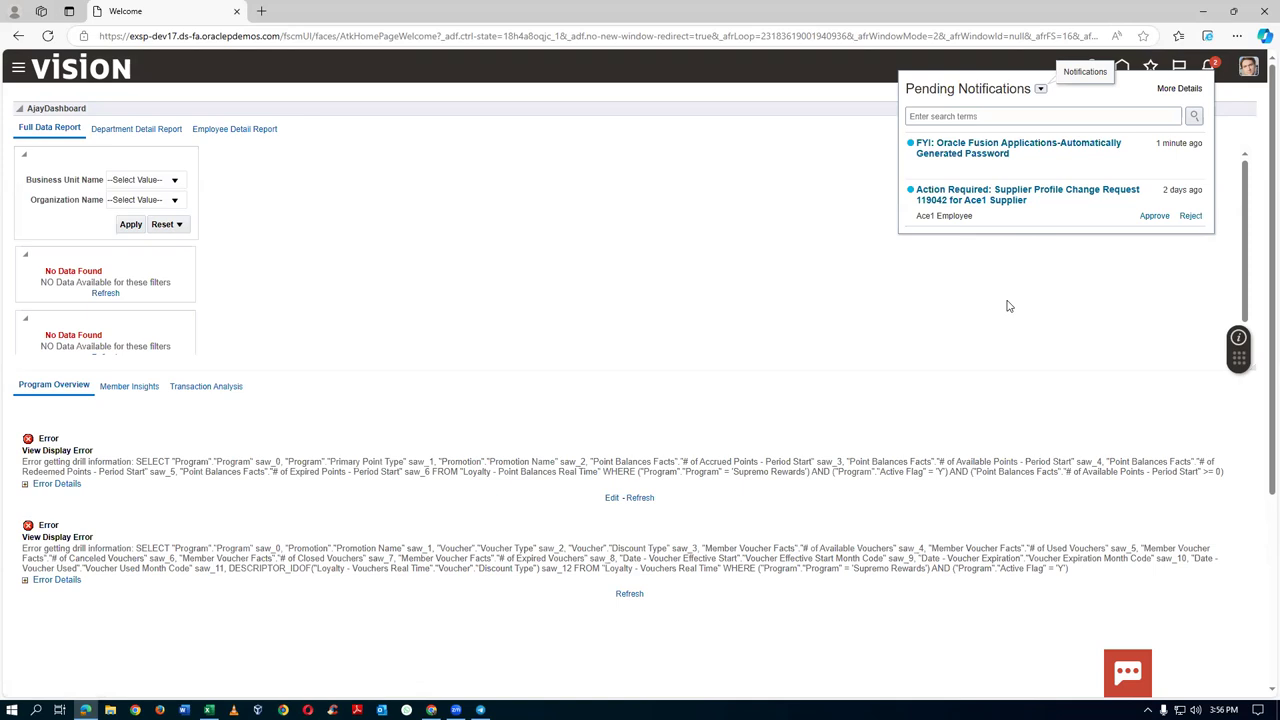
pyautogui.click(1008, 306)
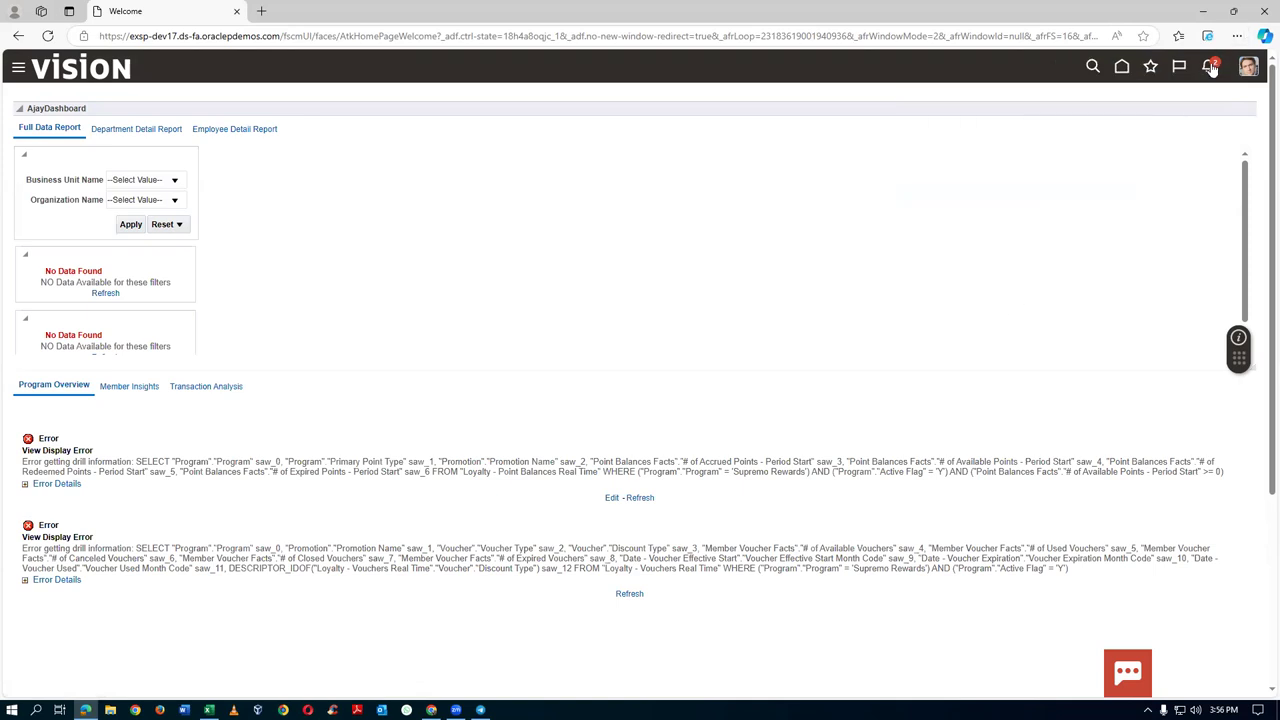
# Open the Approvals worklist via Navigator > Tools and show the notifications list with t012_RFQ 31796
pyautogui.click(1212, 68)
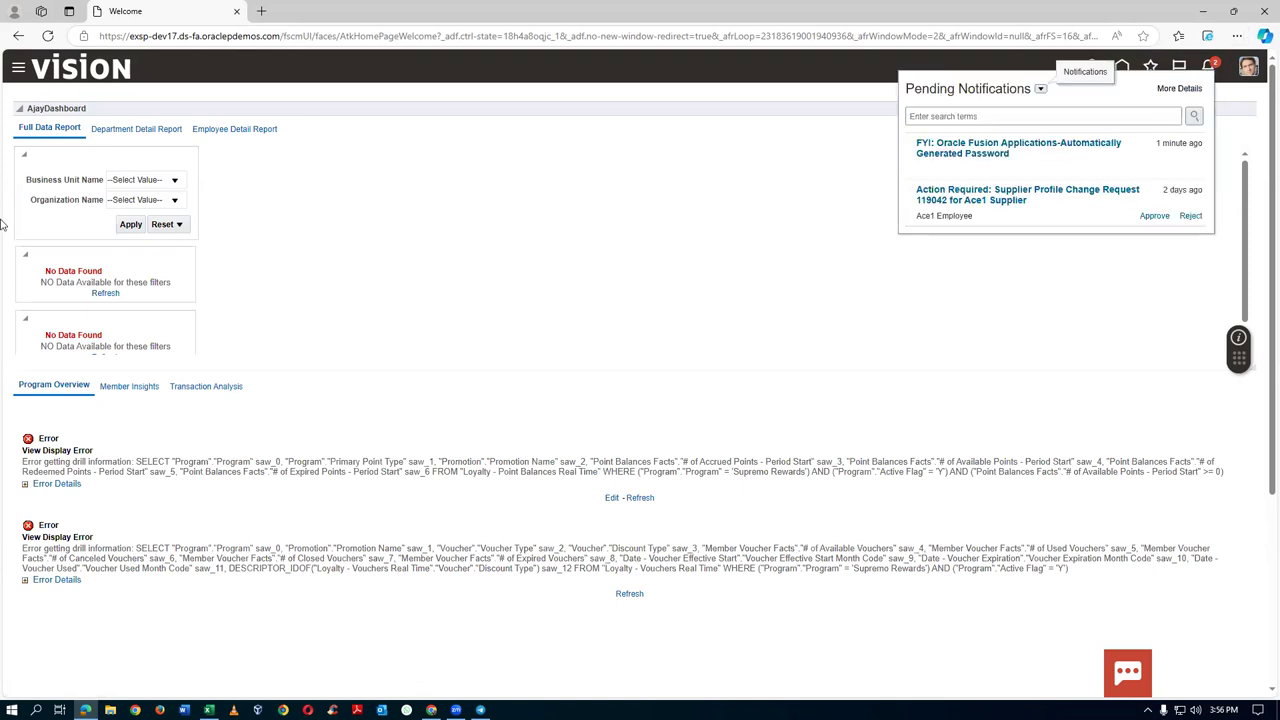
pyautogui.click(18, 70)
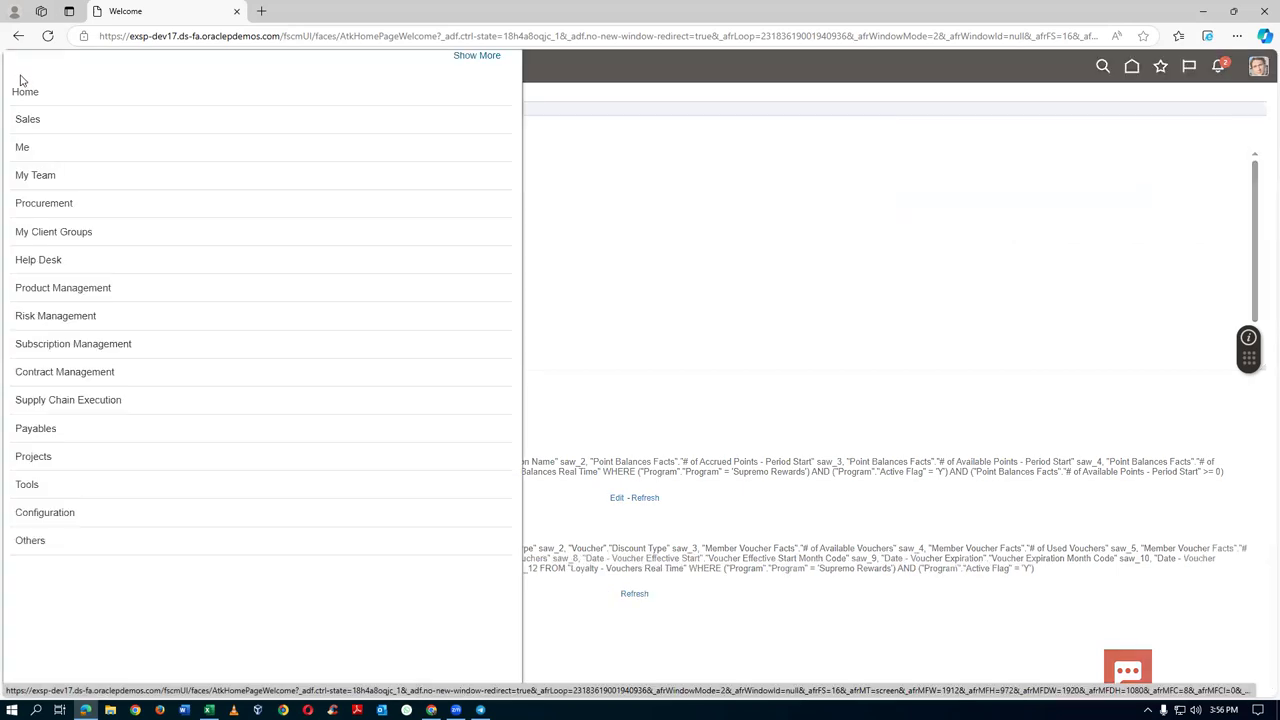
pyautogui.click(120, 484)
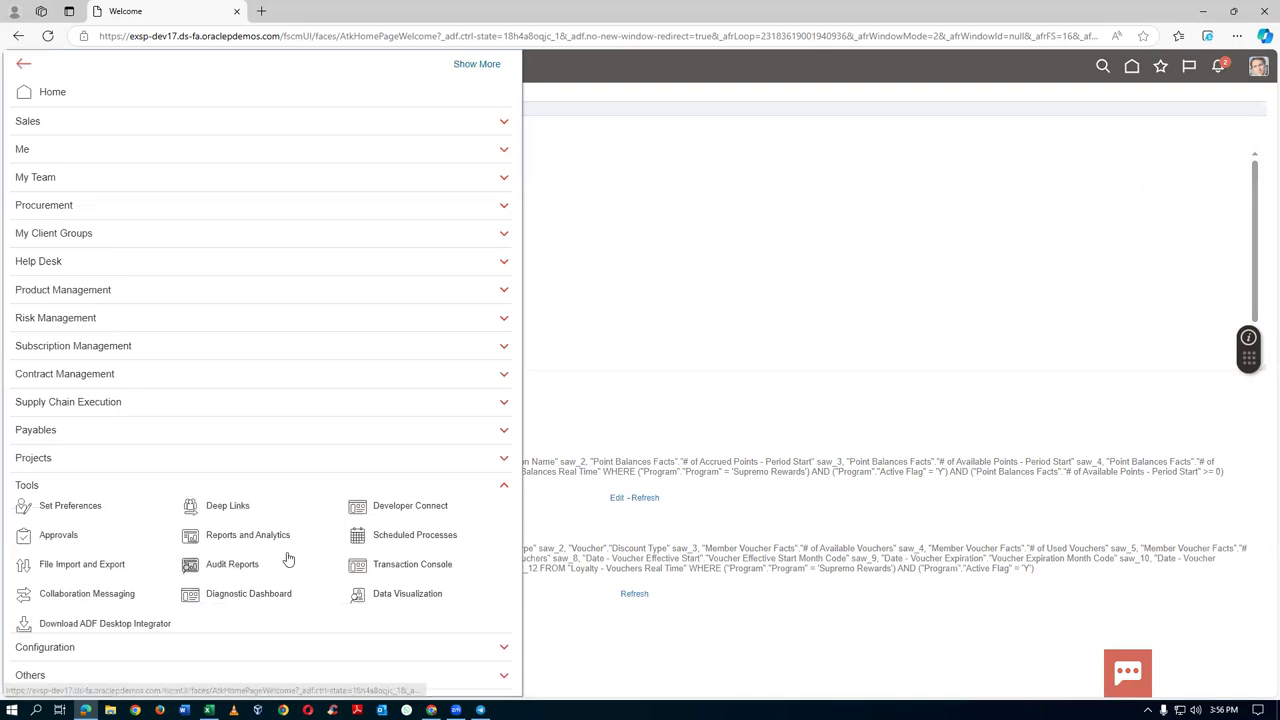
pyautogui.click(60, 537)
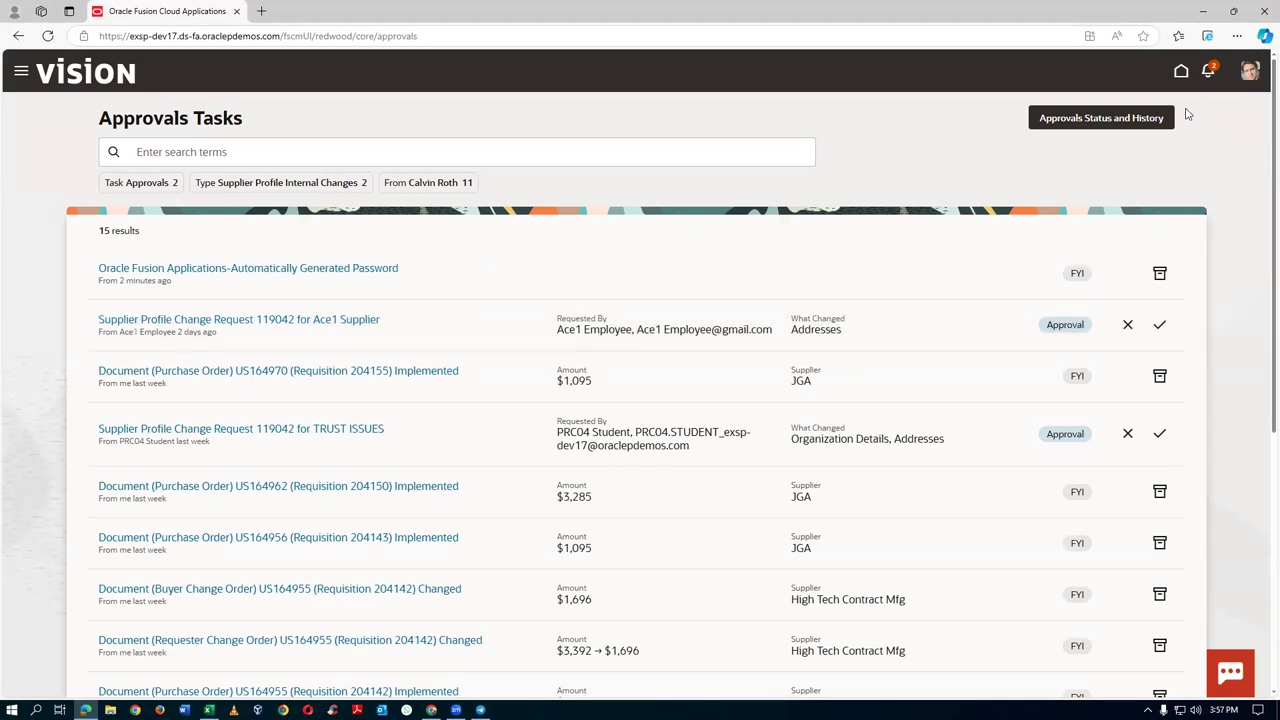
pyautogui.click(1209, 73)
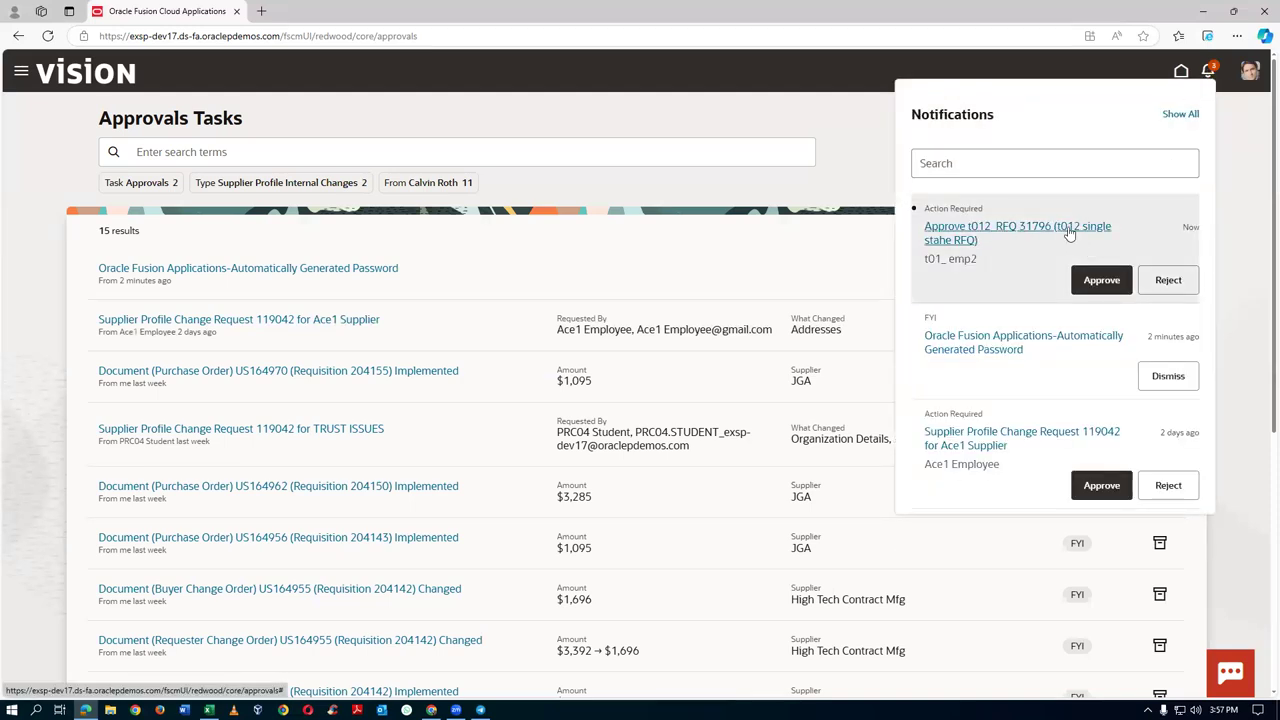
# Approve the t012_RFQ 31796 notification, then return to the buyer's Manage Negotiations window
pyautogui.click(1105, 281)
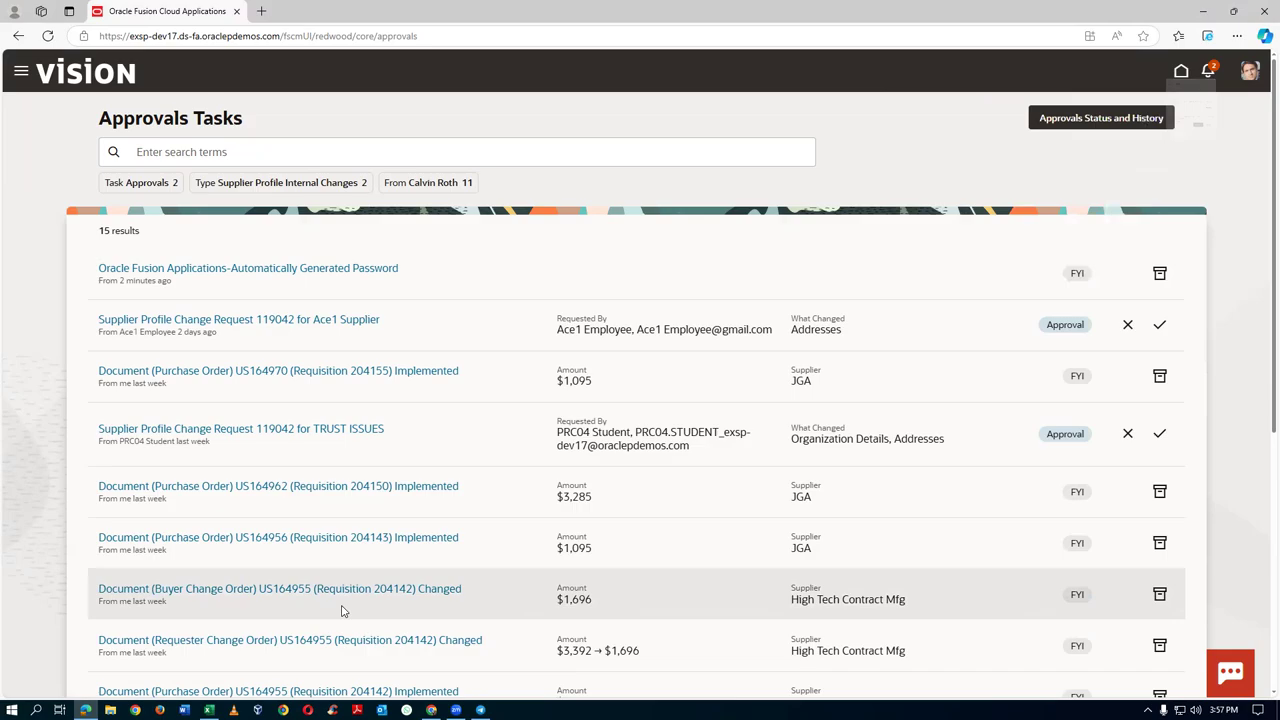
pyautogui.hotkey('alt', 'Tab')
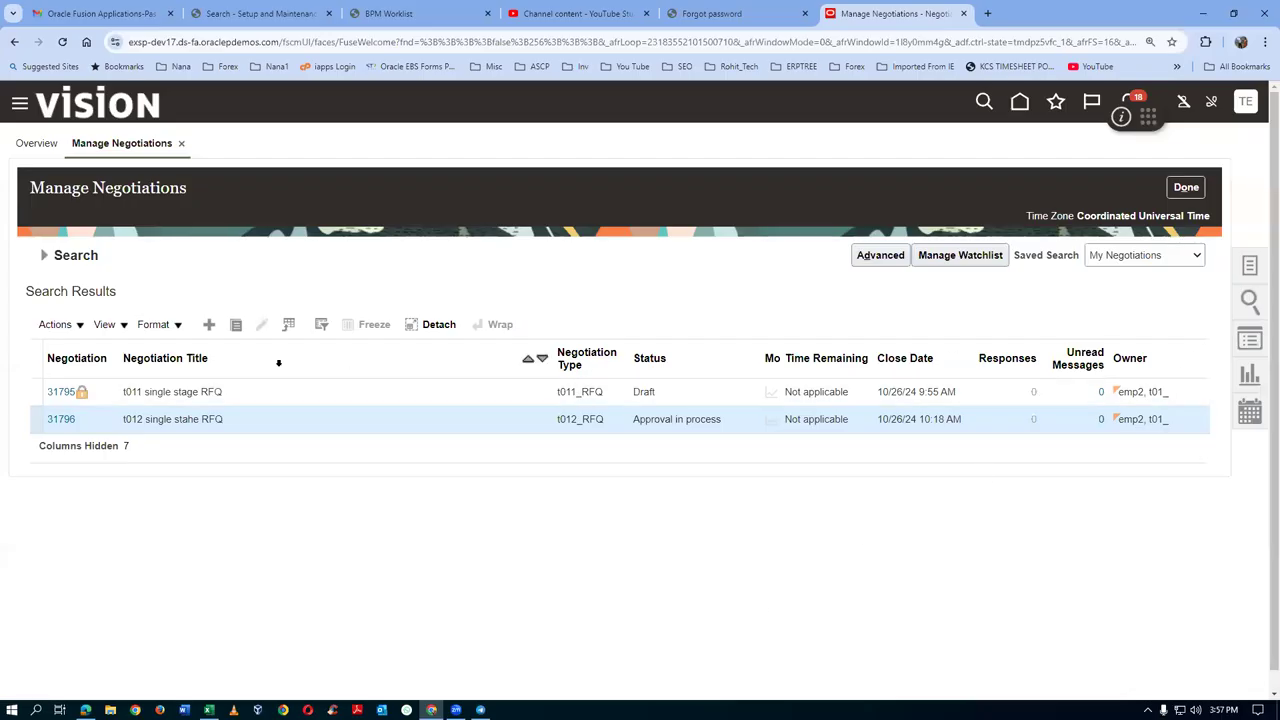
# Rerun the negotiation search and select 31796, now Active with 4 days 23 hours remaining
pyautogui.click(44, 255)
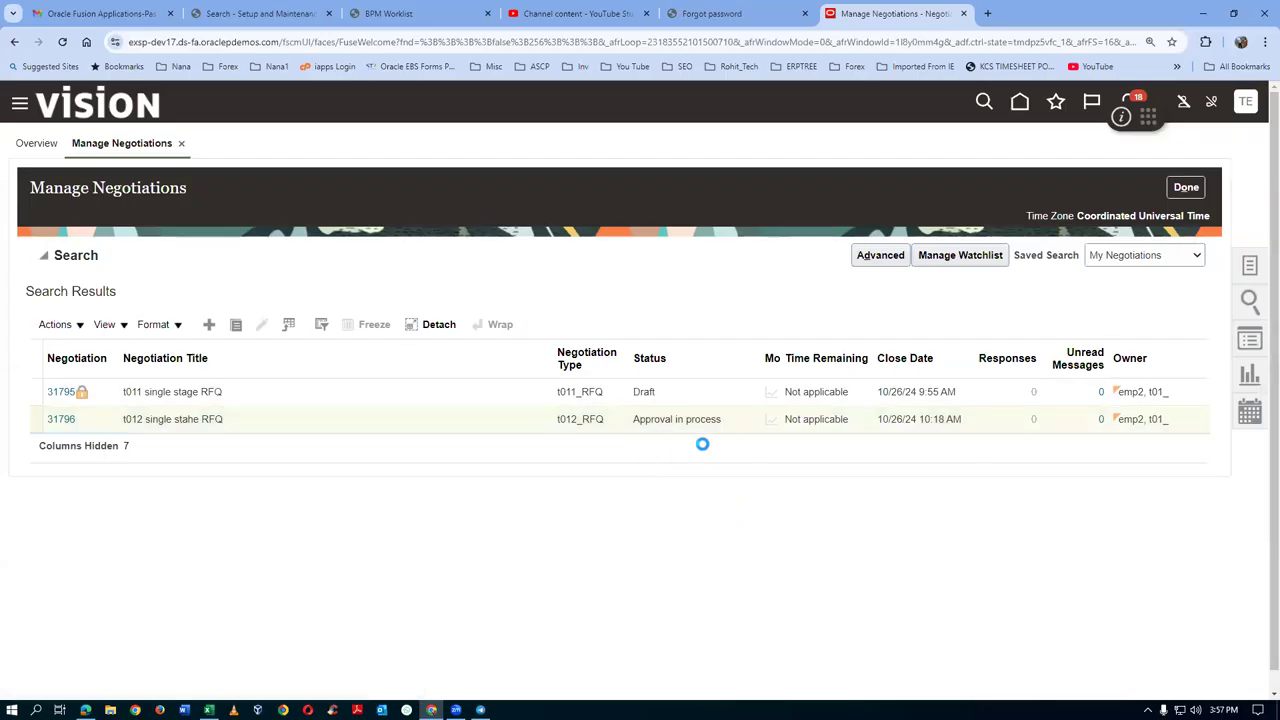
pyautogui.click(1094, 400)
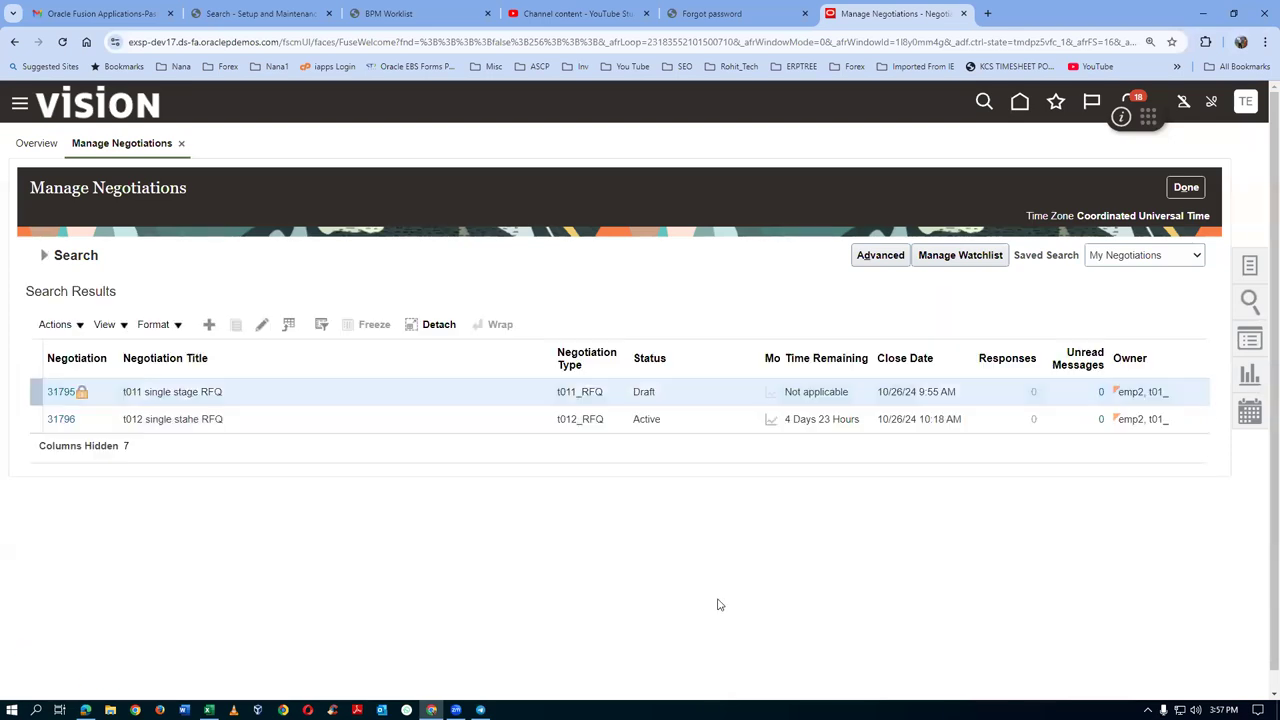
pyautogui.click(686, 420)
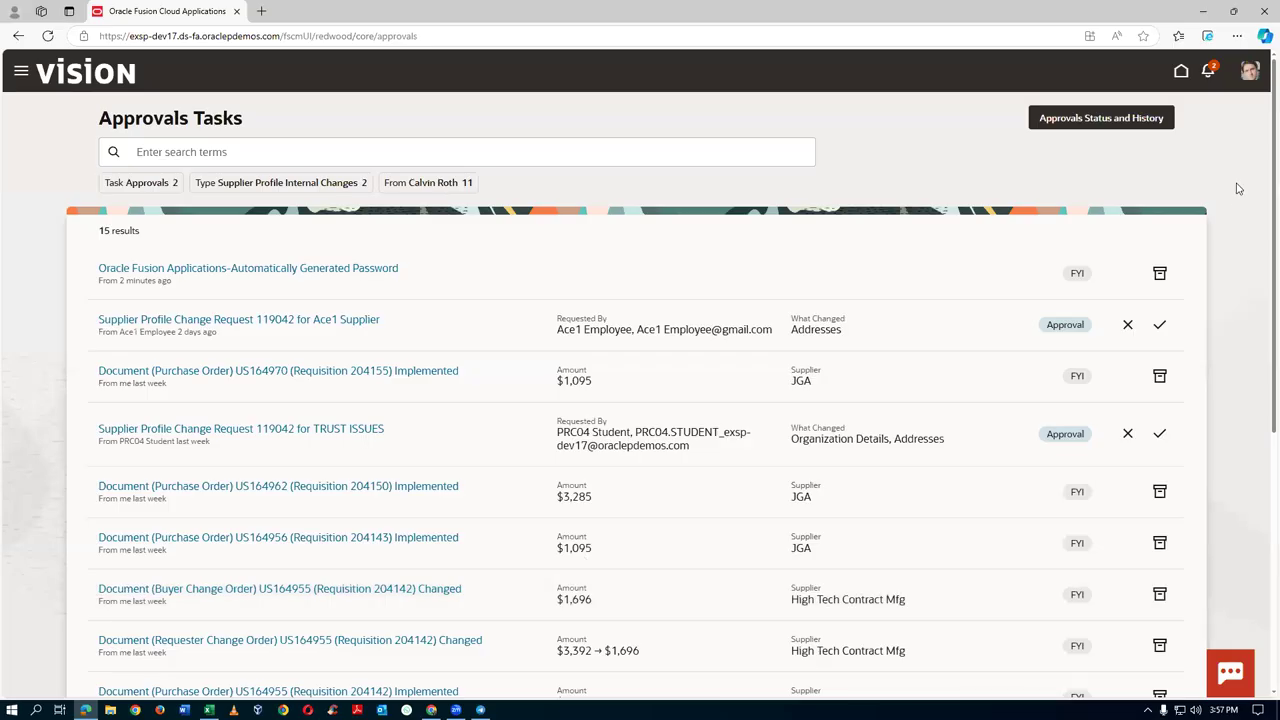
# Sign out the approver and sign back in with the supplier user's ID
pyautogui.click(1250, 72)
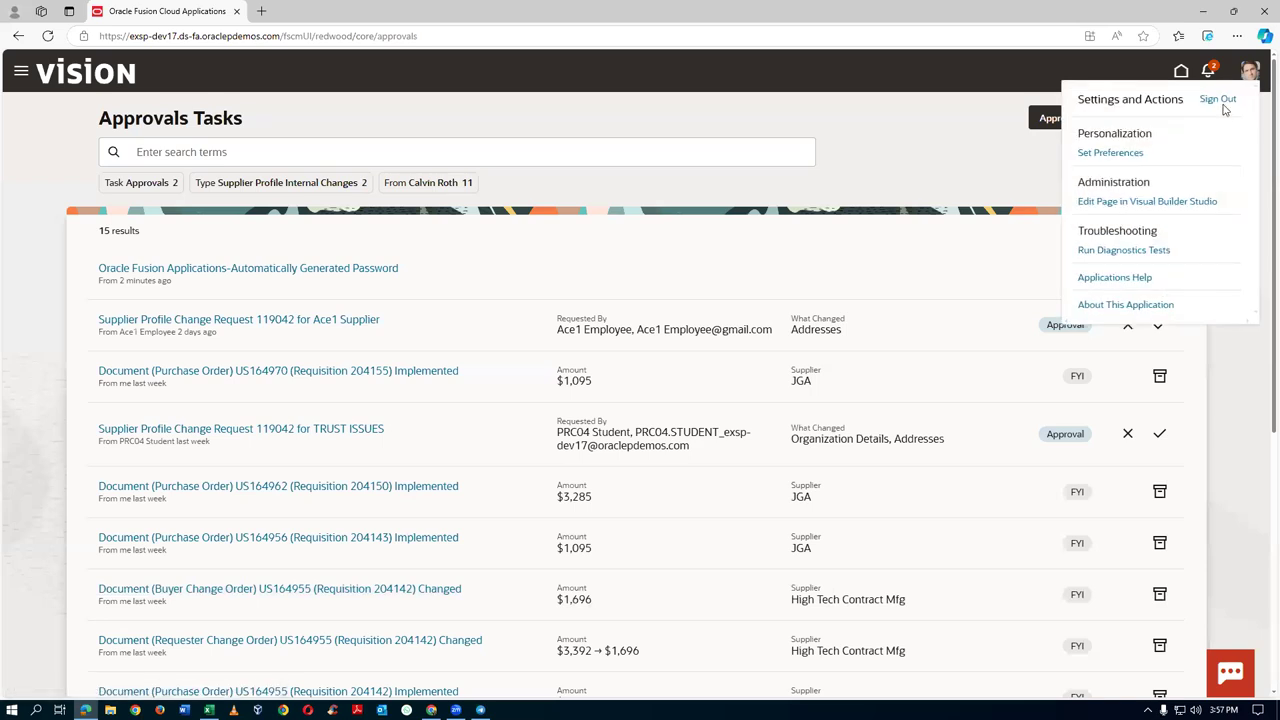
pyautogui.click(1218, 99)
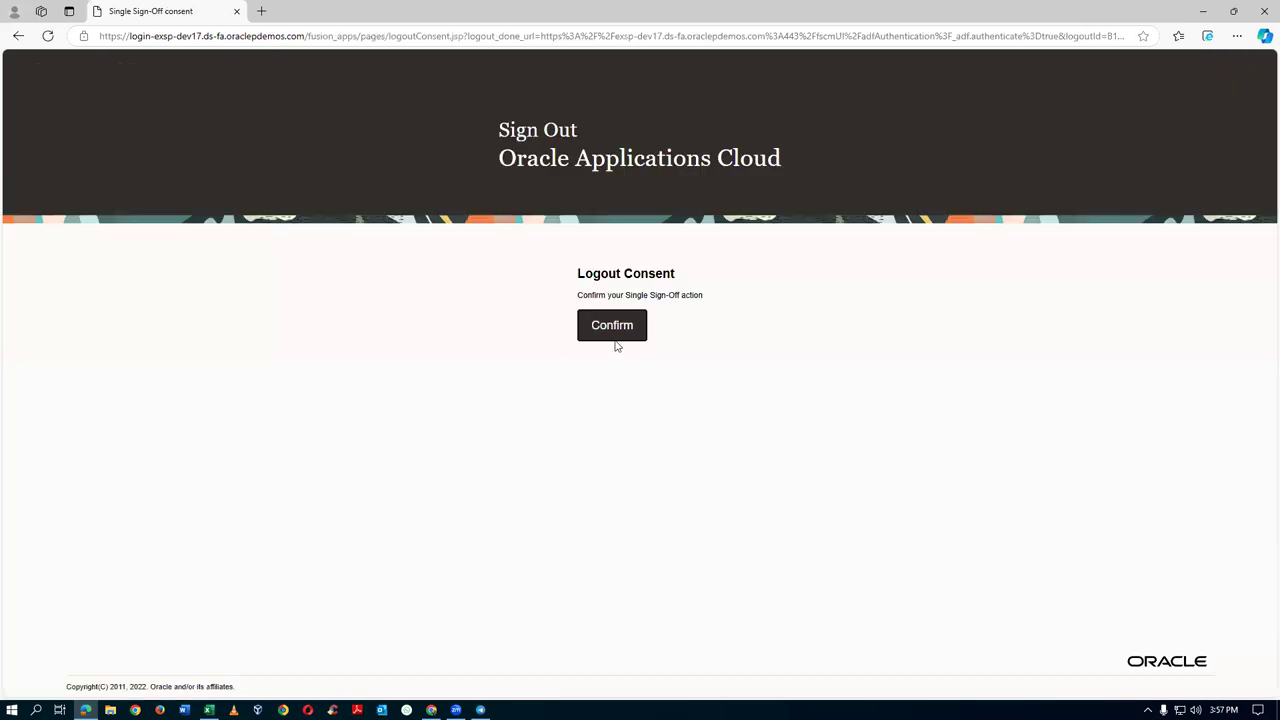
pyautogui.click(612, 328)
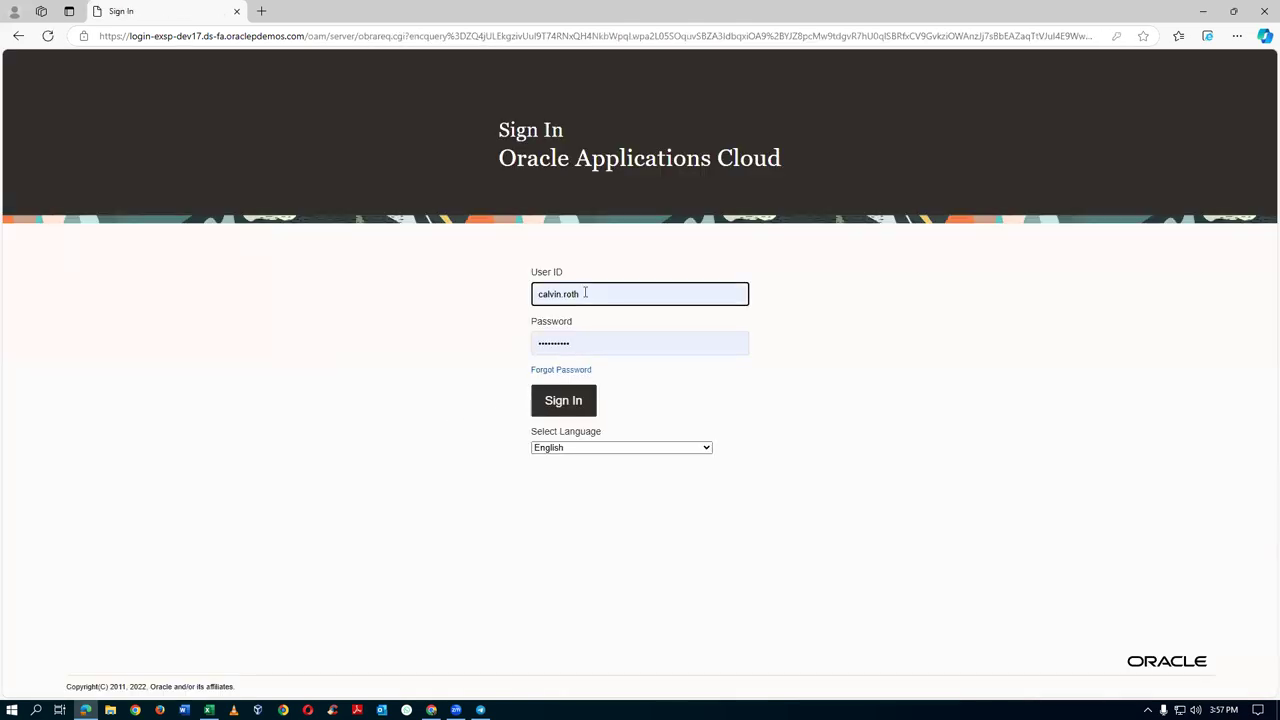
pyautogui.write('a1')
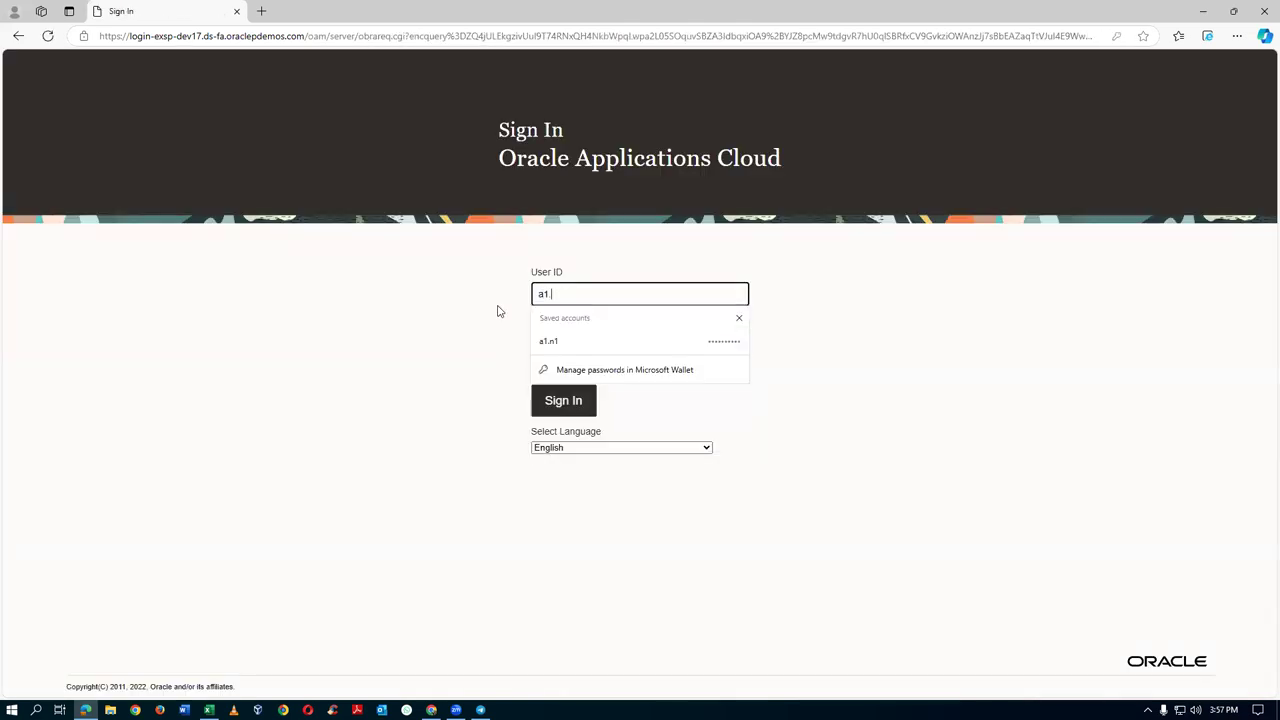
pyautogui.write('.n1')
pyautogui.press('Tab')
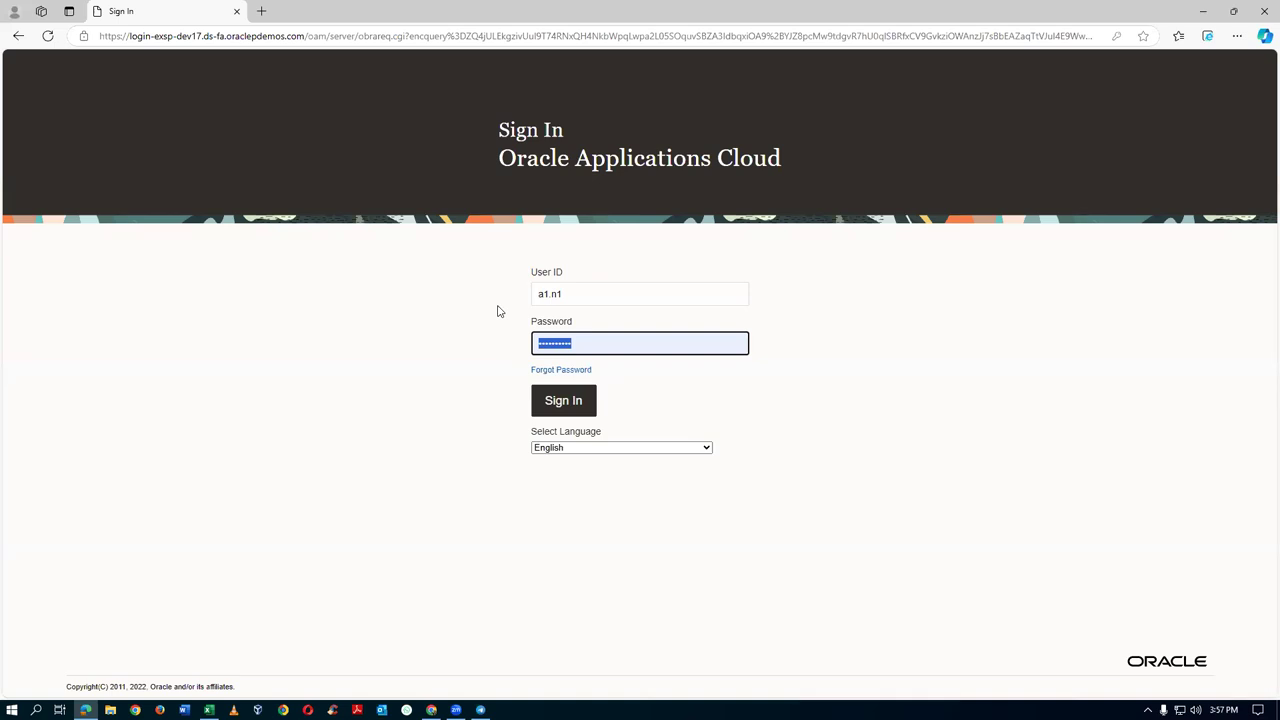
pyautogui.click(564, 405)
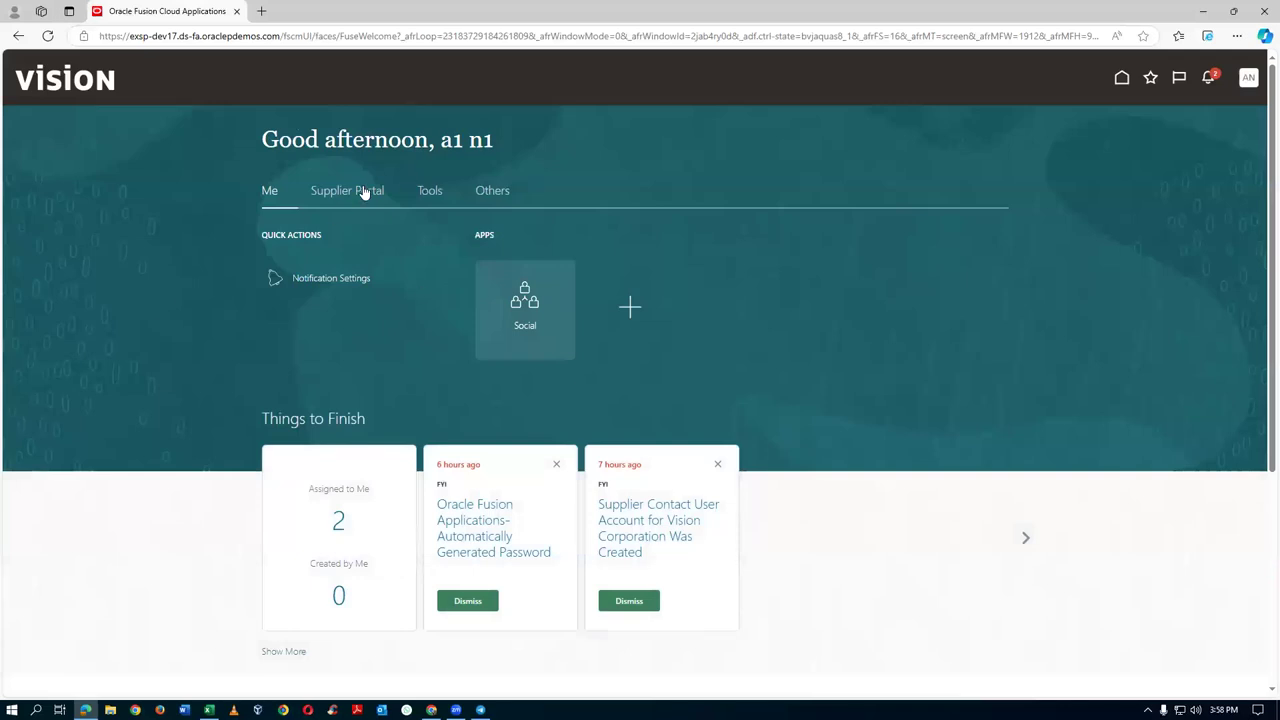
# Go to the Supplier Portal and open t012_RFQ 31796 from the Negotiations Closing Soon chart
pyautogui.click(365, 192)
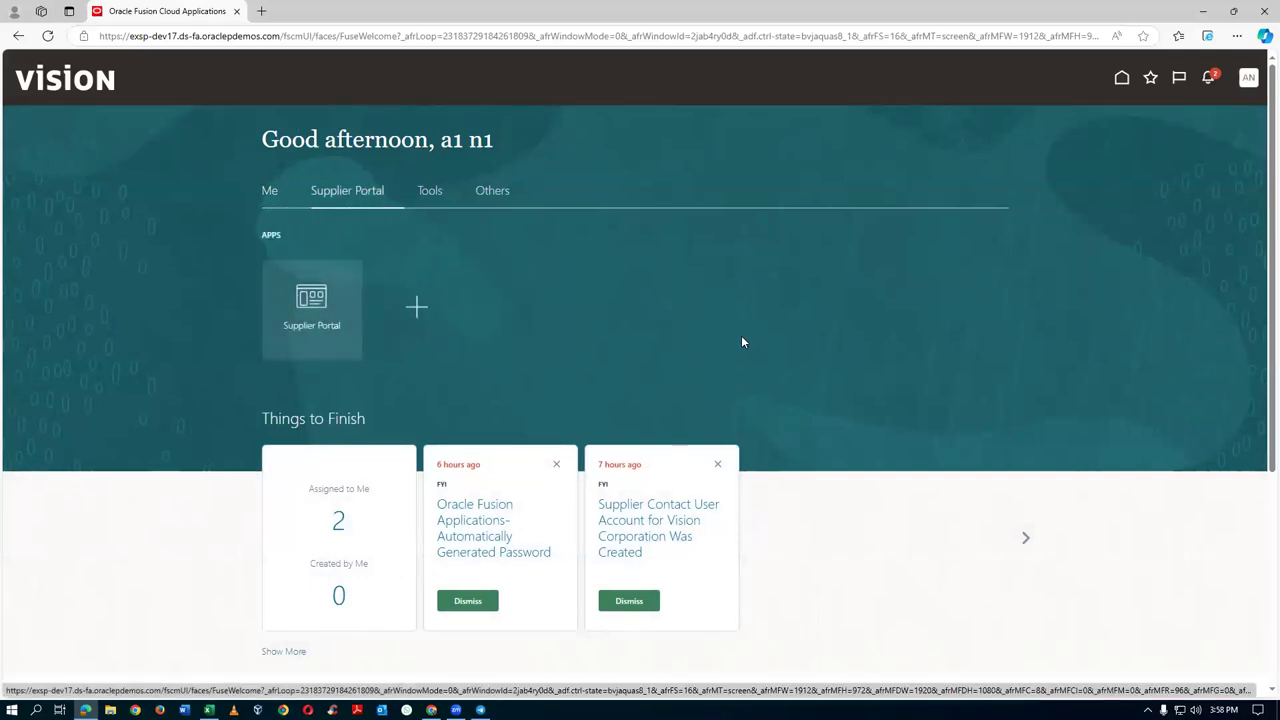
pyautogui.click(309, 322)
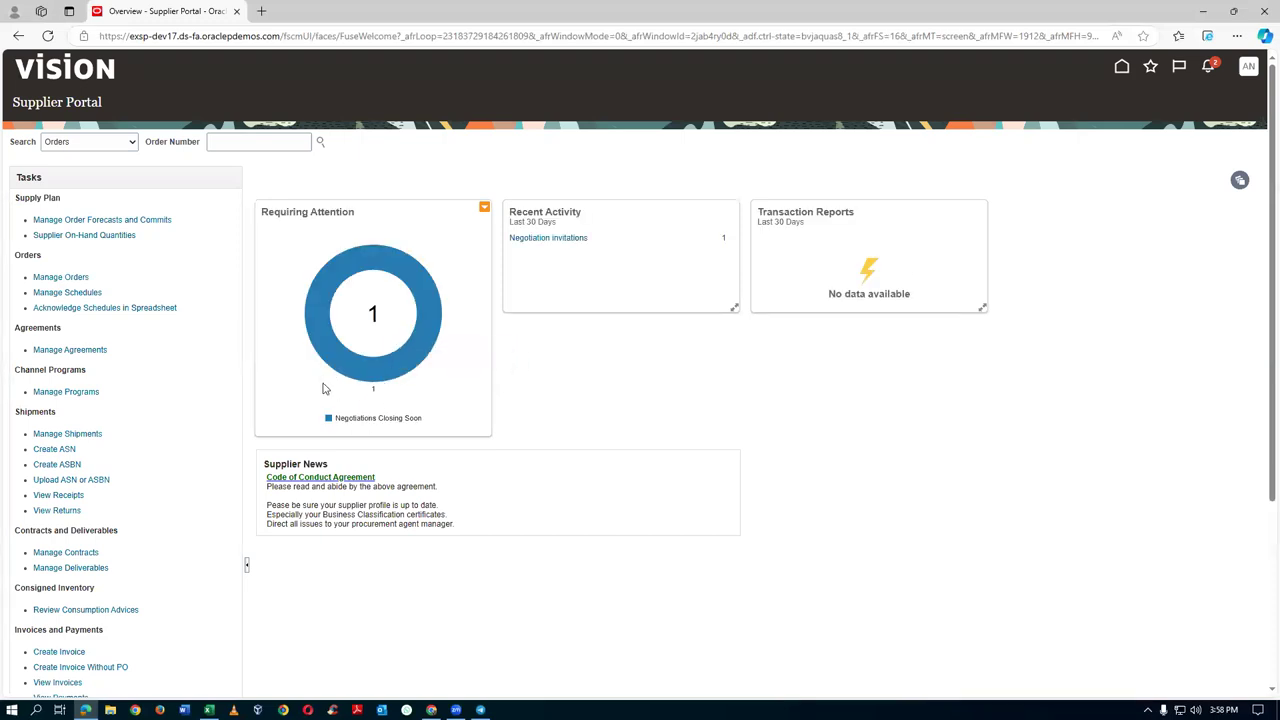
pyautogui.moveTo(385, 264)
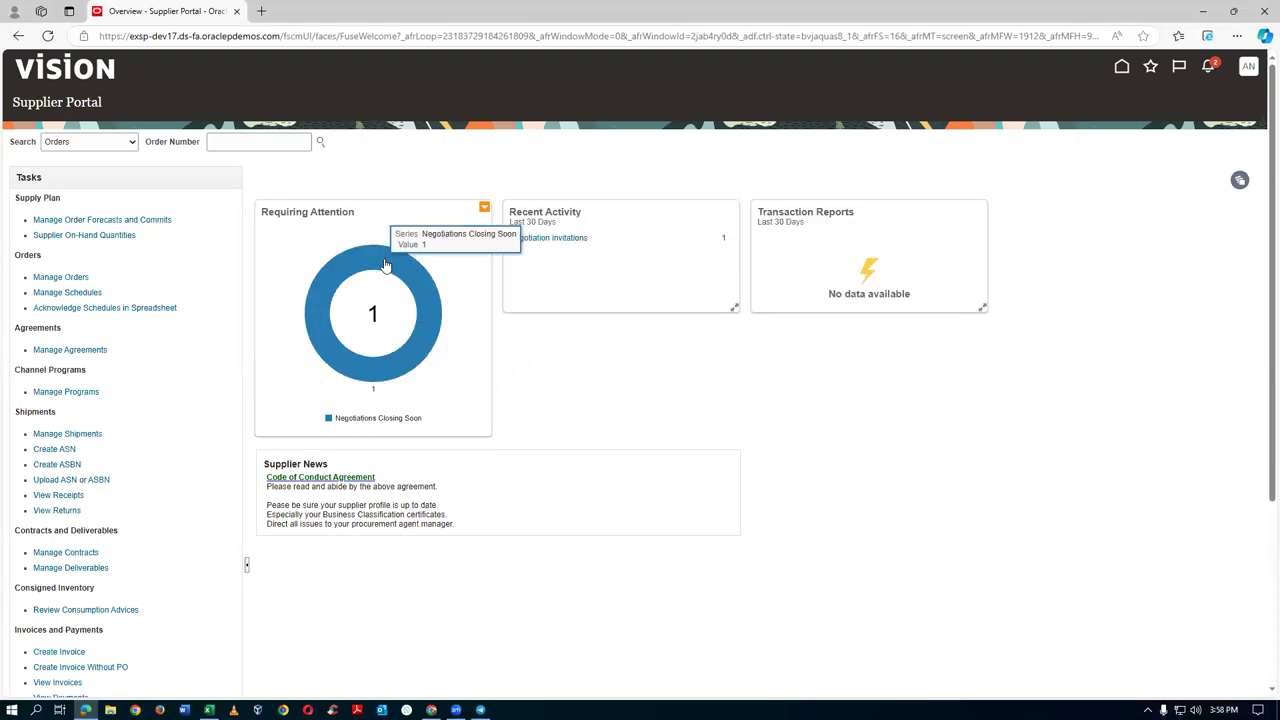
pyautogui.click(385, 264)
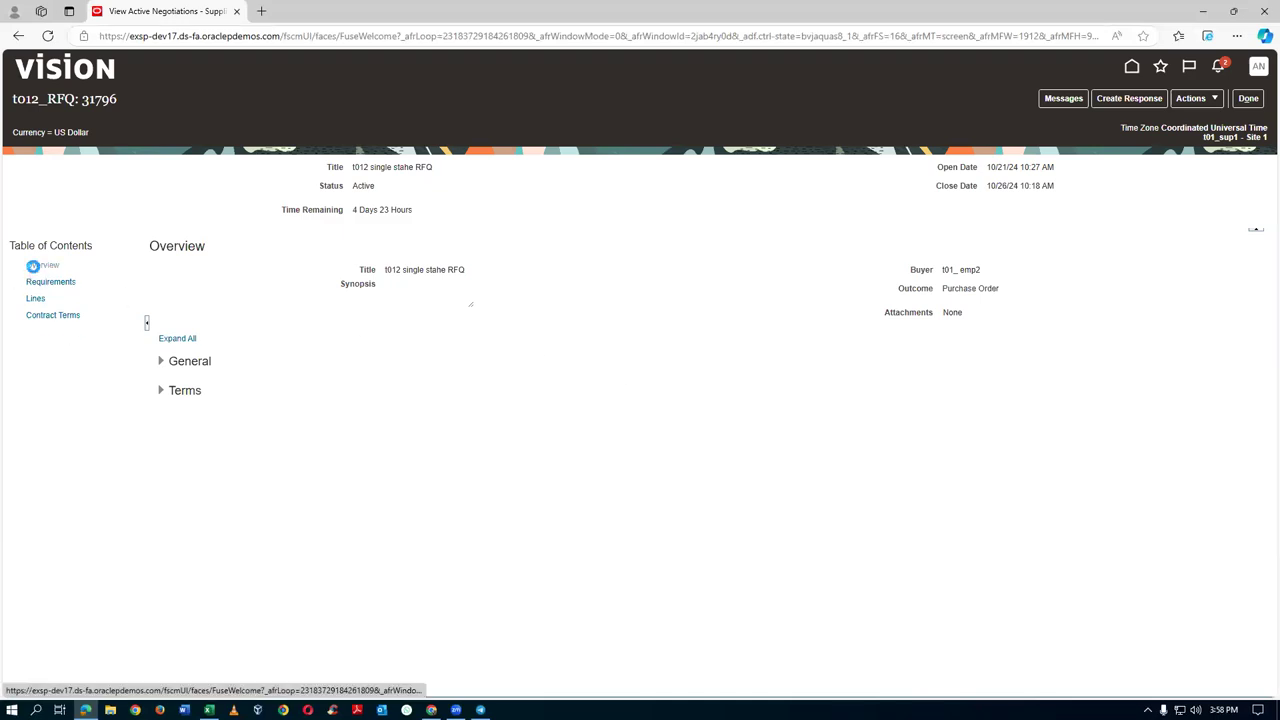
# Review the RFQ Requirements and Lines (AS65000 Standard Inkjet Printer, 10 Ea, 95.00), then click Done
pyautogui.click(35, 285)
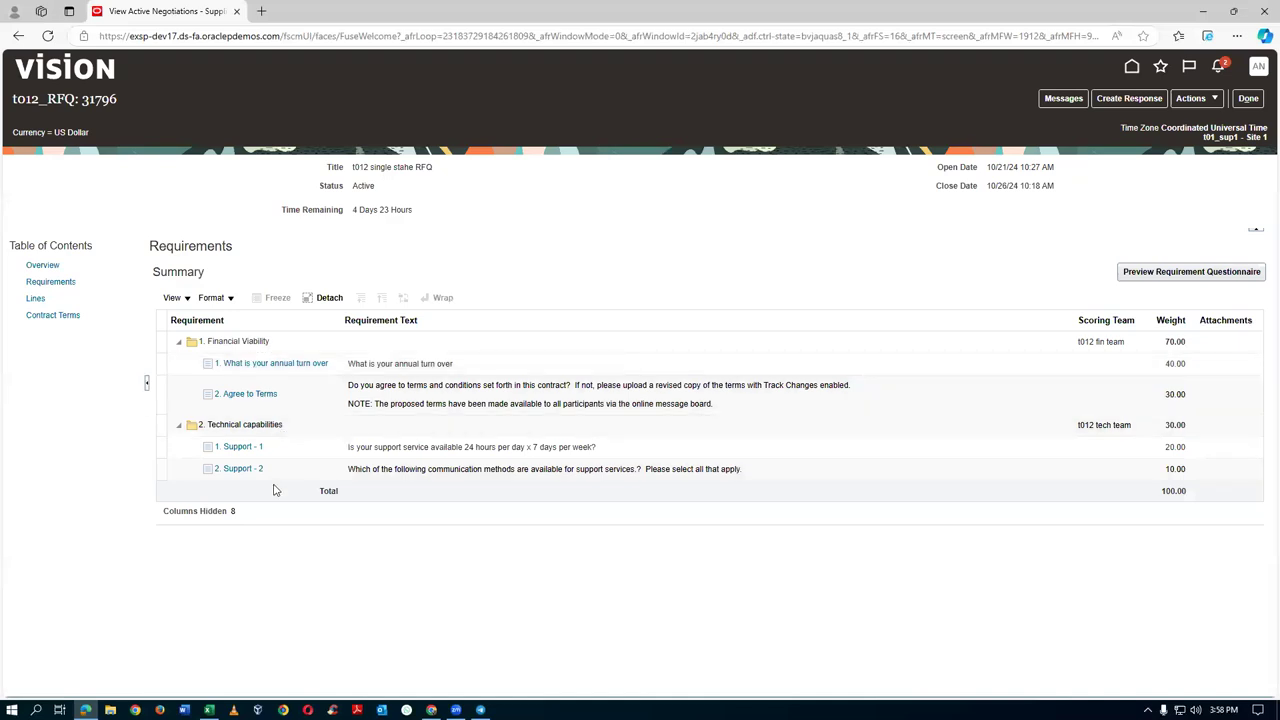
pyautogui.click(30, 299)
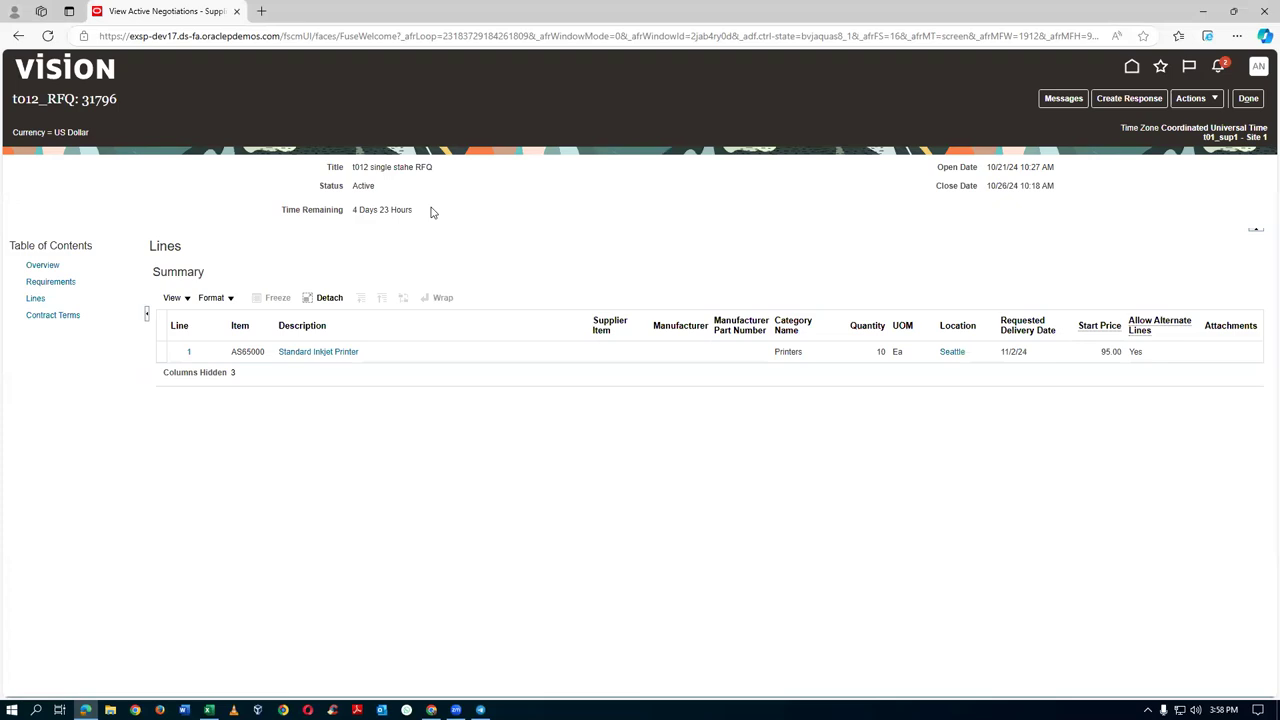
pyautogui.click(1248, 98)
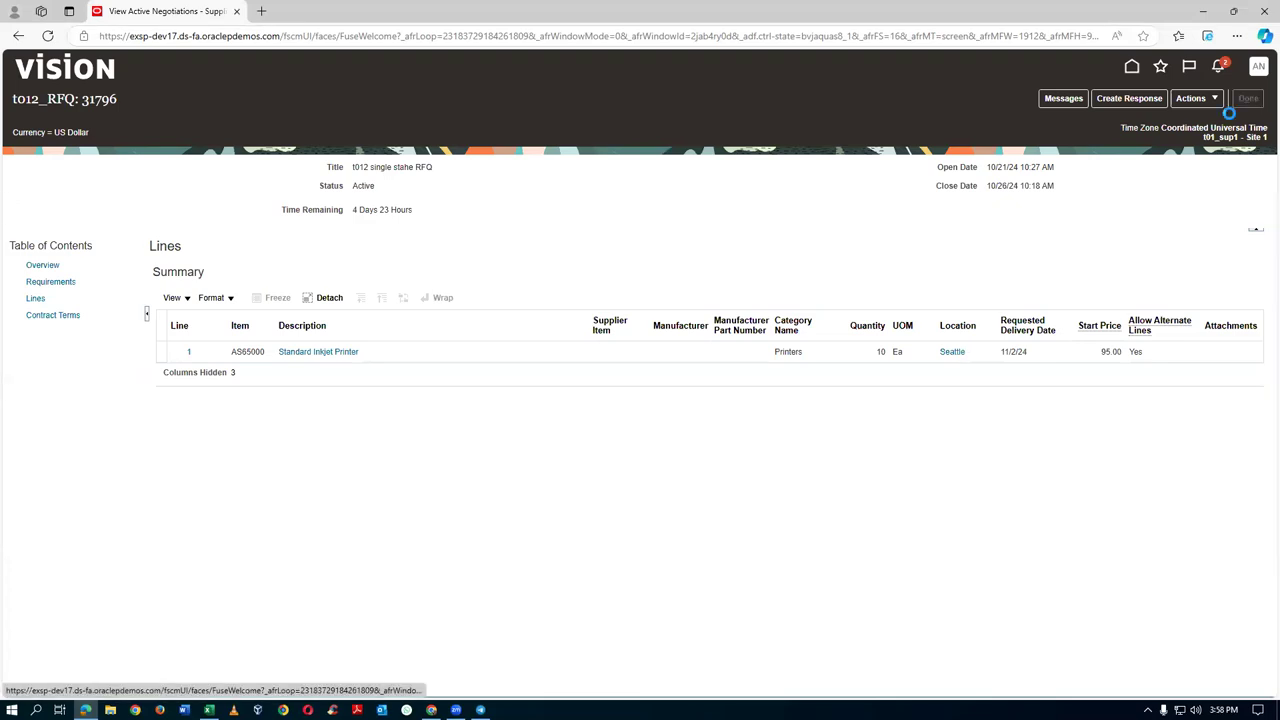